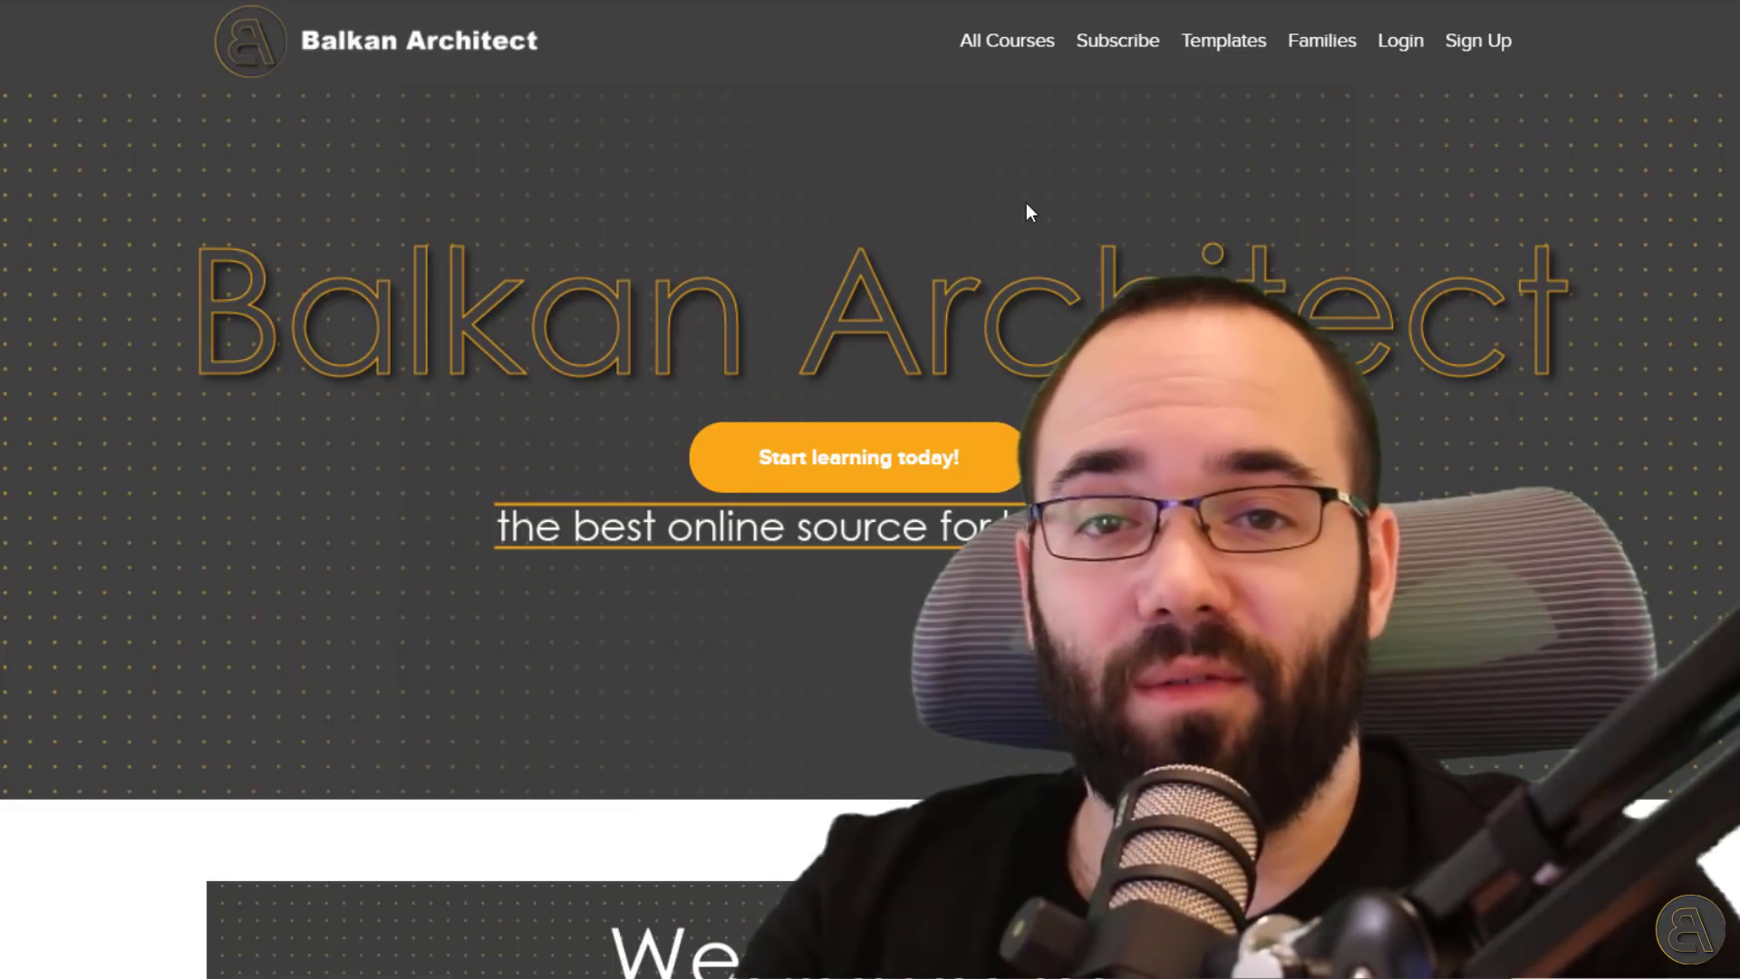
- Look through the list of all Revit courses, from the beginner level to the specialized ones
{"action": "left_click", "coordinate": [1006, 41]}
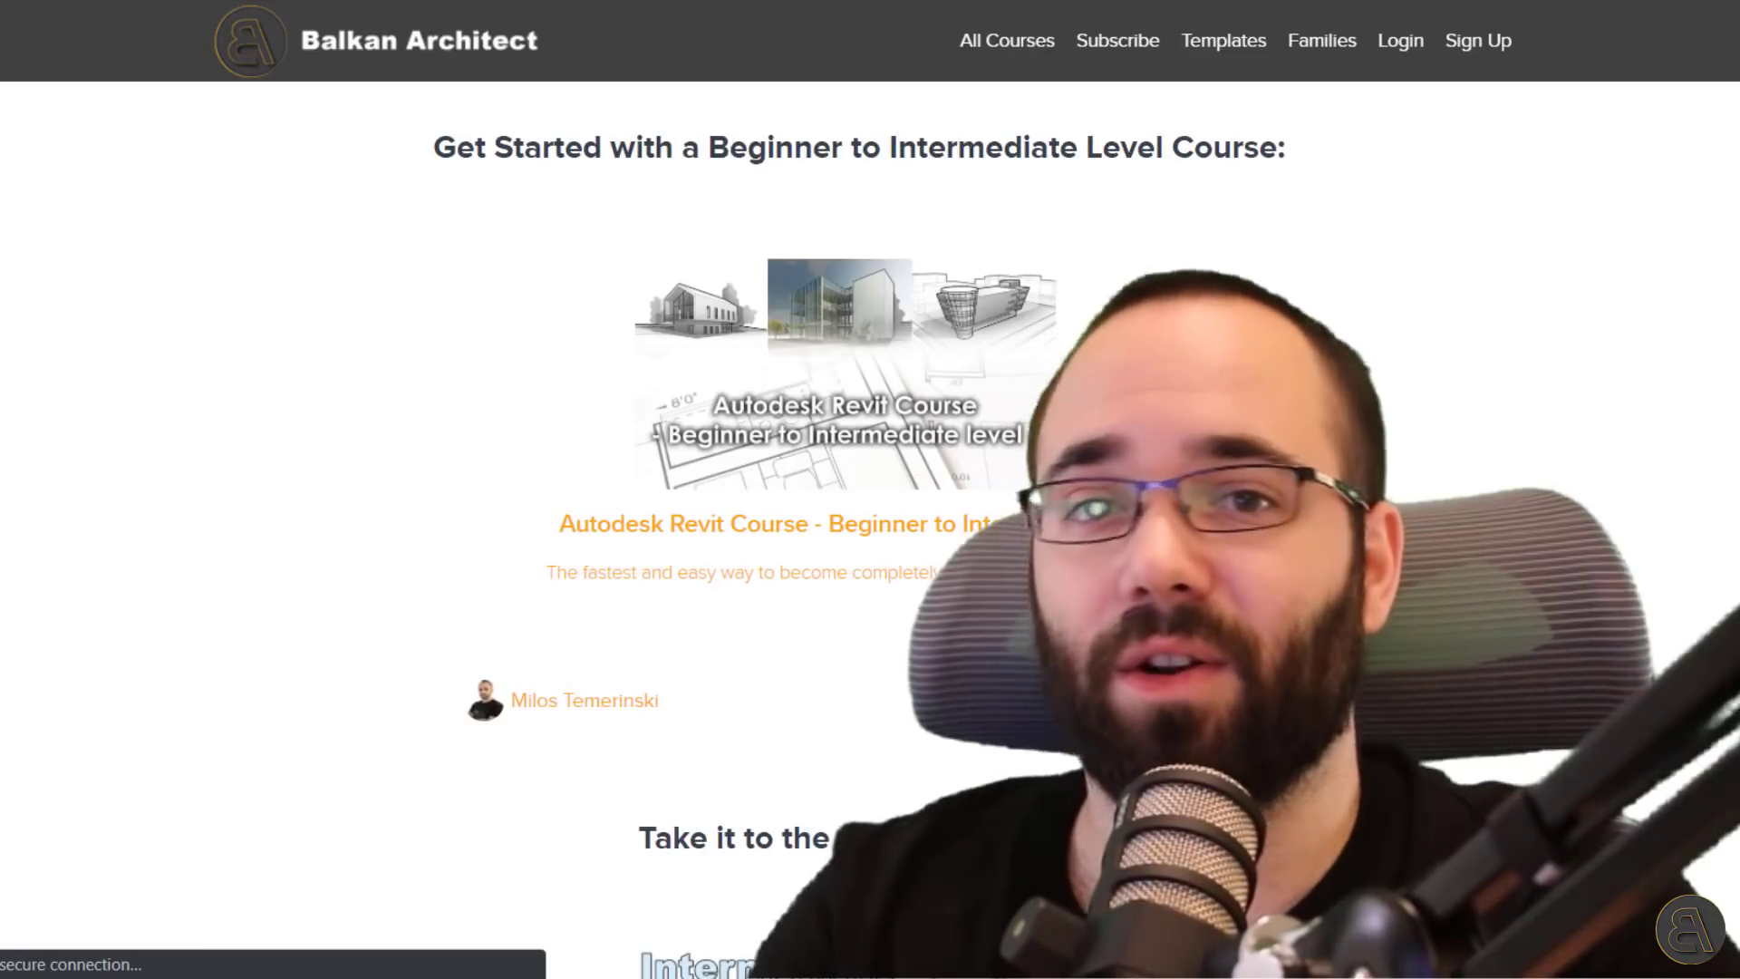
{"action": "scroll", "coordinate": [870, 544], "scroll_direction": "down", "scroll_amount": 2}
{"action": "scroll", "coordinate": [870, 544], "scroll_direction": "down", "scroll_amount": 13}
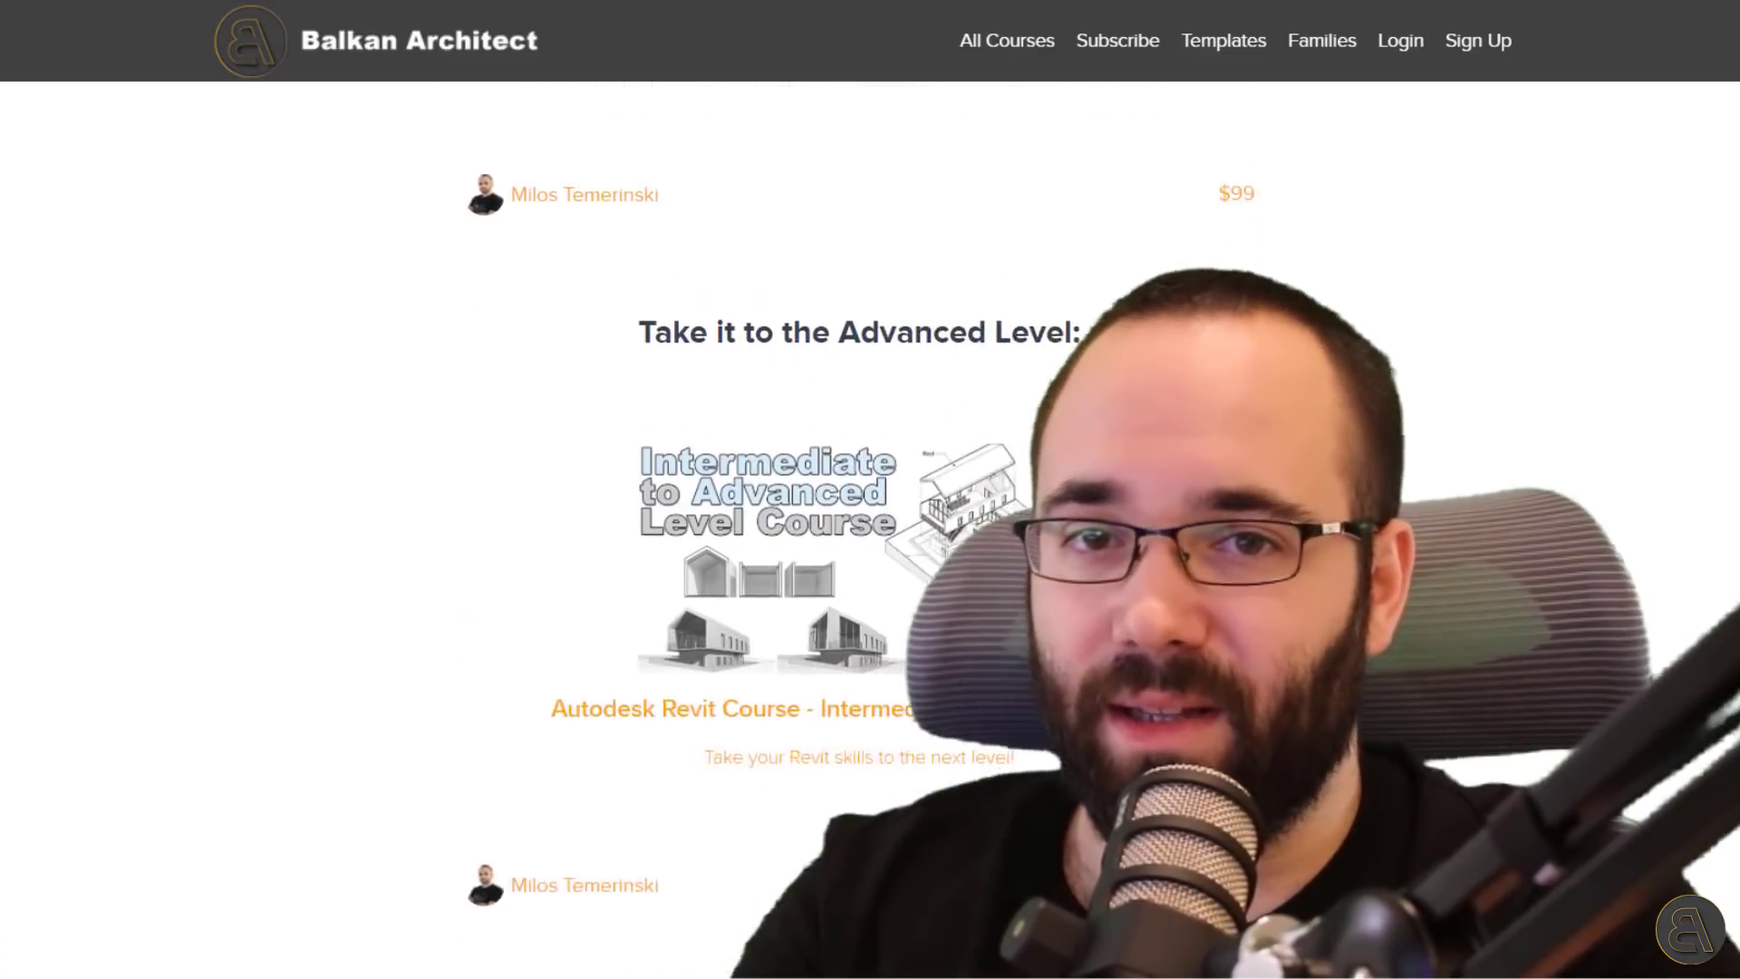
{"action": "scroll", "coordinate": [1268, 118], "scroll_direction": "down", "scroll_amount": 9}
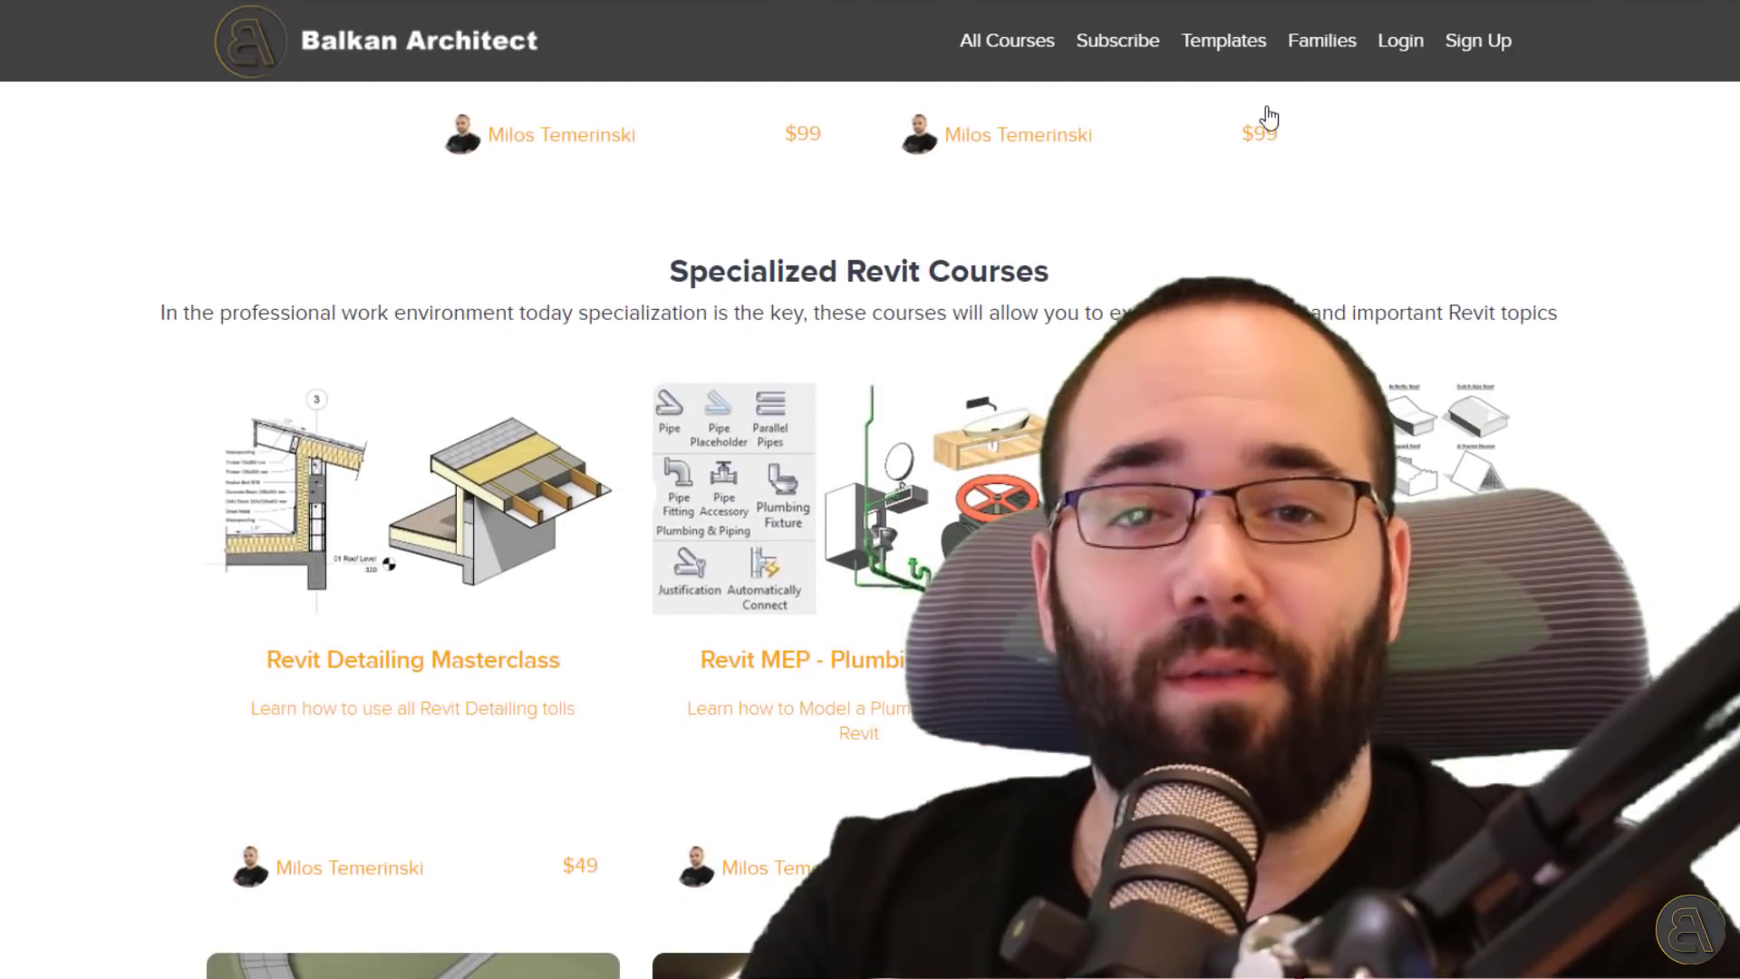
- Look over the Revit templates on offer and the high quality families page
{"action": "left_click", "coordinate": [1225, 41]}
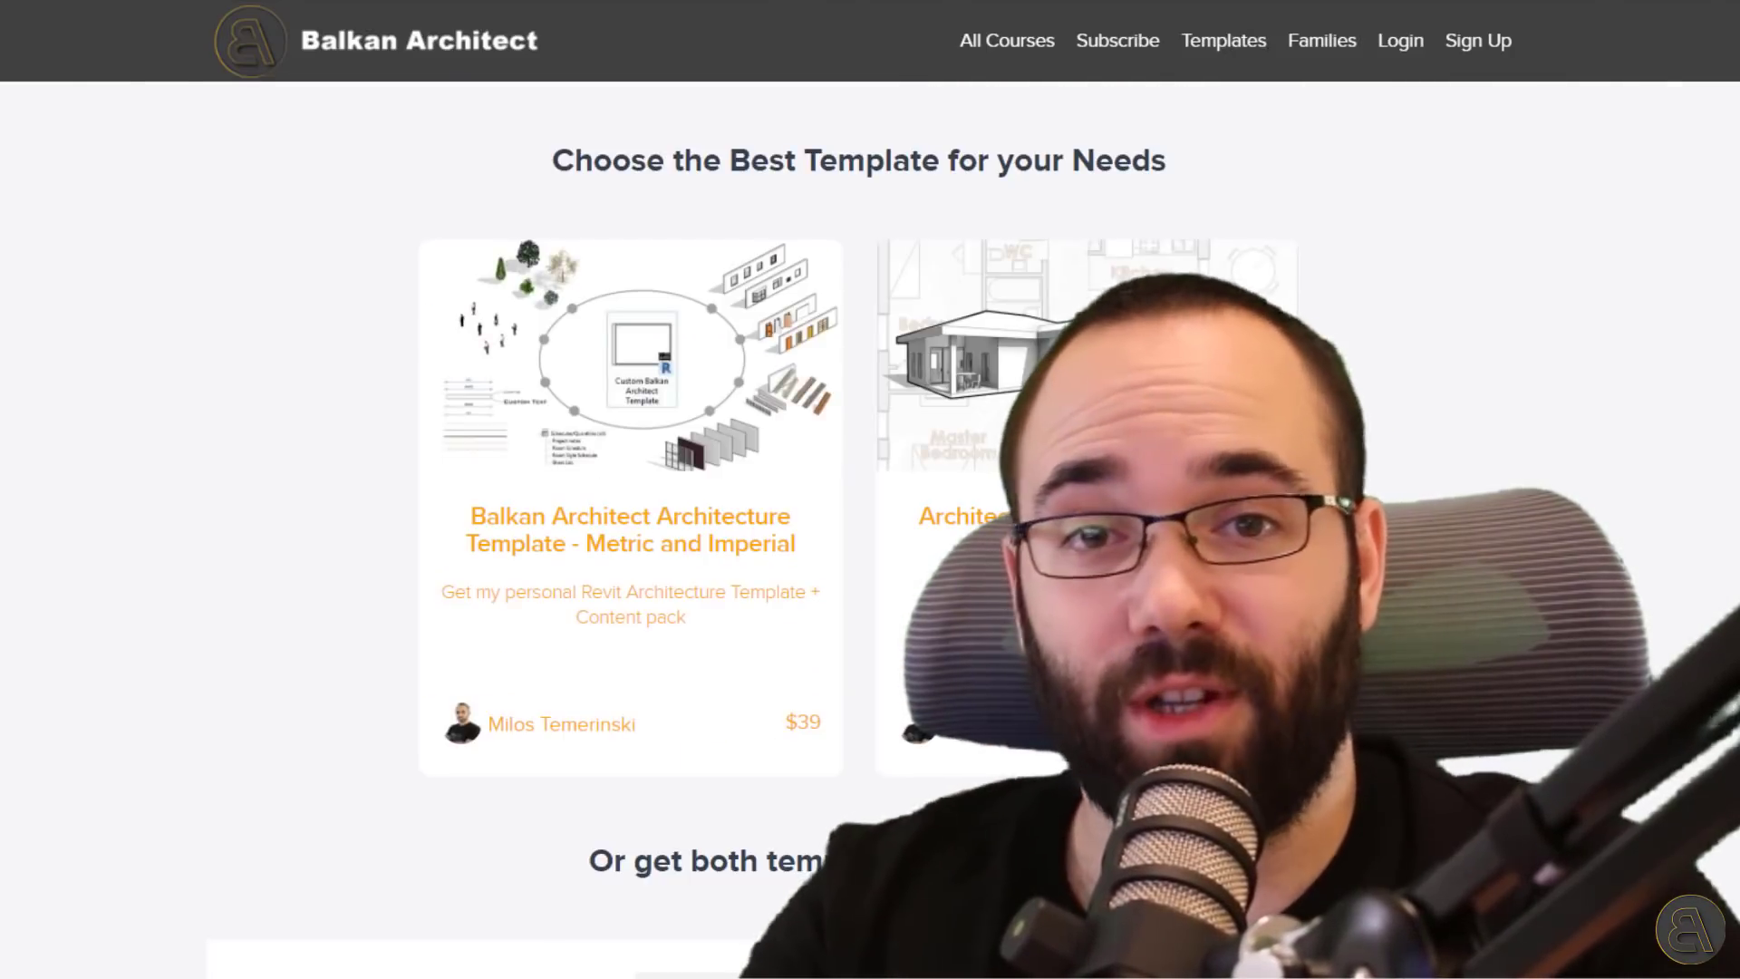
{"action": "scroll", "coordinate": [1702, 237], "scroll_direction": "down", "scroll_amount": 1}
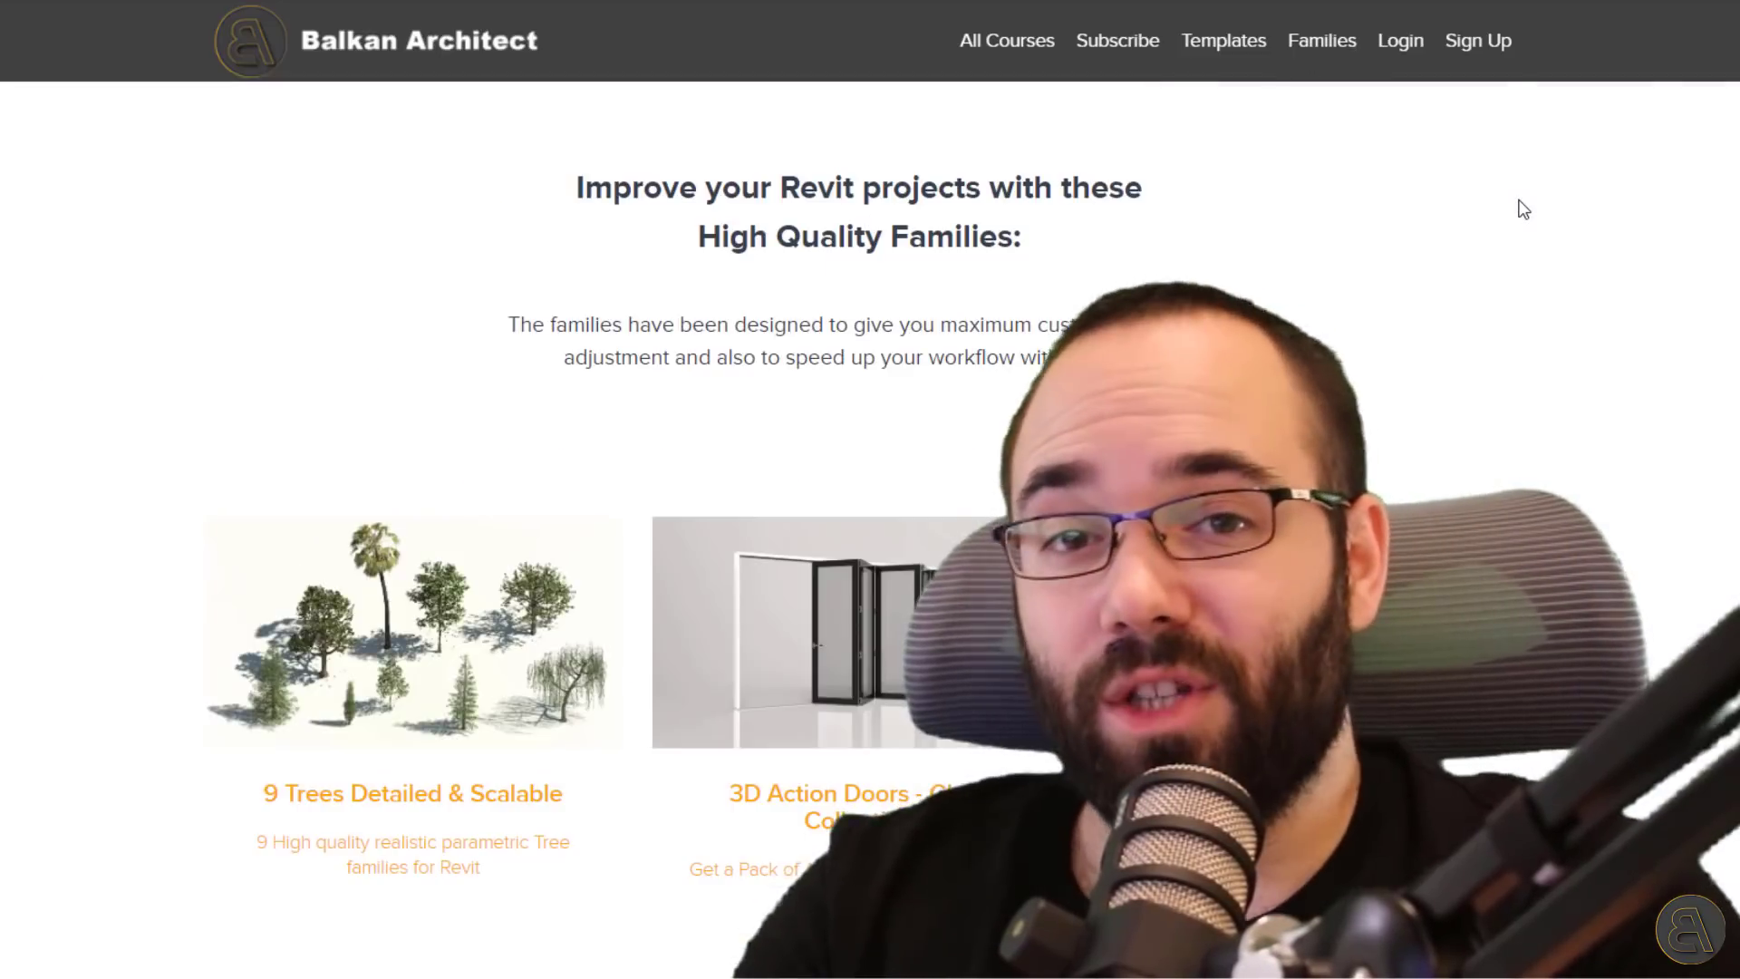
{"action": "scroll", "coordinate": [855, 544], "scroll_direction": "down", "scroll_amount": 5}
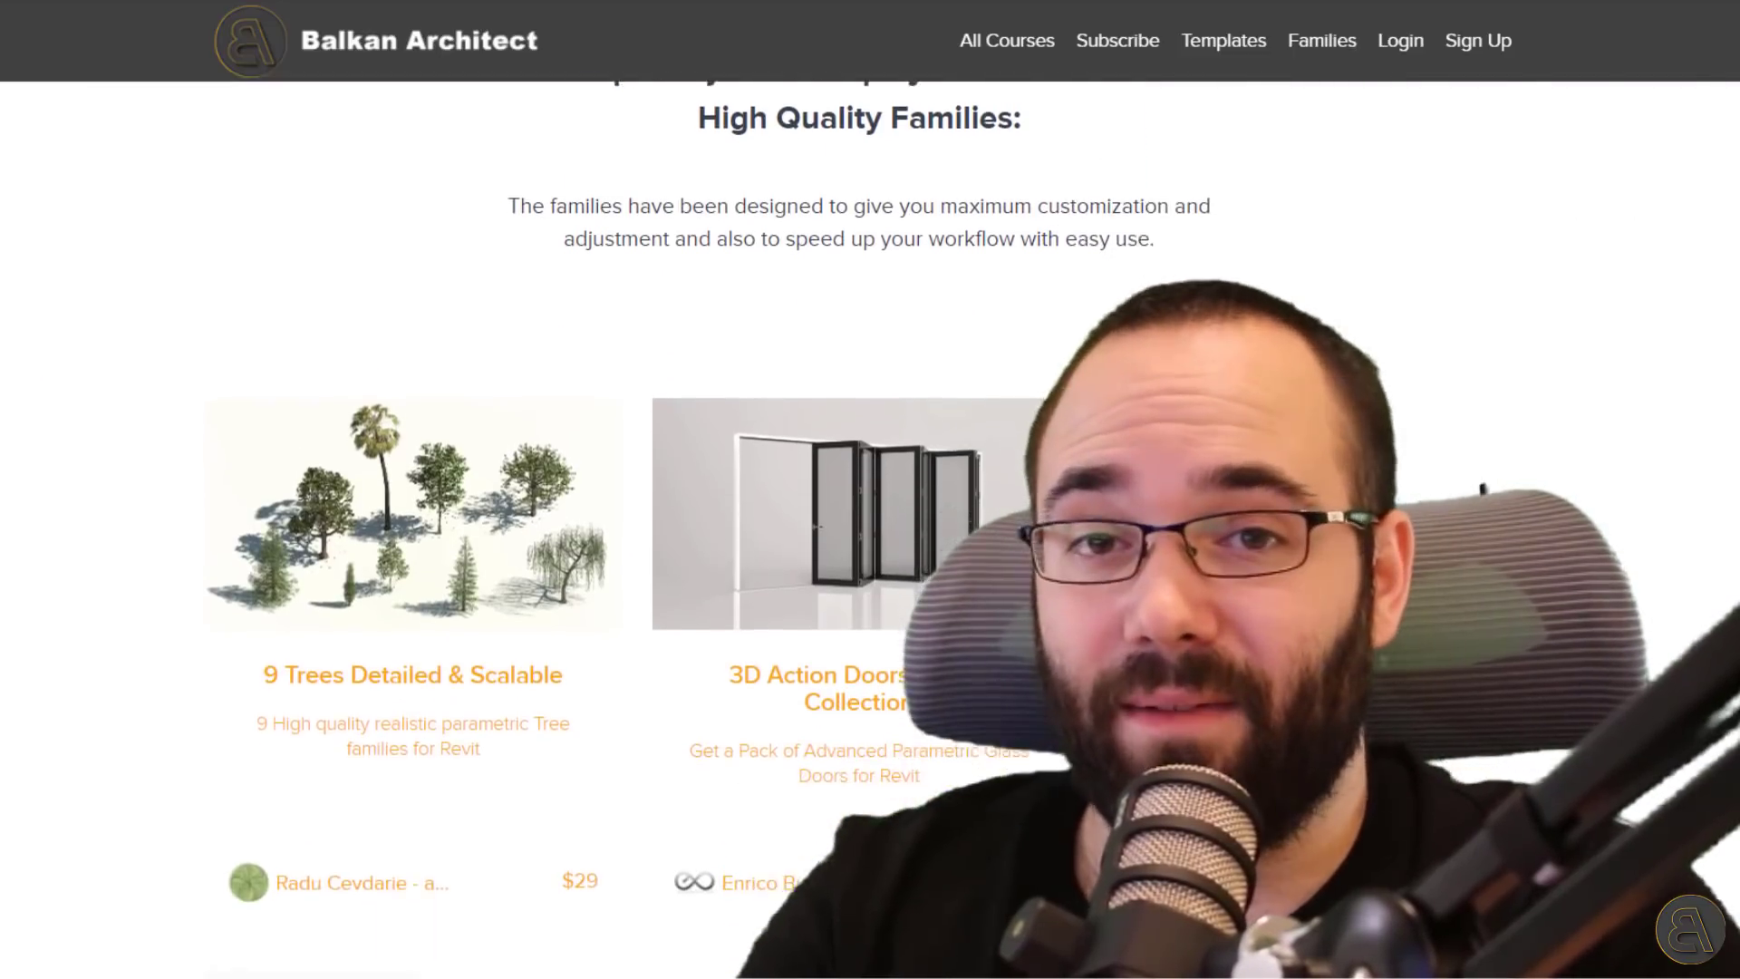
{"action": "scroll", "coordinate": [856, 543], "scroll_direction": "down", "scroll_amount": 5}
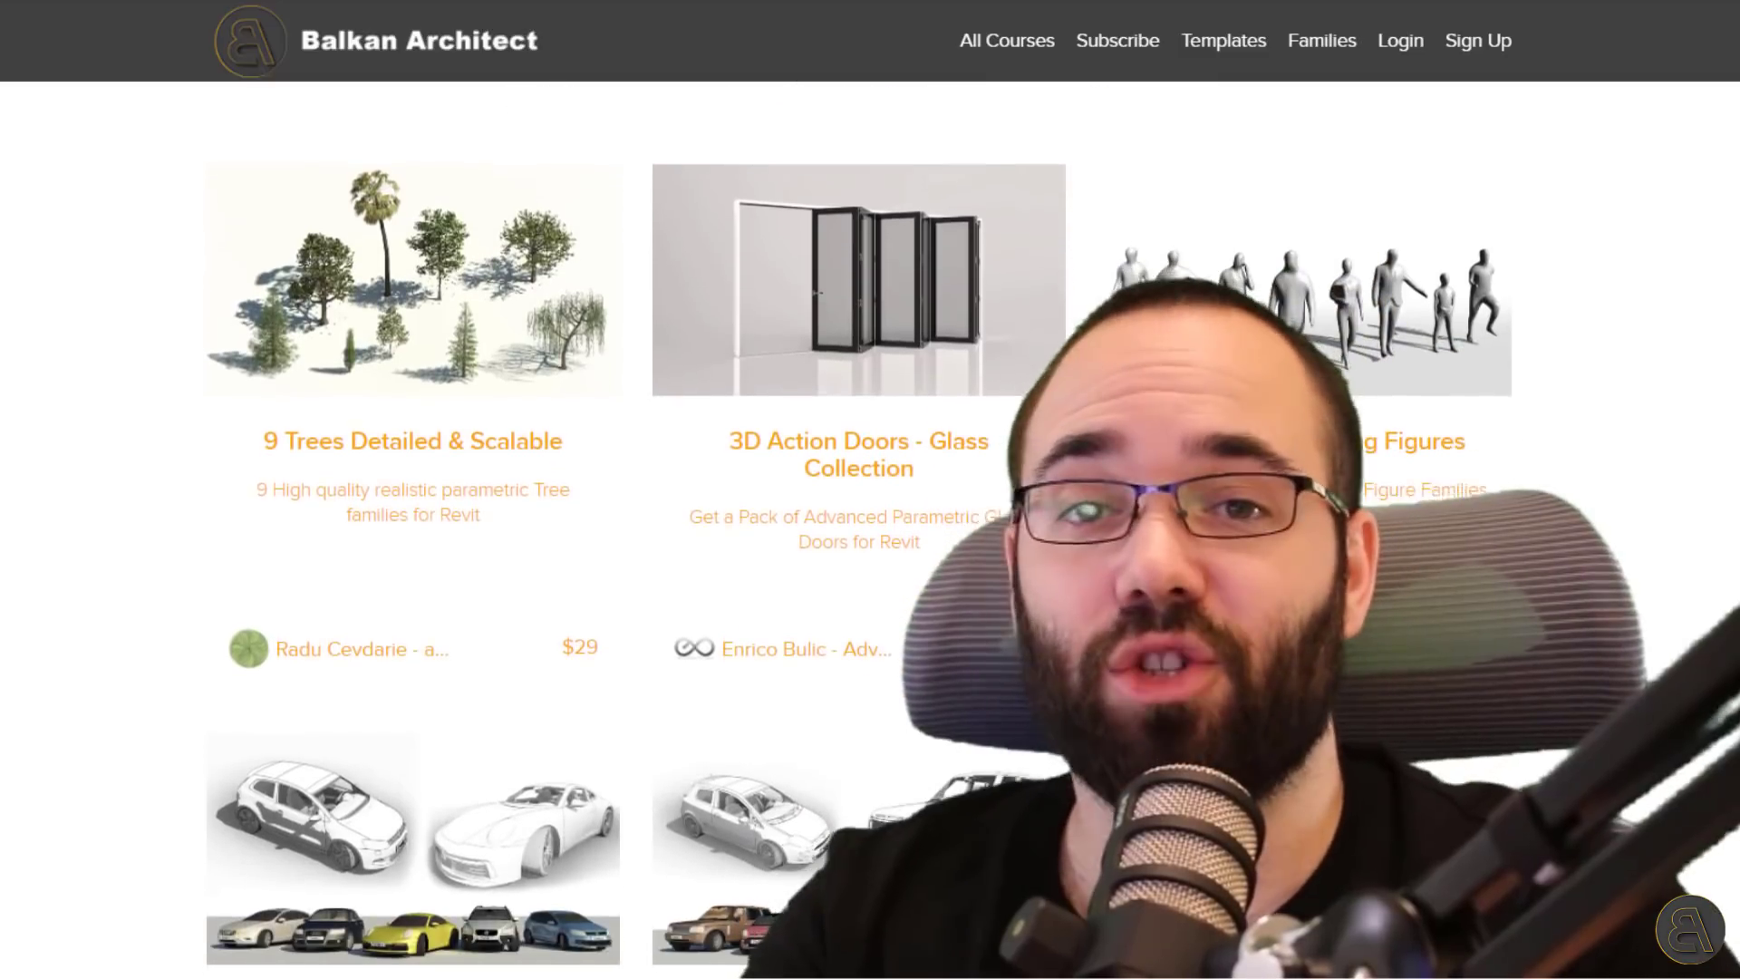
{"action": "scroll", "coordinate": [855, 544], "scroll_direction": "down", "scroll_amount": 3}
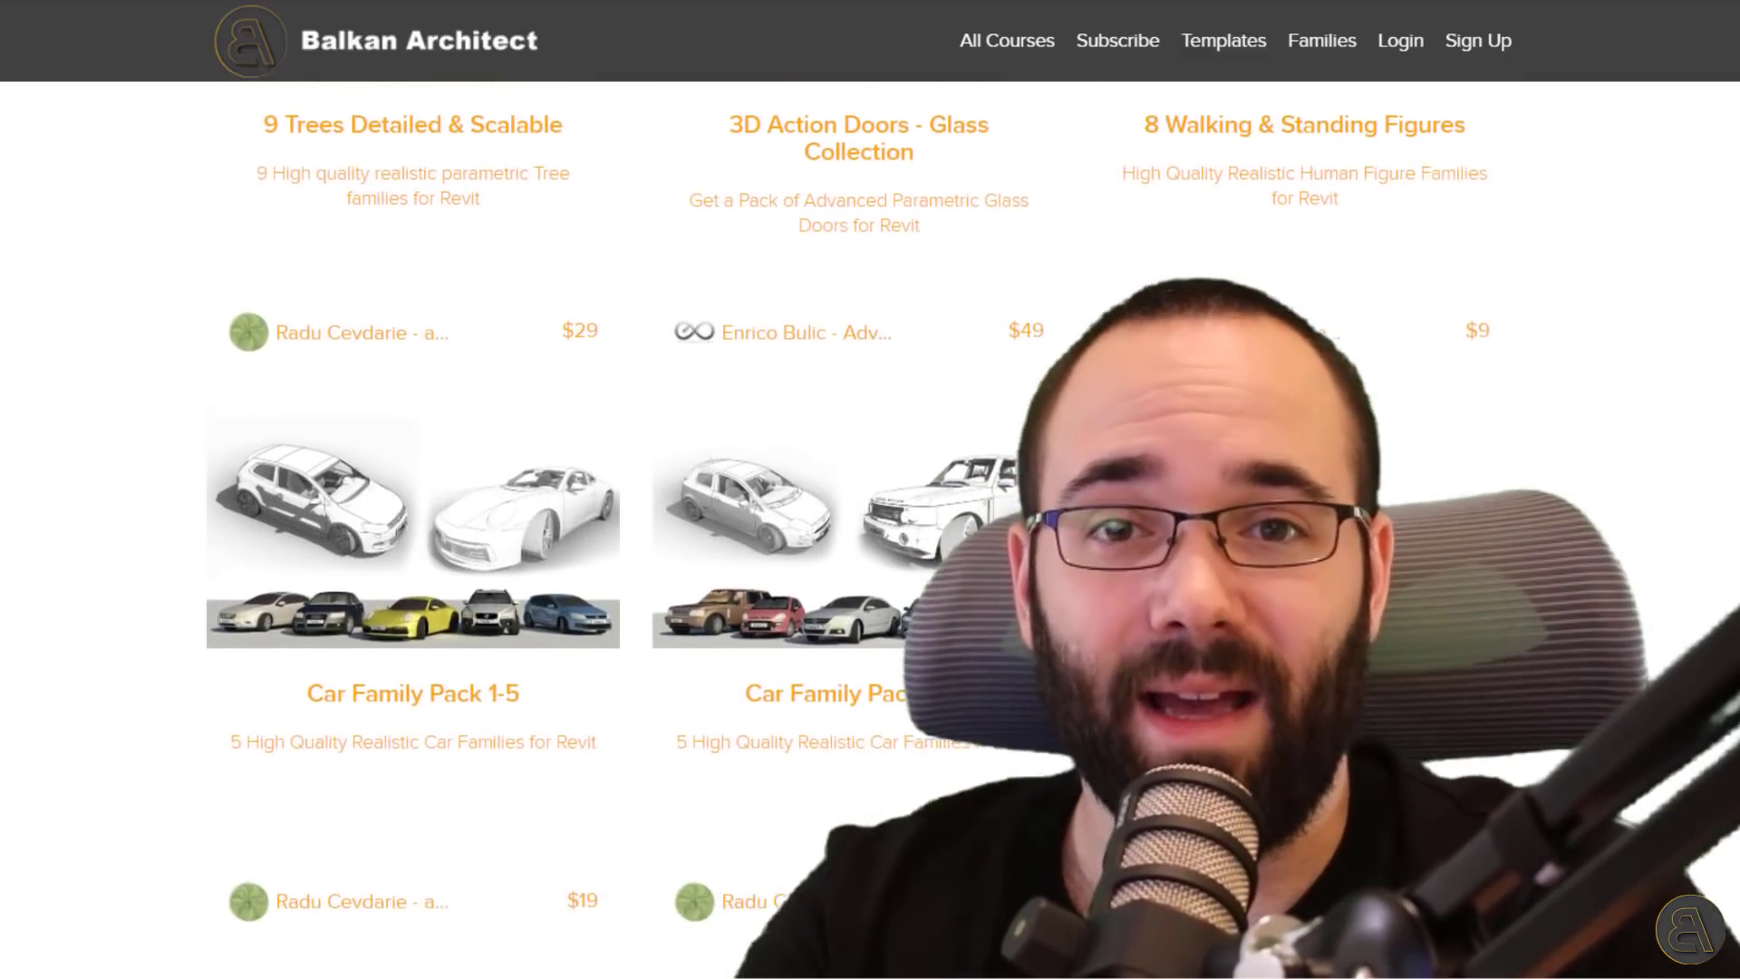
{"action": "scroll", "coordinate": [859, 489], "scroll_direction": "up", "scroll_amount": 8}
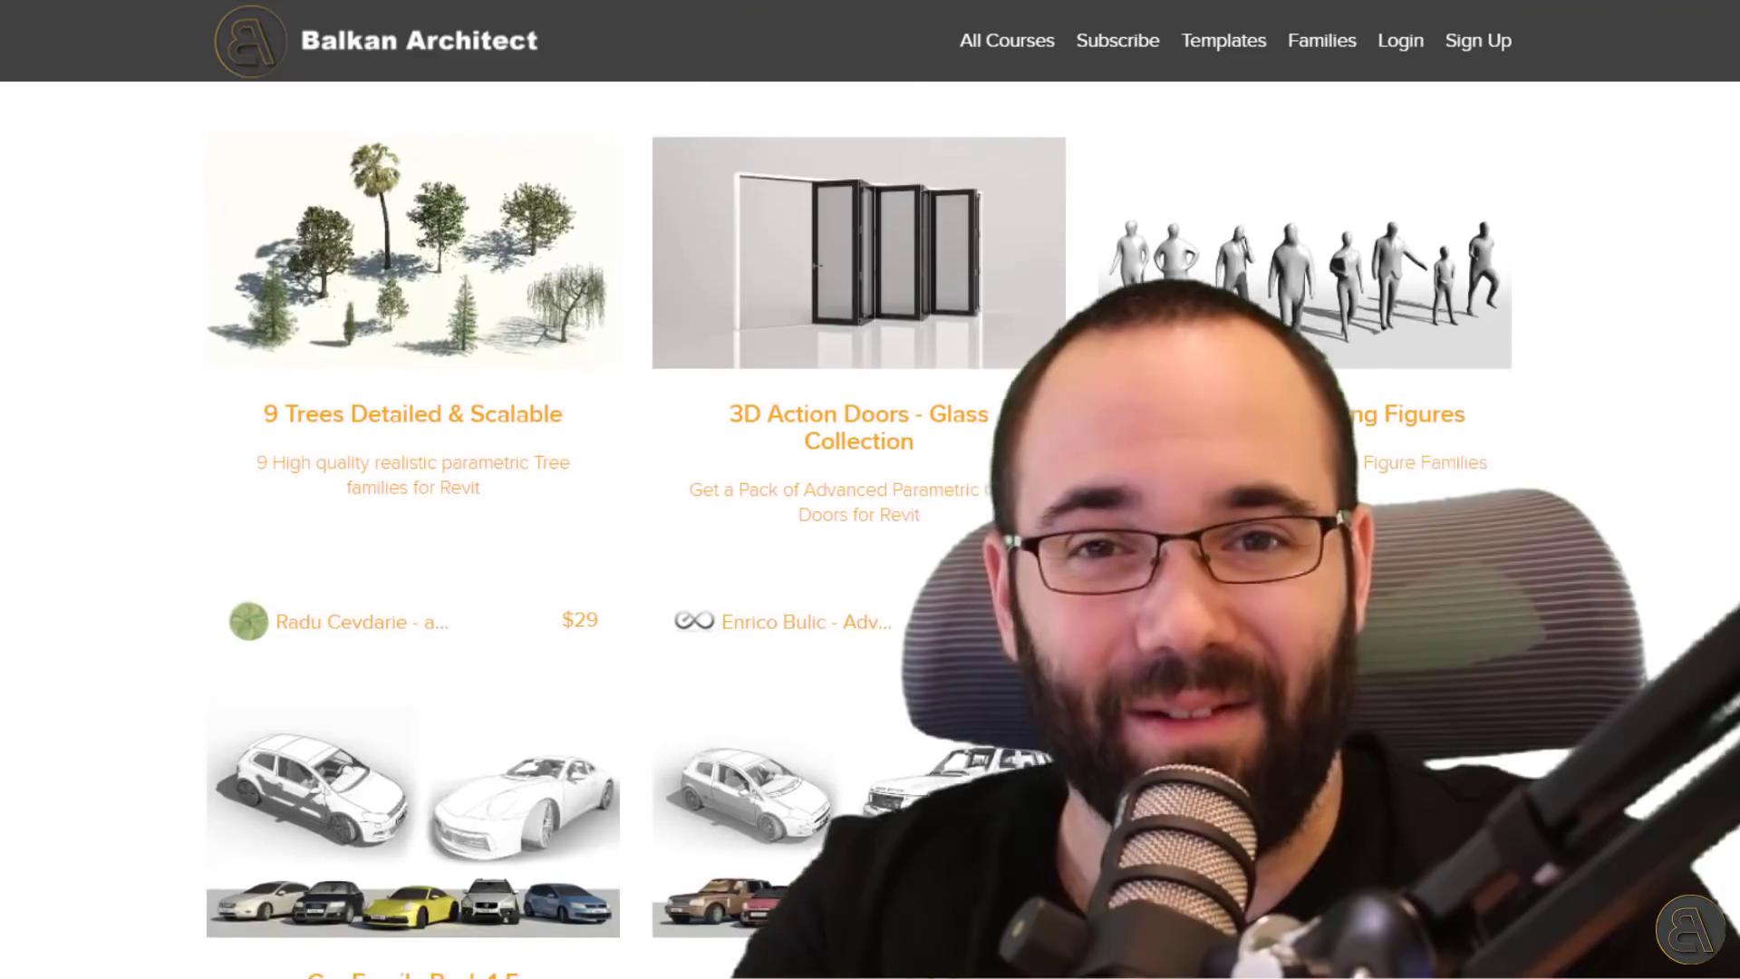
{"action": "scroll", "coordinate": [859, 489], "scroll_direction": "up", "scroll_amount": 5}
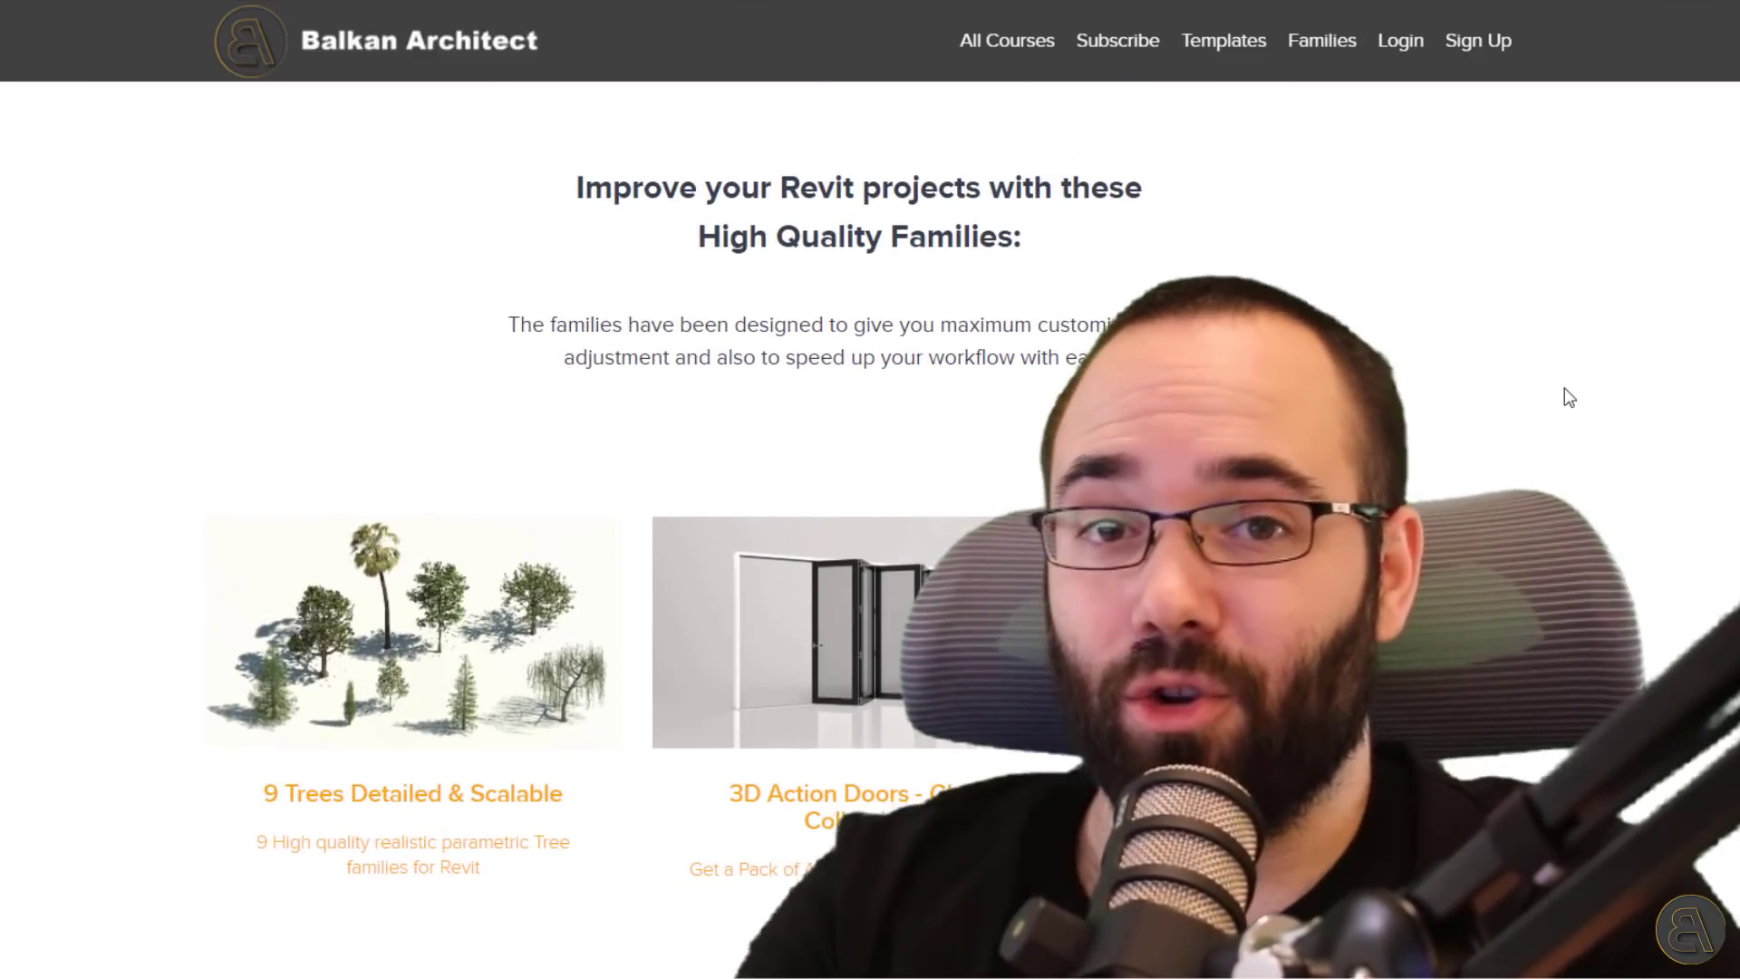
{"action": "scroll", "coordinate": [1563, 396], "scroll_direction": "down", "scroll_amount": 5}
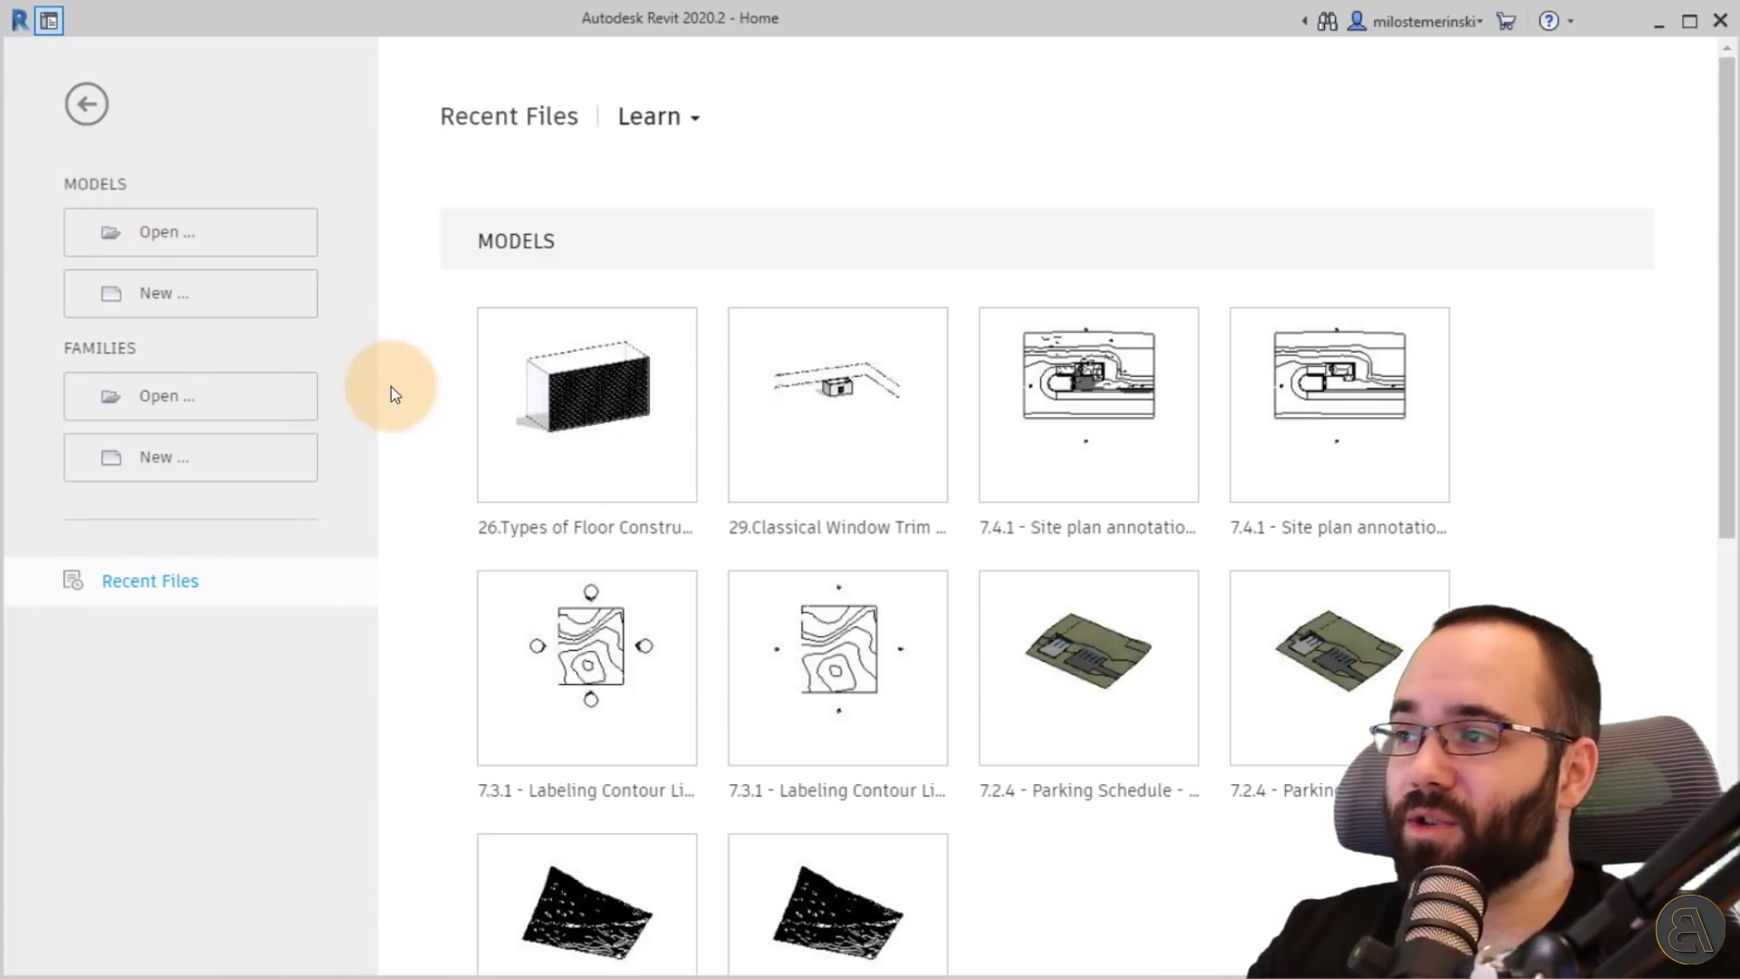
- Switch to Revit and create a new project from the Custom Balkan Architect Template - Metric
{"action": "left_click", "coordinate": [174, 300]}
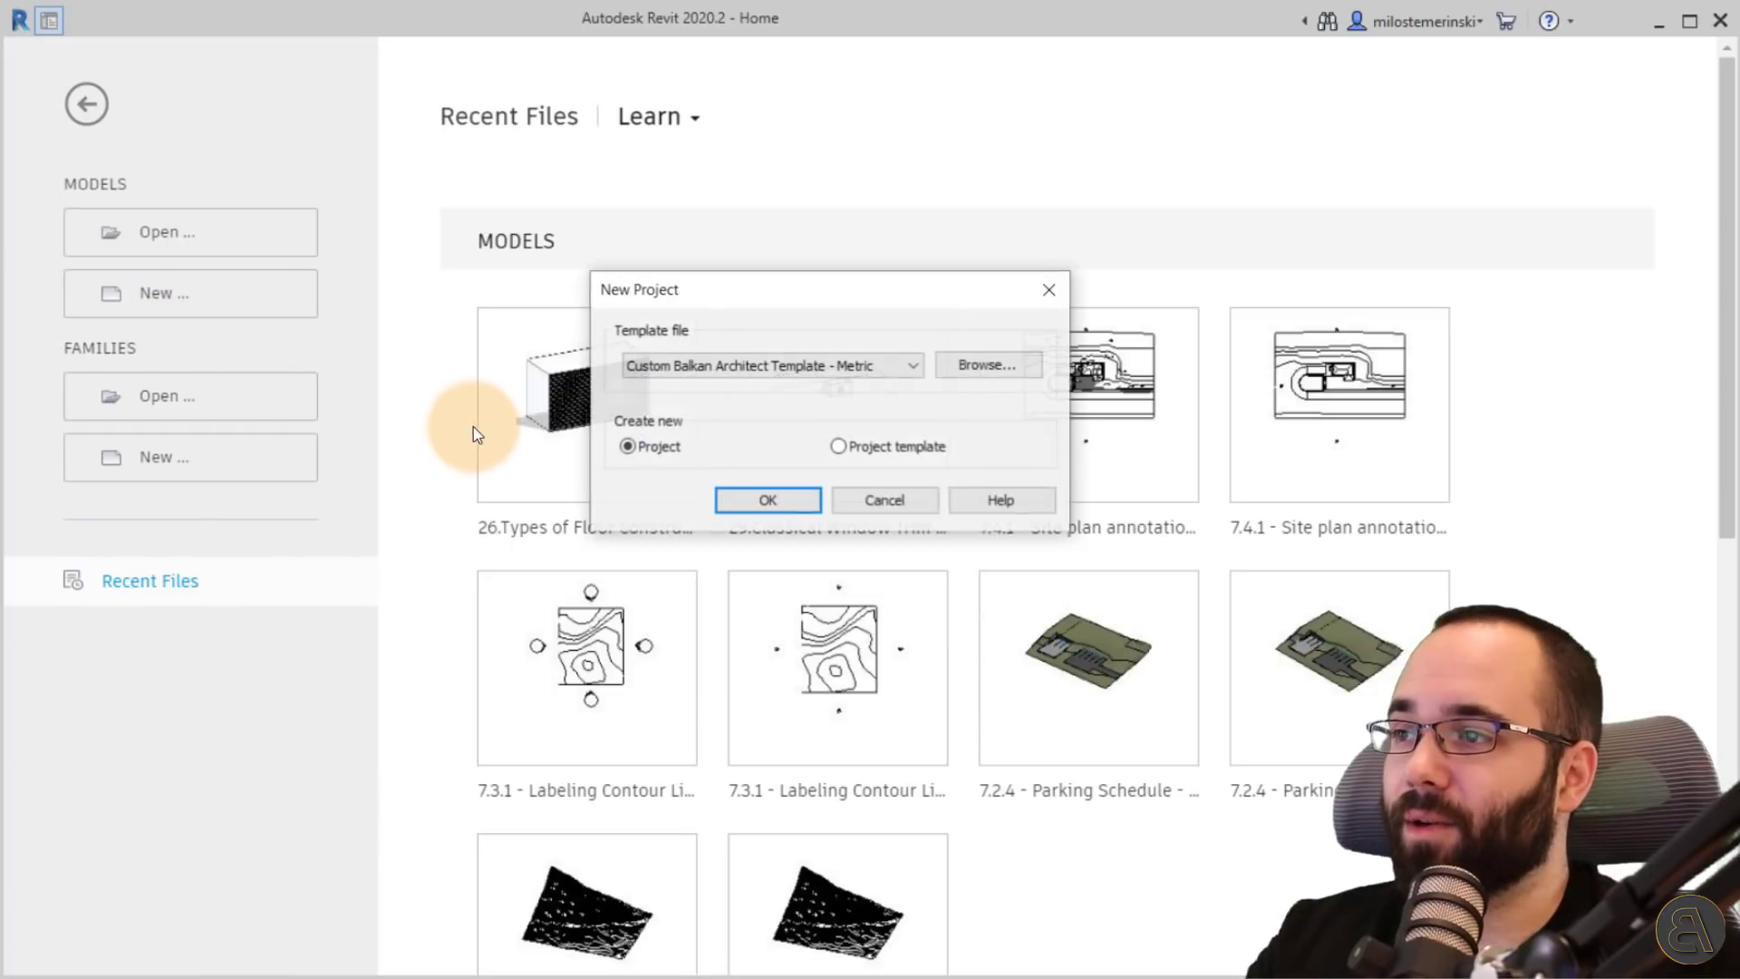
{"action": "left_click", "coordinate": [646, 364]}
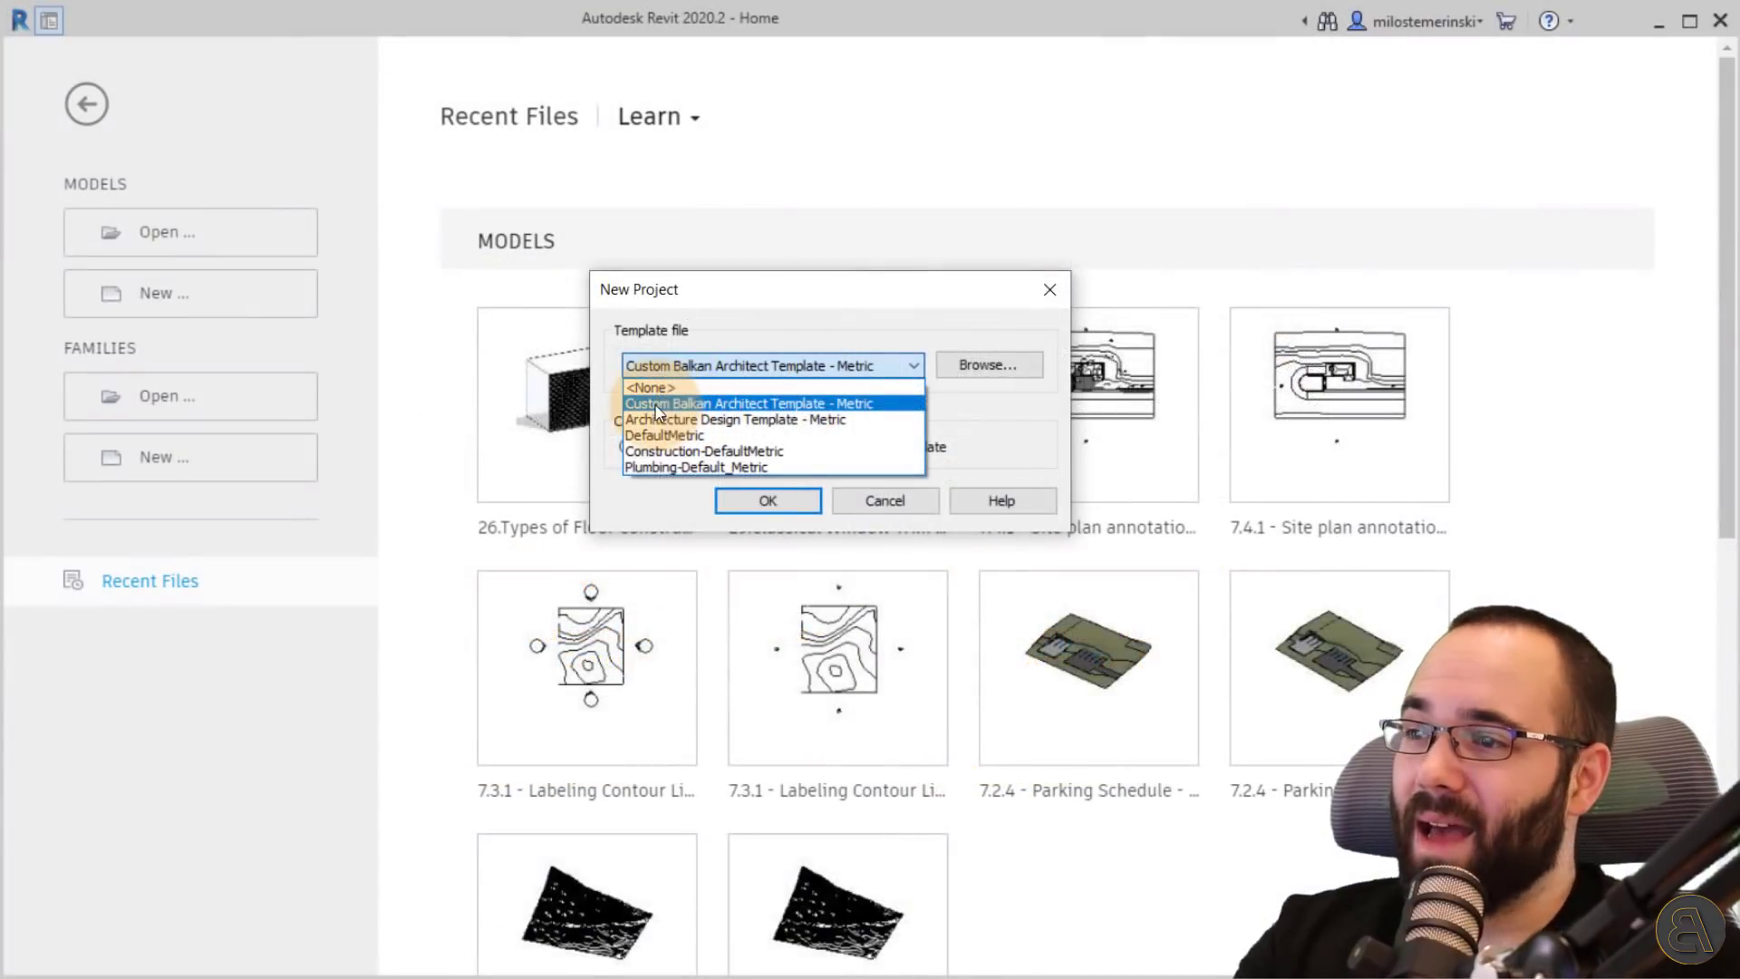
{"action": "left_click", "coordinate": [645, 404]}
{"action": "left_click", "coordinate": [759, 508]}
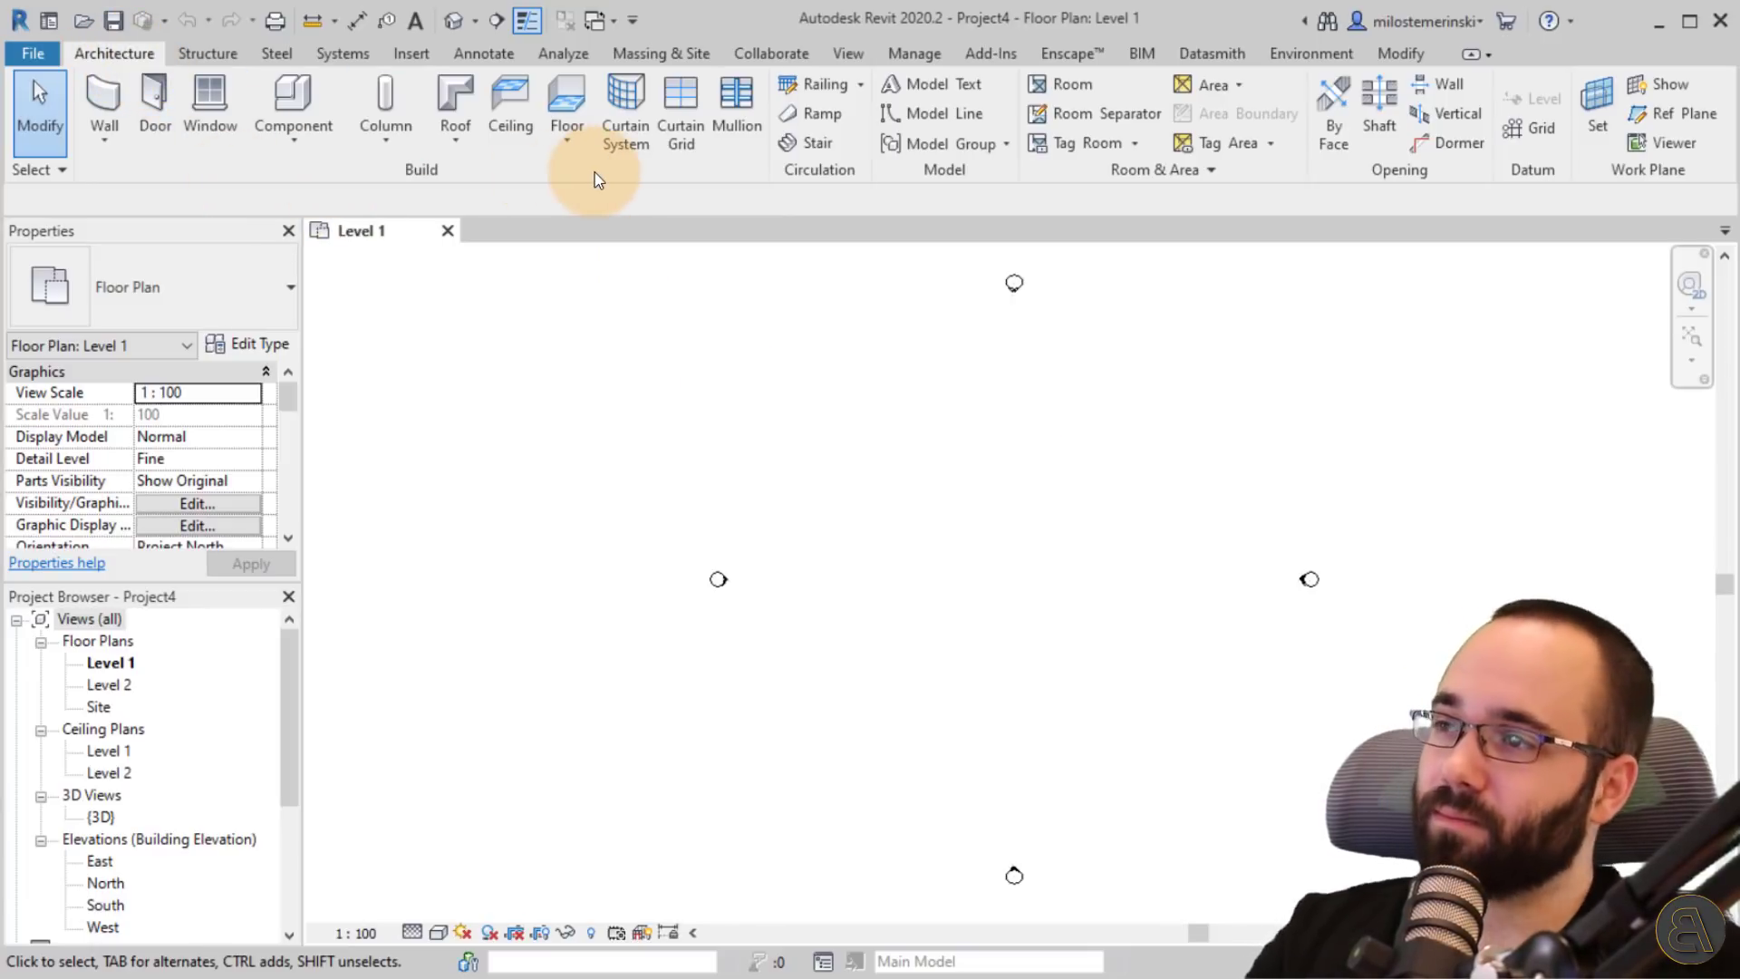
- Start a structural floor on Level 1 with the Generic 150mm floor type
{"action": "left_click", "coordinate": [555, 146]}
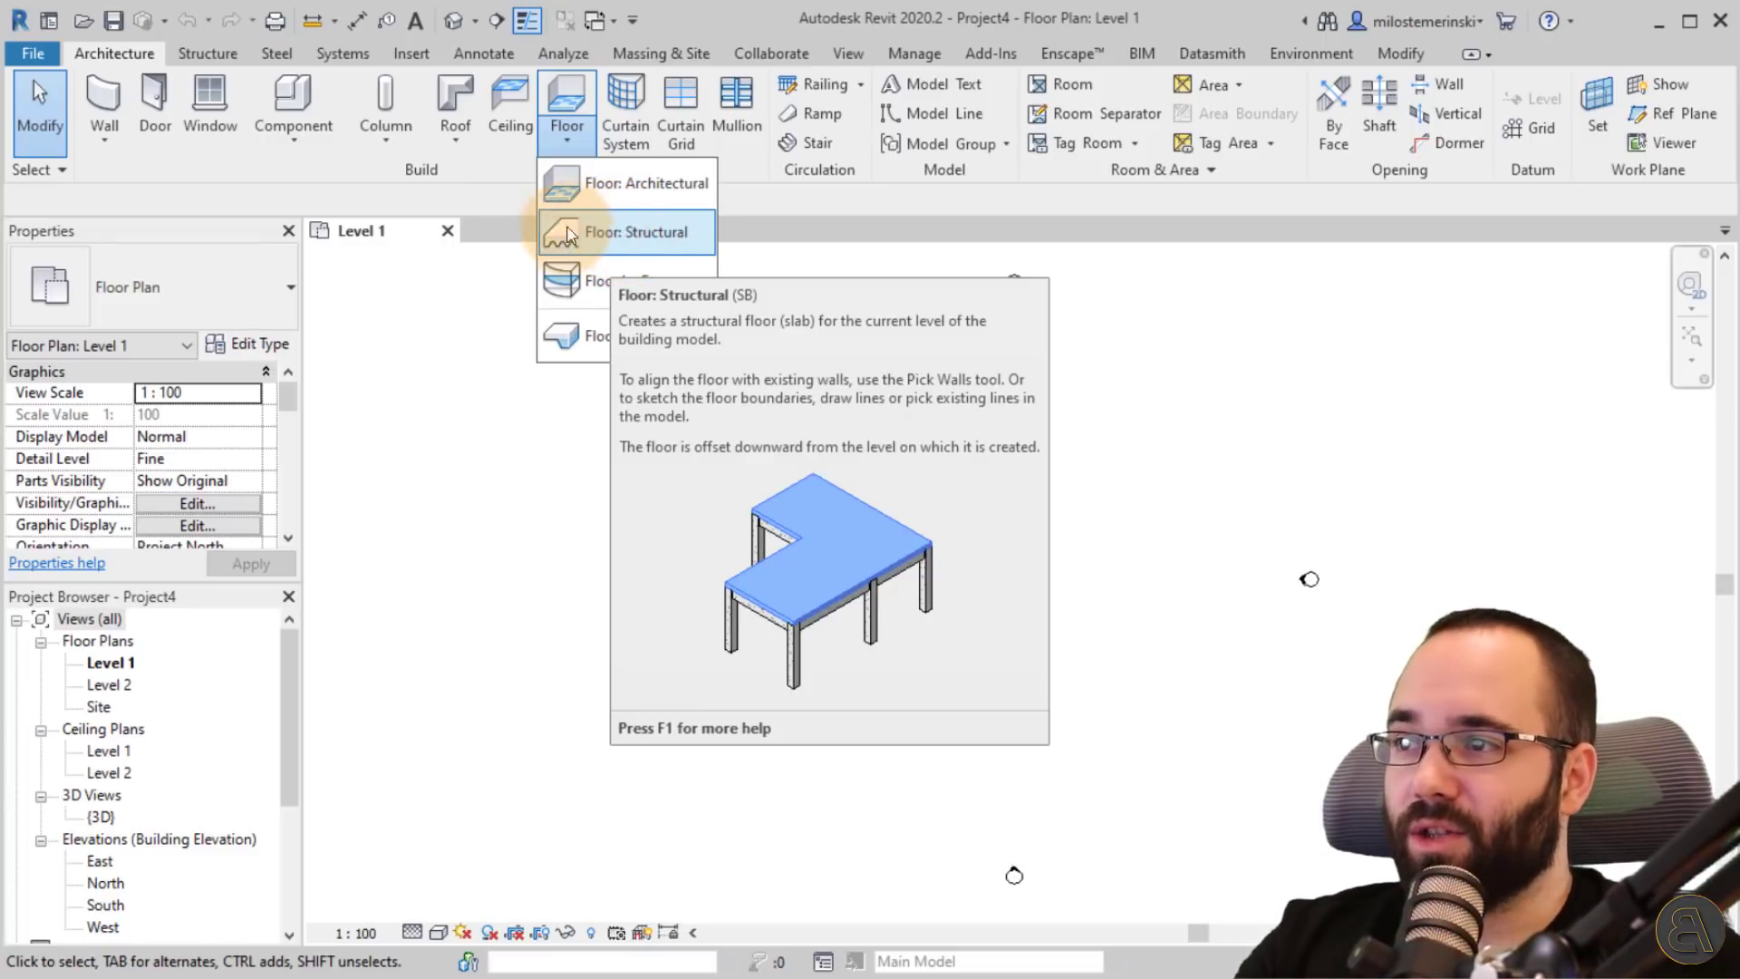
{"action": "left_click", "coordinate": [634, 232]}
{"action": "middle_click_drag", "start_coordinate": [807, 470], "coordinate": [703, 497]}
{"action": "left_click", "coordinate": [227, 287]}
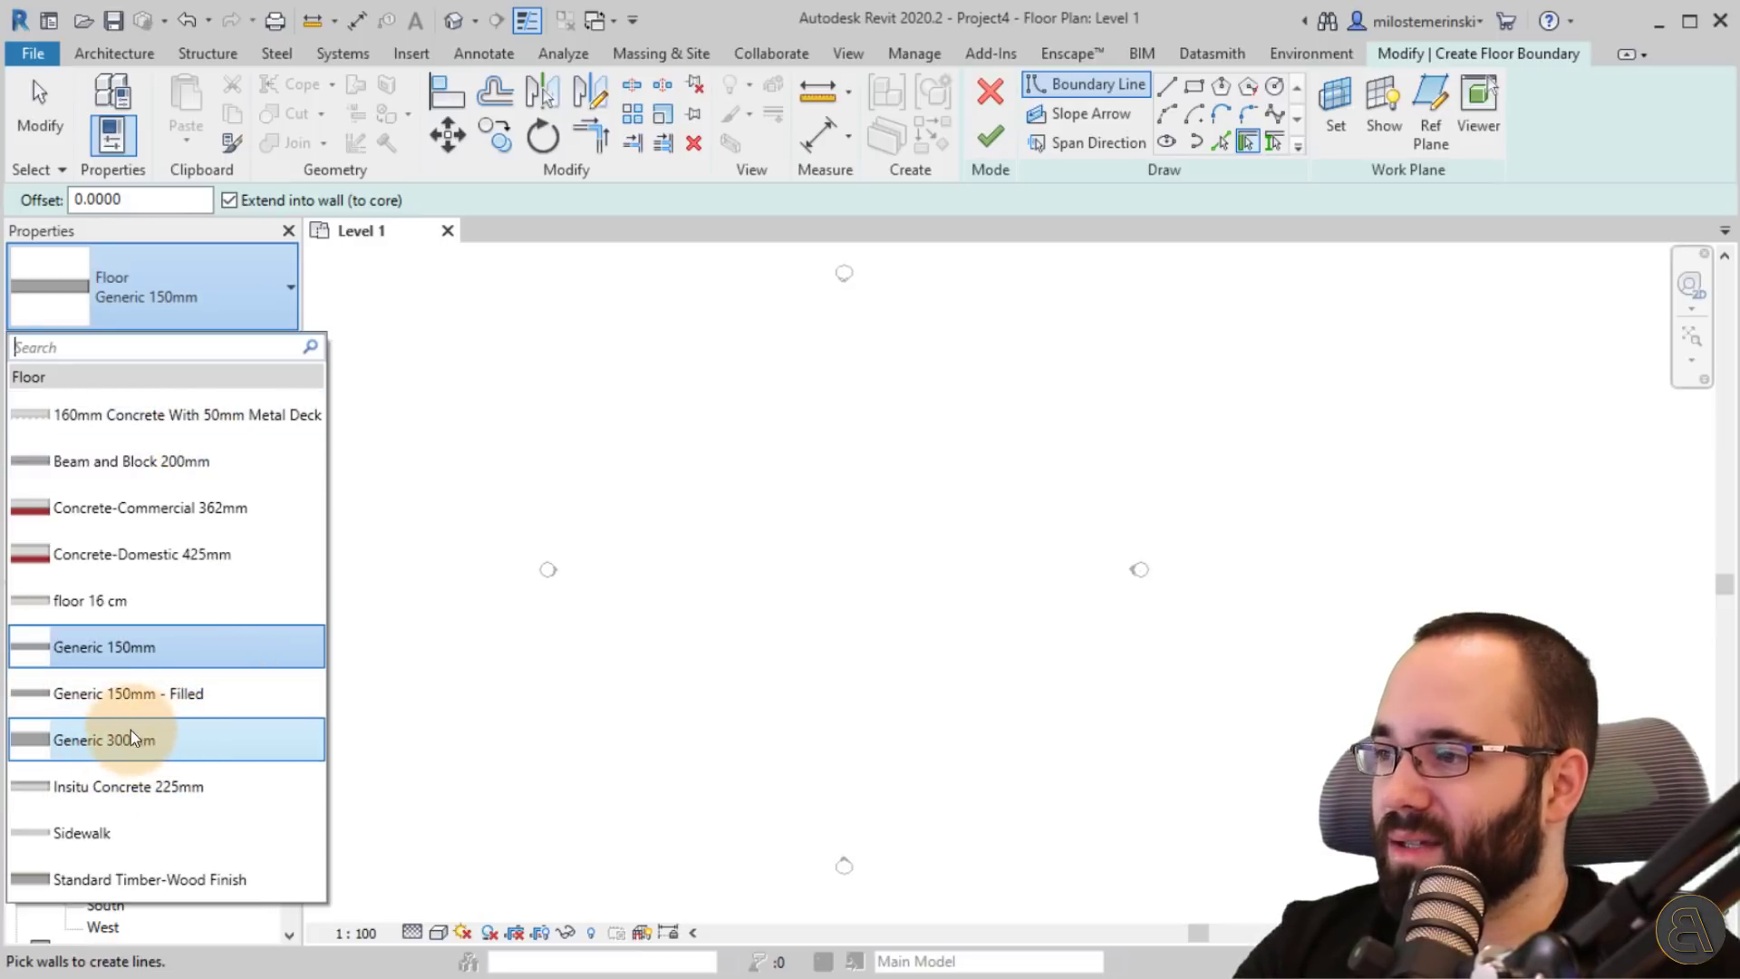
{"action": "left_click", "coordinate": [102, 646]}
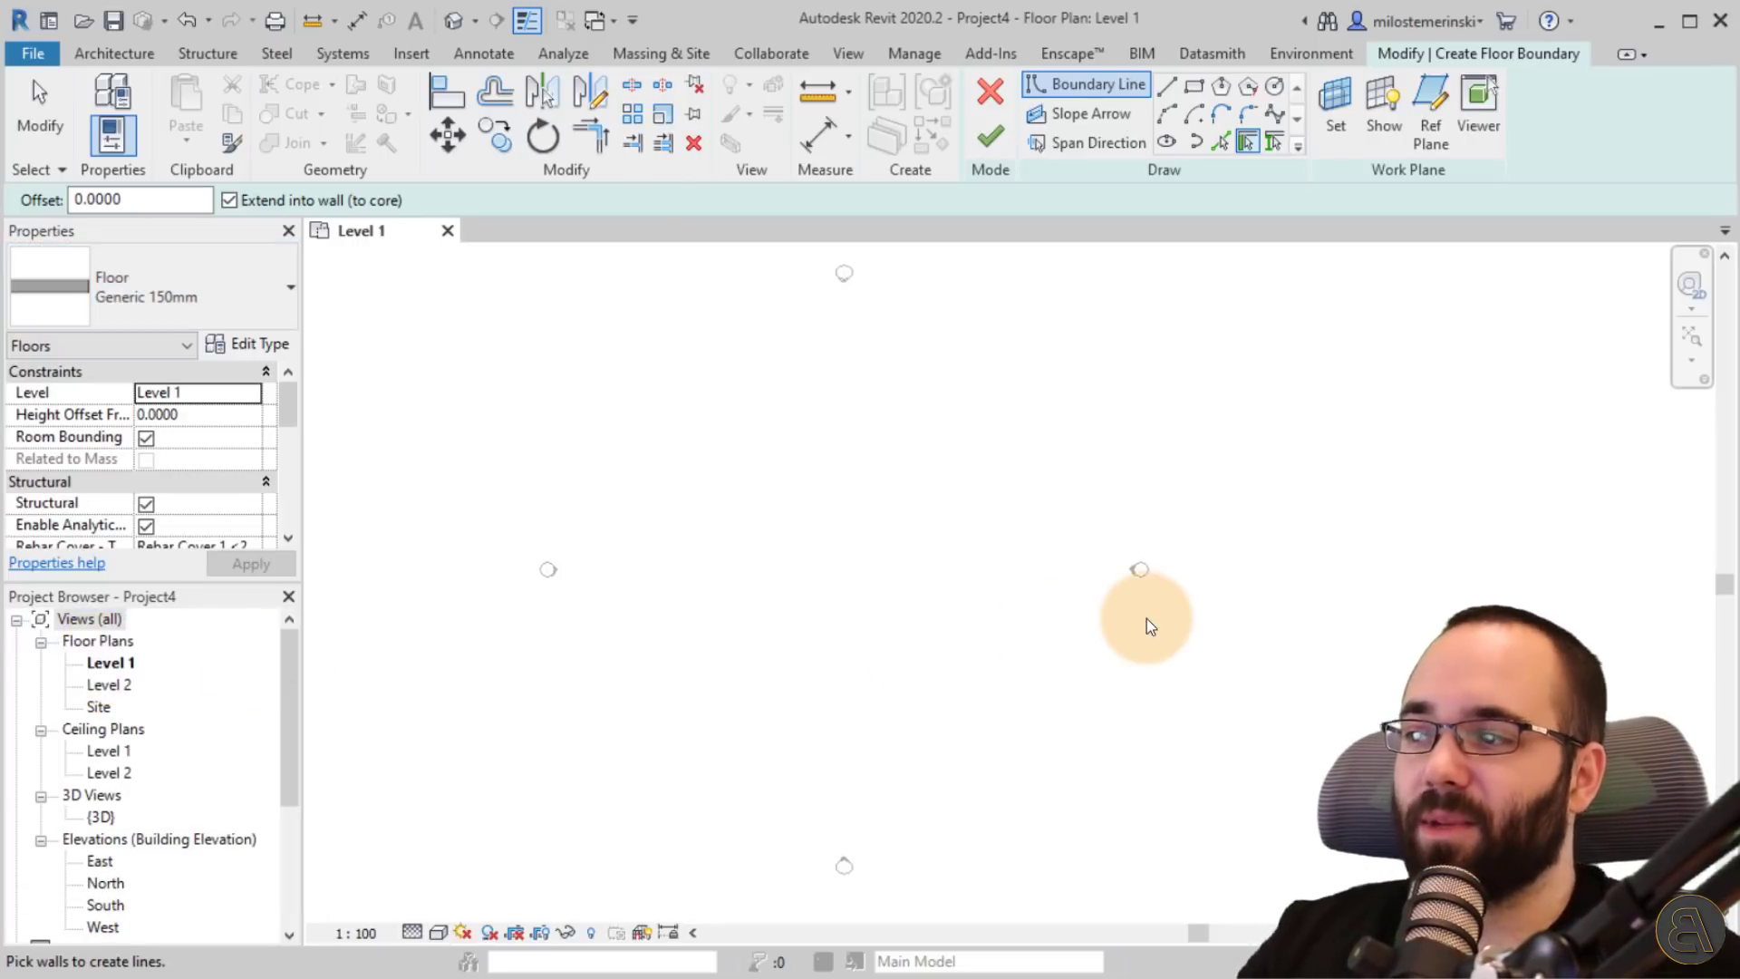
- Sketch a rectangular floor boundary between the elevation markers and finish the structural floor
{"action": "left_click", "coordinate": [1193, 86]}
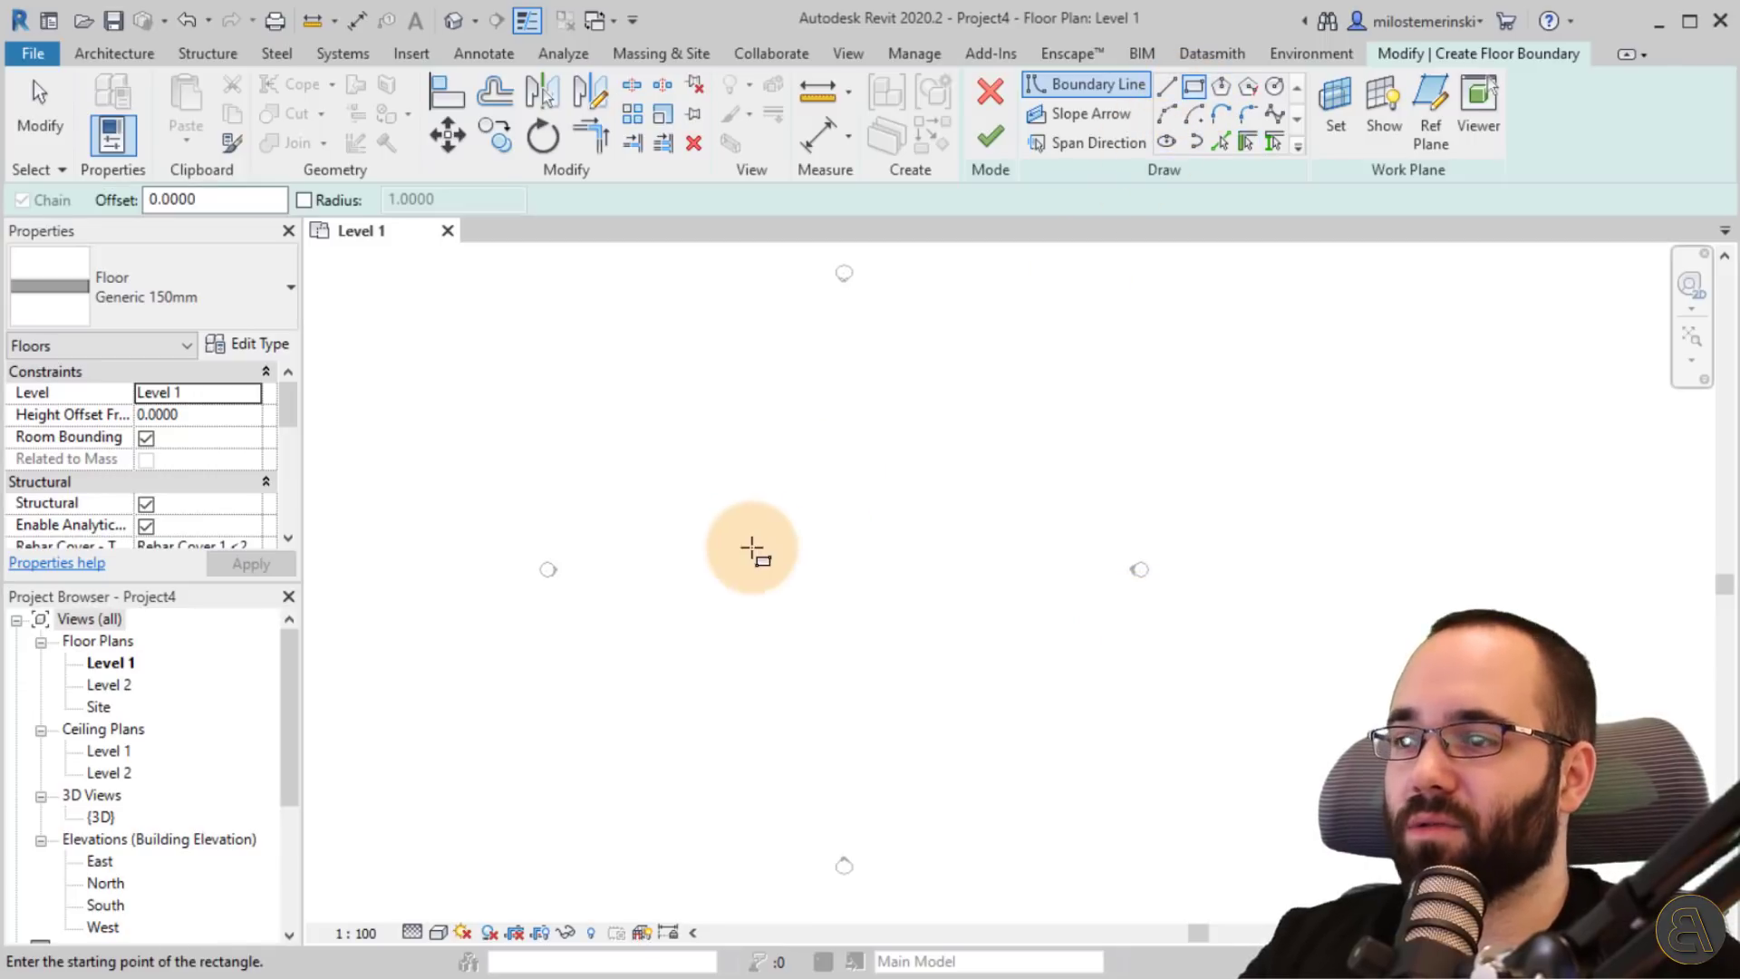
{"action": "left_click", "coordinate": [749, 492]}
{"action": "left_click", "coordinate": [983, 704]}
{"action": "key", "text": "Escape"}
{"action": "key", "text": "Escape"}
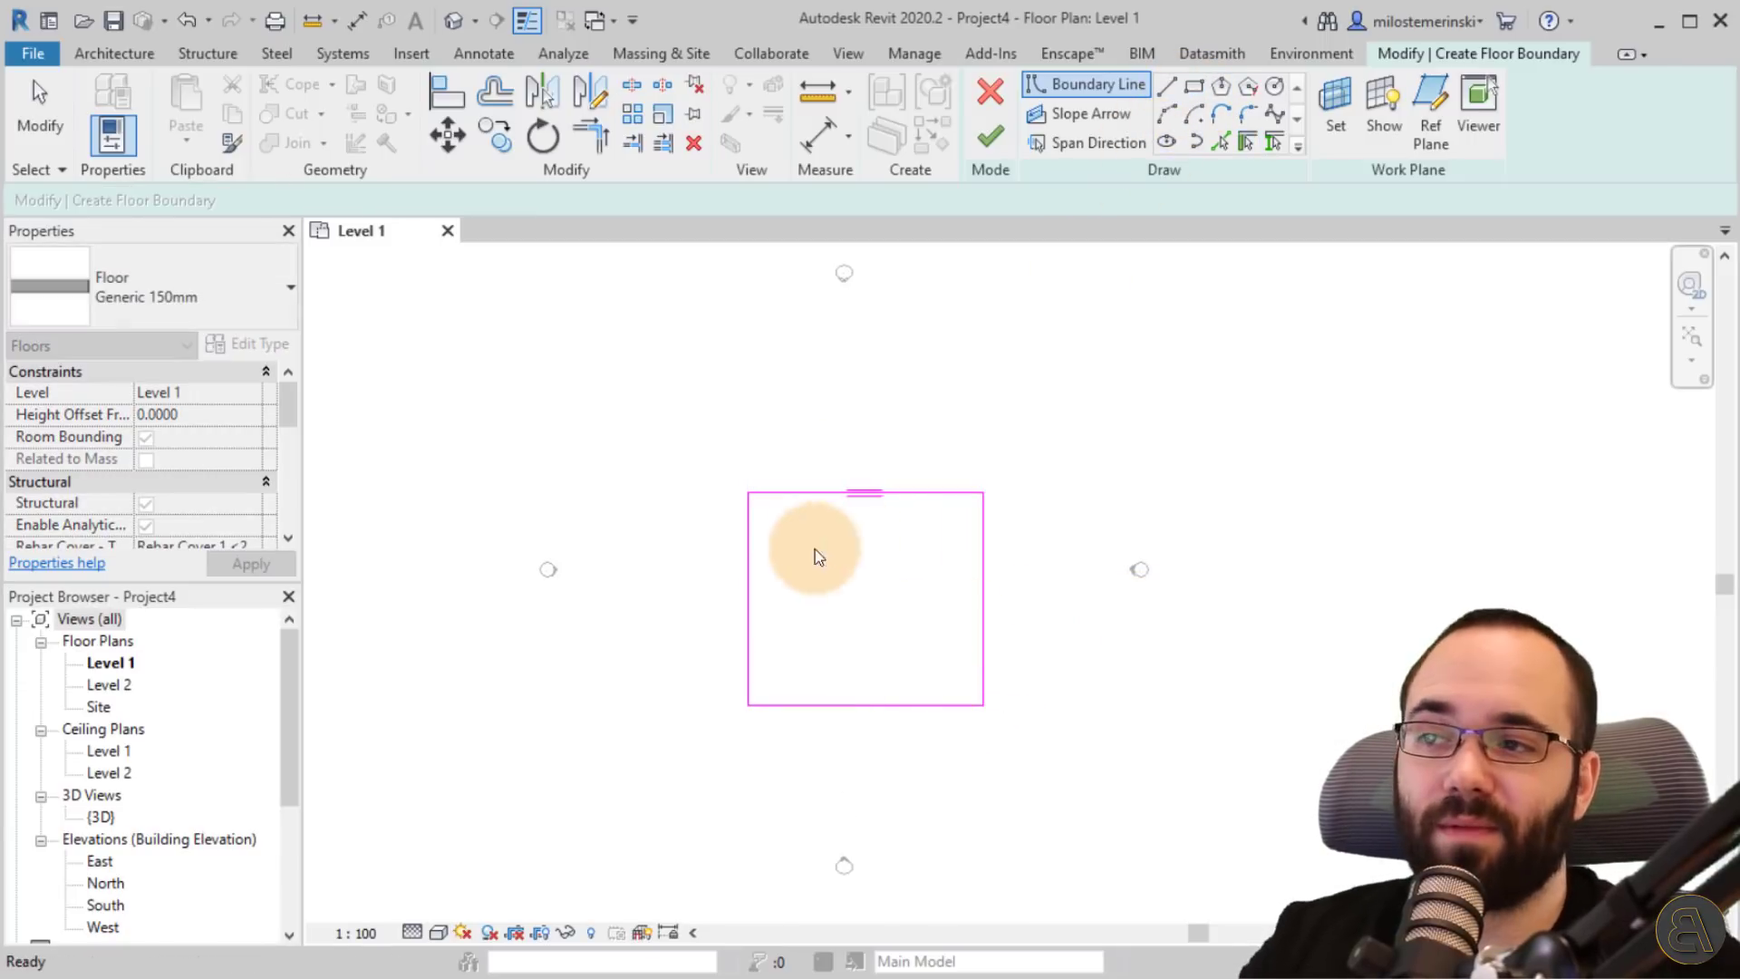
{"action": "left_click", "coordinate": [991, 139]}
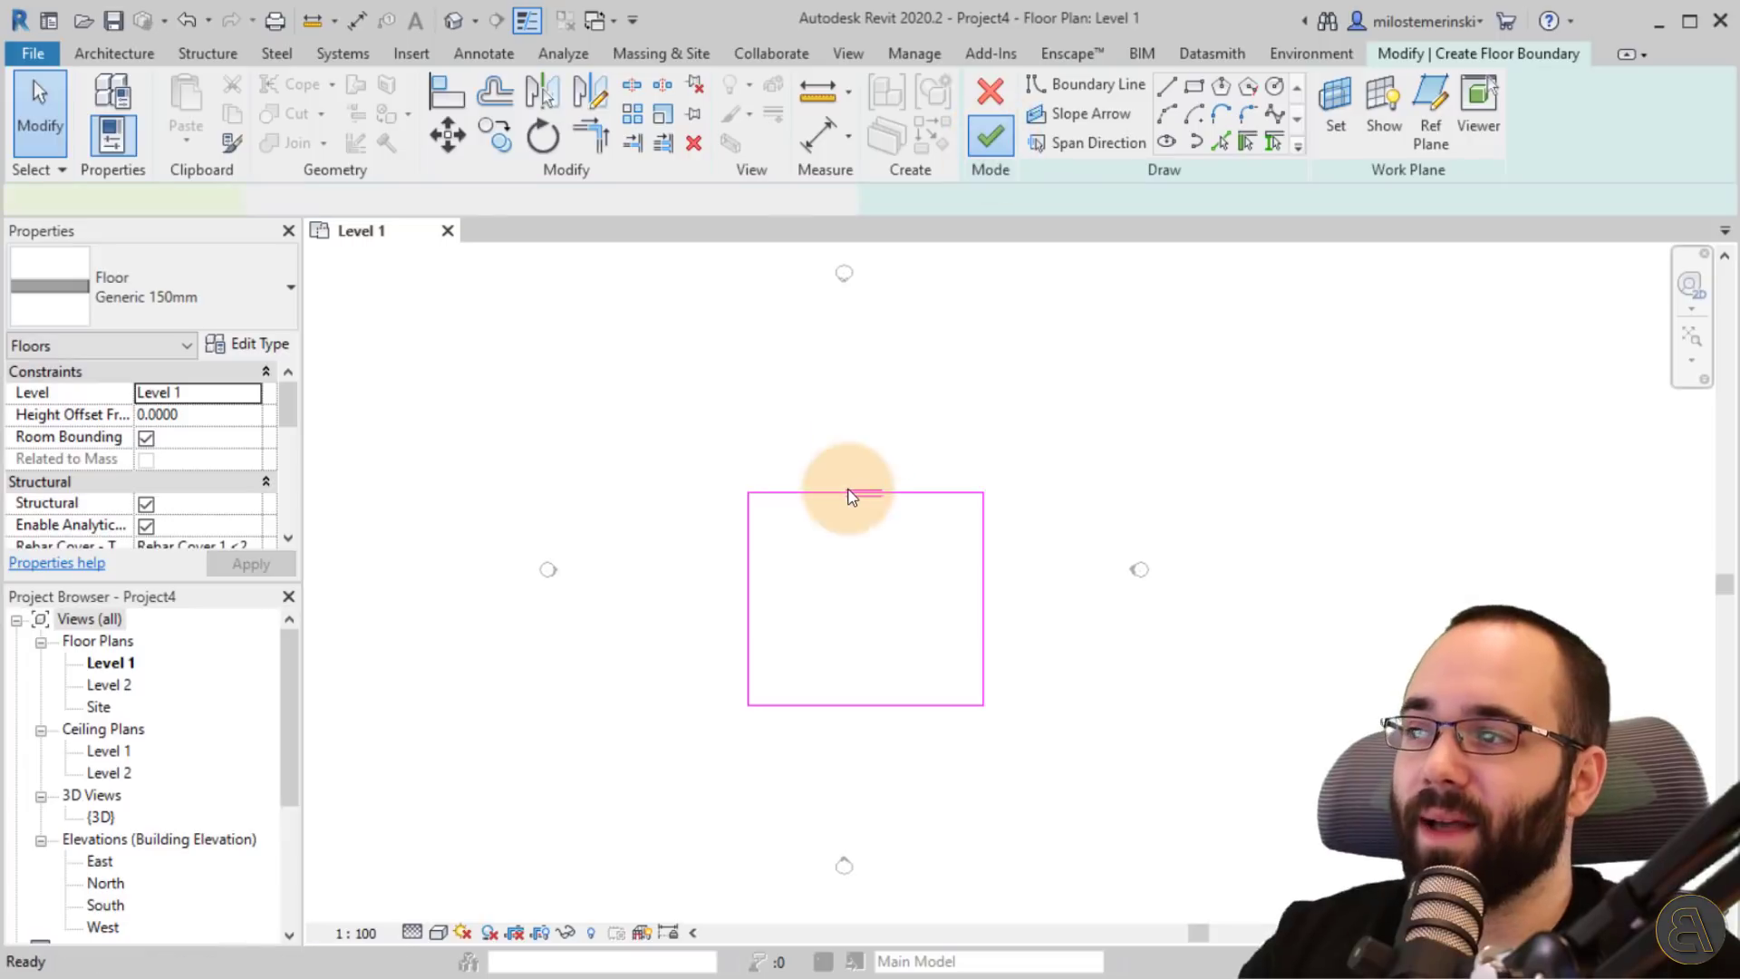
{"action": "scroll", "coordinate": [875, 594], "scroll_direction": "up", "scroll_amount": 2}
{"action": "key", "text": "Escape"}
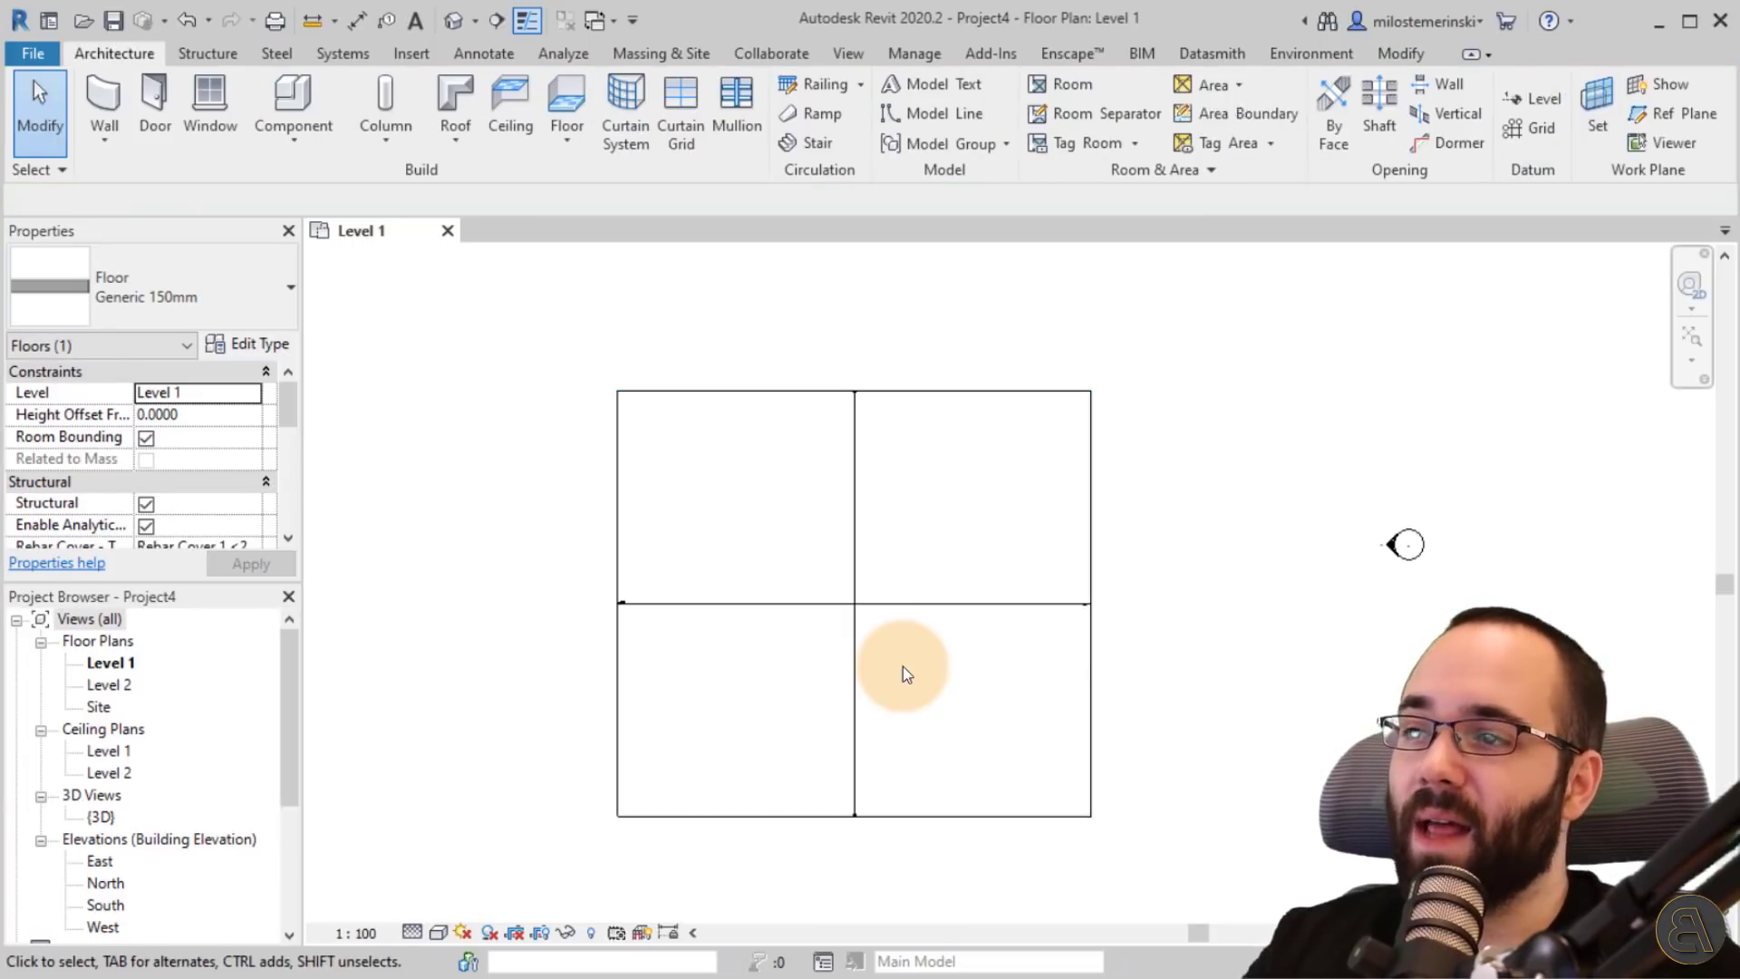
- Examine the span direction symbol on the structural floor, including its arrowheads at the slab edges
{"action": "left_click", "coordinate": [888, 620]}
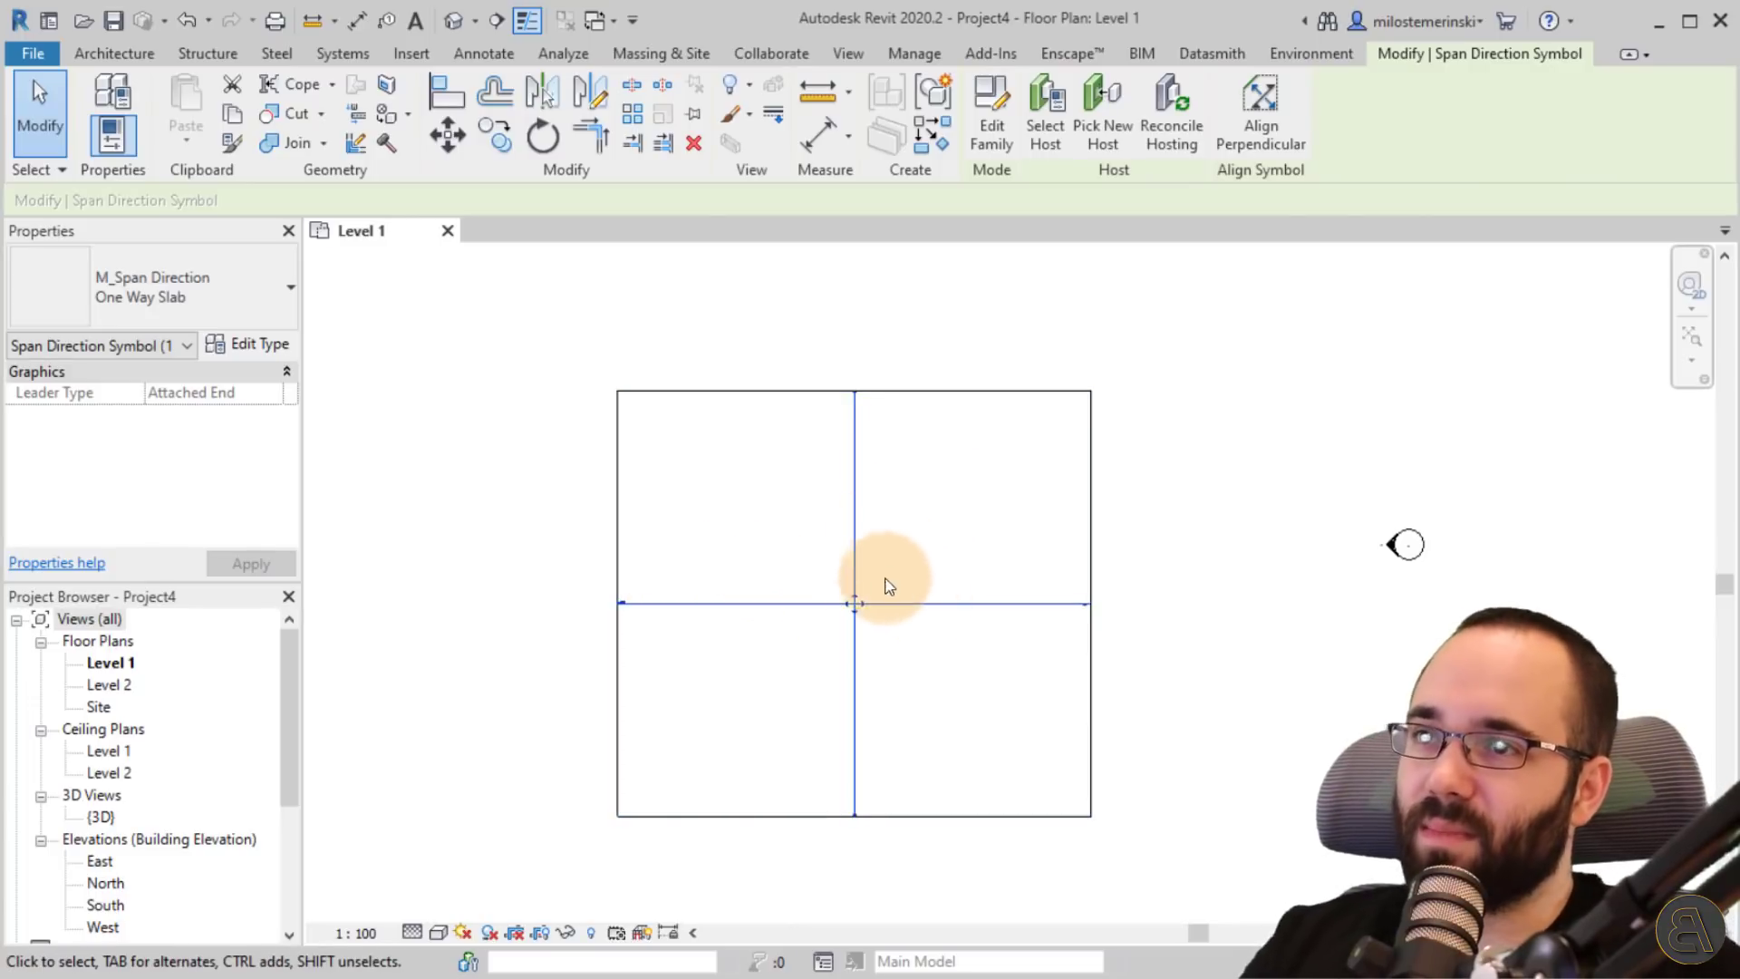
{"action": "scroll", "coordinate": [873, 504], "scroll_direction": "up", "scroll_amount": 3}
{"action": "scroll", "coordinate": [1041, 633], "scroll_direction": "down", "scroll_amount": 5}
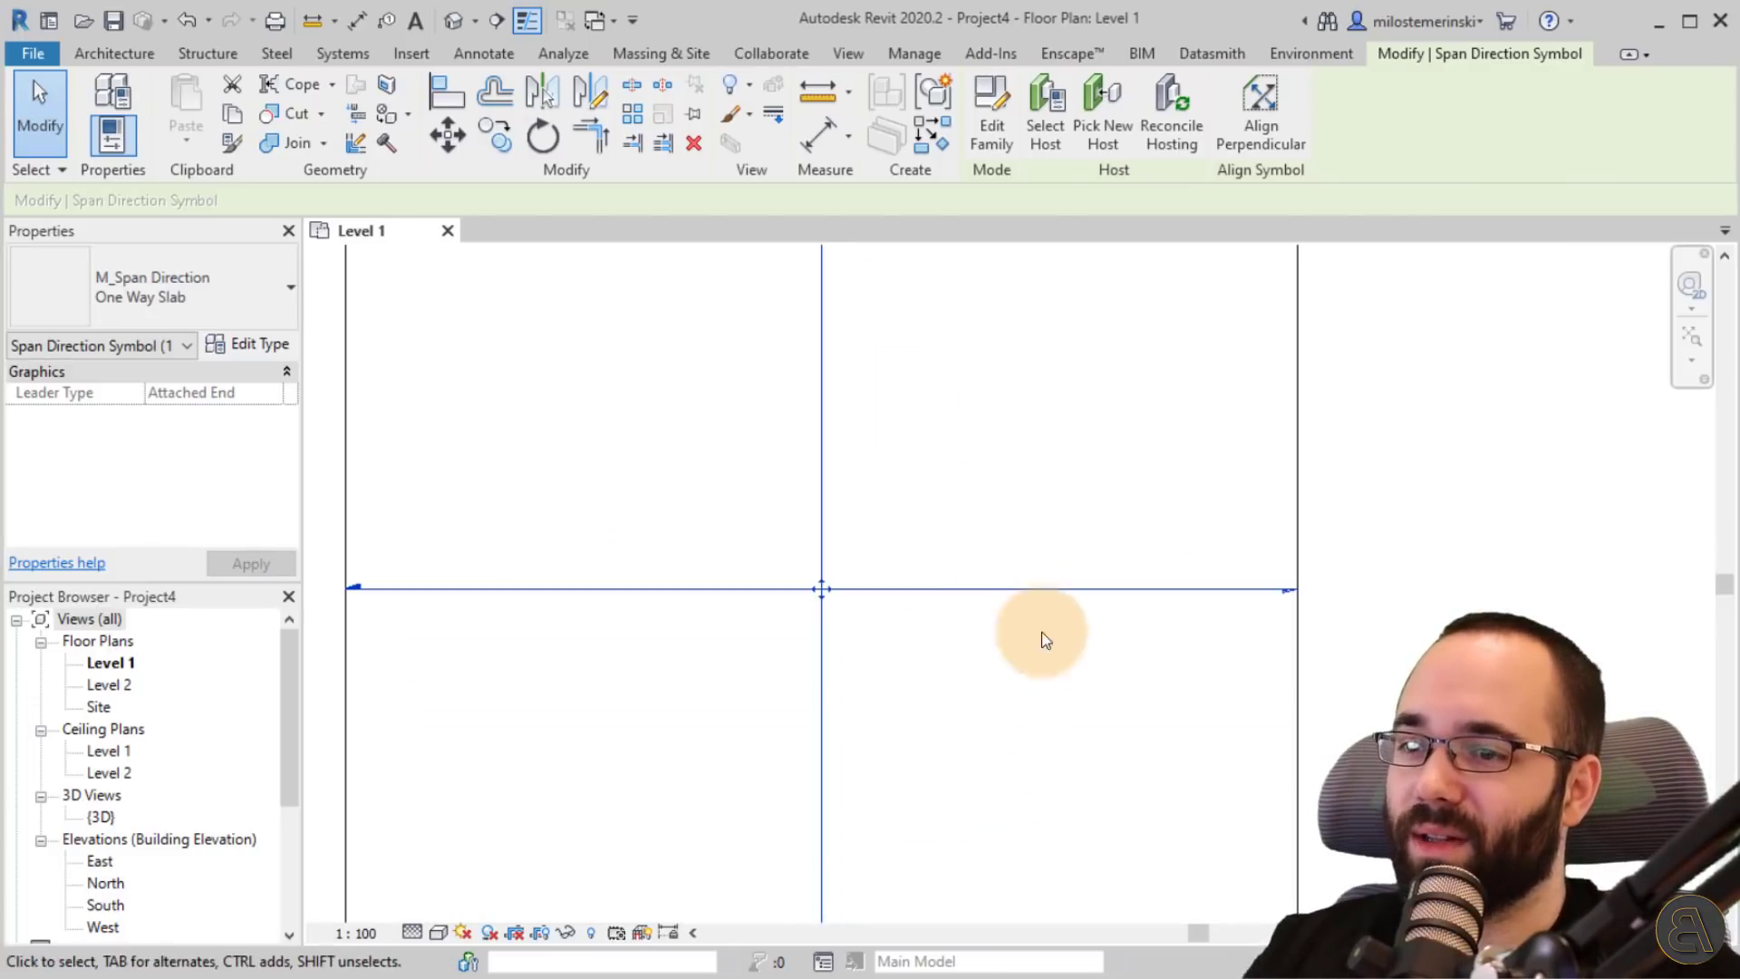
{"action": "scroll", "coordinate": [893, 818], "scroll_direction": "up", "scroll_amount": 2}
{"action": "scroll", "coordinate": [918, 820], "scroll_direction": "up", "scroll_amount": 4}
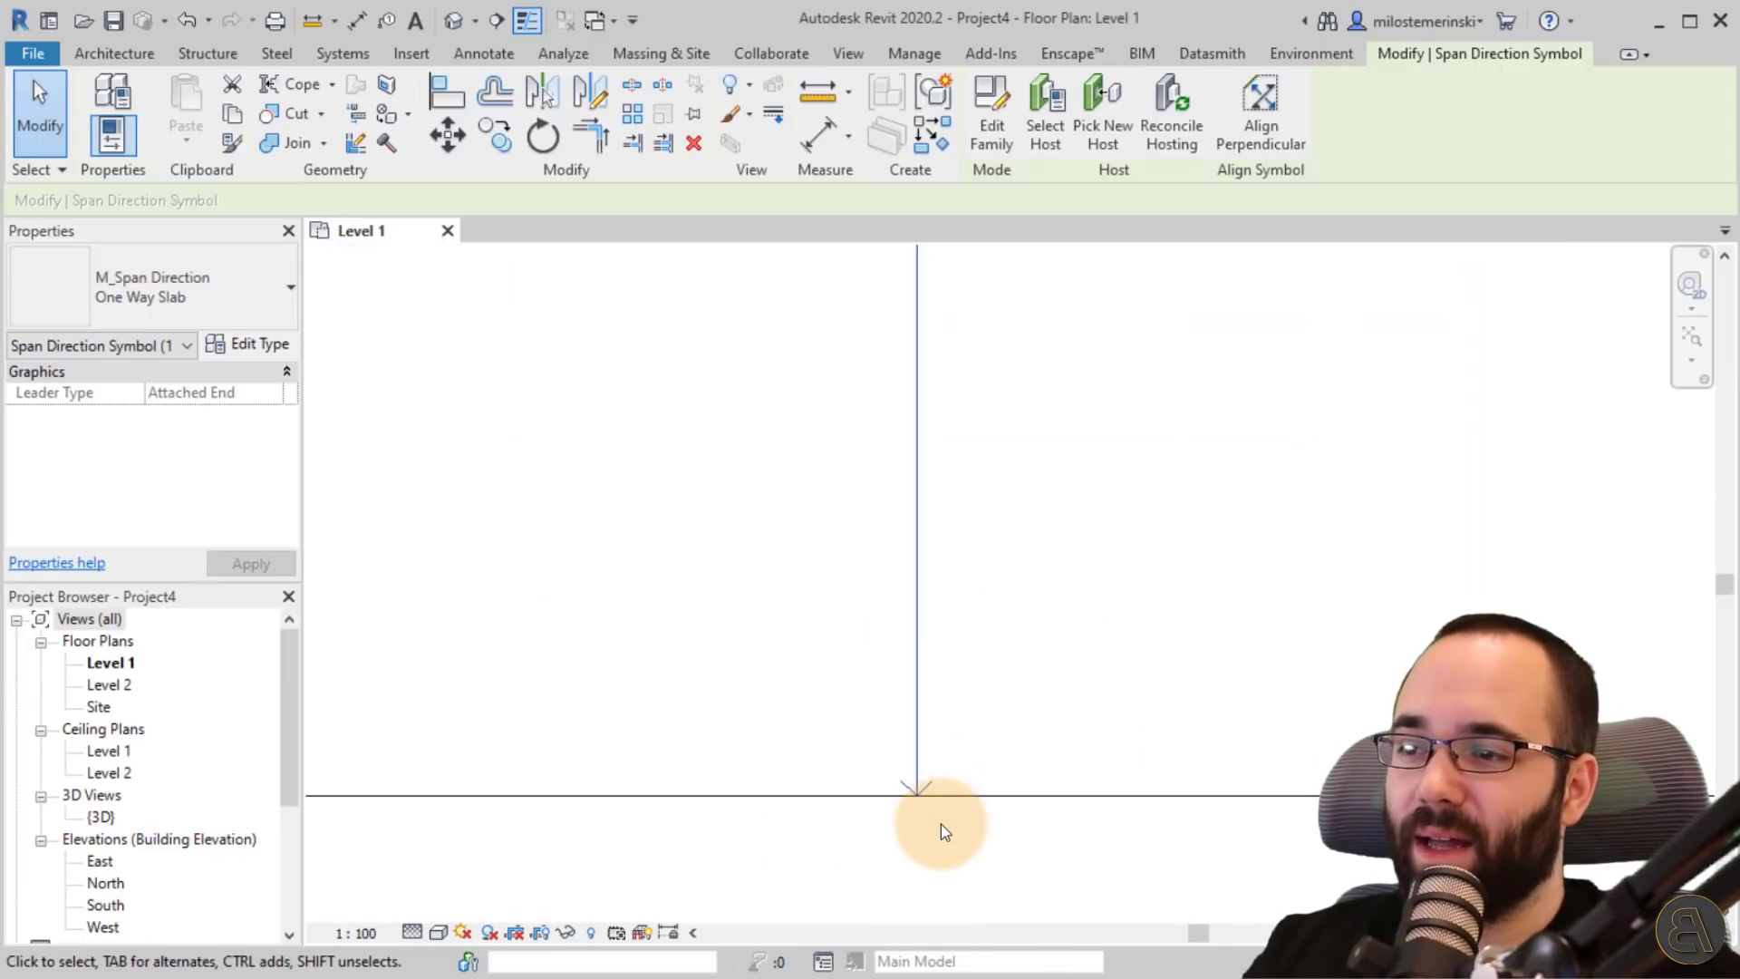
{"action": "scroll", "coordinate": [939, 825], "scroll_direction": "down", "scroll_amount": 4}
{"action": "middle_click_drag", "start_coordinate": [1192, 650], "coordinate": [1018, 782]}
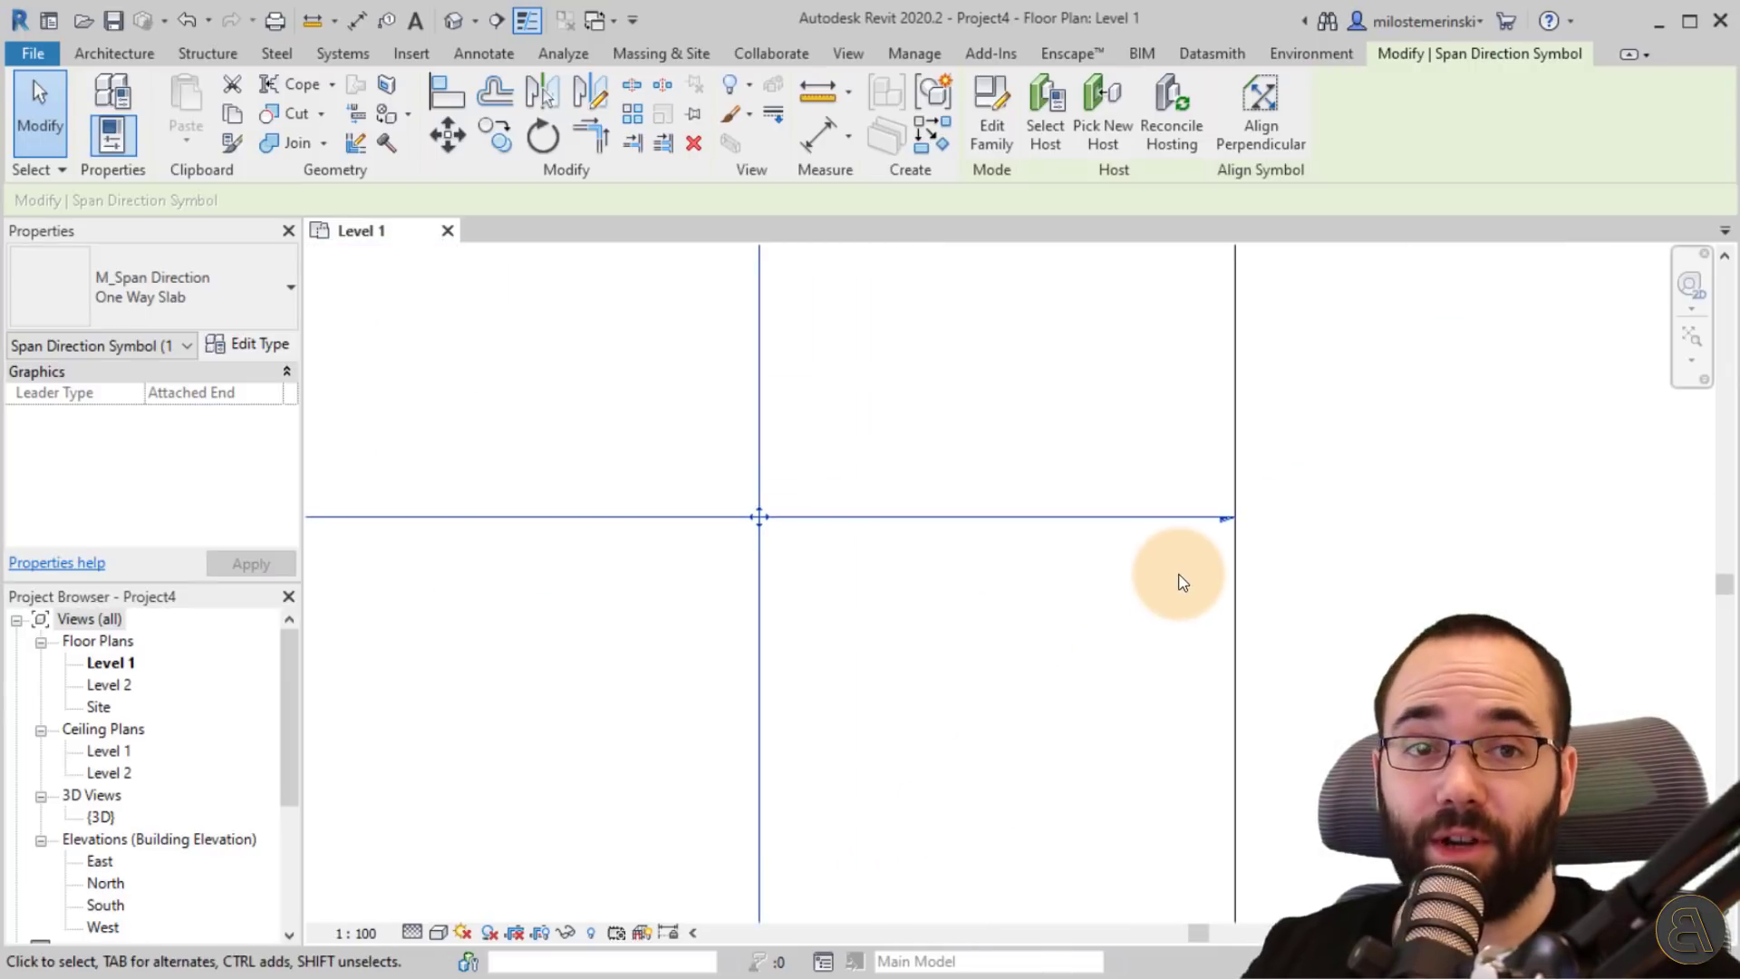
{"action": "scroll", "coordinate": [1100, 557], "scroll_direction": "down", "scroll_amount": 4}
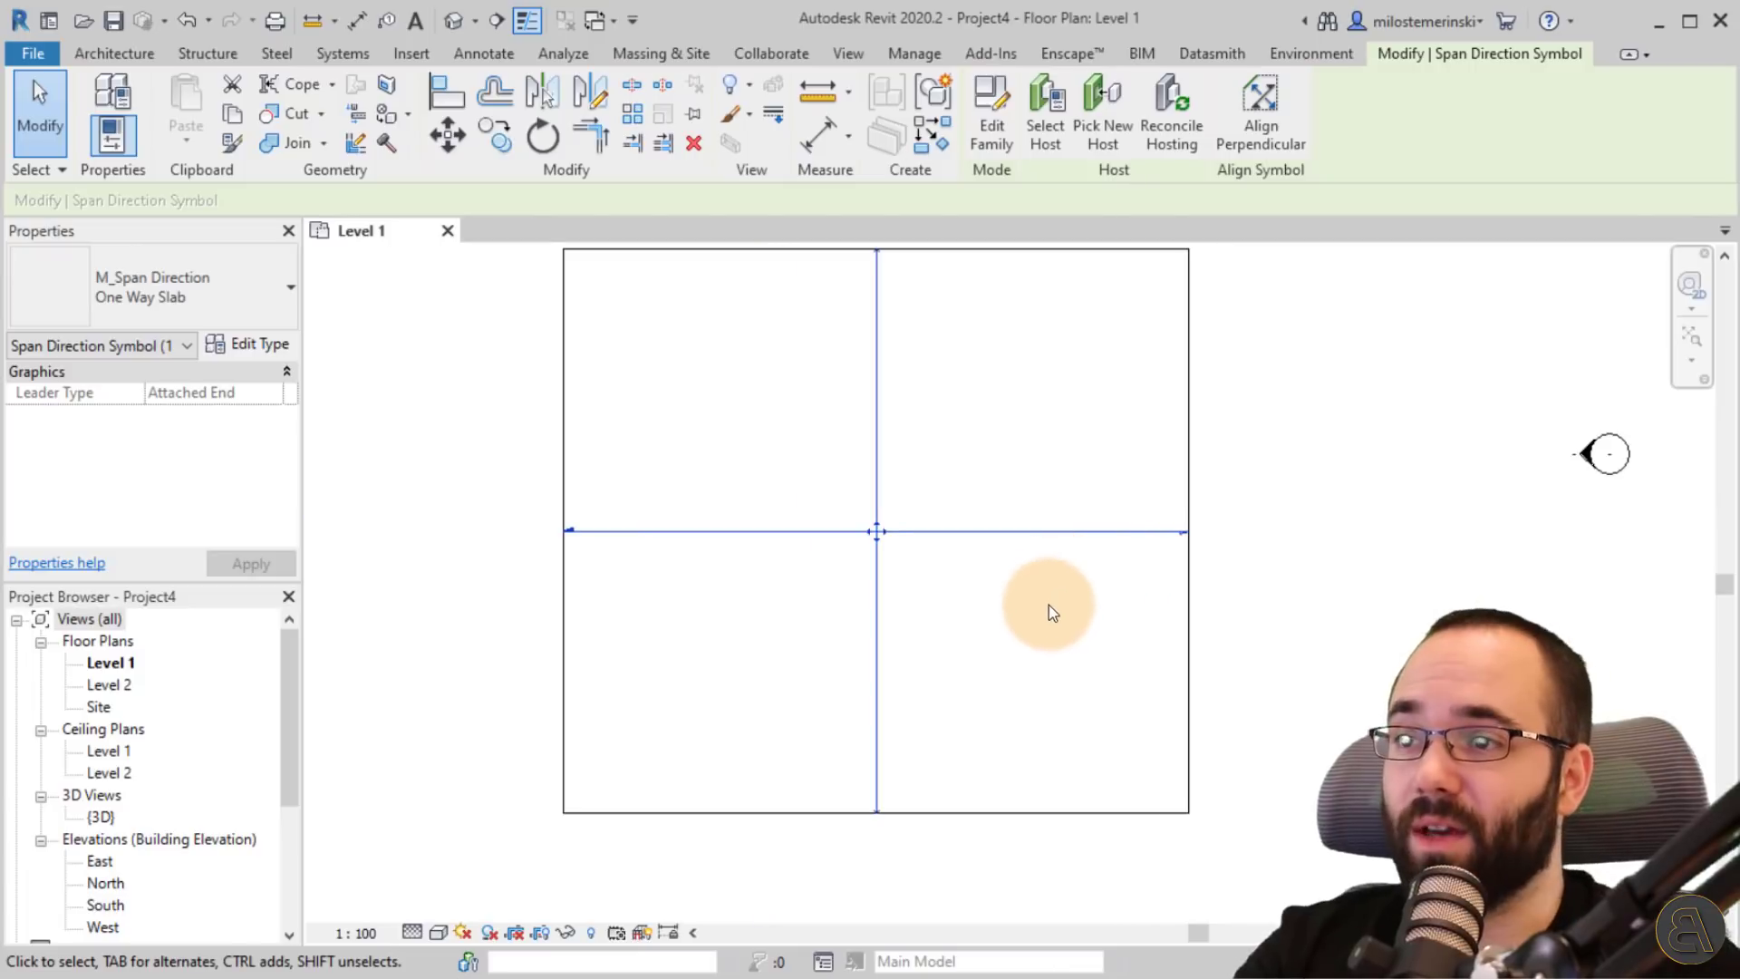
{"action": "middle_click_drag", "start_coordinate": [1077, 602], "coordinate": [1023, 605]}
{"action": "left_click", "coordinate": [1022, 605]}
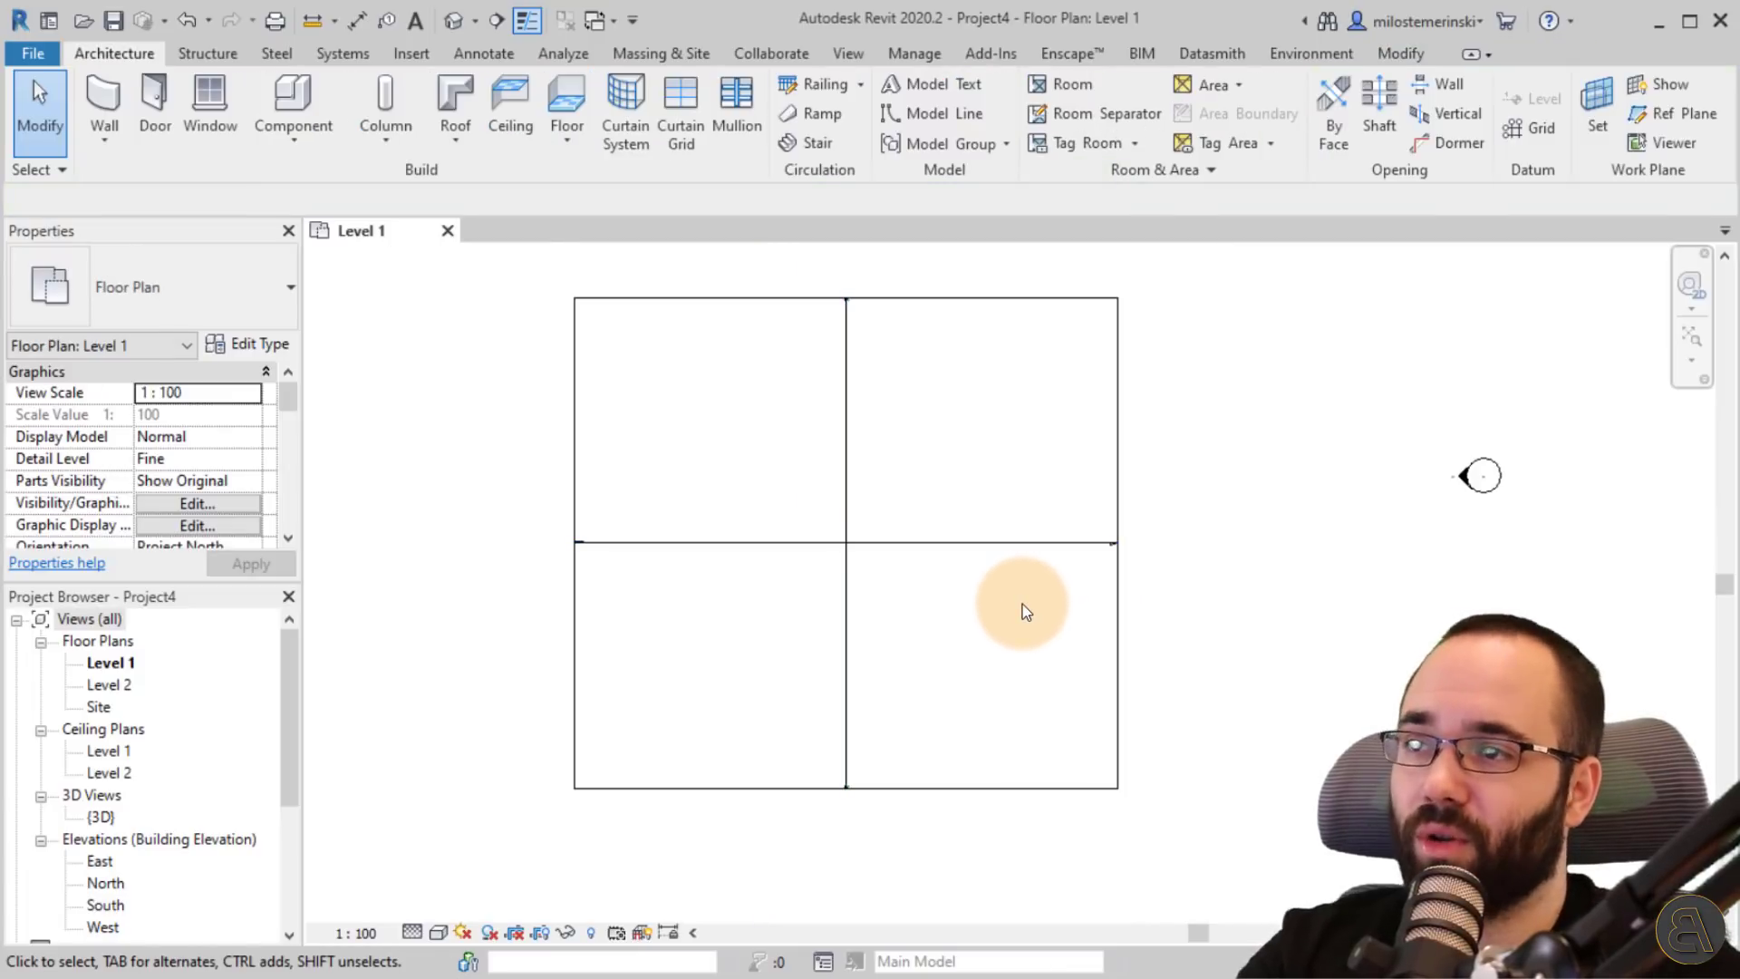
- Create an architectural Generic 150mm floor from a rectangle about 11 by 8 m, southeast of the structural floor
{"action": "left_click", "coordinate": [561, 102]}
{"action": "scroll", "coordinate": [1007, 340], "scroll_direction": "down", "scroll_amount": 3}
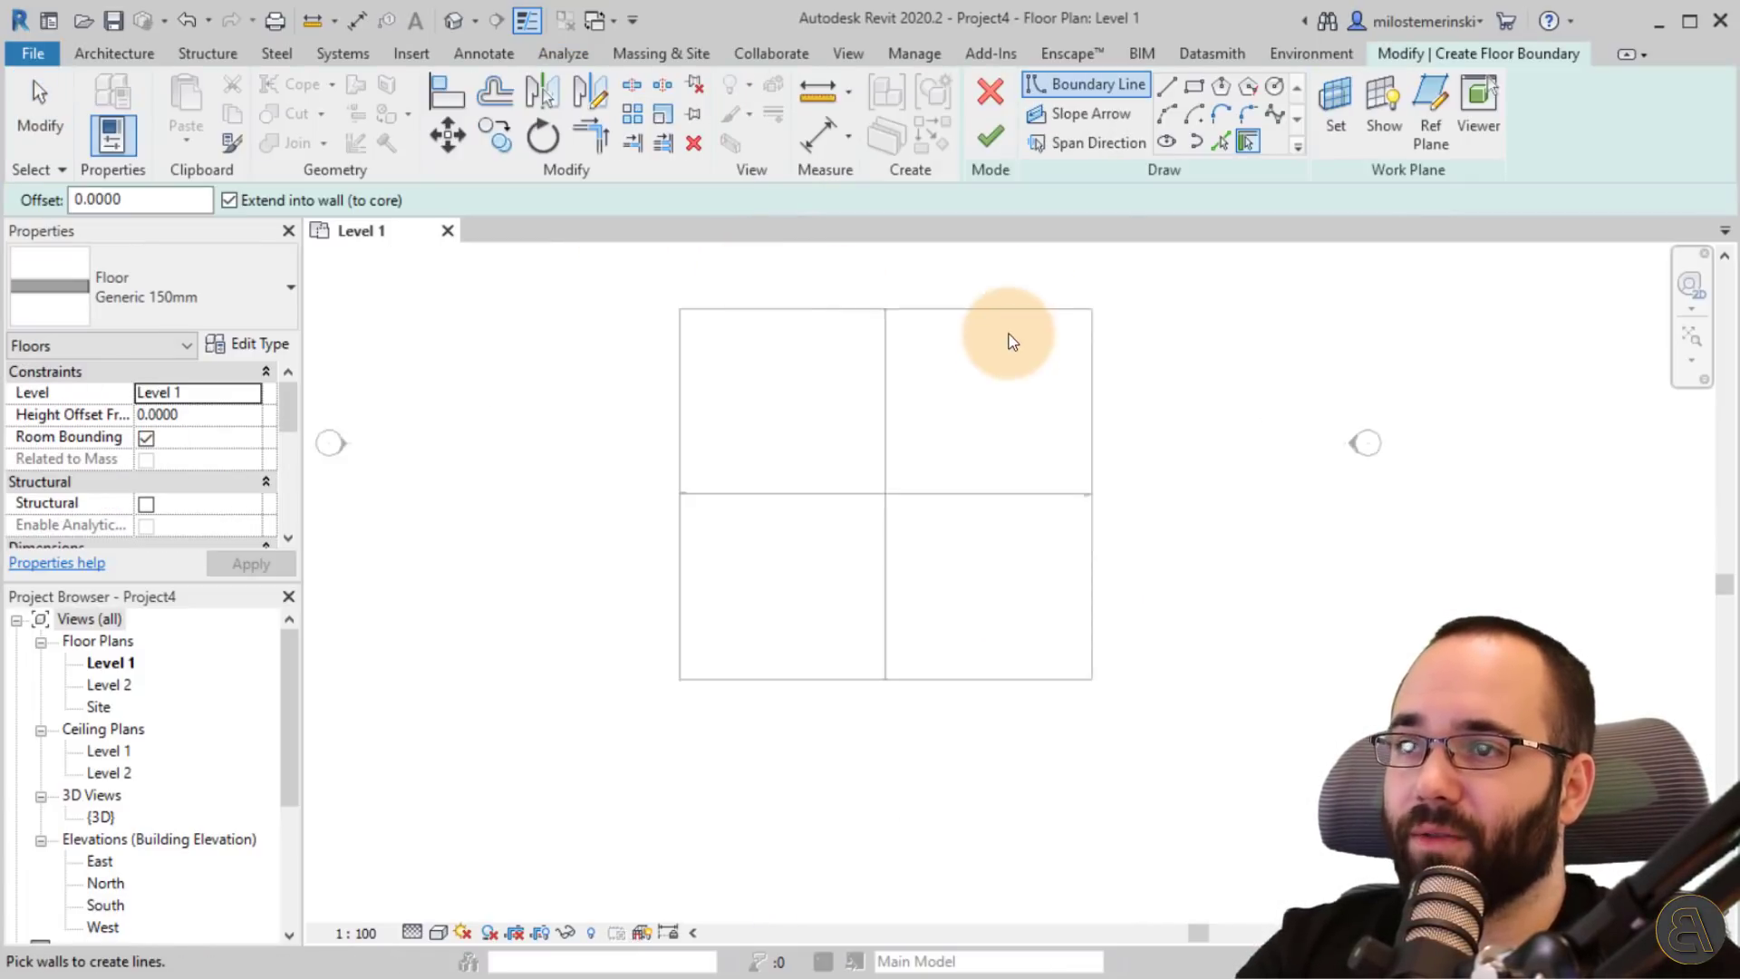
{"action": "left_click", "coordinate": [1194, 90]}
{"action": "left_click", "coordinate": [1172, 566]}
{"action": "left_click", "coordinate": [1342, 691]}
{"action": "left_click", "coordinate": [991, 136]}
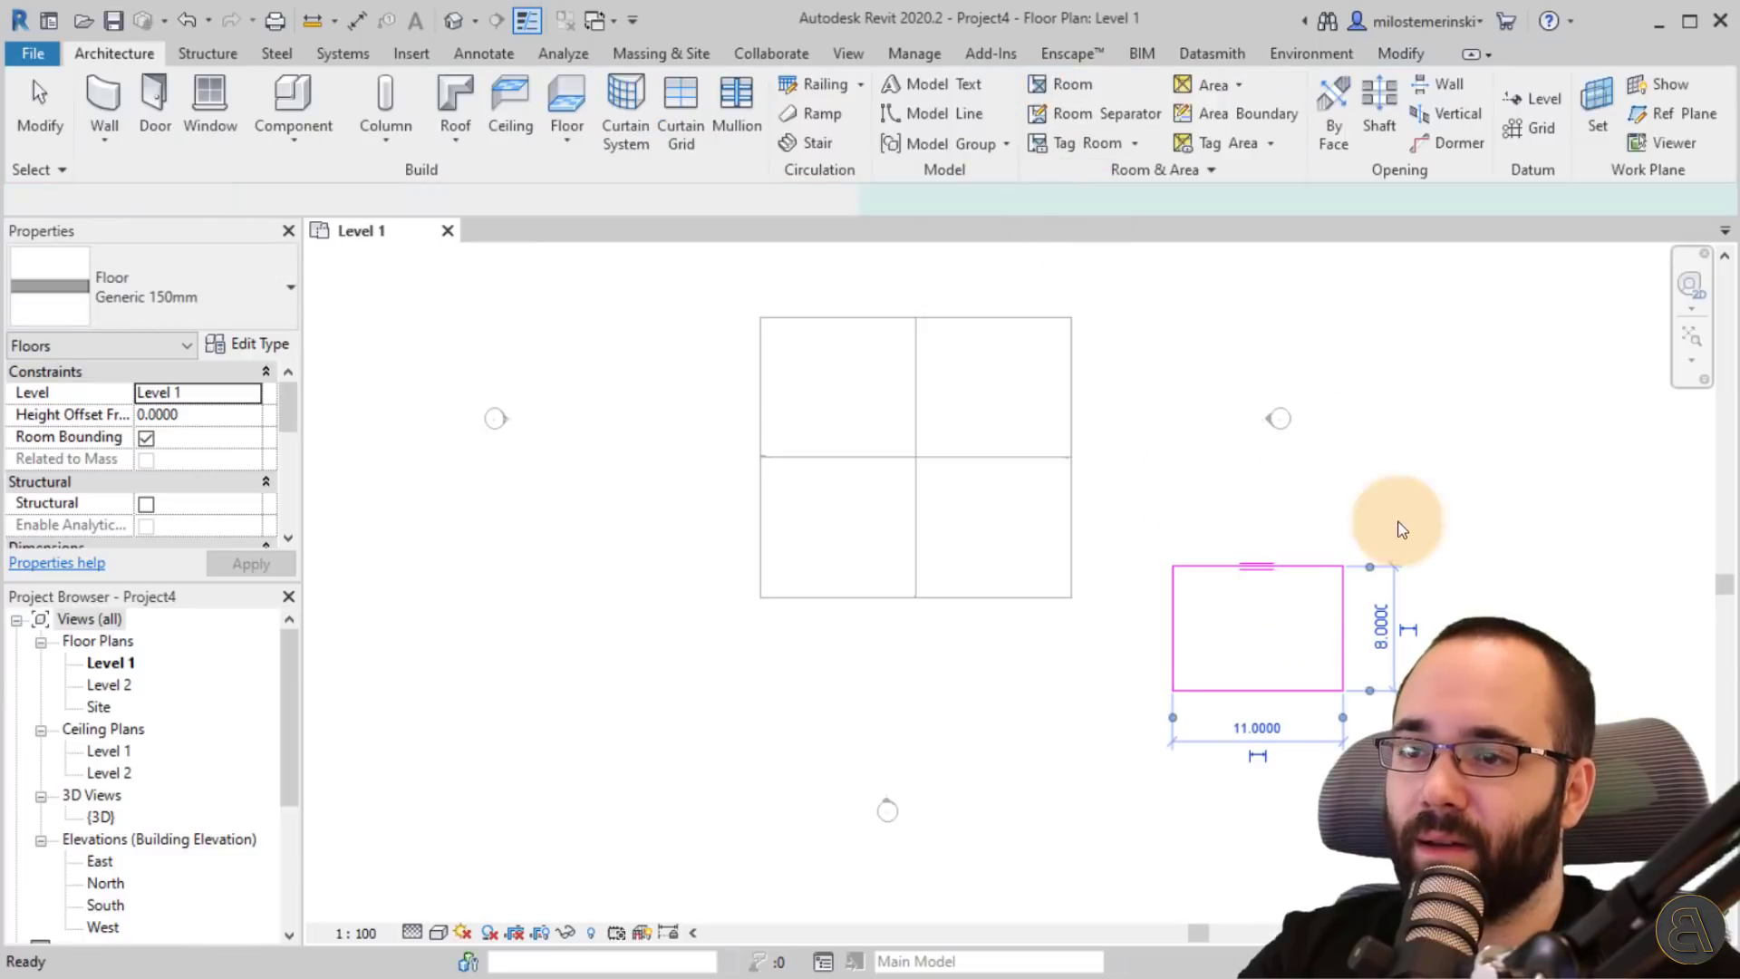
{"action": "left_click", "coordinate": [1455, 622]}
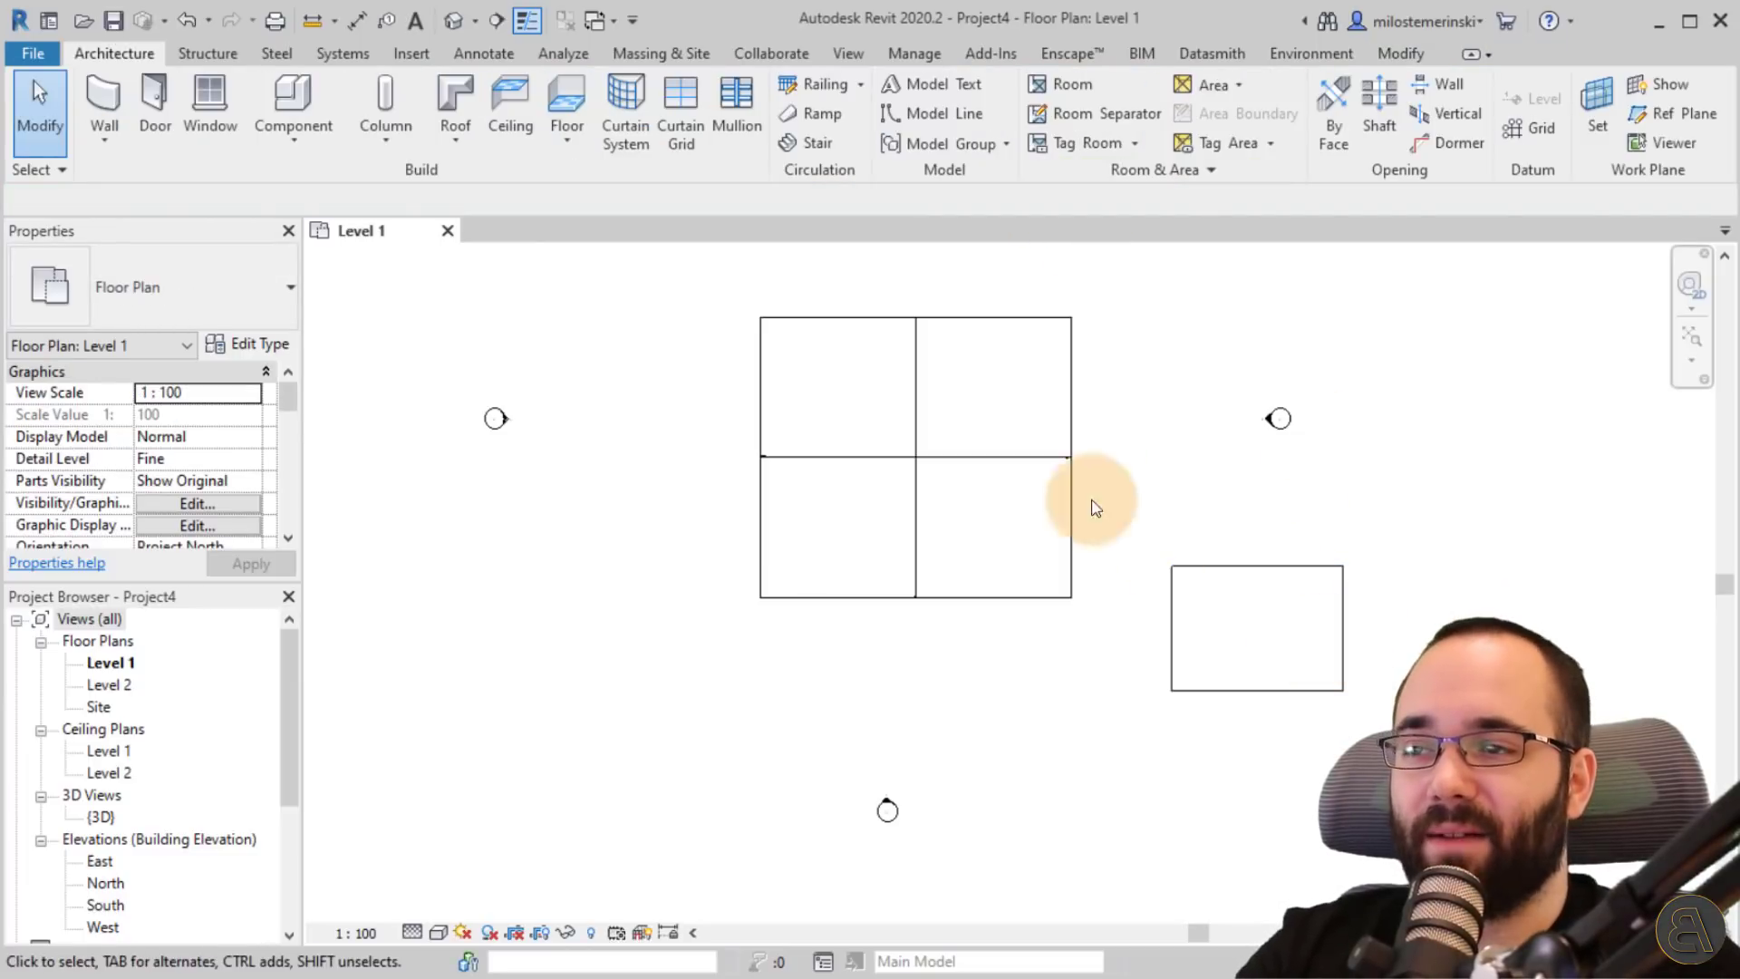
- Delete the structural floor's span direction symbol and the smaller architectural floor
{"action": "left_click", "coordinate": [986, 455]}
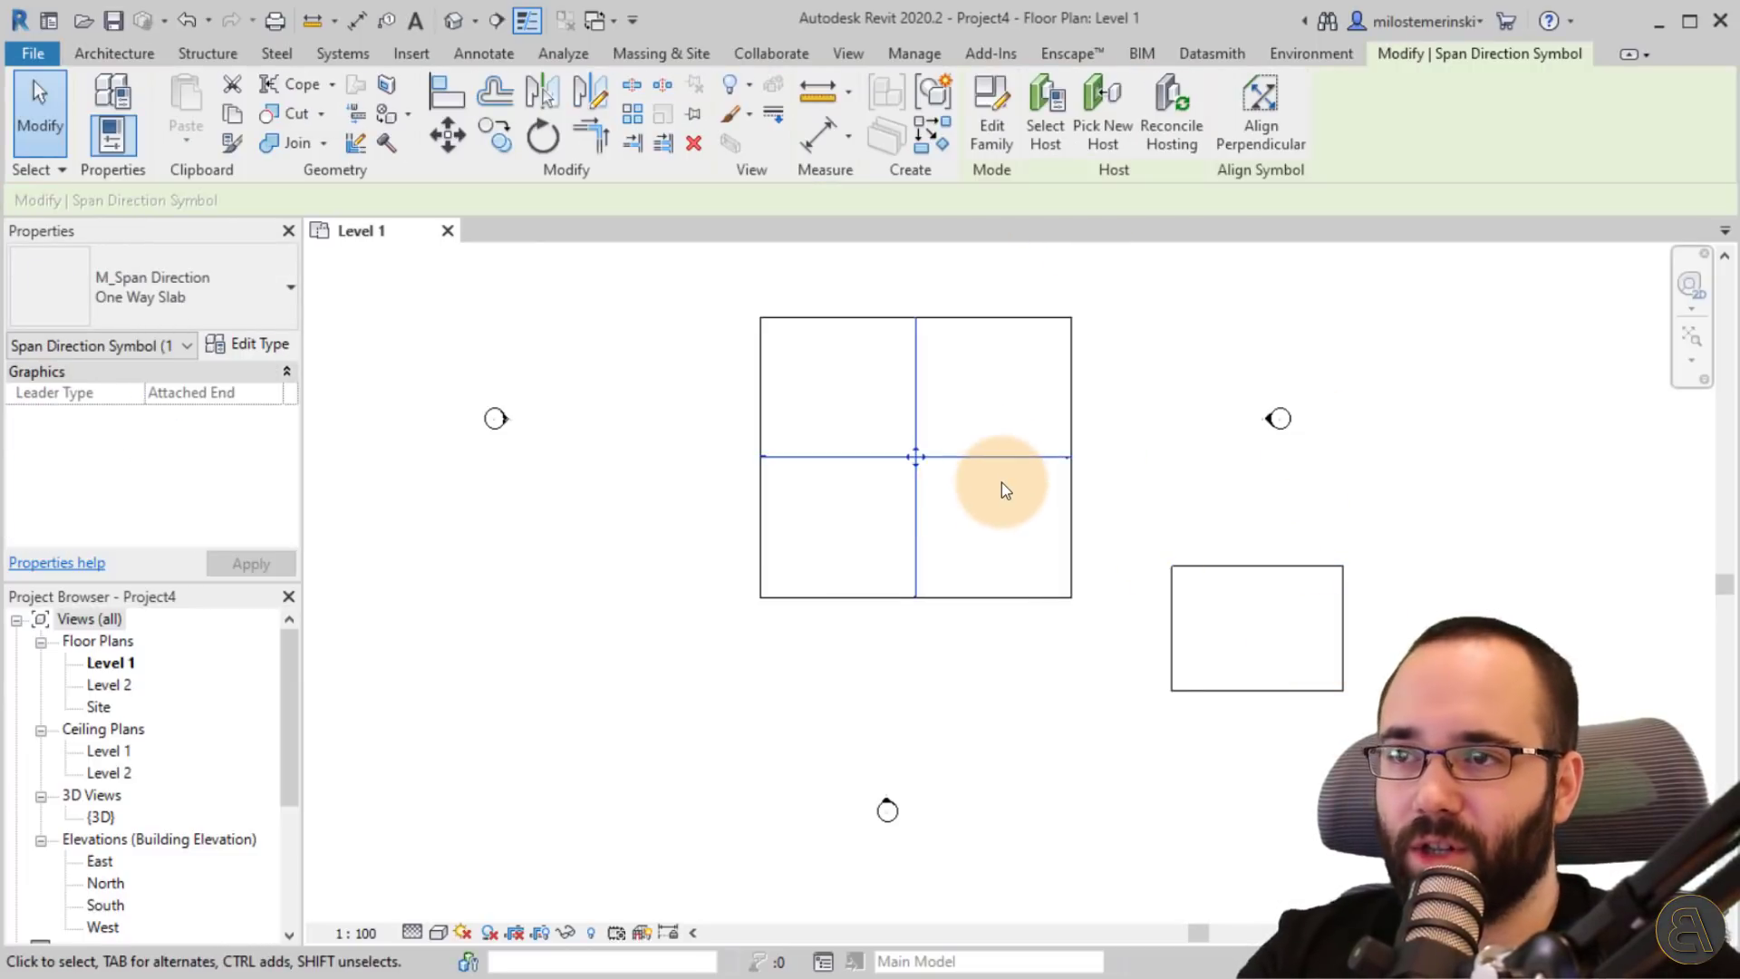
{"action": "key", "text": "Delete"}
{"action": "left_click", "coordinate": [1327, 573]}
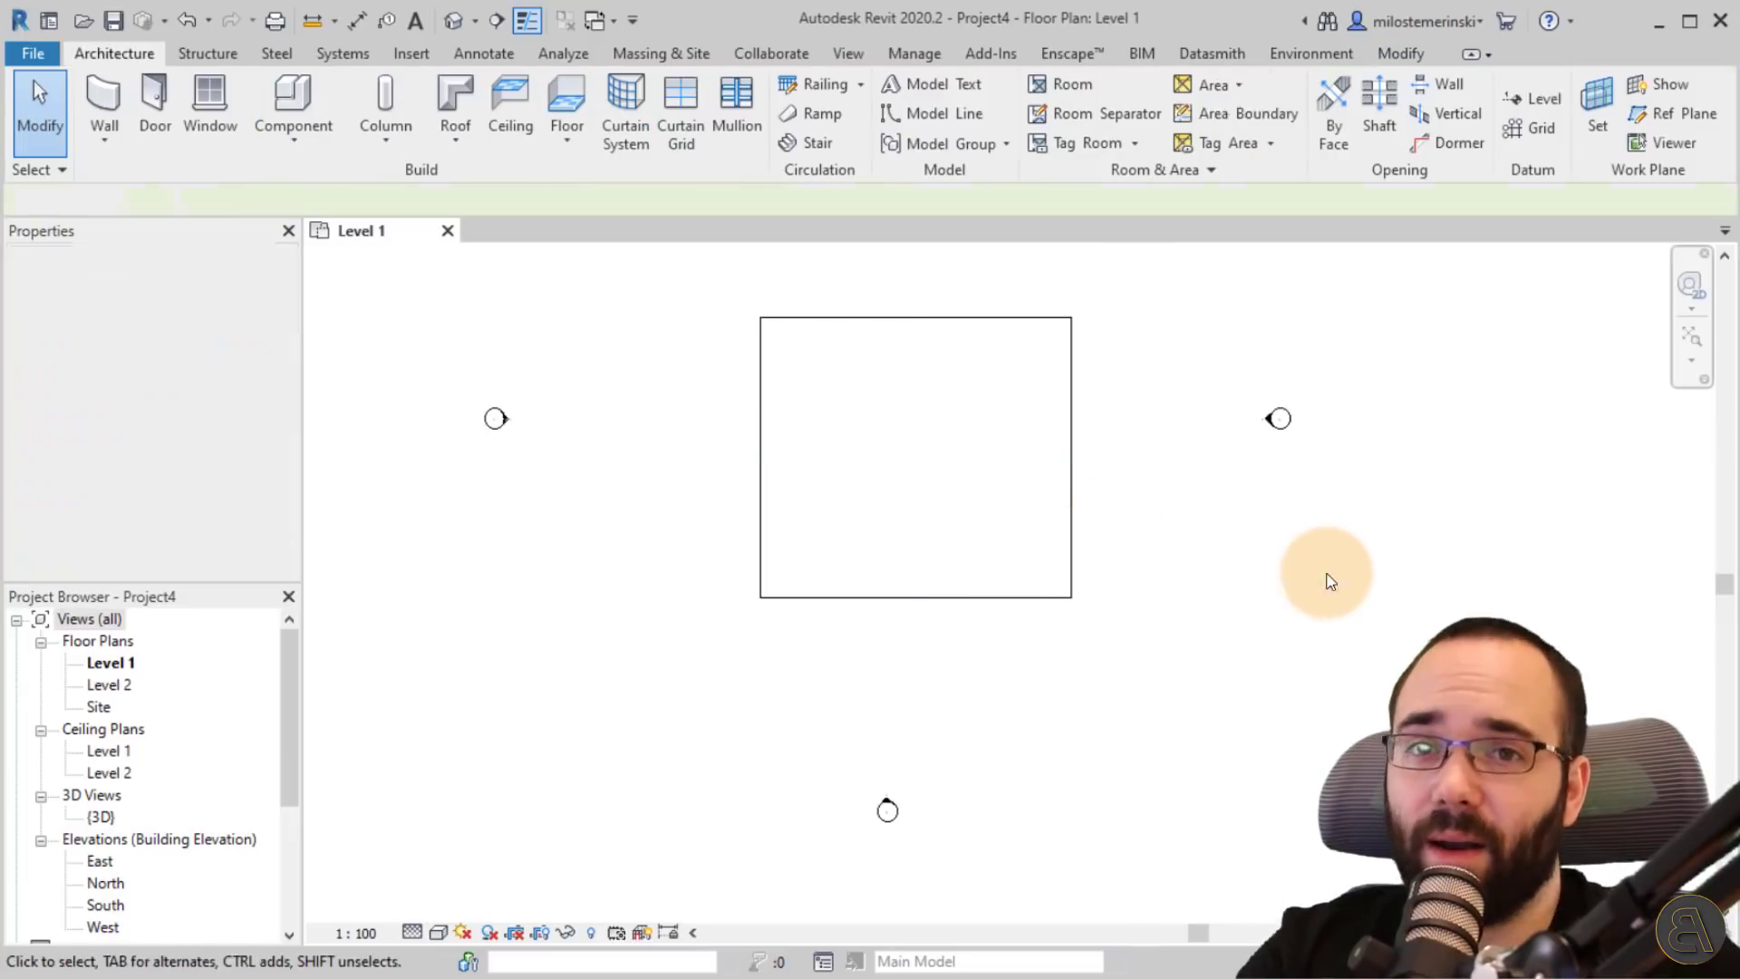
{"action": "middle_click_drag", "start_coordinate": [1126, 538], "coordinate": [1105, 601]}
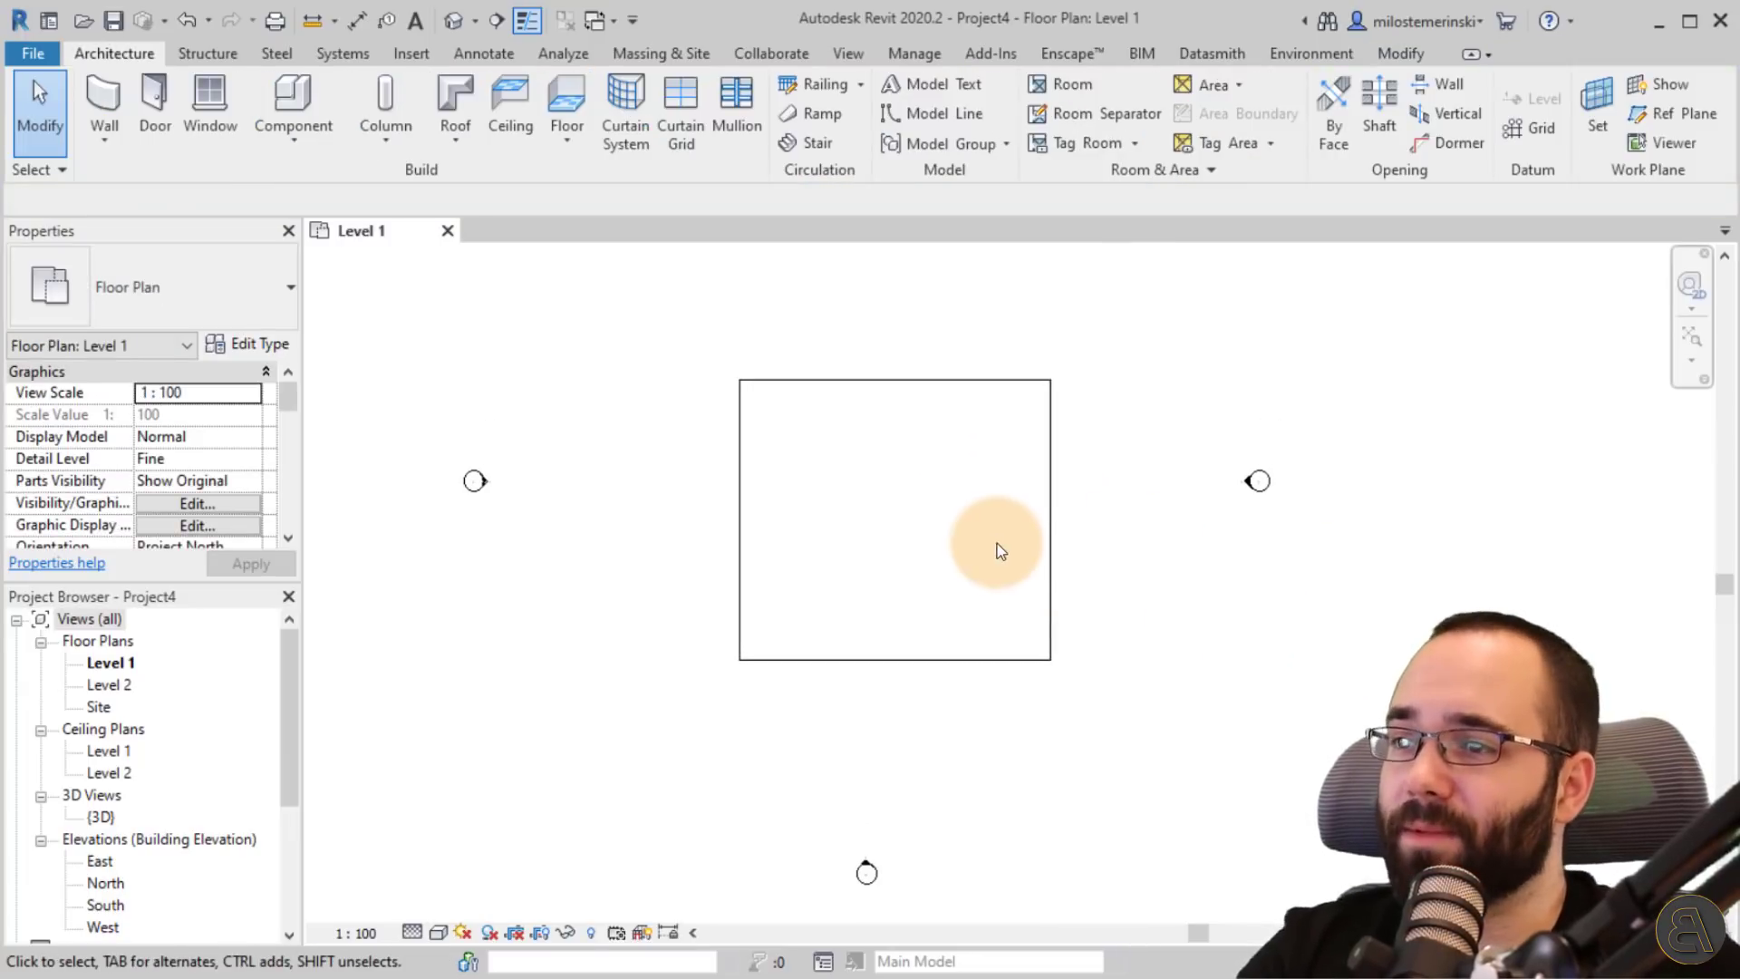
- Open the layer assembly of the structural floor's Generic 150mm type for editing
{"action": "left_click", "coordinate": [1049, 542]}
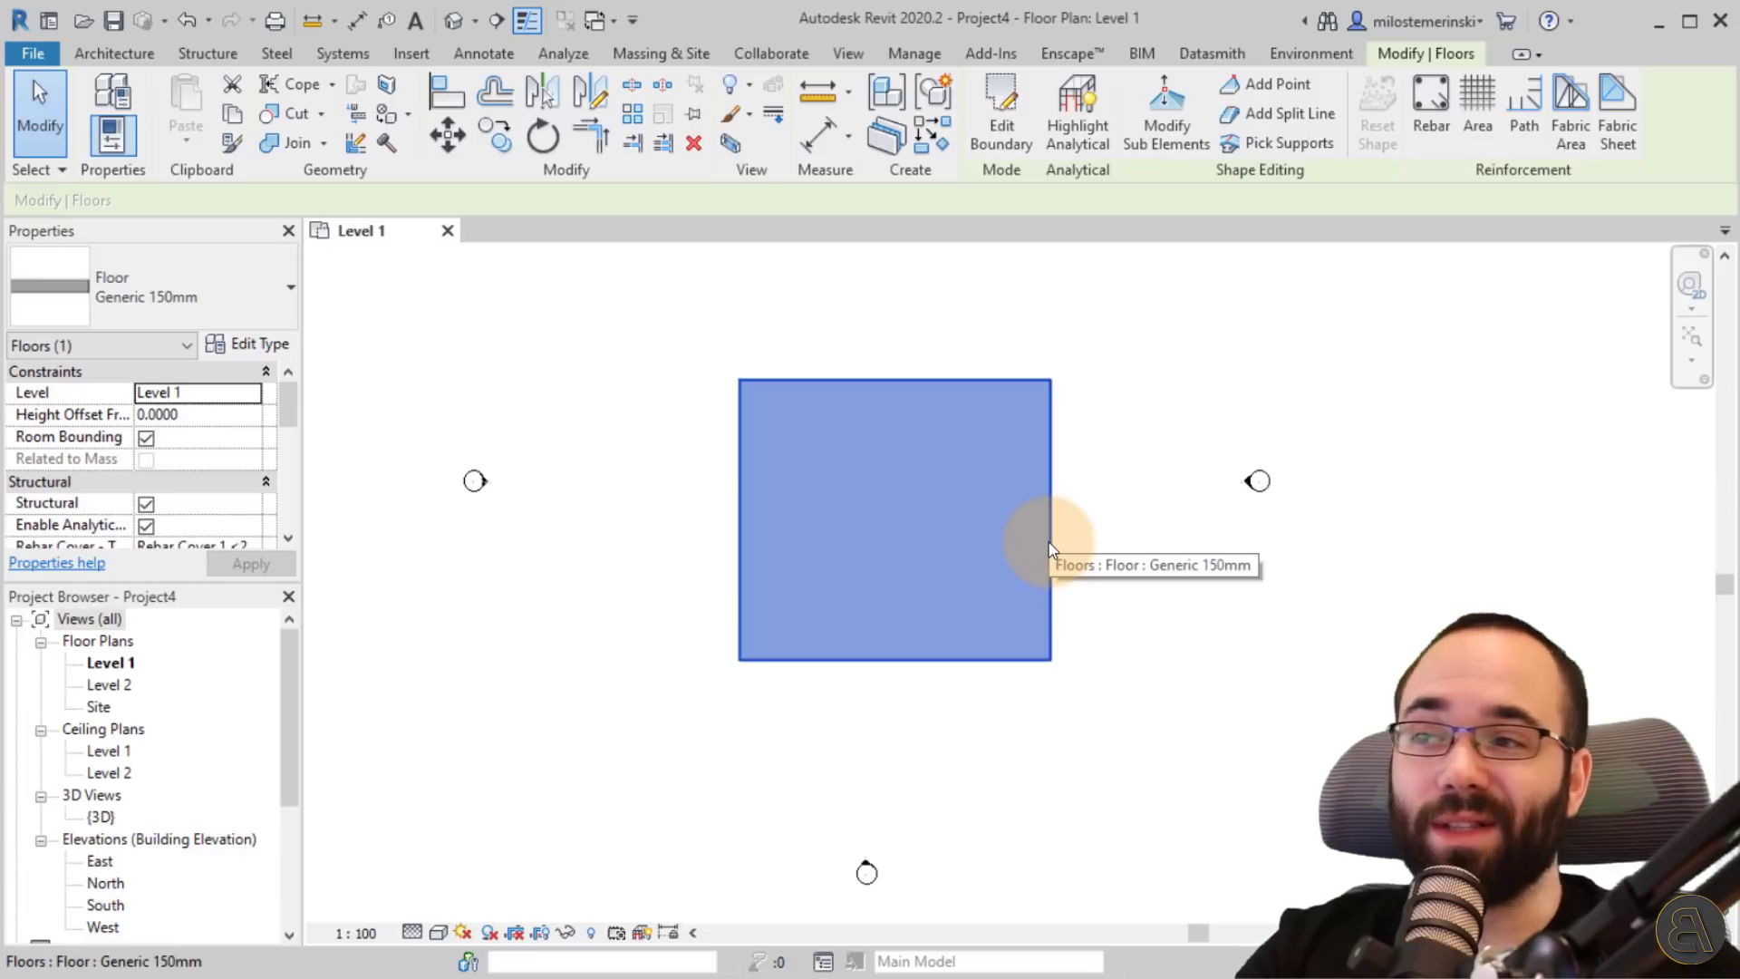
{"action": "left_click", "coordinate": [242, 346]}
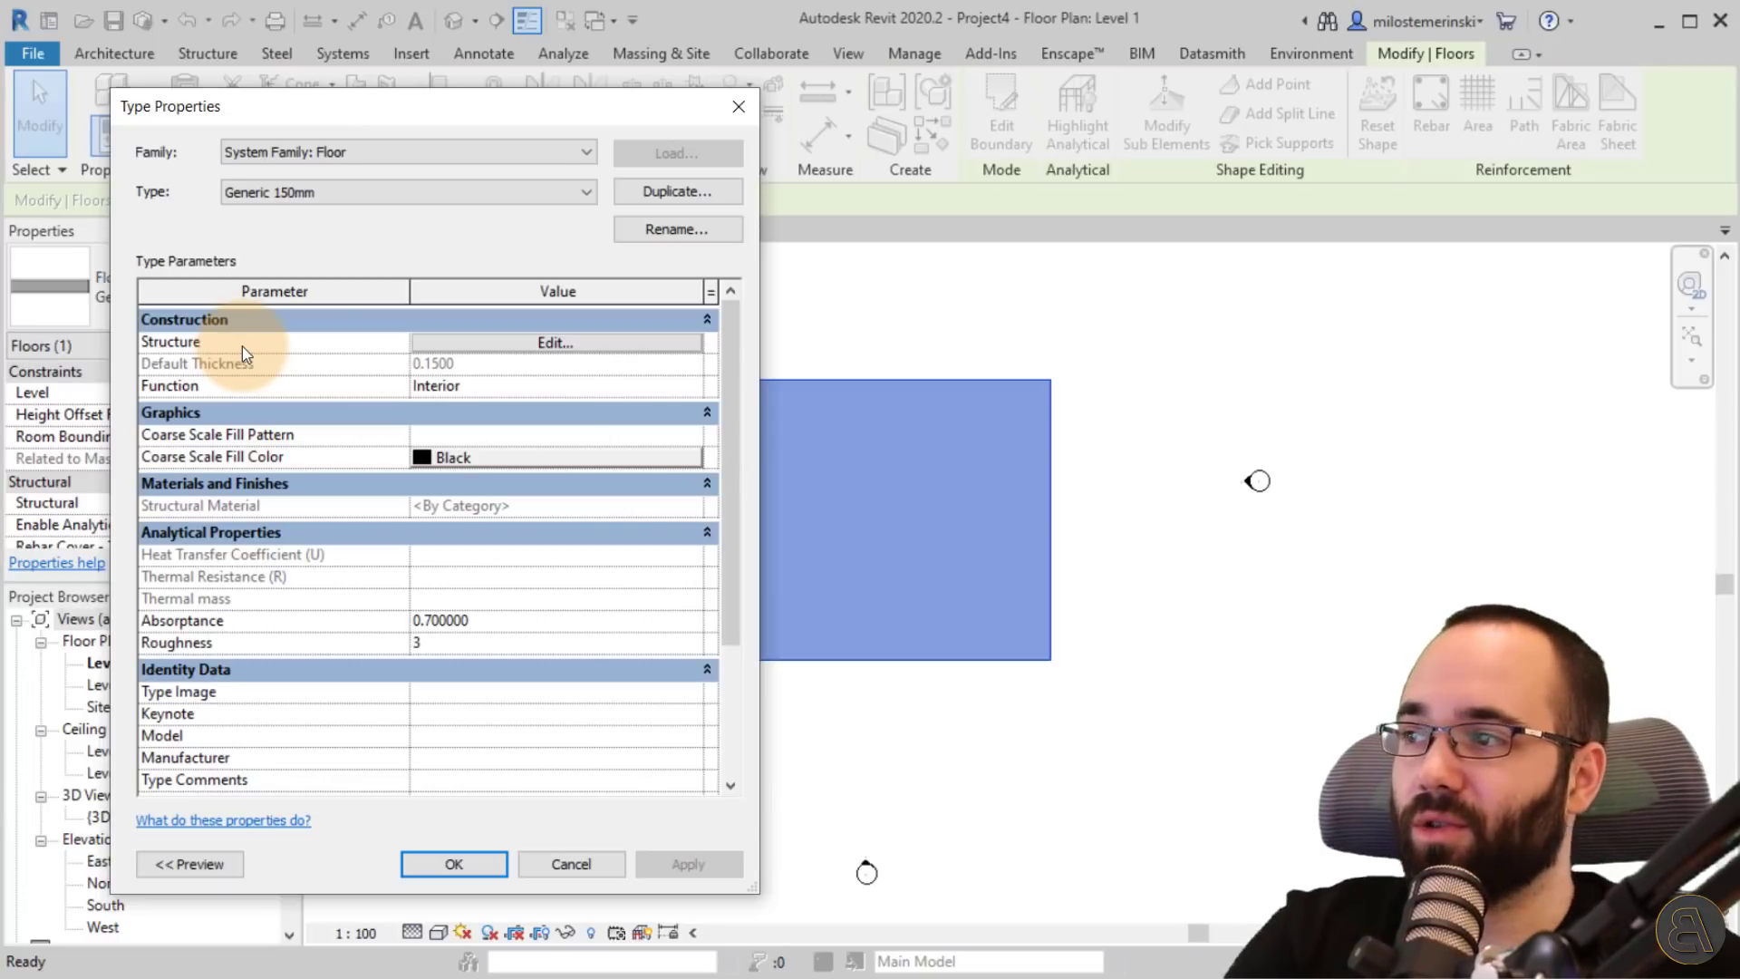
{"action": "left_click", "coordinate": [488, 340]}
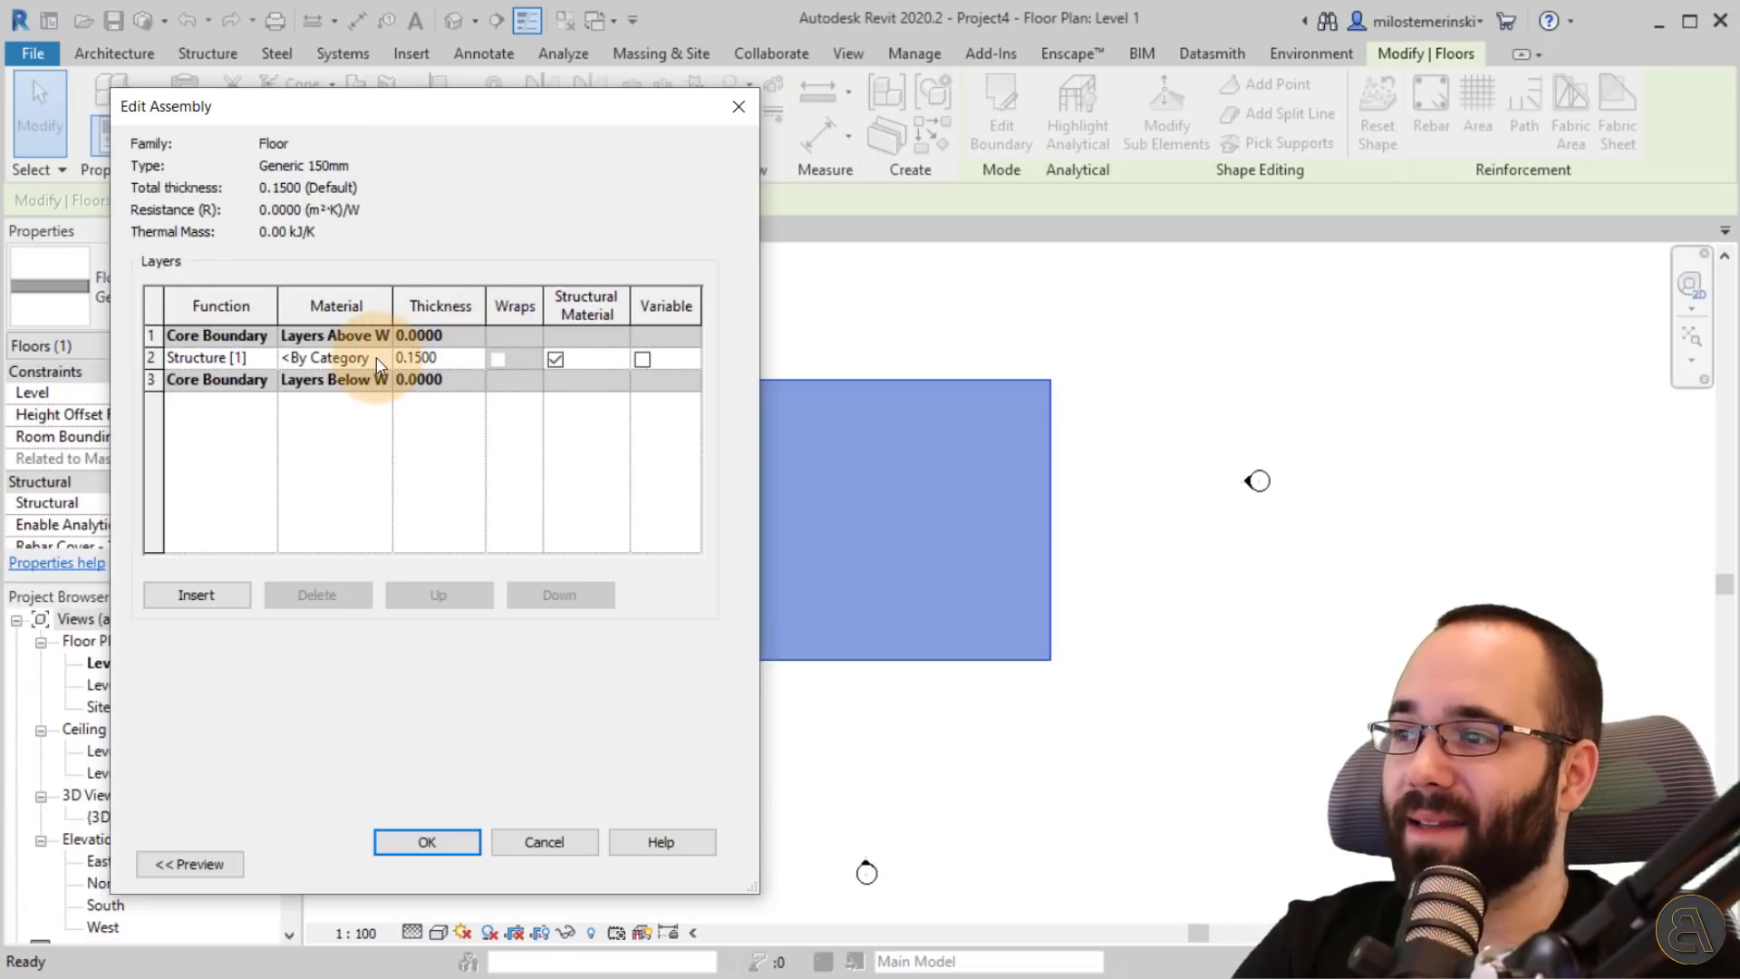
- Assign the Concrete, Cast In Situ material to the Structure layer and apply the floor type changes
{"action": "left_click", "coordinate": [383, 359]}
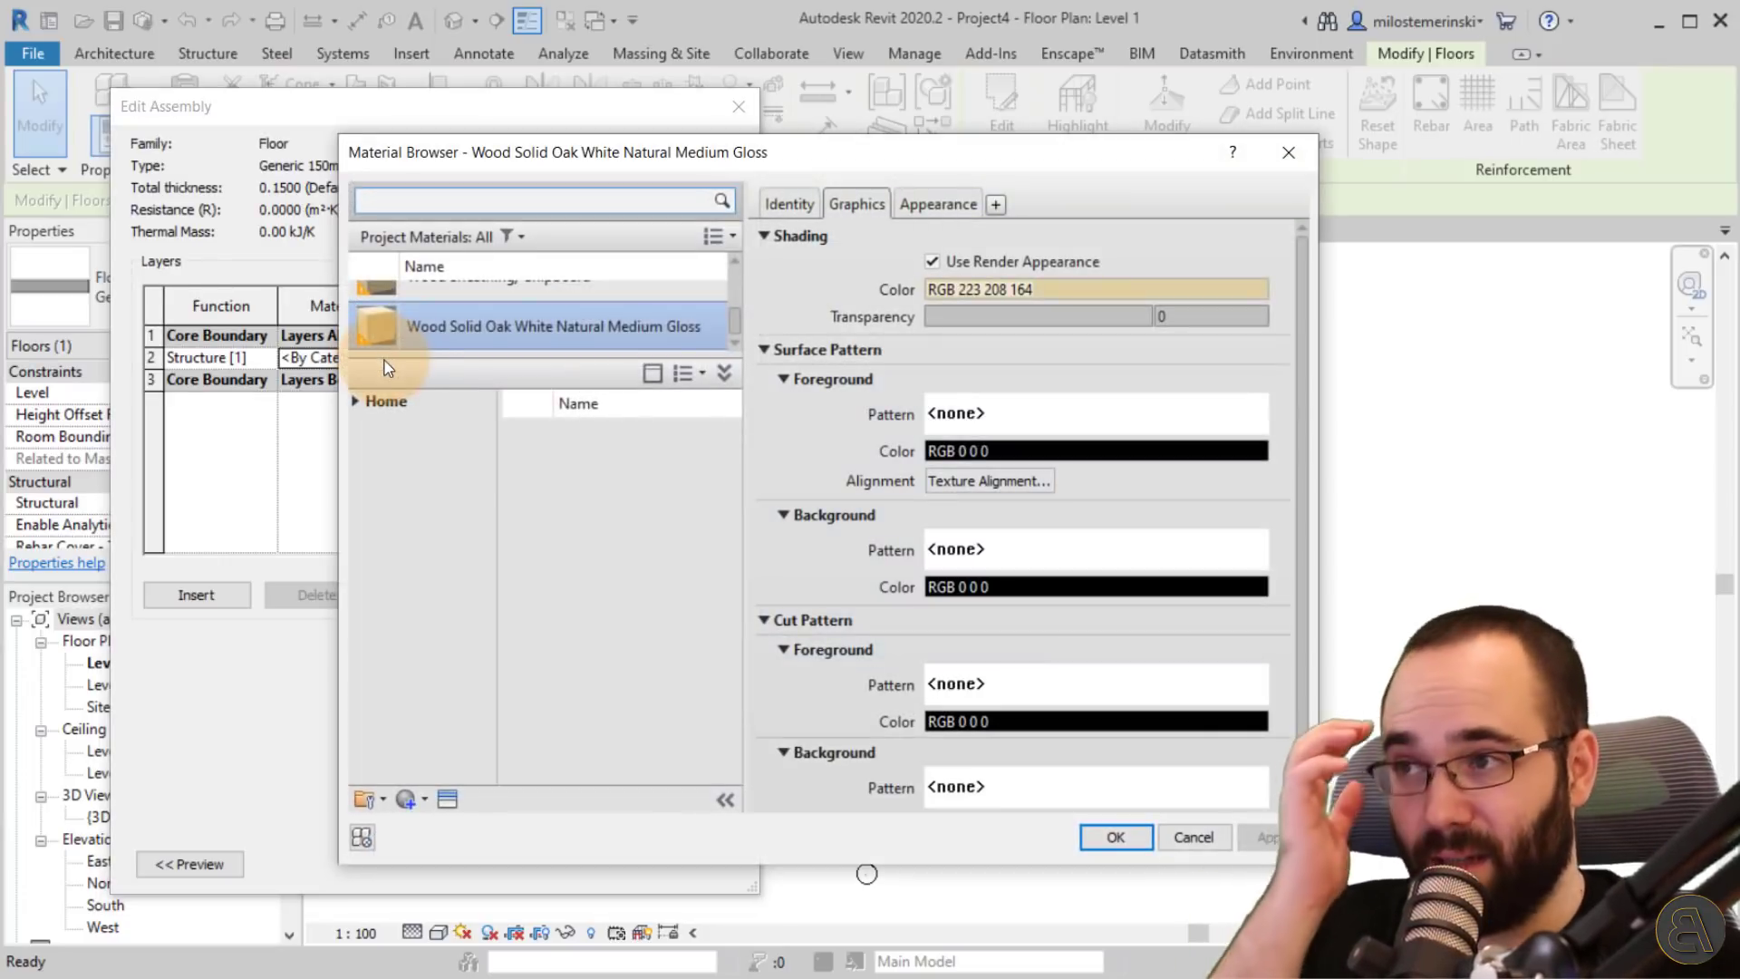
{"action": "left_click_drag", "start_coordinate": [523, 356], "coordinate": [512, 572]}
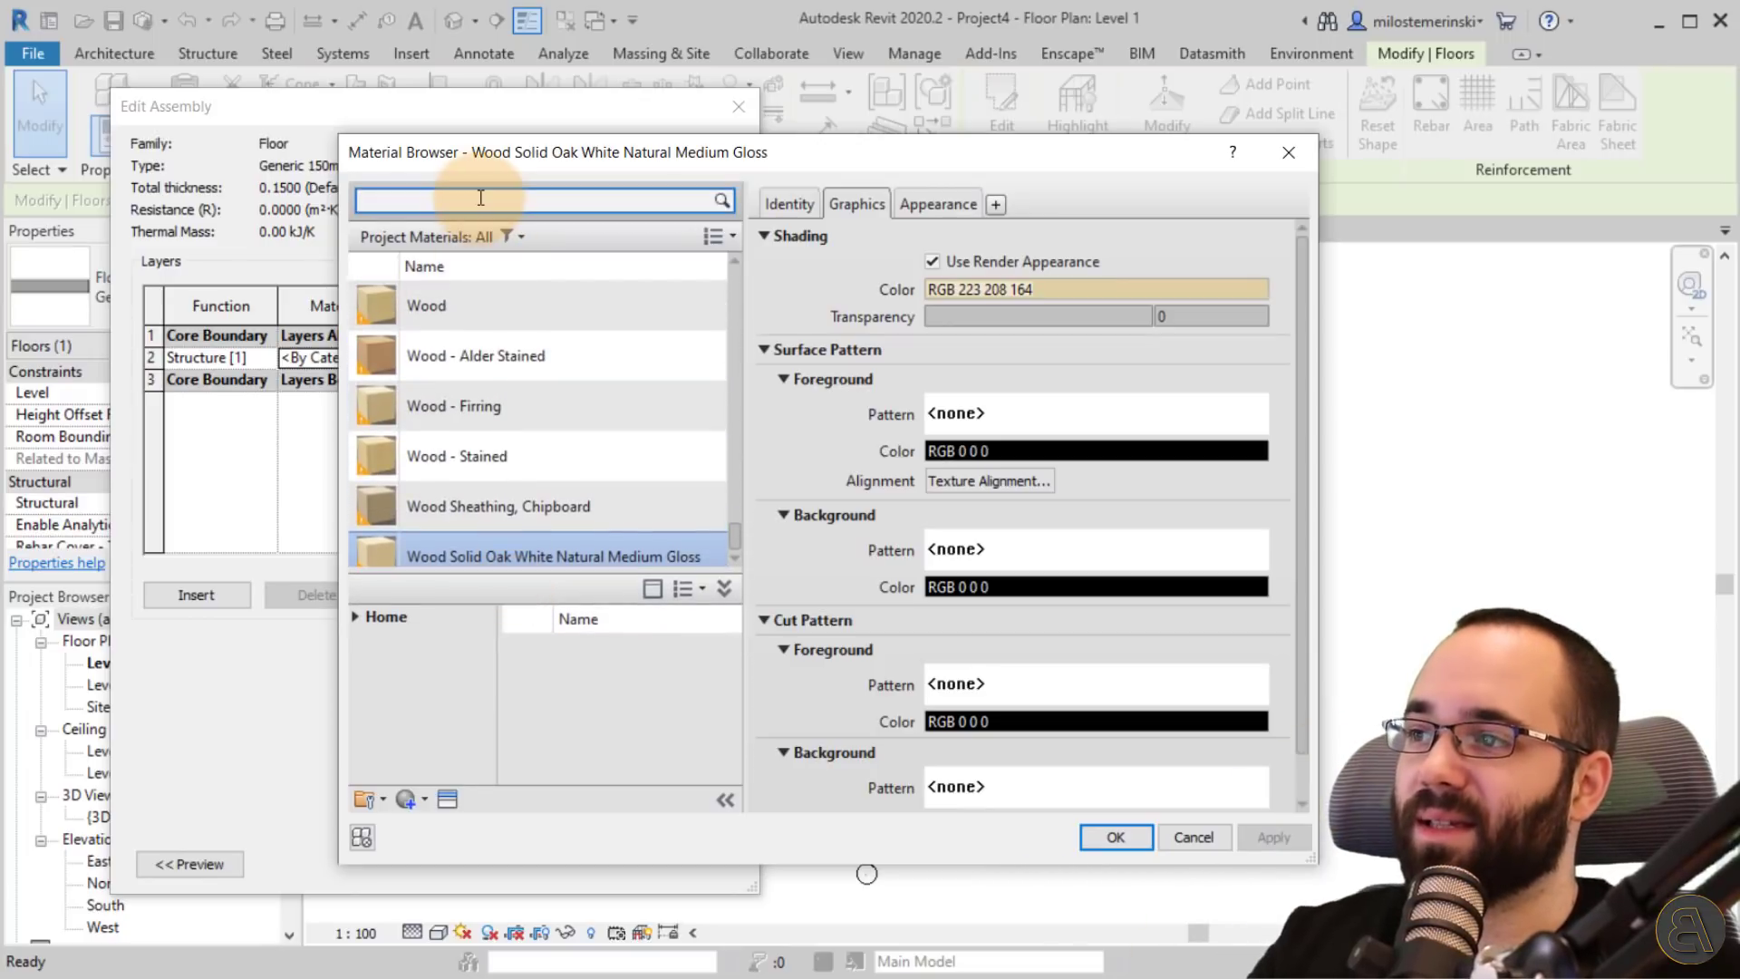
{"action": "left_click", "coordinate": [477, 203]}
{"action": "type", "text": "con"}
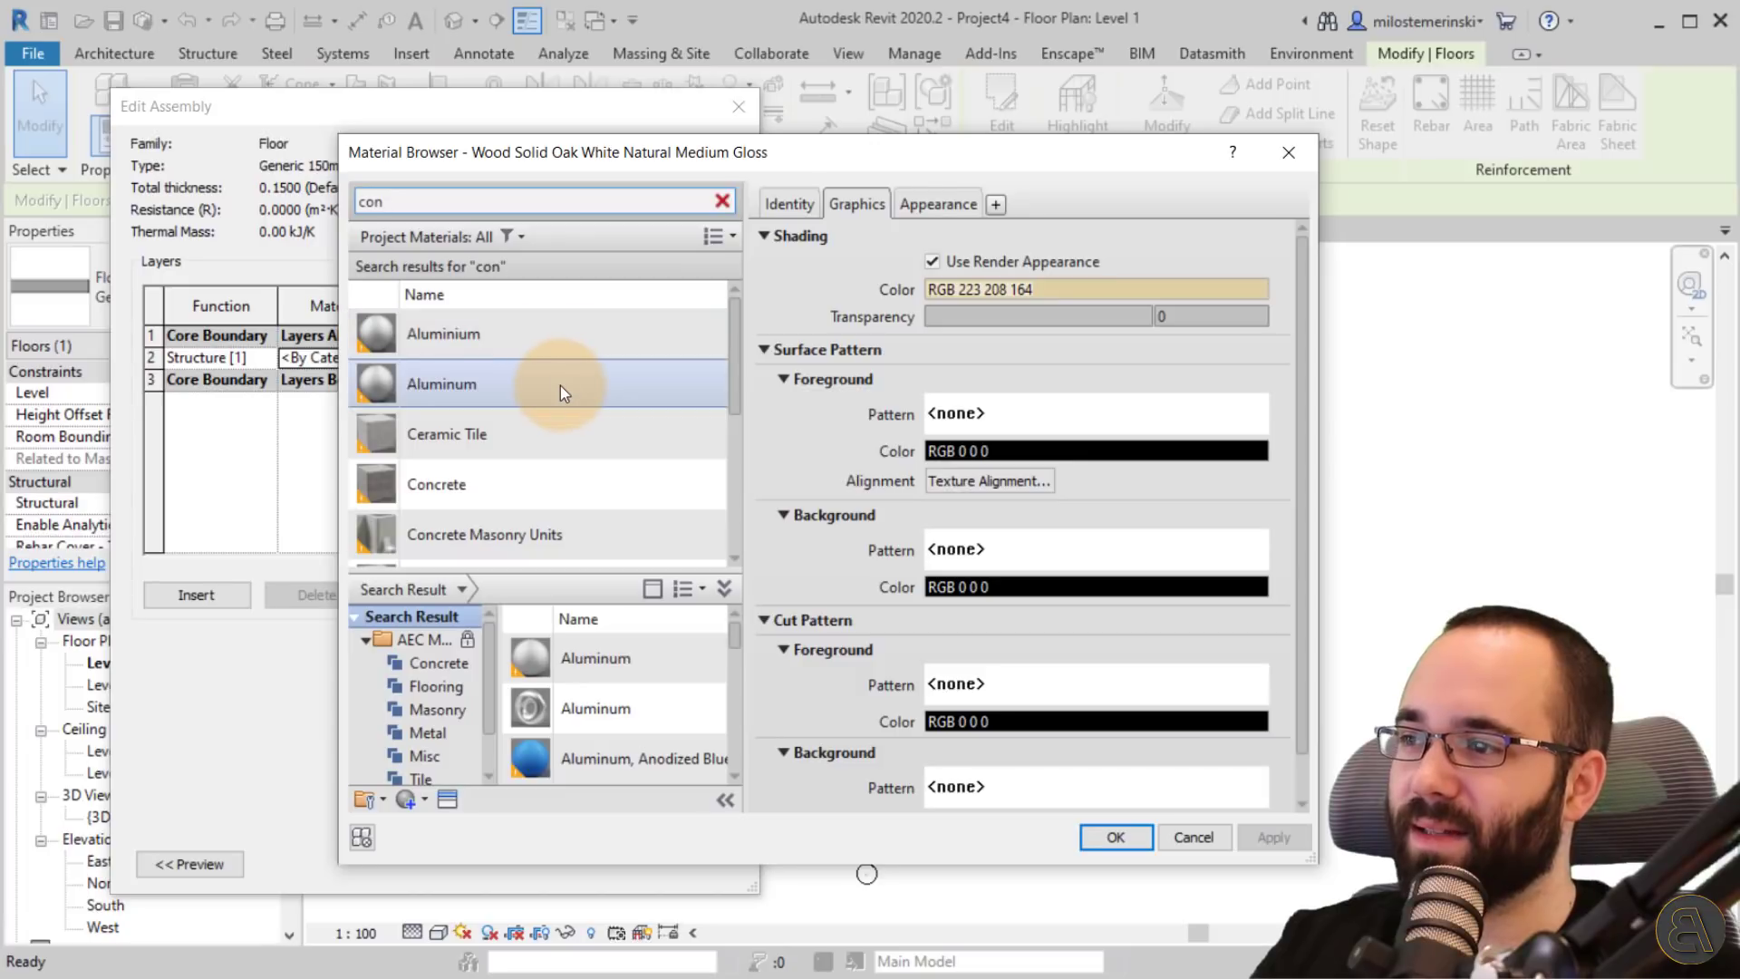
{"action": "scroll", "coordinate": [559, 388], "scroll_direction": "down", "scroll_amount": 1}
{"action": "left_click", "coordinate": [480, 364]}
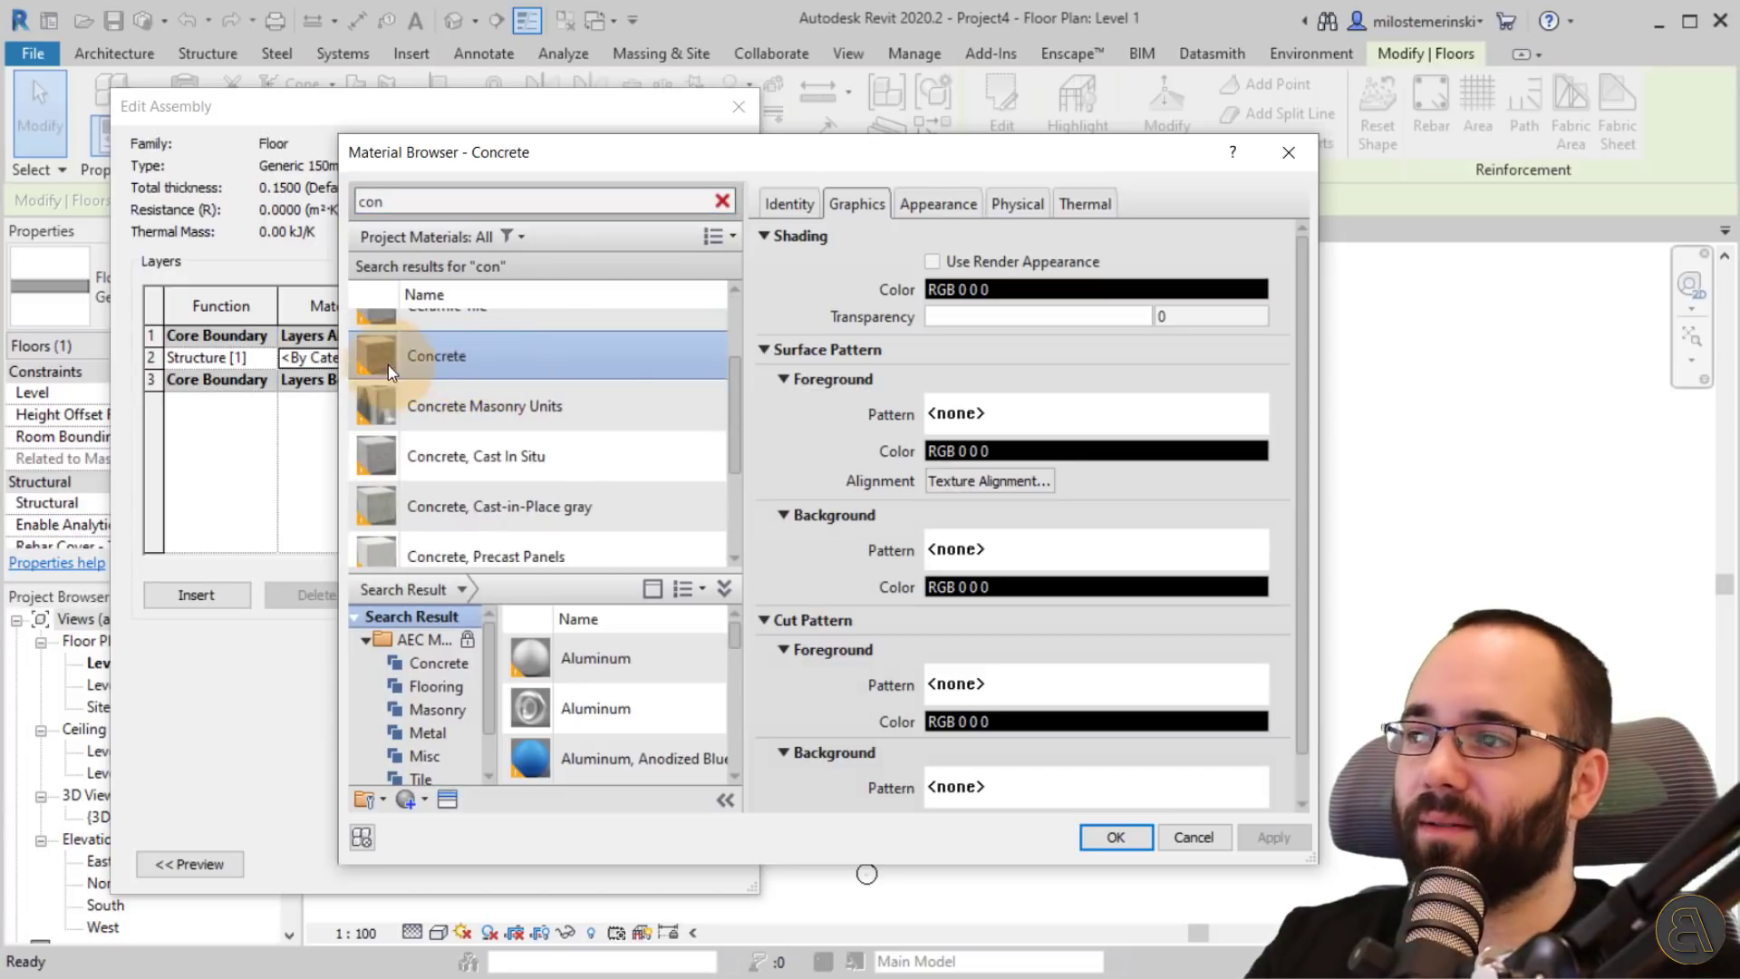
{"action": "left_click", "coordinate": [535, 460]}
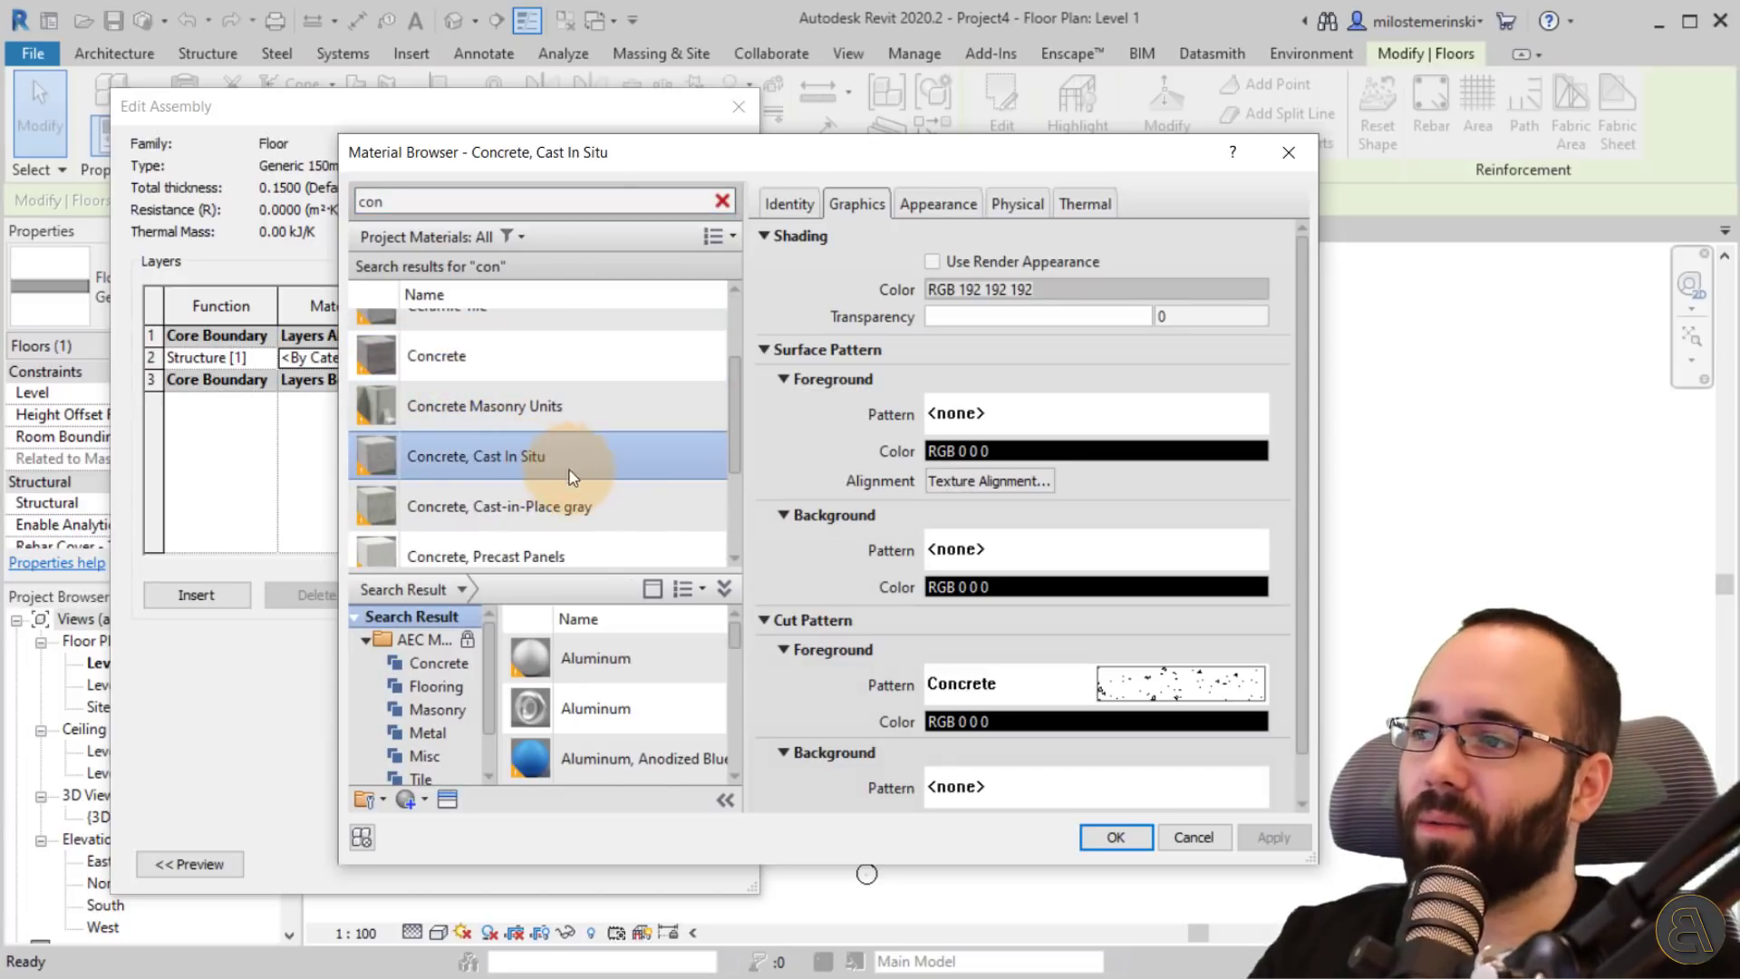
{"action": "left_click", "coordinate": [1111, 836]}
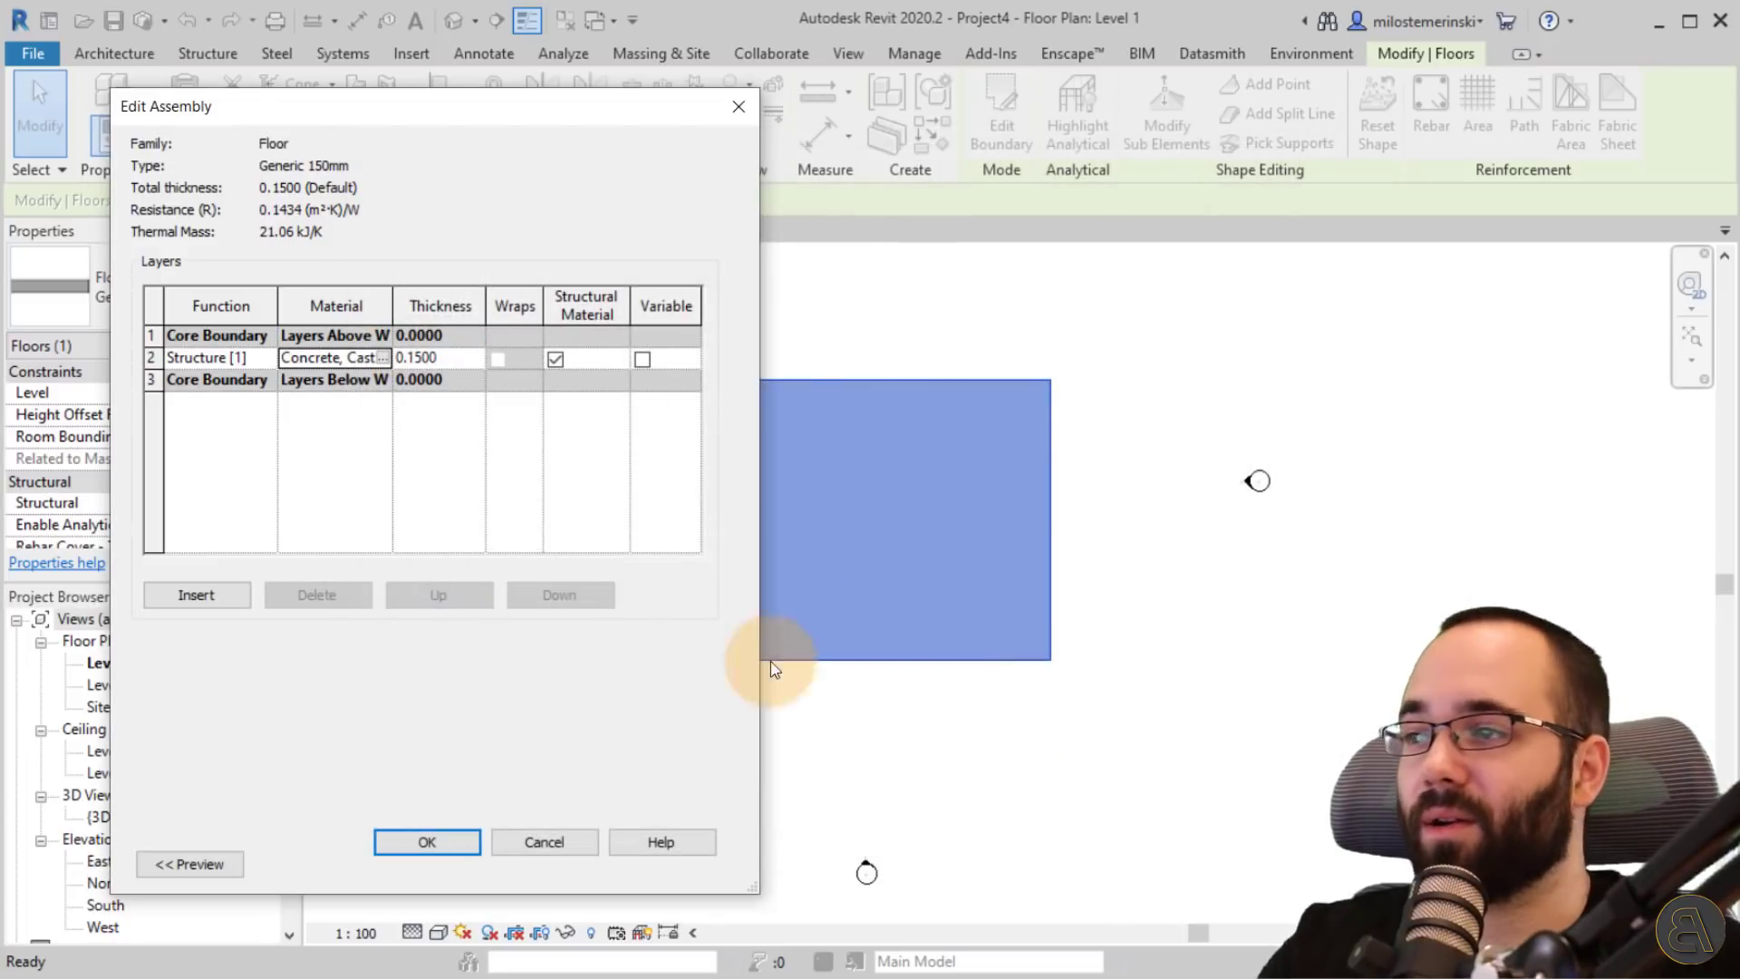
{"action": "left_click", "coordinate": [462, 843]}
{"action": "left_click", "coordinate": [683, 856]}
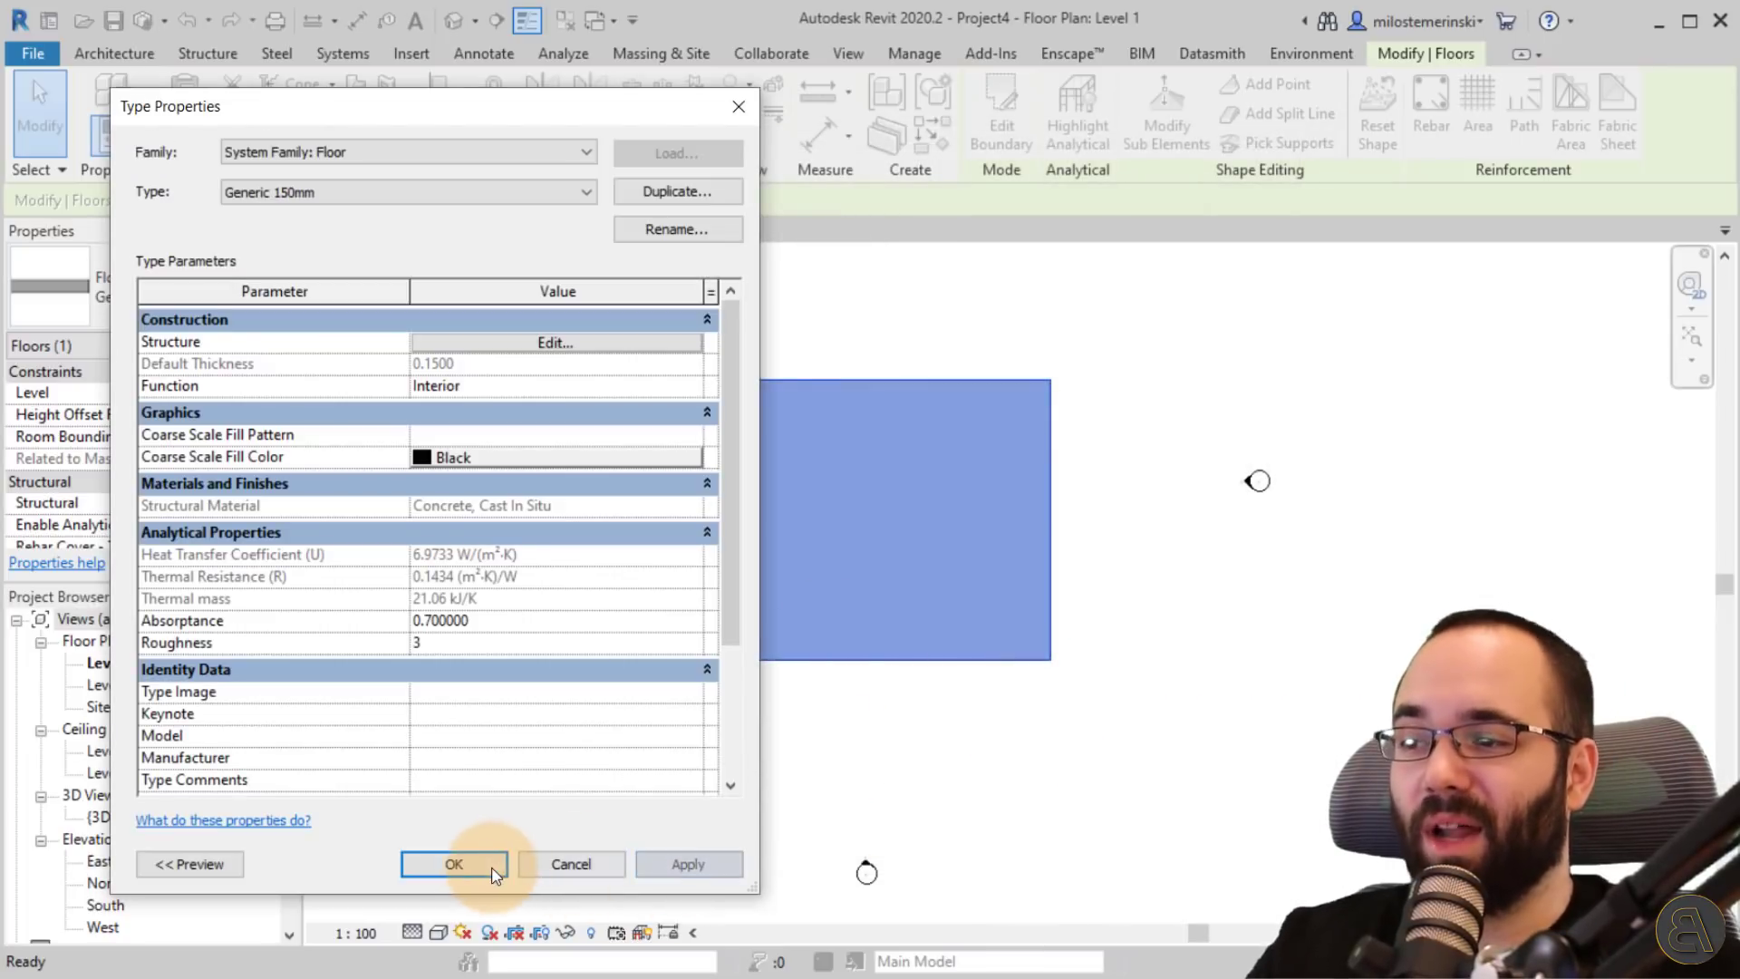
{"action": "left_click", "coordinate": [454, 856]}
{"action": "left_click", "coordinate": [942, 732]}
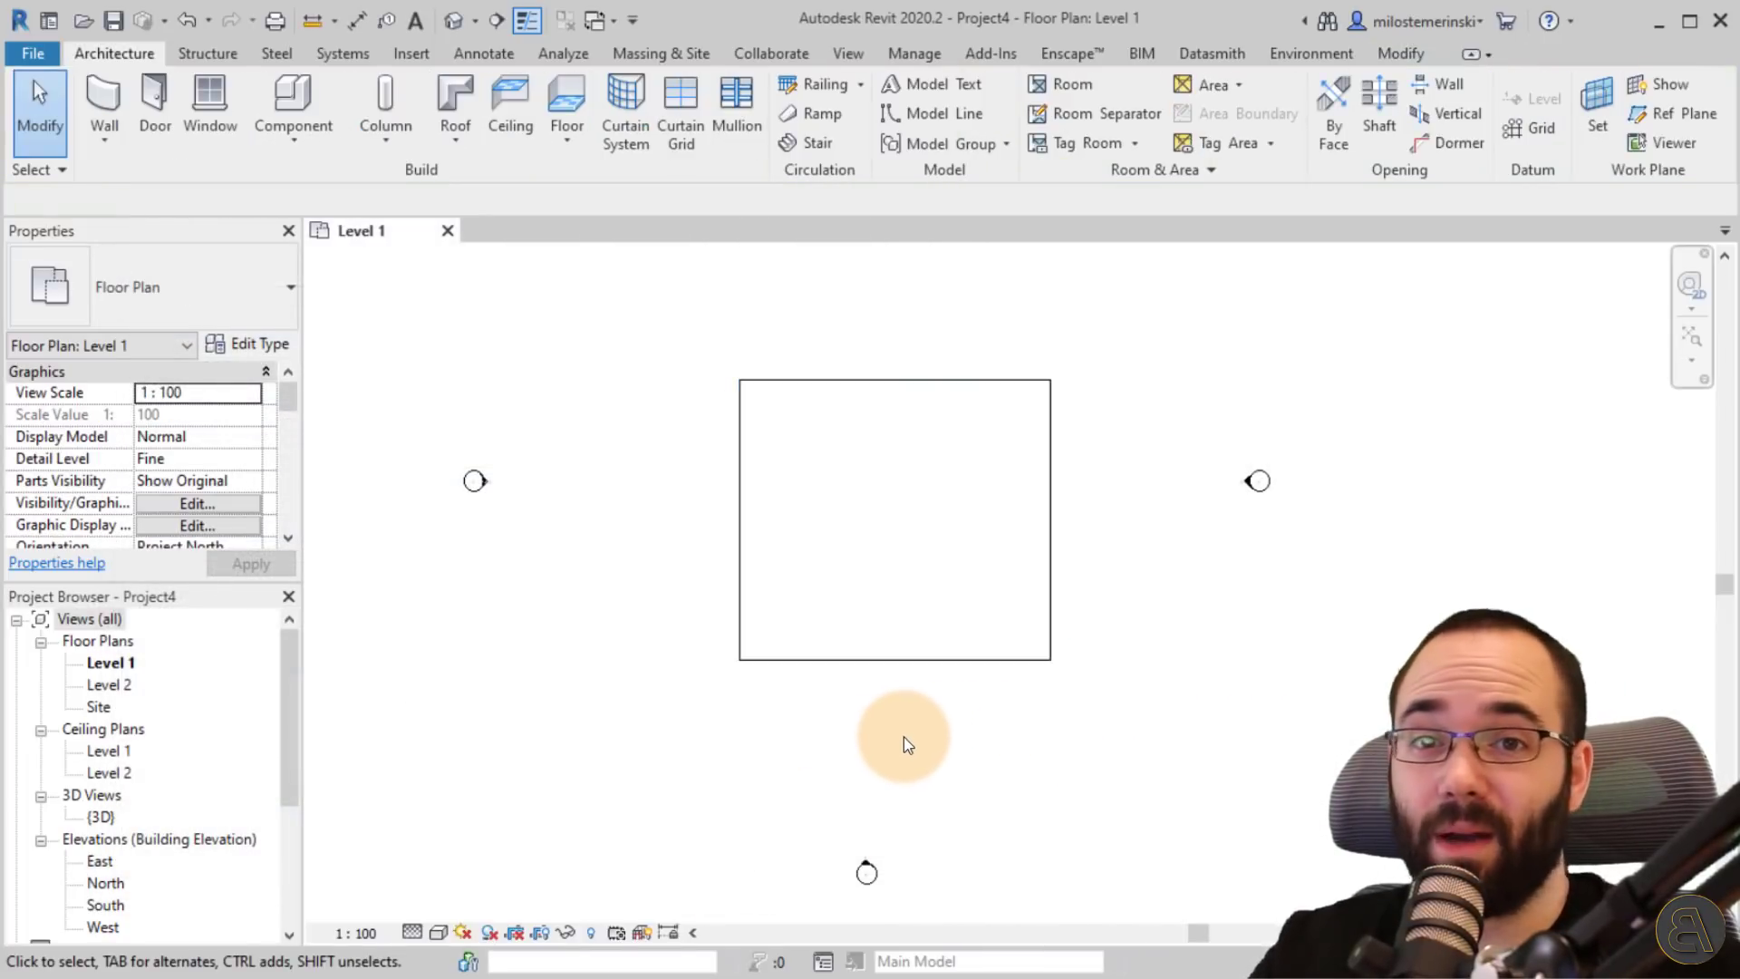
- In the default 3D view, change the structural floor's type to 160mm Concrete With 50mm Metal Deck
{"action": "left_click", "coordinate": [453, 20]}
{"action": "middle_click_drag", "start_coordinate": [979, 660], "coordinate": [1013, 717], "text": "shift"}
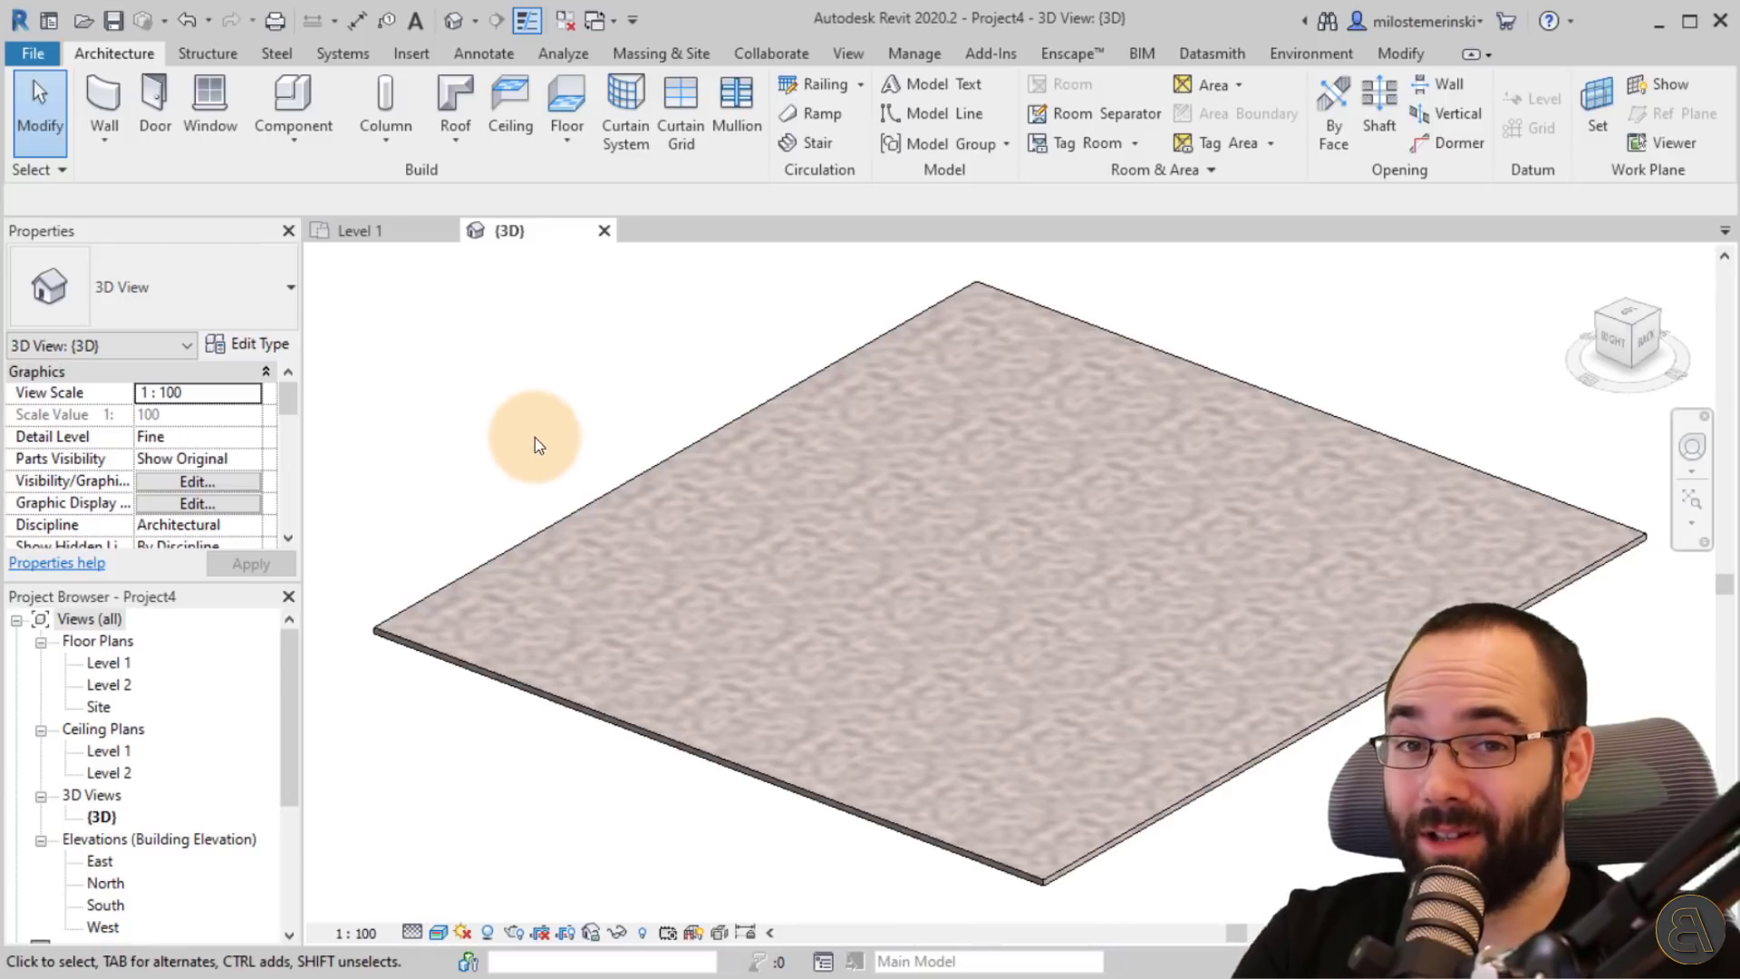
{"action": "left_click", "coordinate": [572, 522]}
{"action": "scroll", "coordinate": [645, 398], "scroll_direction": "down", "scroll_amount": 3}
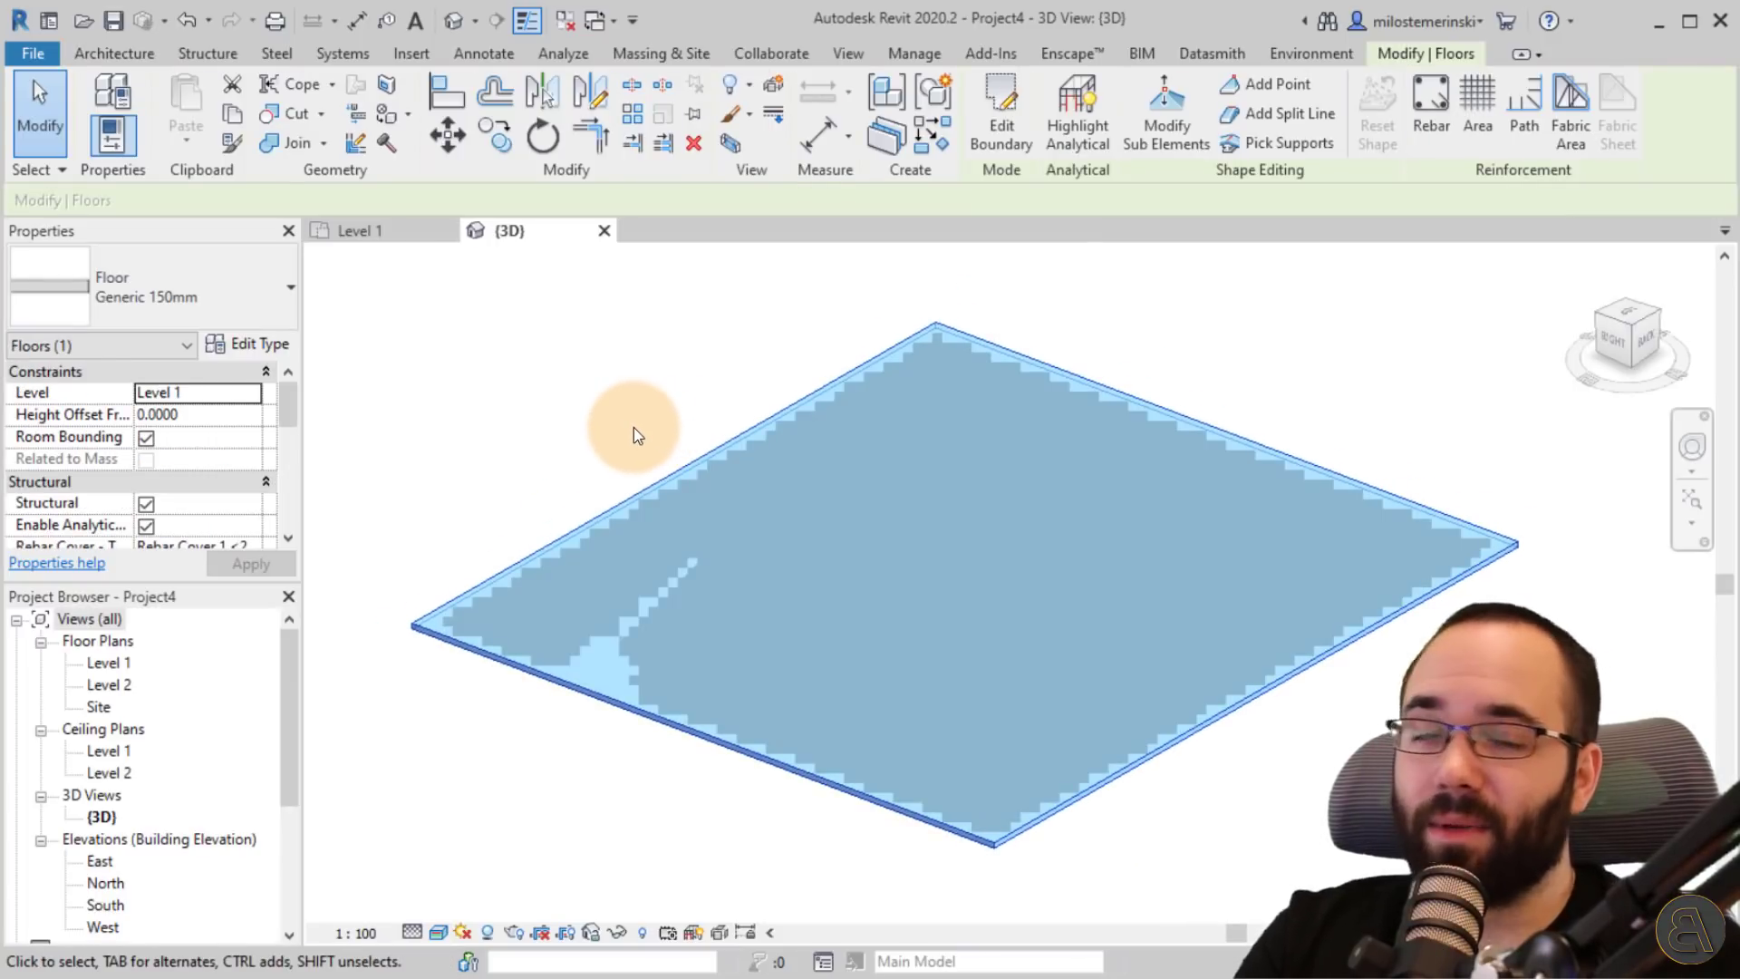
{"action": "left_click", "coordinate": [128, 312]}
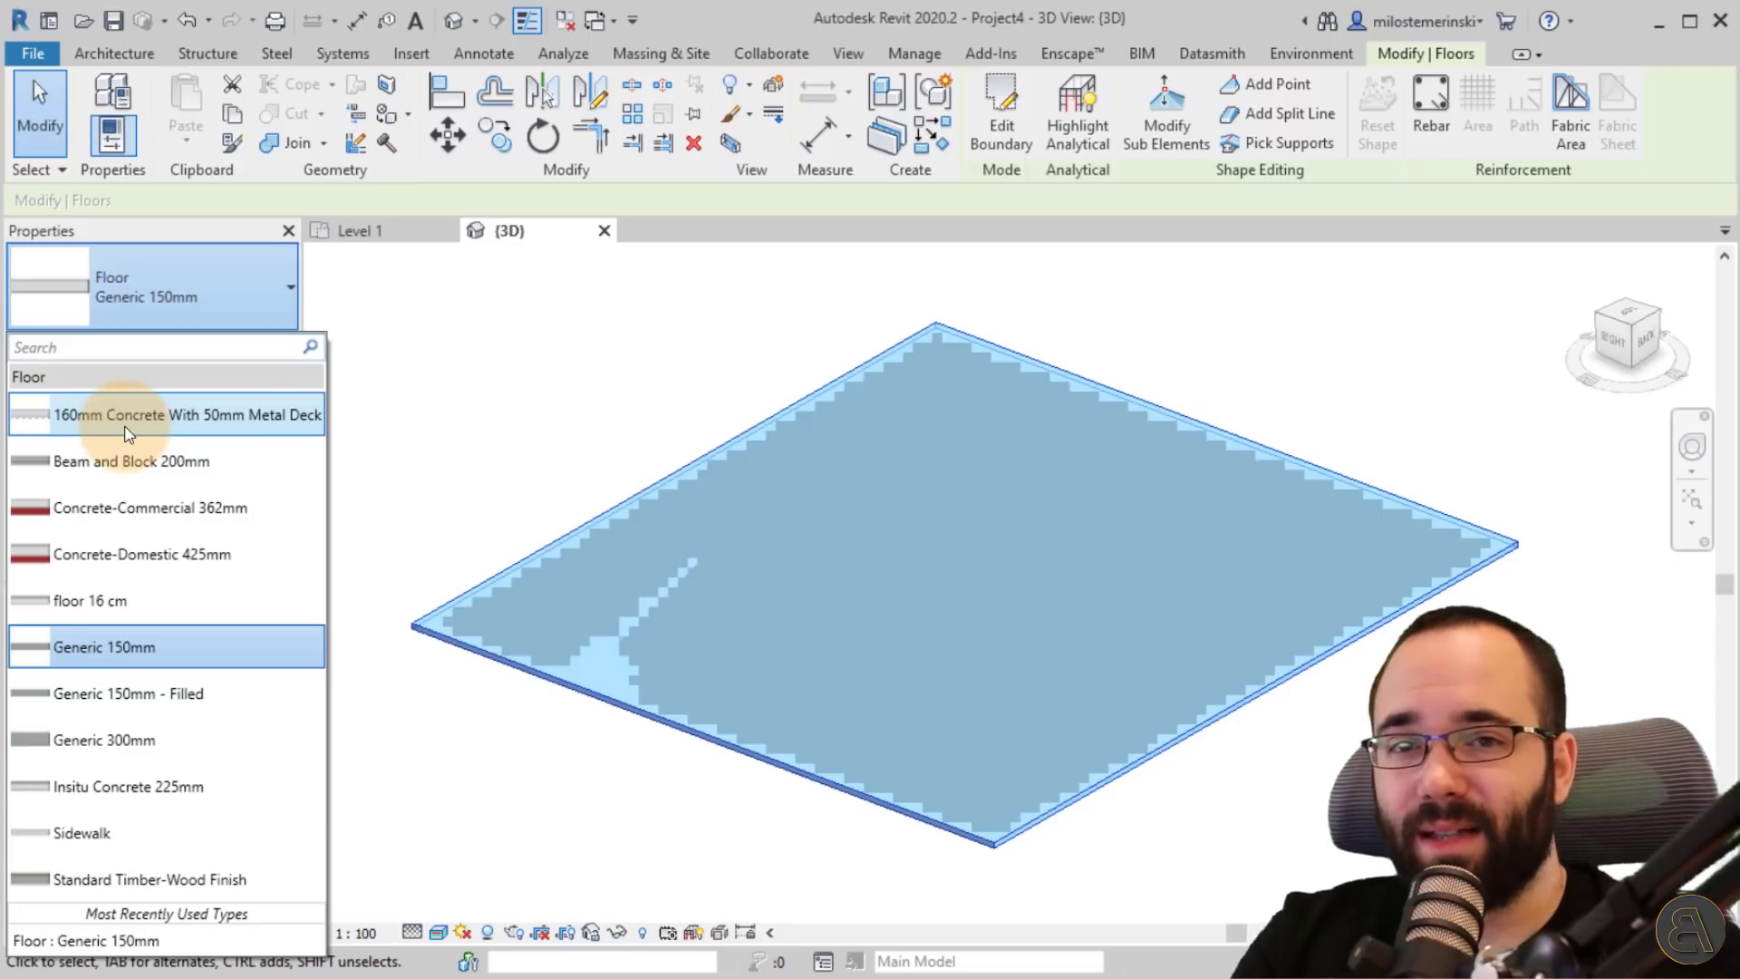
{"action": "left_click", "coordinate": [127, 417]}
{"action": "left_click", "coordinate": [481, 423]}
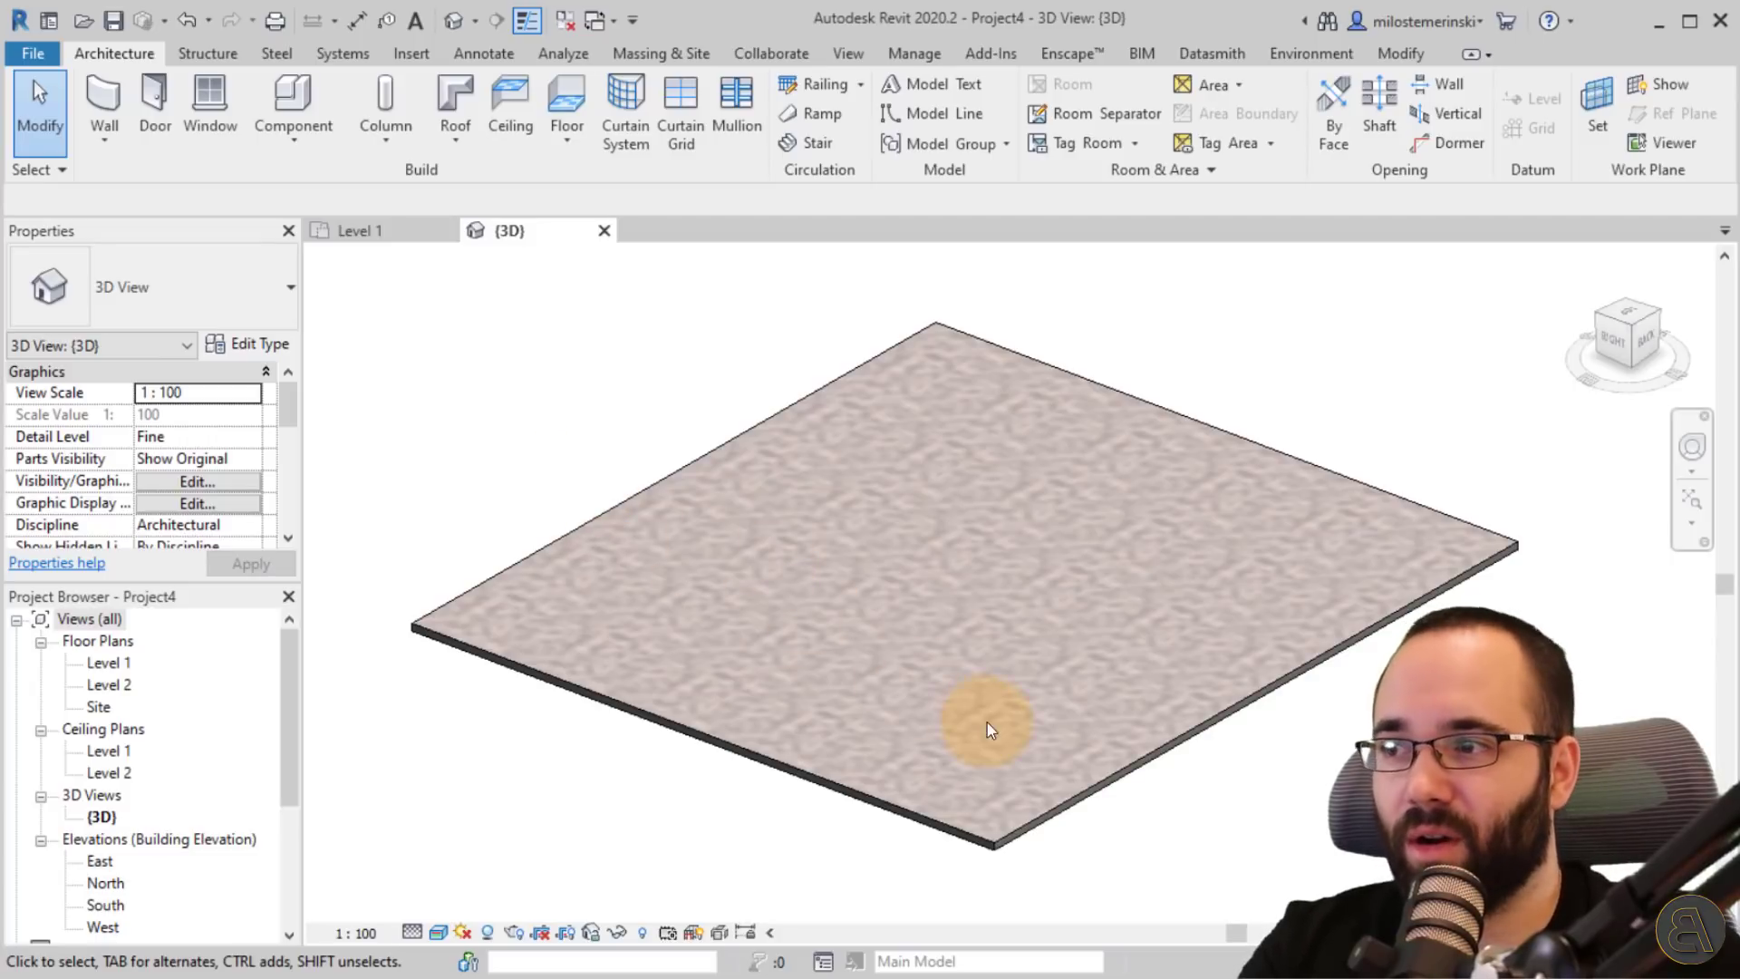
{"action": "left_click", "coordinate": [560, 578]}
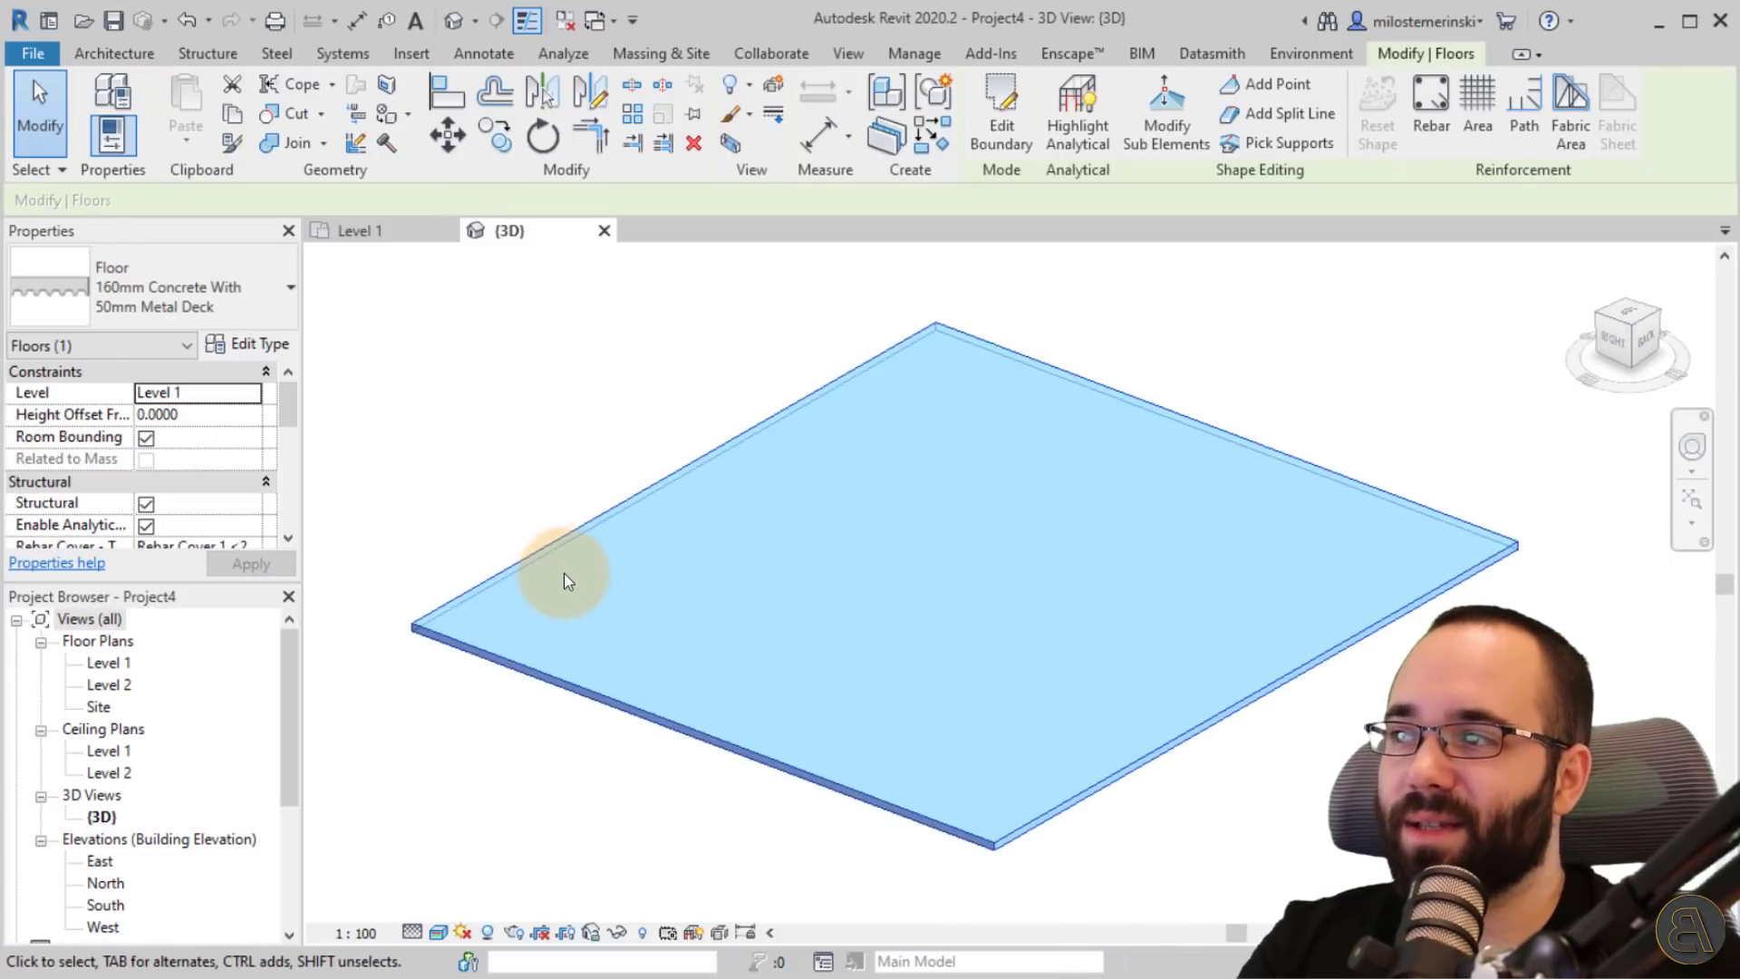
{"action": "left_click", "coordinate": [548, 304]}
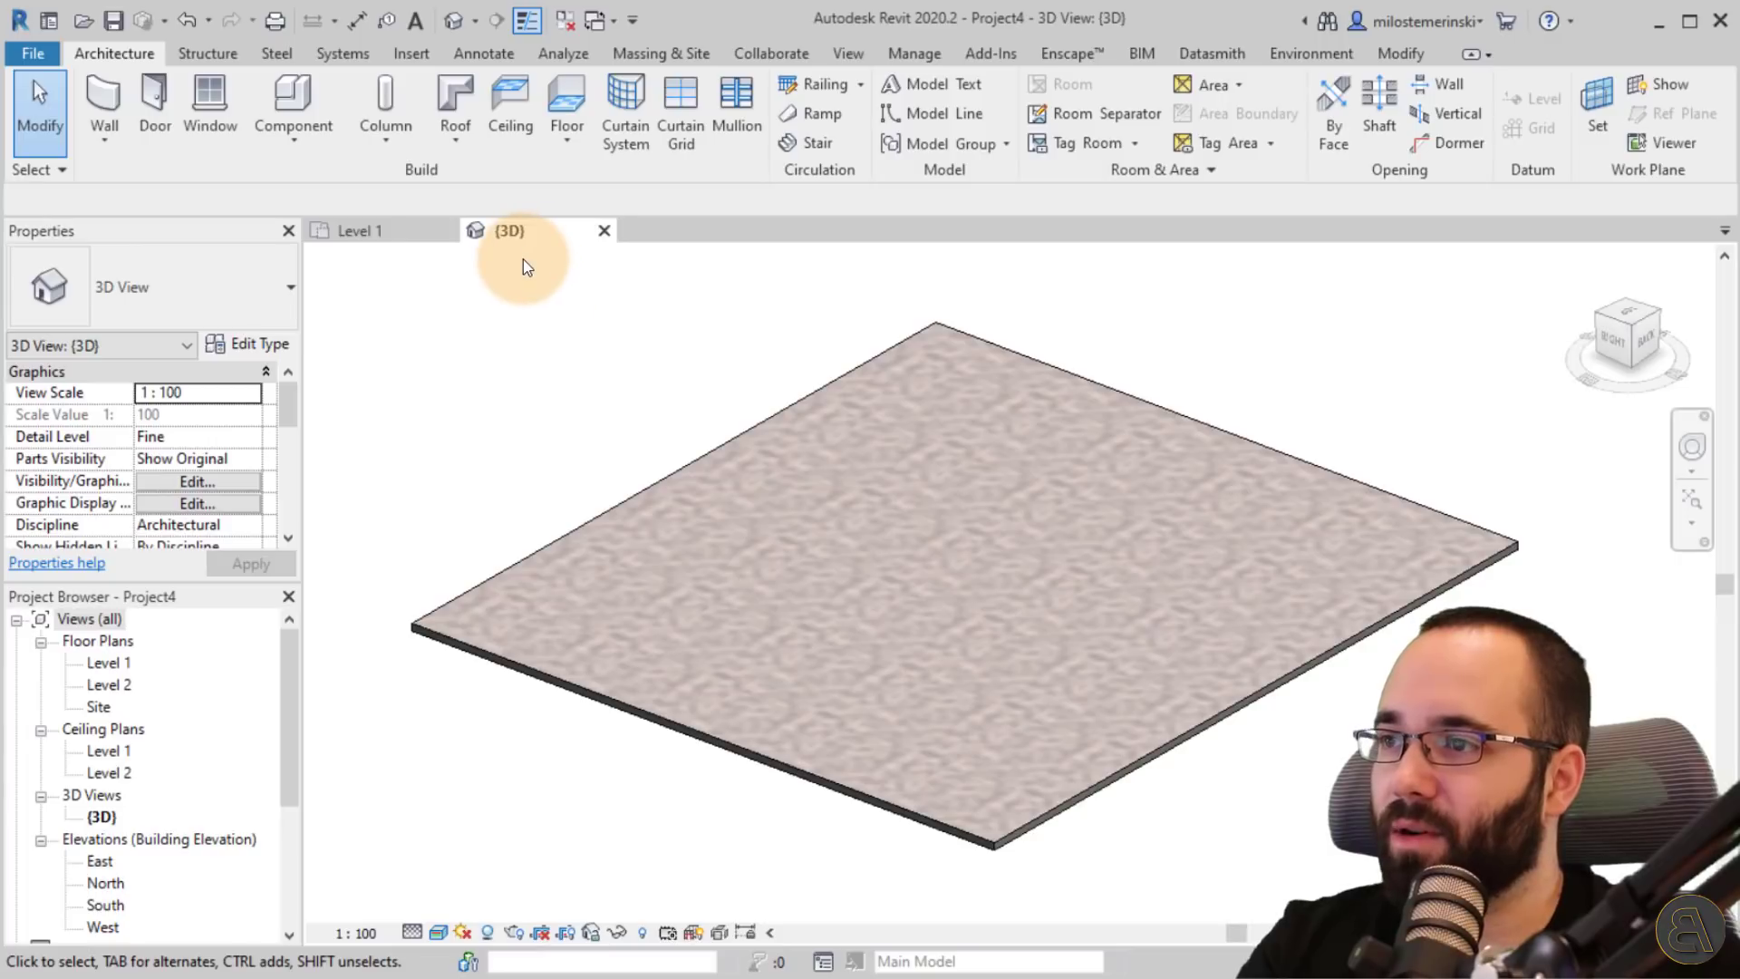
- Draw a horizontal section line across the structural floor in the Level 1 plan, extending slightly past both side edges
{"action": "left_click", "coordinate": [391, 238]}
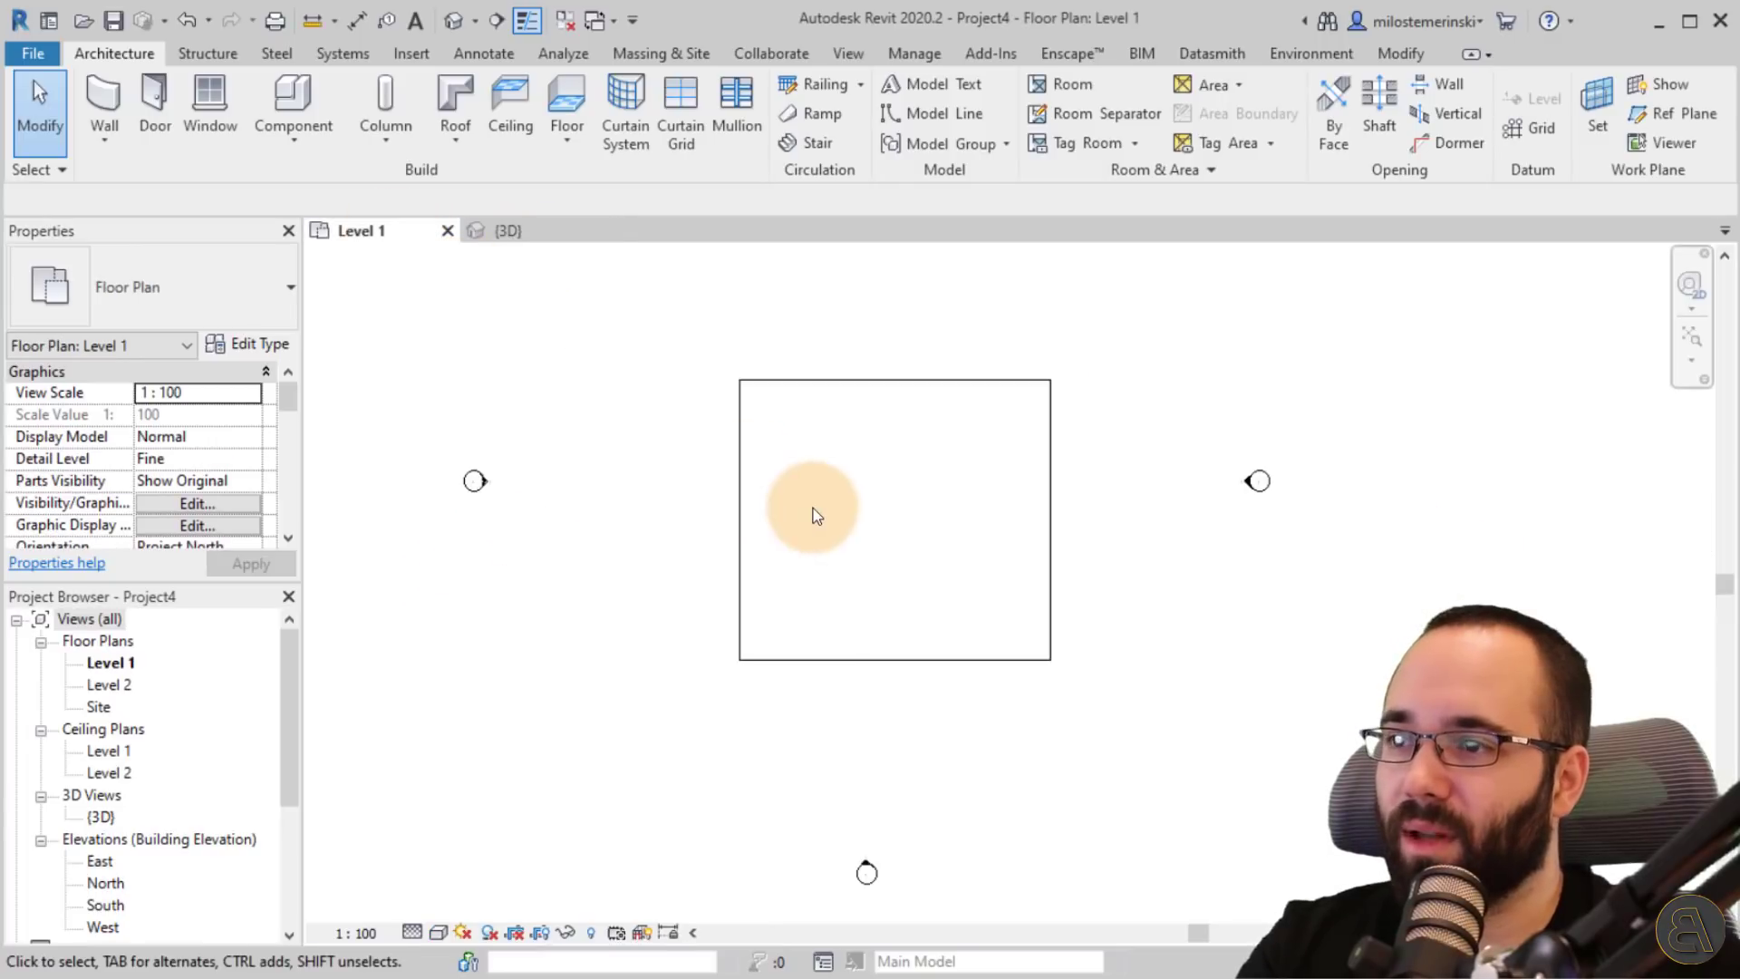
{"action": "left_click", "coordinate": [497, 22]}
{"action": "left_click", "coordinate": [689, 563]}
{"action": "left_click", "coordinate": [1165, 563]}
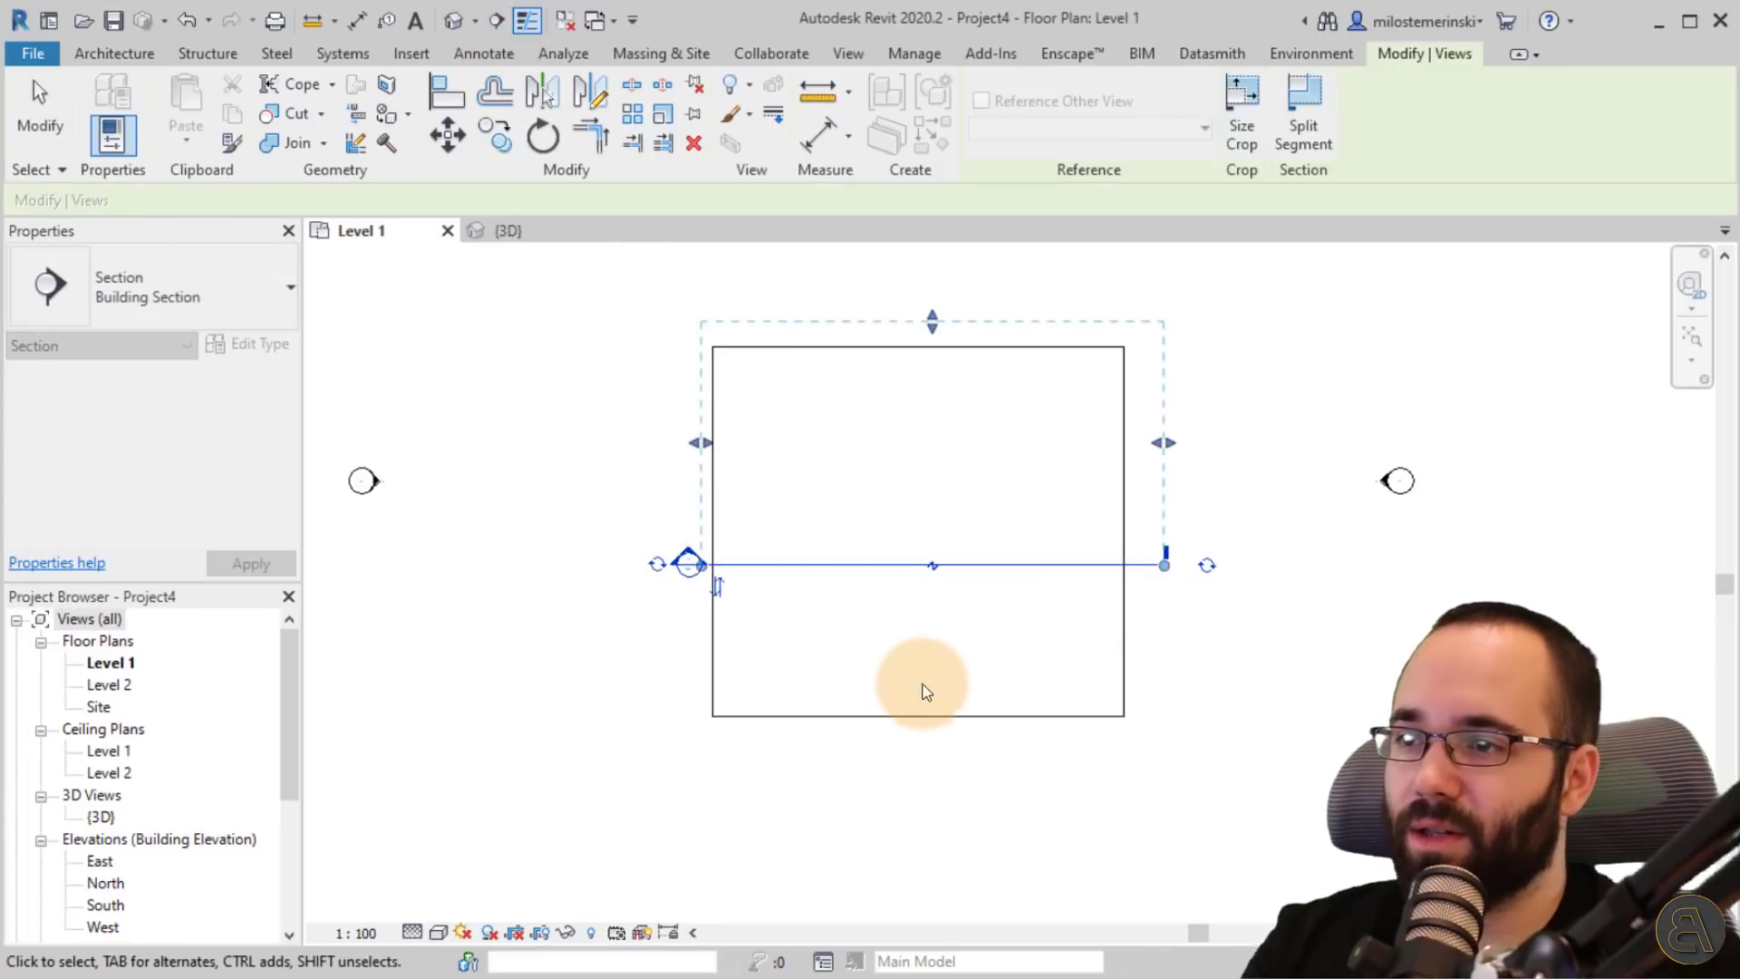
{"action": "key", "text": "Escape"}
- Open the section view through the floor and set its detail level to Fine
{"action": "double_click", "coordinate": [689, 554]}
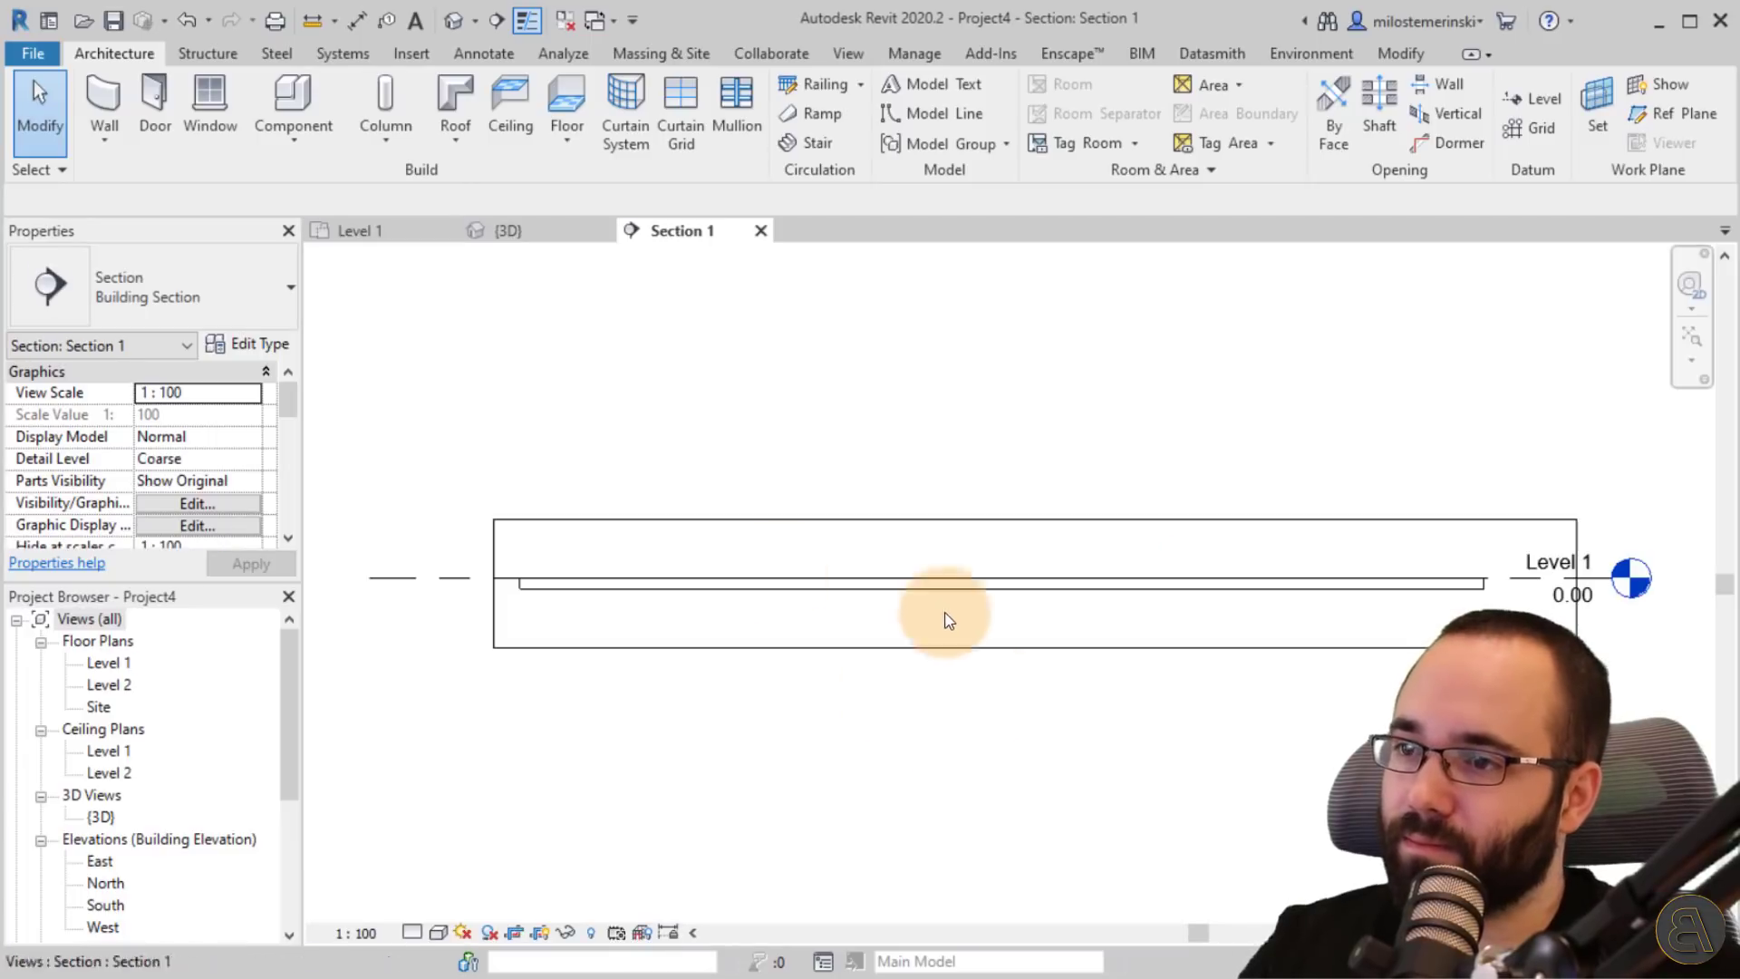
{"action": "left_click", "coordinate": [412, 932]}
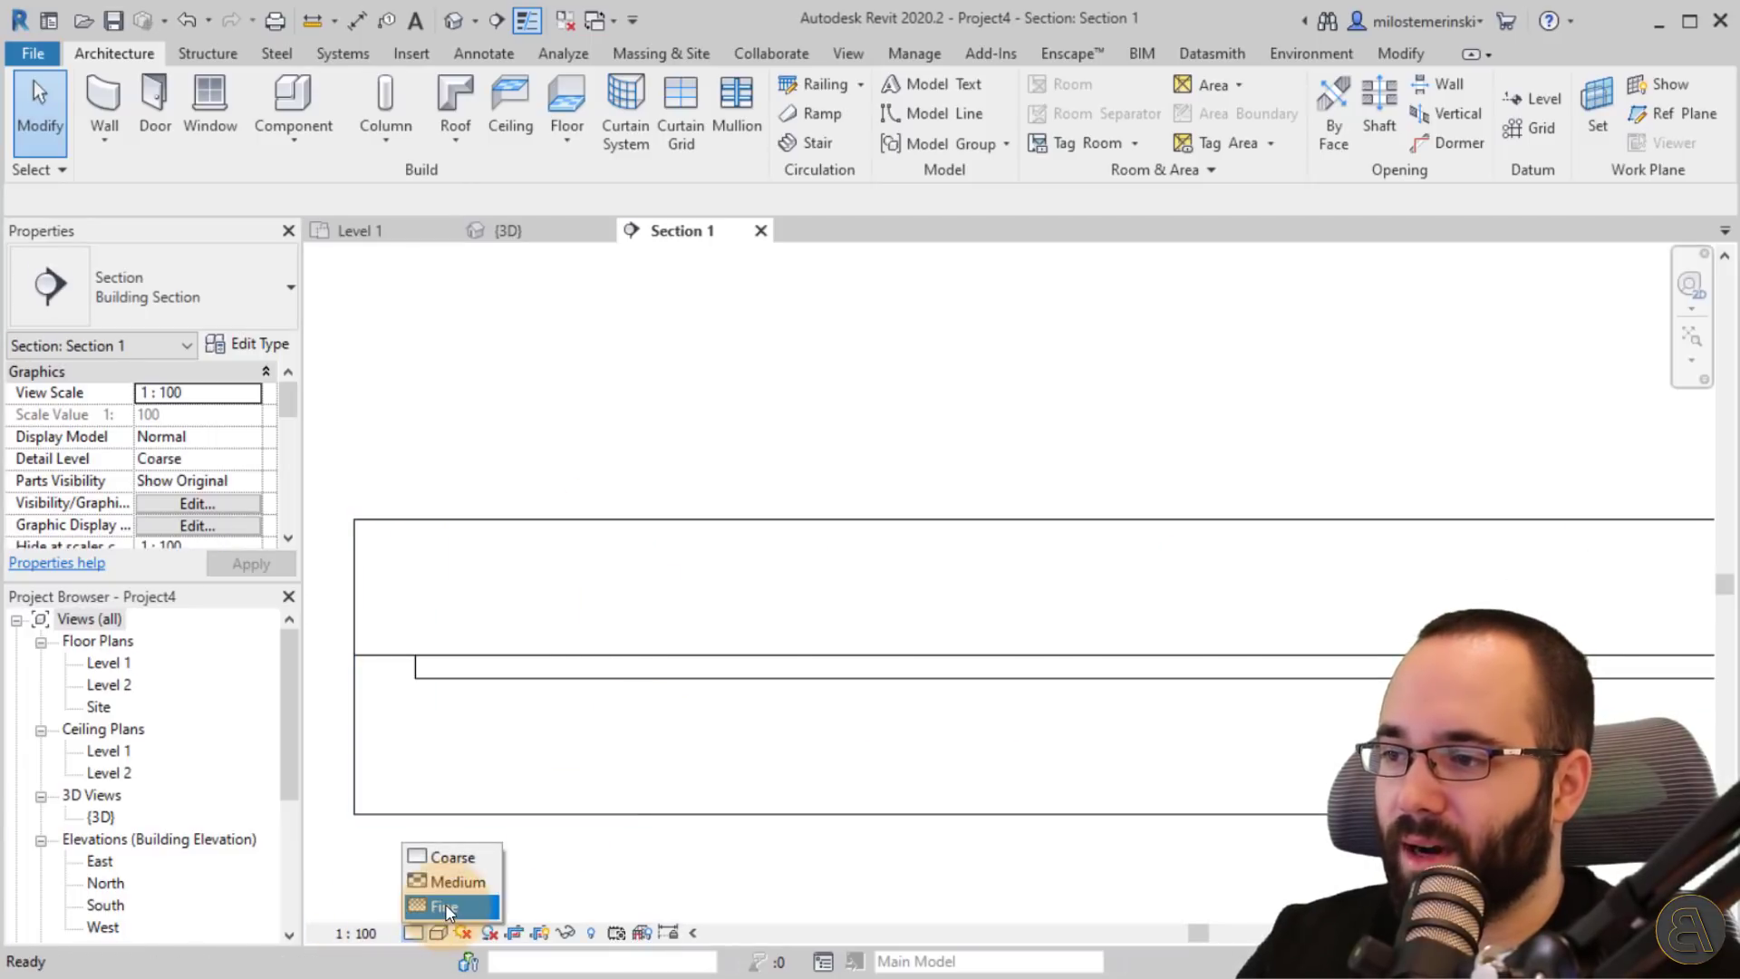
{"action": "left_click", "coordinate": [444, 904]}
{"action": "scroll", "coordinate": [818, 752], "scroll_direction": "down", "scroll_amount": 6}
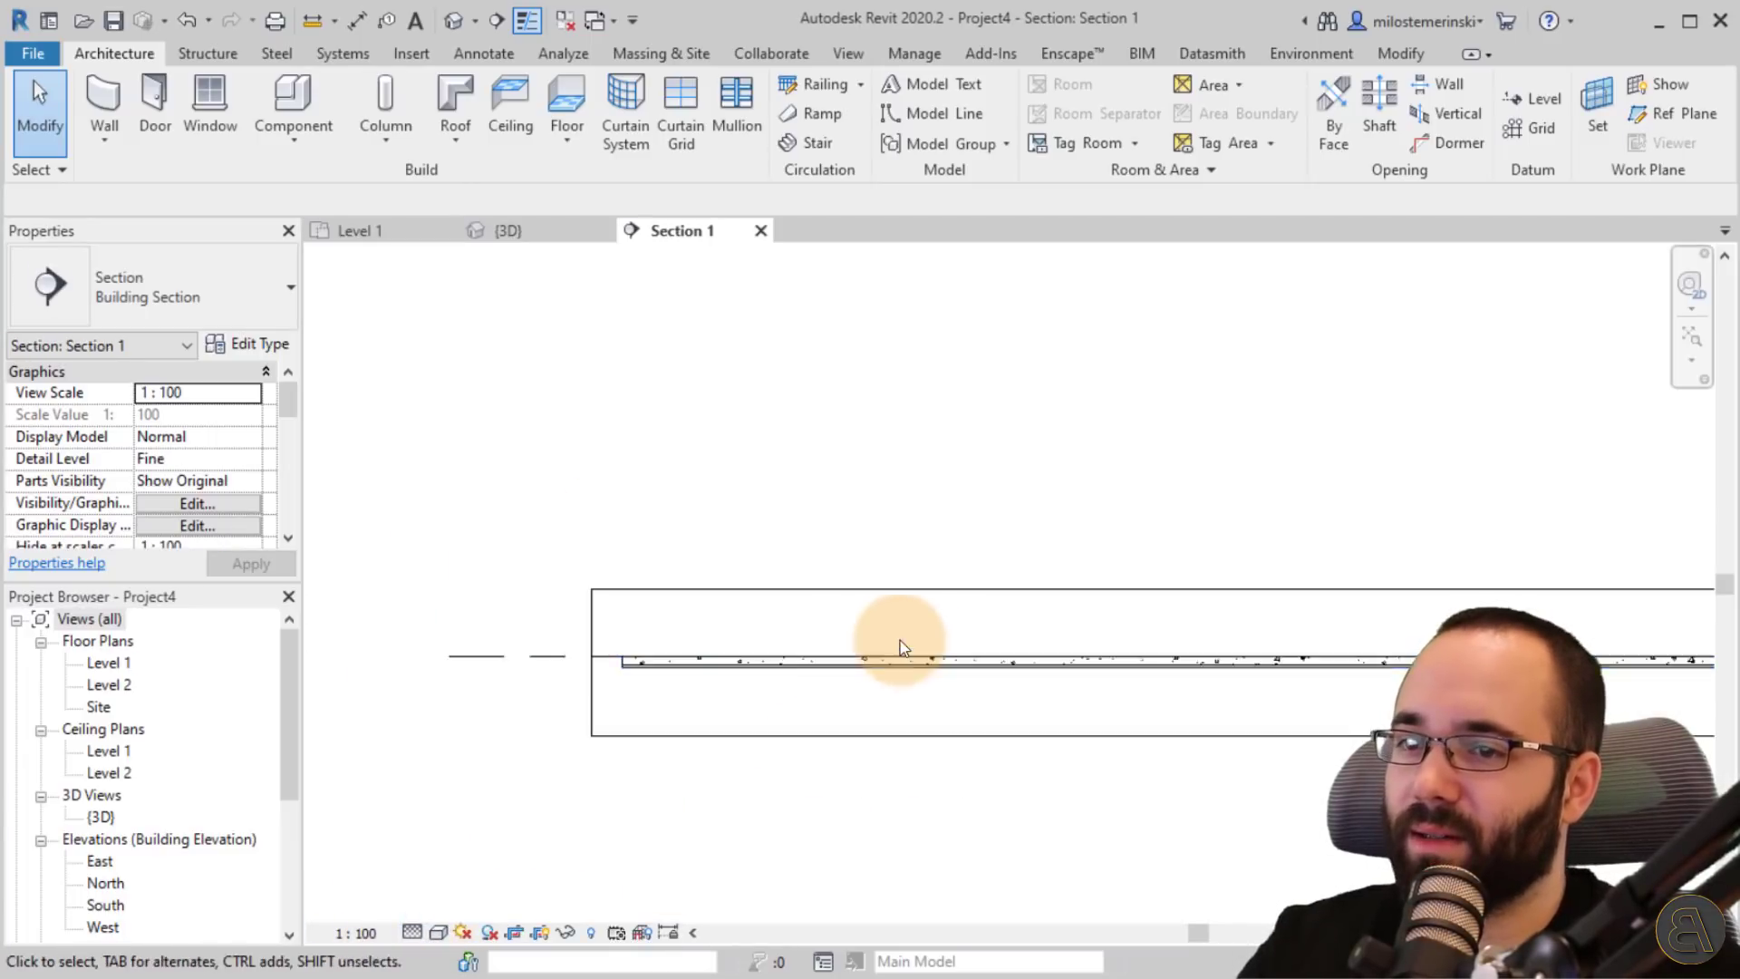
- Rotate the section line in the Level 1 plan 90° counterclockwise about its midpoint so it cuts the floor vertically
{"action": "left_click", "coordinate": [547, 237]}
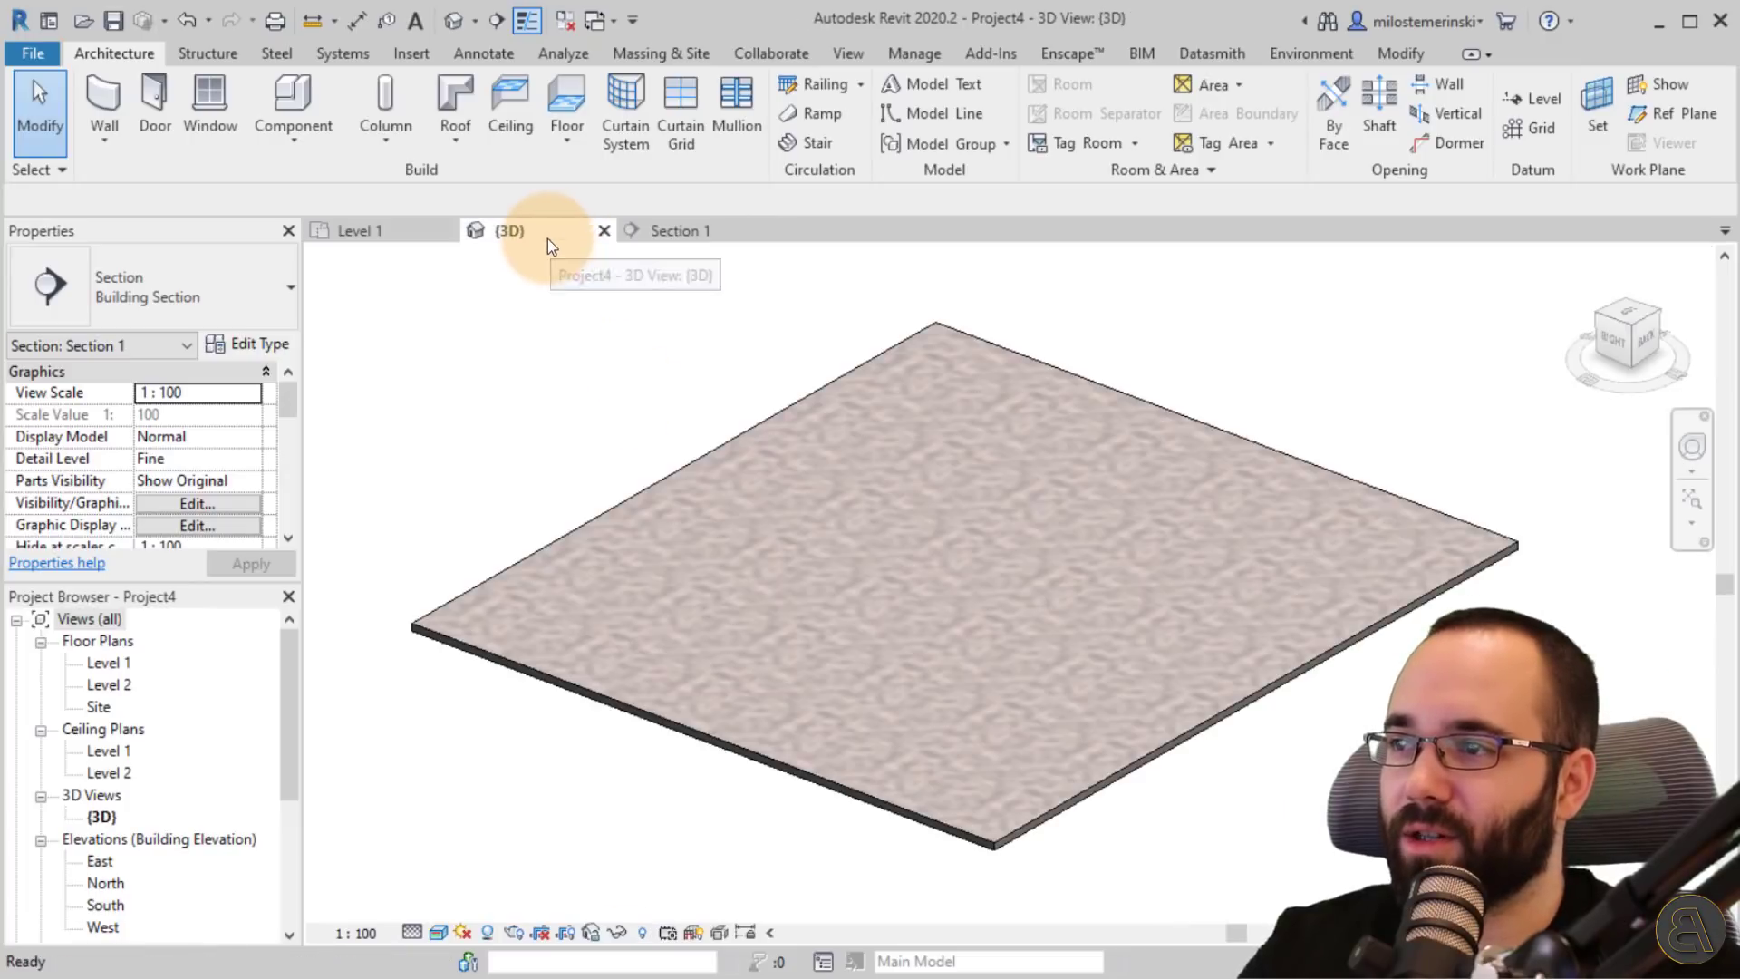
{"action": "left_click", "coordinate": [407, 238]}
{"action": "left_click", "coordinate": [932, 564]}
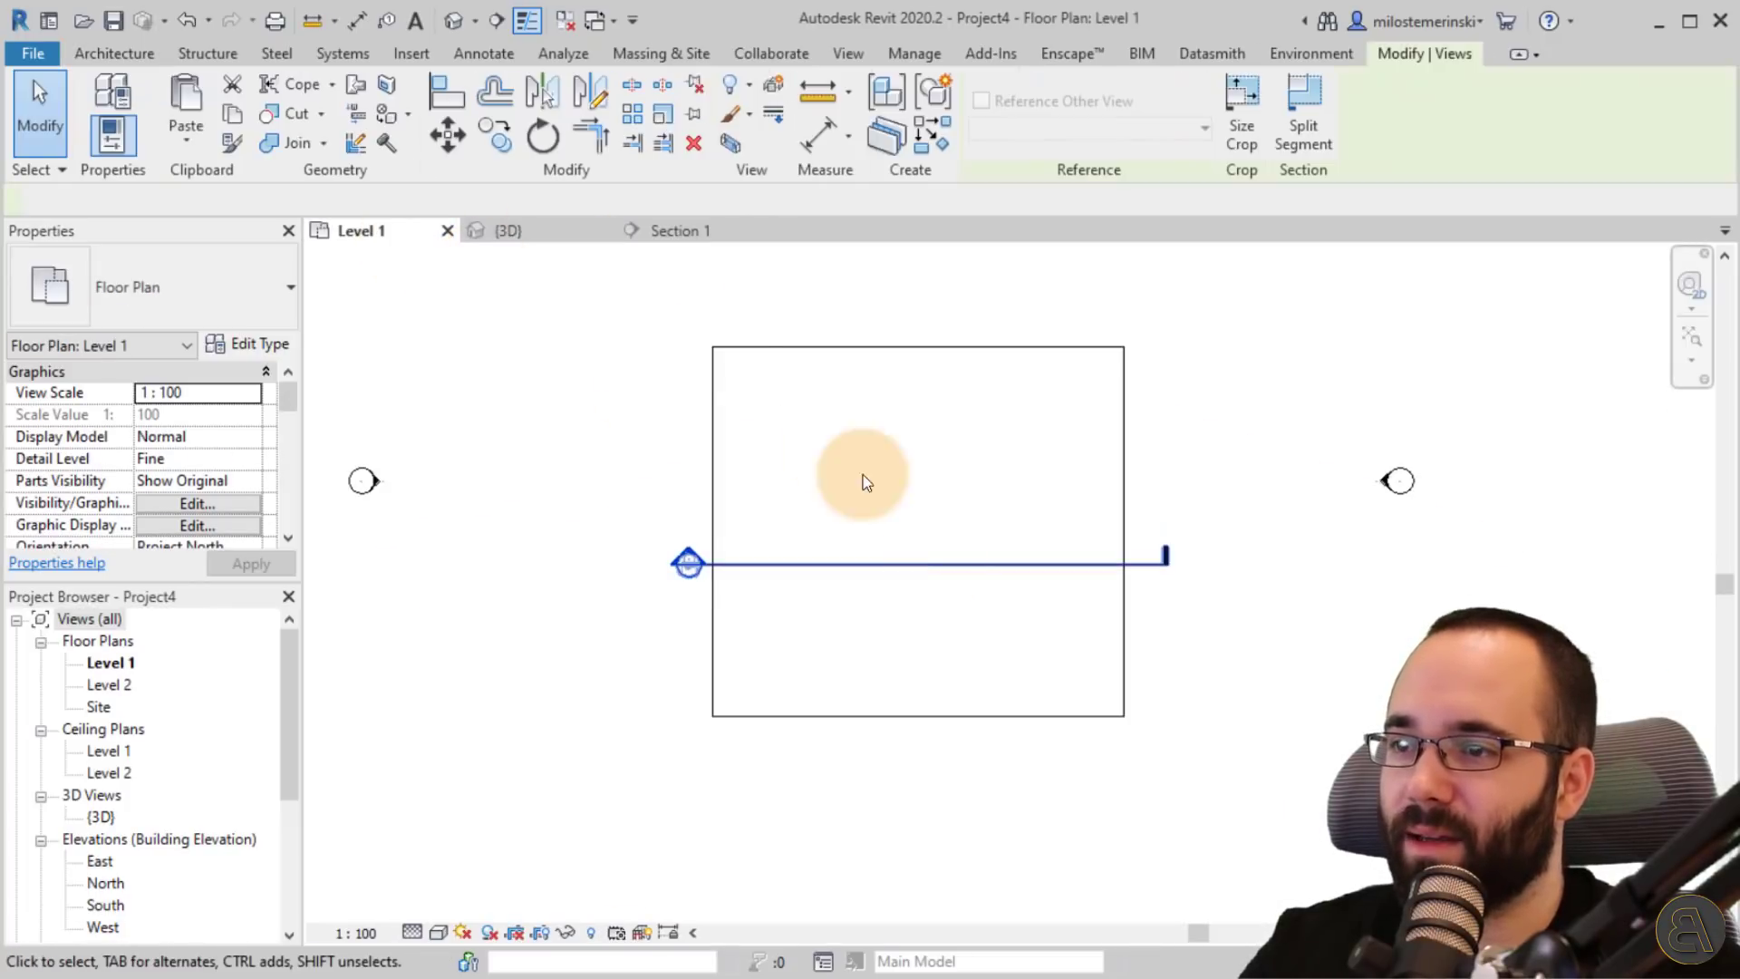
{"action": "key", "text": "r"}
{"action": "key", "text": "o"}
{"action": "left_click", "coordinate": [1258, 570]}
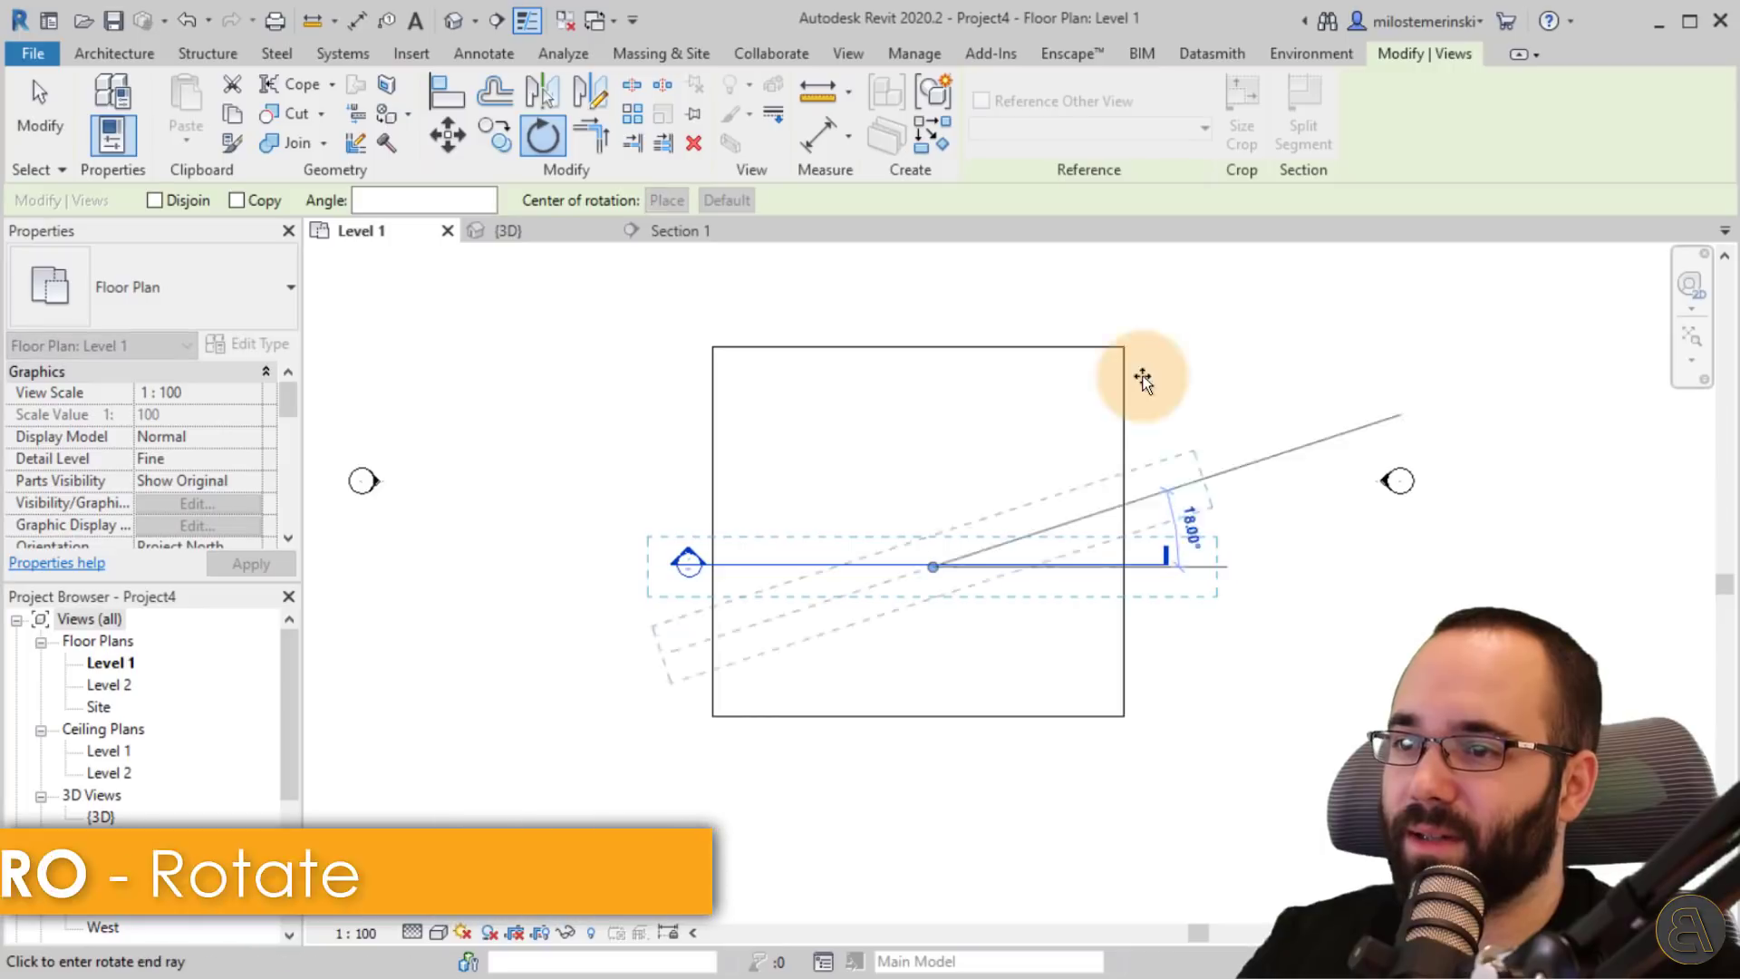
{"action": "left_click", "coordinate": [921, 276]}
{"action": "key", "text": "Escape"}
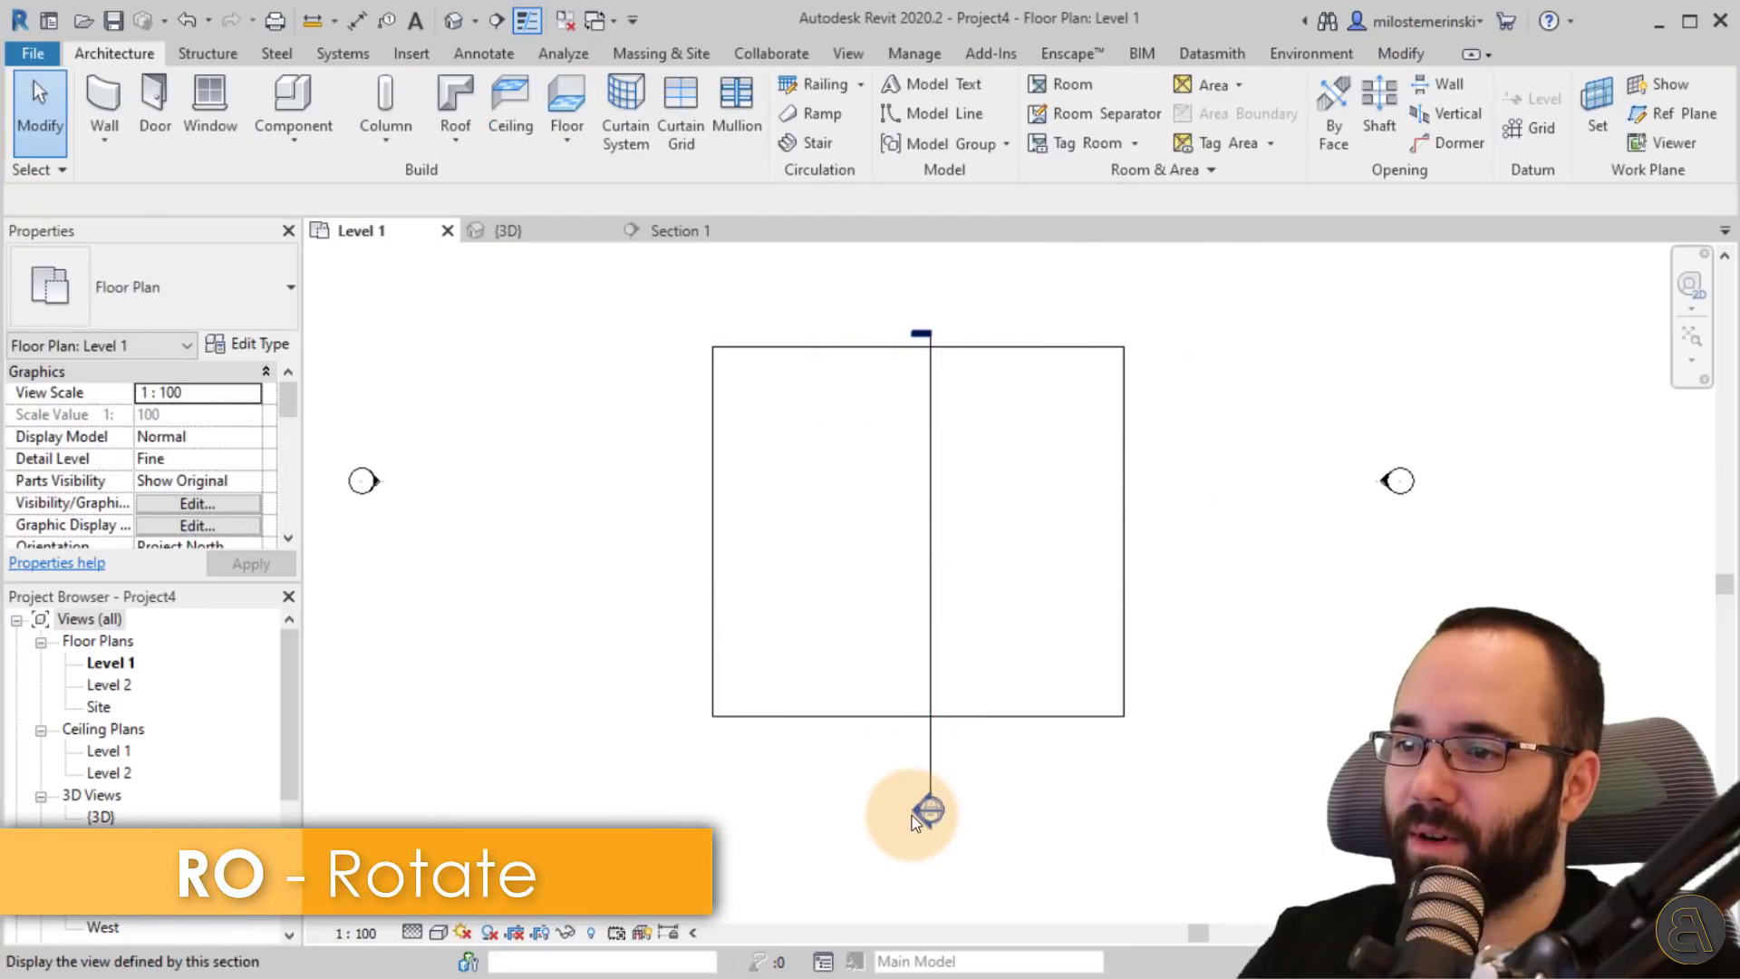
- Open the rotated section and examine the floor's corrugated metal deck profile and concrete fill
{"action": "double_click", "coordinate": [916, 809]}
{"action": "scroll", "coordinate": [753, 658], "scroll_direction": "up", "scroll_amount": 8}
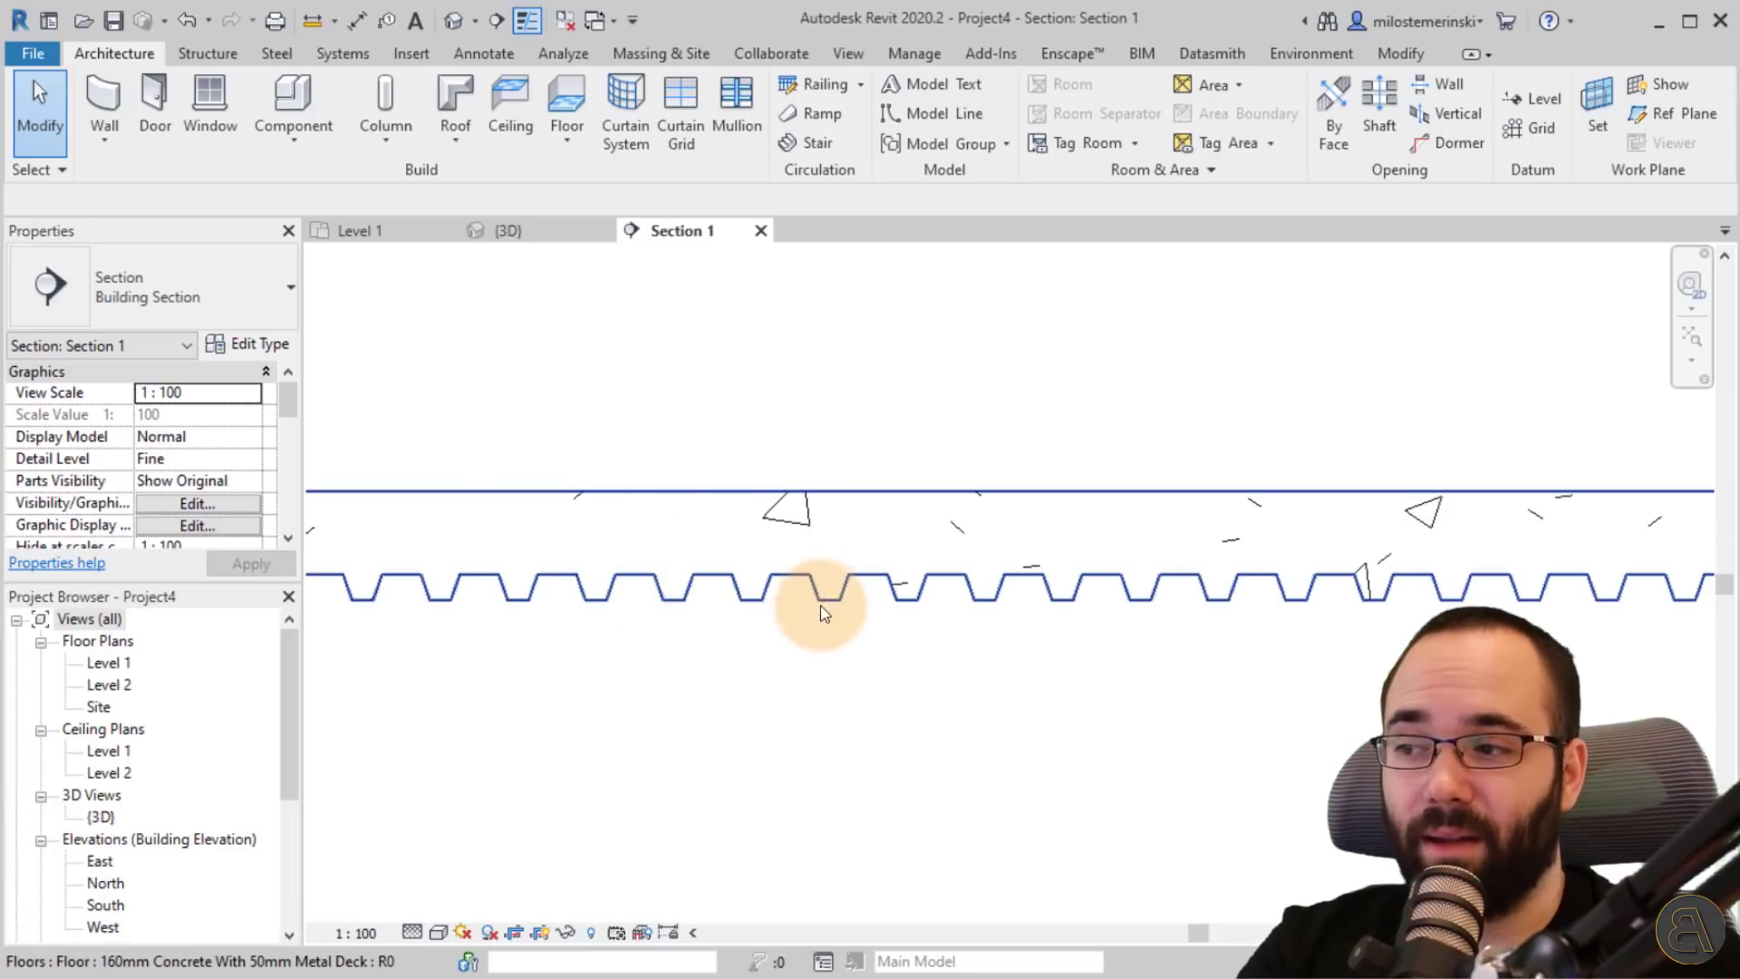
{"action": "middle_click_drag", "start_coordinate": [978, 644], "coordinate": [931, 641]}
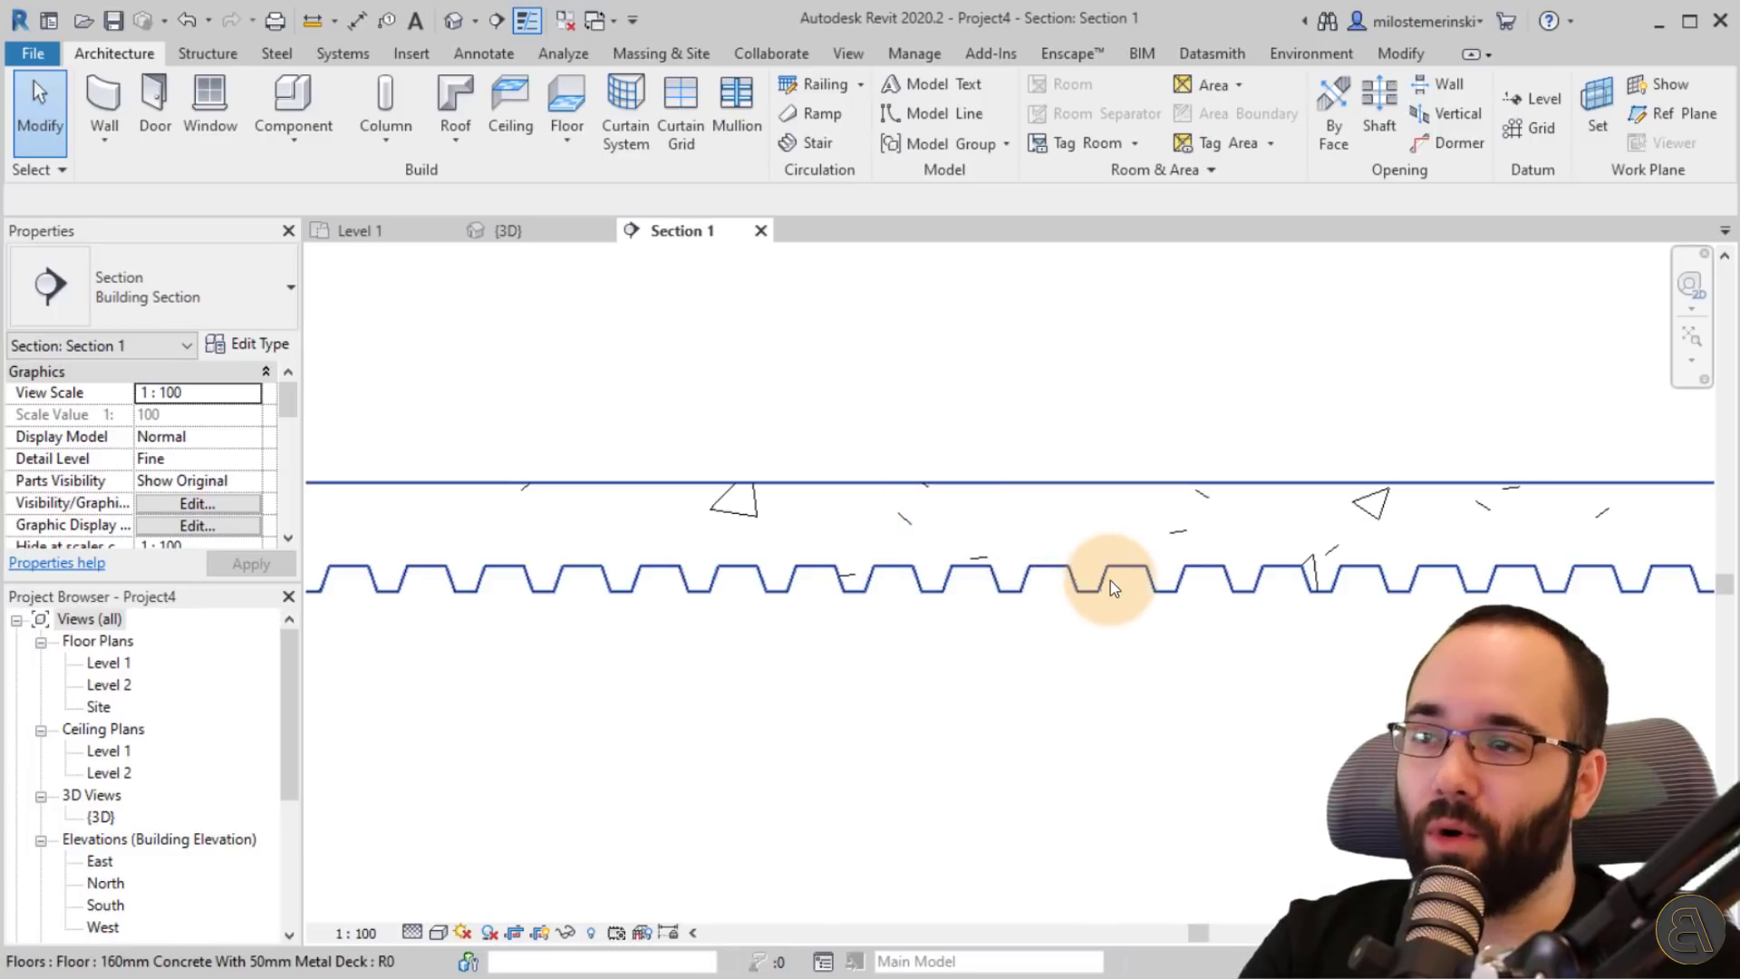
{"action": "scroll", "coordinate": [992, 485], "scroll_direction": "down", "scroll_amount": 5}
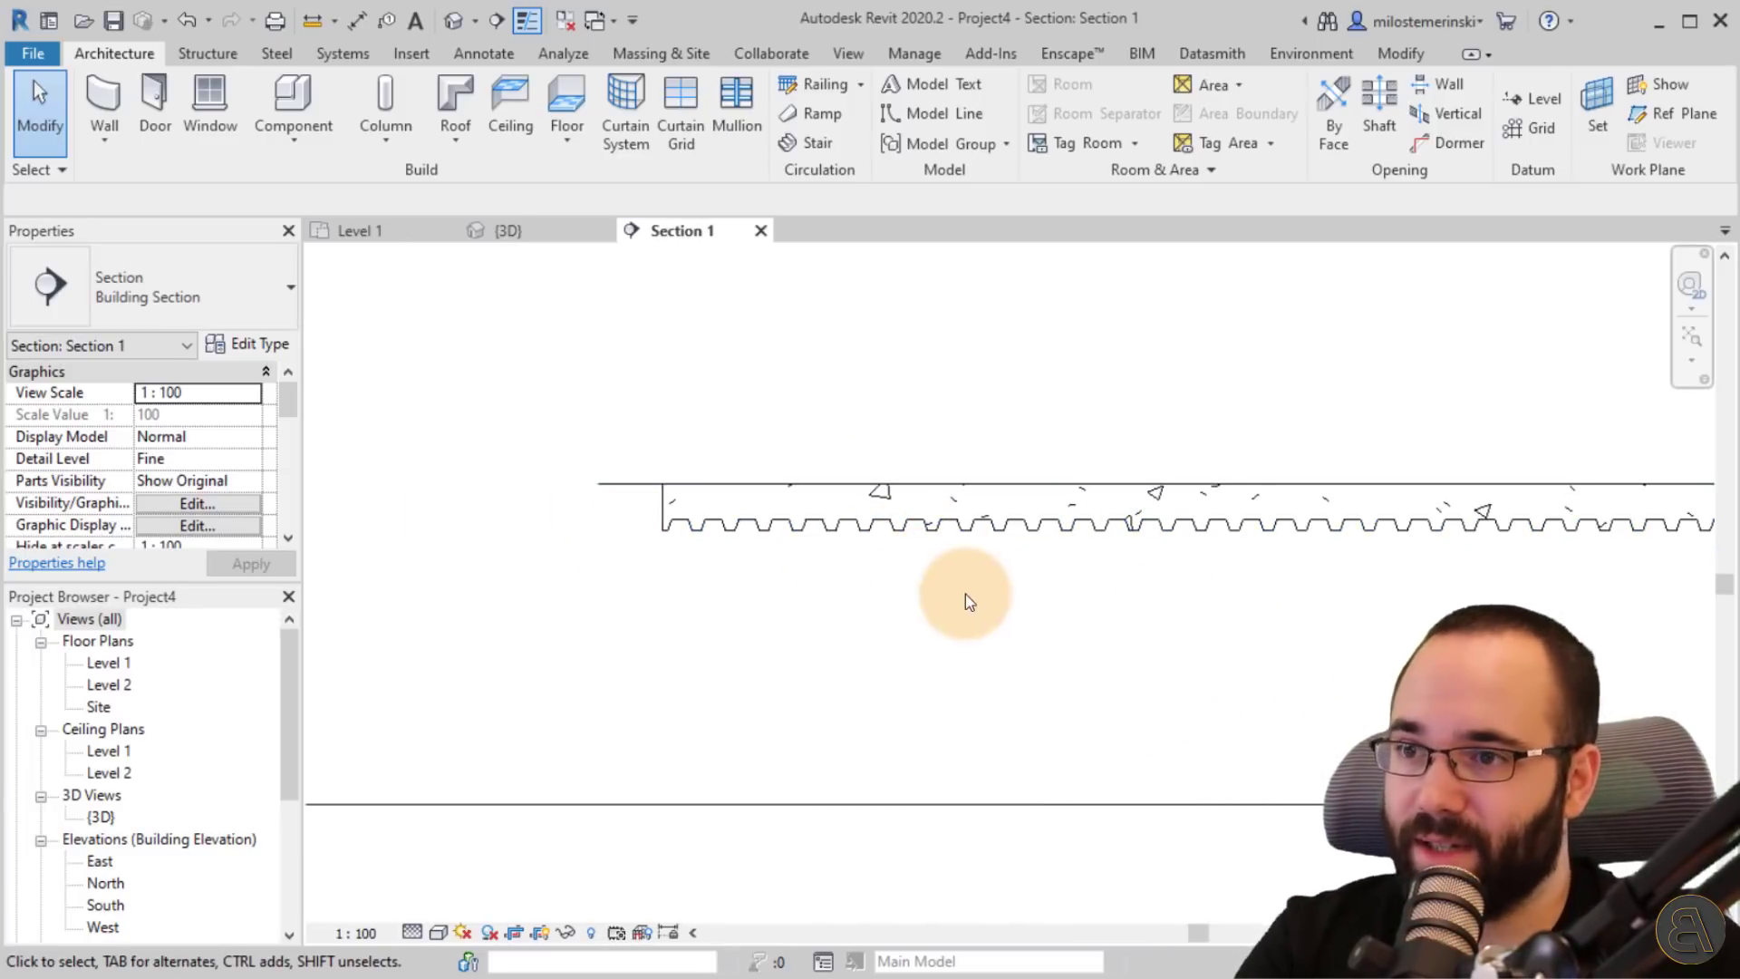
- Open the layer assembly of the 160mm Concrete With 50mm Metal Deck floor type
{"action": "left_click", "coordinate": [736, 525]}
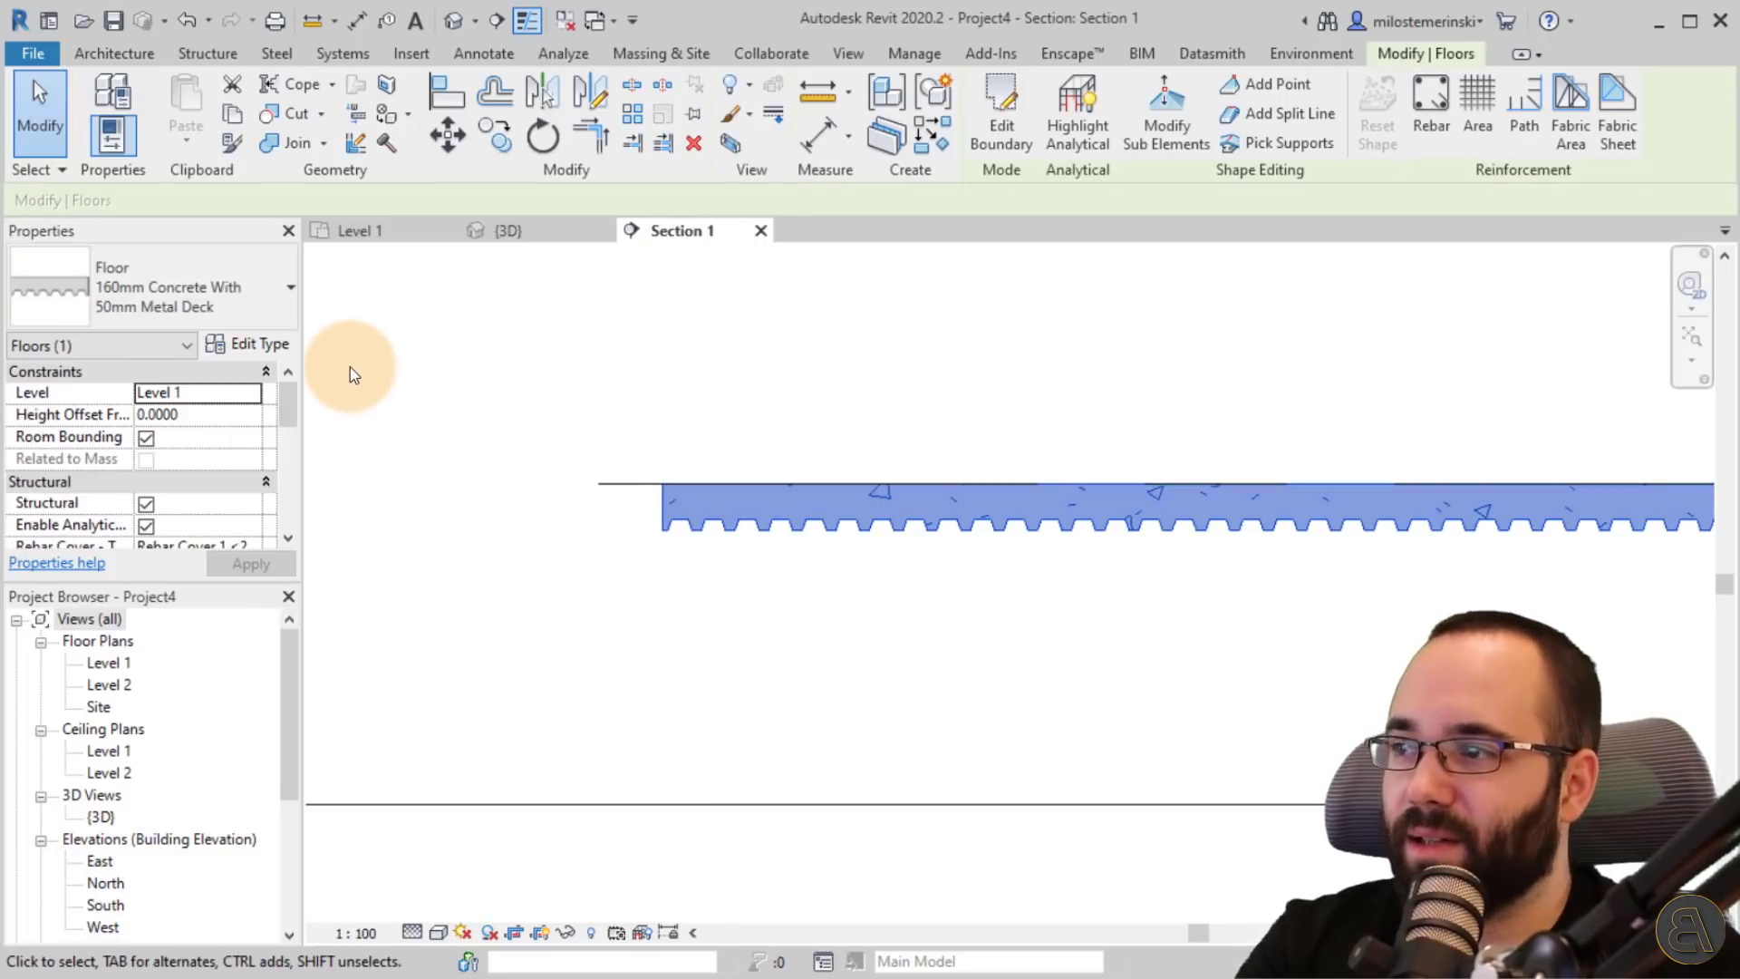
{"action": "left_click", "coordinate": [268, 350]}
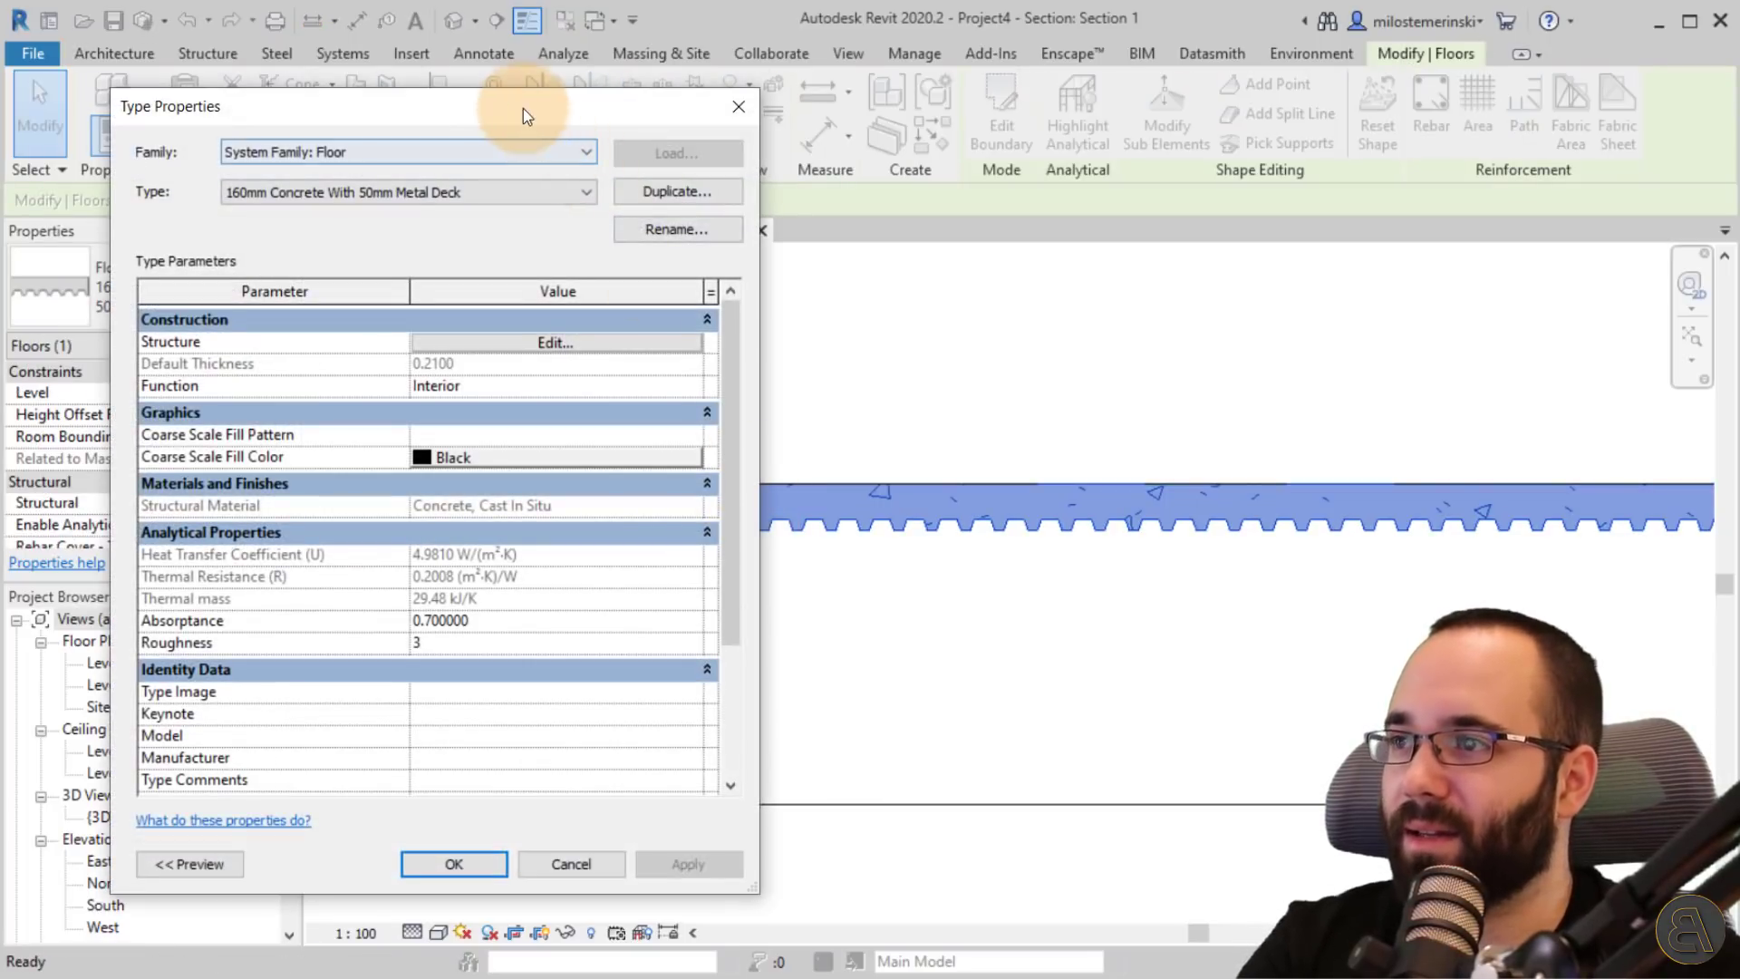
{"action": "left_click_drag", "start_coordinate": [524, 107], "coordinate": [730, 116]}
{"action": "left_click", "coordinate": [720, 344]}
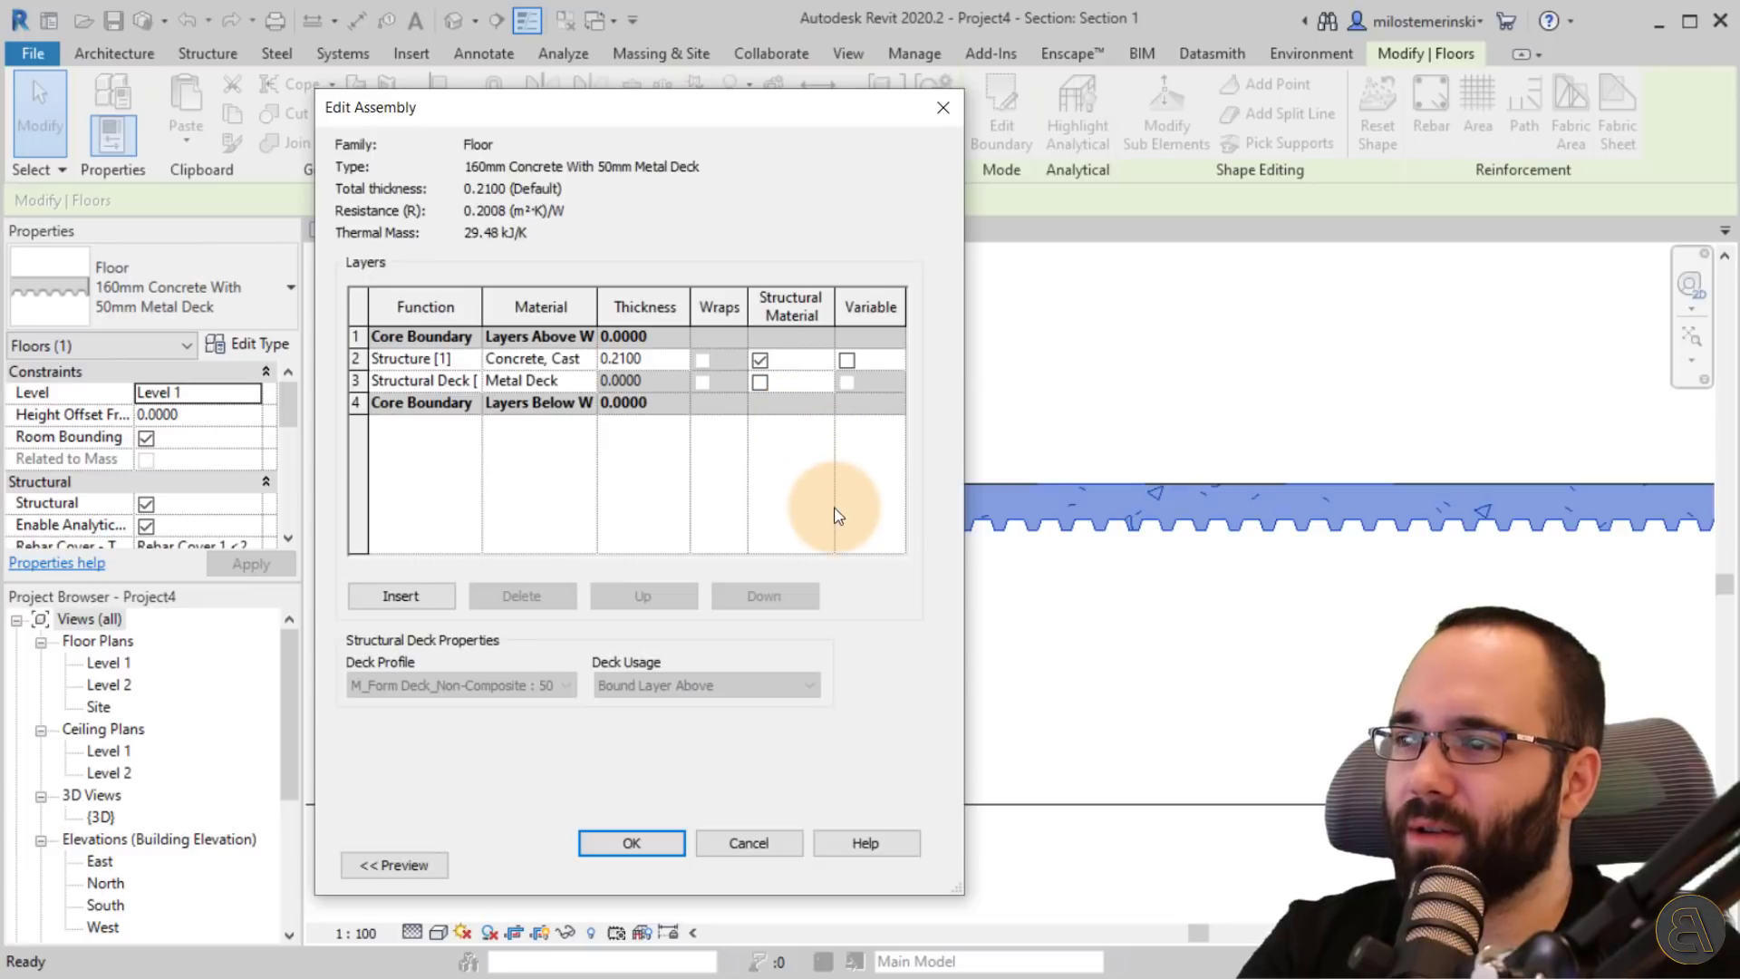
- Examine the Metal Deck material assigned to the structural deck layer and leave the material unchanged
{"action": "left_click", "coordinate": [451, 380]}
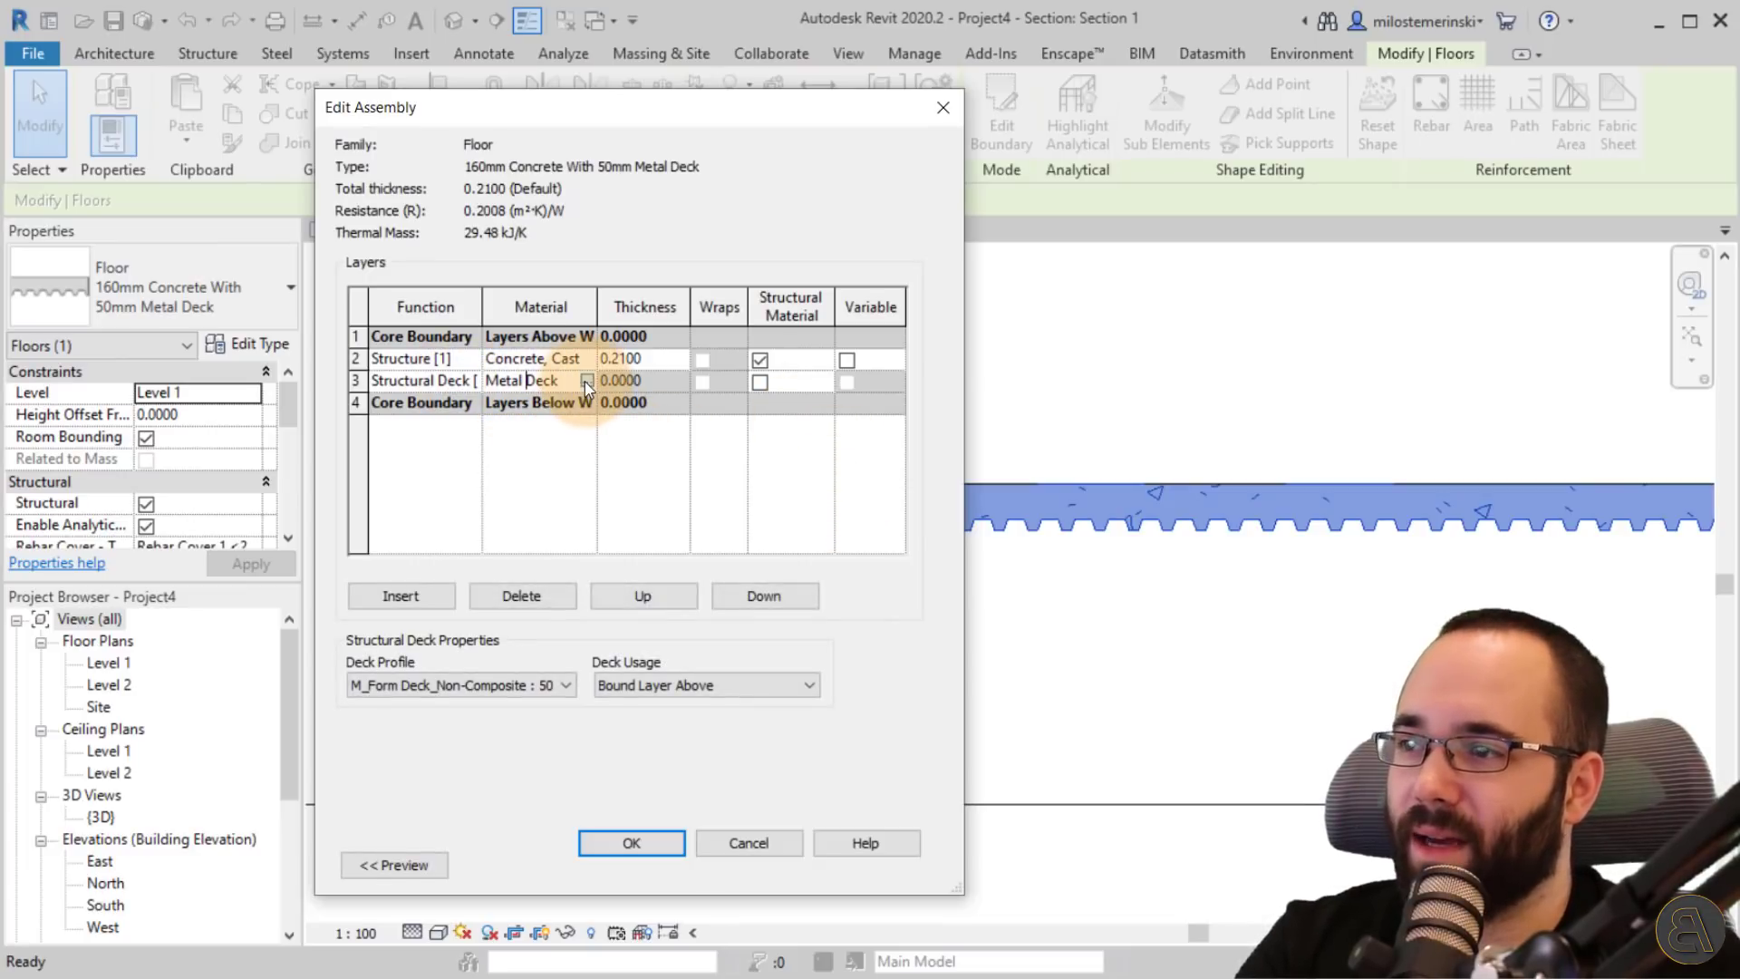
{"action": "left_click", "coordinate": [587, 380]}
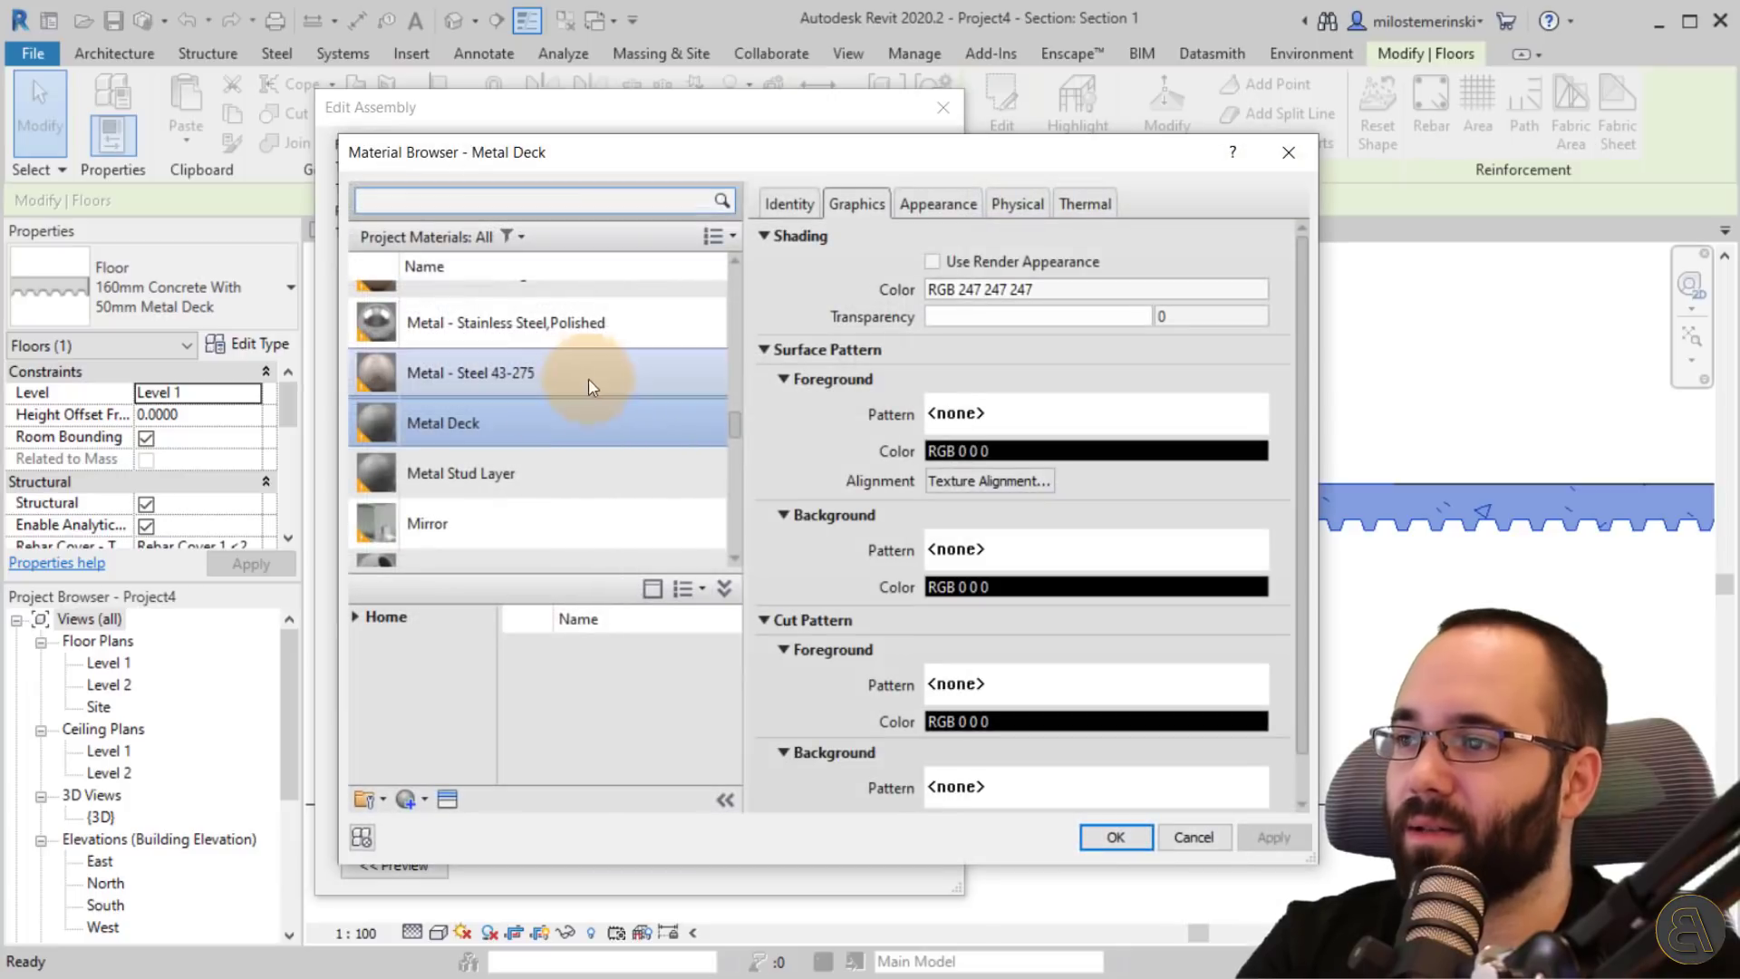
{"action": "scroll", "coordinate": [573, 517], "scroll_direction": "down", "scroll_amount": 1}
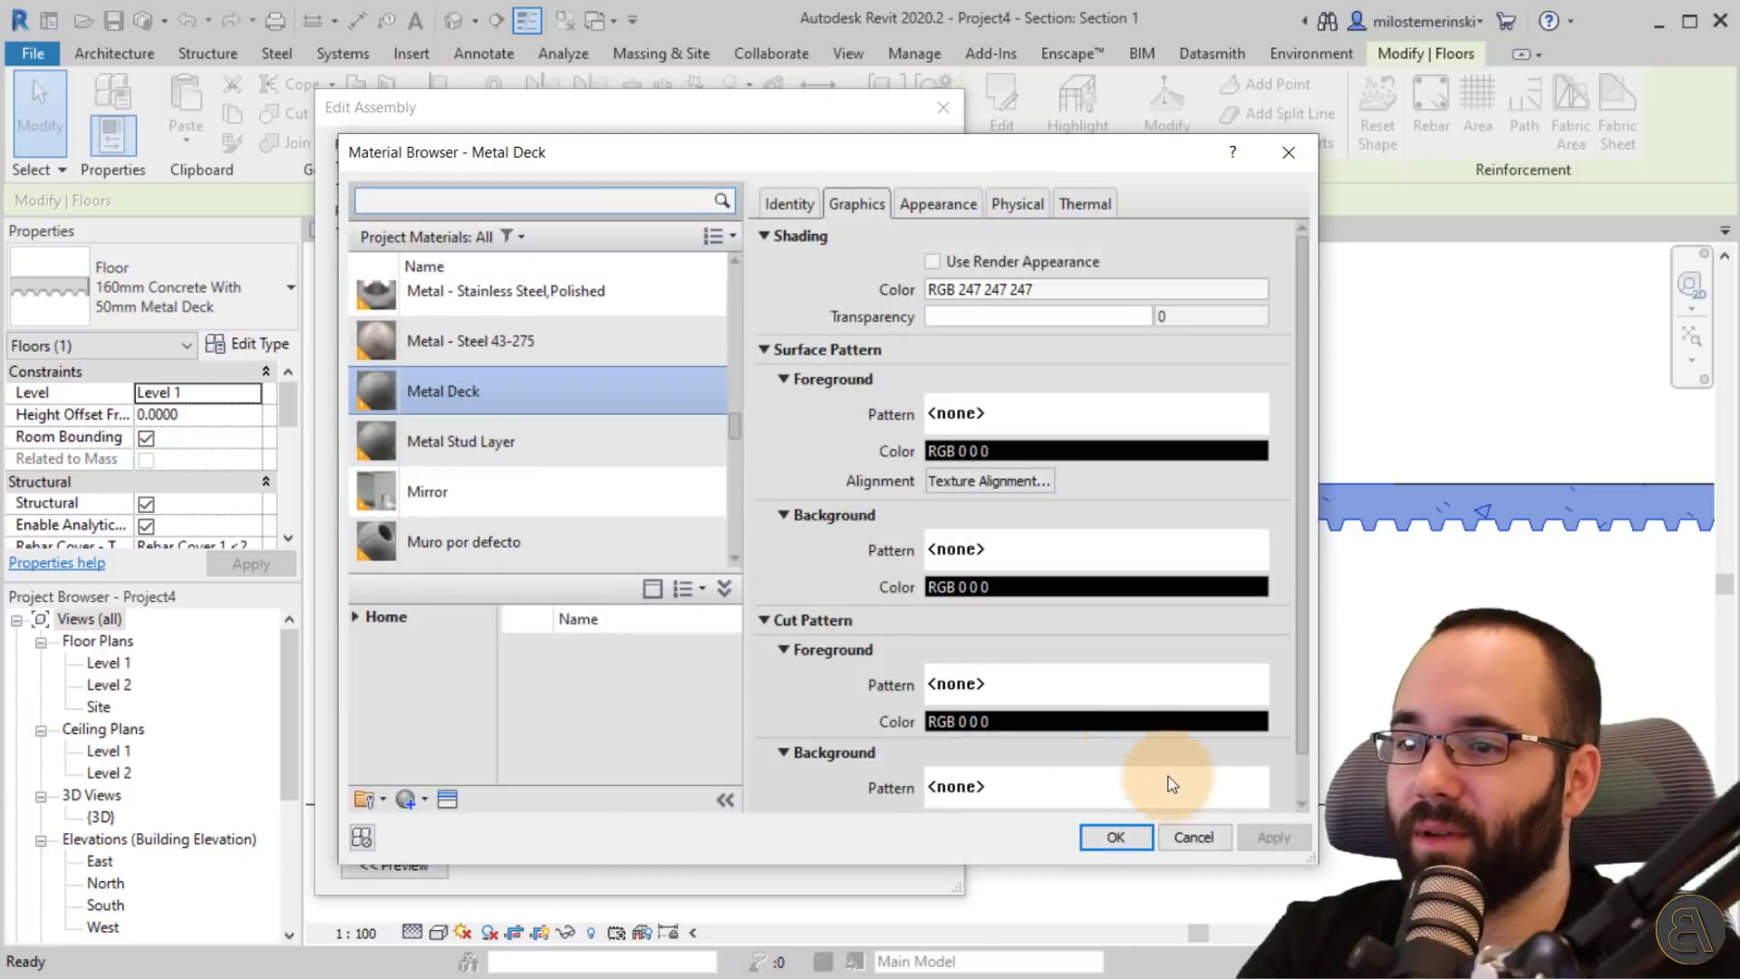
{"action": "left_click", "coordinate": [1192, 836]}
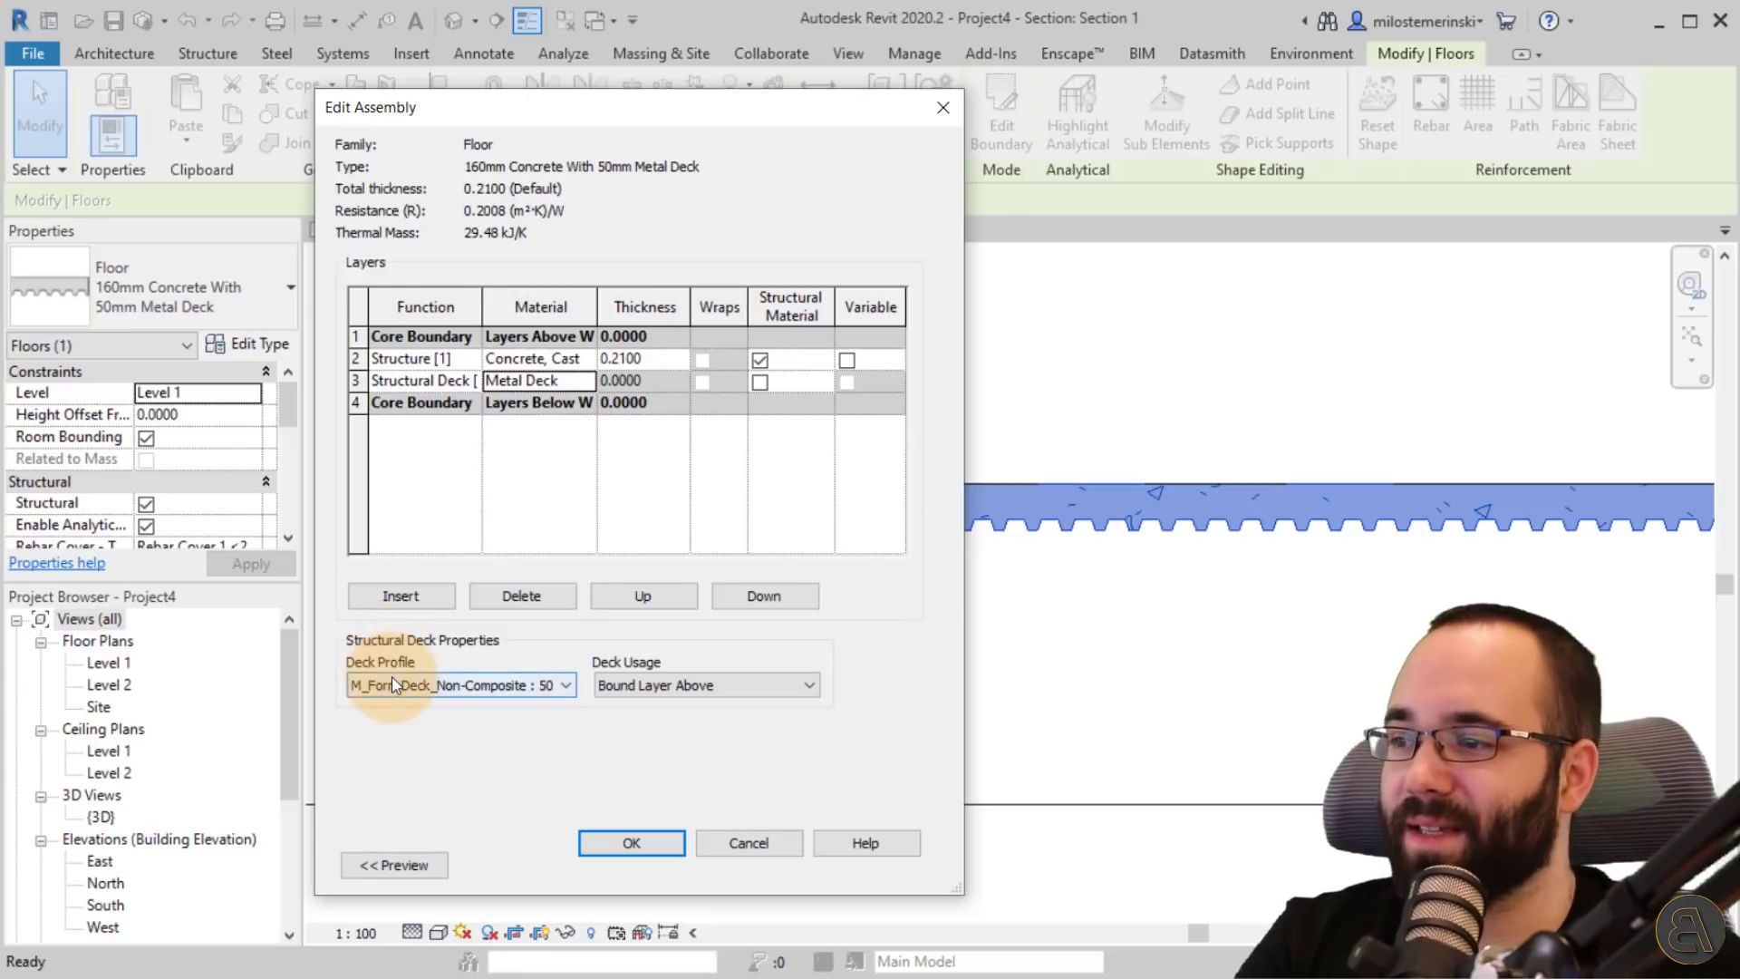
- Check the deck usage options and show the section preview beside the floor's layer assembly
{"action": "left_click", "coordinate": [631, 693]}
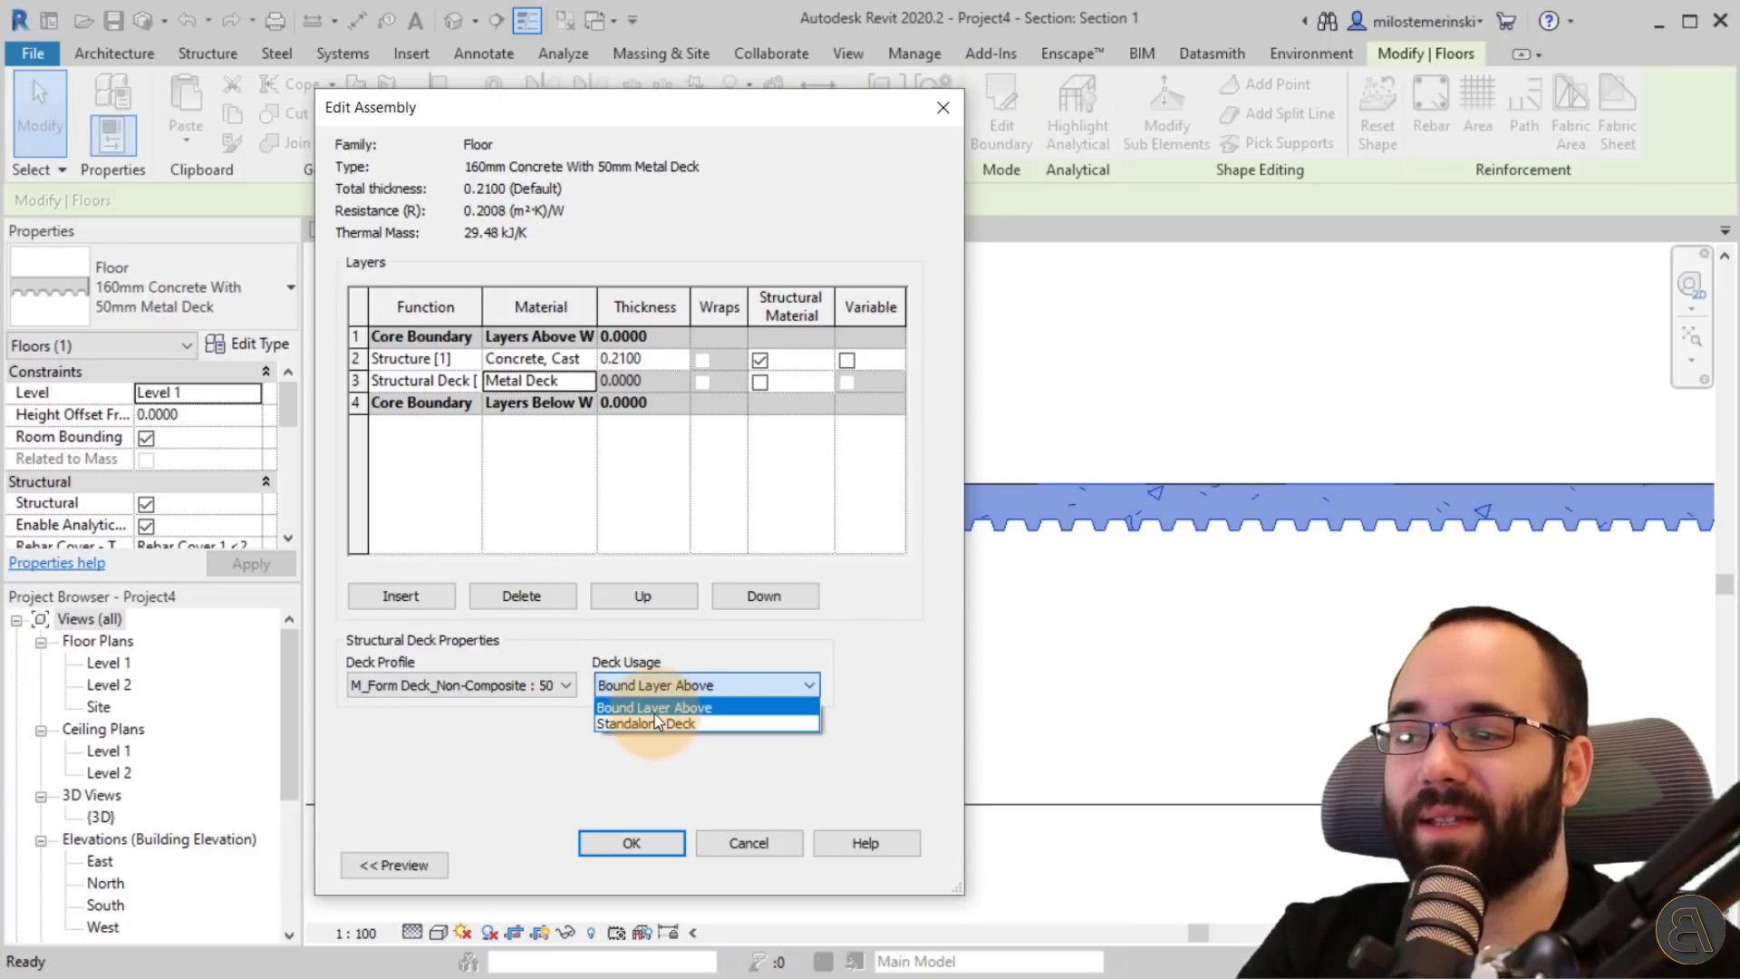
{"action": "left_click", "coordinate": [598, 107]}
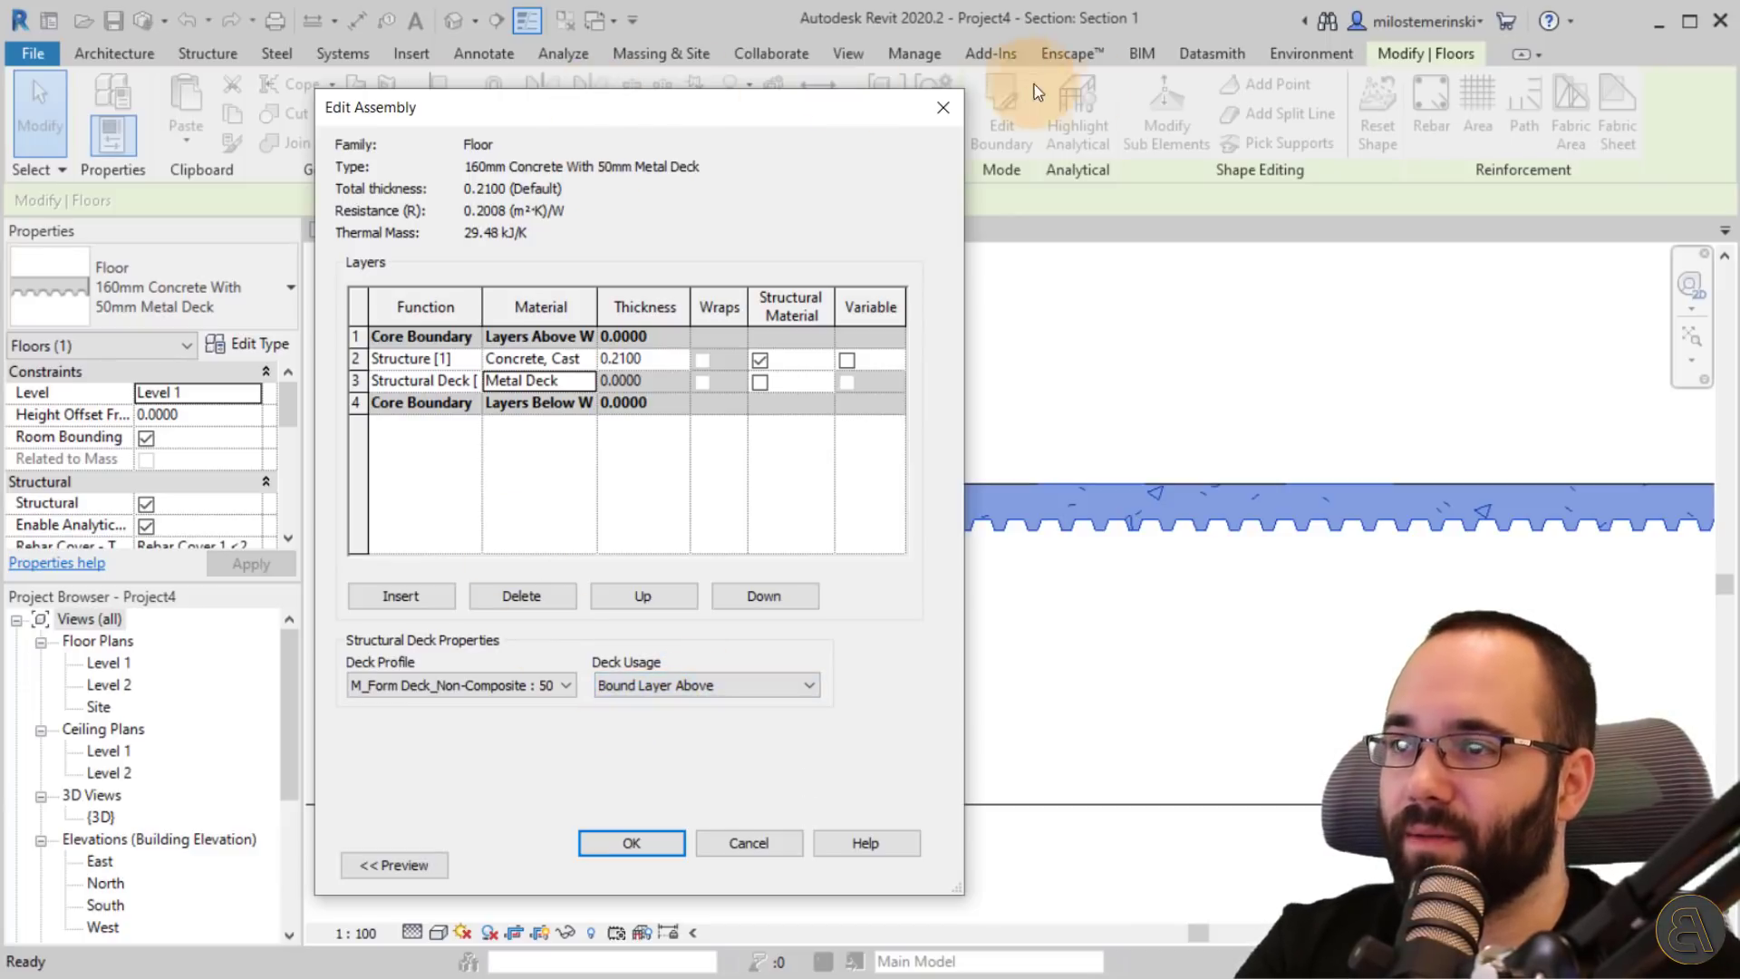
{"action": "left_click_drag", "start_coordinate": [743, 112], "coordinate": [1383, 85]}
{"action": "left_click", "coordinate": [1003, 833]}
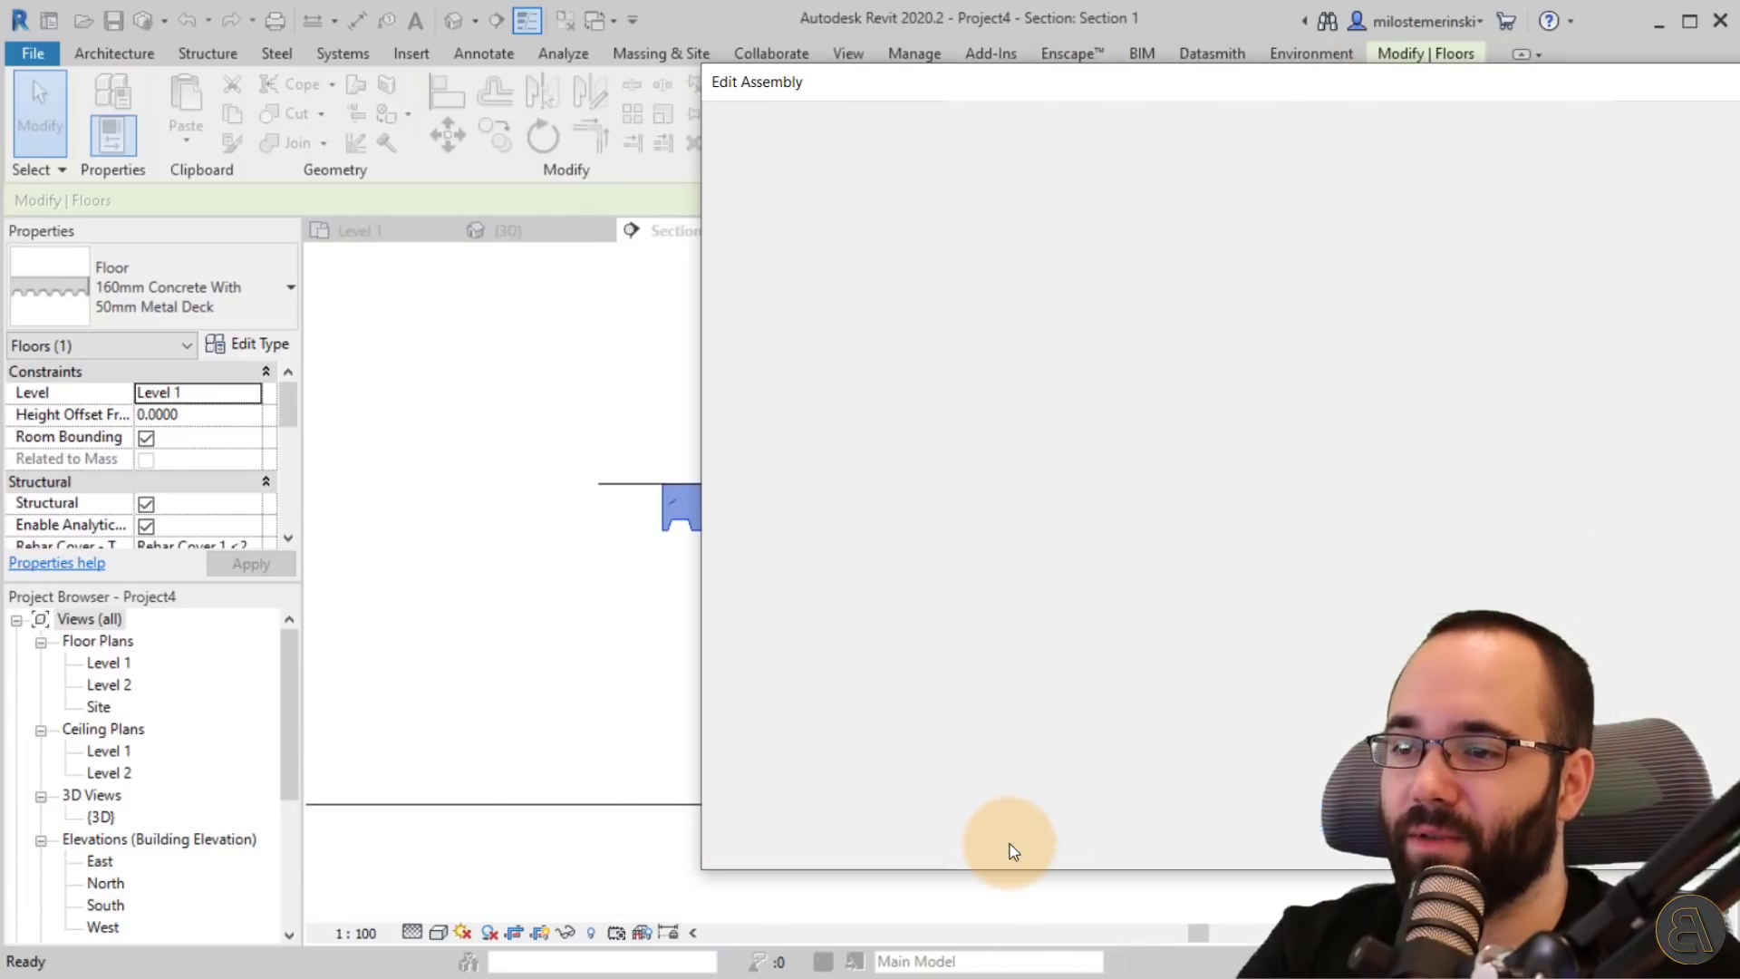
{"action": "left_click_drag", "start_coordinate": [1267, 73], "coordinate": [625, 72]}
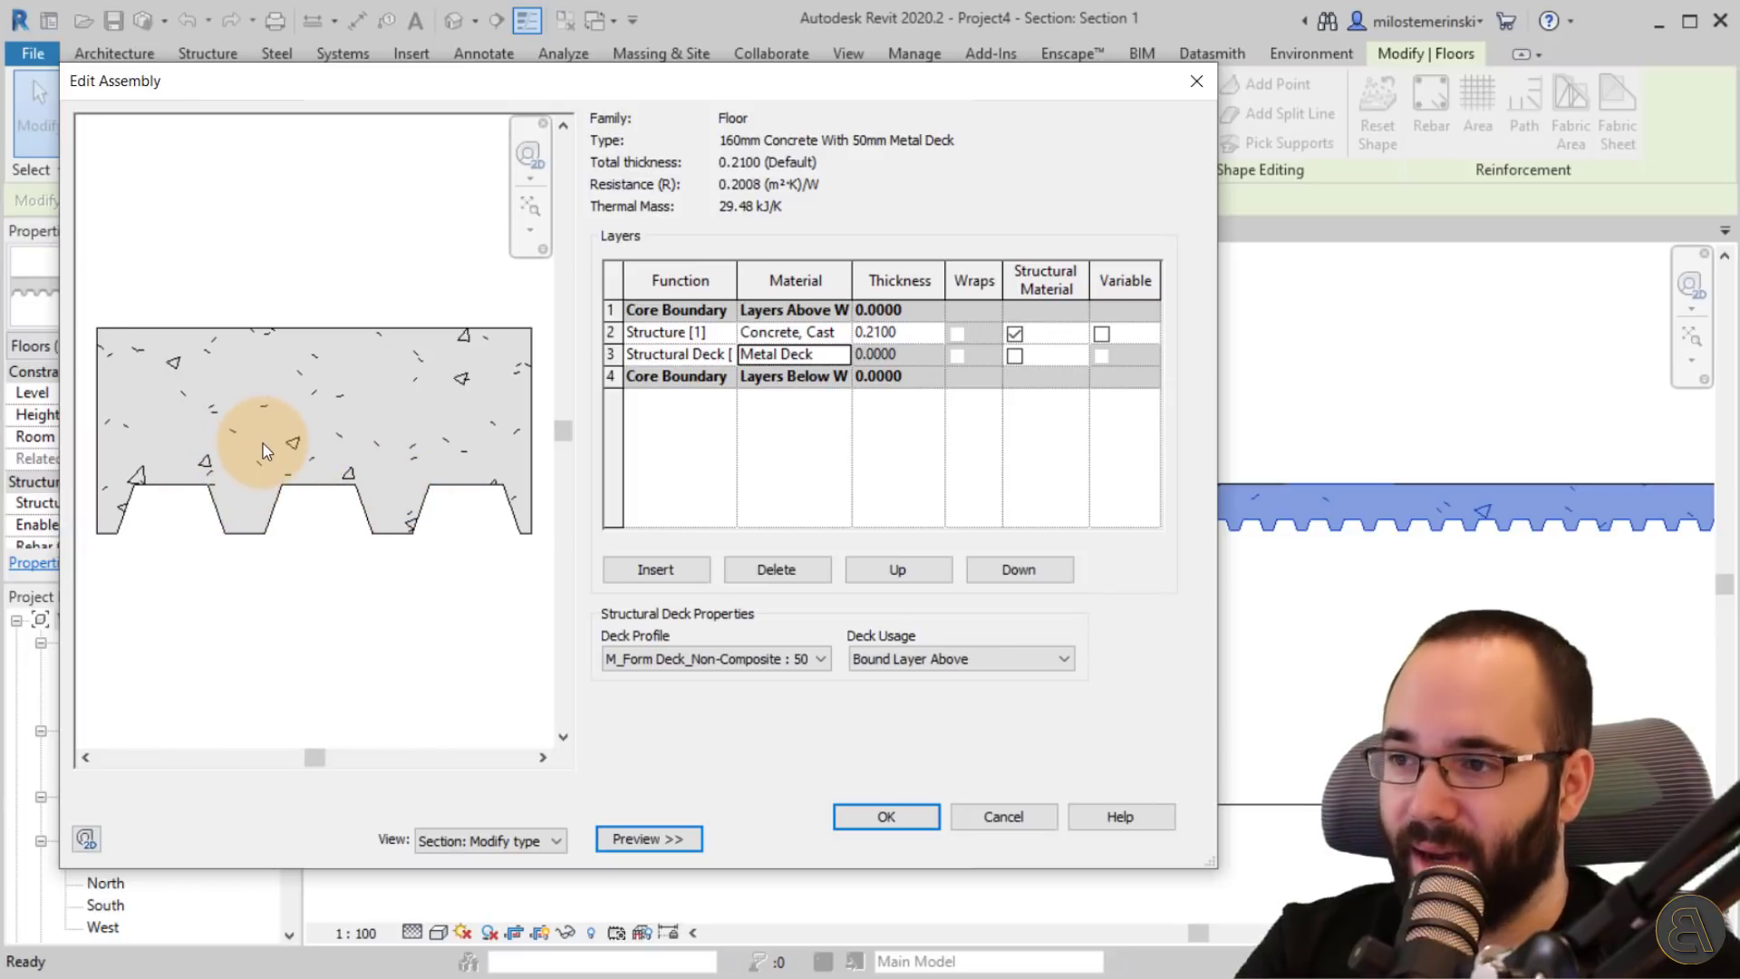
- Switch the structural deck layer's usage to Standalone Deck and back to Bound Layer Above
{"action": "left_click", "coordinate": [882, 662]}
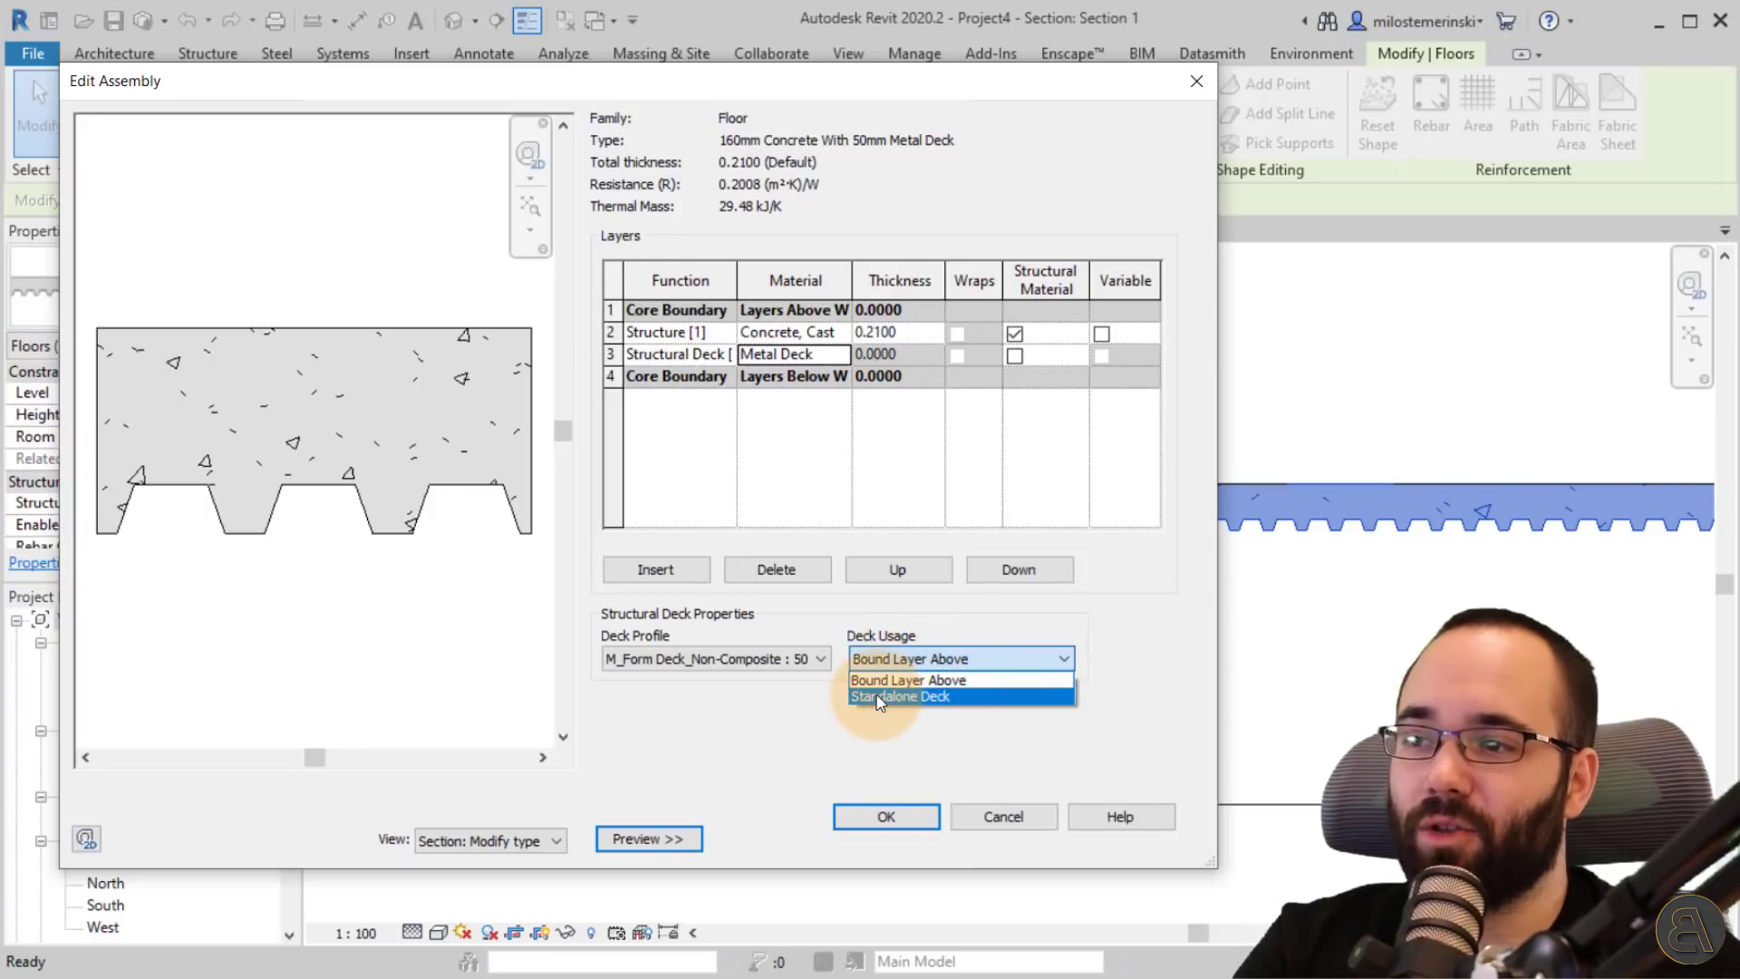
{"action": "left_click", "coordinate": [877, 694]}
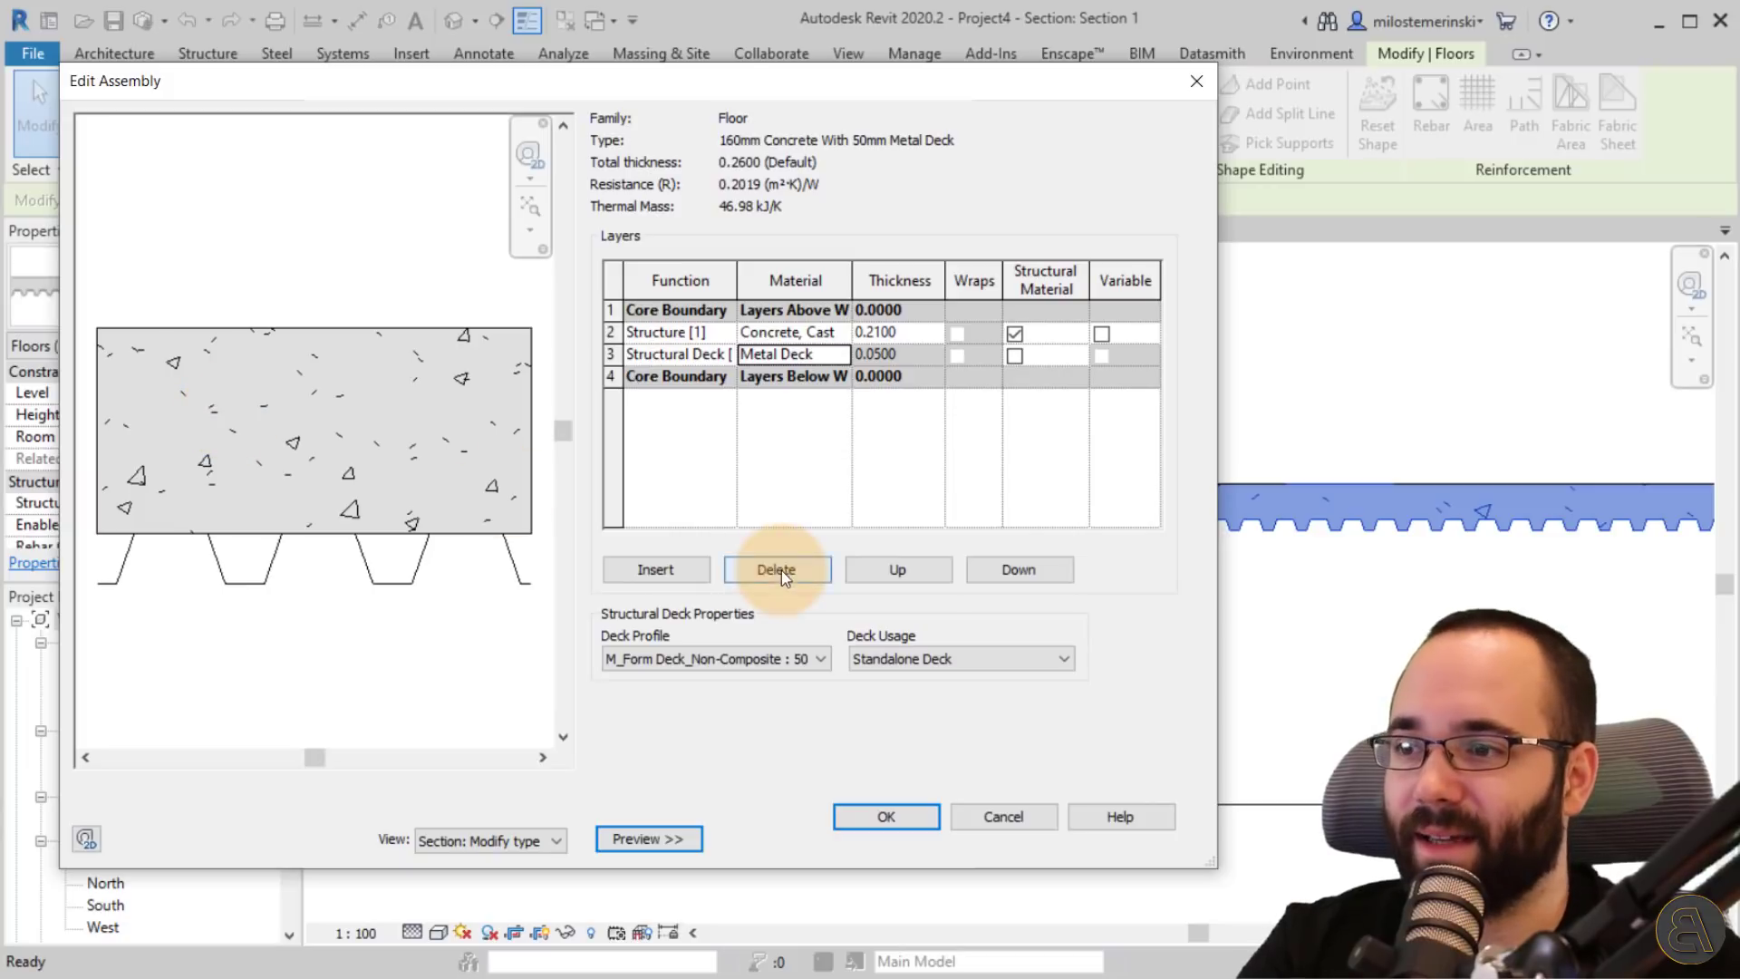
{"action": "left_click", "coordinate": [865, 661]}
{"action": "left_click", "coordinate": [897, 686]}
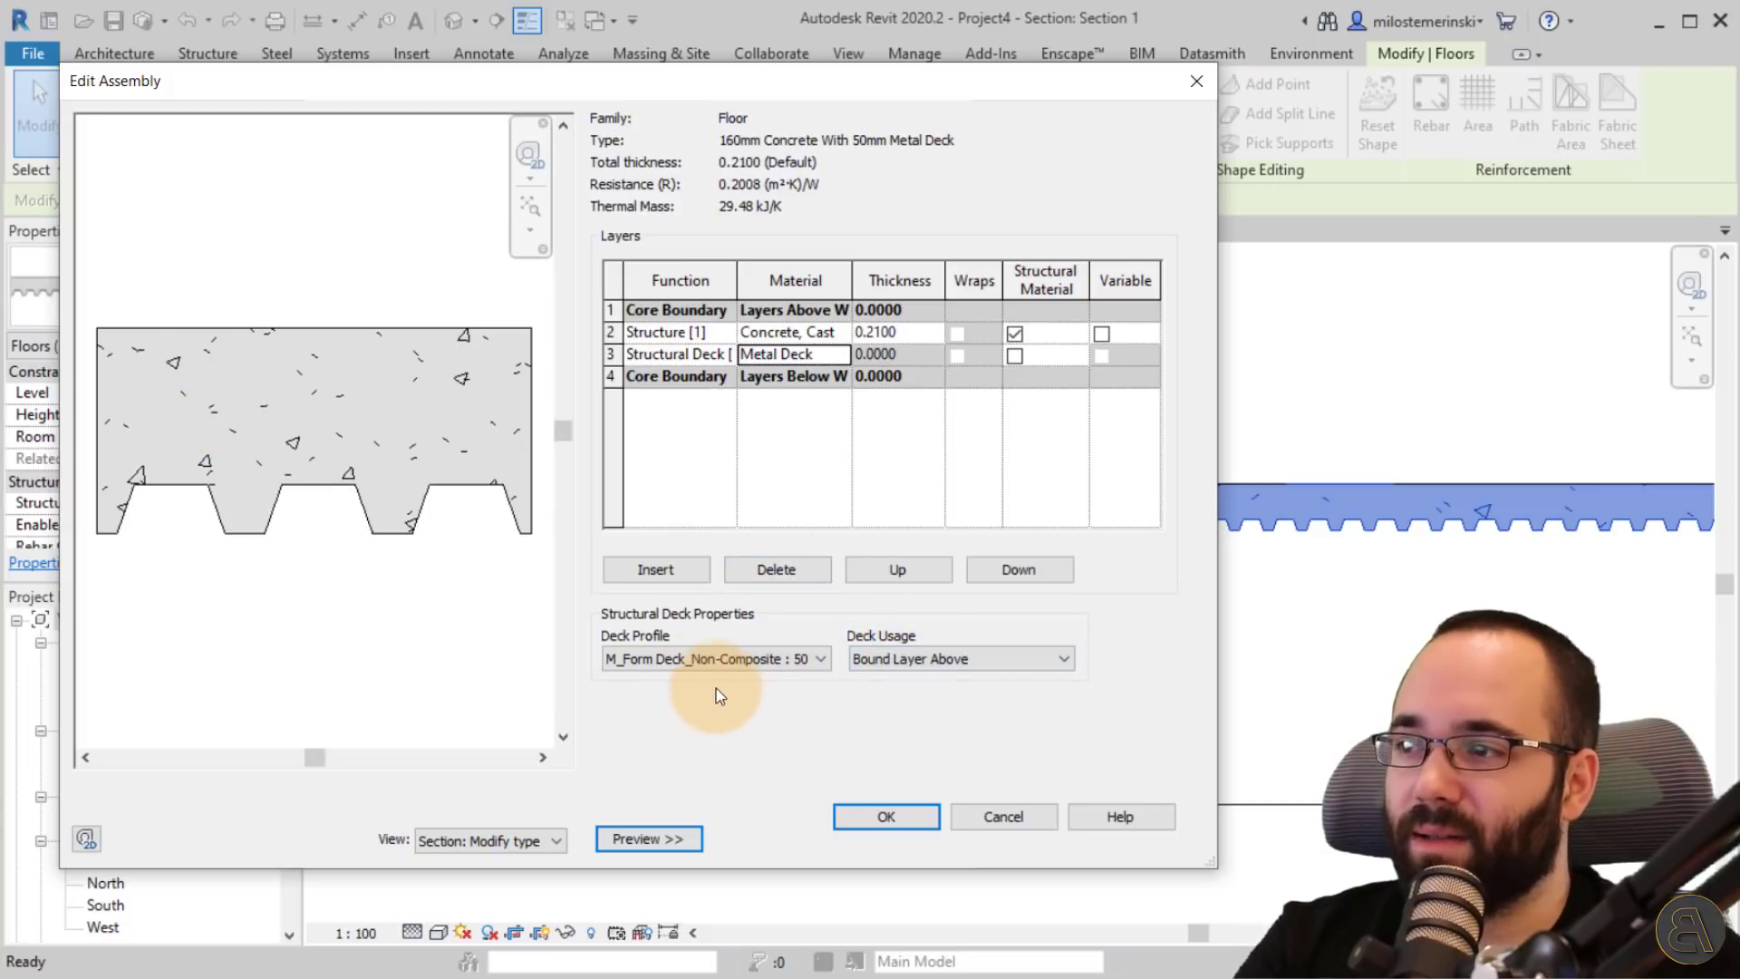
- Keep the M_Form Deck_Non-Composite : 50 x 150mm deck profile, accept the floor type's assembly and deselect the floor
{"action": "left_click", "coordinate": [685, 660]}
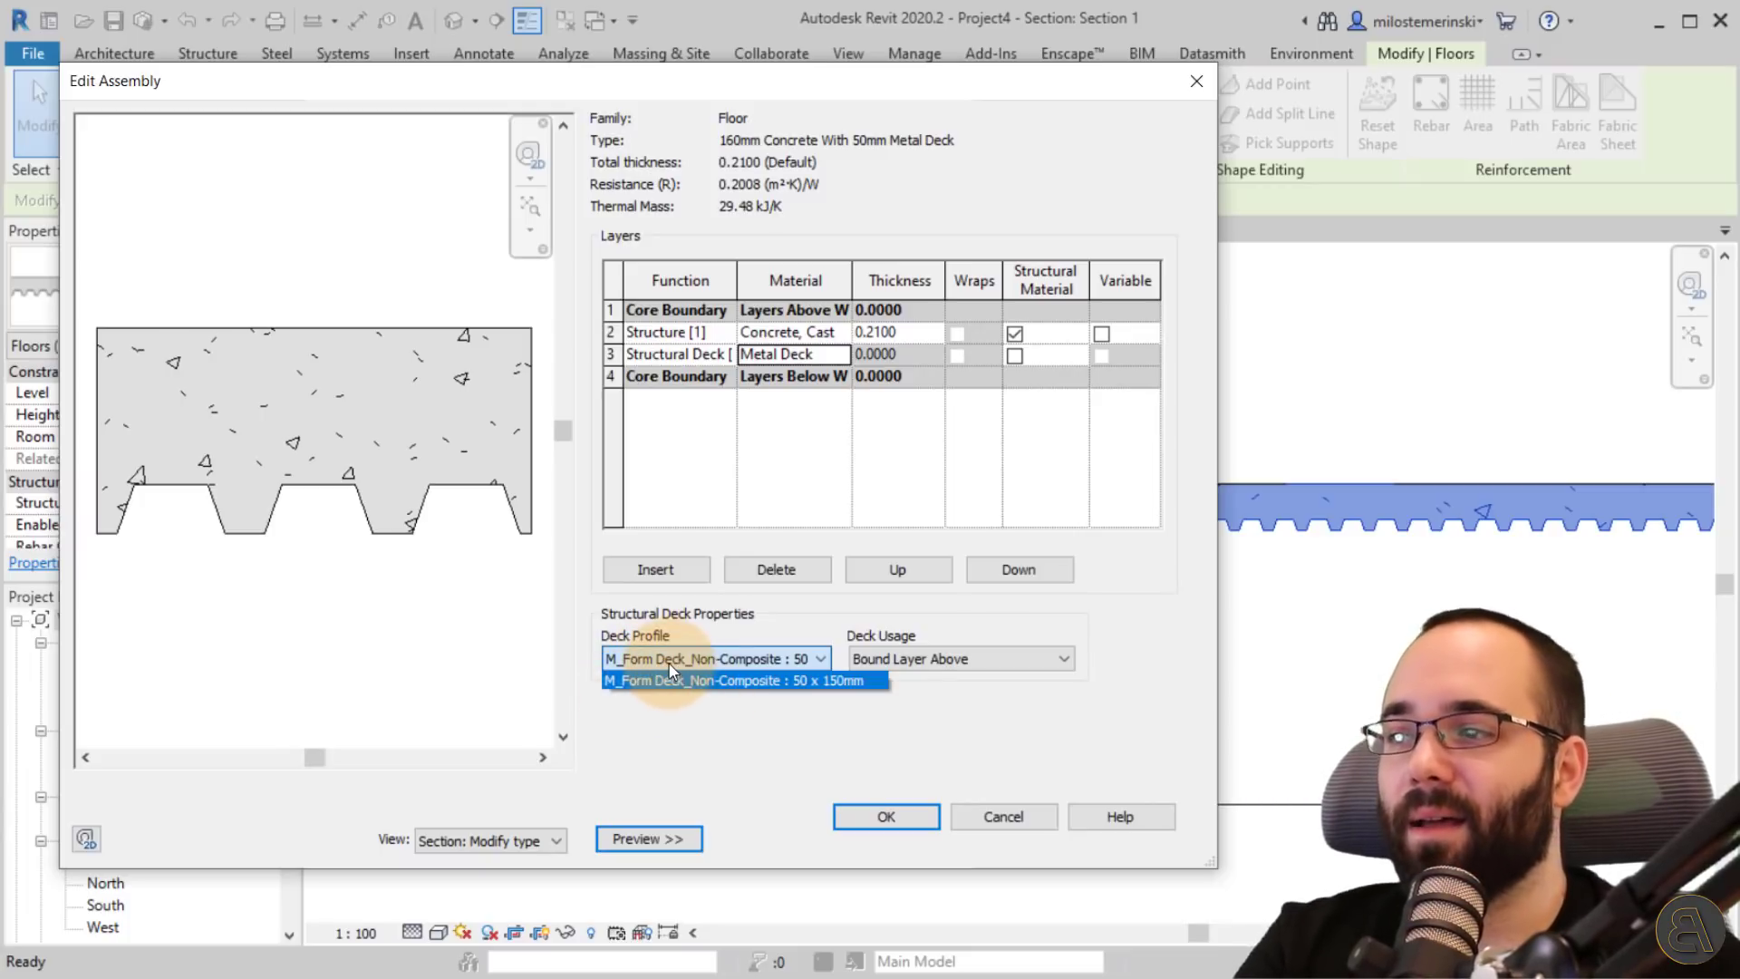
{"action": "left_click", "coordinate": [638, 679]}
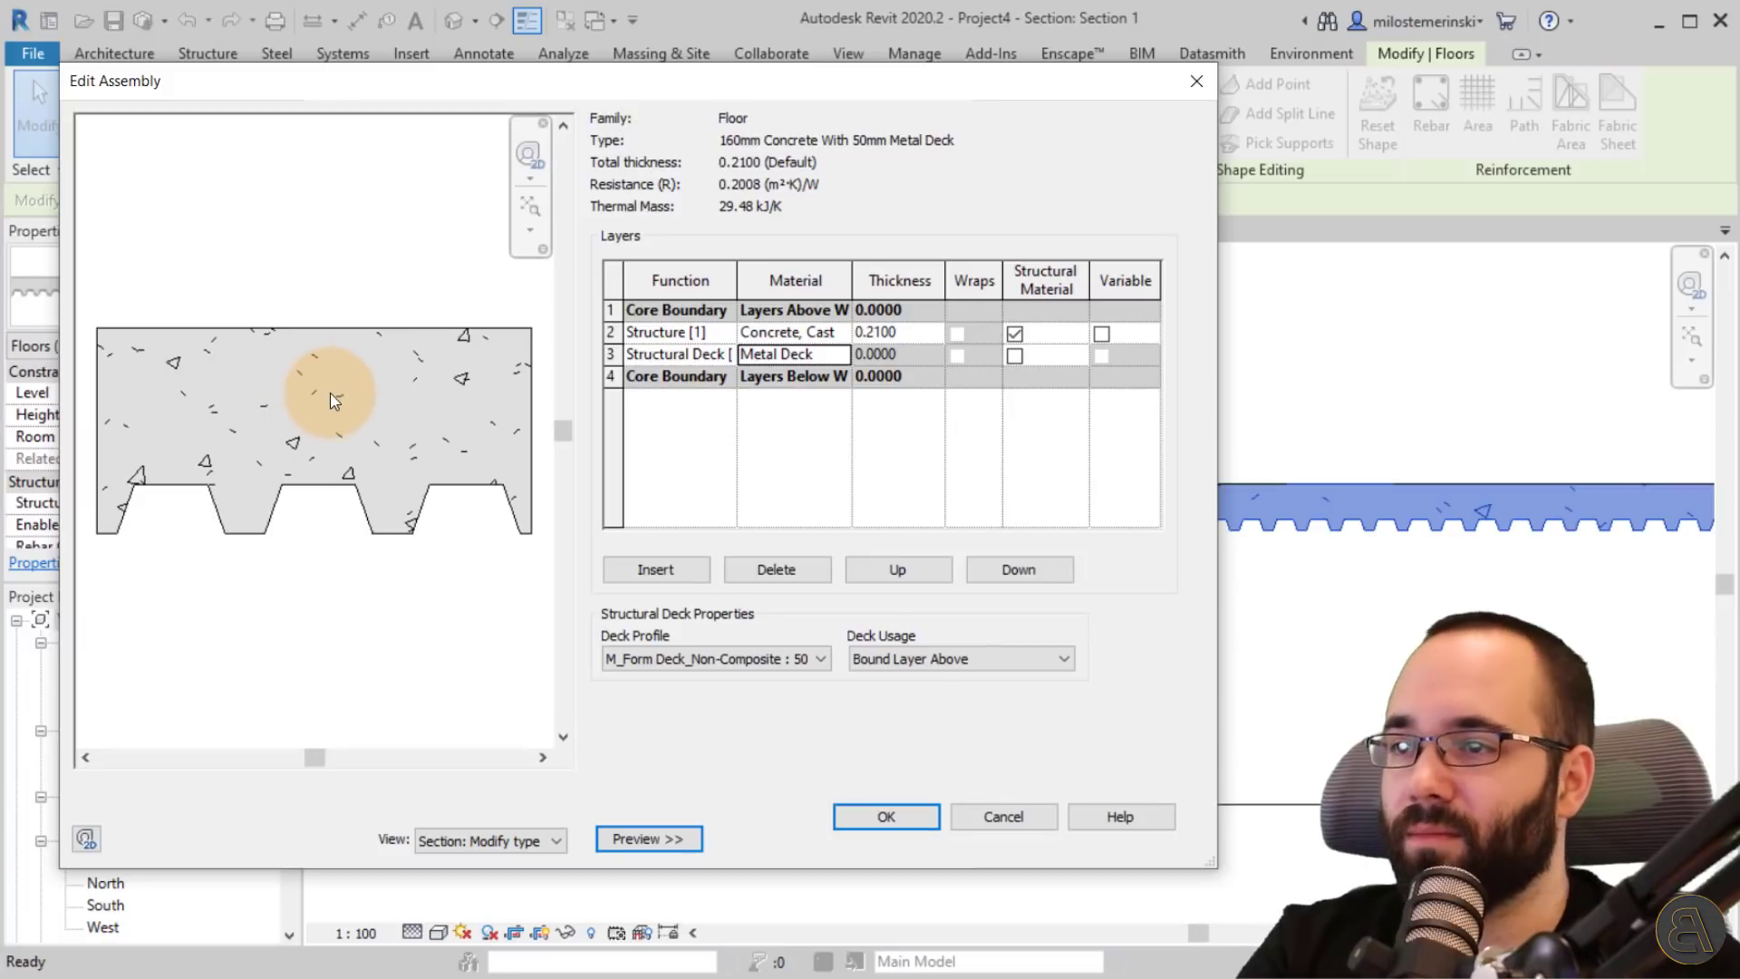
{"action": "left_click", "coordinate": [915, 820]}
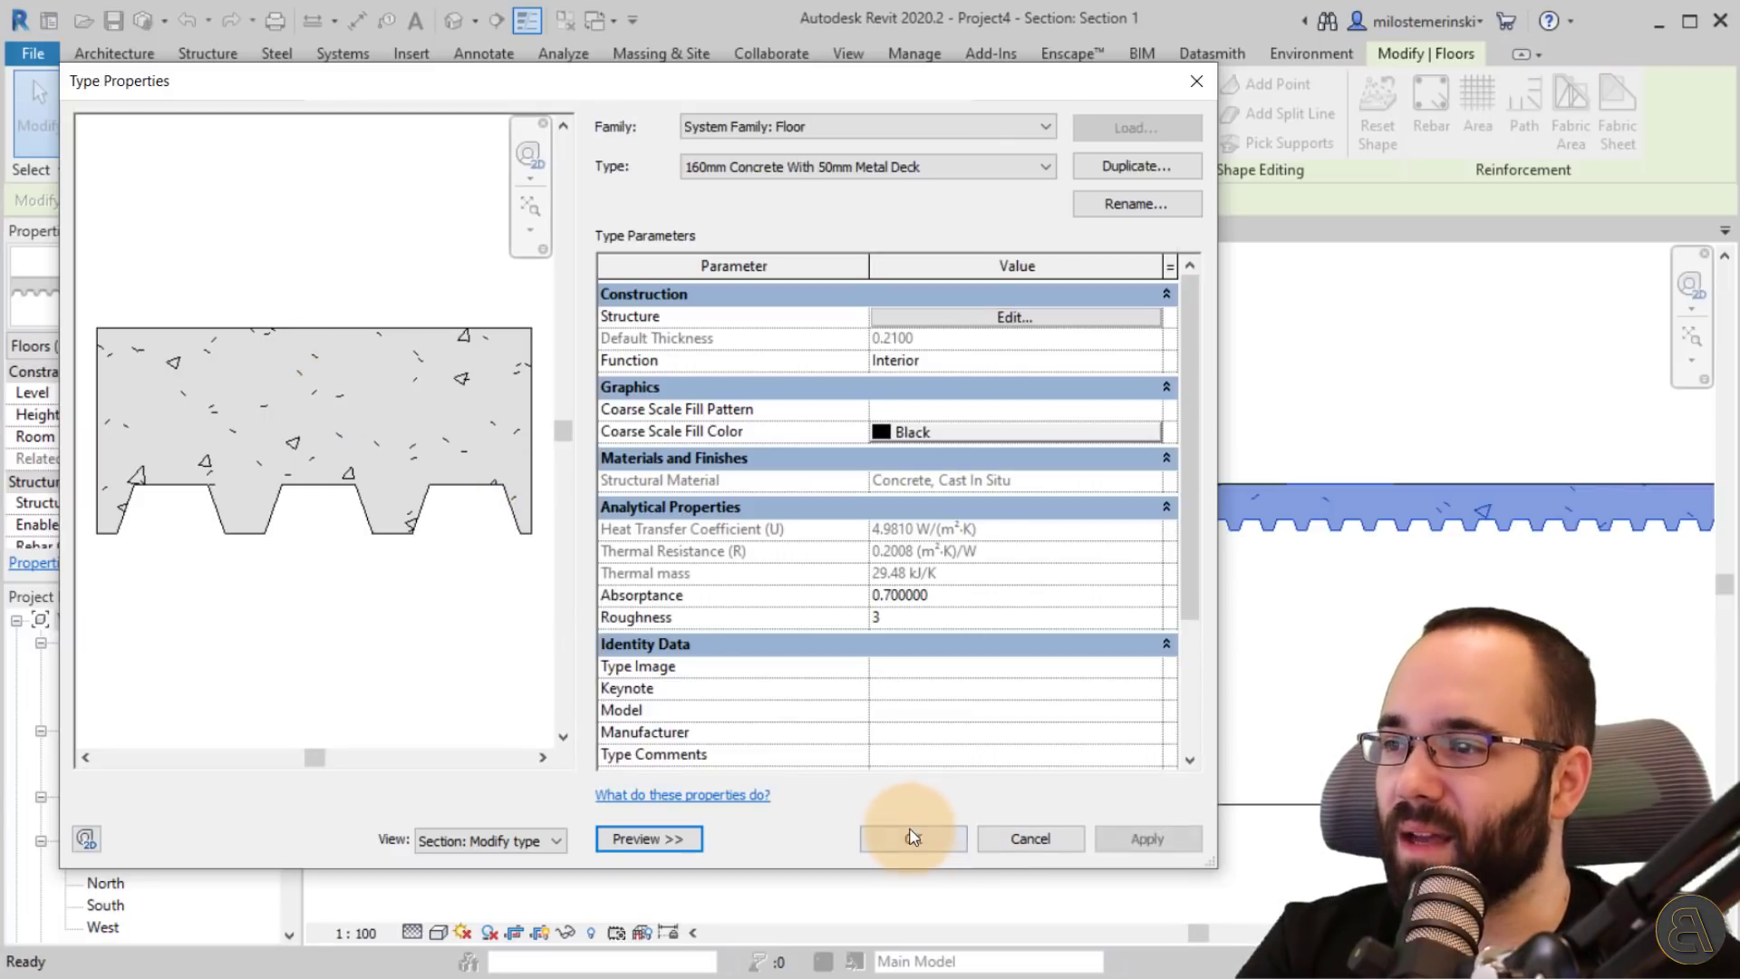
{"action": "left_click", "coordinate": [1146, 838]}
{"action": "left_click", "coordinate": [917, 838]}
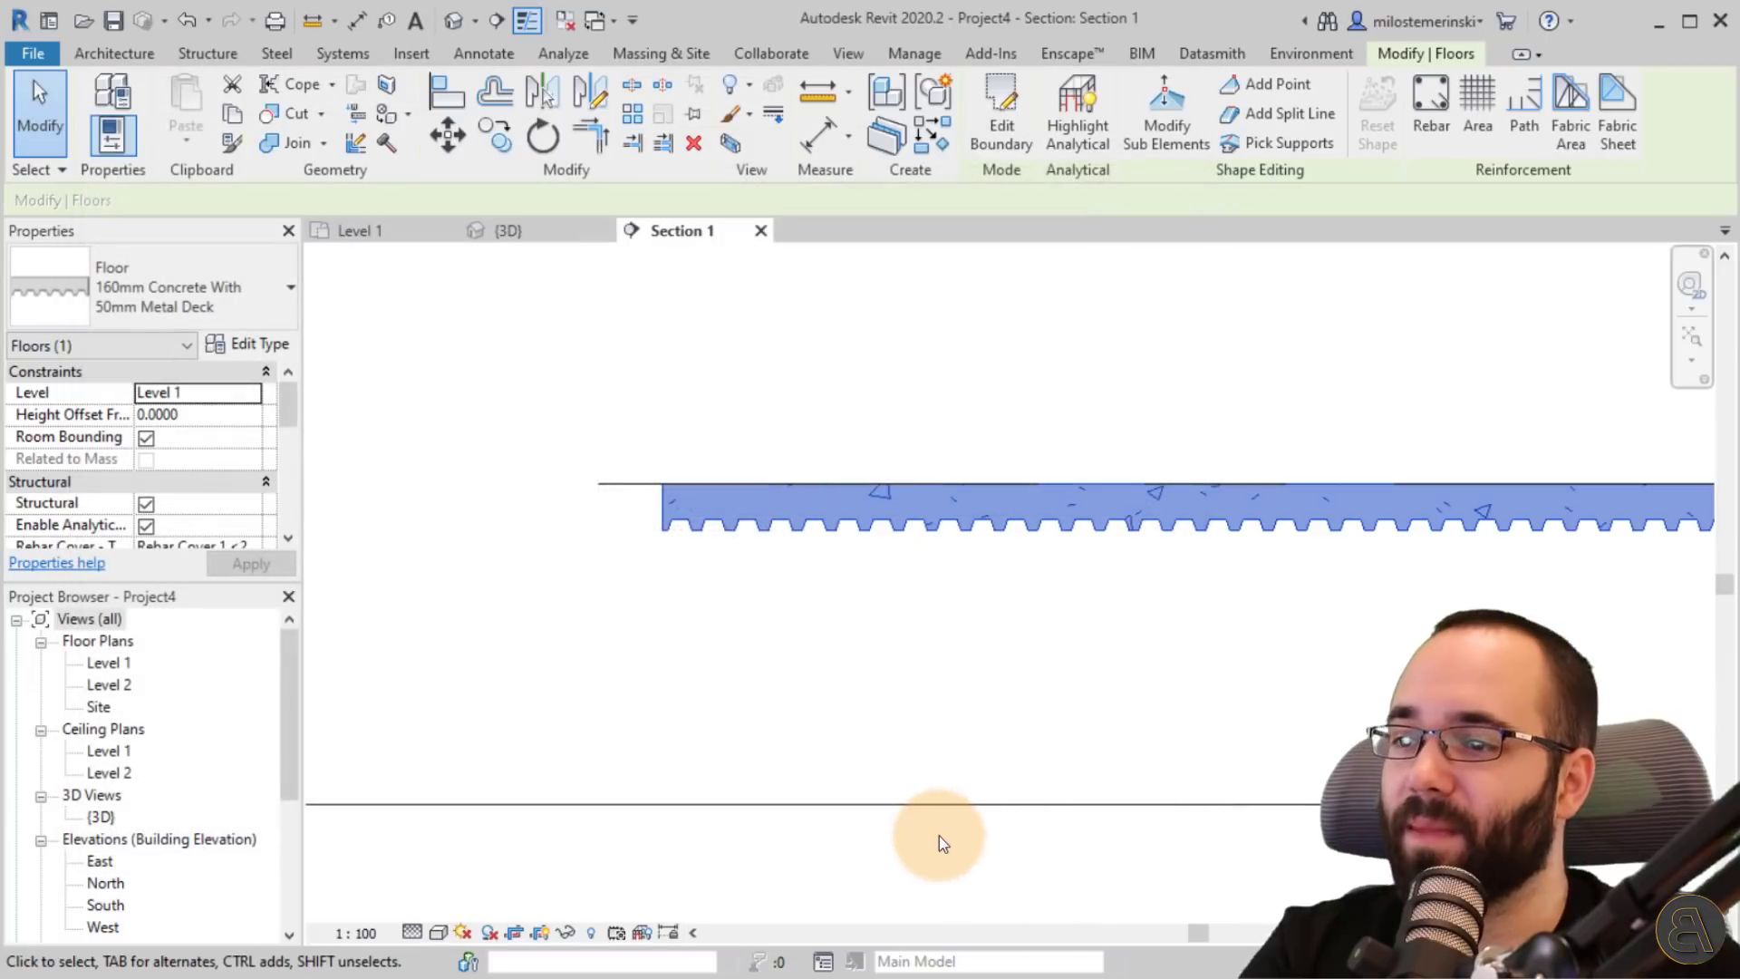
{"action": "left_click", "coordinate": [939, 835]}
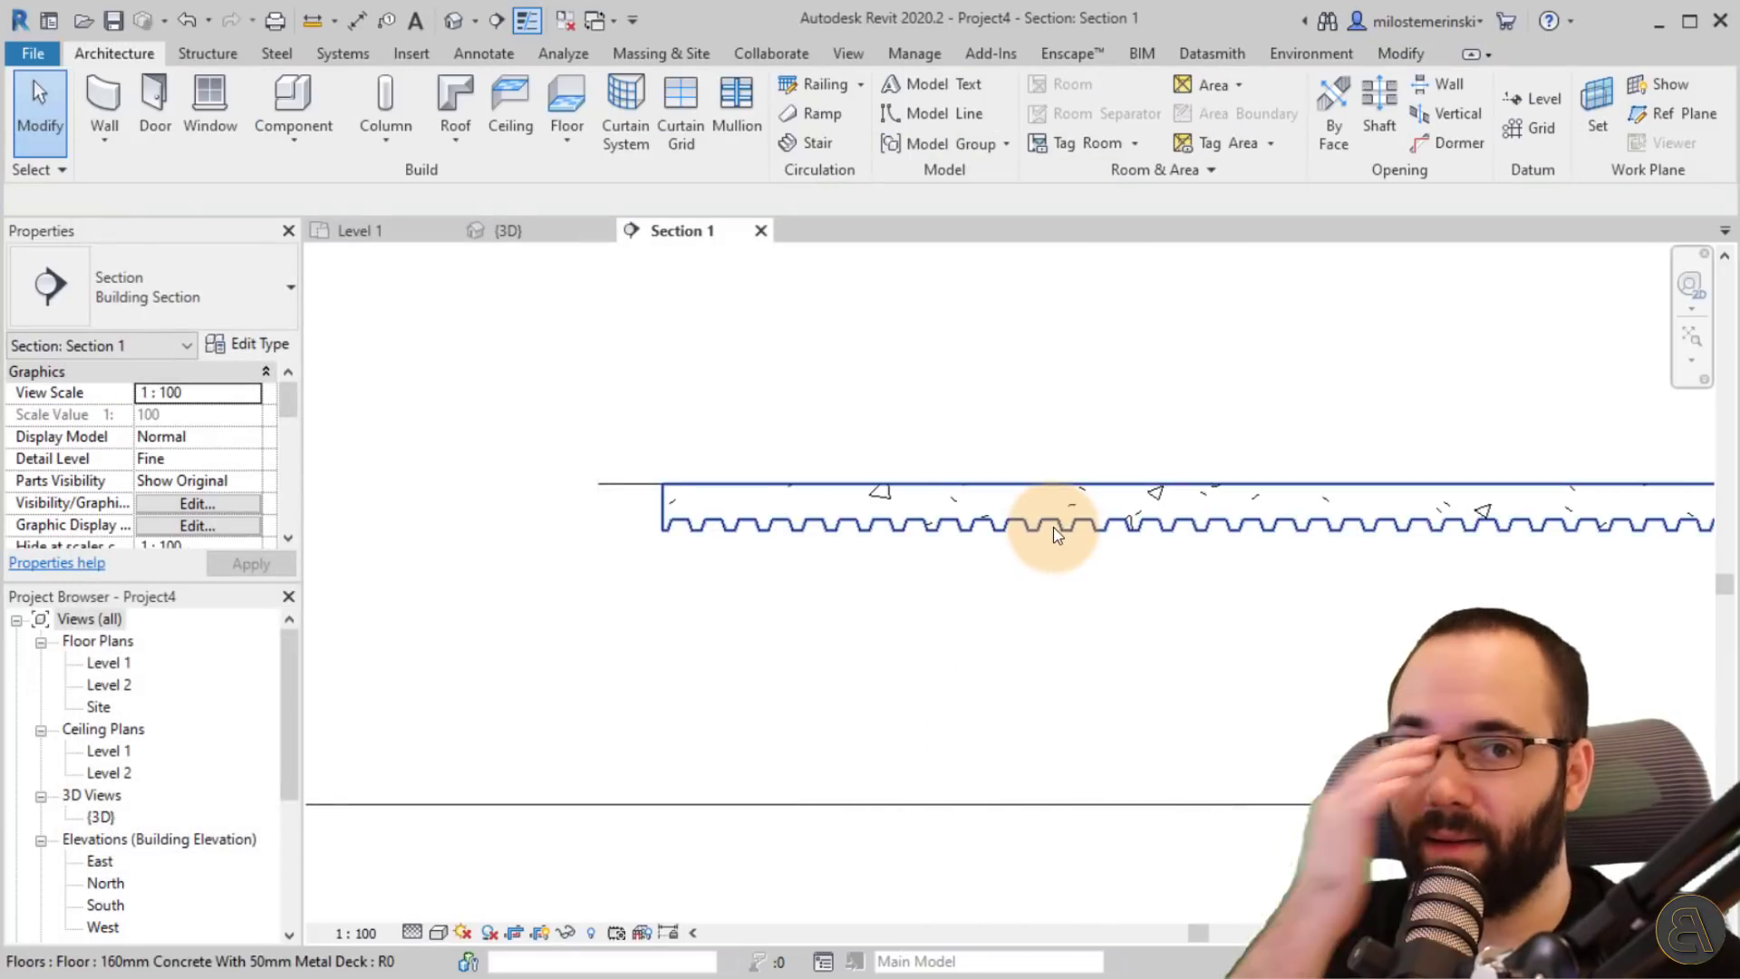
{"action": "middle_click_drag", "start_coordinate": [1055, 568], "coordinate": [1021, 550]}
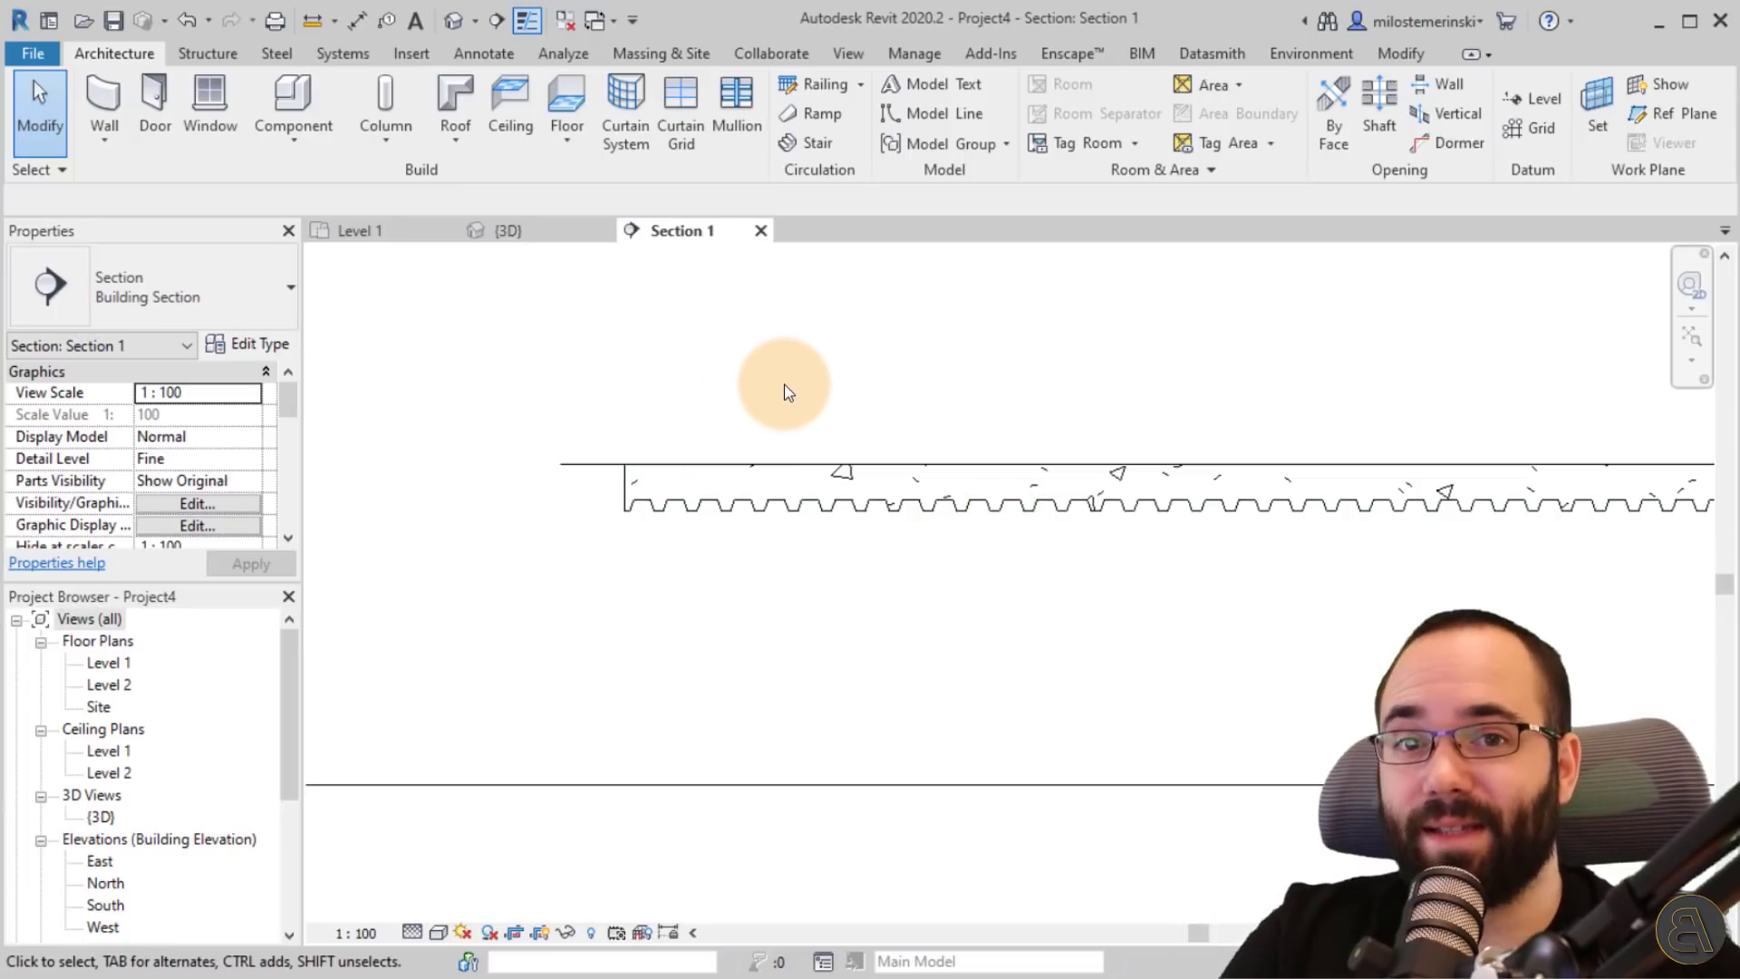
- Open the Level 1 floor plan and start sketching a structural beam system
{"action": "left_click", "coordinate": [385, 230]}
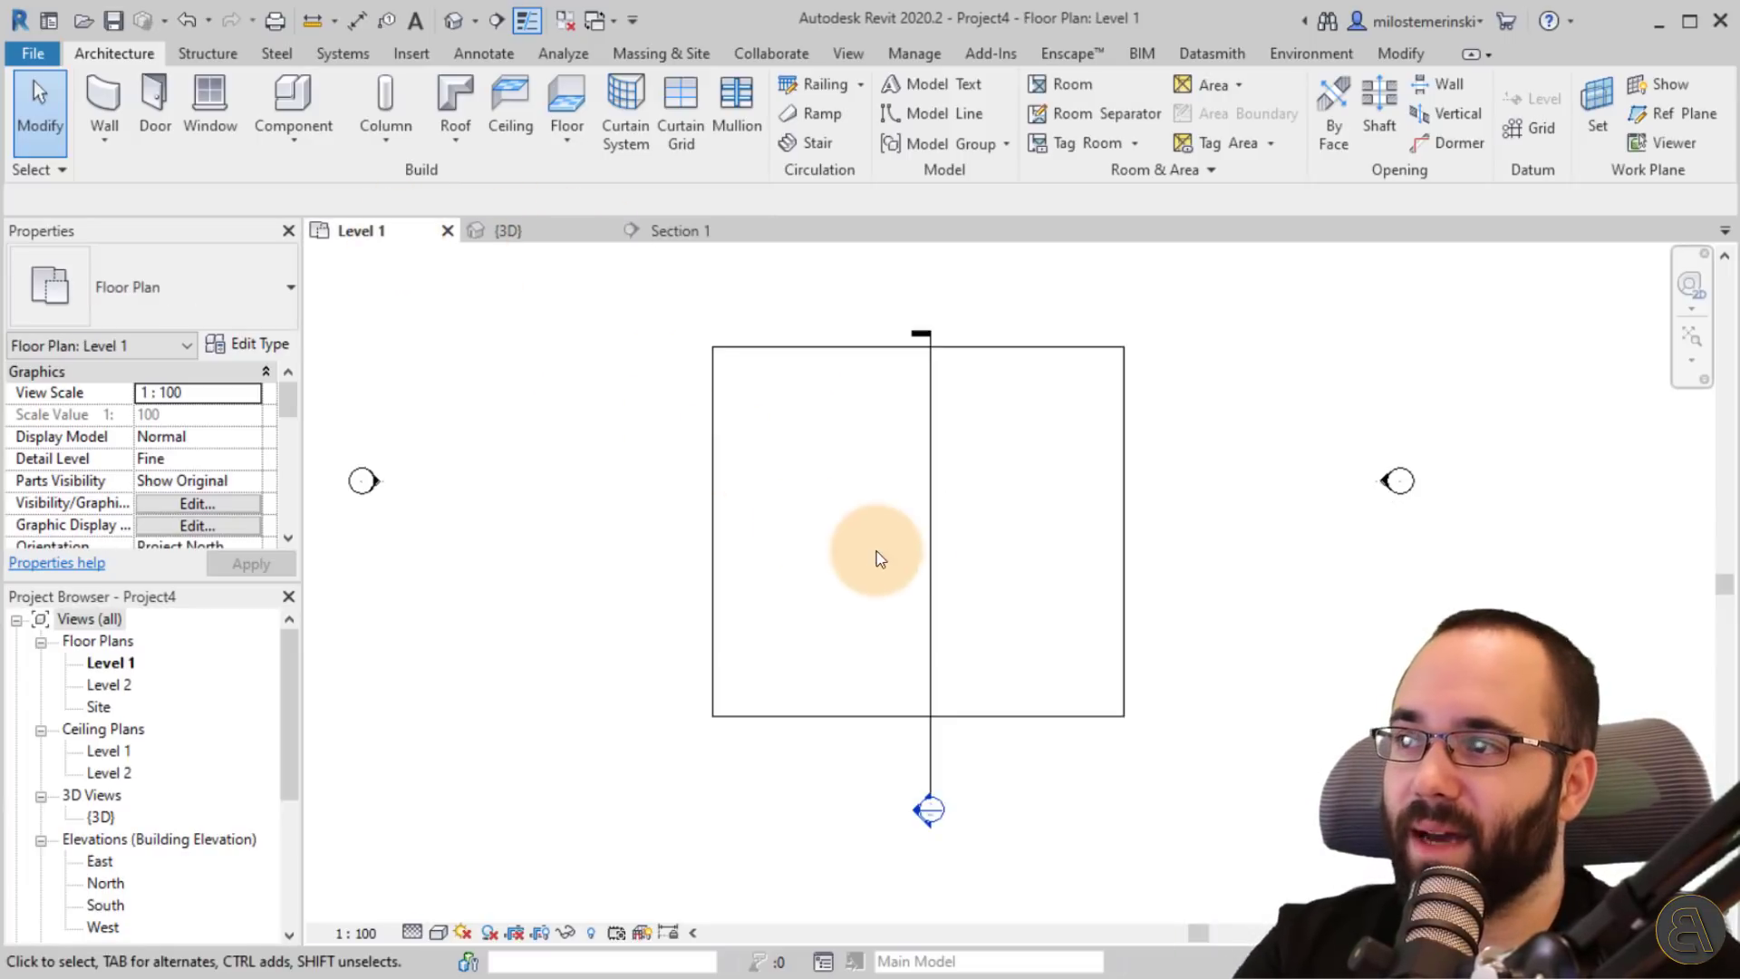
{"action": "middle_click_drag", "start_coordinate": [904, 497], "coordinate": [855, 540]}
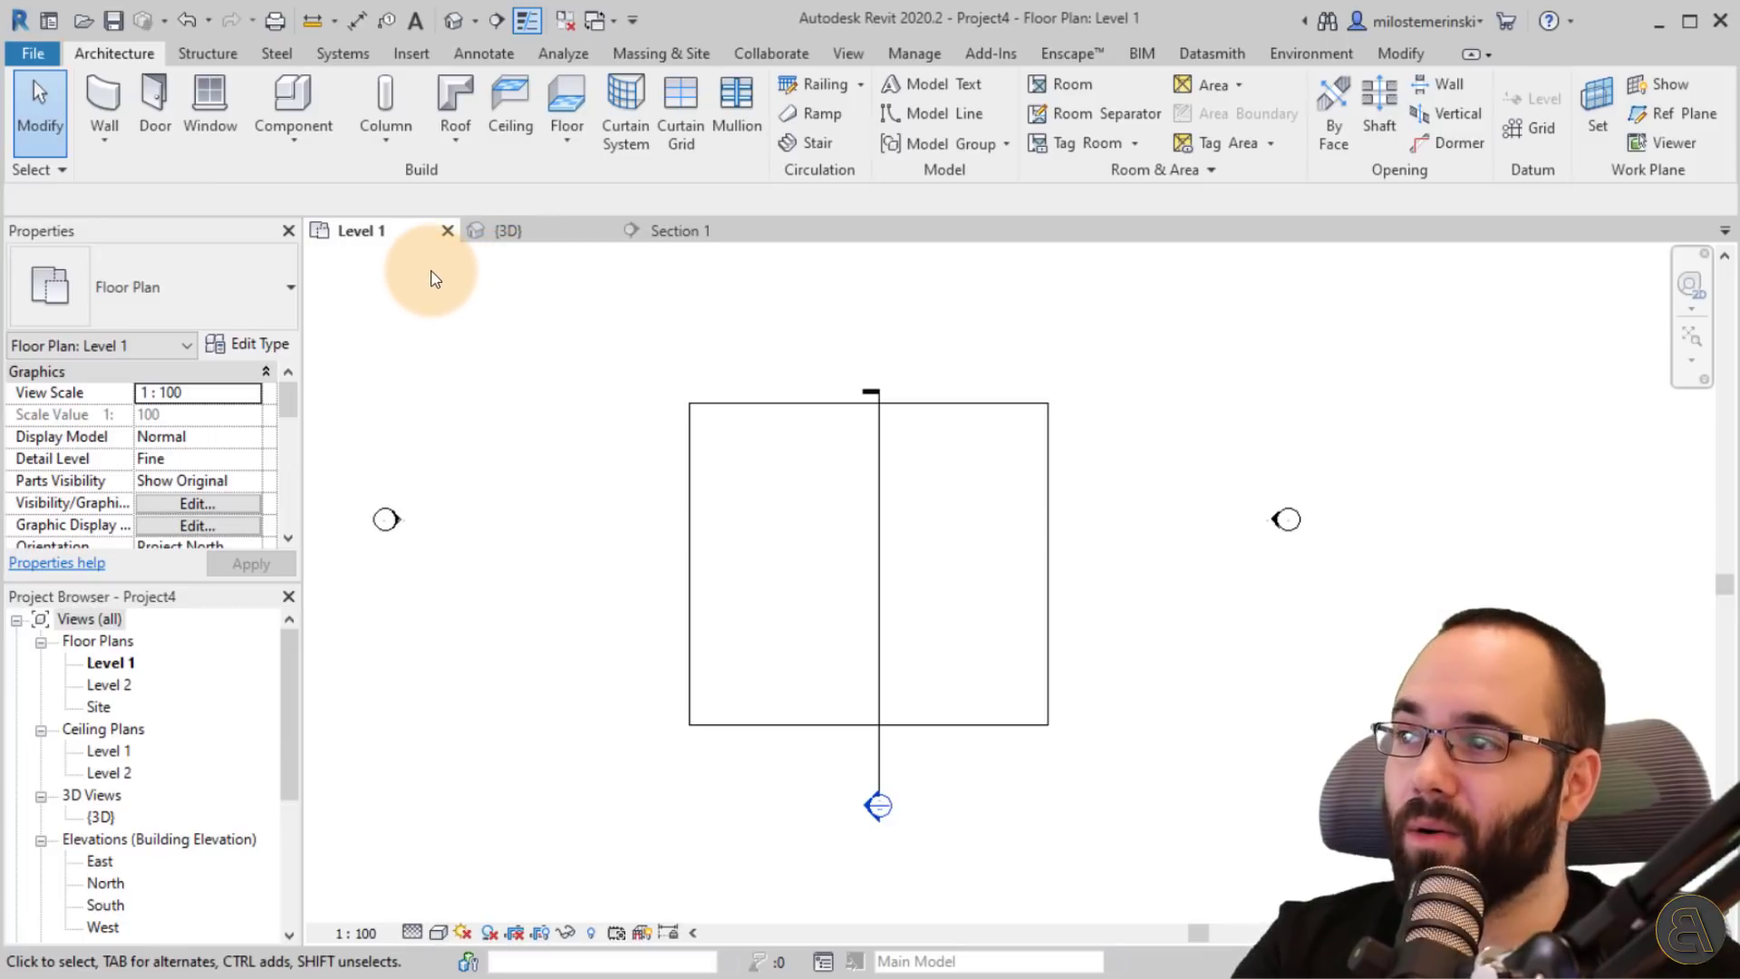
{"action": "left_click", "coordinate": [207, 54]}
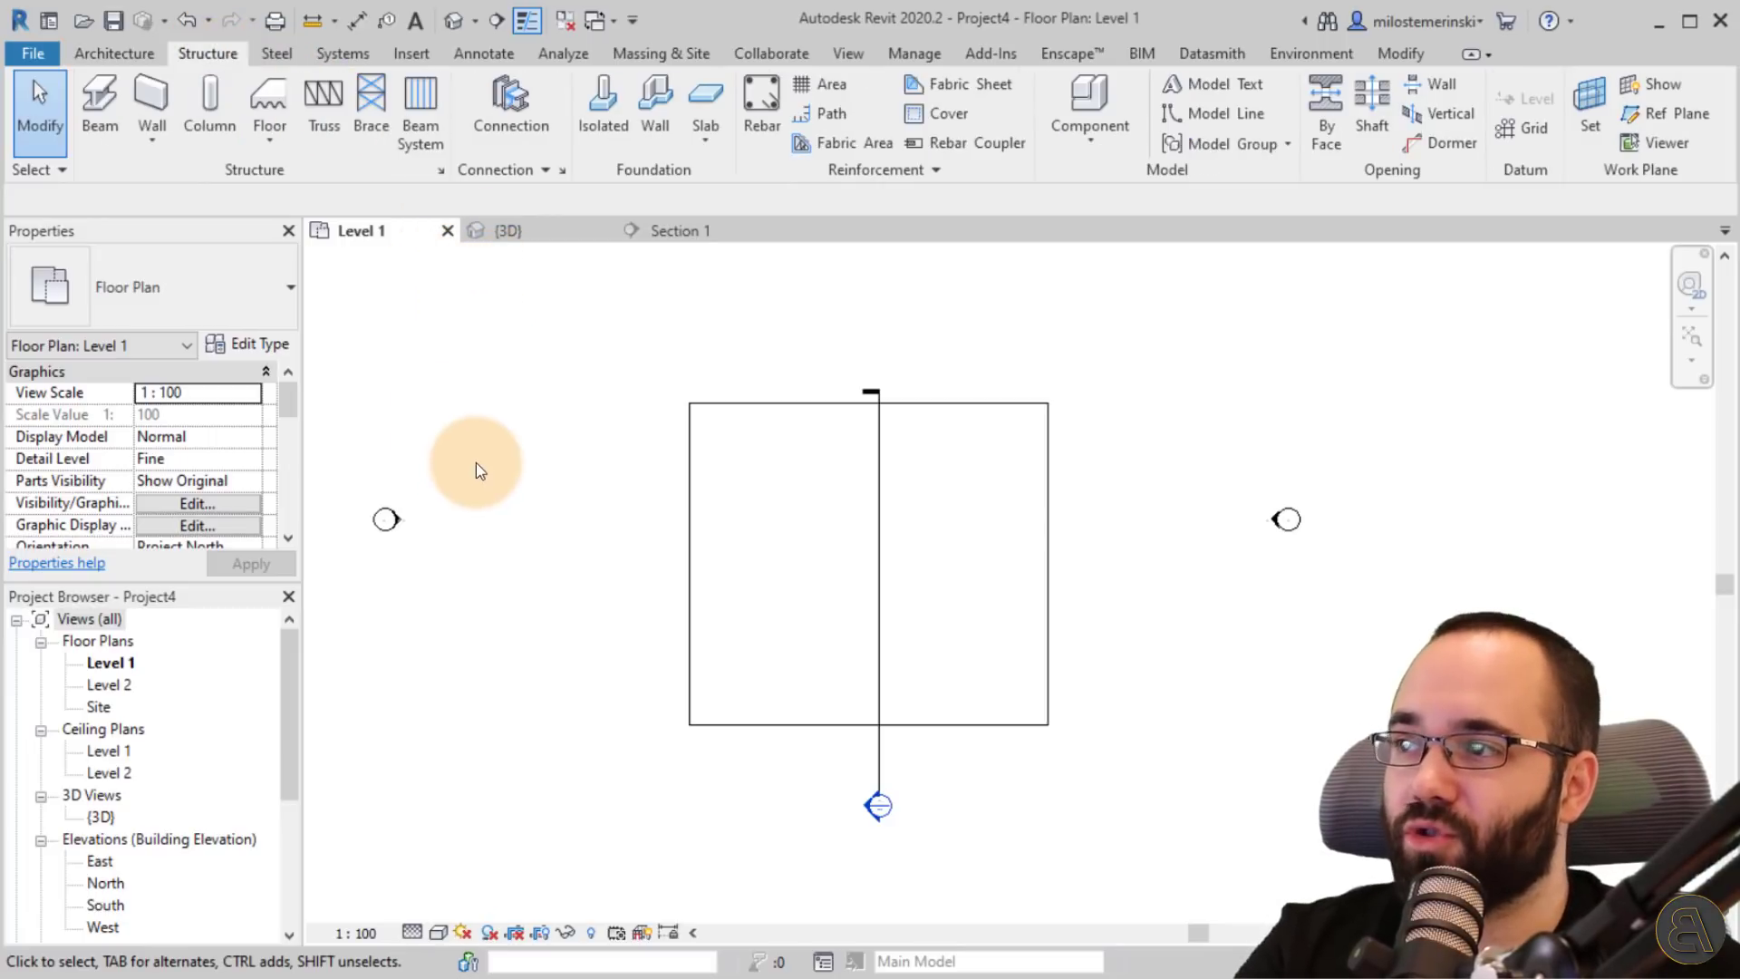
{"action": "left_click", "coordinate": [426, 151]}
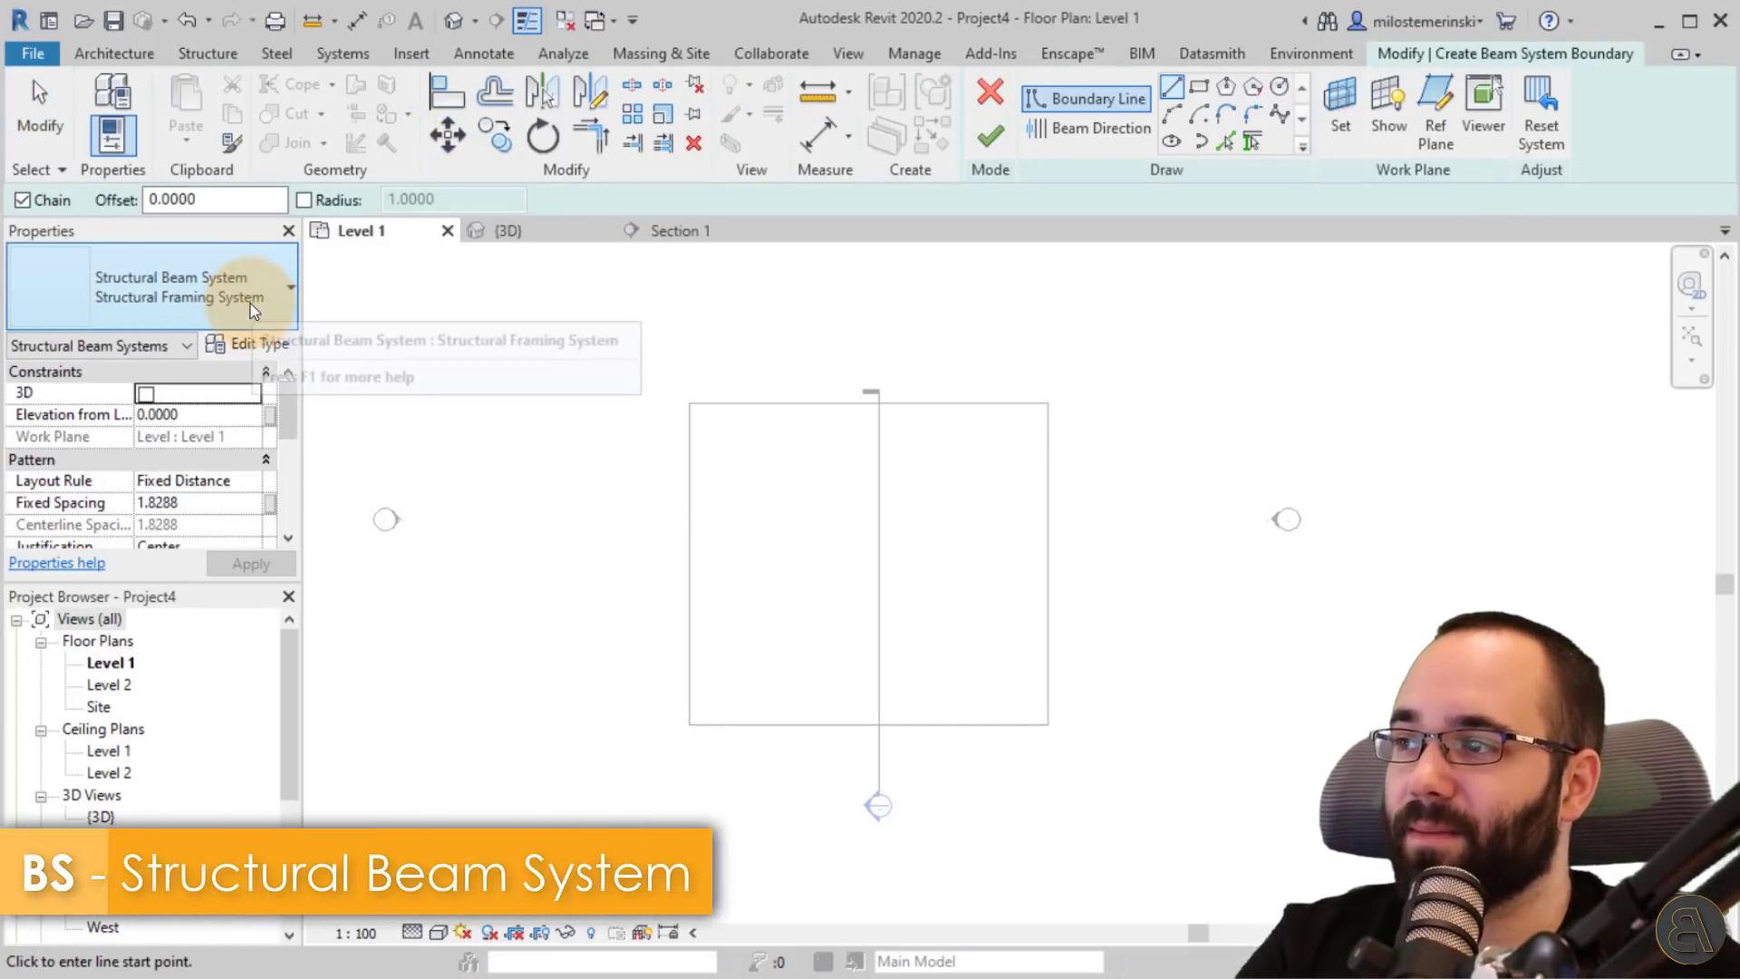
- Set the beam system's beam type to a UC-Universal Column section
{"action": "scroll", "coordinate": [181, 424], "scroll_direction": "down", "scroll_amount": 3}
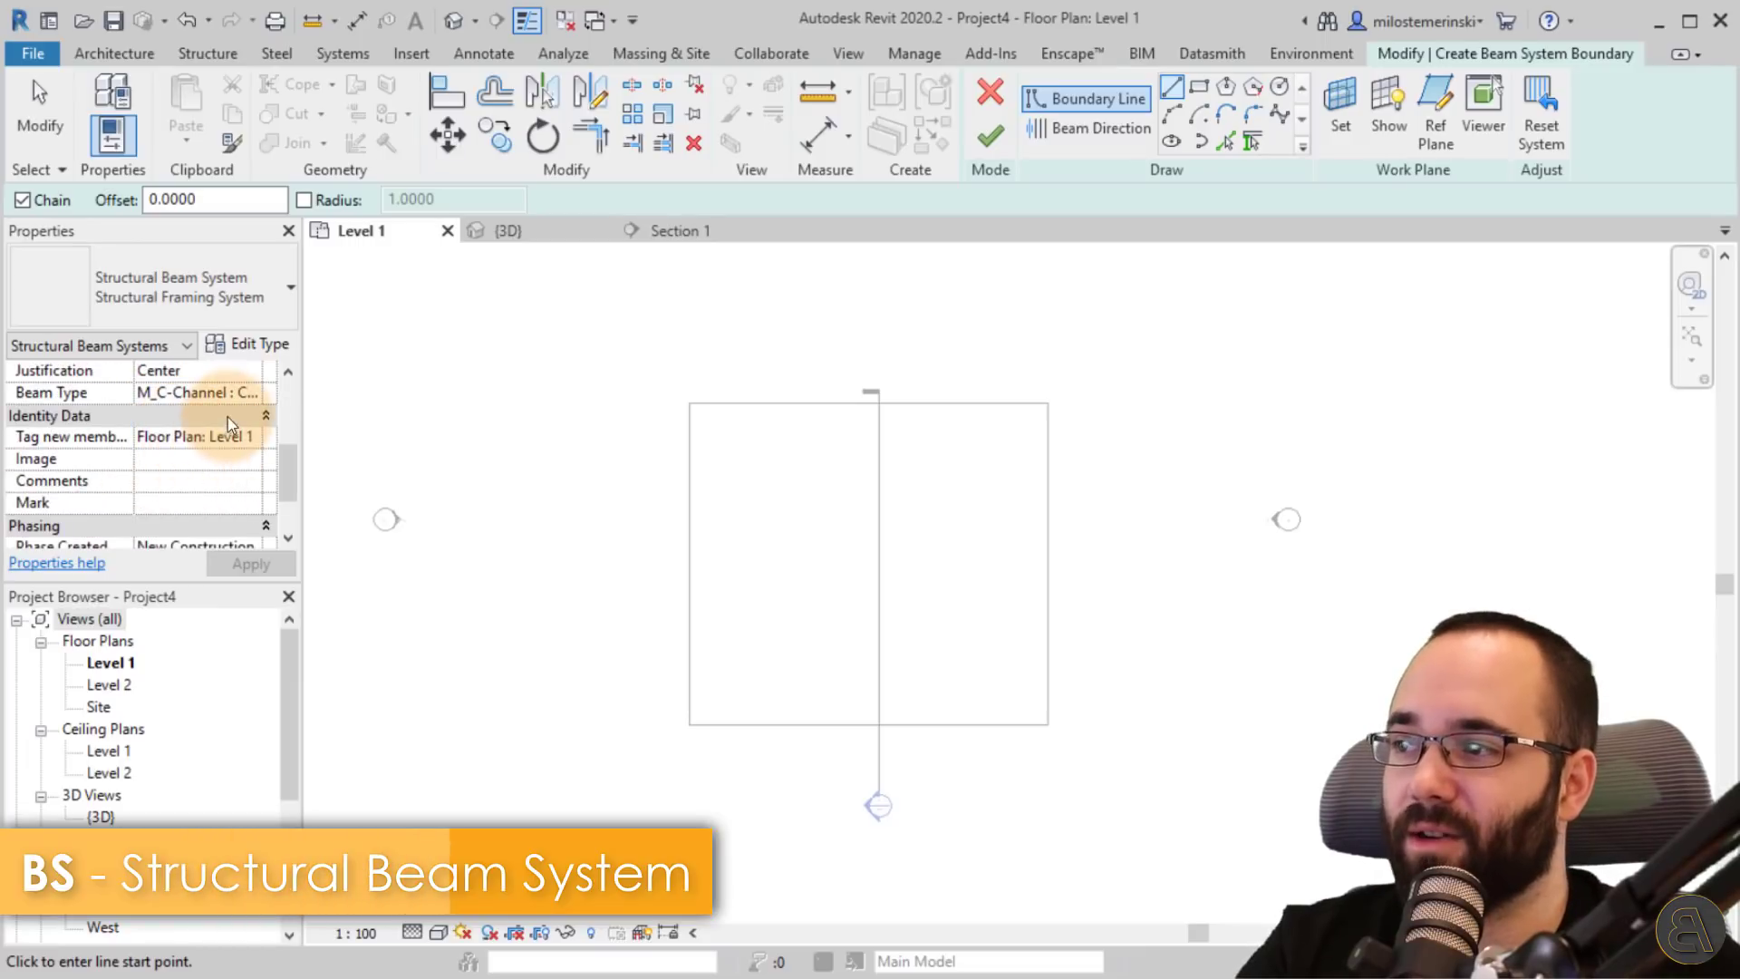
{"action": "scroll", "coordinate": [226, 417], "scroll_direction": "up", "scroll_amount": 1}
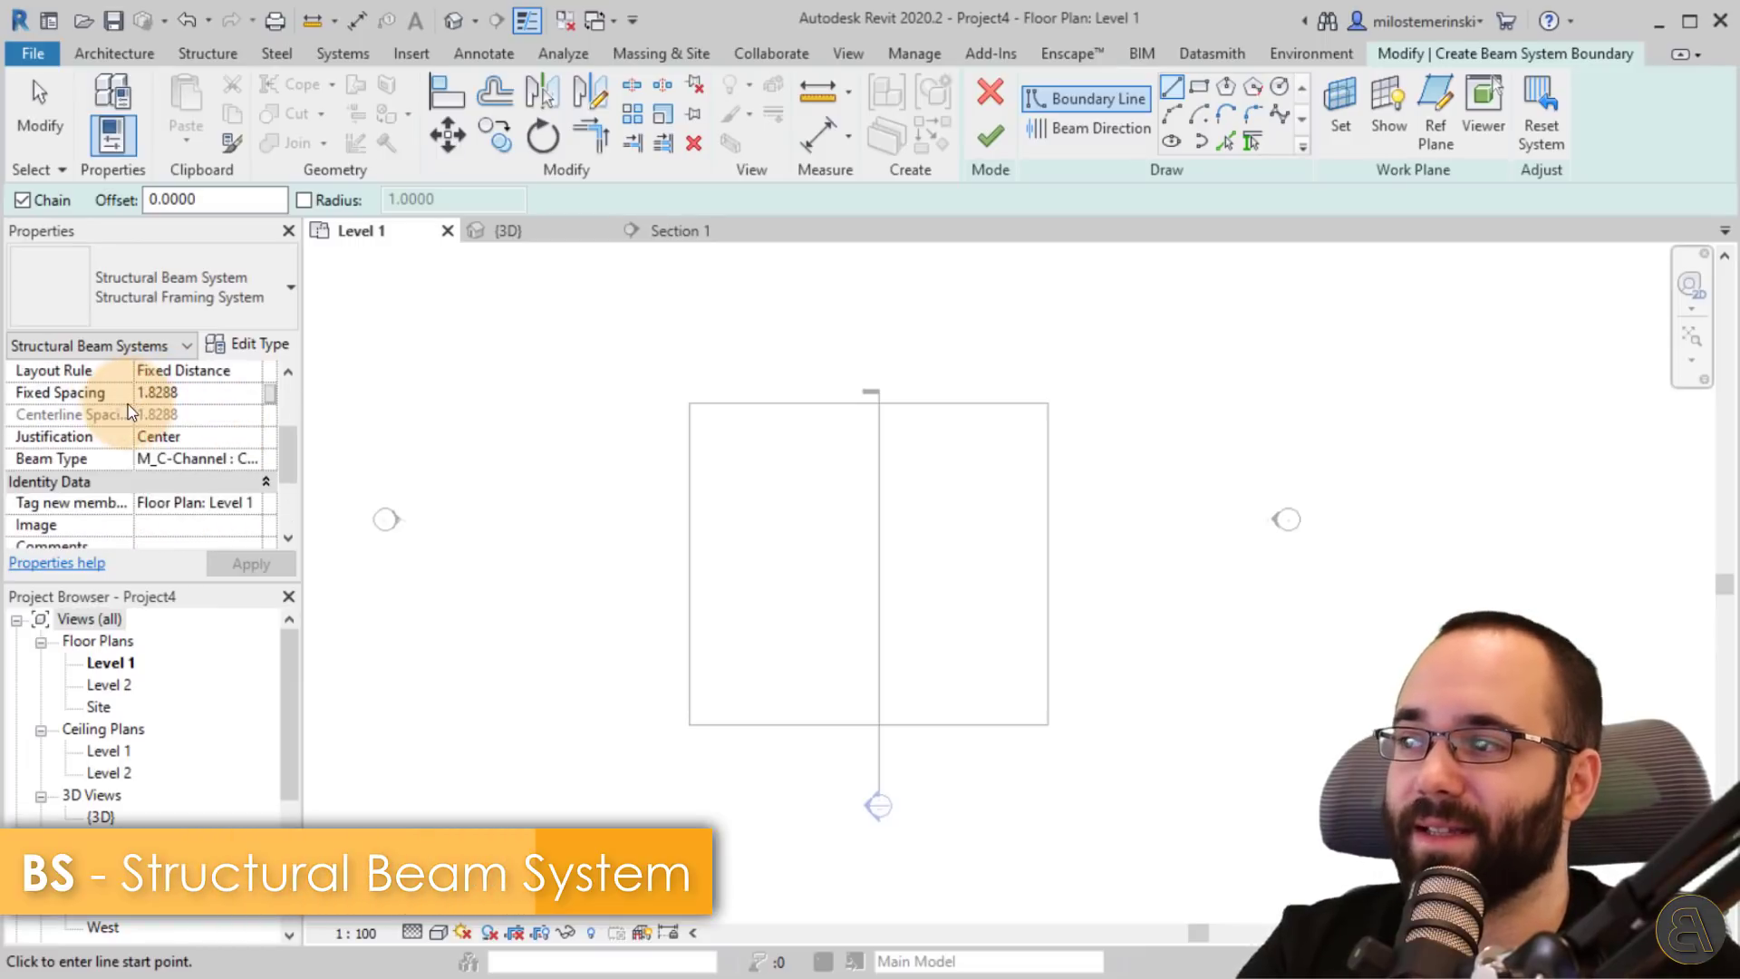
{"action": "left_click", "coordinate": [254, 459]}
{"action": "scroll", "coordinate": [267, 535], "scroll_direction": "down", "scroll_amount": 3}
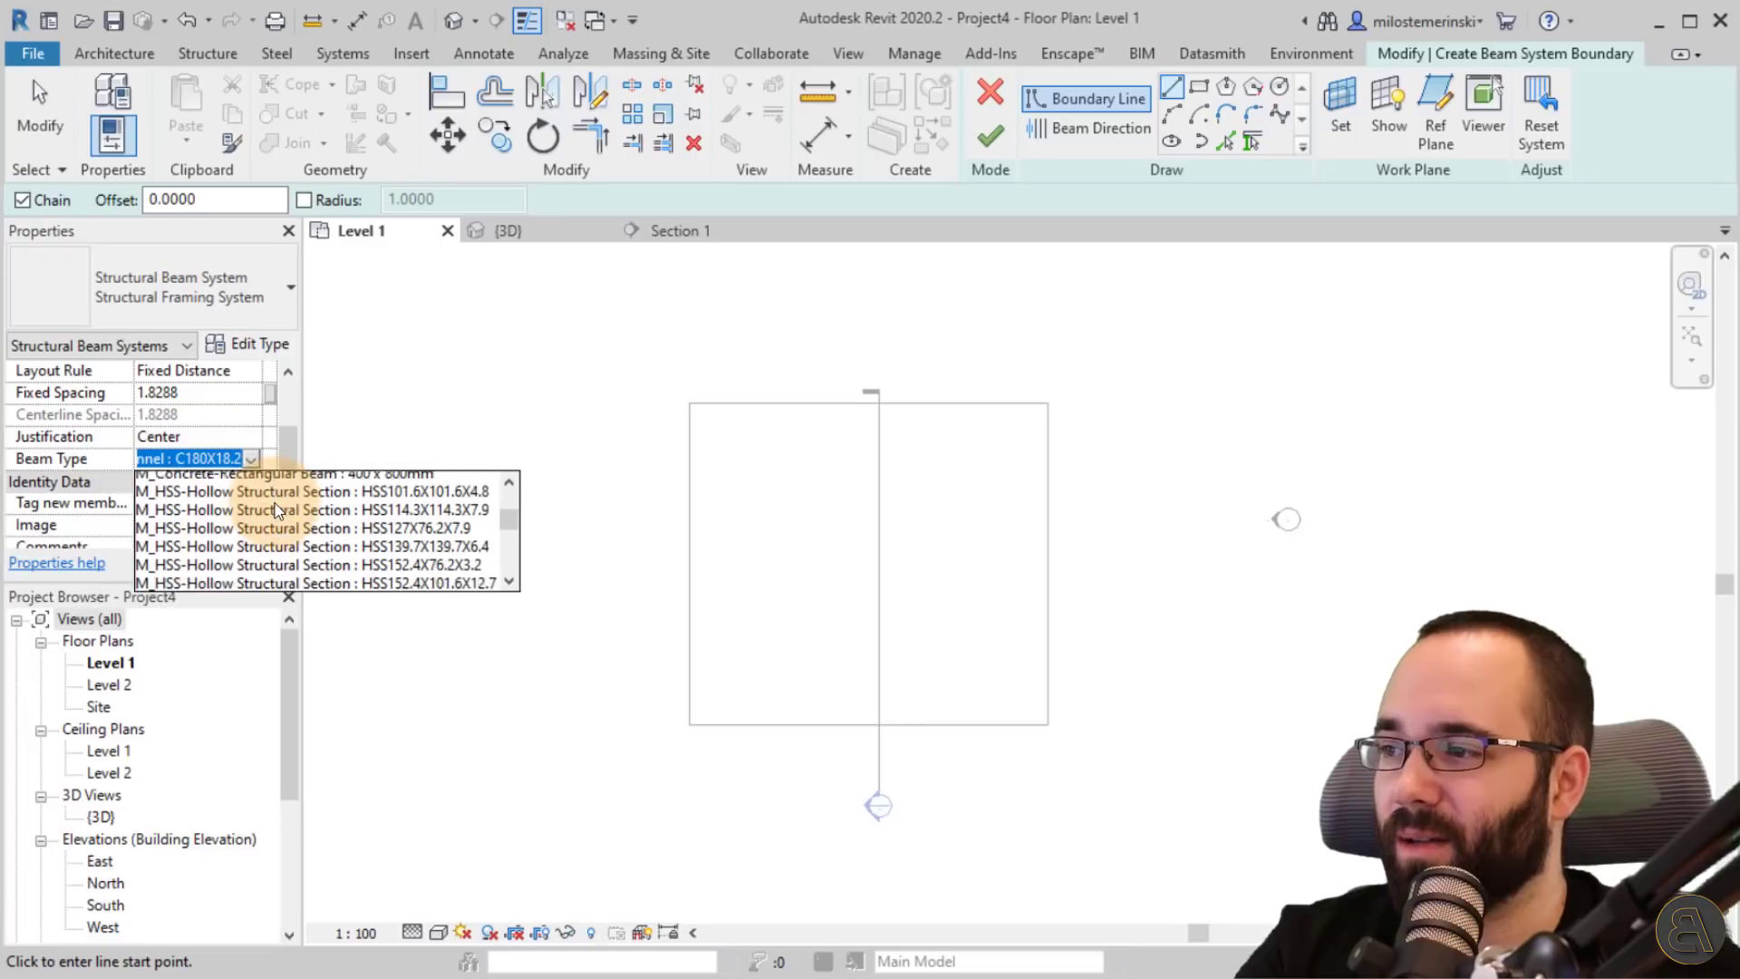
{"action": "scroll", "coordinate": [290, 544], "scroll_direction": "up", "scroll_amount": 1}
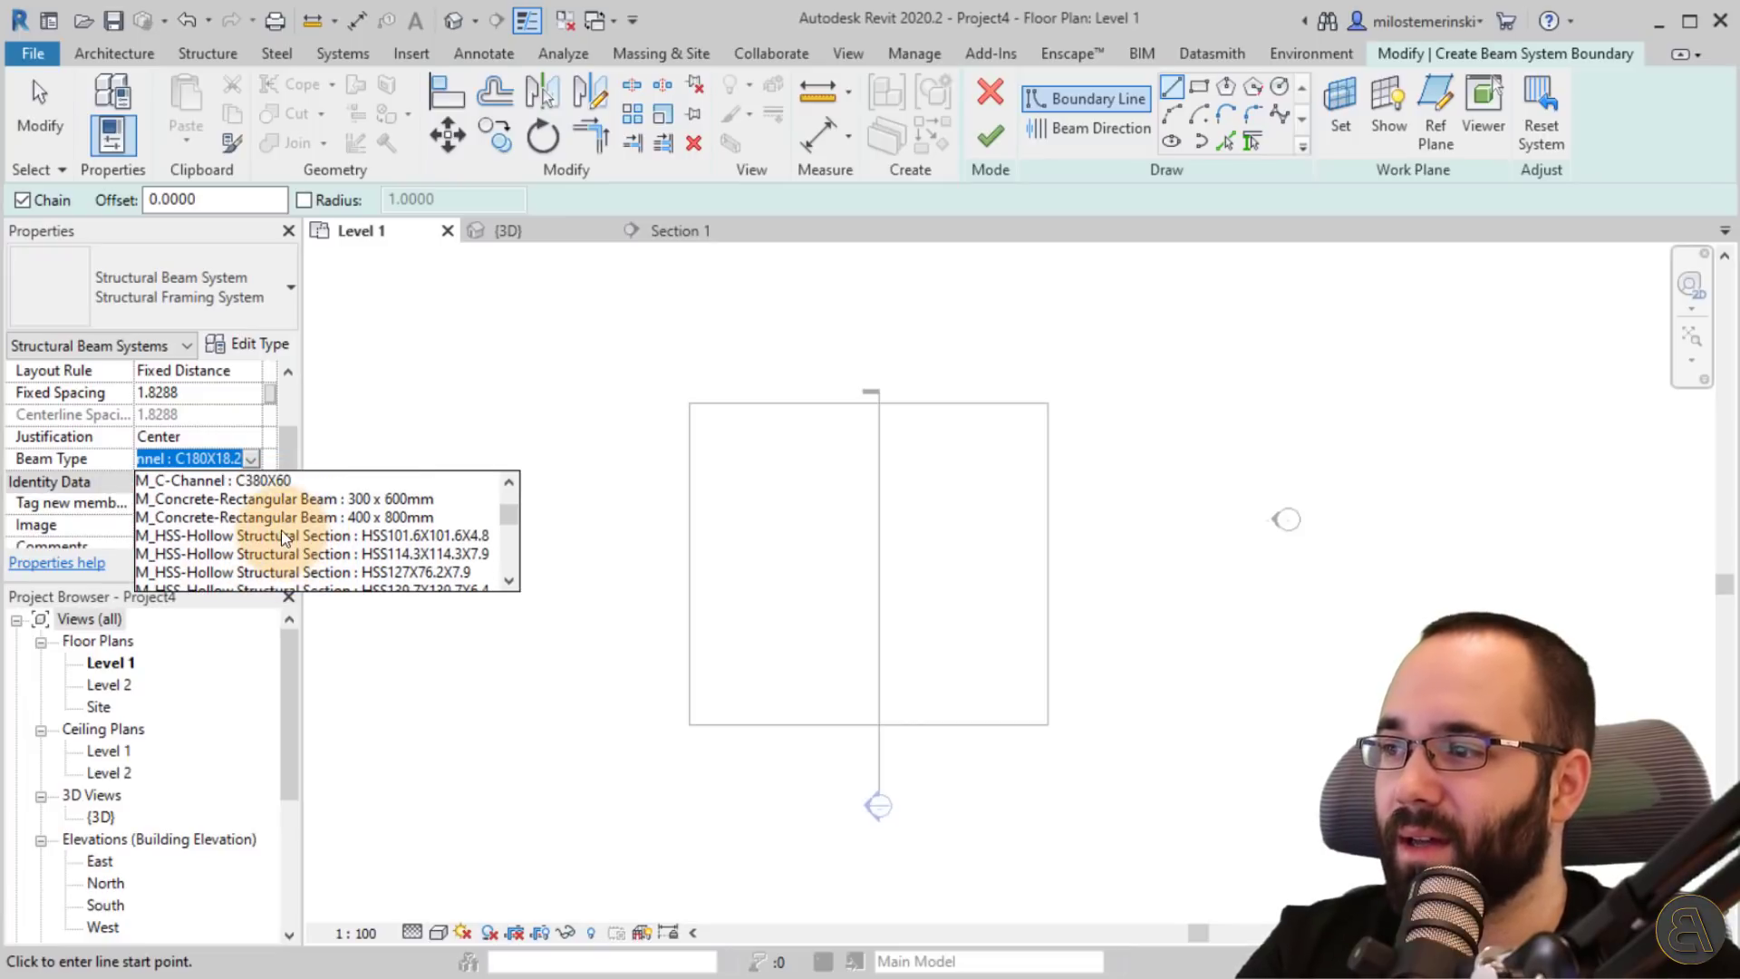
{"action": "scroll", "coordinate": [283, 537], "scroll_direction": "up", "scroll_amount": 1}
{"action": "scroll", "coordinate": [290, 538], "scroll_direction": "down", "scroll_amount": 3}
{"action": "scroll", "coordinate": [299, 537], "scroll_direction": "up", "scroll_amount": 2}
{"action": "scroll", "coordinate": [308, 538], "scroll_direction": "down", "scroll_amount": 5}
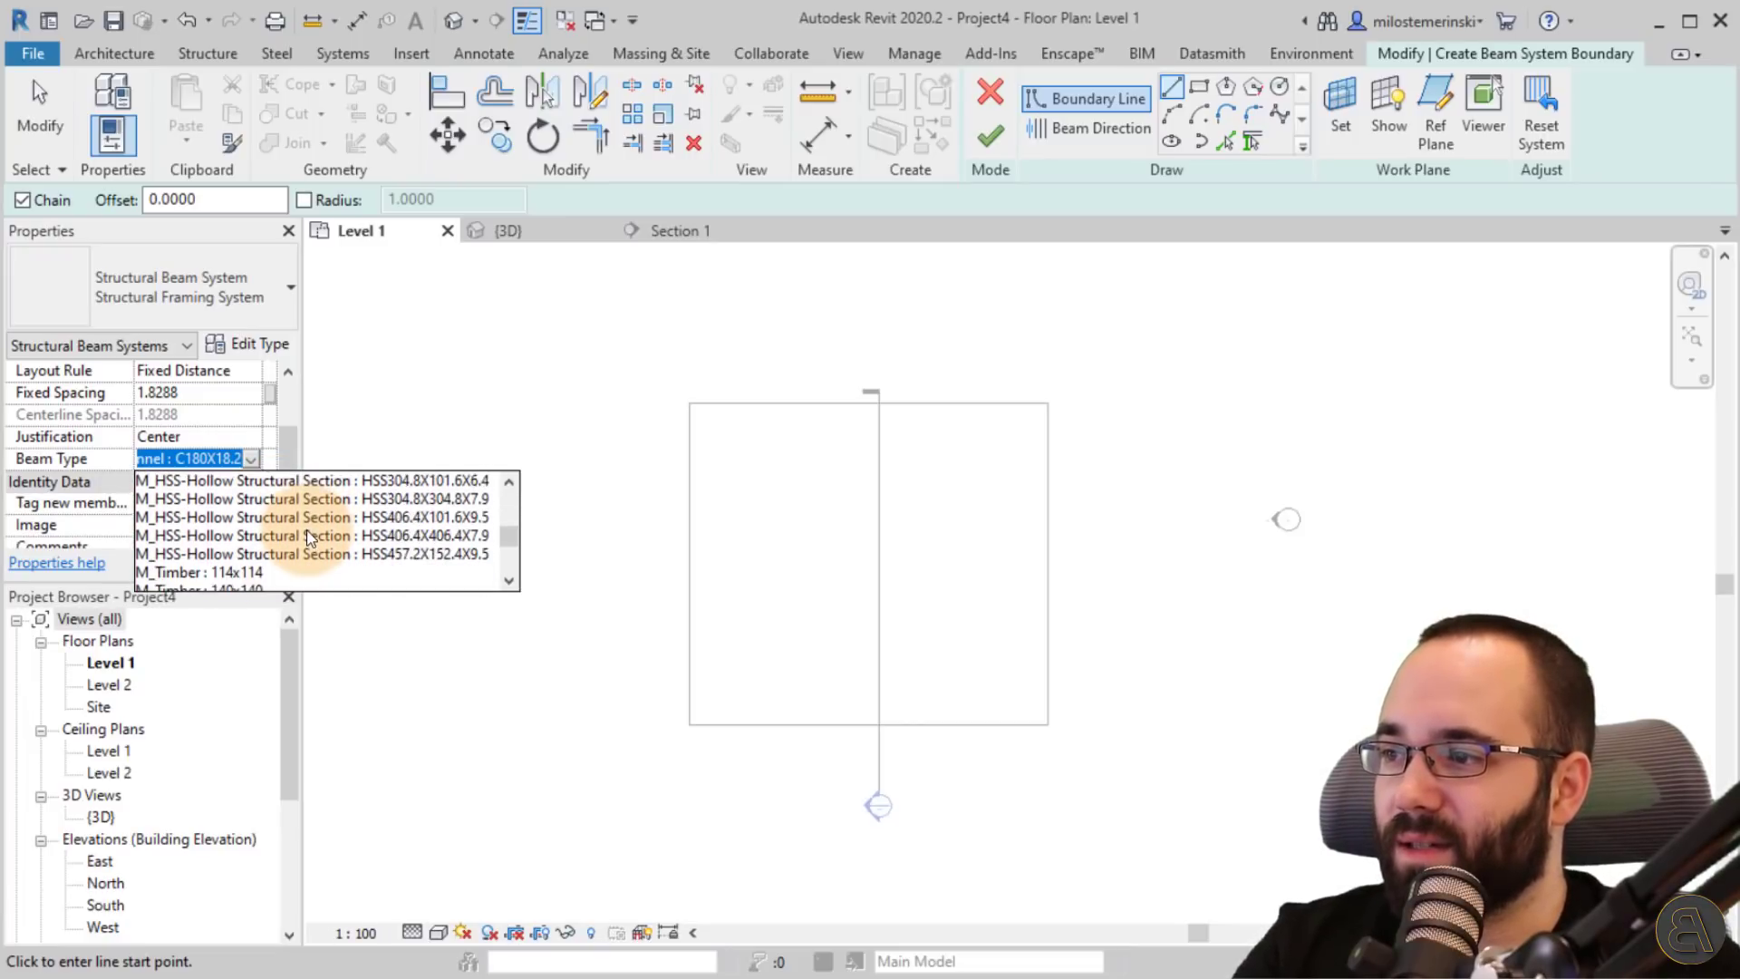
{"action": "scroll", "coordinate": [309, 538], "scroll_direction": "down", "scroll_amount": 6}
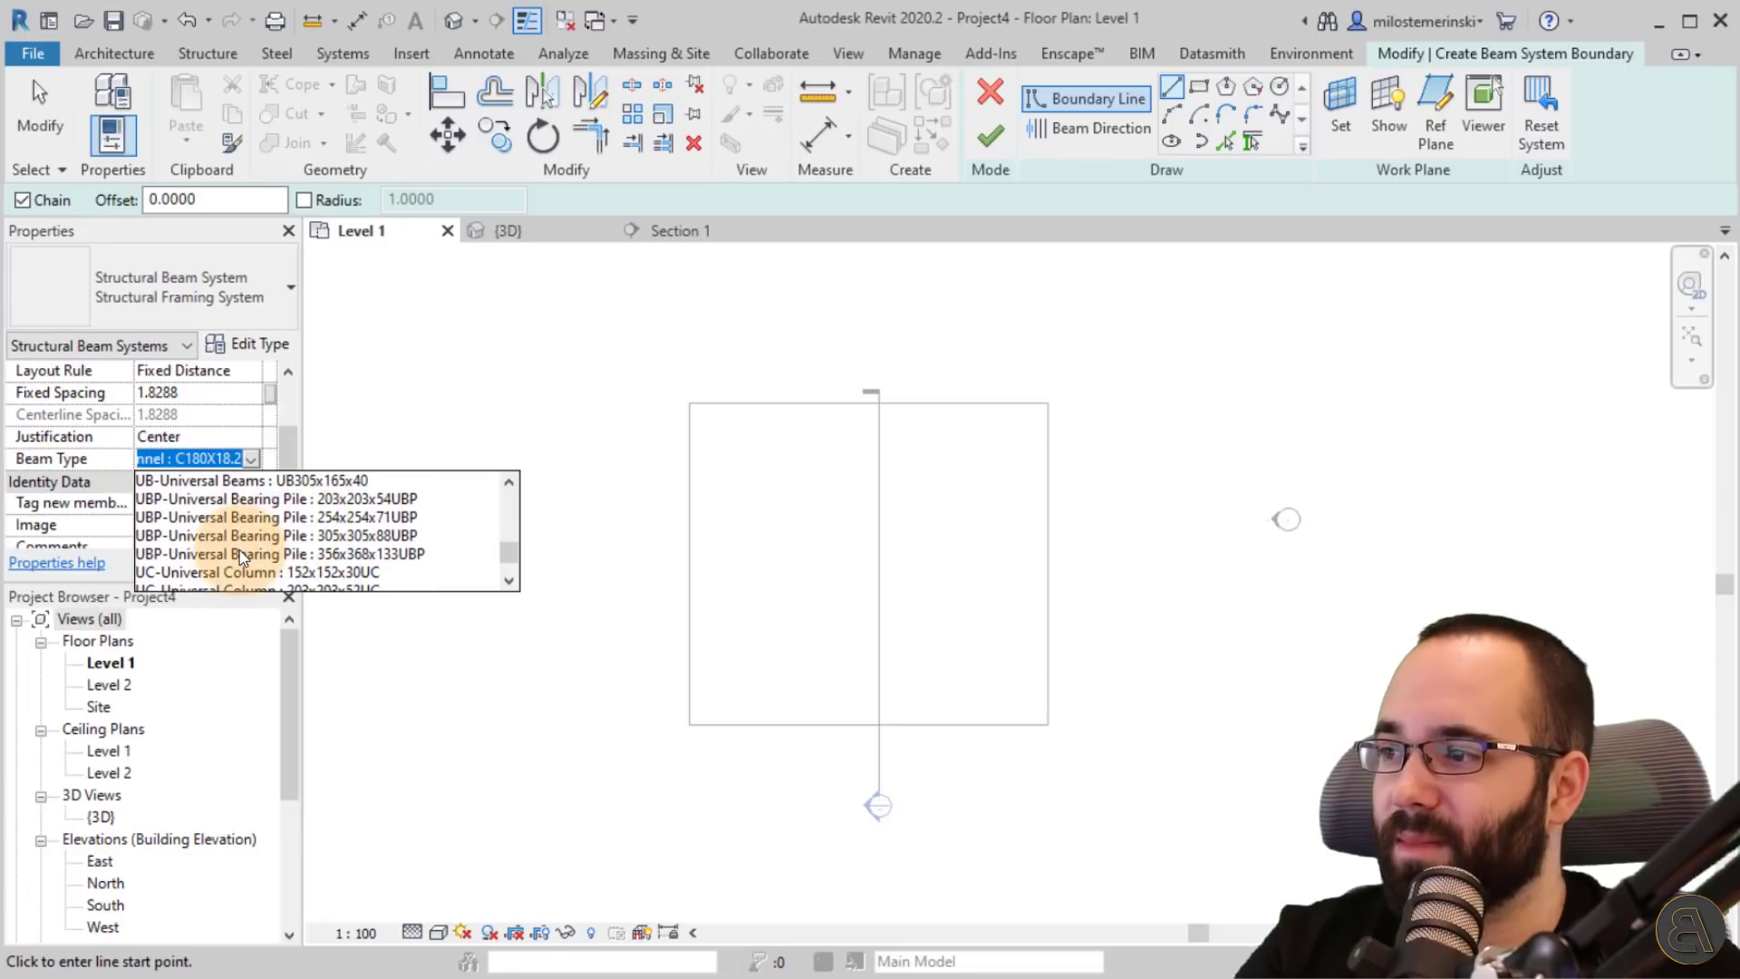
{"action": "scroll", "coordinate": [269, 552], "scroll_direction": "down", "scroll_amount": 5}
{"action": "scroll", "coordinate": [243, 557], "scroll_direction": "up", "scroll_amount": 3}
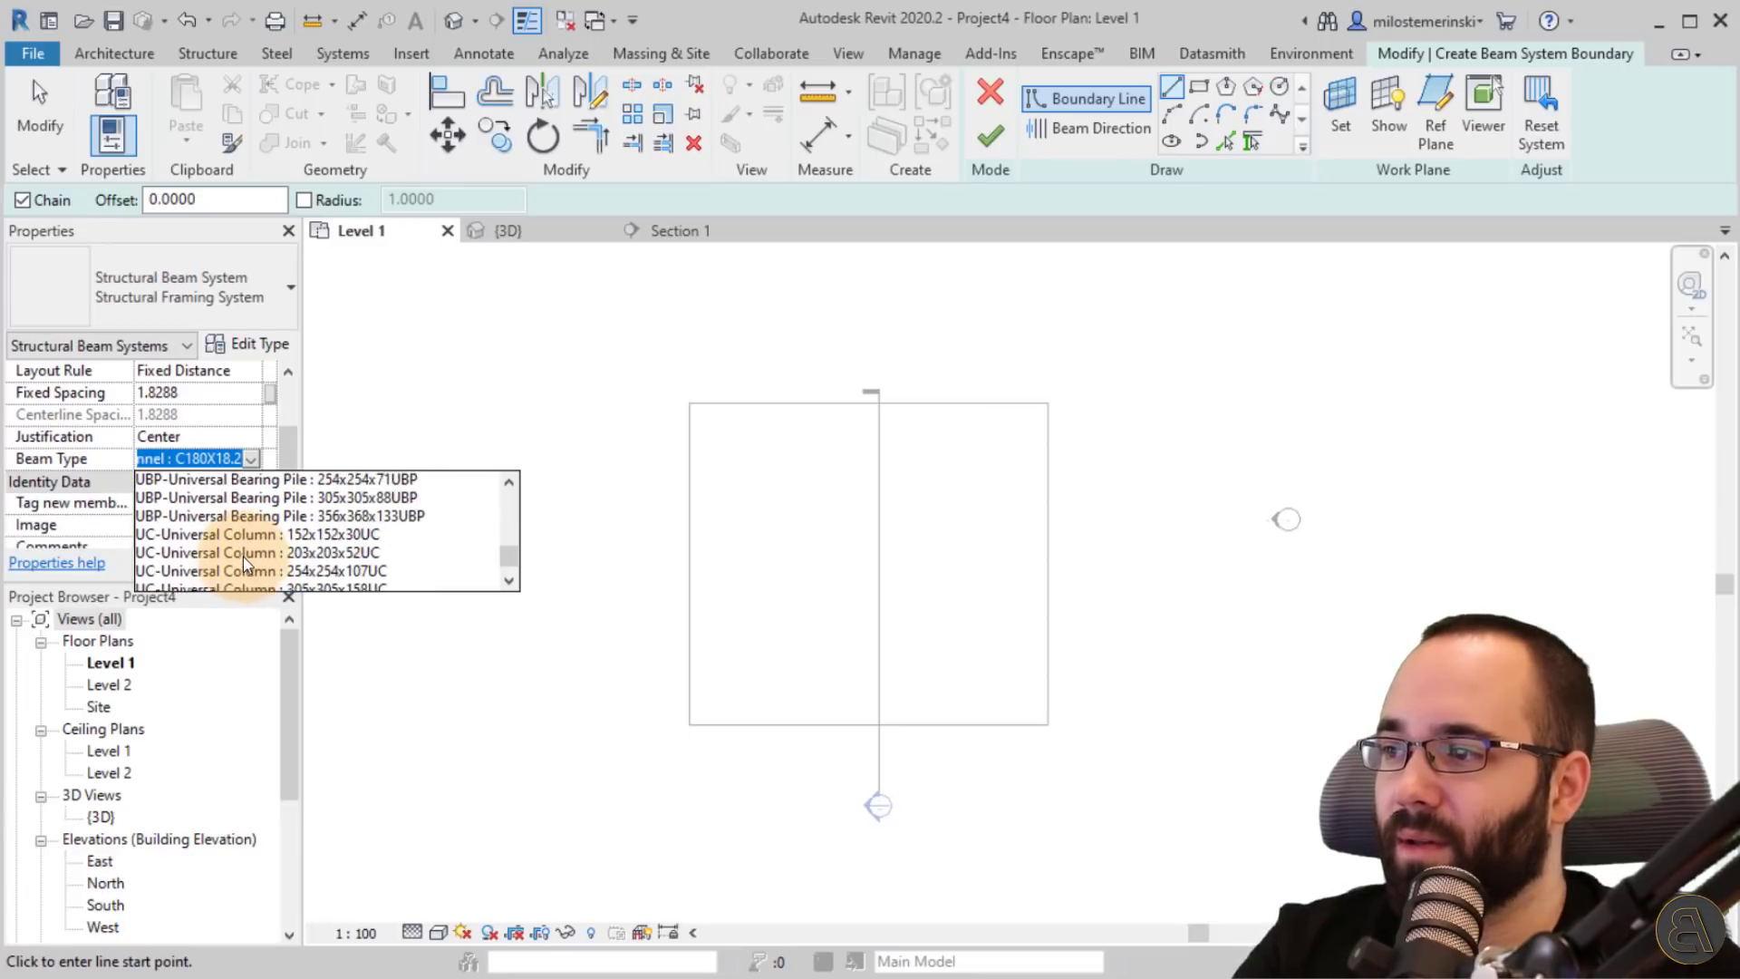
{"action": "scroll", "coordinate": [243, 556], "scroll_direction": "up", "scroll_amount": 1}
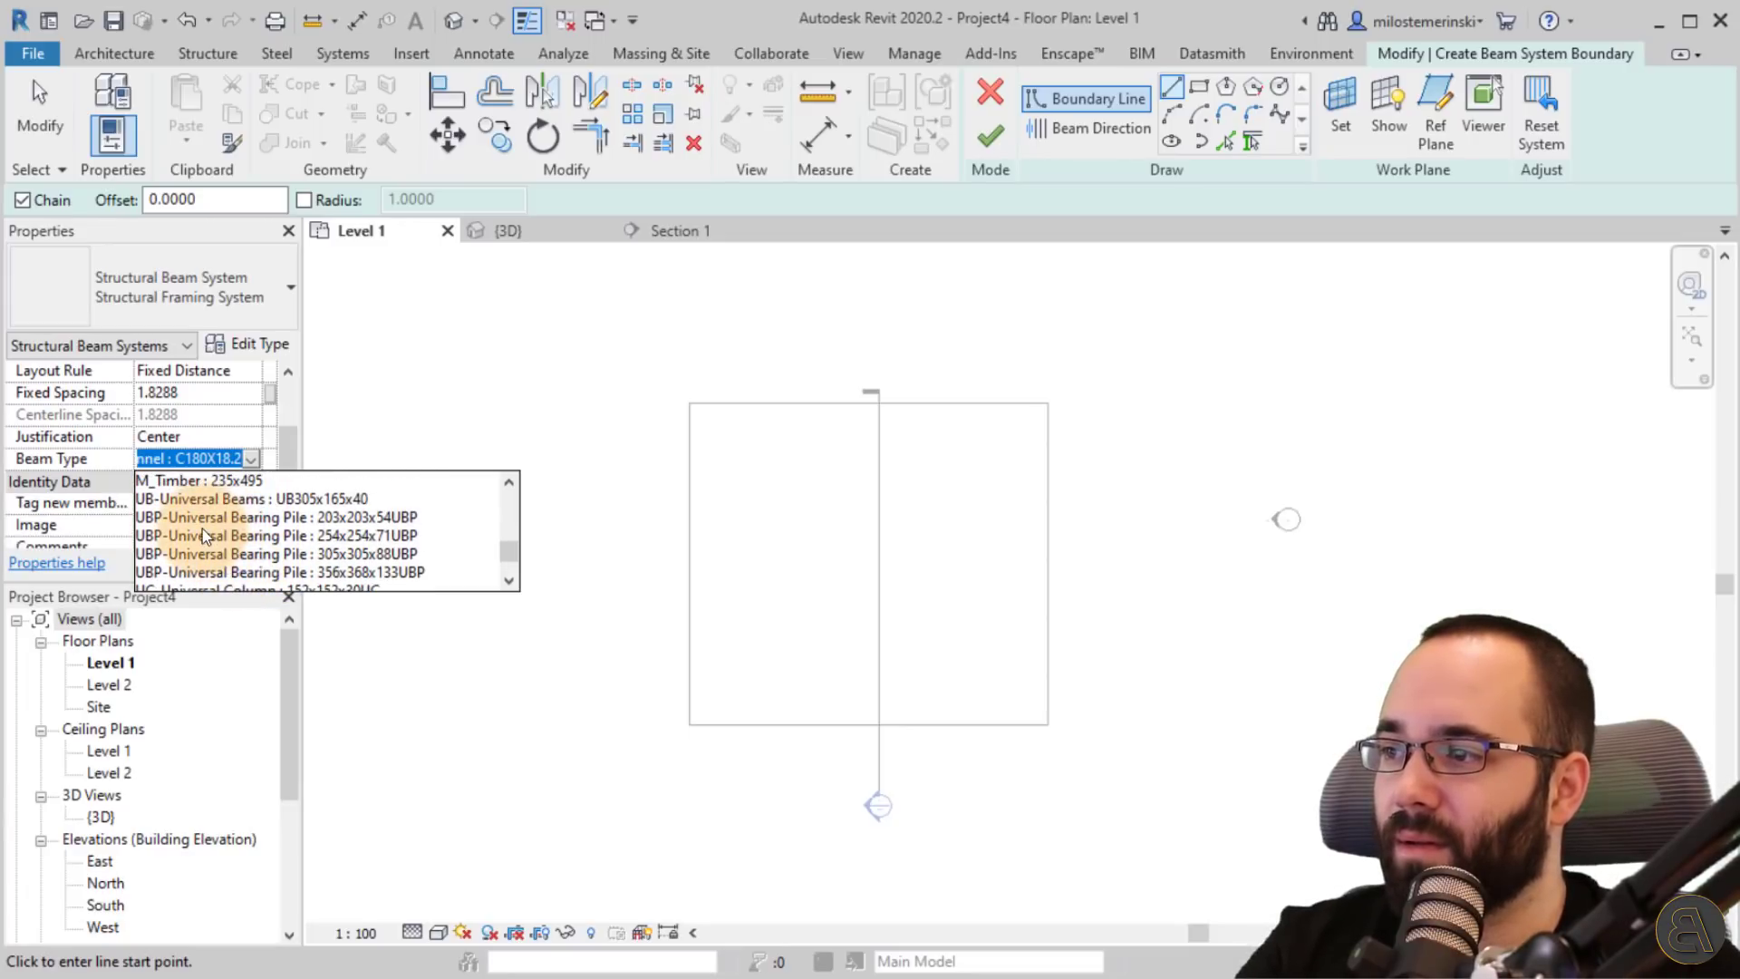
{"action": "scroll", "coordinate": [203, 534], "scroll_direction": "down", "scroll_amount": 2}
{"action": "scroll", "coordinate": [203, 534], "scroll_direction": "up", "scroll_amount": 3}
{"action": "scroll", "coordinate": [252, 562], "scroll_direction": "down", "scroll_amount": 2}
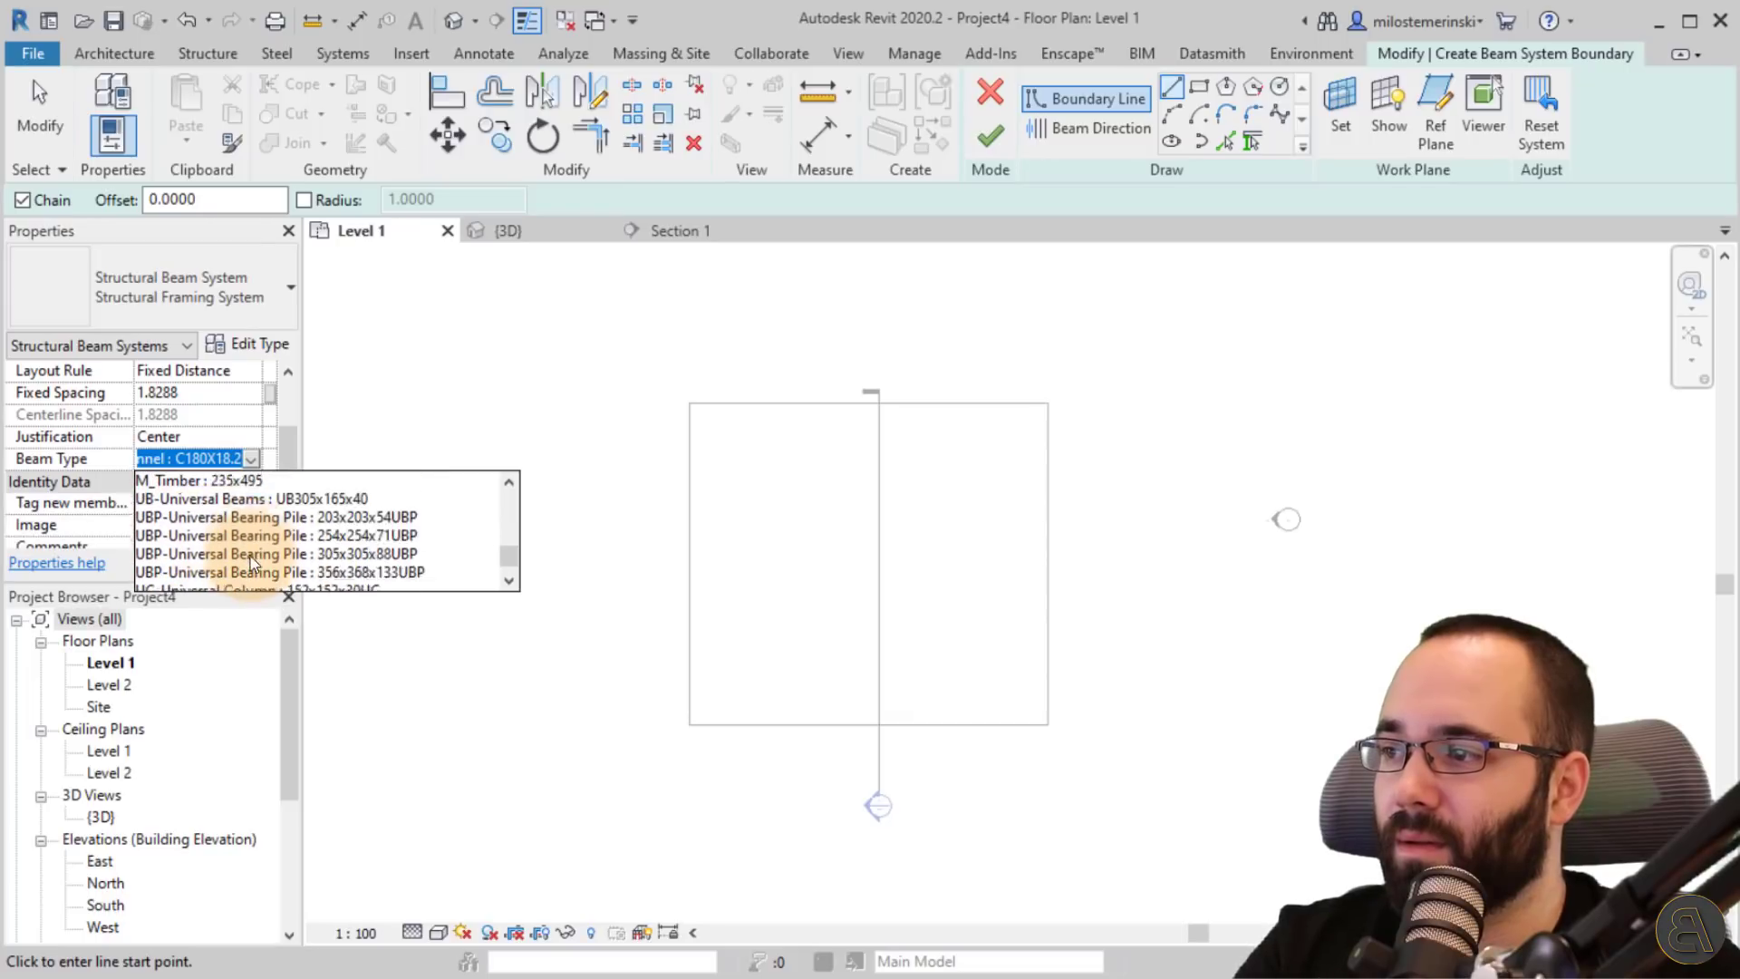
{"action": "scroll", "coordinate": [252, 563], "scroll_direction": "down", "scroll_amount": 2}
{"action": "left_click", "coordinate": [240, 555]}
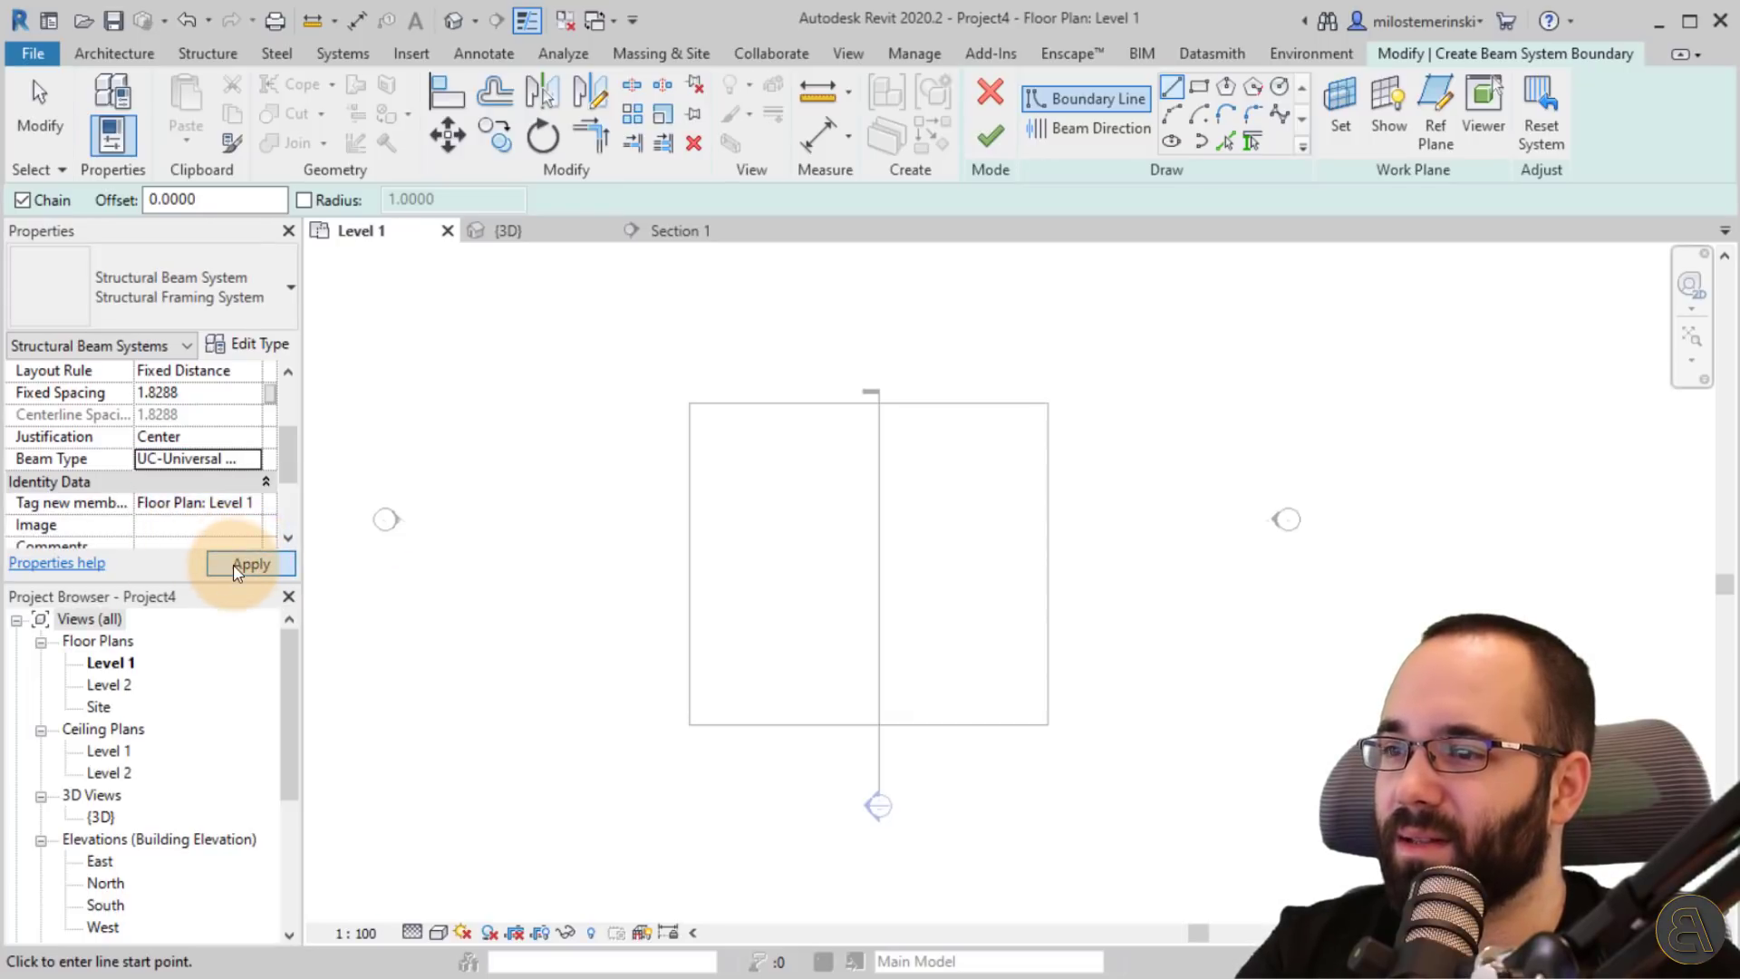
- Sketch a 20 by 18 rectangular beam system boundary along the floor's outline, corner to corner
{"action": "left_click", "coordinate": [1199, 86]}
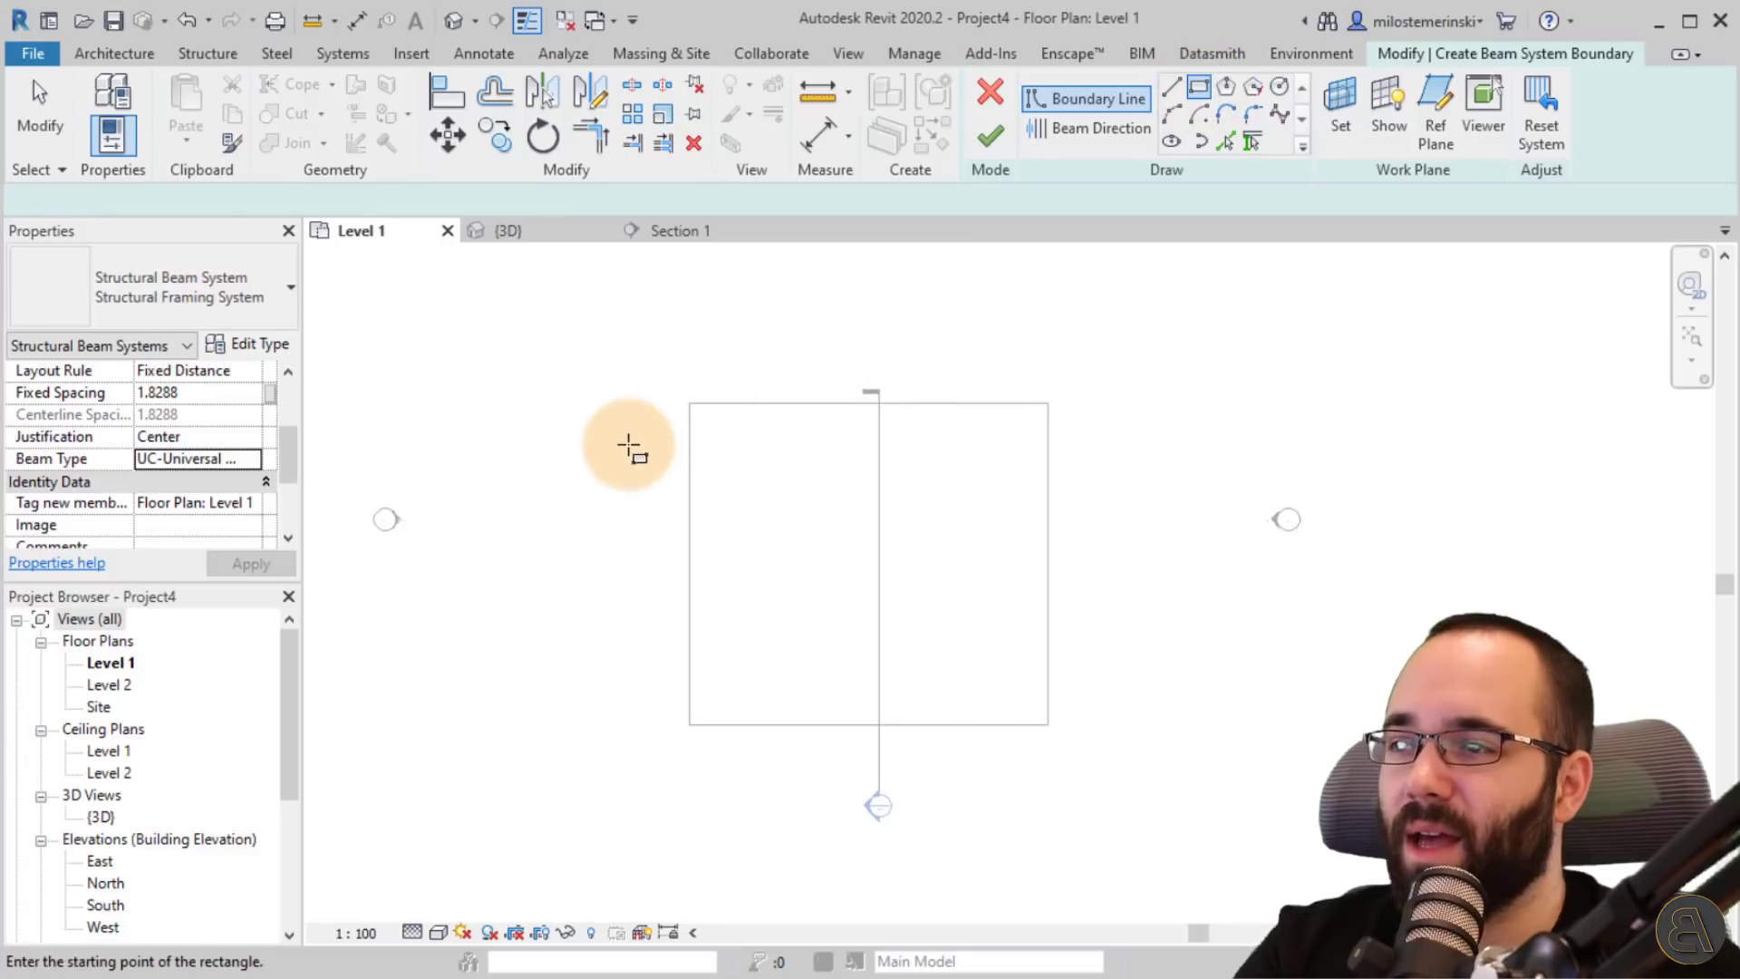
{"action": "left_click", "coordinate": [687, 398]}
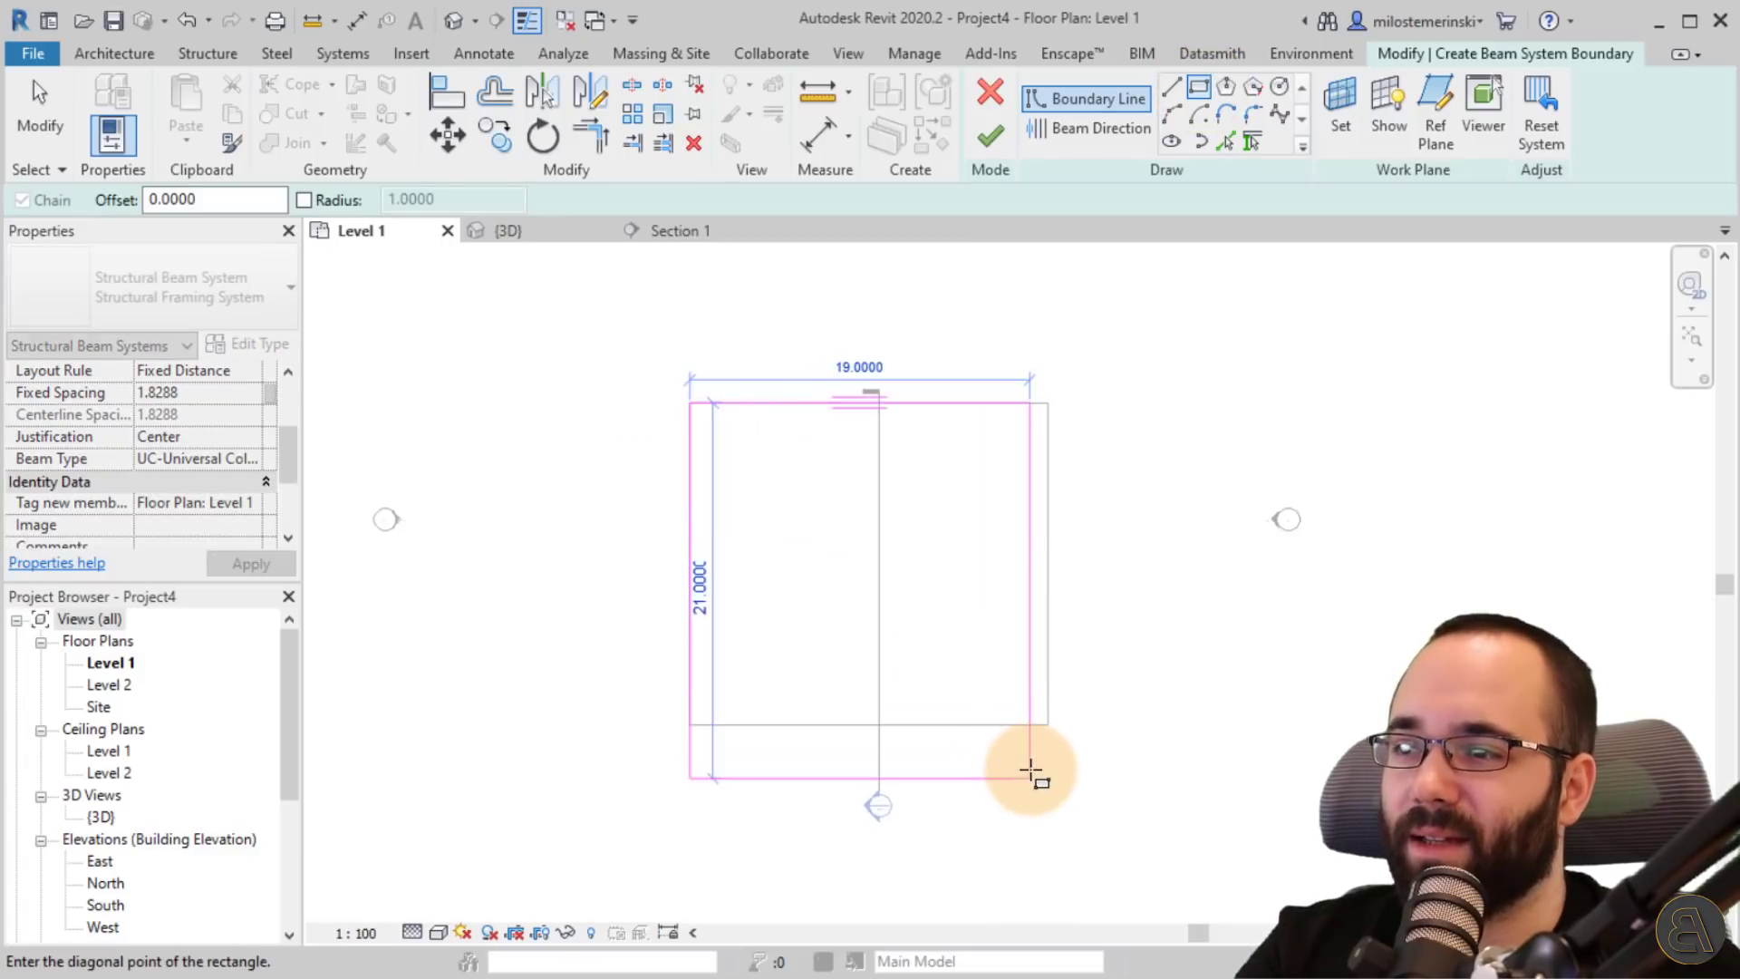
{"action": "left_click", "coordinate": [1048, 724]}
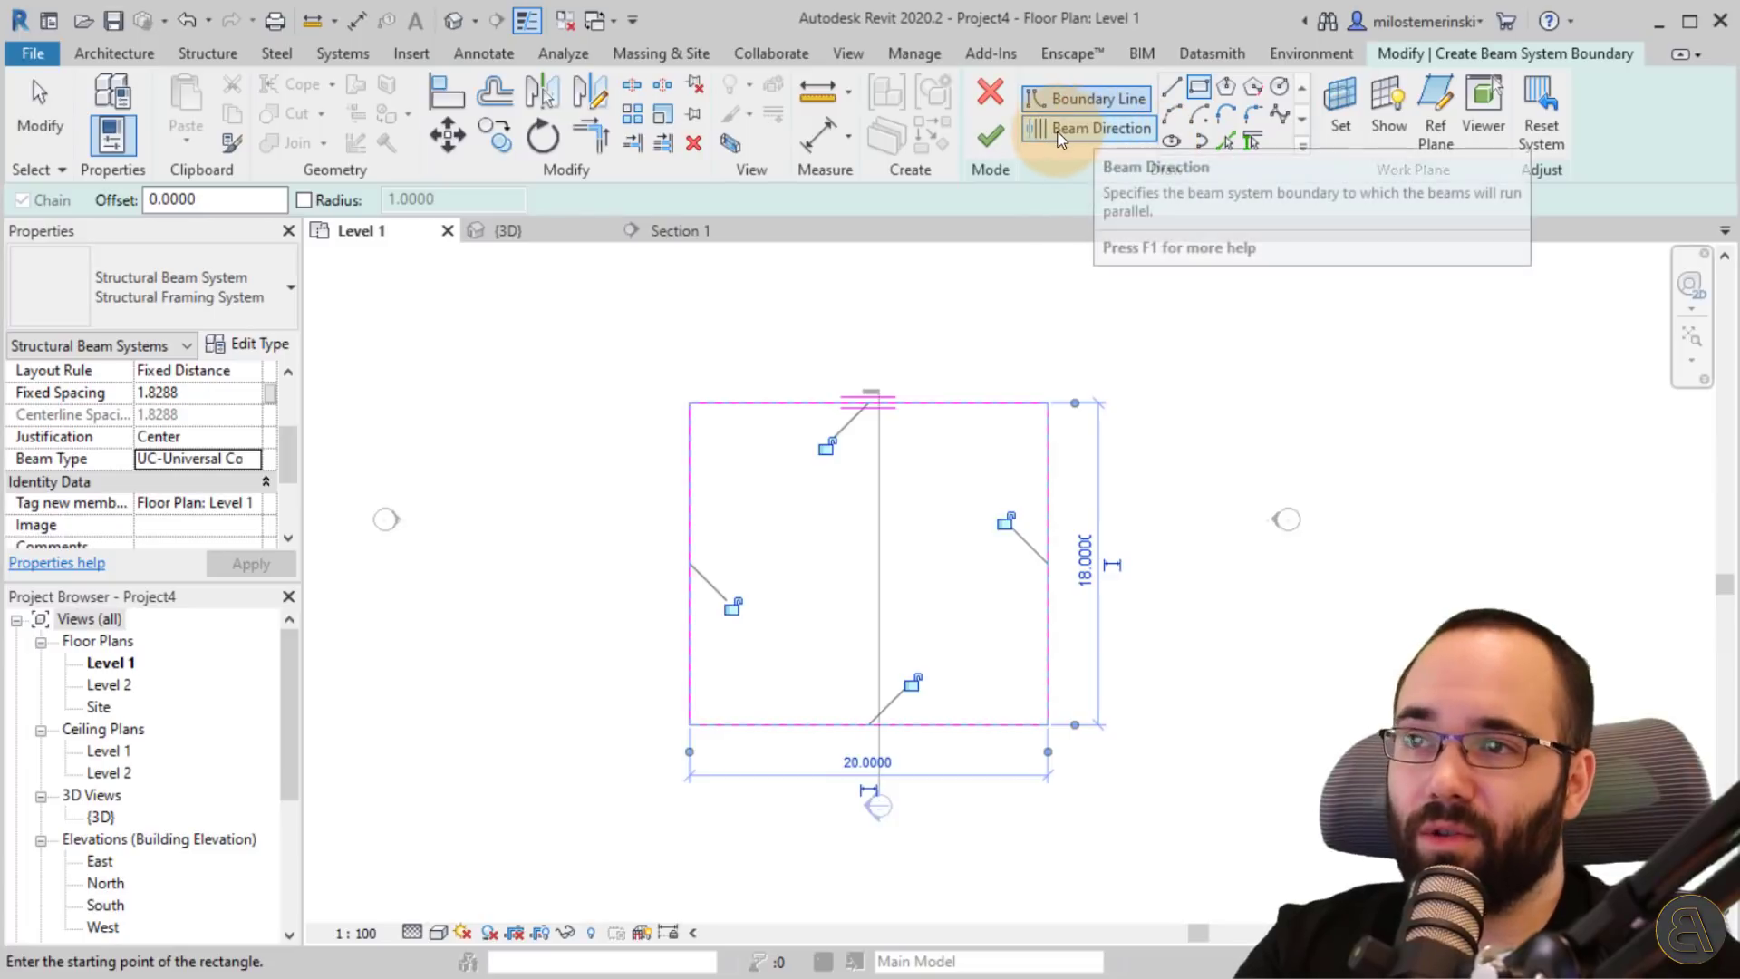
- Set the beam direction parallel to the left edge of the rectangular boundary sketch
{"action": "left_click", "coordinate": [1099, 131]}
{"action": "left_click", "coordinate": [1196, 92]}
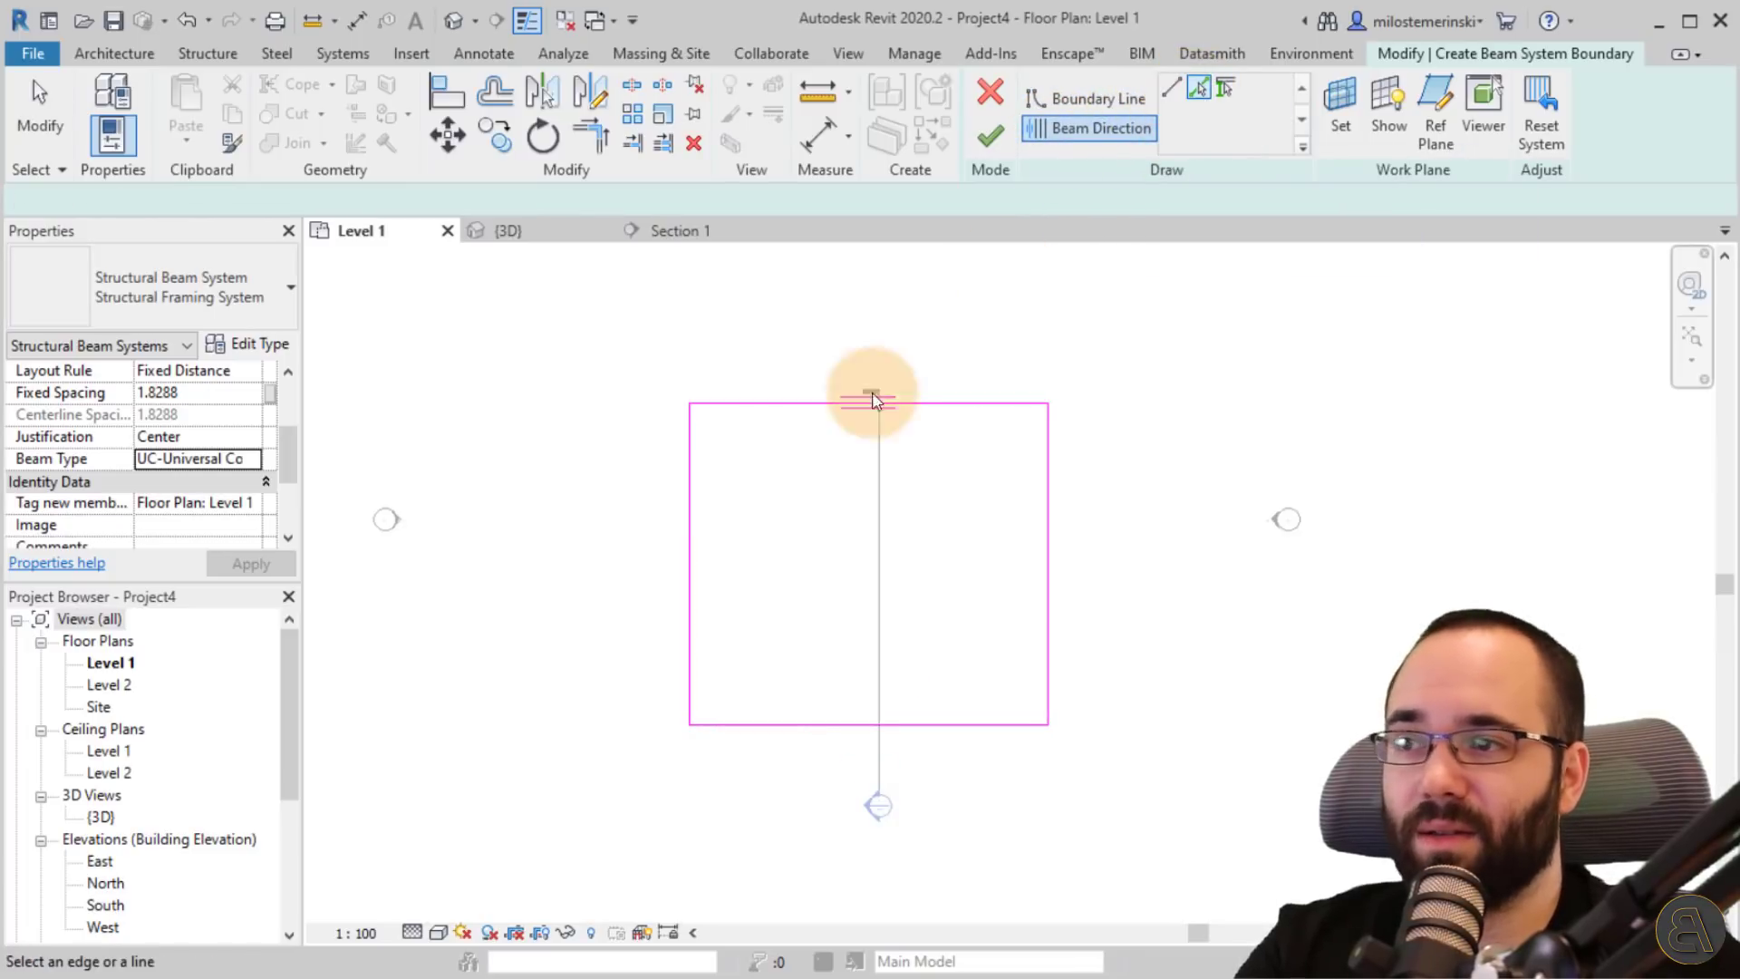
{"action": "left_click", "coordinate": [691, 544]}
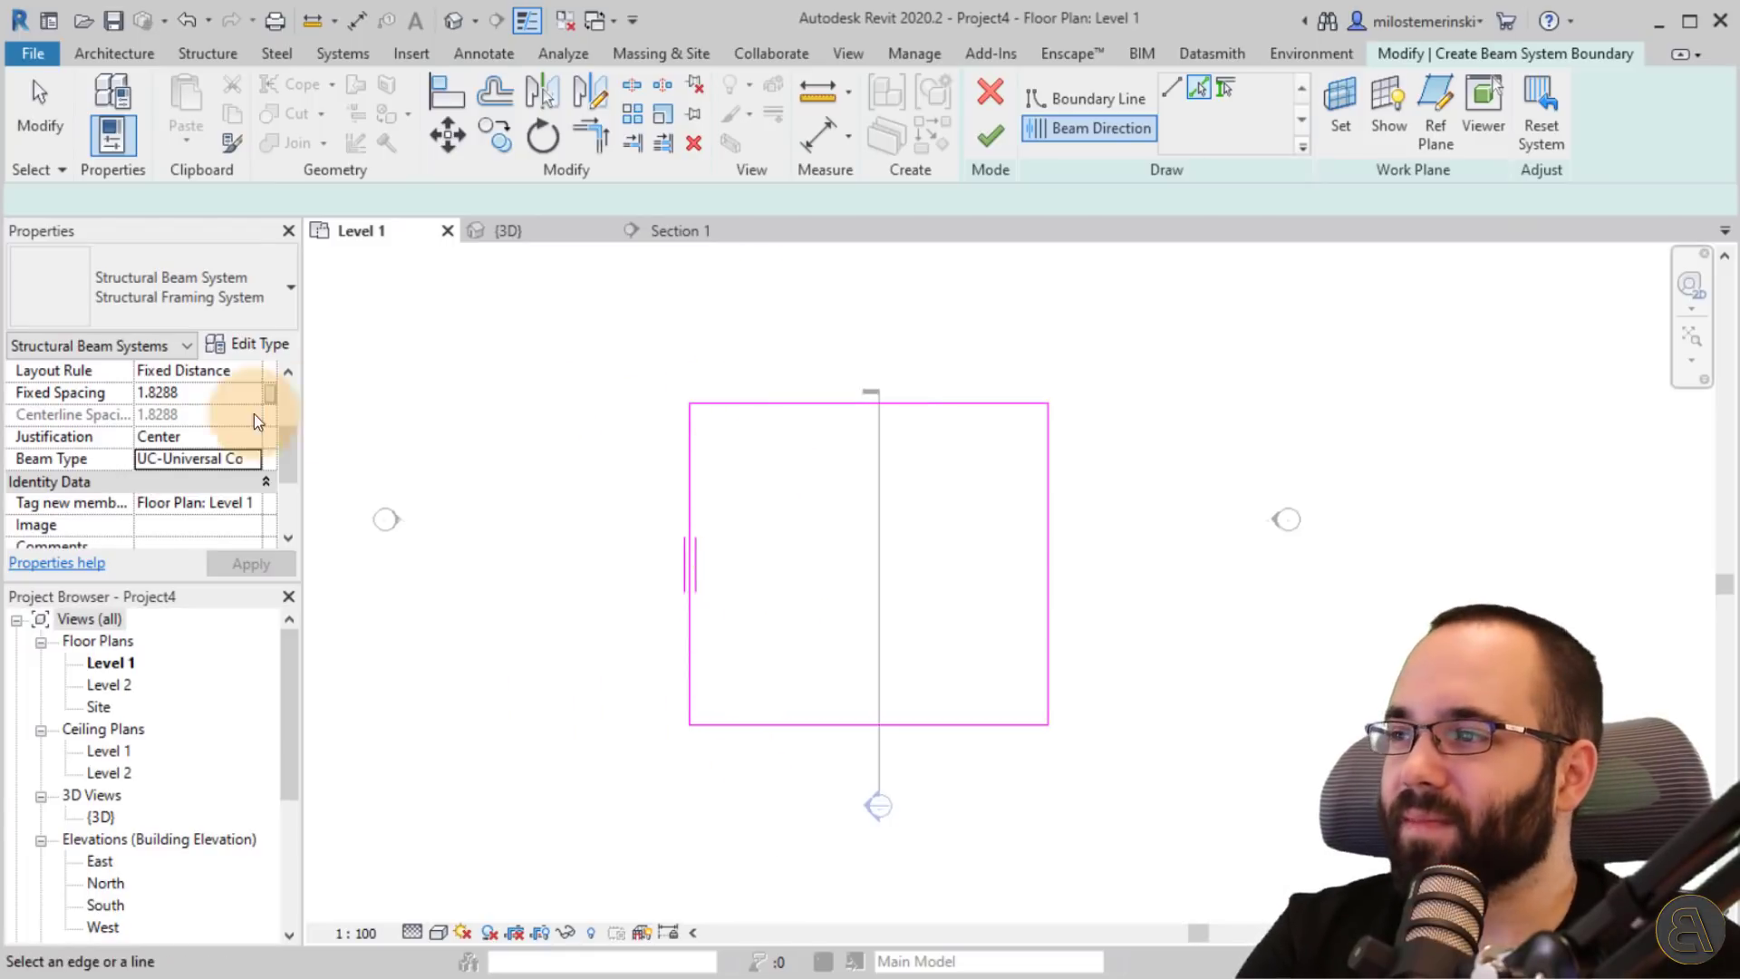
- Set the beam system's fixed spacing to 1.2 with the Fixed Distance layout rule and apply it
{"action": "scroll", "coordinate": [208, 426], "scroll_direction": "up", "scroll_amount": 2}
{"action": "scroll", "coordinate": [179, 435], "scroll_direction": "down", "scroll_amount": 1}
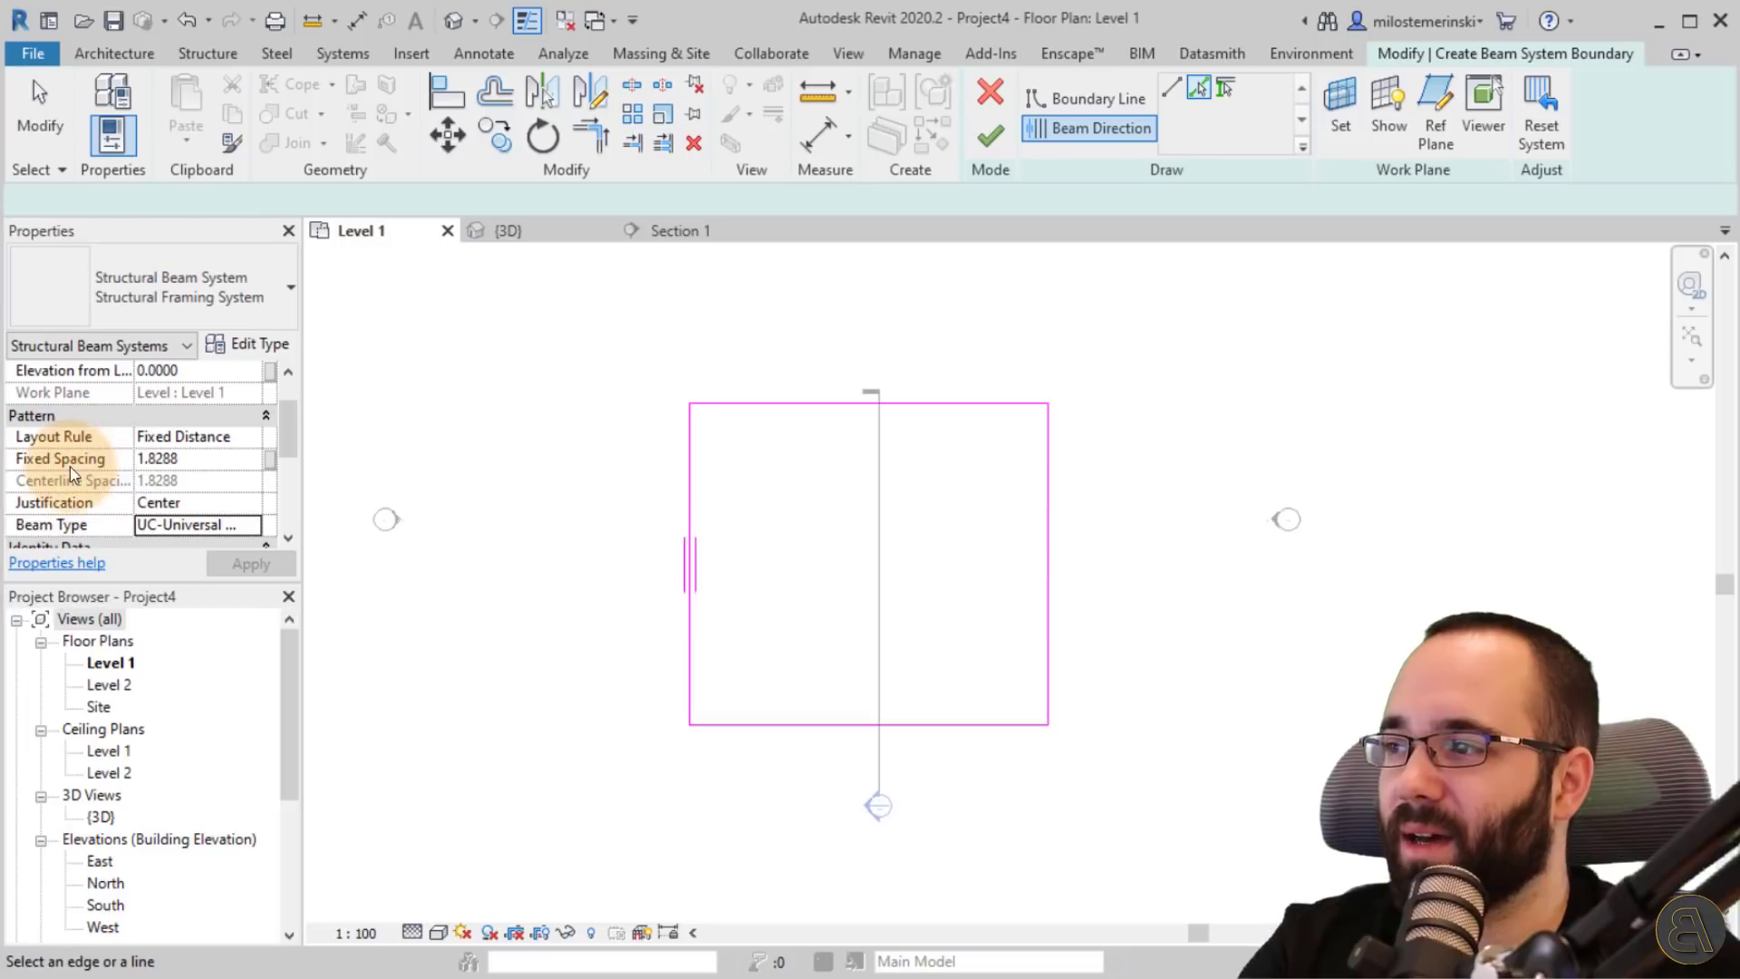
{"action": "scroll", "coordinate": [172, 467], "scroll_direction": "down", "scroll_amount": 3}
{"action": "scroll", "coordinate": [174, 469], "scroll_direction": "up", "scroll_amount": 2}
{"action": "left_click", "coordinate": [218, 439]}
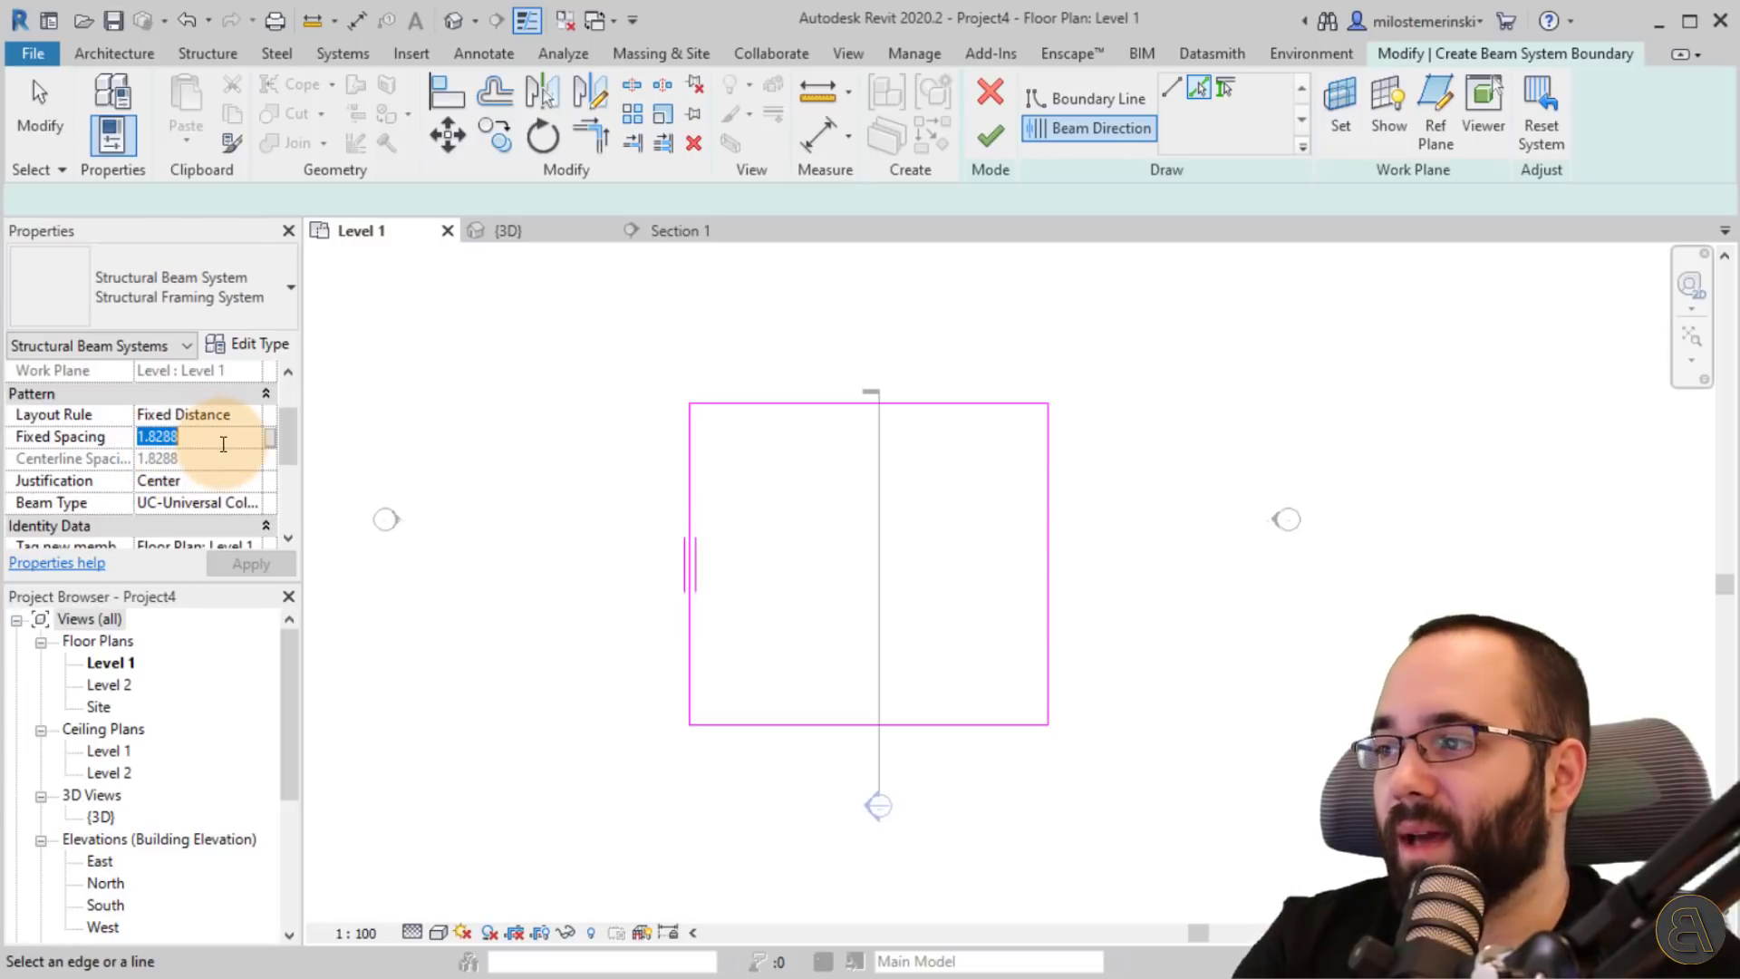
{"action": "type", "text": "1.2"}
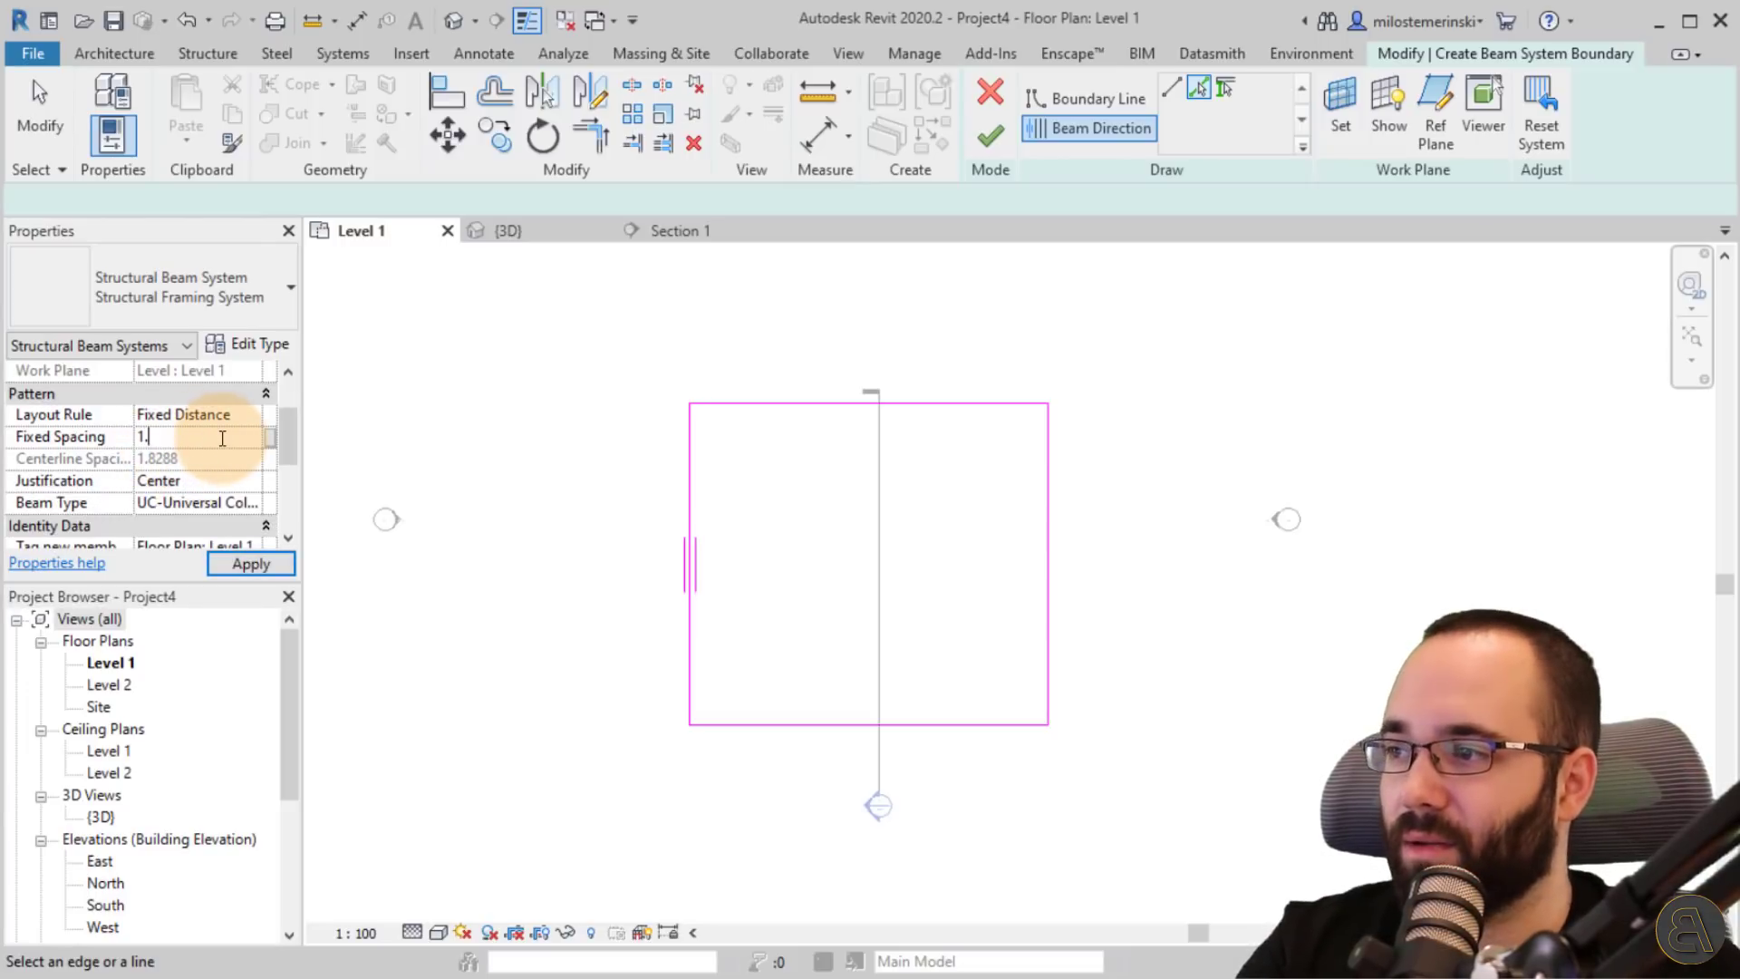
{"action": "key", "text": "Return"}
{"action": "scroll", "coordinate": [226, 447], "scroll_direction": "down", "scroll_amount": 3}
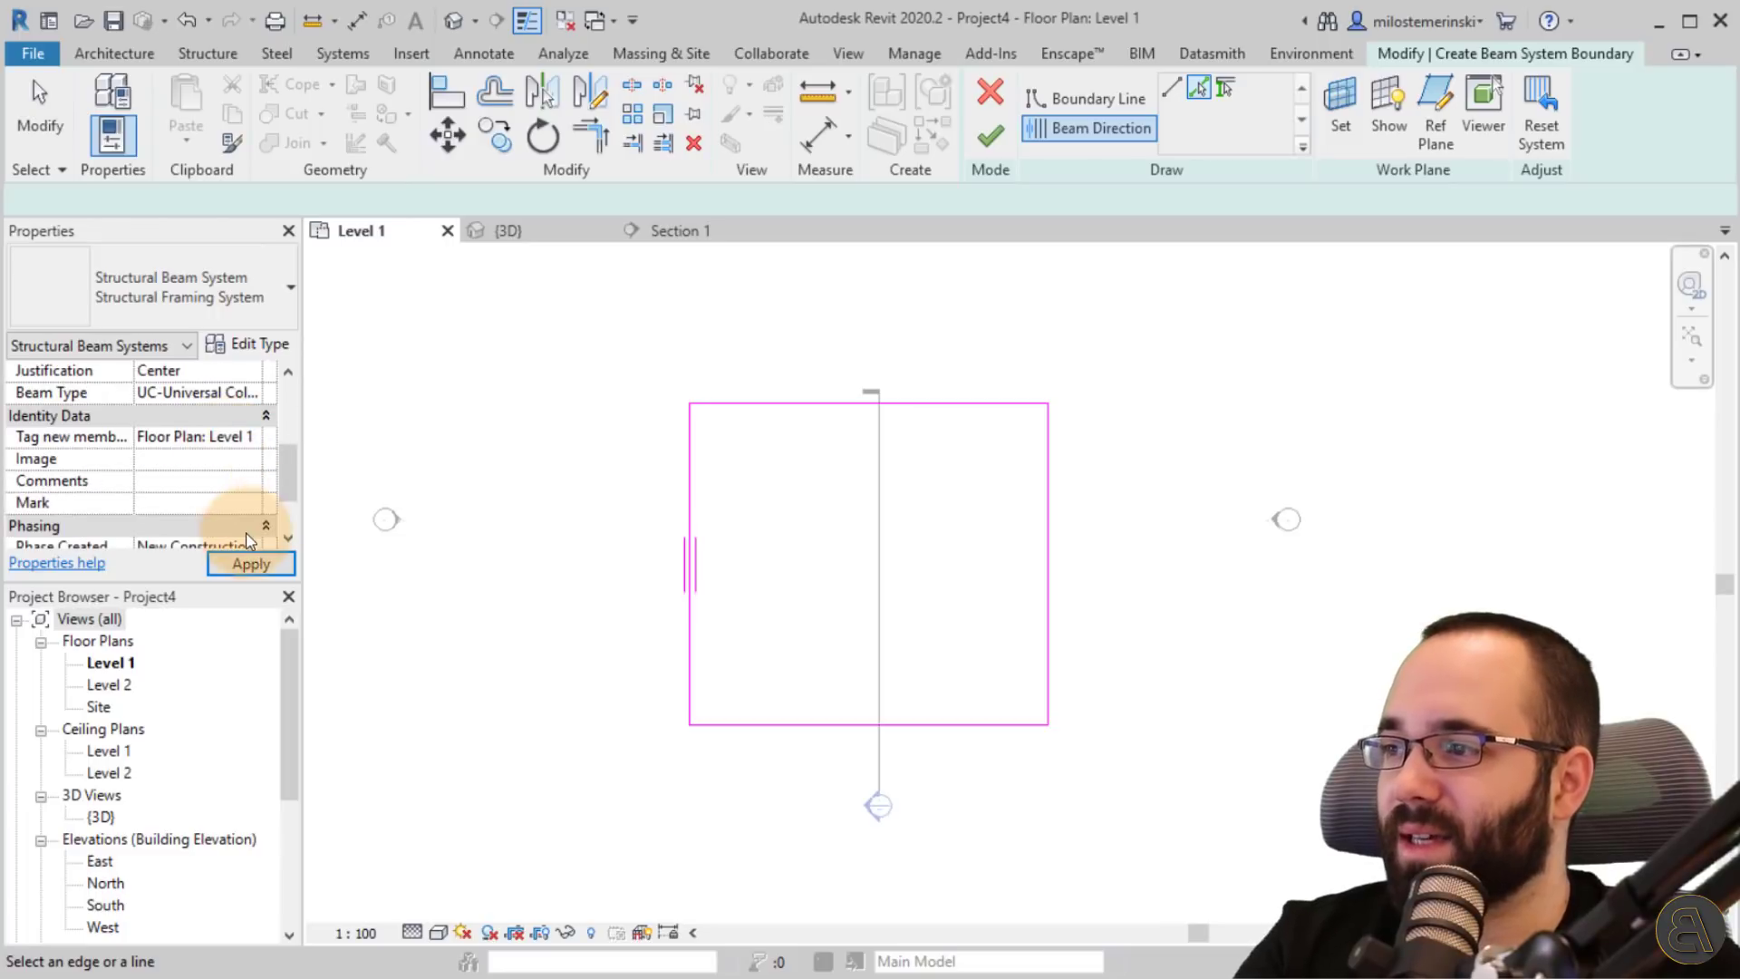
{"action": "left_click", "coordinate": [251, 564]}
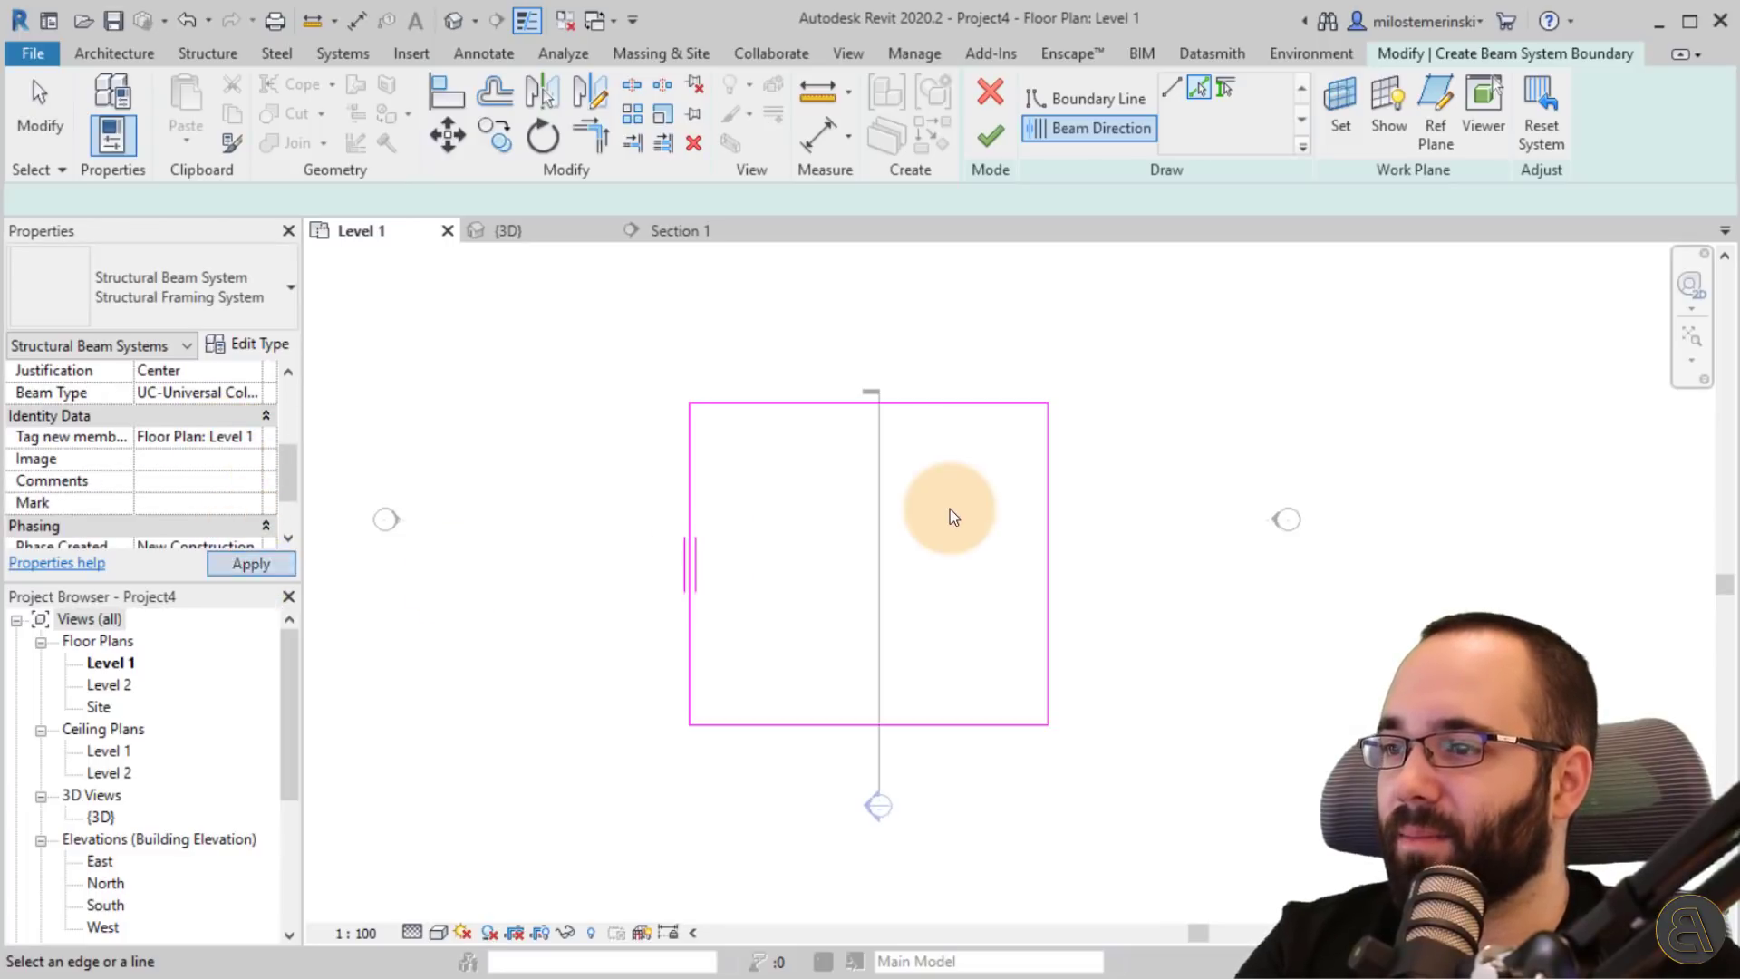
- Finish the beam system sketch and view the beams at the floor's edge in the 3D view
{"action": "left_click", "coordinate": [988, 136]}
{"action": "left_click", "coordinate": [534, 233]}
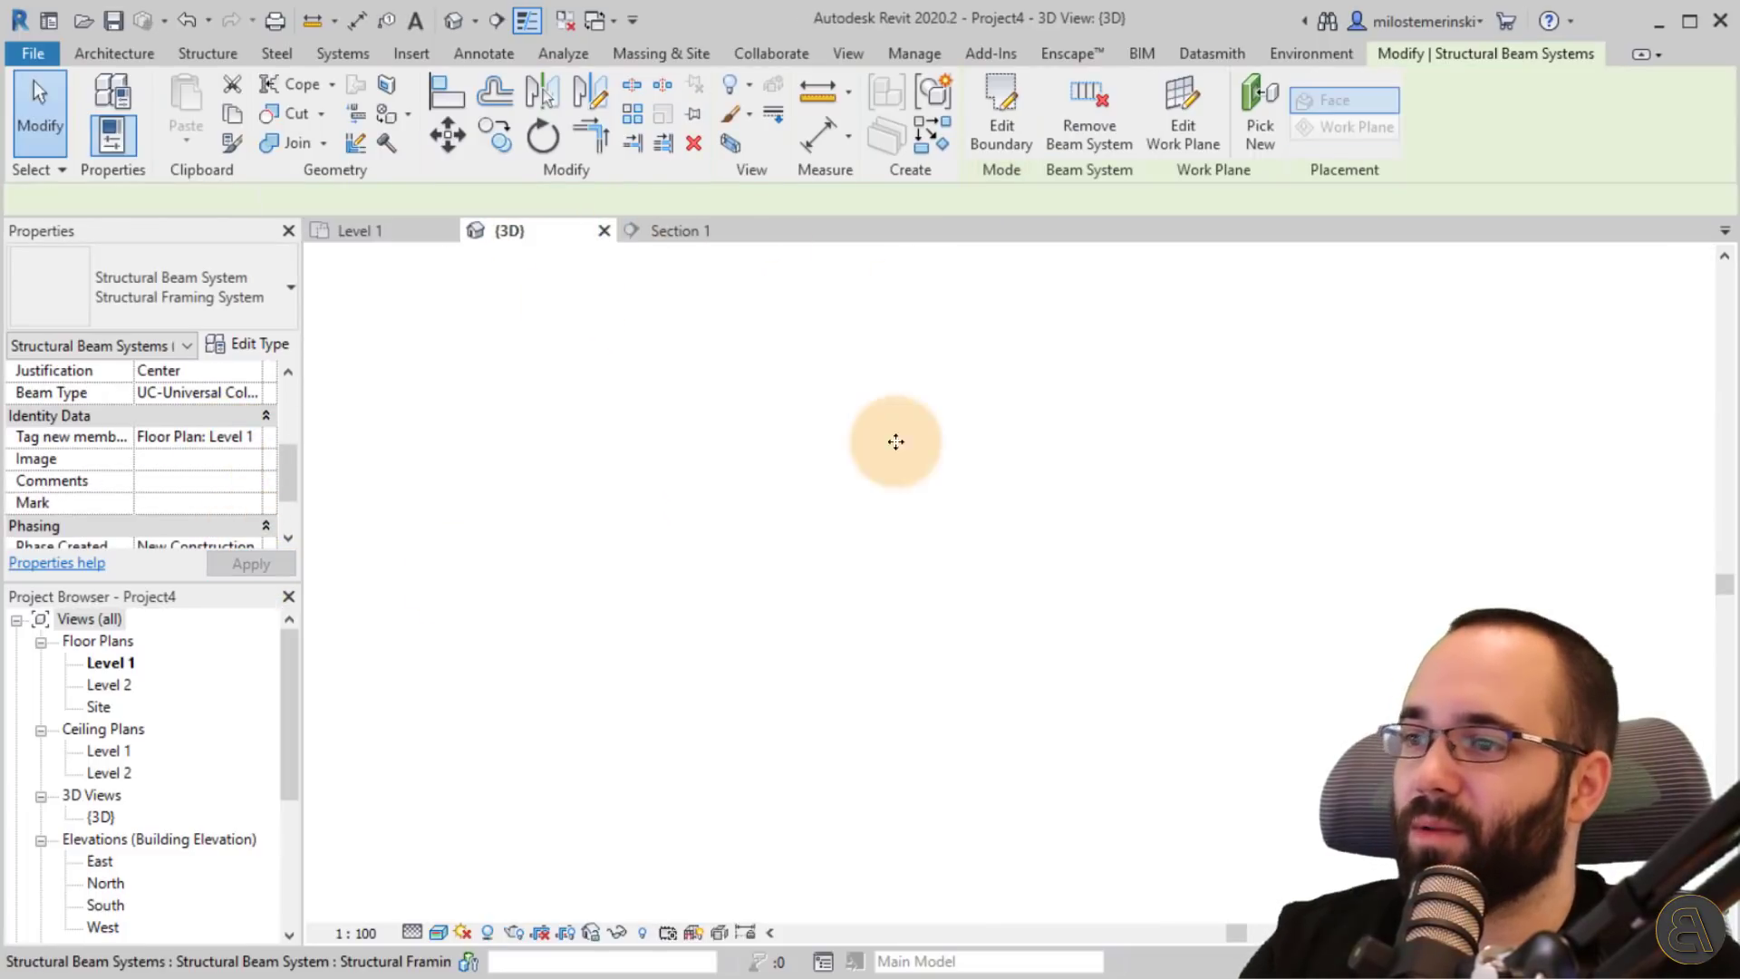
{"action": "scroll", "coordinate": [879, 715], "scroll_direction": "up", "scroll_amount": 8}
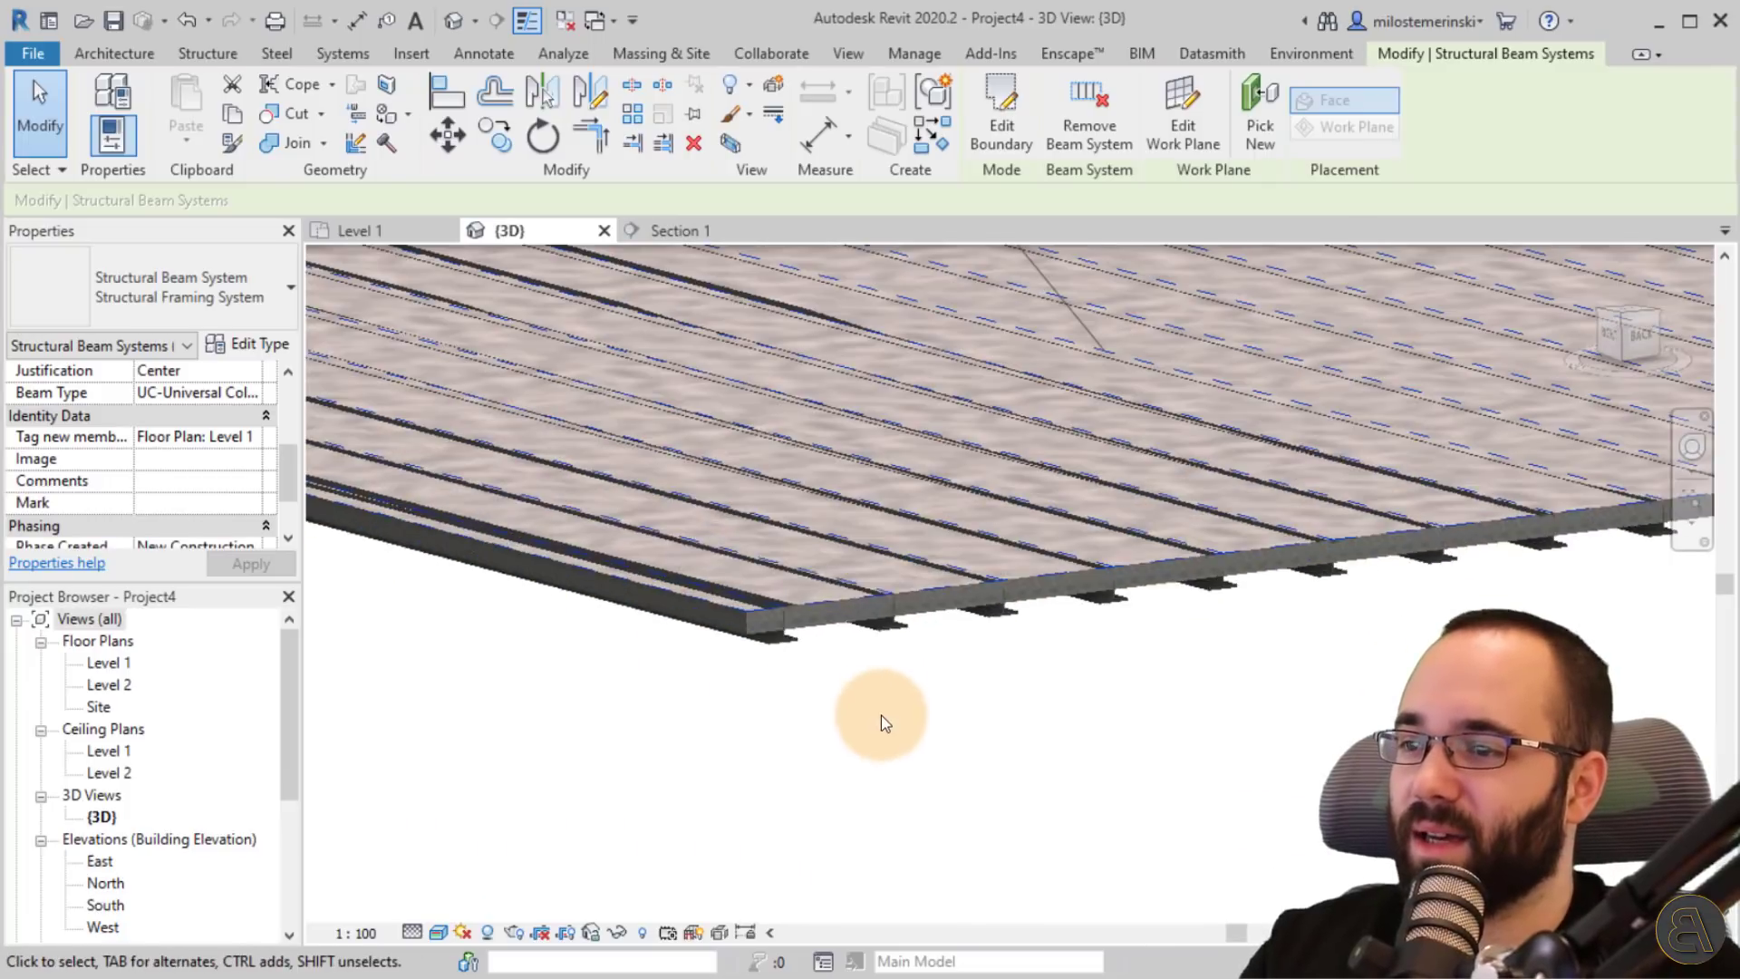
{"action": "scroll", "coordinate": [949, 581], "scroll_direction": "up", "scroll_amount": 3}
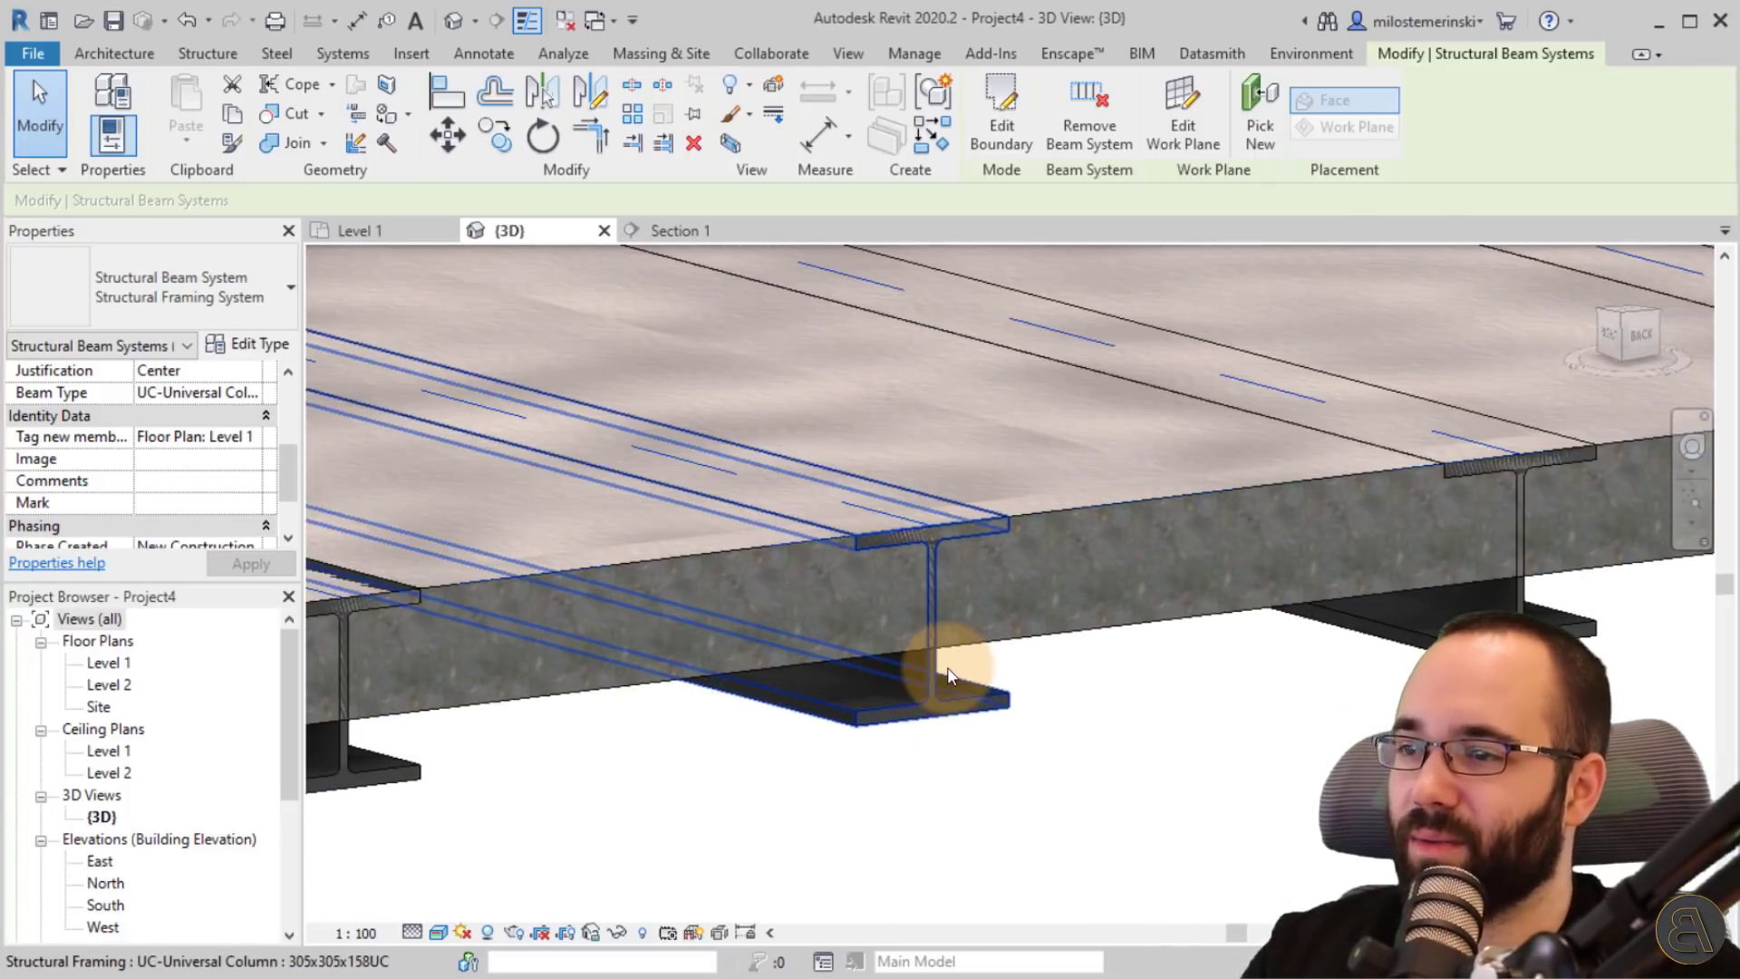
- Set the beam system's elevation from level to -0.2
{"action": "scroll", "coordinate": [205, 455], "scroll_direction": "up", "scroll_amount": 3}
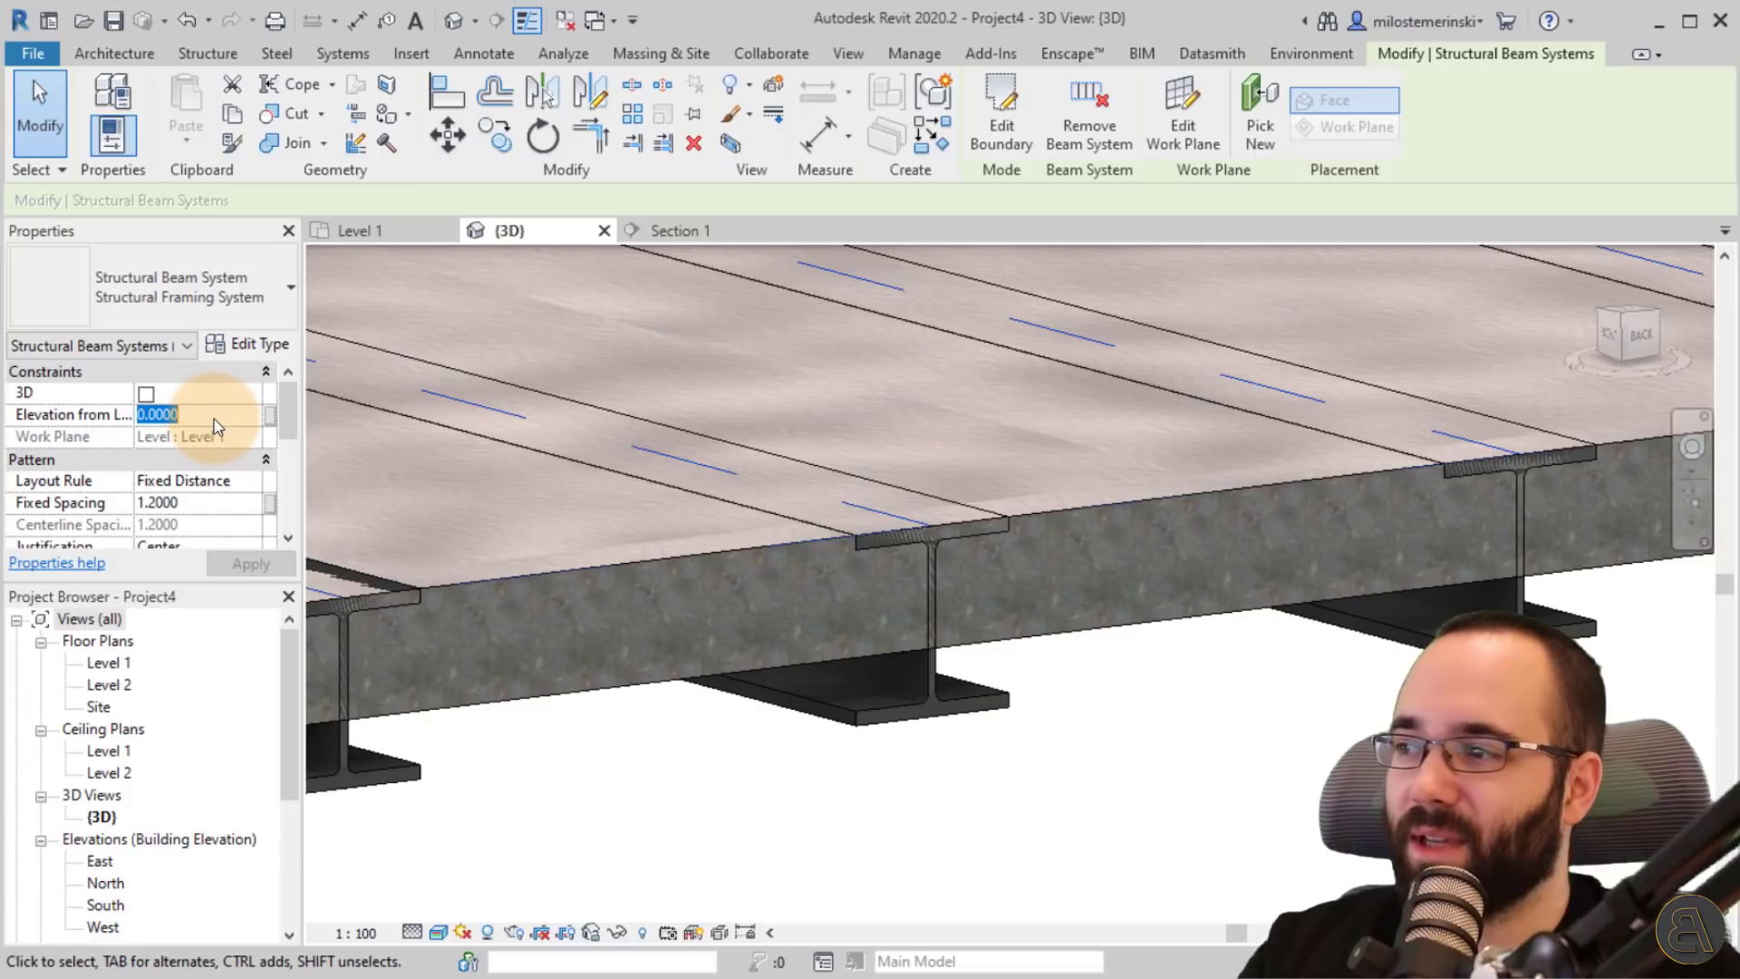
{"action": "type", "text": "-2"}
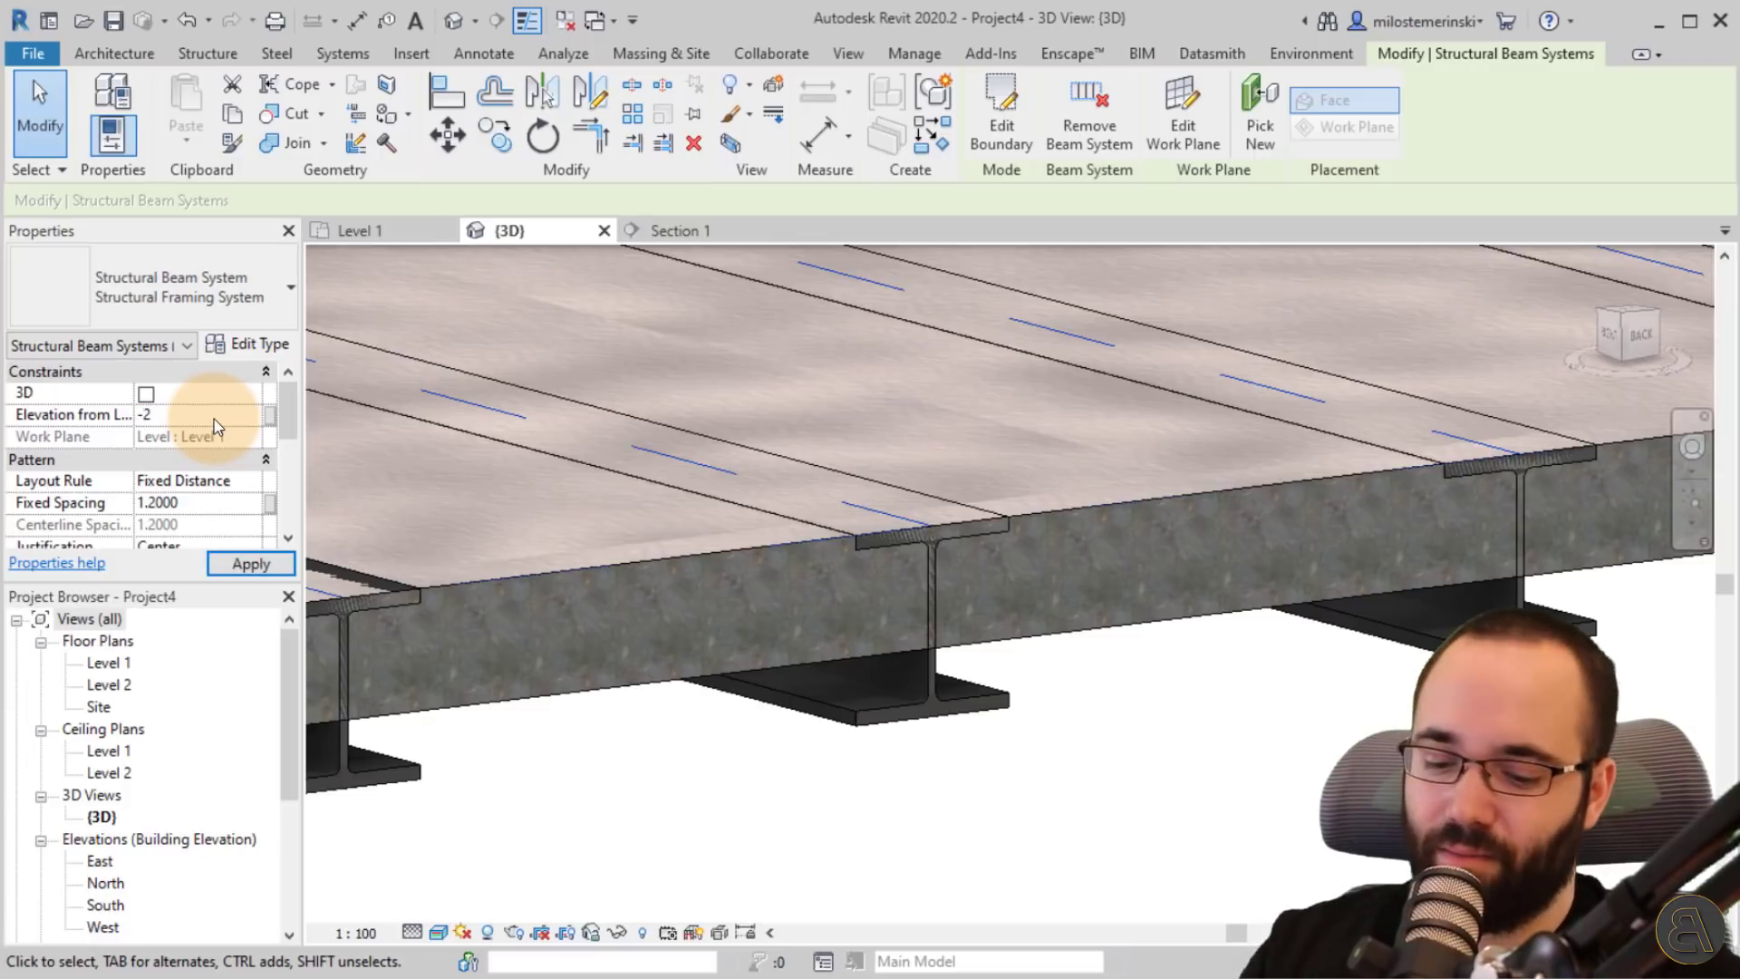
{"action": "key", "text": "BackSpace"}
{"action": "type", "text": "0.2"}
{"action": "key", "text": "Return"}
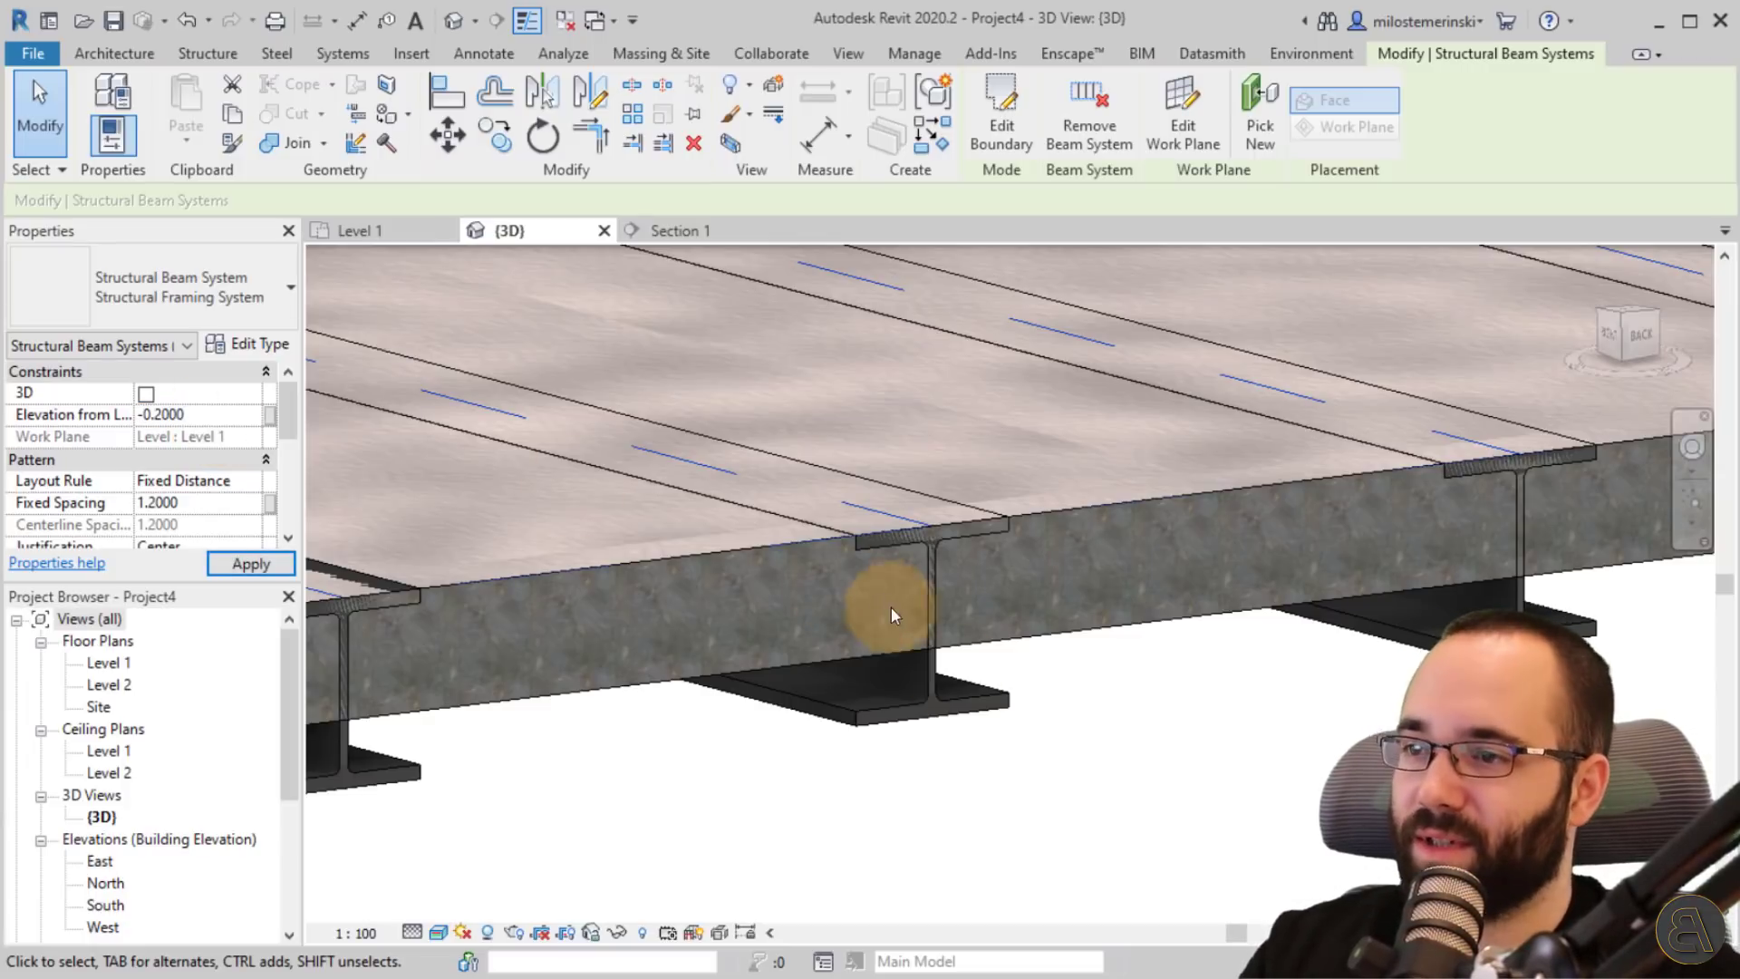
- Check the beam flange against the underside of the floor and set the beam system's elevation from level to -0.21
{"action": "middle_click_drag", "start_coordinate": [994, 739], "coordinate": [997, 962], "text": "shift"}
{"action": "scroll", "coordinate": [773, 504], "scroll_direction": "up", "scroll_amount": 2}
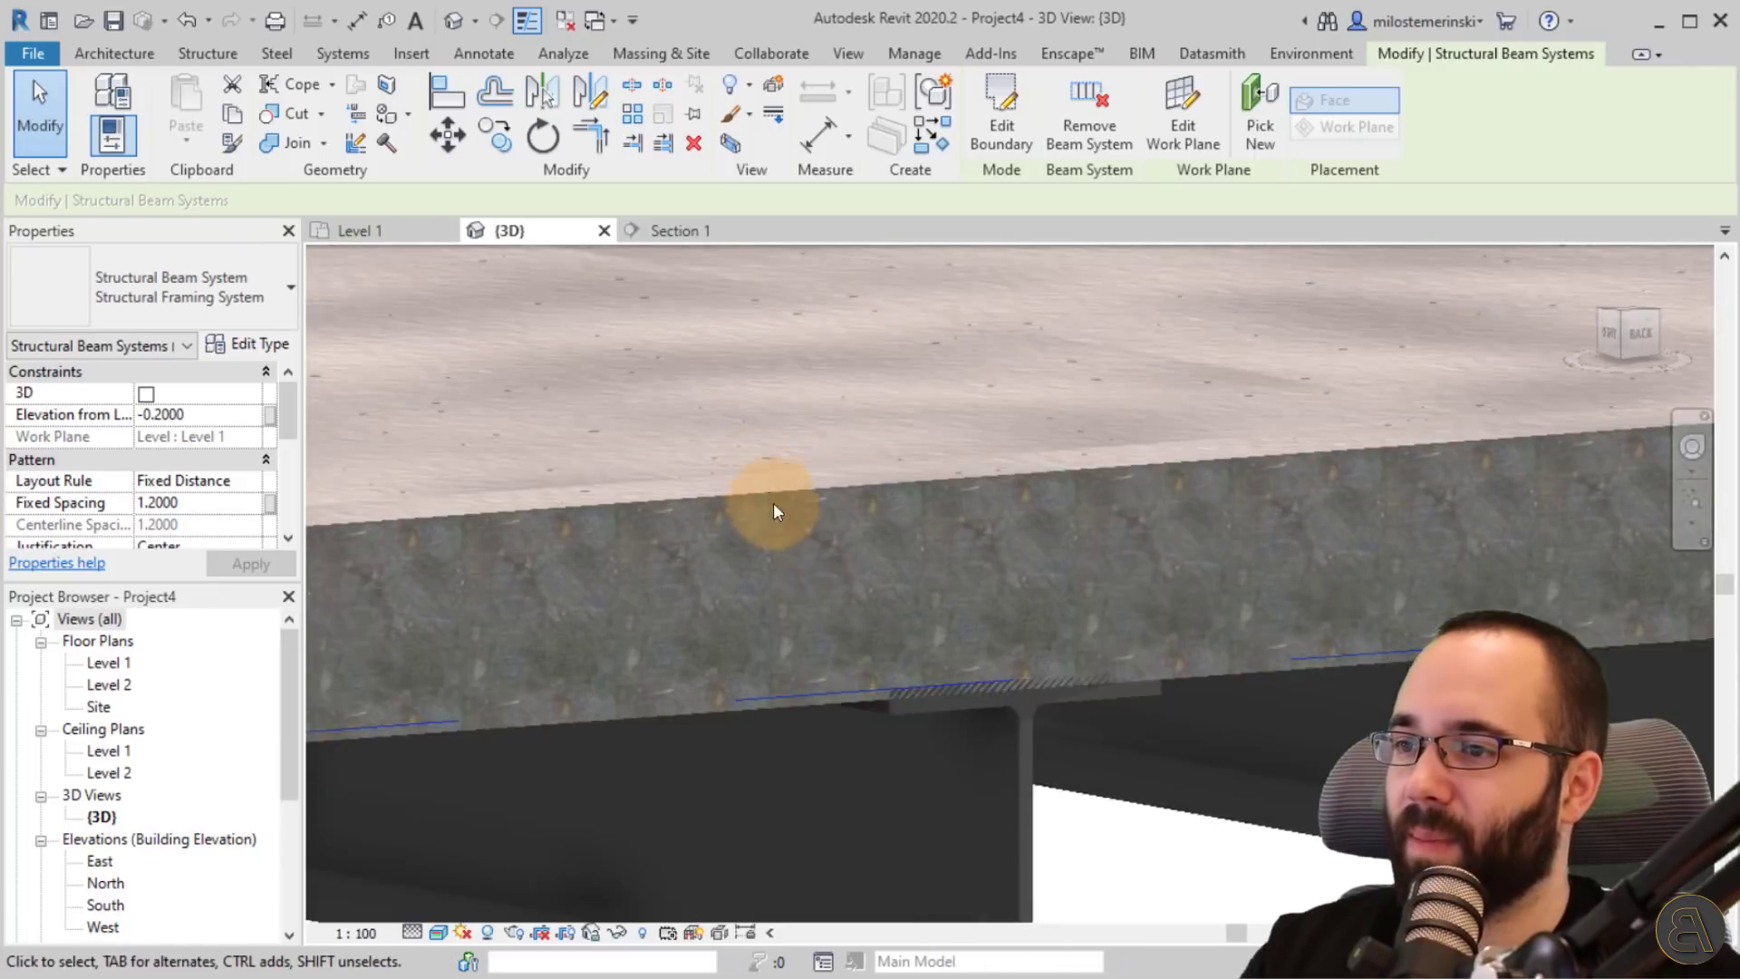
{"action": "middle_click_drag", "start_coordinate": [774, 502], "coordinate": [754, 583], "text": "shift"}
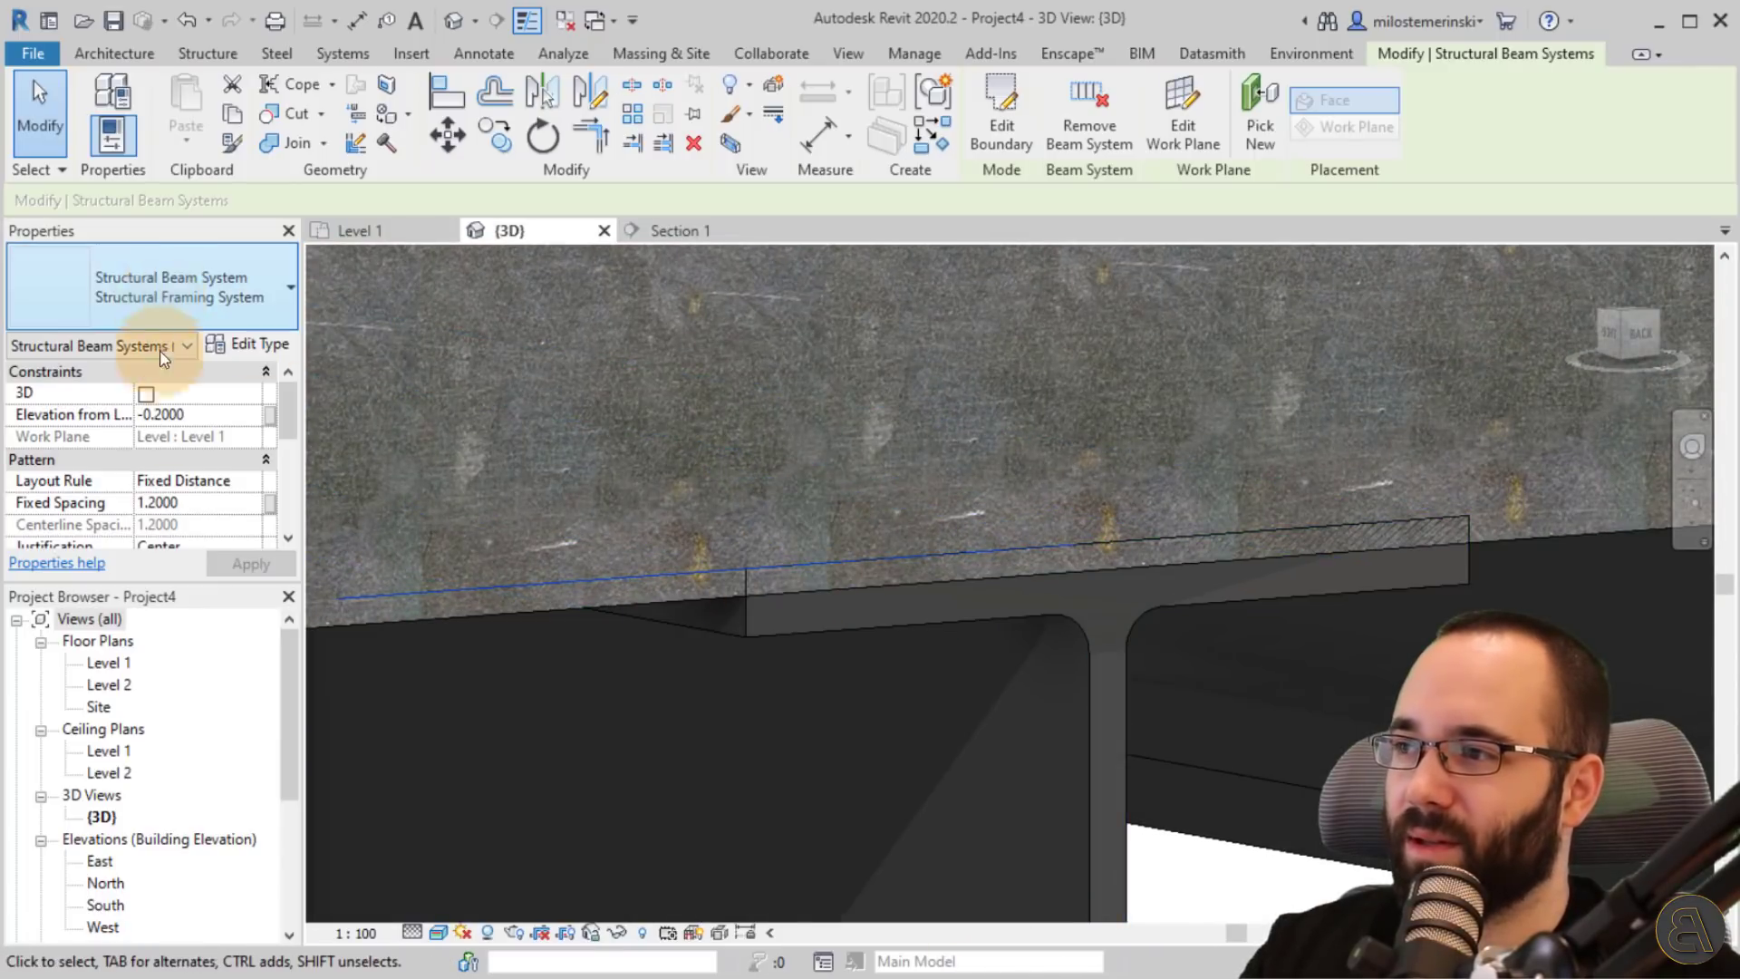
{"action": "left_click", "coordinate": [162, 414]}
{"action": "key", "text": "BackSpace"}
{"action": "type", "text": "1"}
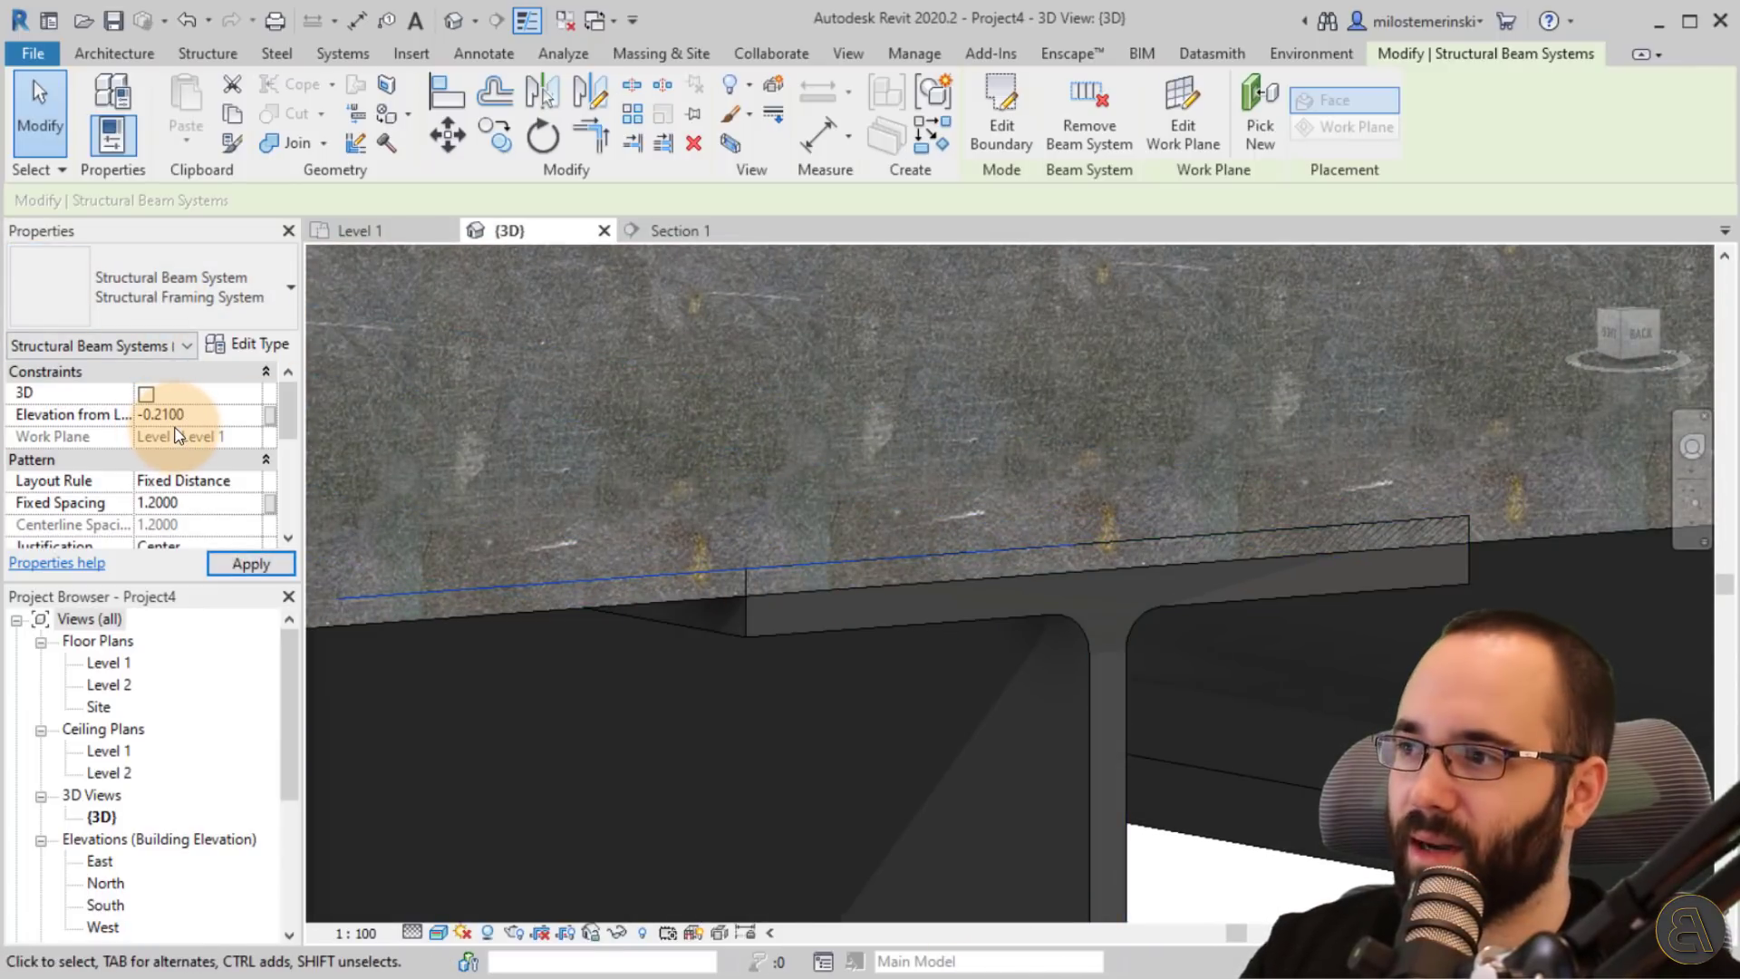
{"action": "scroll", "coordinate": [792, 416], "scroll_direction": "down", "scroll_amount": 4}
{"action": "scroll", "coordinate": [954, 720], "scroll_direction": "down", "scroll_amount": 5}
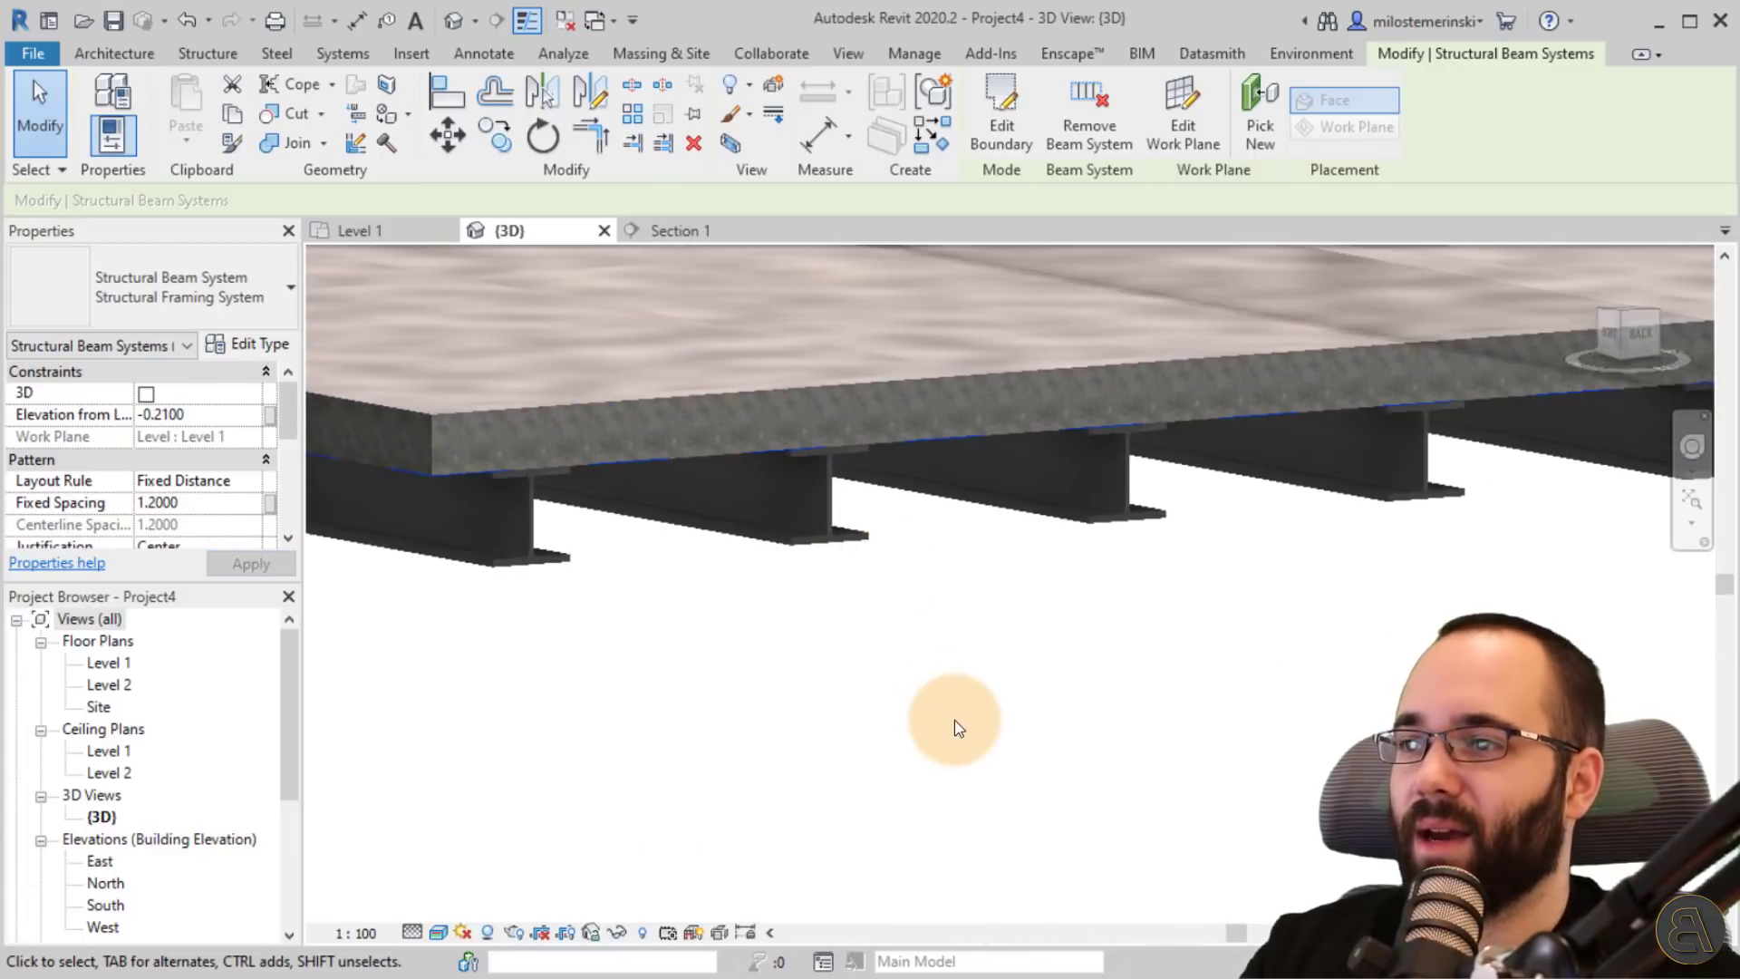
- Deselect the beam system and examine how the beams meet the metal deck from below in 3D and in Section 1
{"action": "left_click", "coordinate": [978, 611]}
{"action": "middle_click_drag", "start_coordinate": [982, 614], "coordinate": [1060, 533], "text": "shift"}
{"action": "middle_click_drag", "start_coordinate": [1053, 571], "coordinate": [971, 650]}
{"action": "scroll", "coordinate": [996, 737], "scroll_direction": "down", "scroll_amount": 3}
{"action": "middle_click_drag", "start_coordinate": [1049, 738], "coordinate": [1056, 893], "text": "shift"}
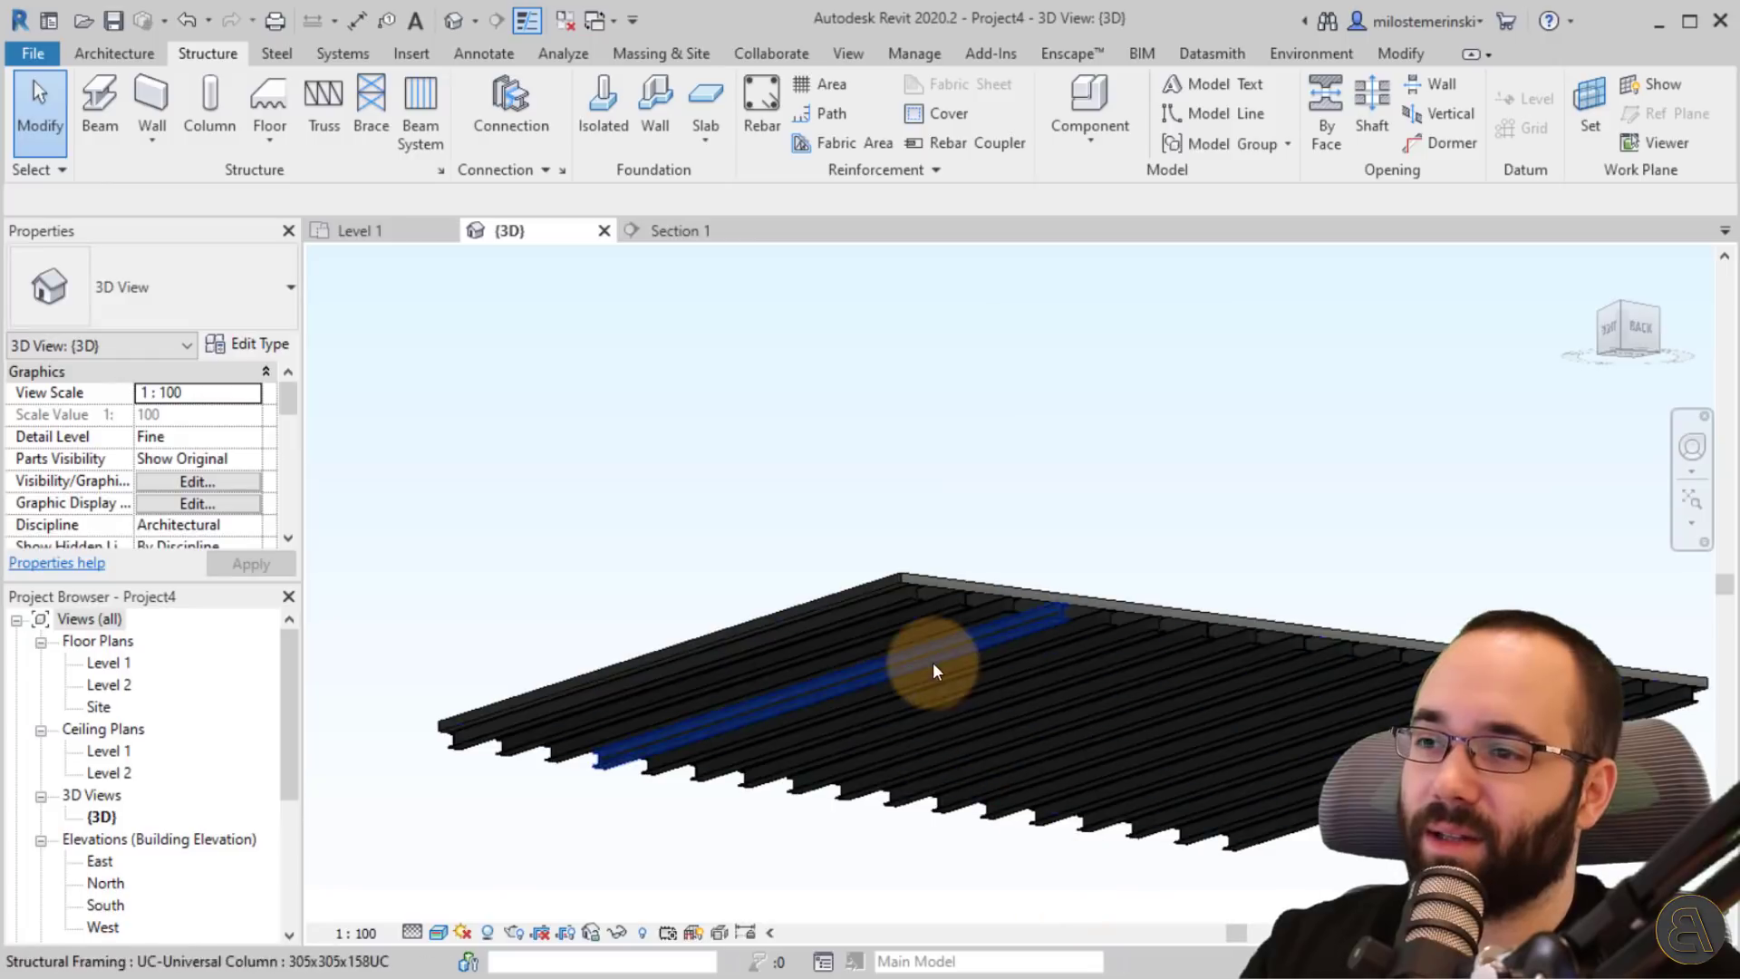
{"action": "middle_click_drag", "start_coordinate": [932, 666], "coordinate": [907, 396], "text": "shift"}
{"action": "scroll", "coordinate": [1040, 302], "scroll_direction": "up", "scroll_amount": 5}
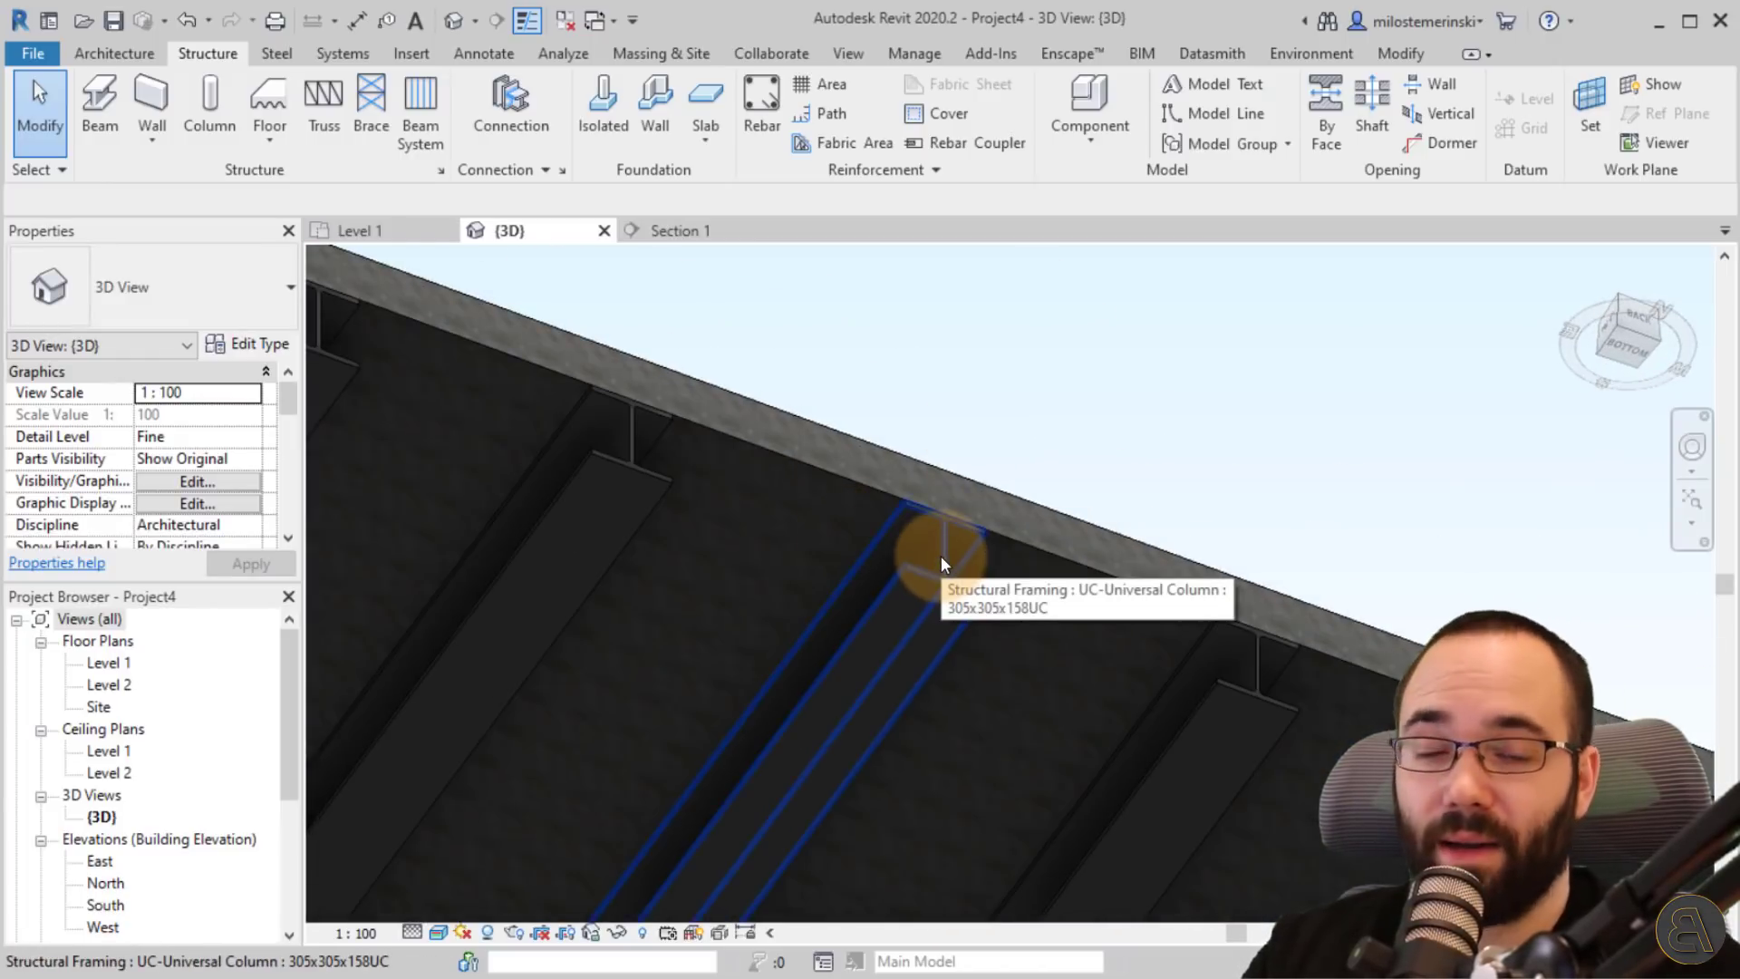
{"action": "left_click", "coordinate": [671, 230]}
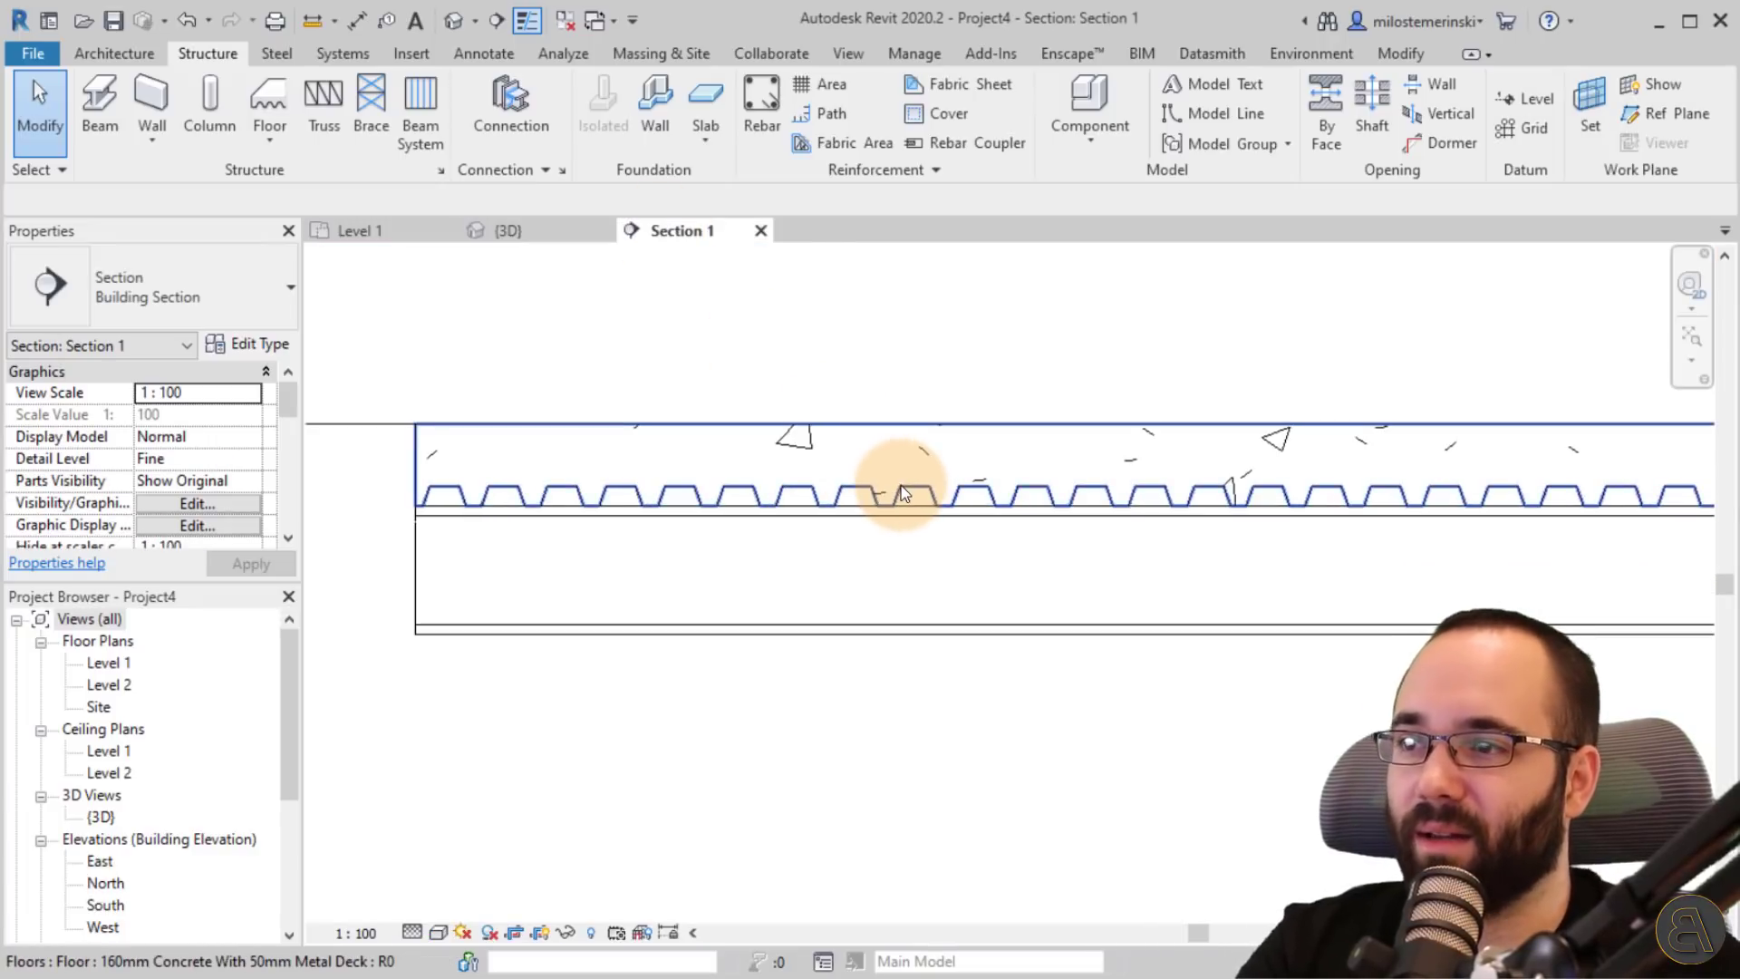
{"action": "left_click", "coordinate": [557, 232]}
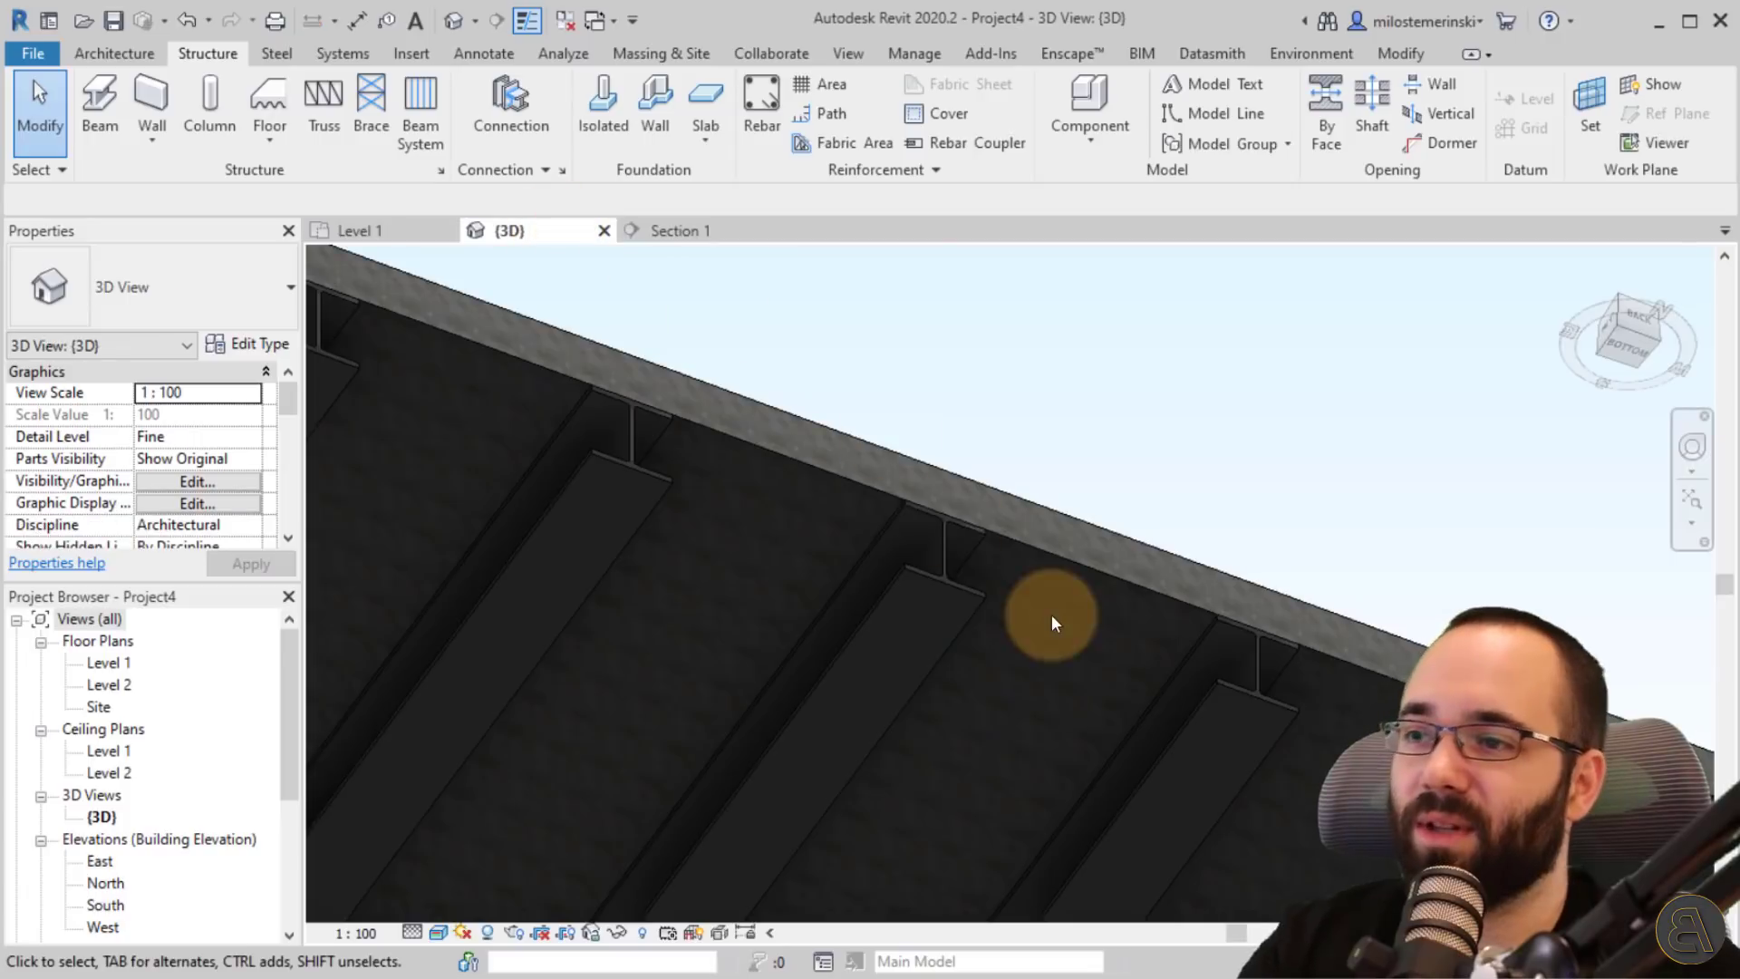
{"action": "middle_click_drag", "start_coordinate": [1051, 623], "coordinate": [1060, 773], "text": "shift"}
{"action": "middle_click_drag", "start_coordinate": [1010, 586], "coordinate": [1036, 714], "text": "shift"}
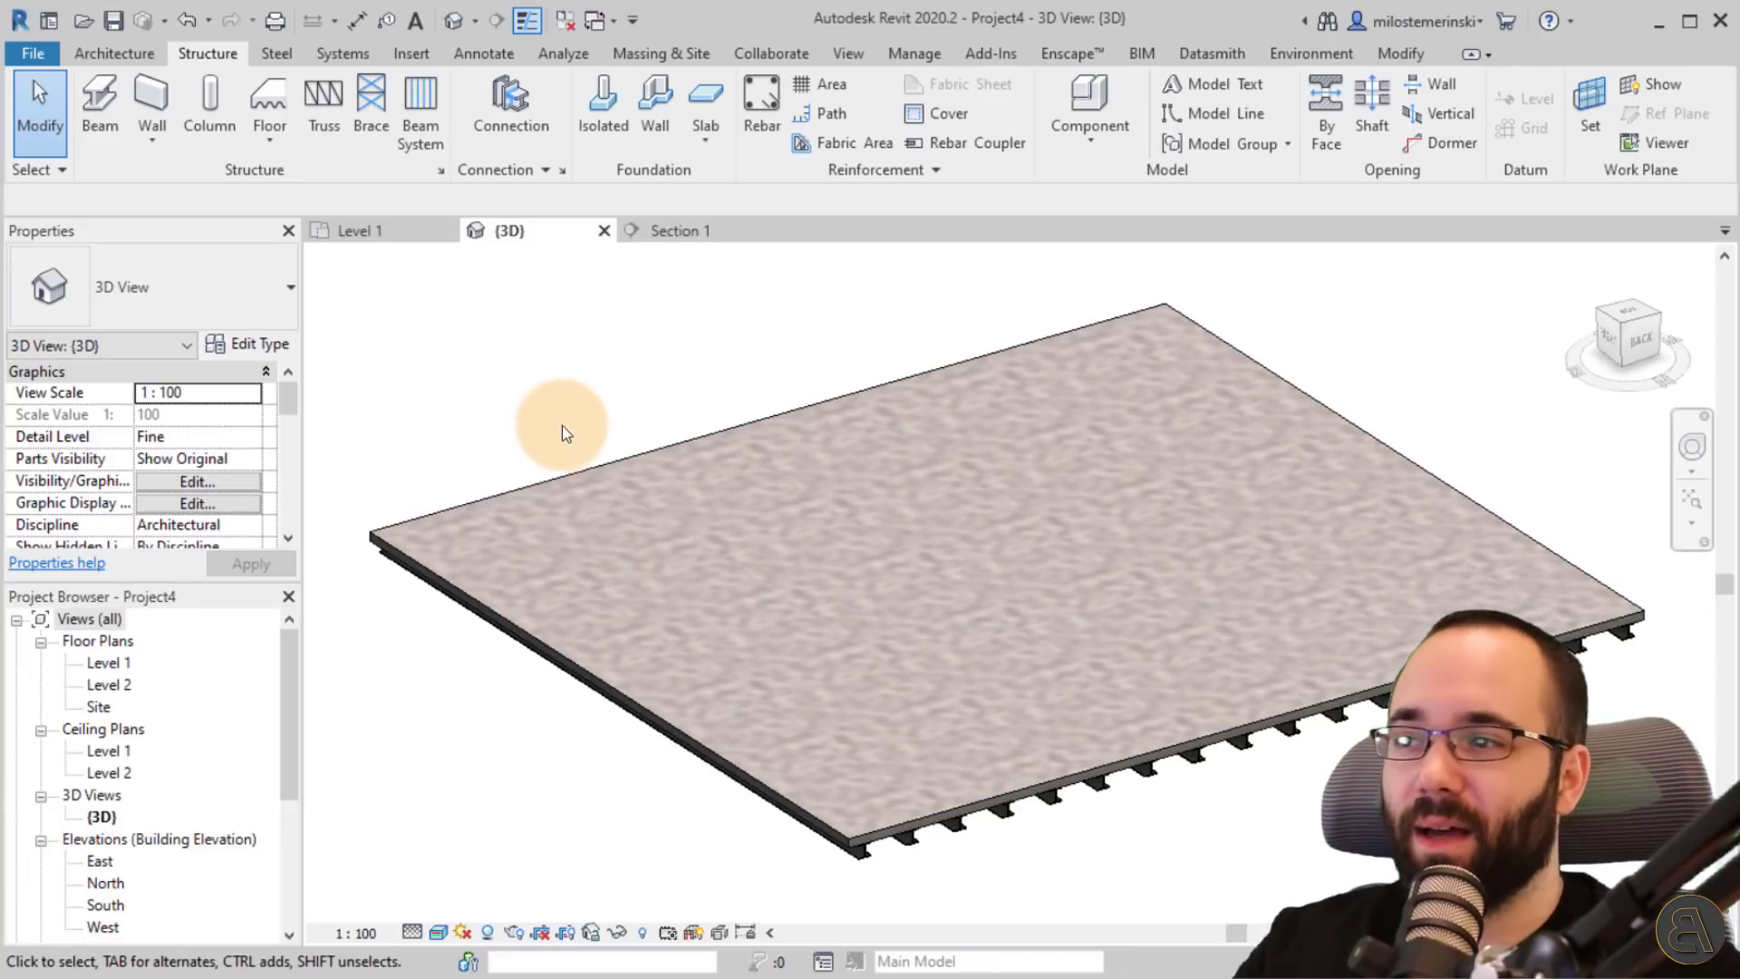
{"action": "left_click", "coordinate": [500, 462]}
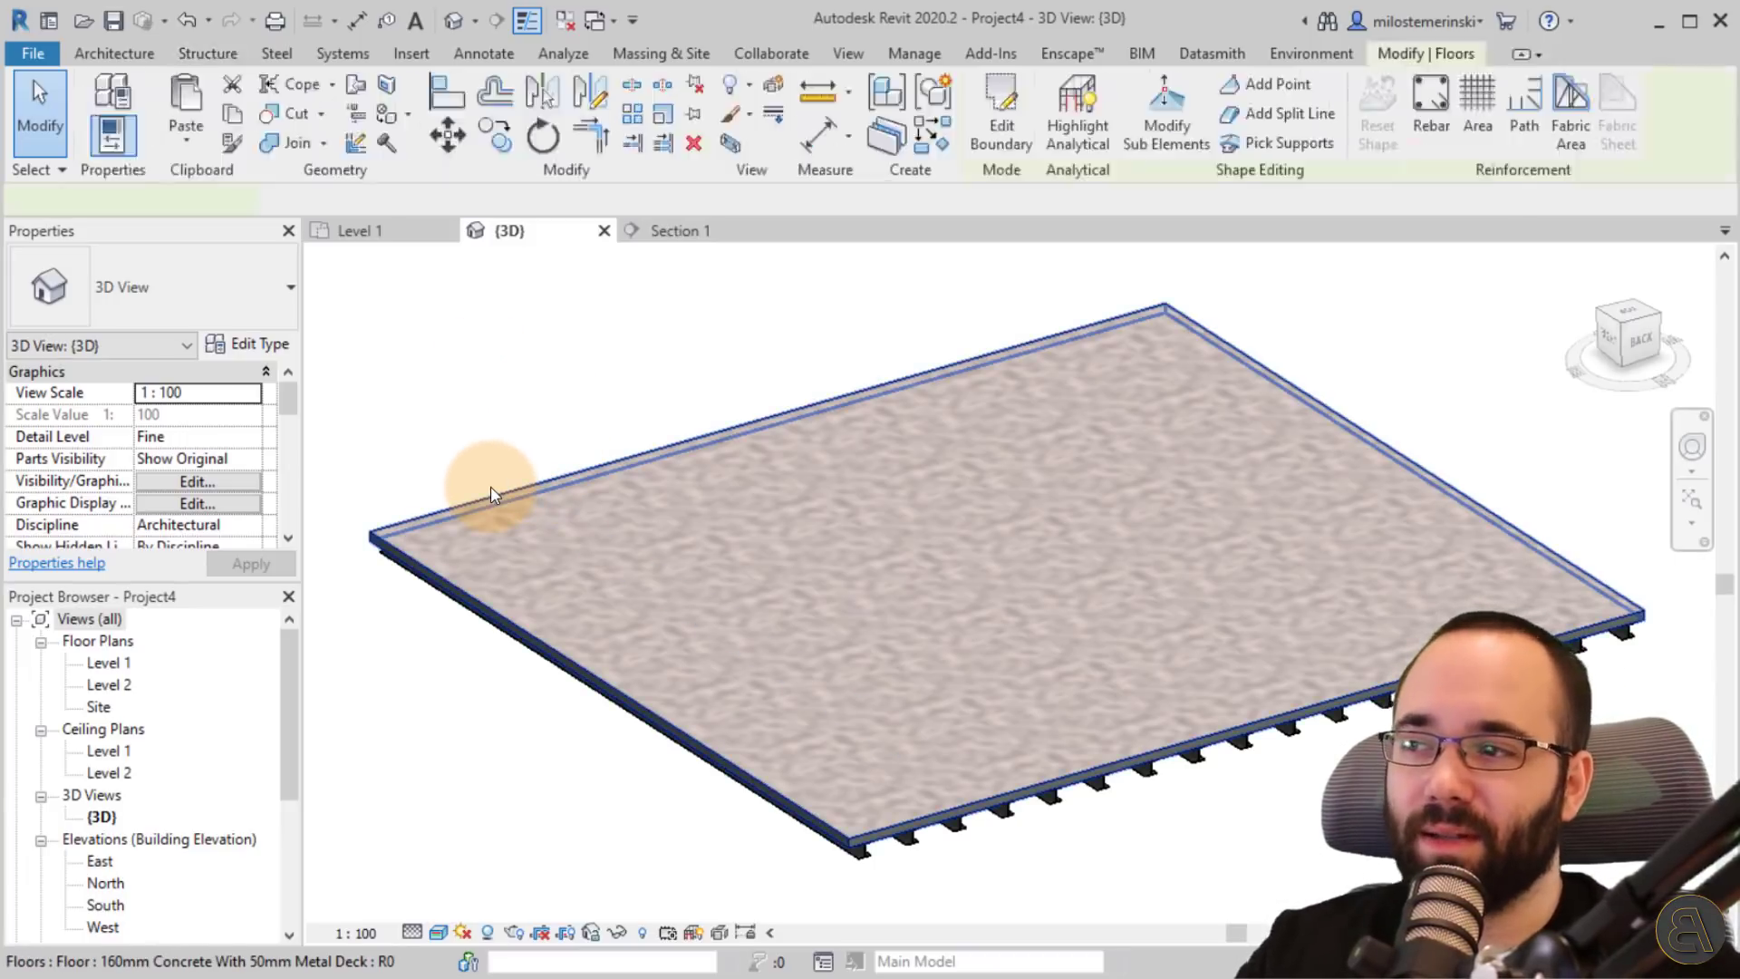
{"action": "left_click", "coordinate": [497, 453]}
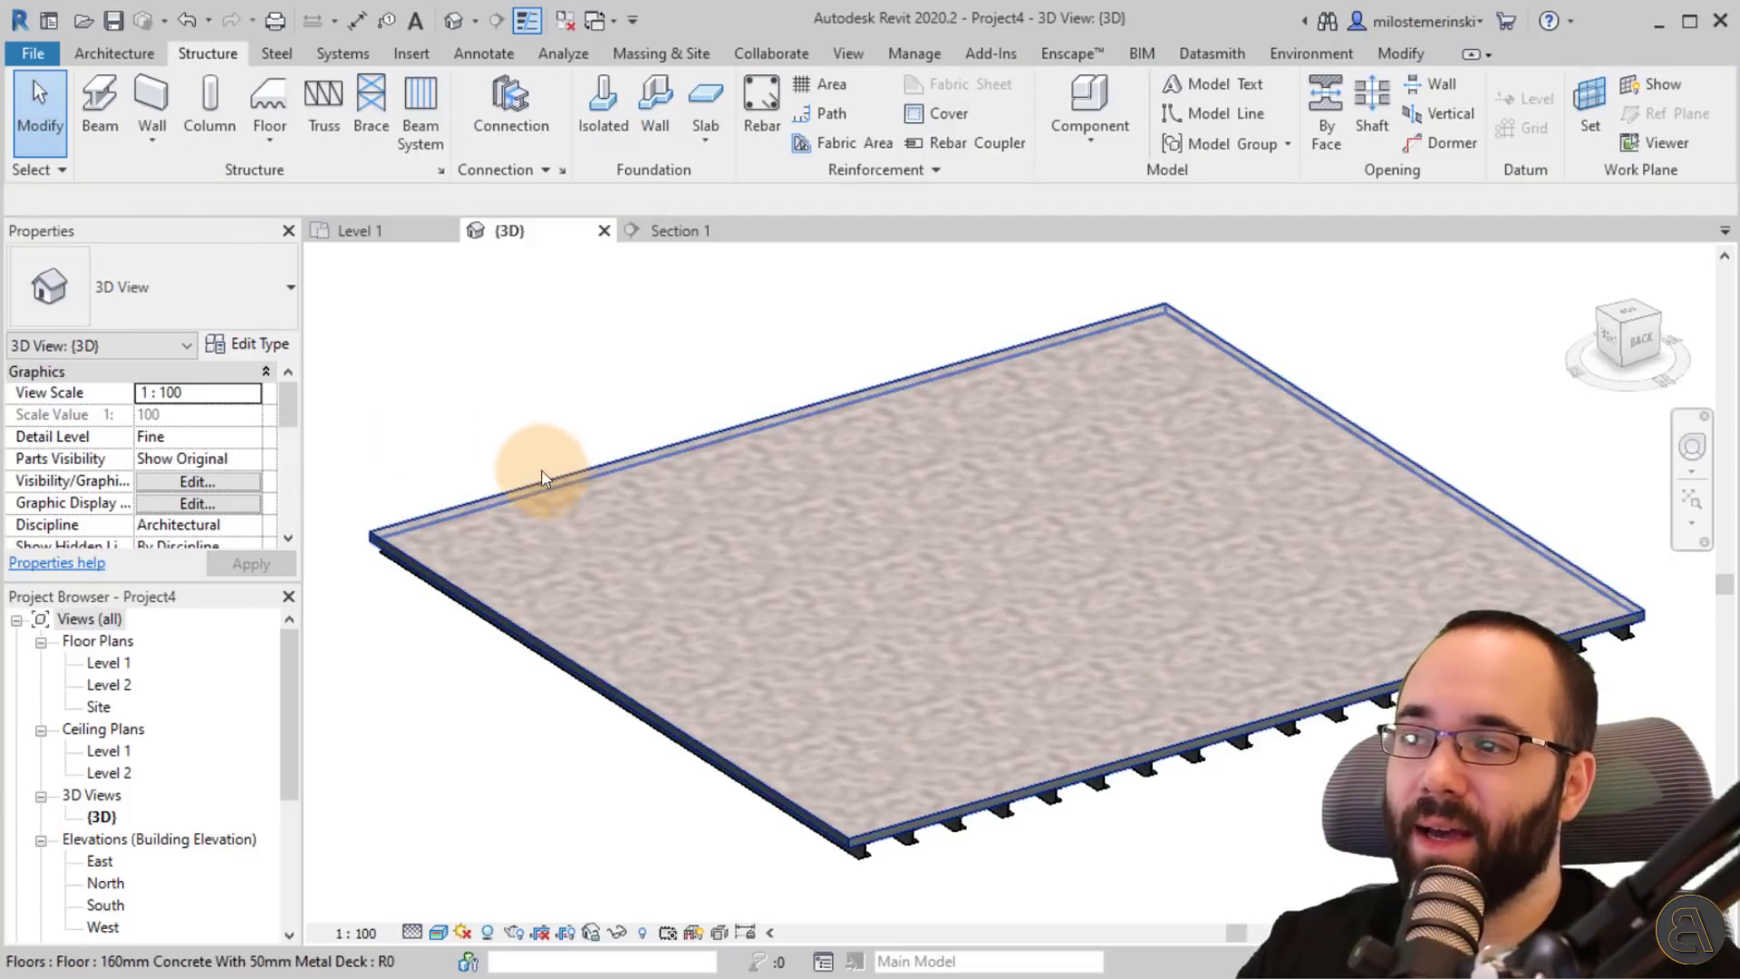
{"action": "middle_click_drag", "start_coordinate": [1002, 710], "coordinate": [1166, 845], "text": "shift"}
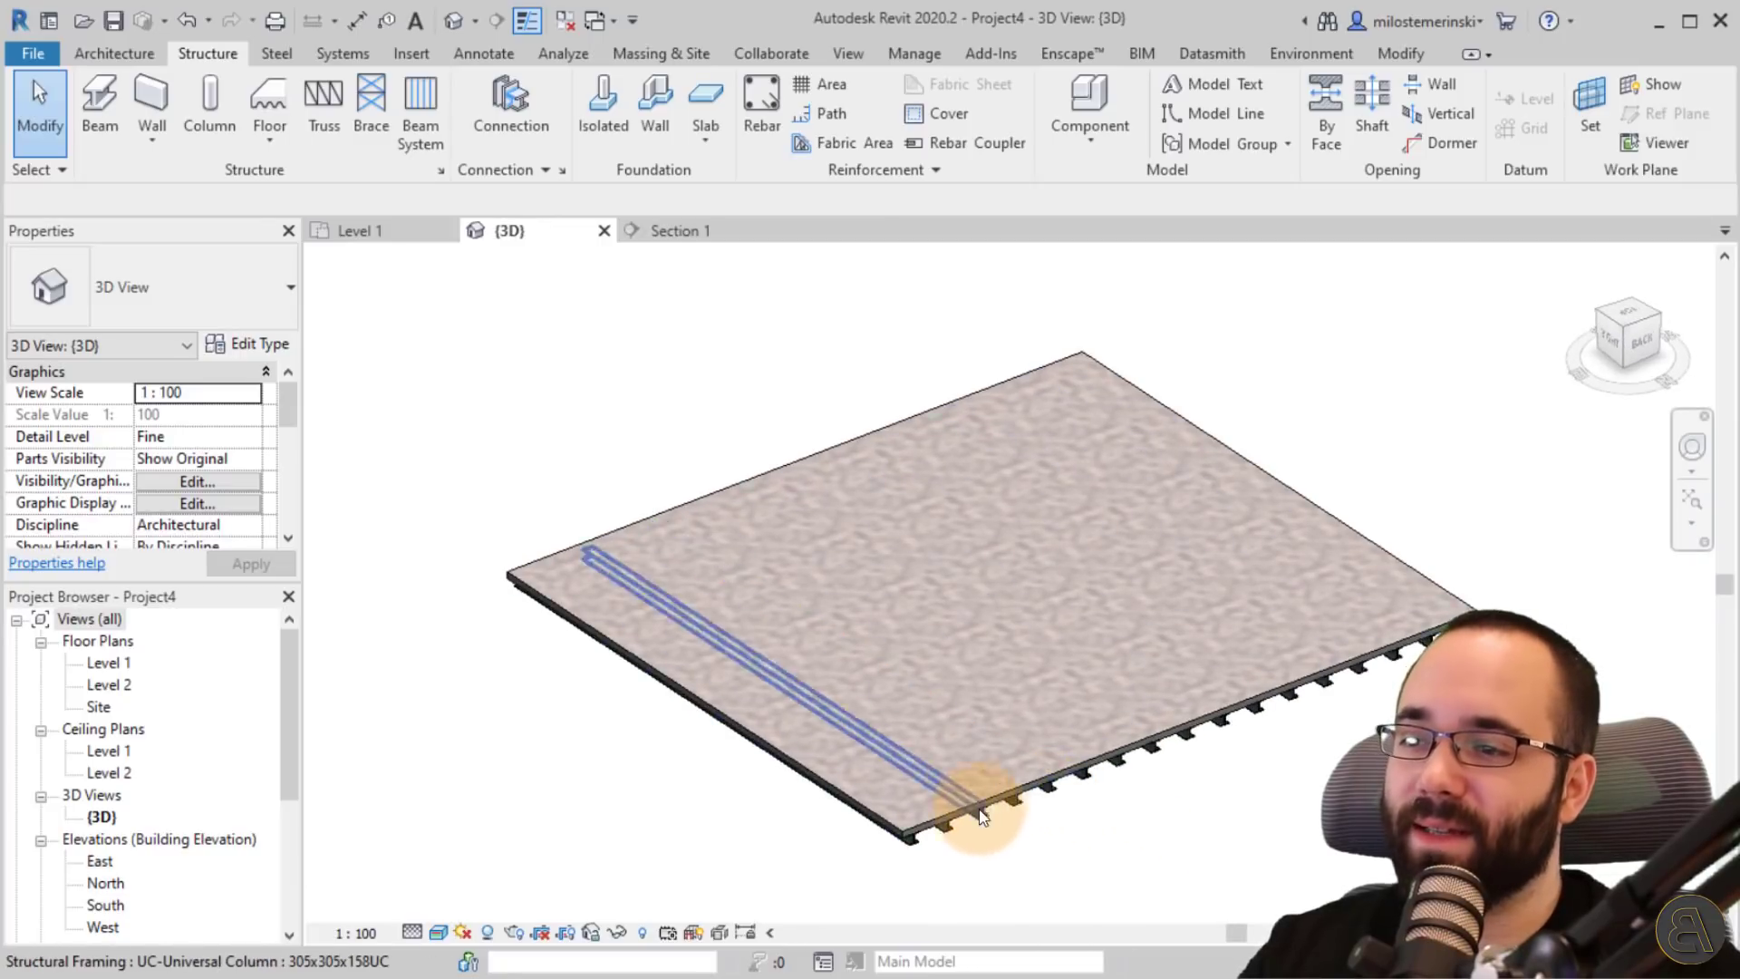
- Select the whole structural beam system at the floor's edge instead of a single beam, and clear the selection
{"action": "left_click", "coordinate": [941, 840]}
{"action": "key", "text": "Tab"}
{"action": "left_click", "coordinate": [926, 833]}
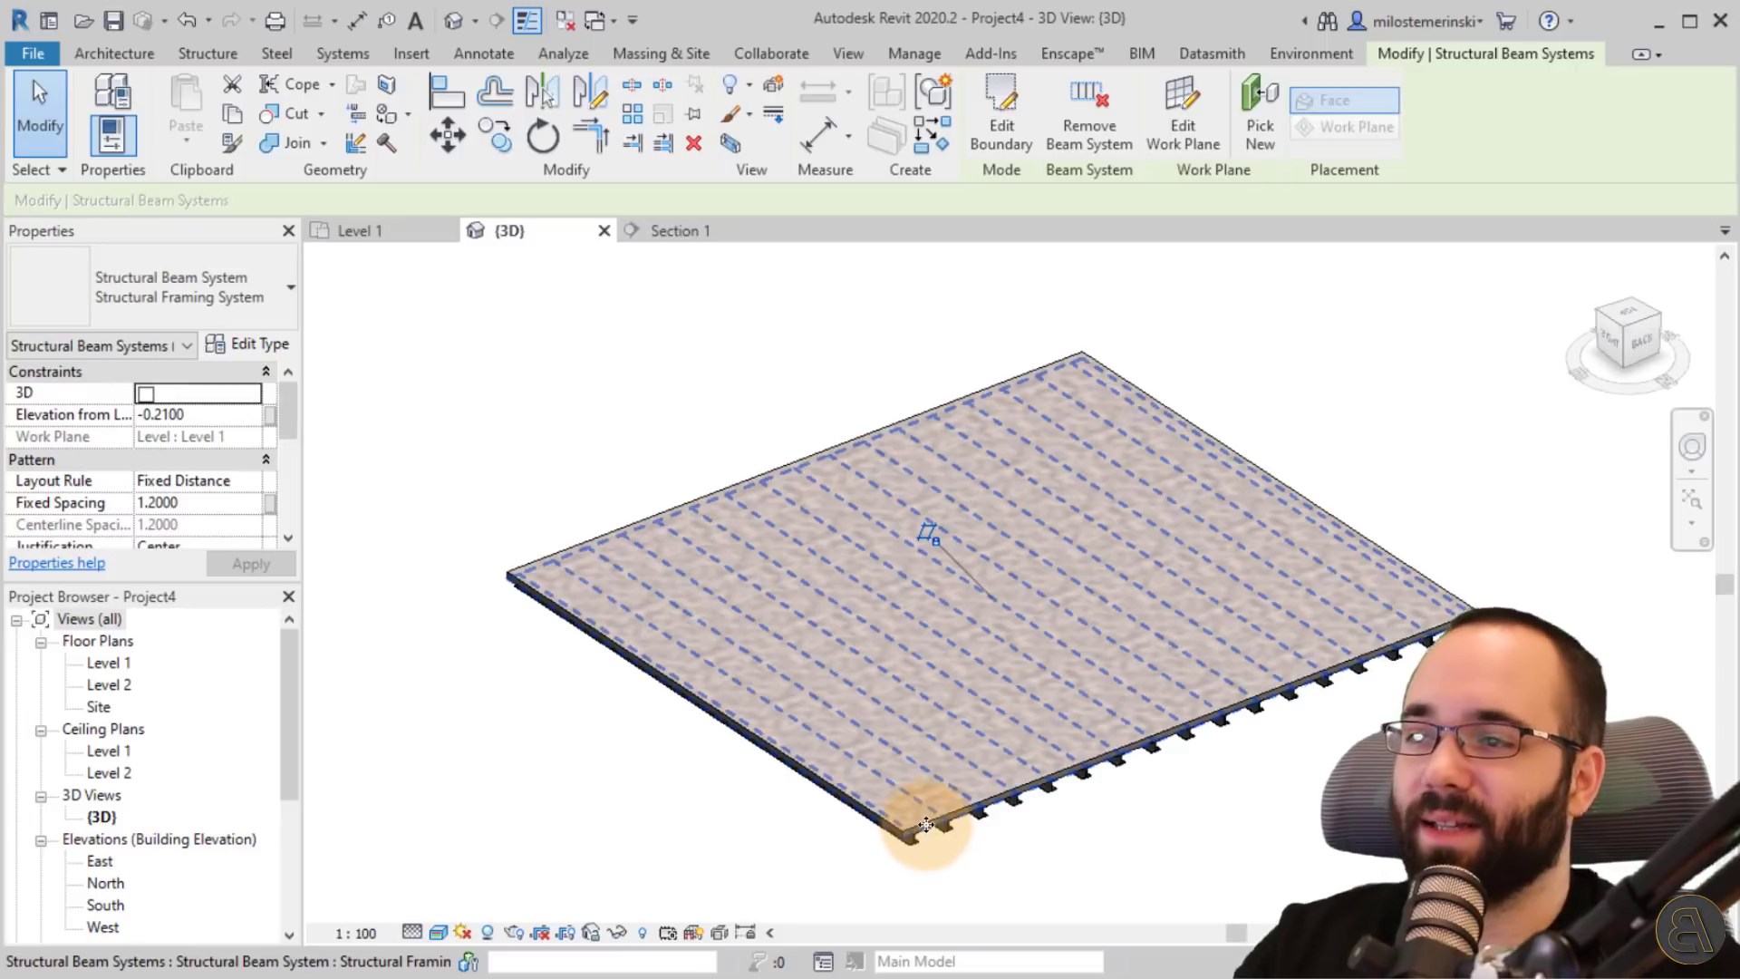
{"action": "left_click", "coordinate": [1024, 879]}
- Change the whole beam system's beam type to M_Concrete-Rectangular Beam : 400 x 800mm and deselect it
{"action": "key", "text": "Tab"}
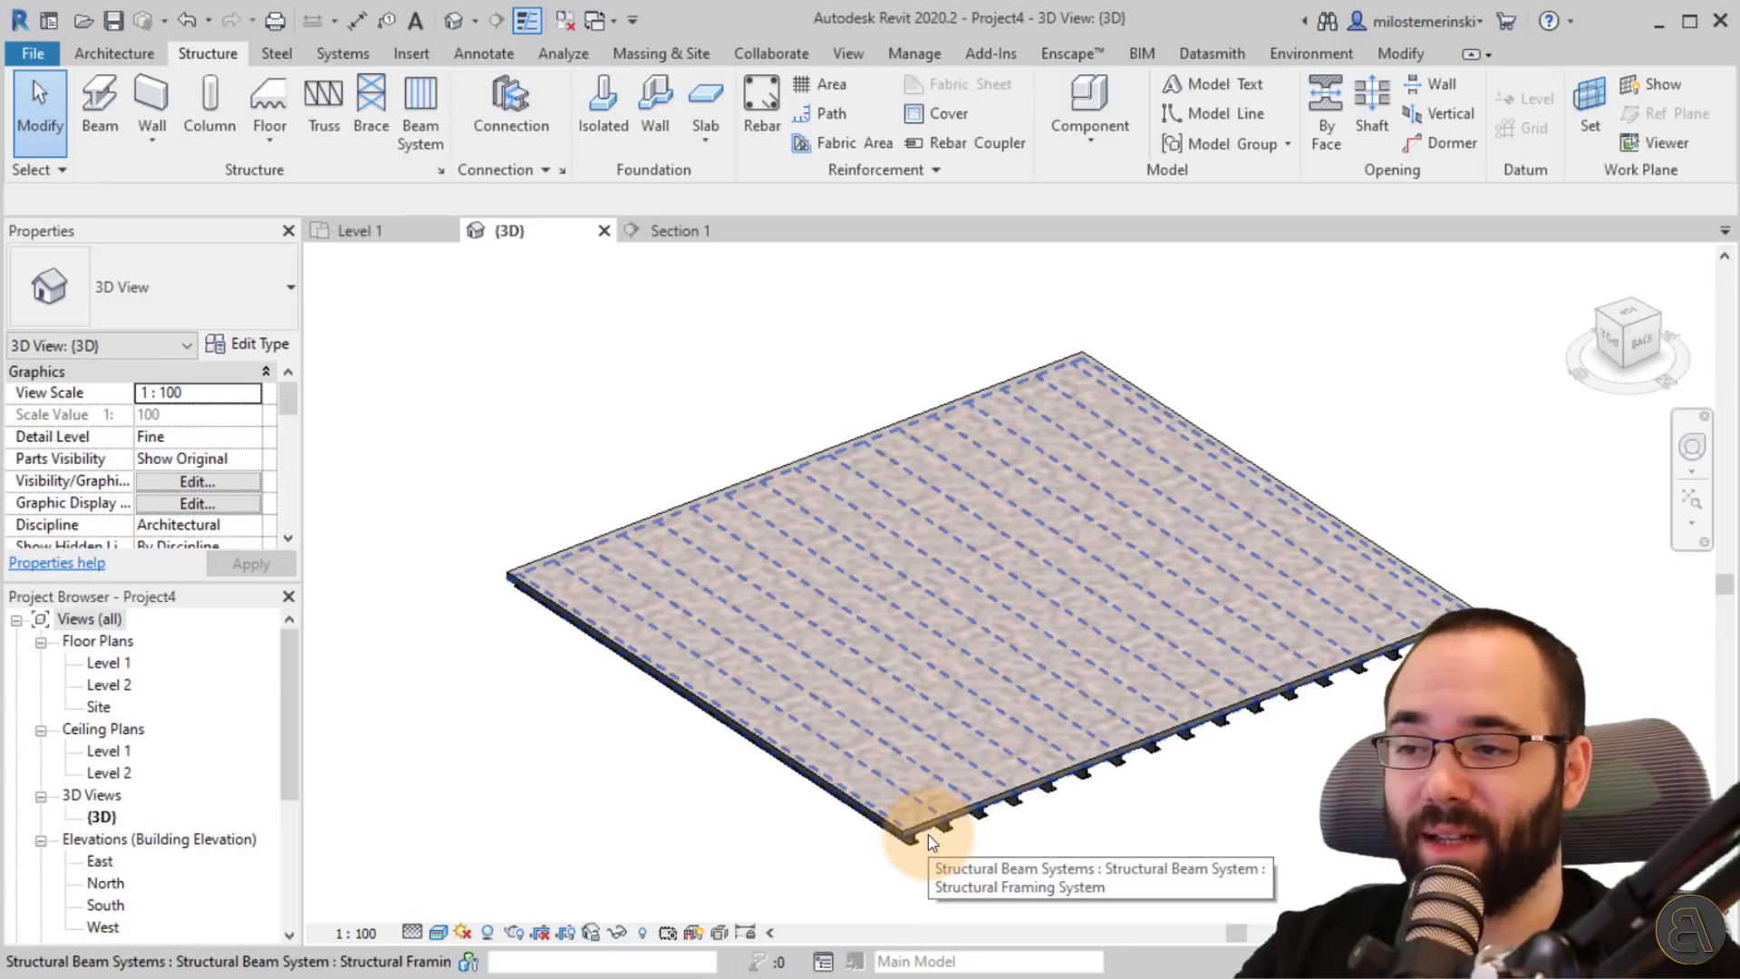
{"action": "left_click", "coordinate": [928, 834]}
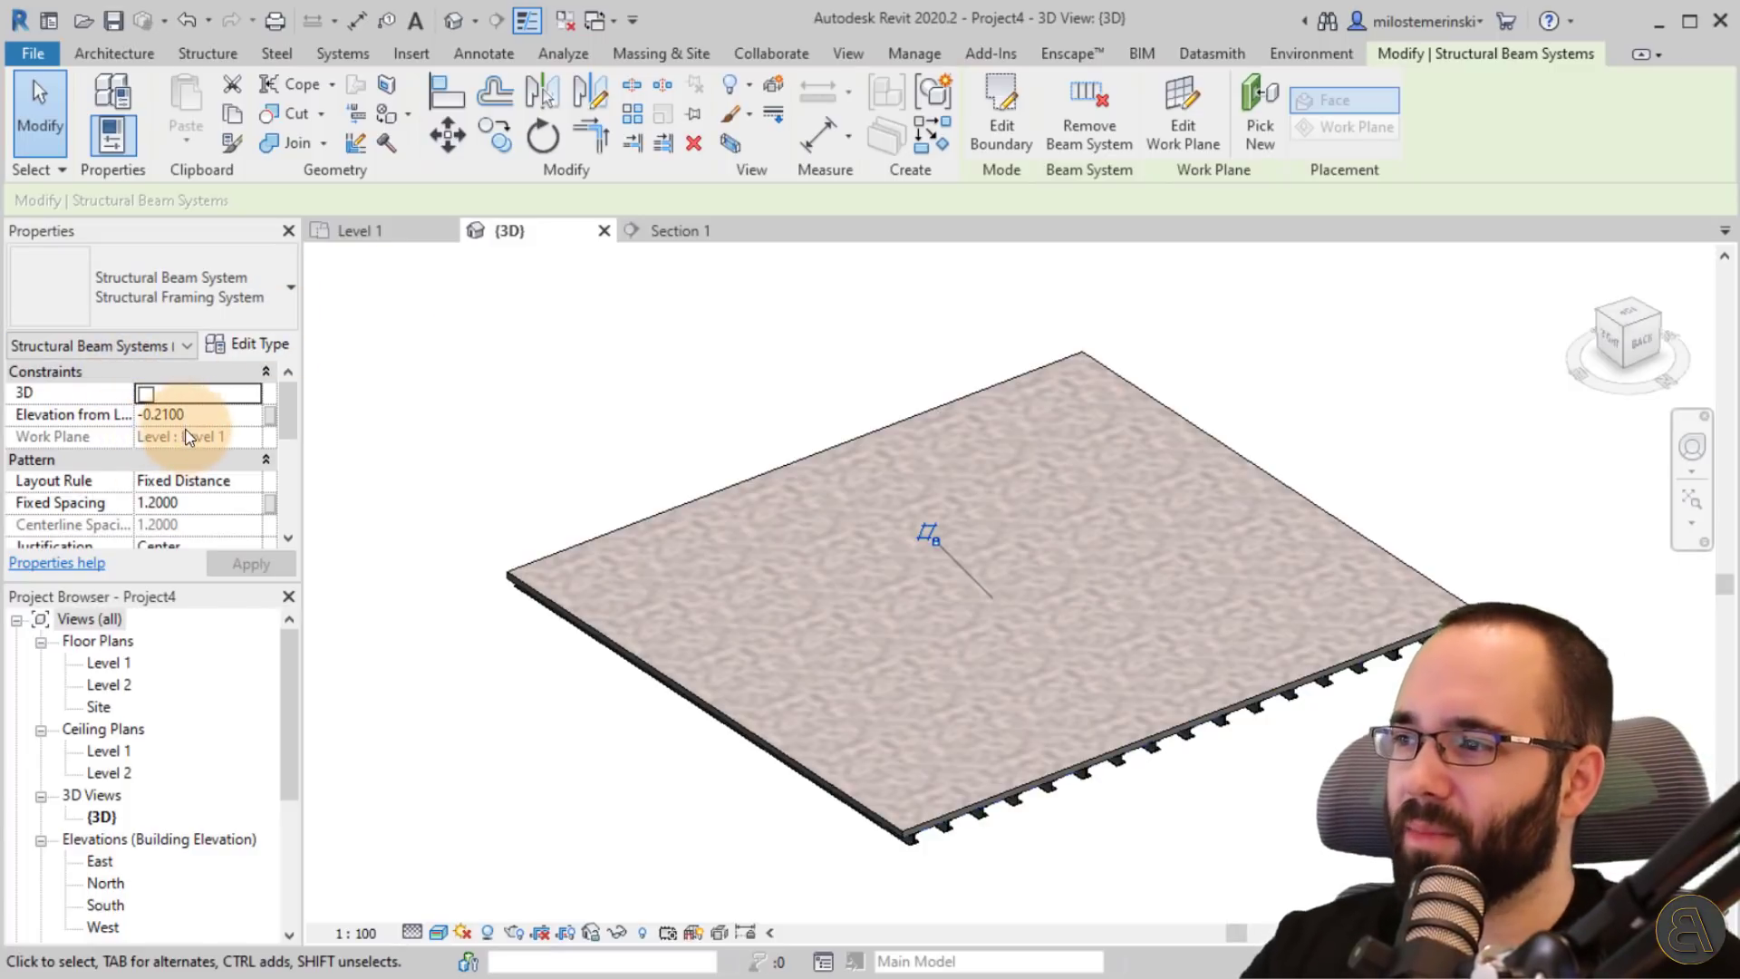
{"action": "scroll", "coordinate": [187, 438], "scroll_direction": "down", "scroll_amount": 3}
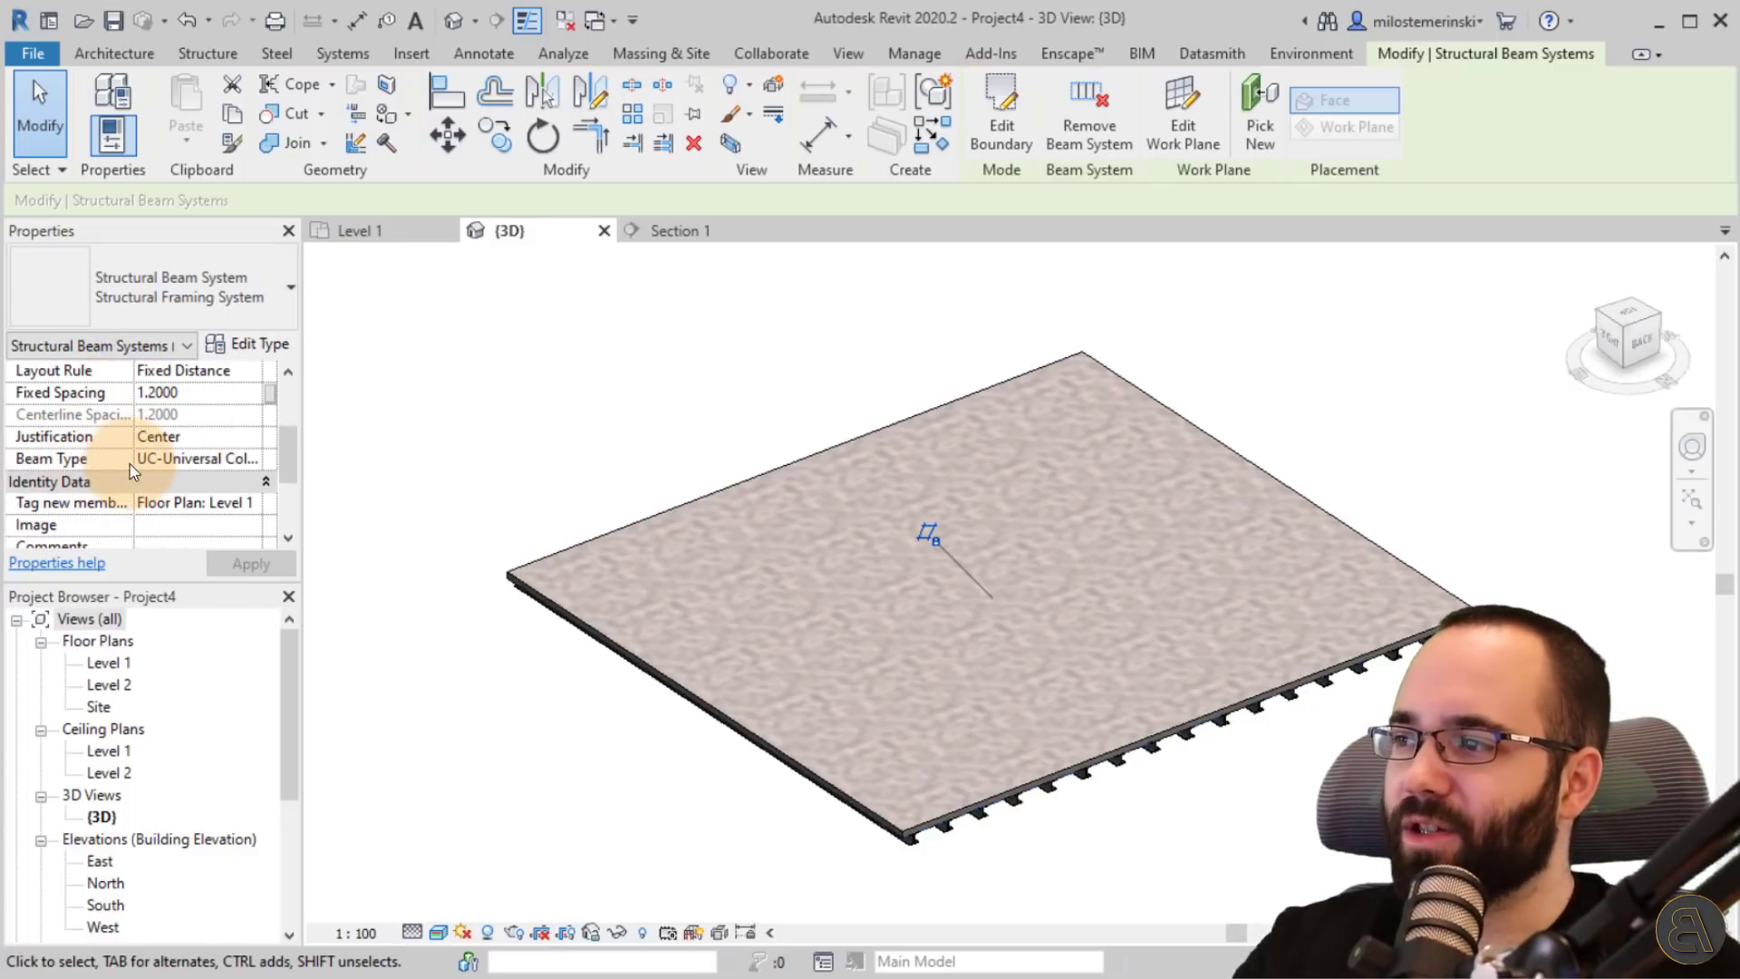
{"action": "left_click", "coordinate": [252, 458]}
{"action": "scroll", "coordinate": [303, 558], "scroll_direction": "up", "scroll_amount": 5}
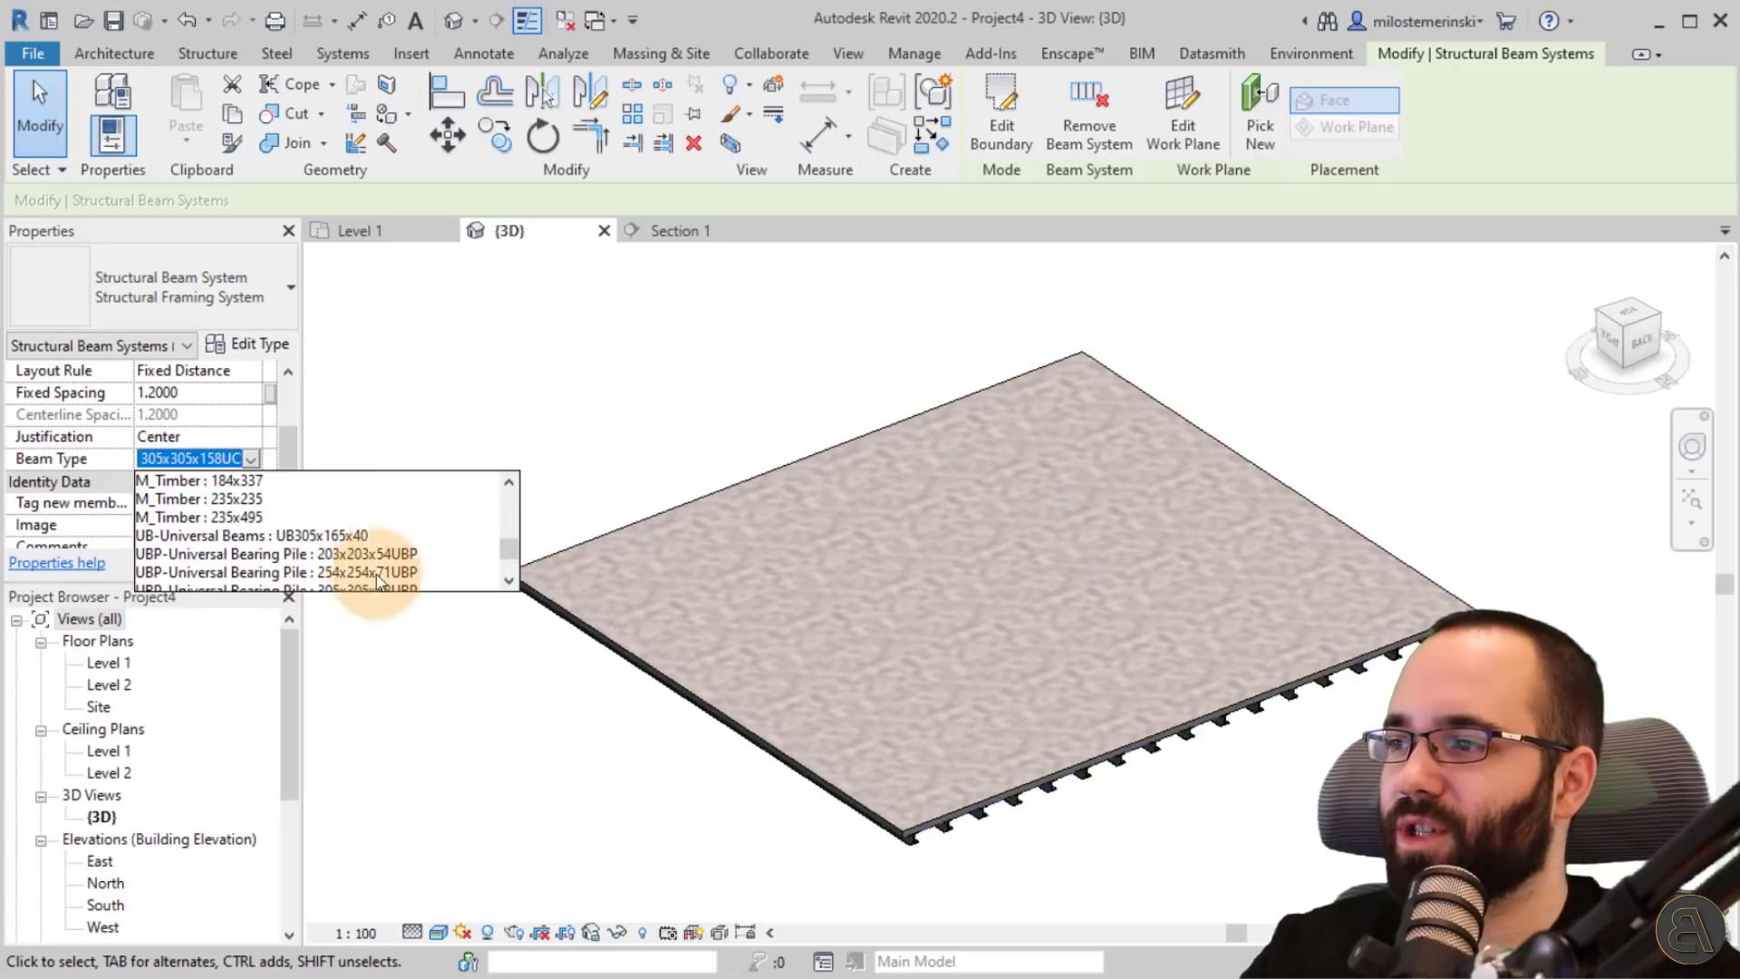
{"action": "scroll", "coordinate": [313, 555], "scroll_direction": "up", "scroll_amount": 8}
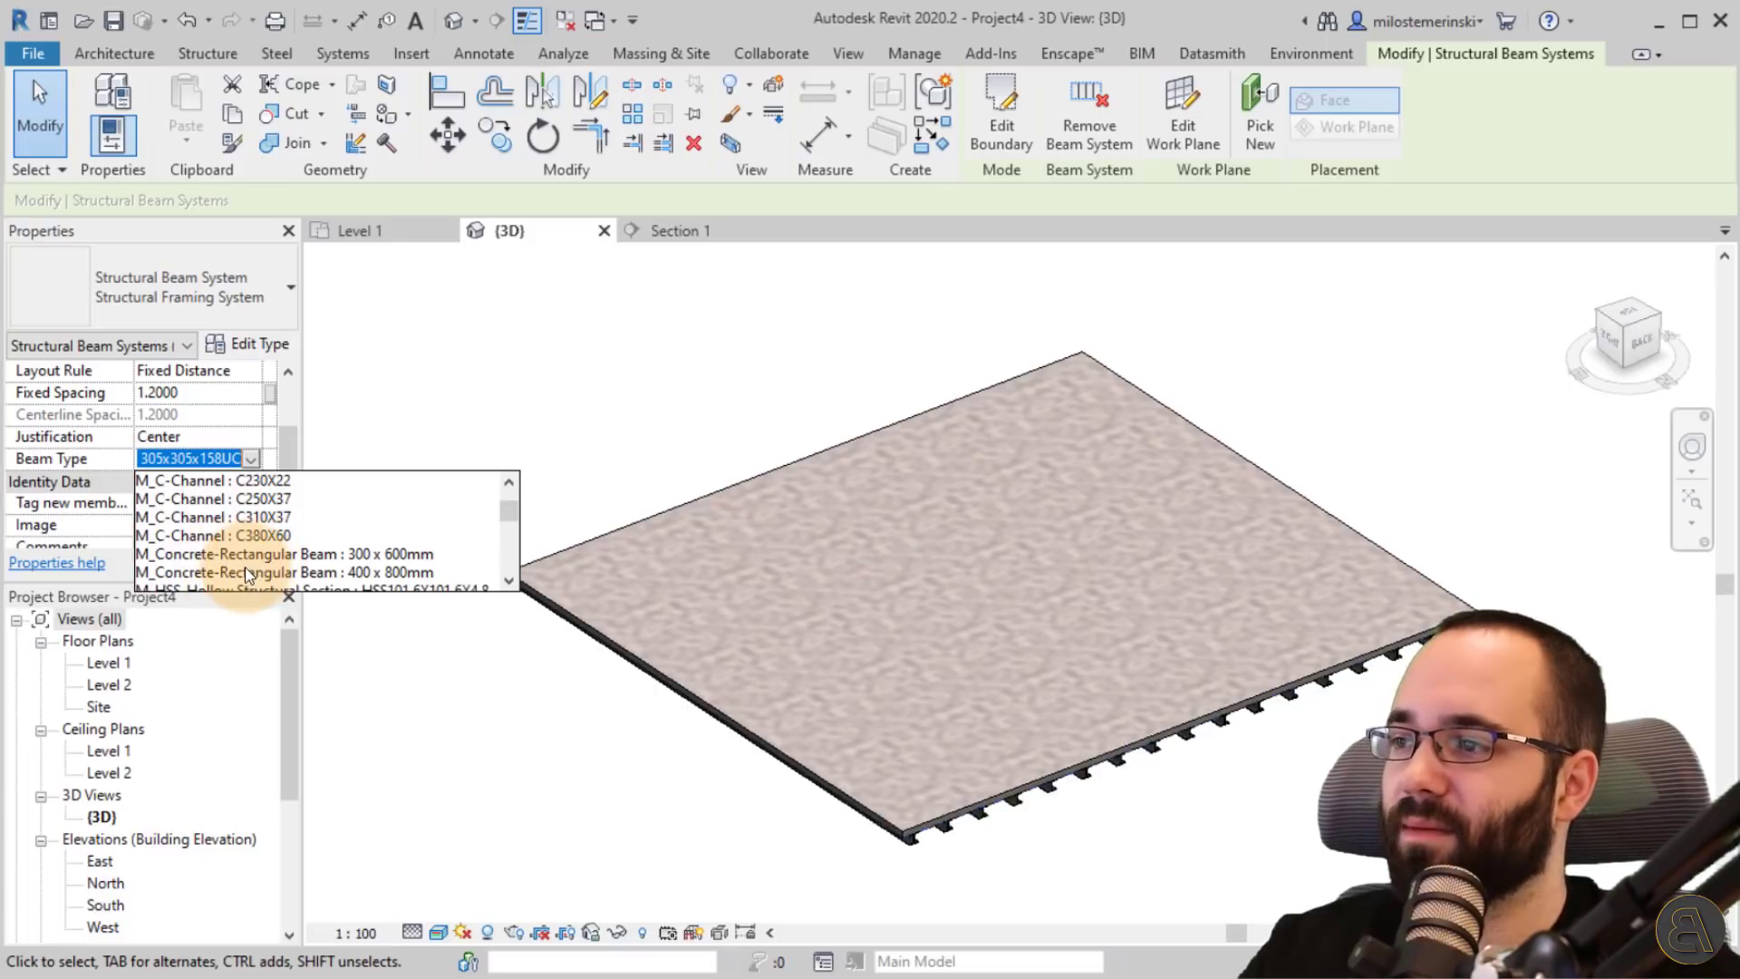
{"action": "left_click", "coordinate": [241, 575]}
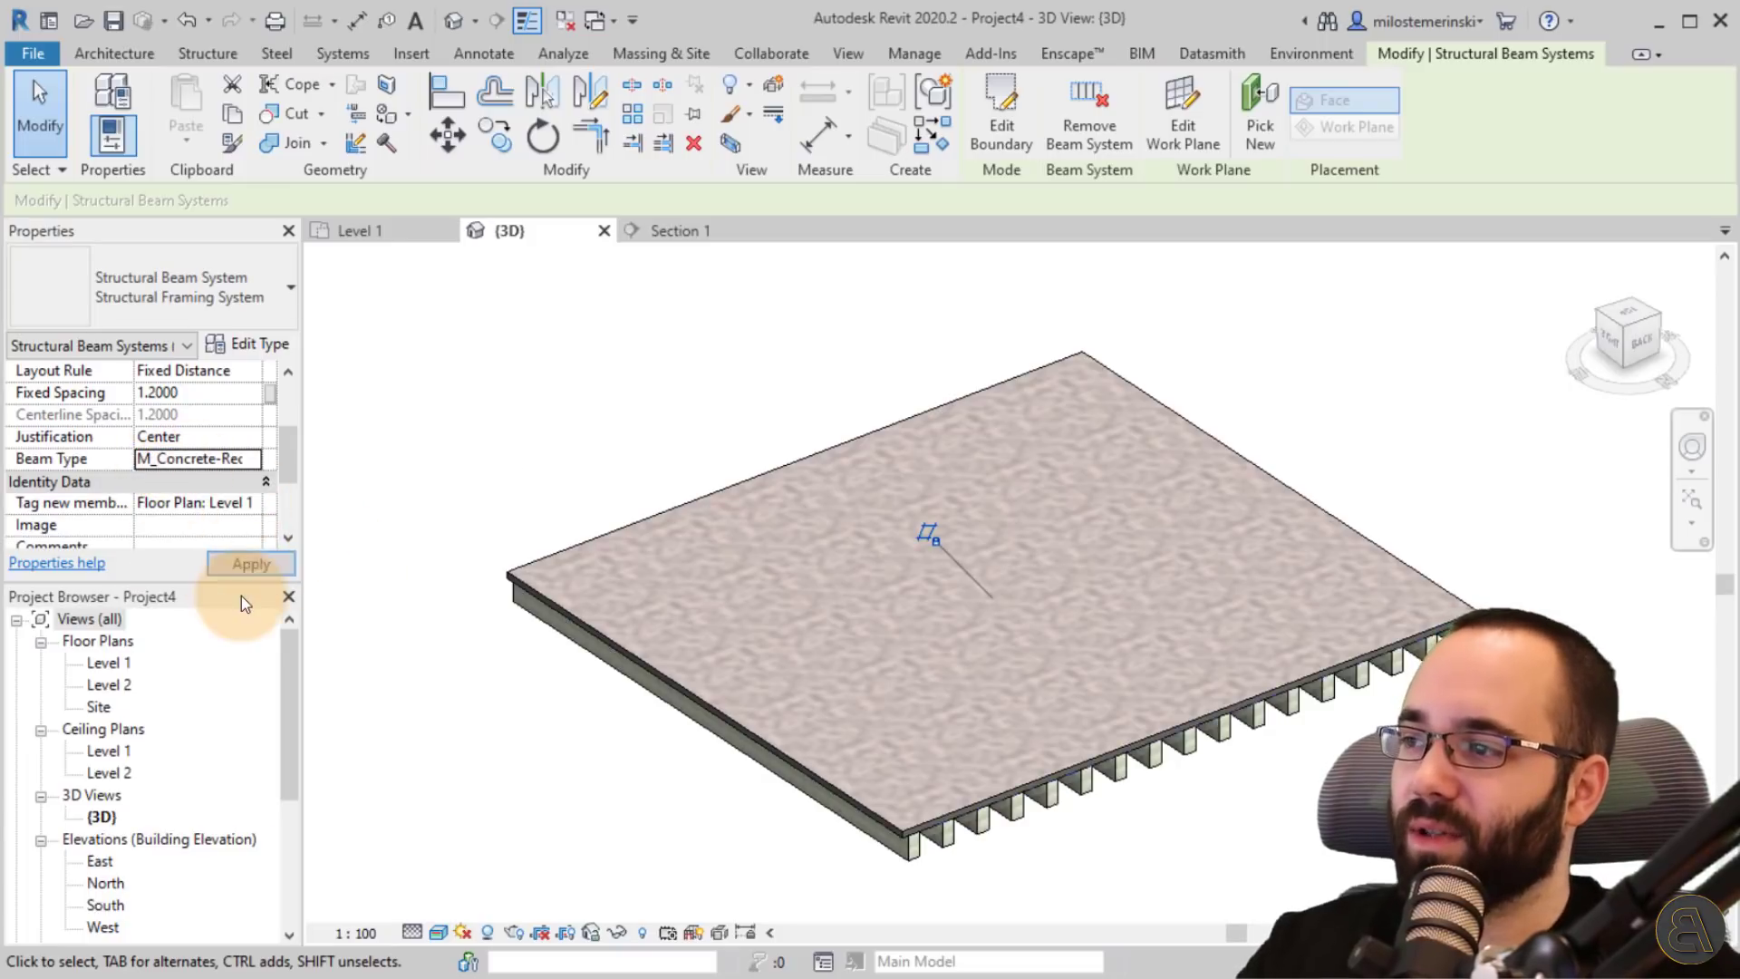
{"action": "key", "text": "Escape"}
- Select the structural beam system and set its fixed spacing to 1.8
{"action": "middle_click_drag", "start_coordinate": [1169, 789], "coordinate": [1024, 796], "text": "shift"}
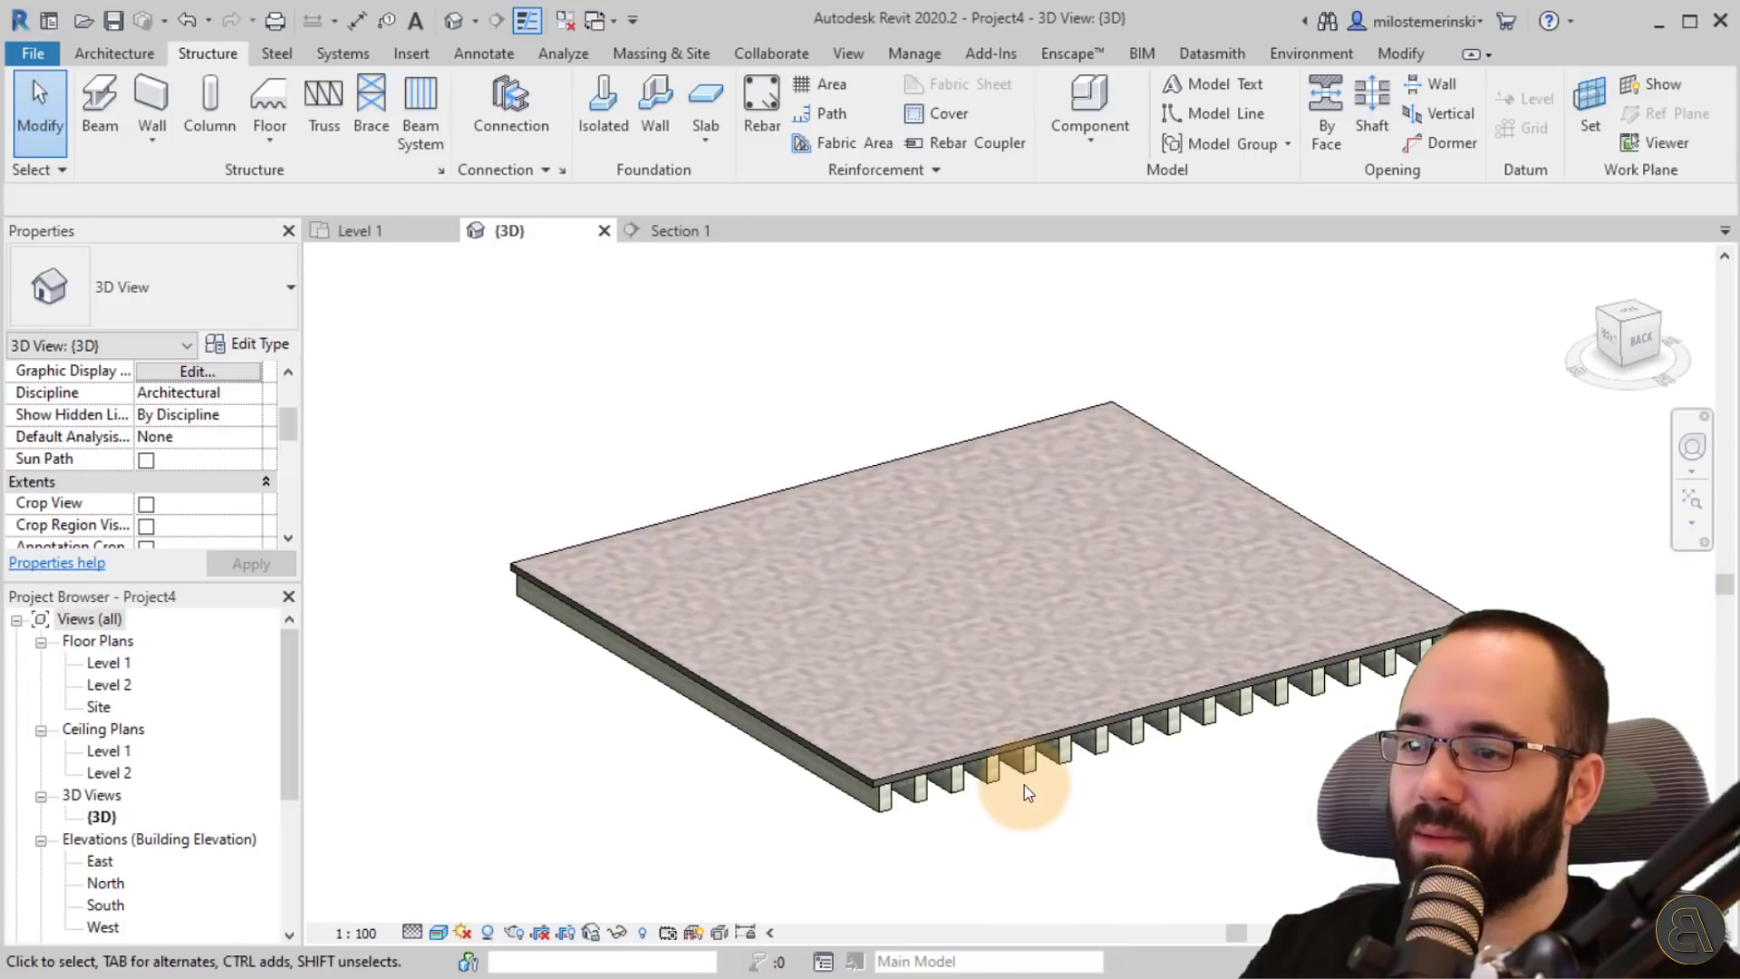
{"action": "left_click", "coordinate": [1009, 764]}
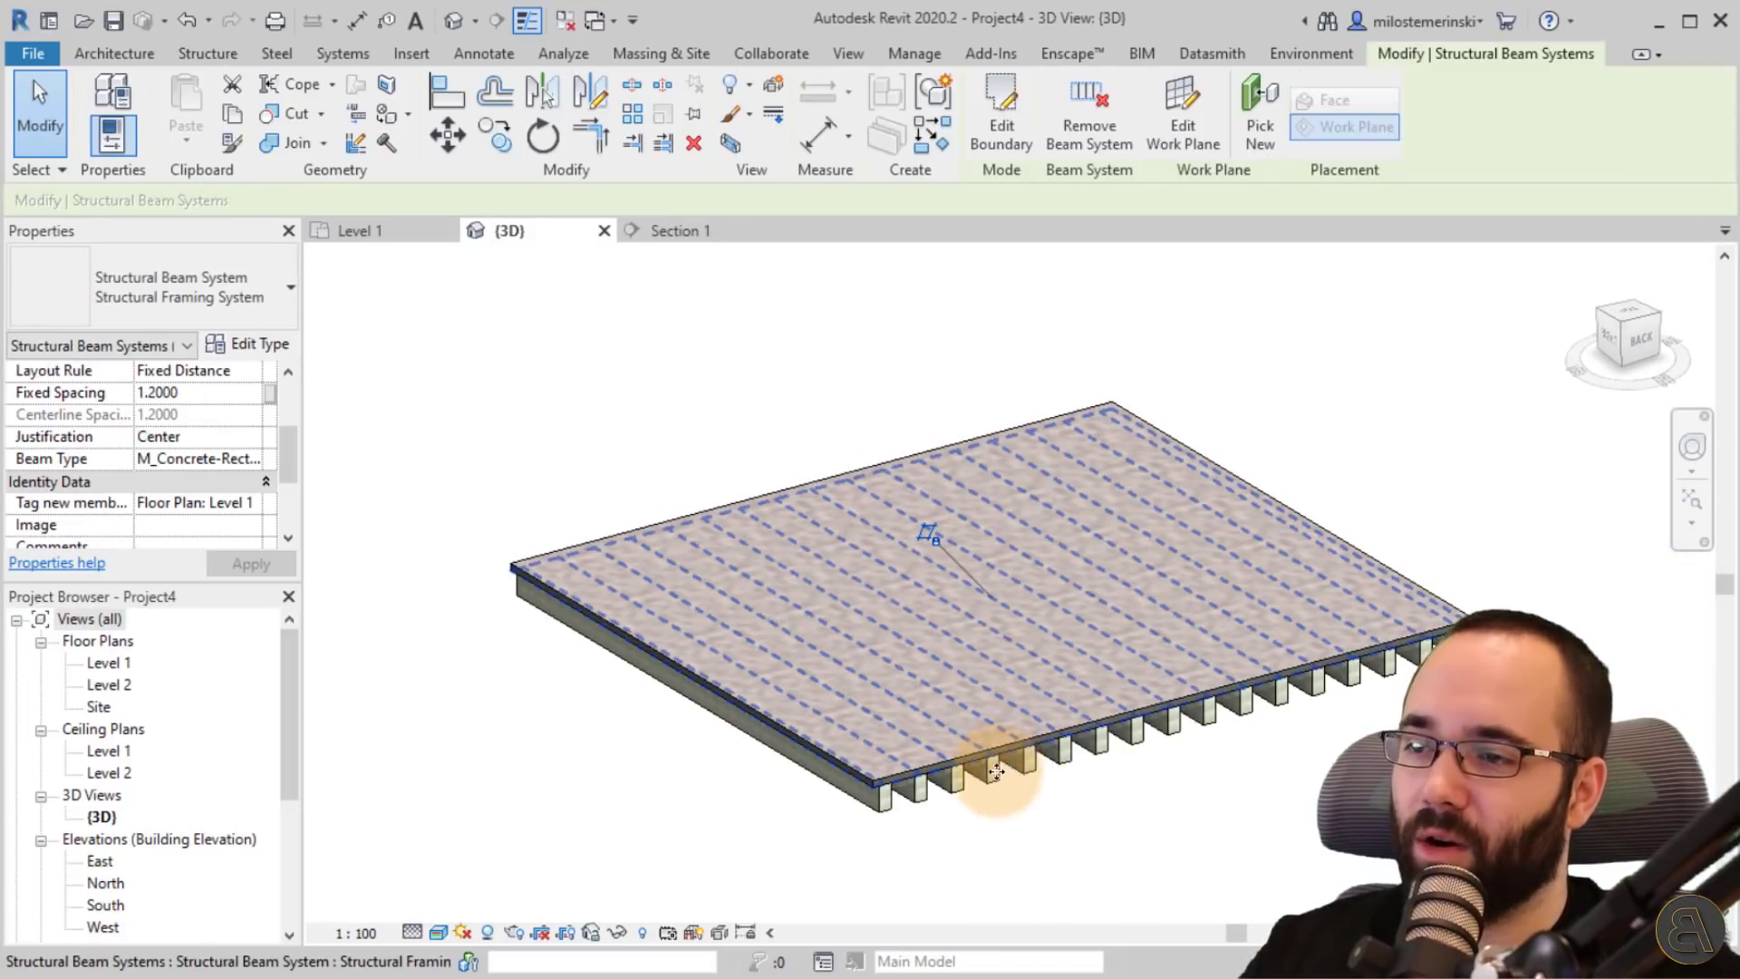
{"action": "left_click", "coordinate": [177, 392]}
{"action": "left_click_drag", "start_coordinate": [178, 393], "coordinate": [148, 395]}
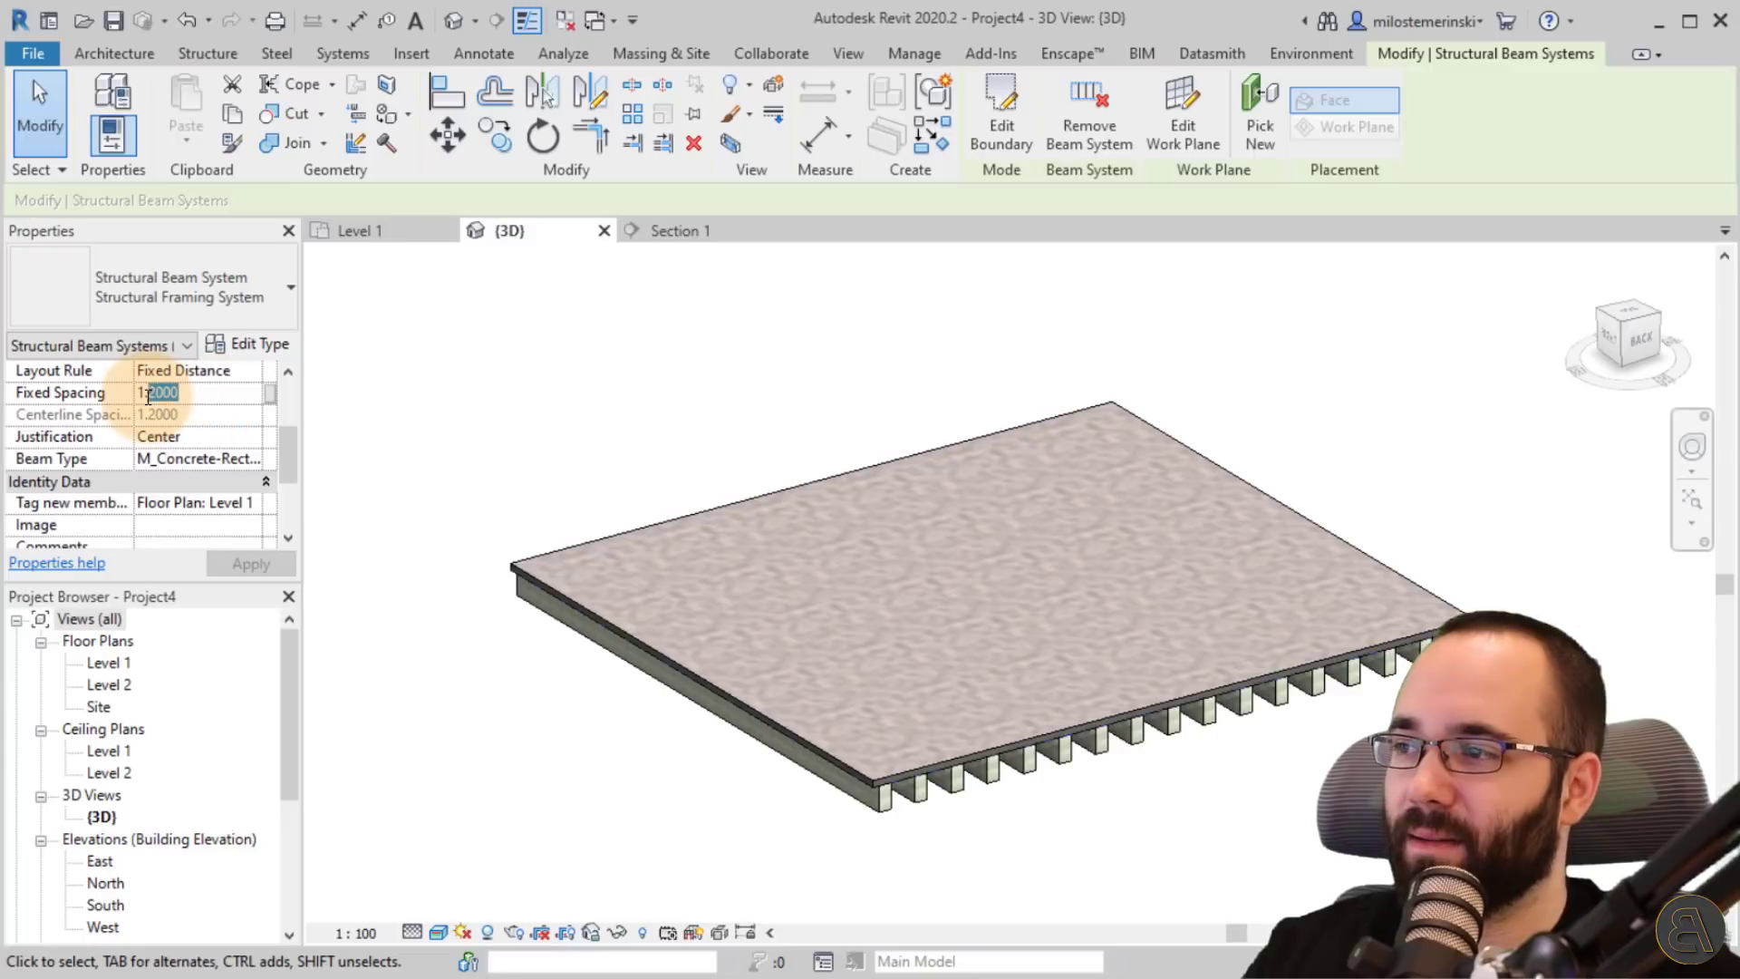
{"action": "type", "text": "8000"}
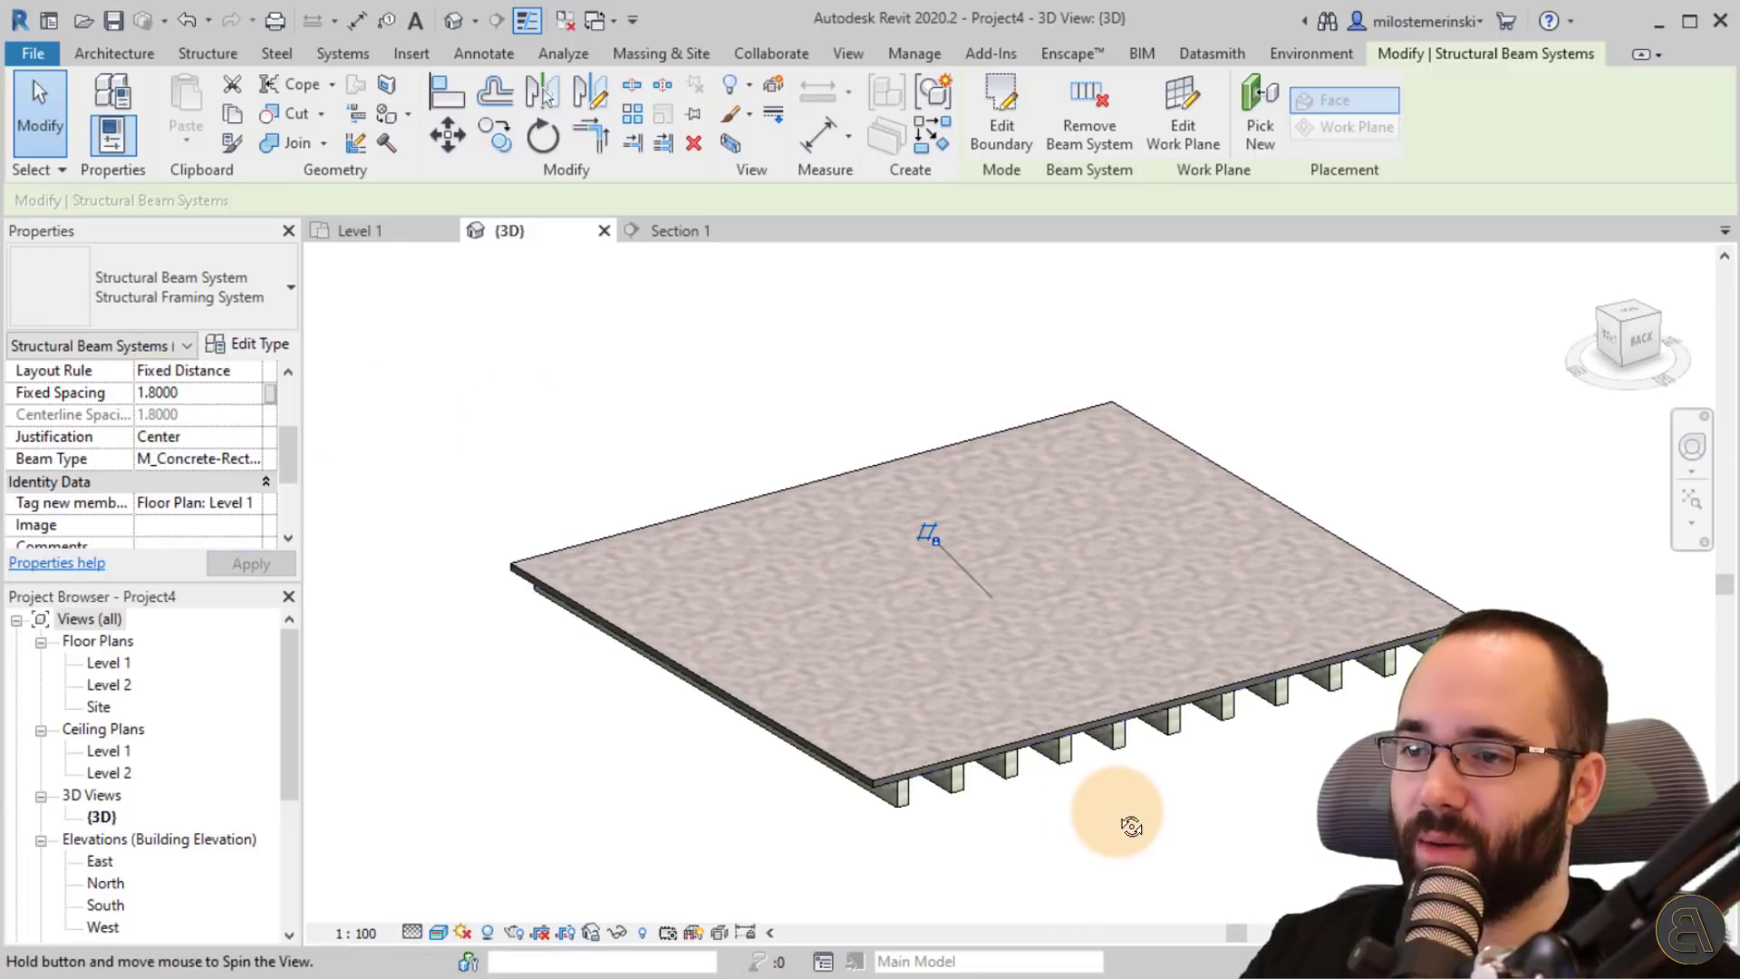
{"action": "middle_click_drag", "start_coordinate": [1131, 826], "coordinate": [1115, 634], "text": "shift"}
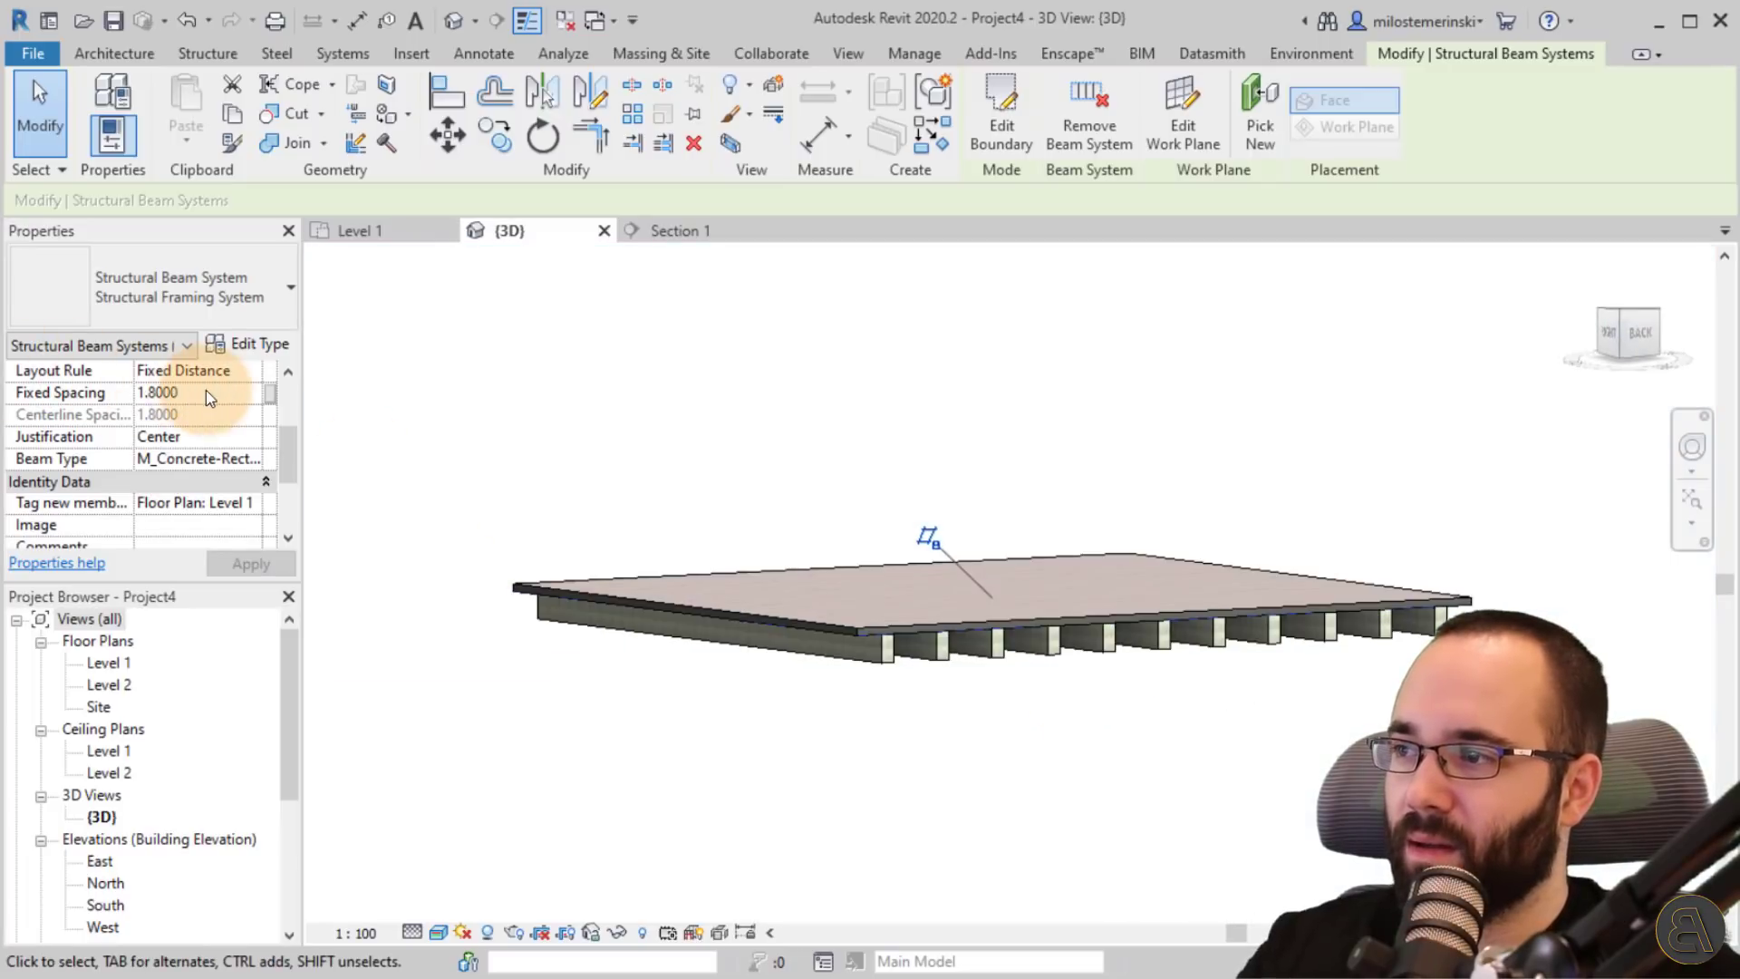
- Set the beam system's fixed spacing to 2.4 and clear the selection
{"action": "left_click_drag", "start_coordinate": [205, 390], "coordinate": [95, 389]}
{"action": "type", "text": "2.4"}
{"action": "key", "text": "Return"}
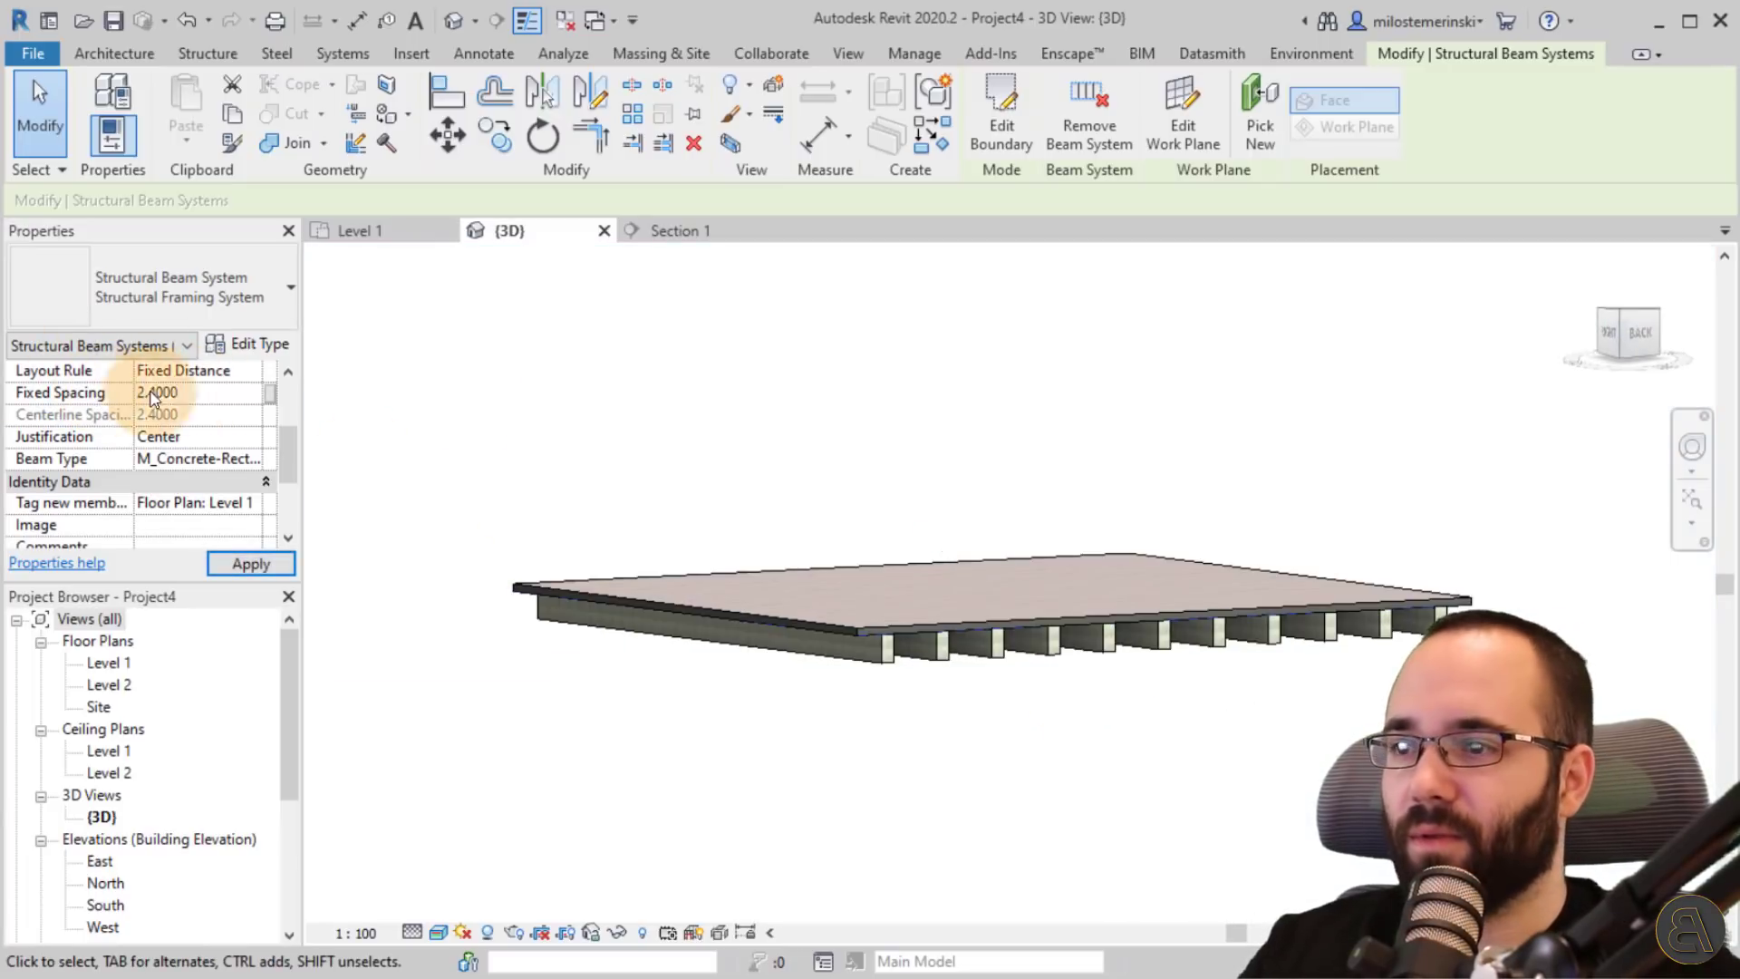
{"action": "left_click", "coordinate": [1166, 766]}
{"action": "middle_click_drag", "start_coordinate": [1166, 765], "coordinate": [1099, 877], "text": "shift"}
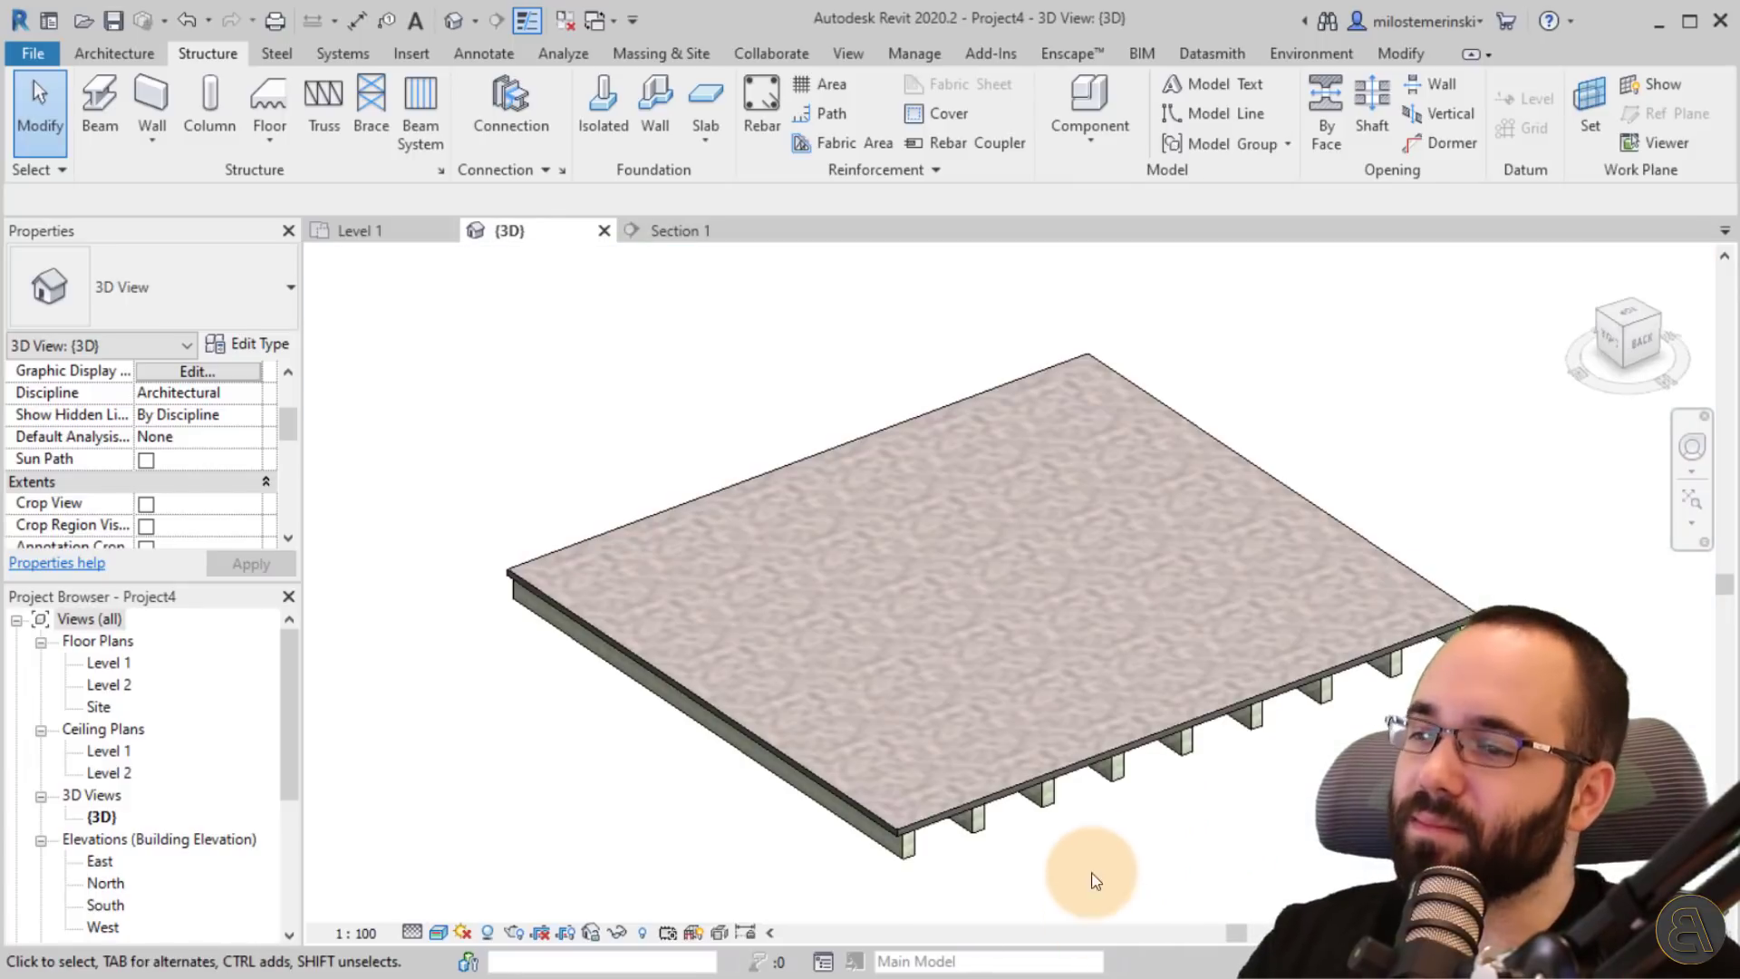
- Change the metal deck floor's type to Generic 150mm and deselect it
{"action": "left_click", "coordinate": [1075, 764]}
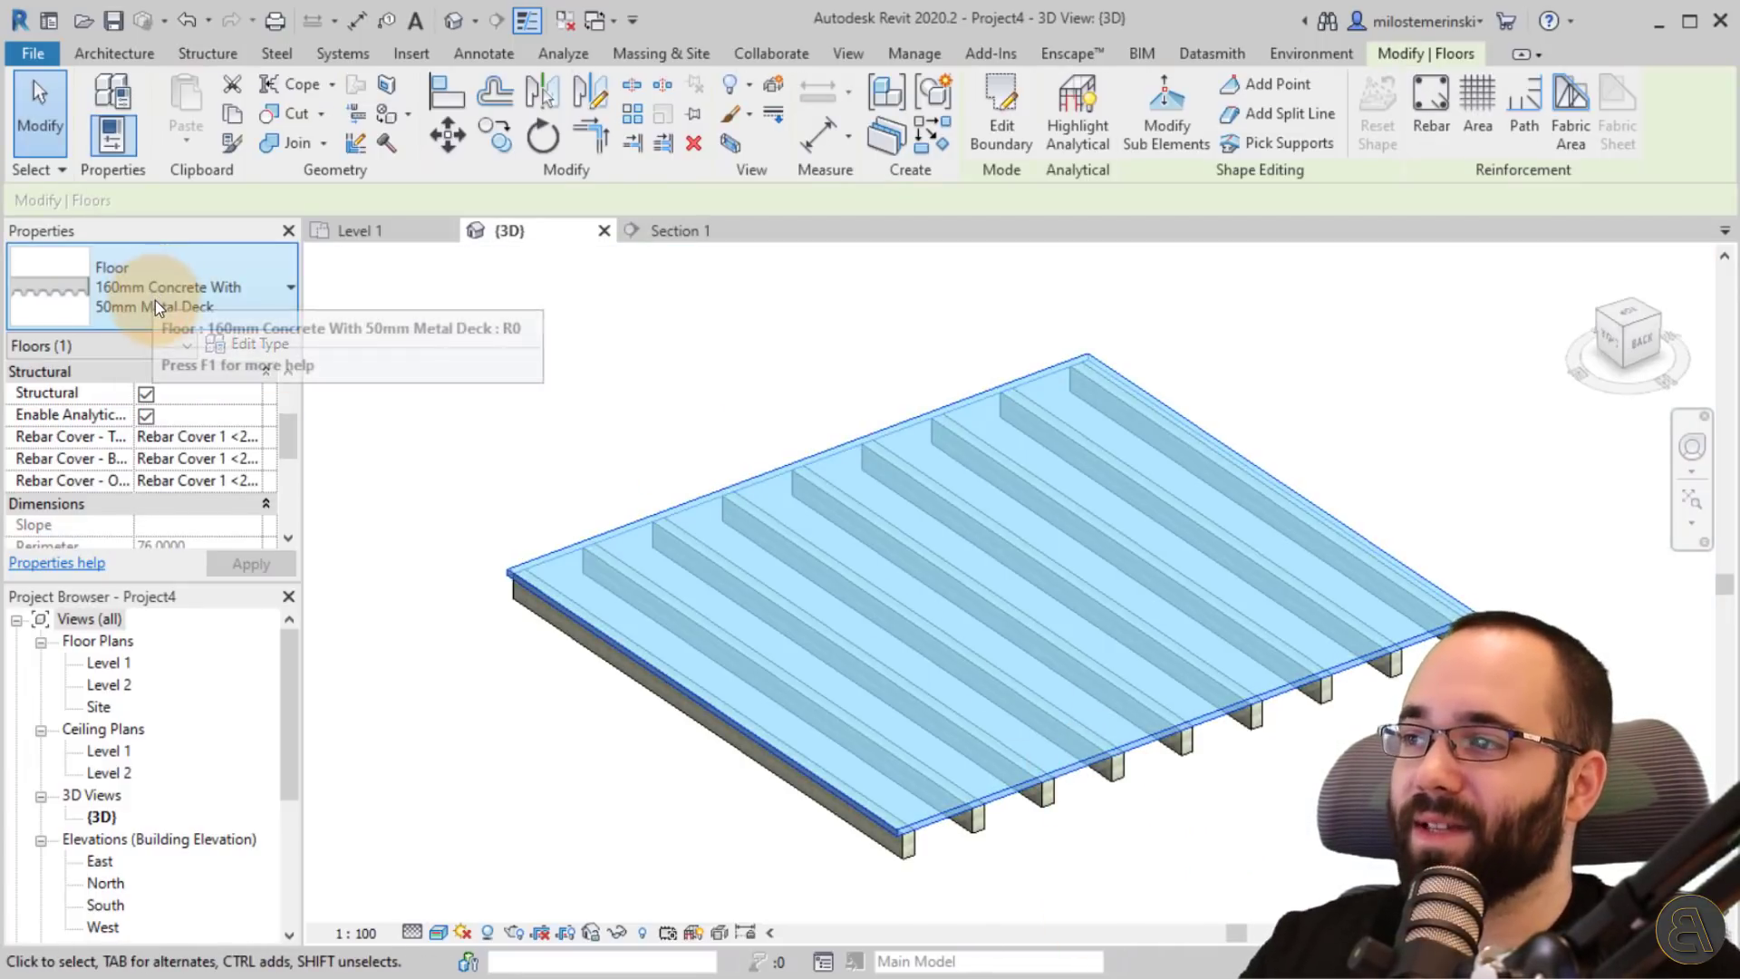
{"action": "scroll", "coordinate": [875, 826], "scroll_direction": "up", "scroll_amount": 6}
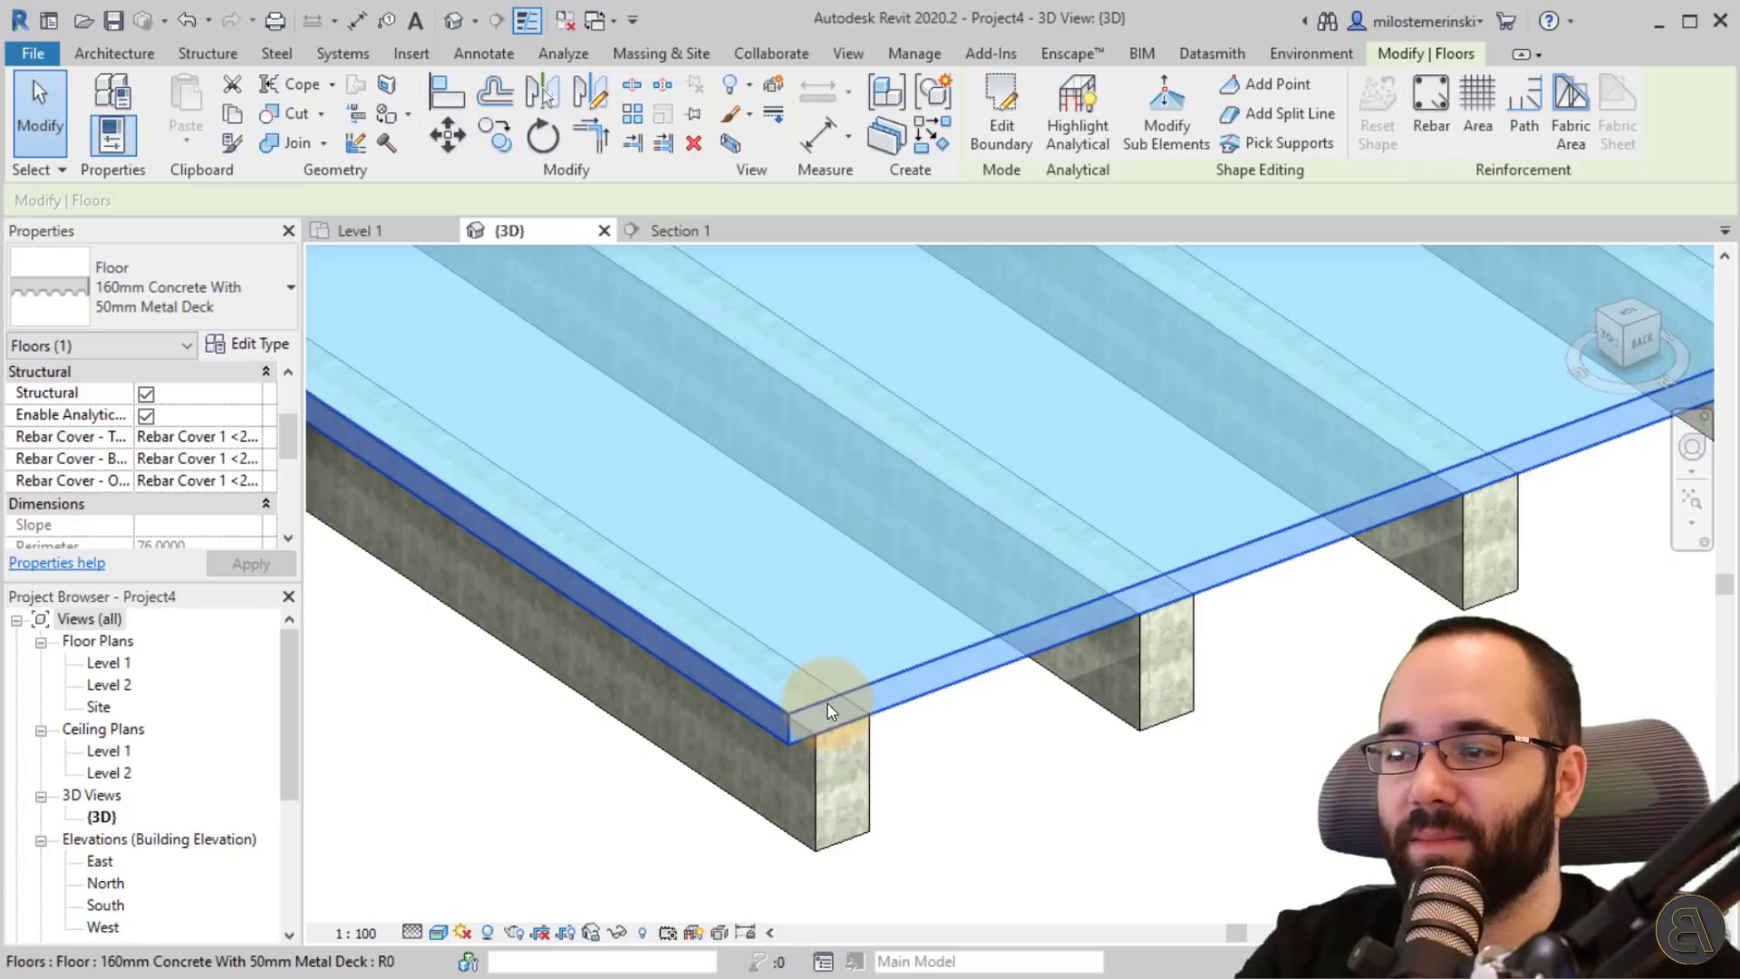
{"action": "left_click", "coordinate": [187, 284]}
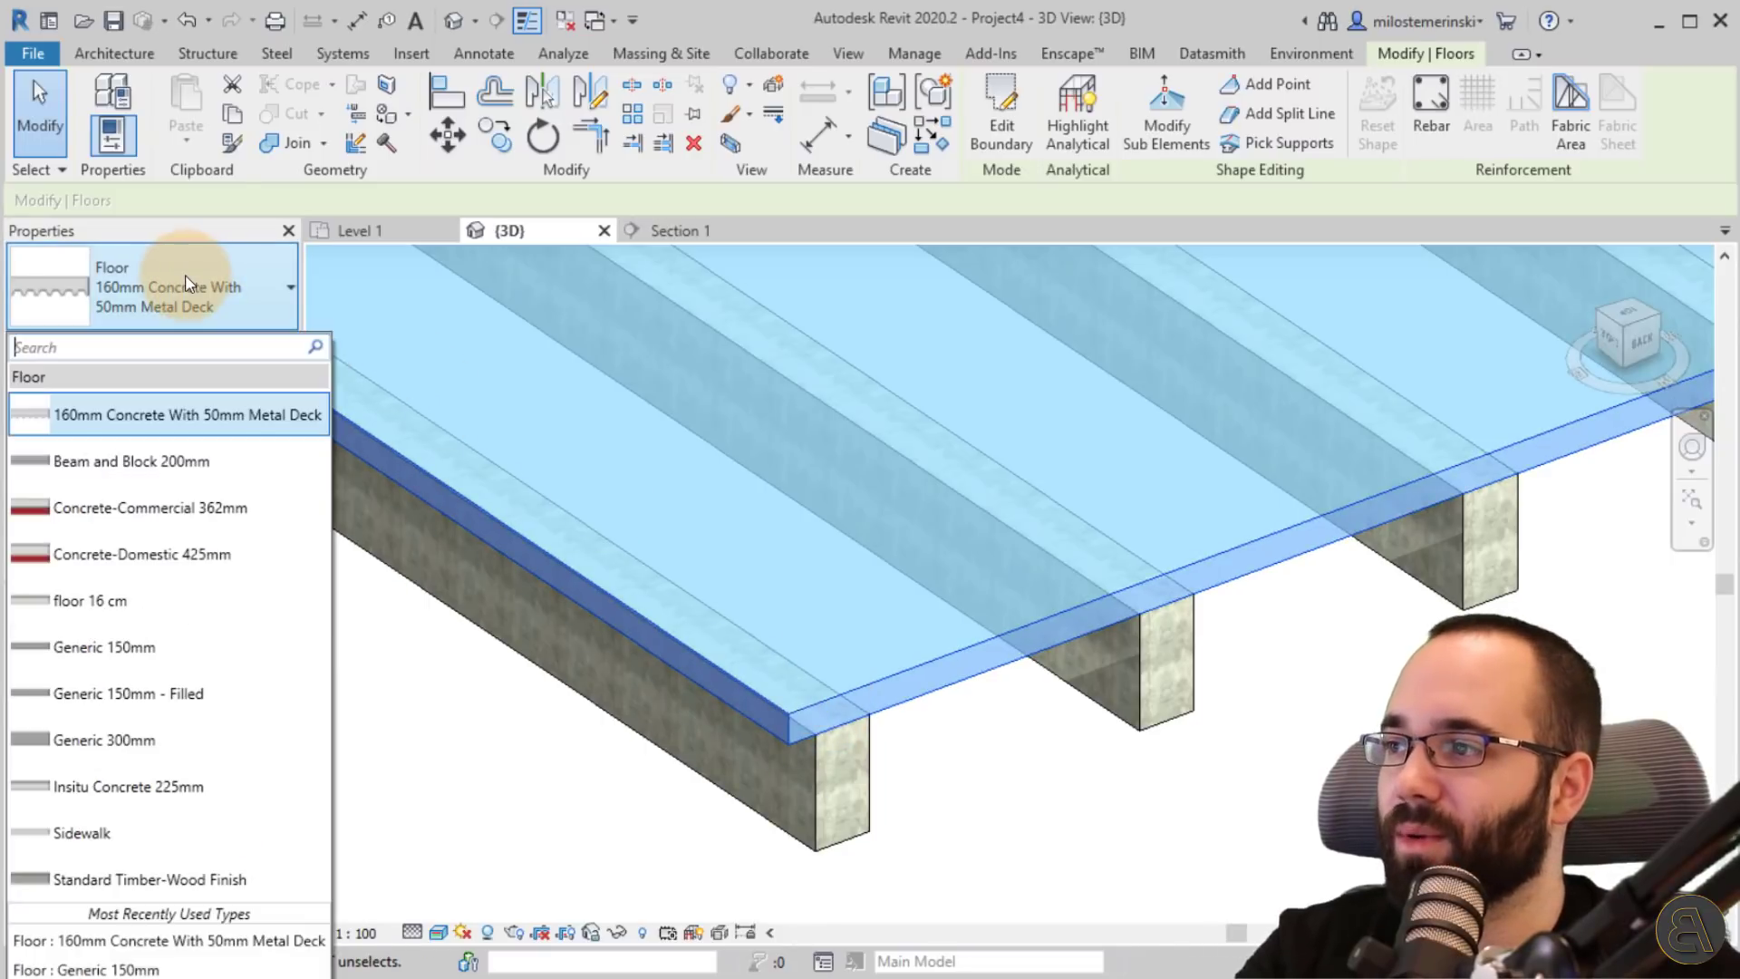
{"action": "left_click", "coordinate": [167, 656]}
{"action": "left_click", "coordinate": [1013, 776]}
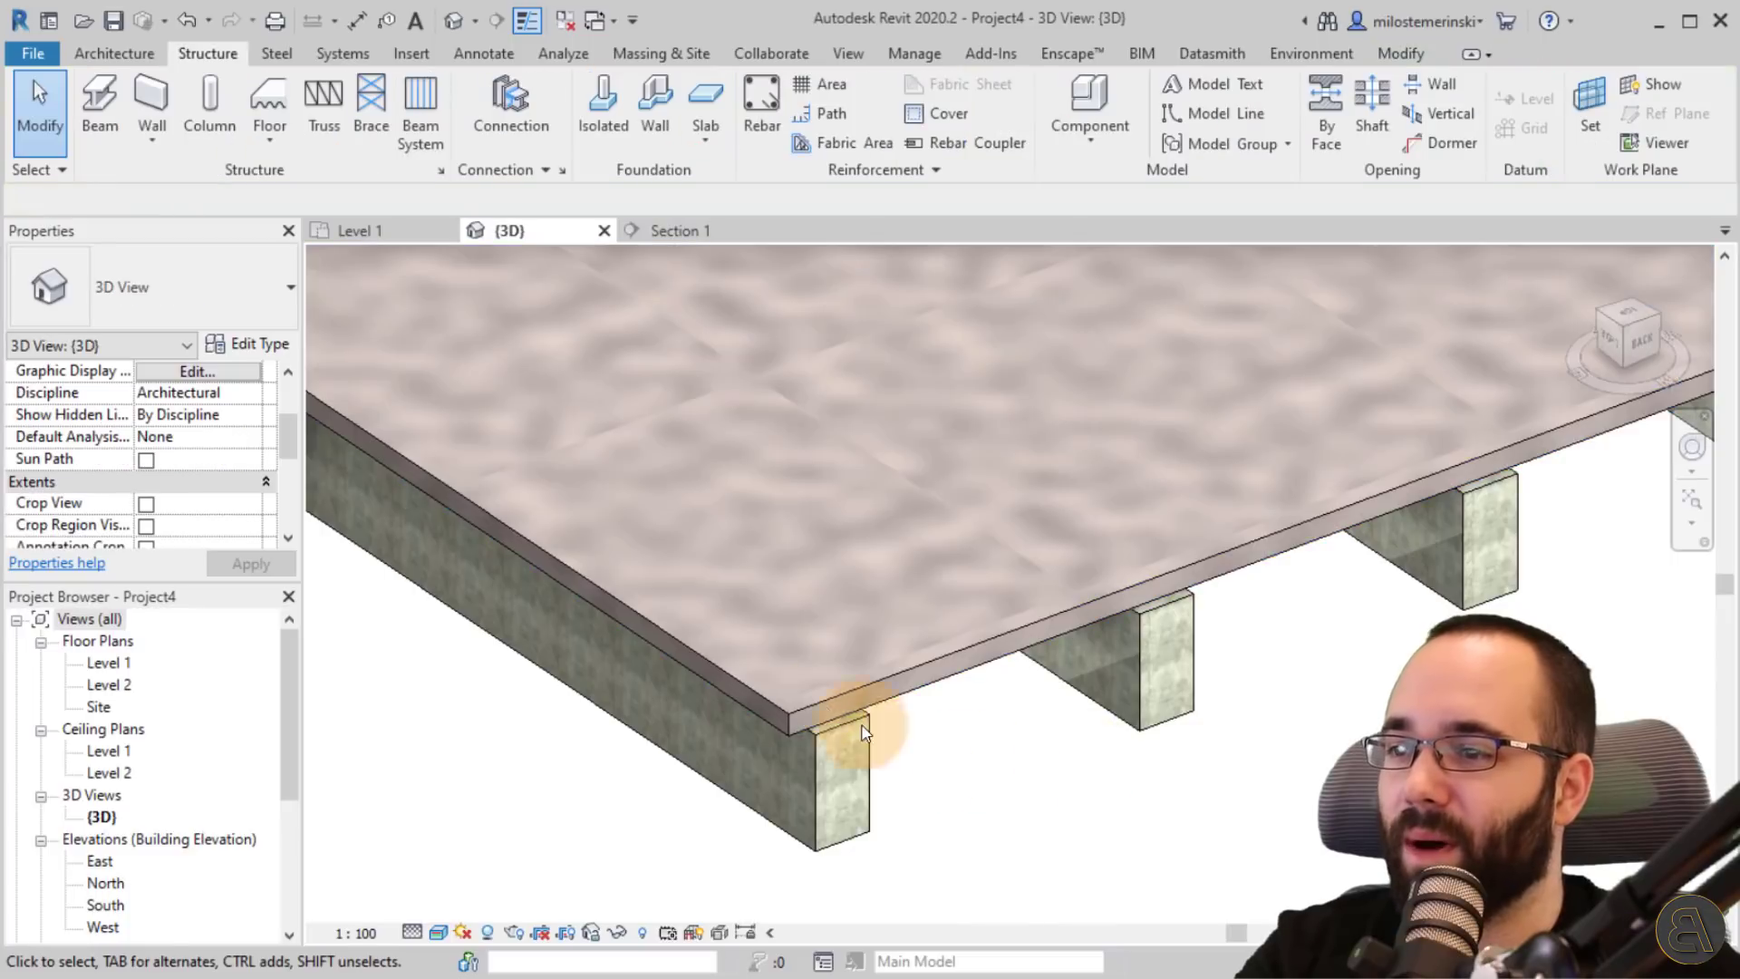
- Set the beam system's elevation from level to 0 and deselect it
{"action": "left_click", "coordinate": [853, 720]}
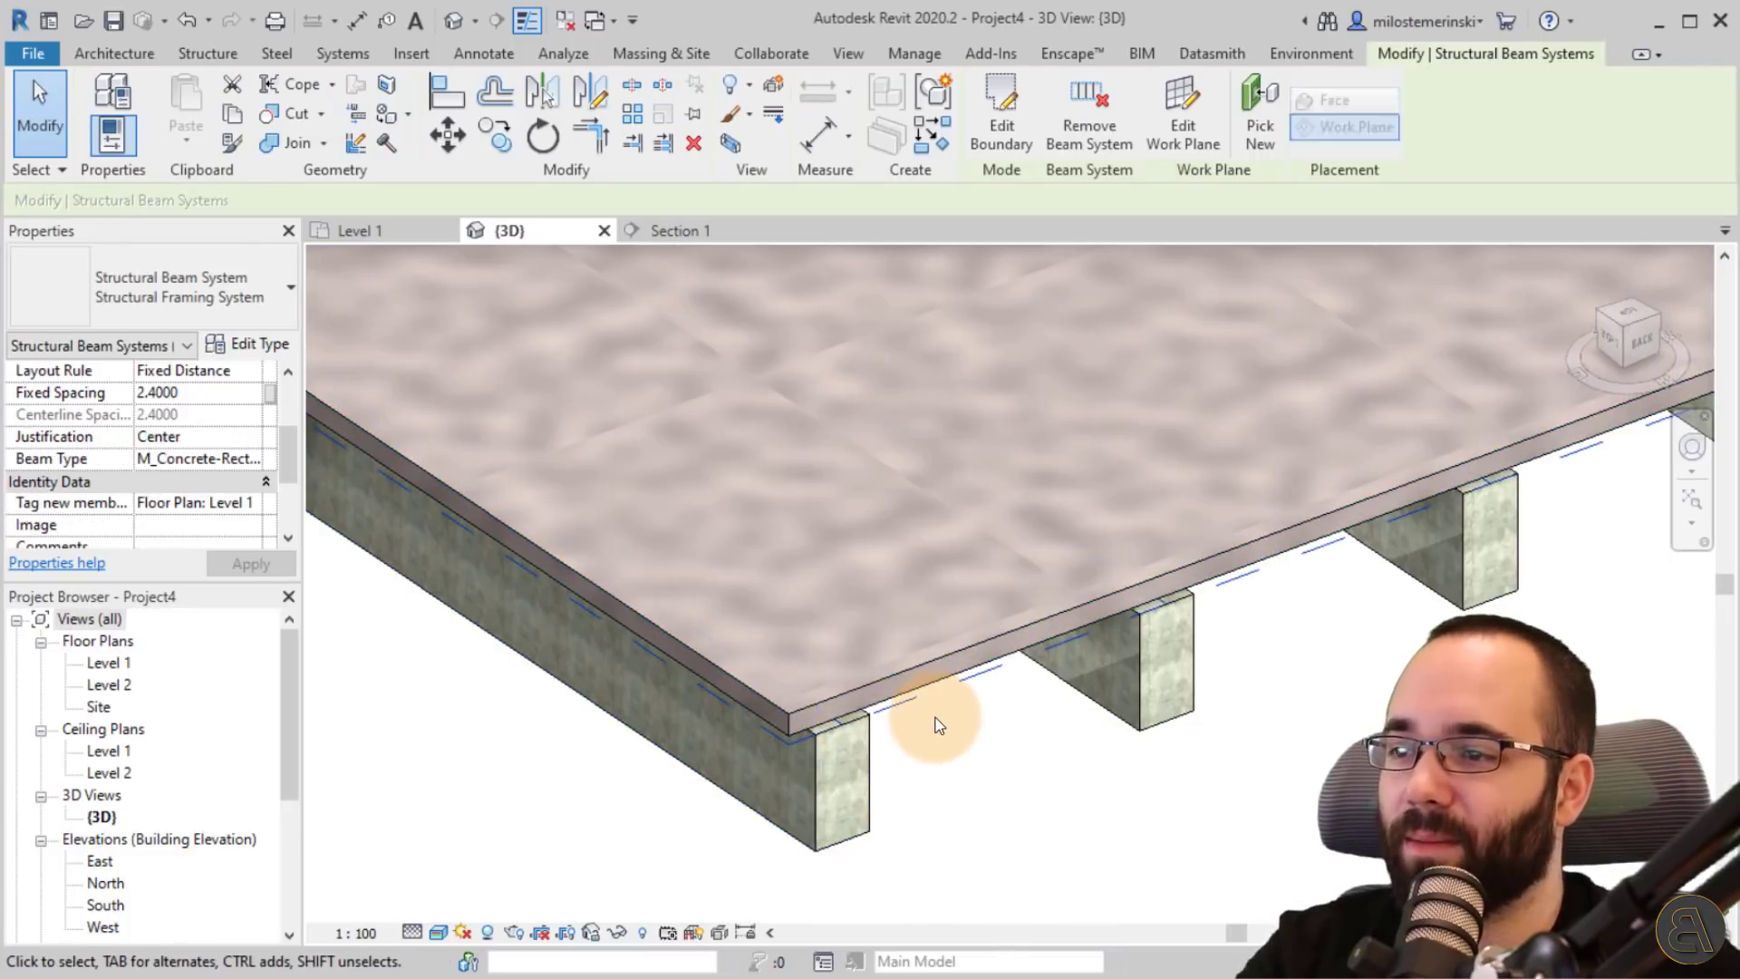
{"action": "scroll", "coordinate": [219, 427], "scroll_direction": "up", "scroll_amount": 2}
{"action": "left_click", "coordinate": [212, 415]}
{"action": "type", "text": "0"}
{"action": "key", "text": "Return"}
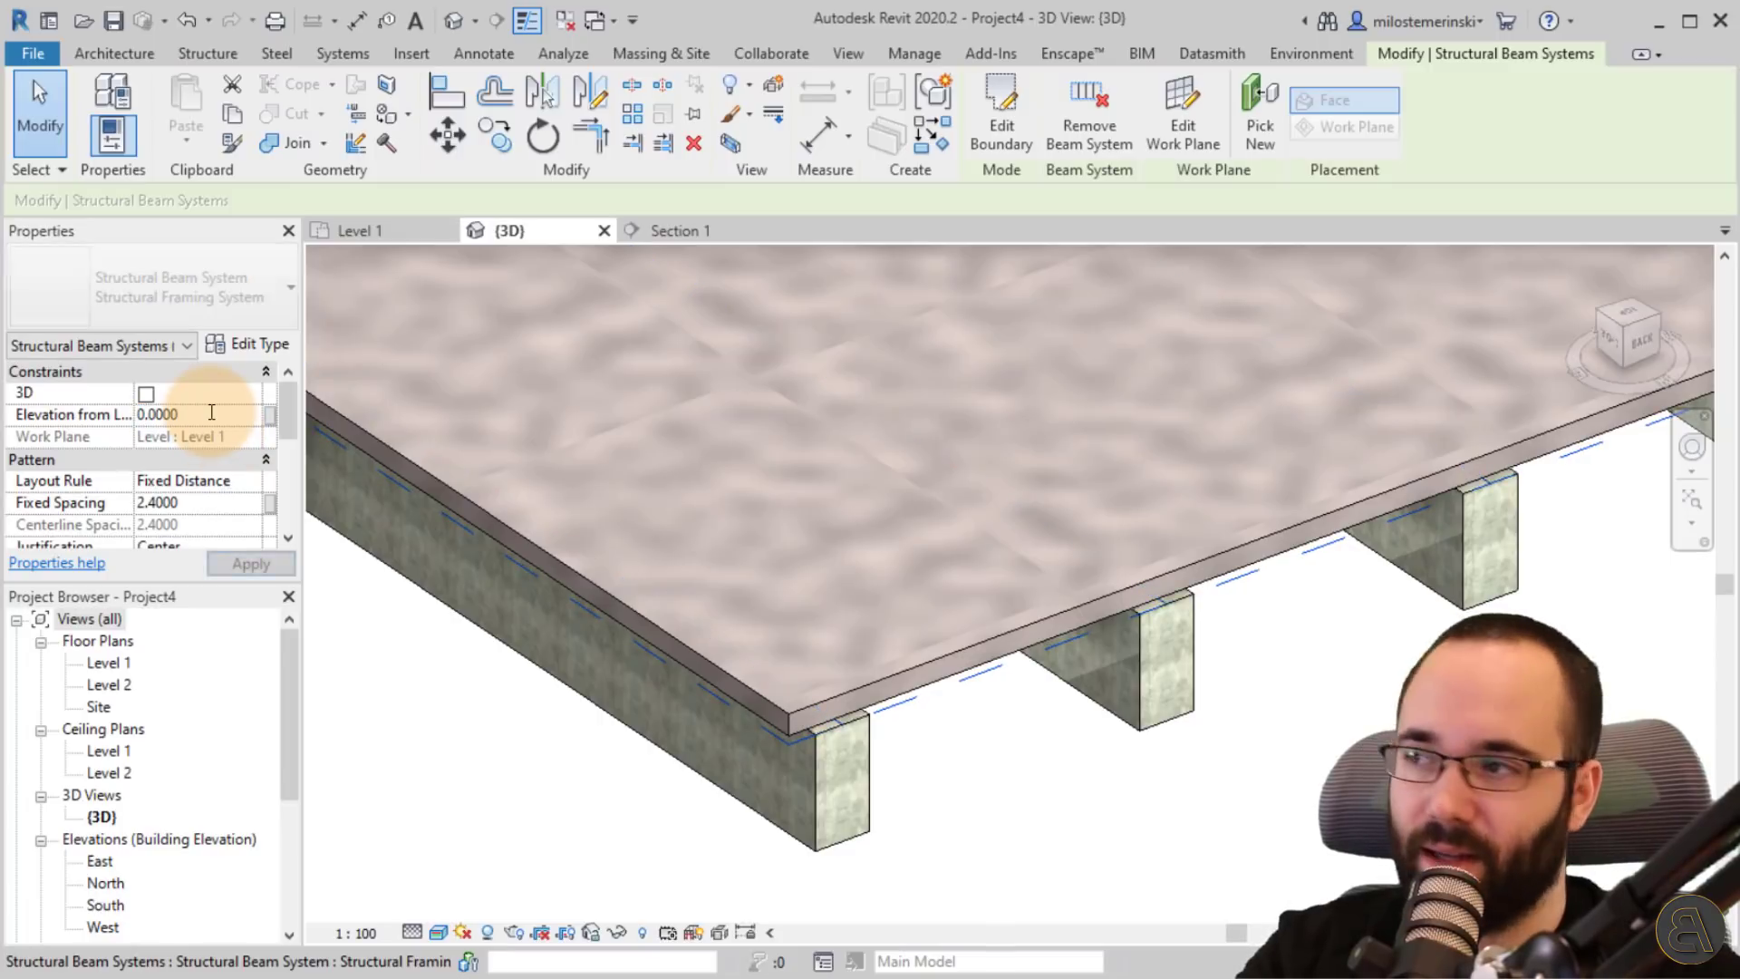
{"action": "left_click", "coordinate": [1158, 814]}
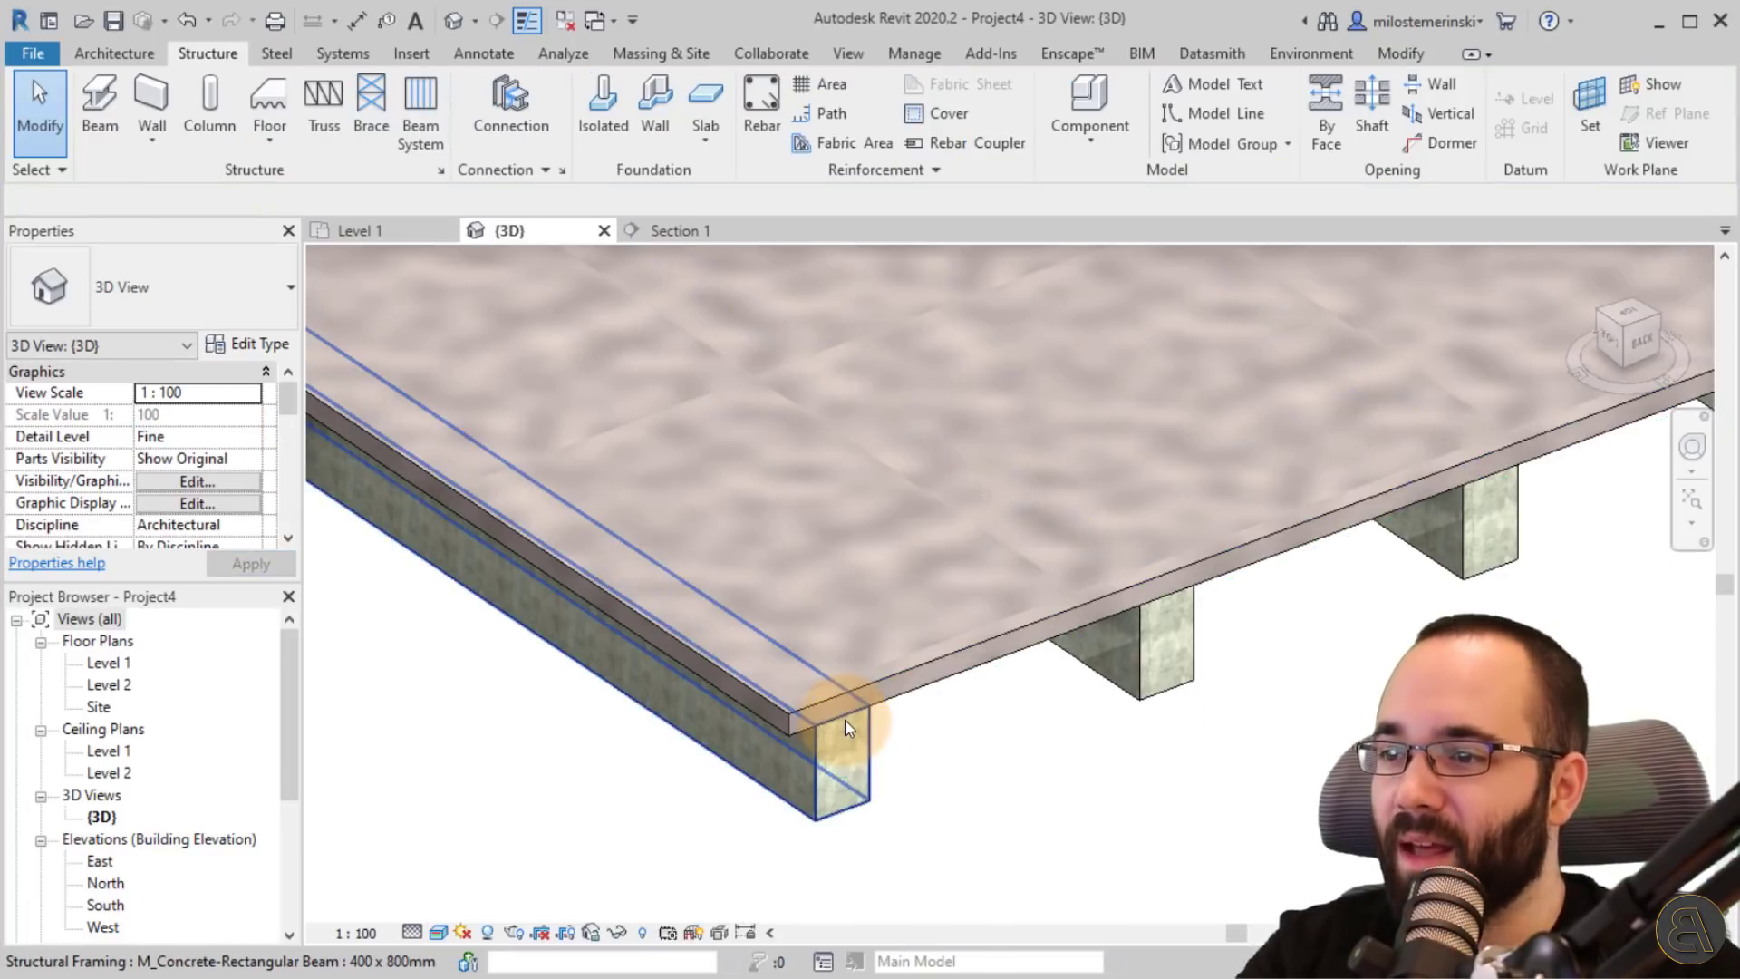
- Examine how the concrete edge beam and the beam system line up with the slab at the floor's corner
{"action": "scroll", "coordinate": [844, 720], "scroll_direction": "up", "scroll_amount": 4}
{"action": "left_click", "coordinate": [752, 747]}
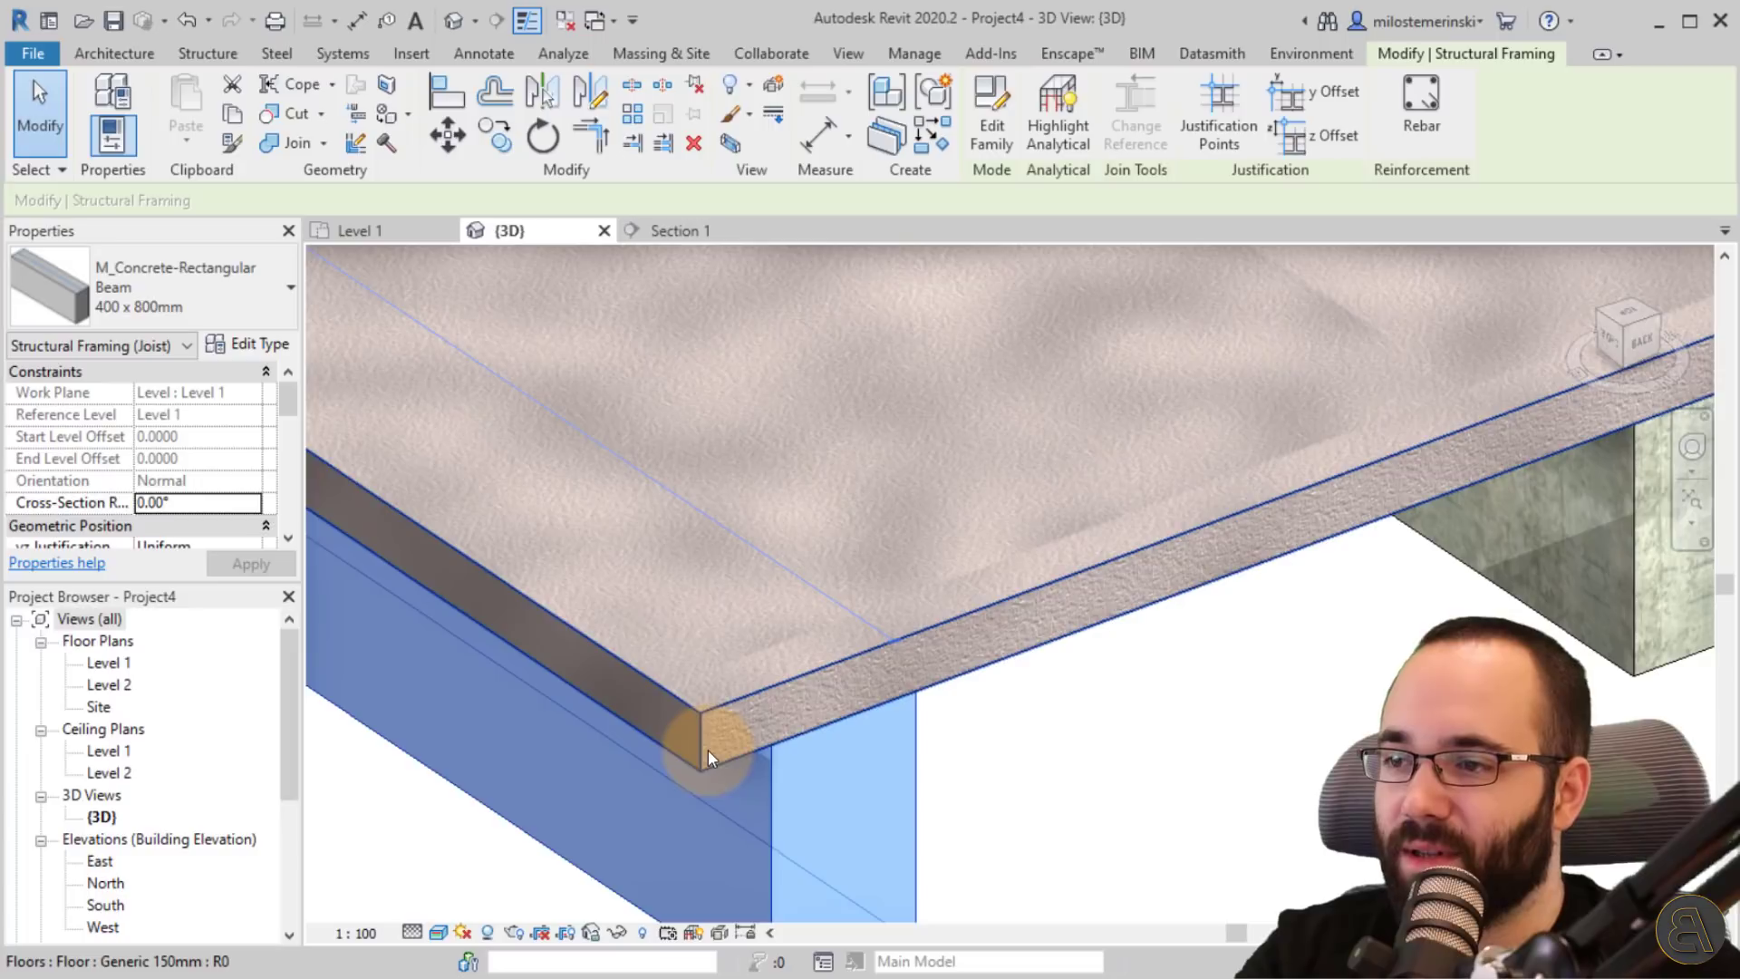
{"action": "left_click", "coordinate": [859, 680]}
{"action": "left_click", "coordinate": [943, 727]}
{"action": "scroll", "coordinate": [1062, 725], "scroll_direction": "down", "scroll_amount": 2}
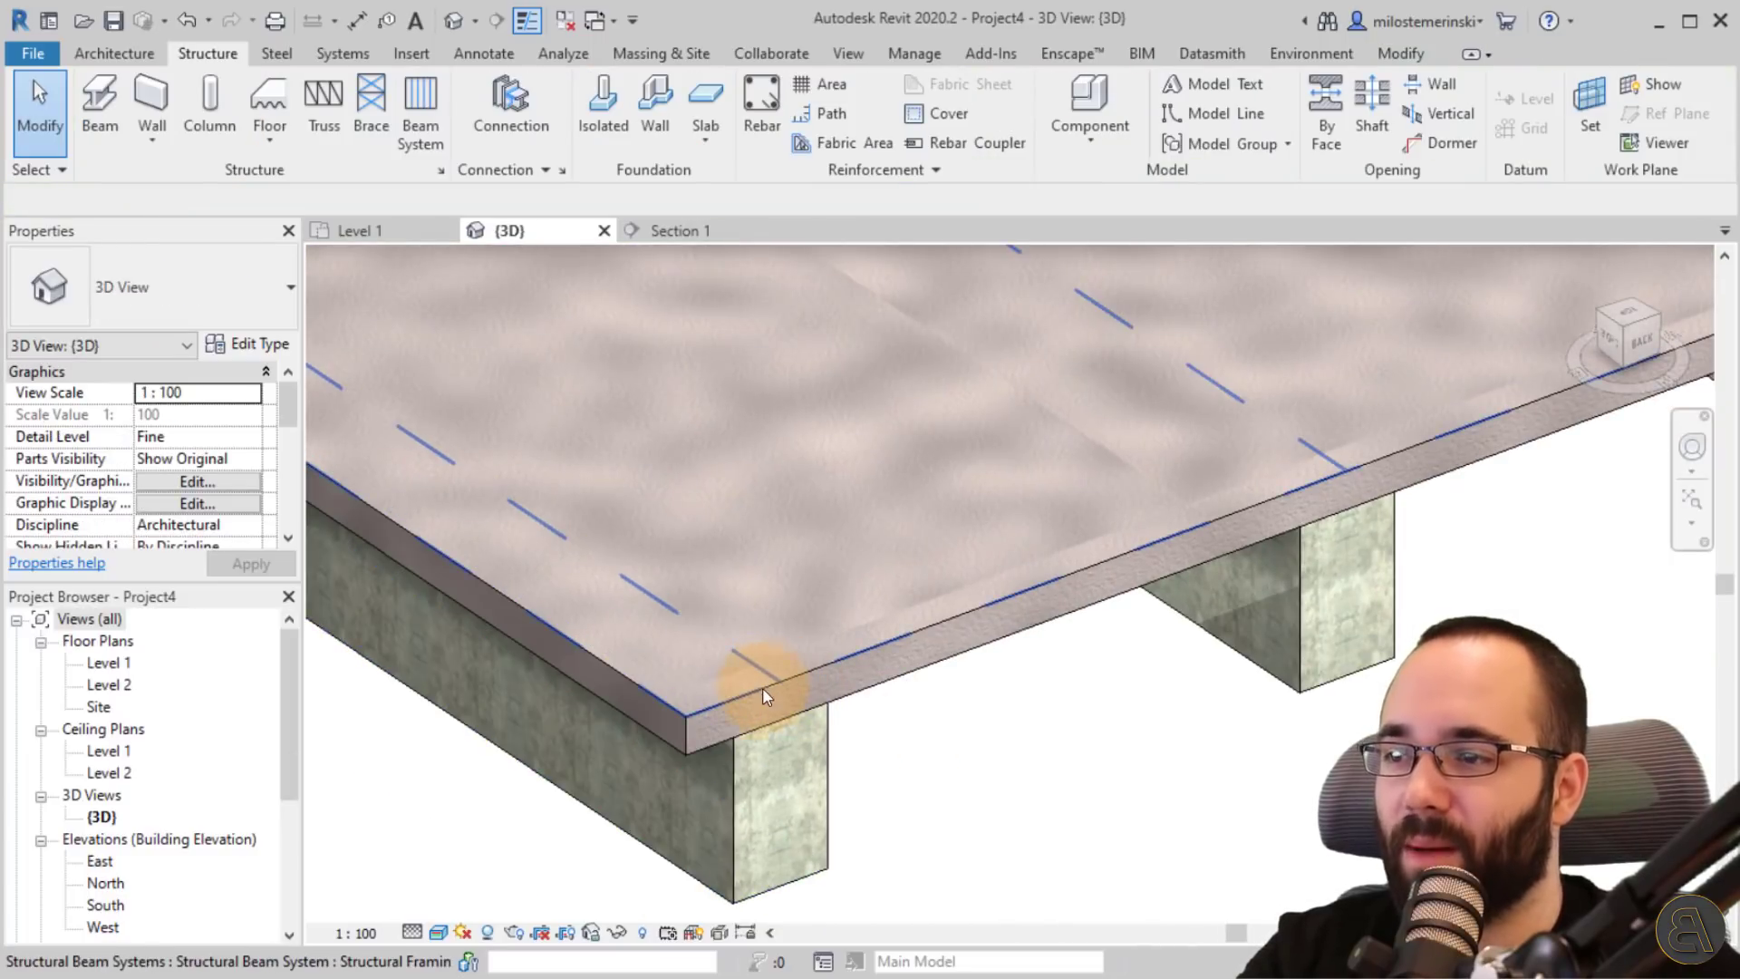
{"action": "left_click", "coordinate": [730, 764]}
{"action": "middle_click_drag", "start_coordinate": [939, 789], "coordinate": [812, 855], "text": "shift"}
{"action": "left_click", "coordinate": [787, 857]}
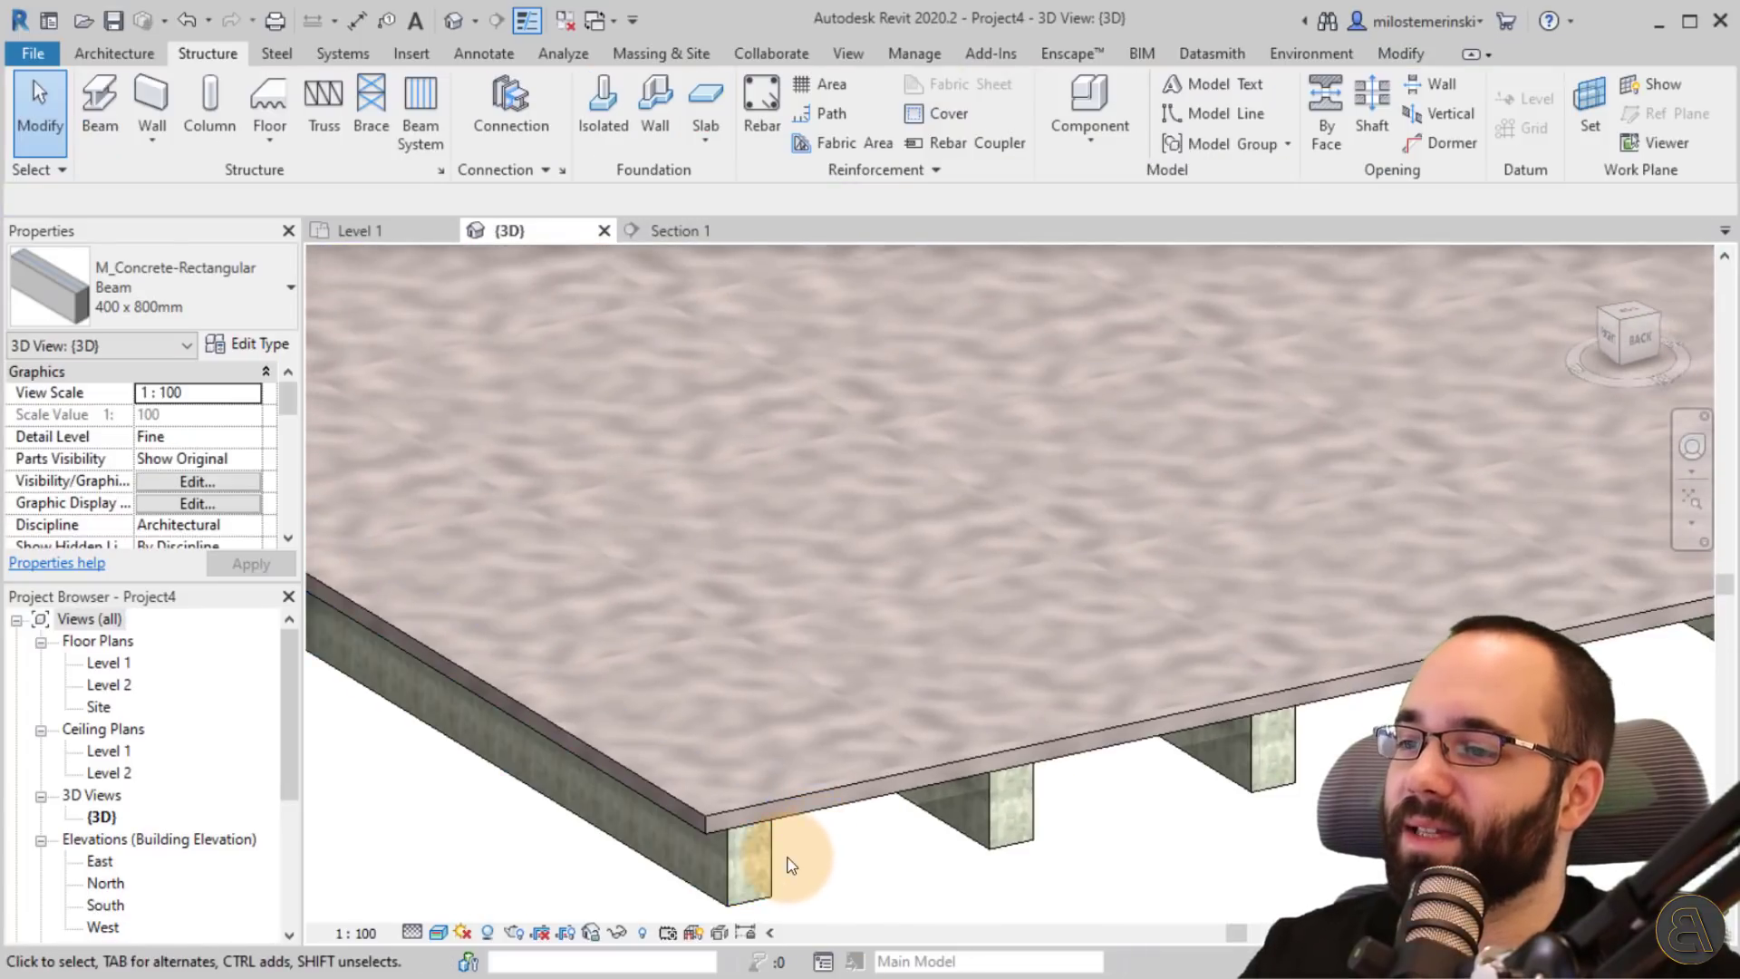
- Compare the reference lines of the edge beam and the whole beam system with the slab's top surface, and clear the selection
{"action": "left_click", "coordinate": [775, 861]}
{"action": "scroll", "coordinate": [720, 808], "scroll_direction": "up", "scroll_amount": 3}
{"action": "scroll", "coordinate": [720, 809], "scroll_direction": "up", "scroll_amount": 3}
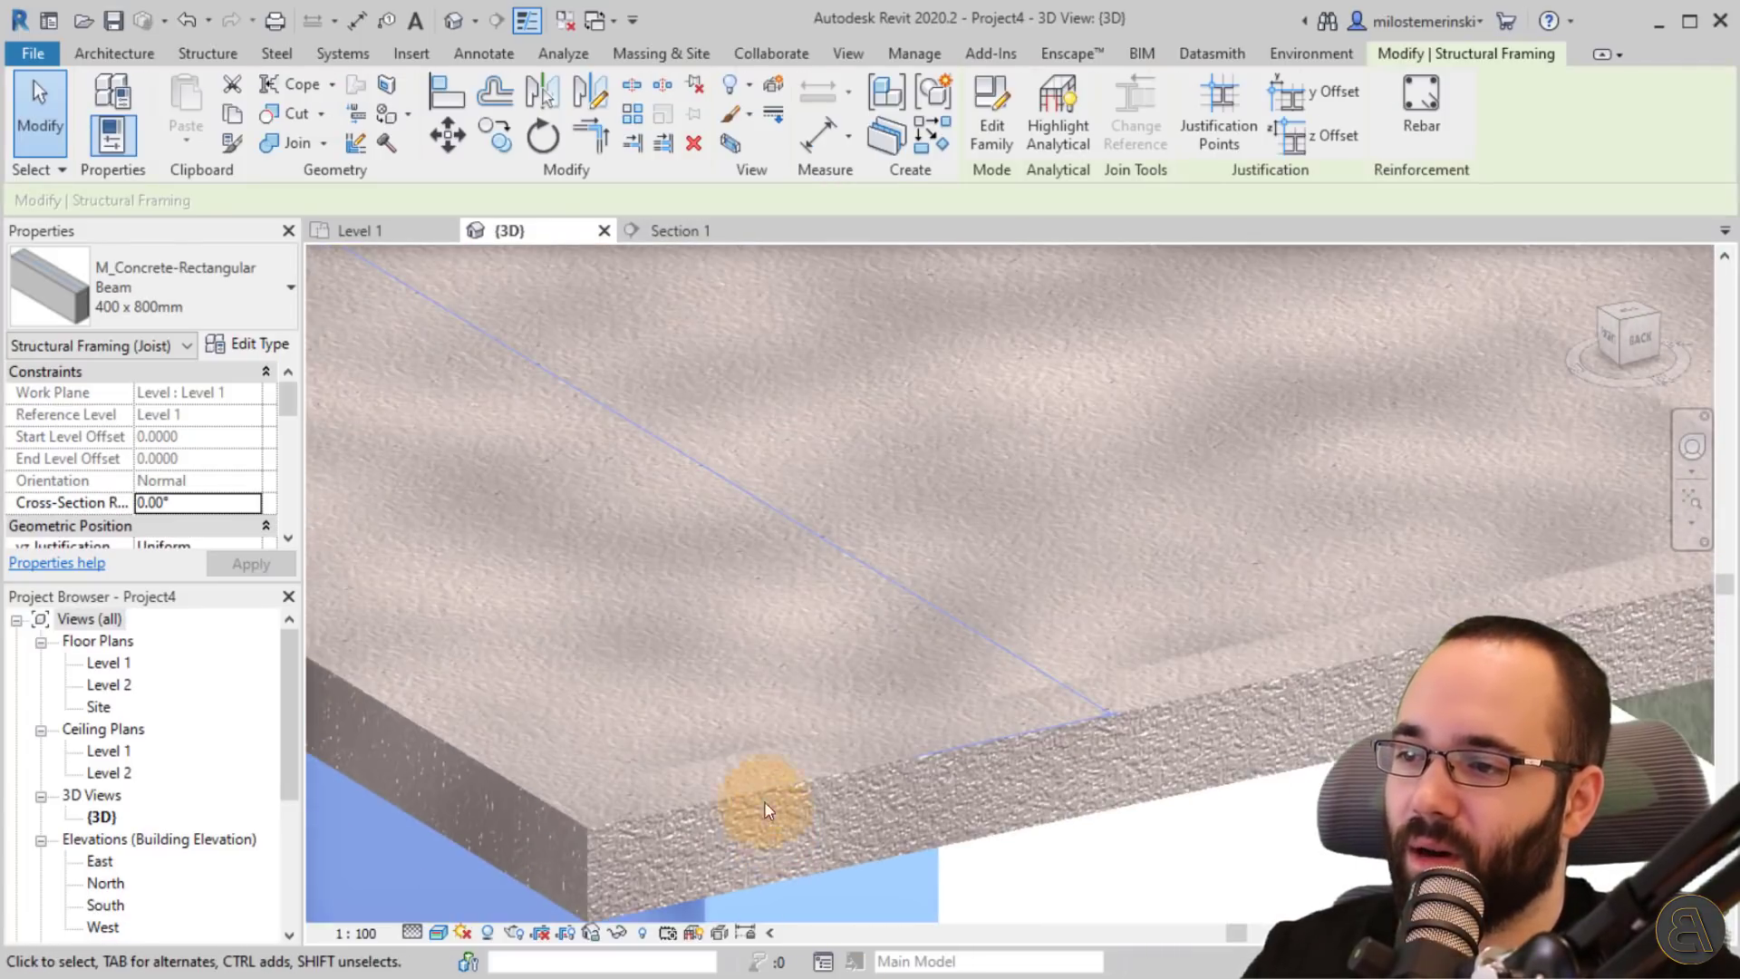
{"action": "left_click", "coordinate": [798, 777]}
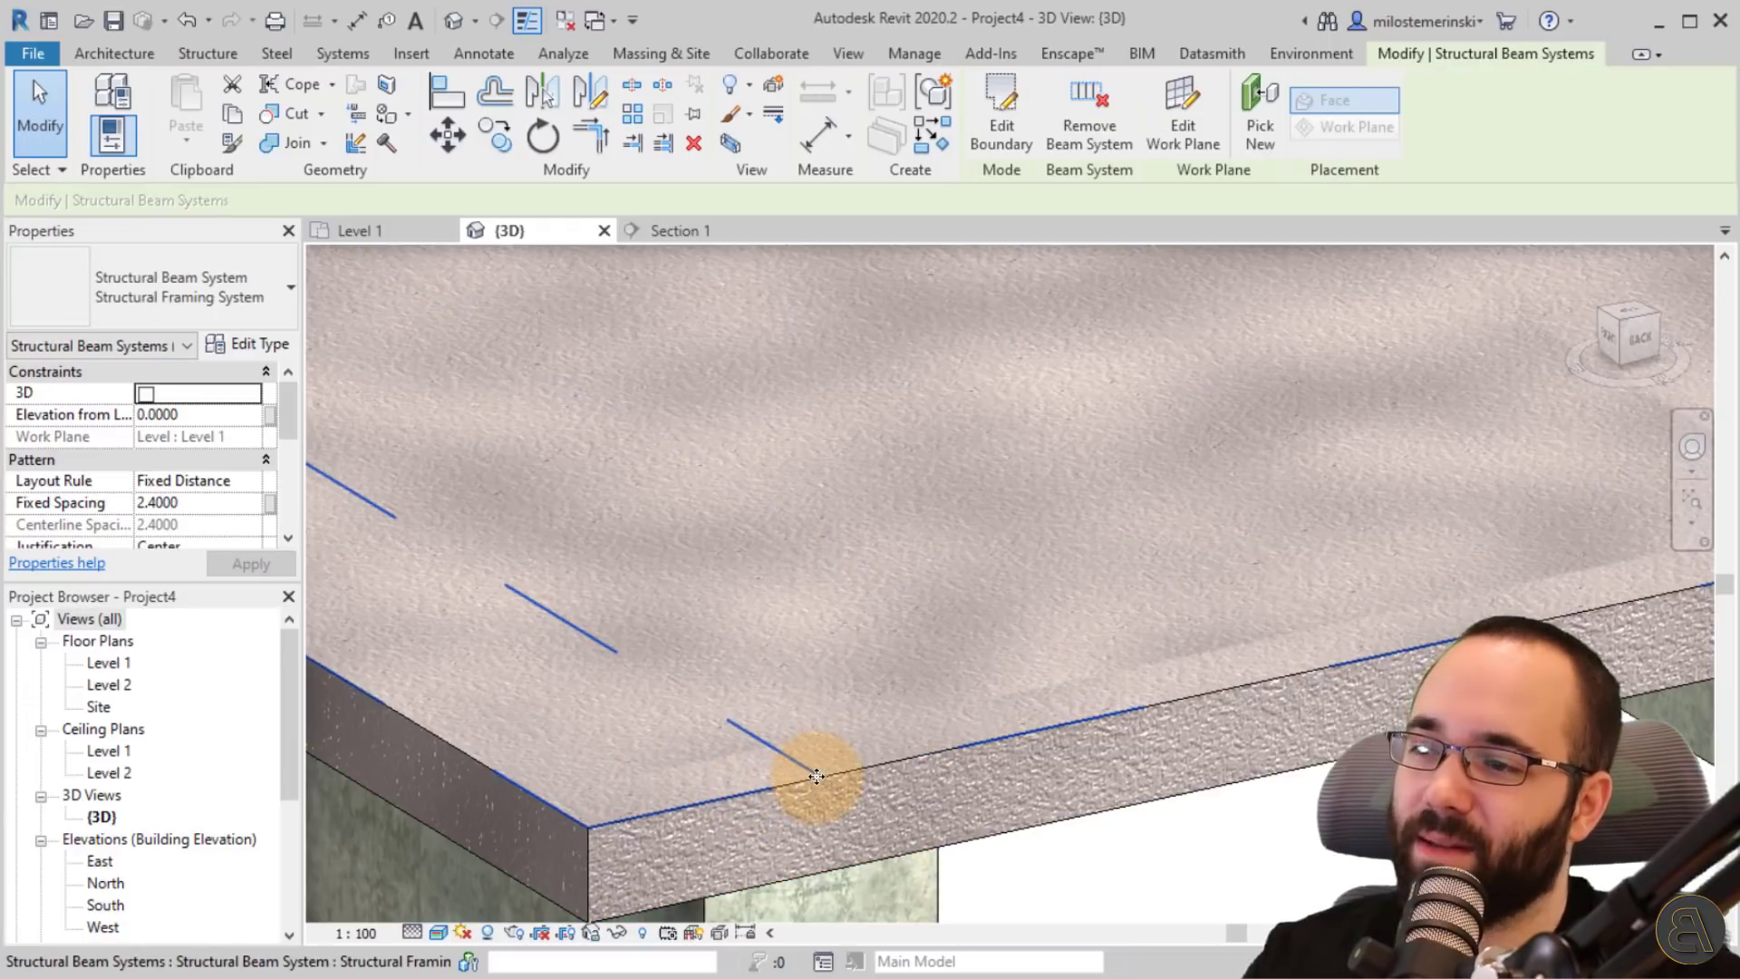
{"action": "scroll", "coordinate": [811, 775], "scroll_direction": "down", "scroll_amount": 3}
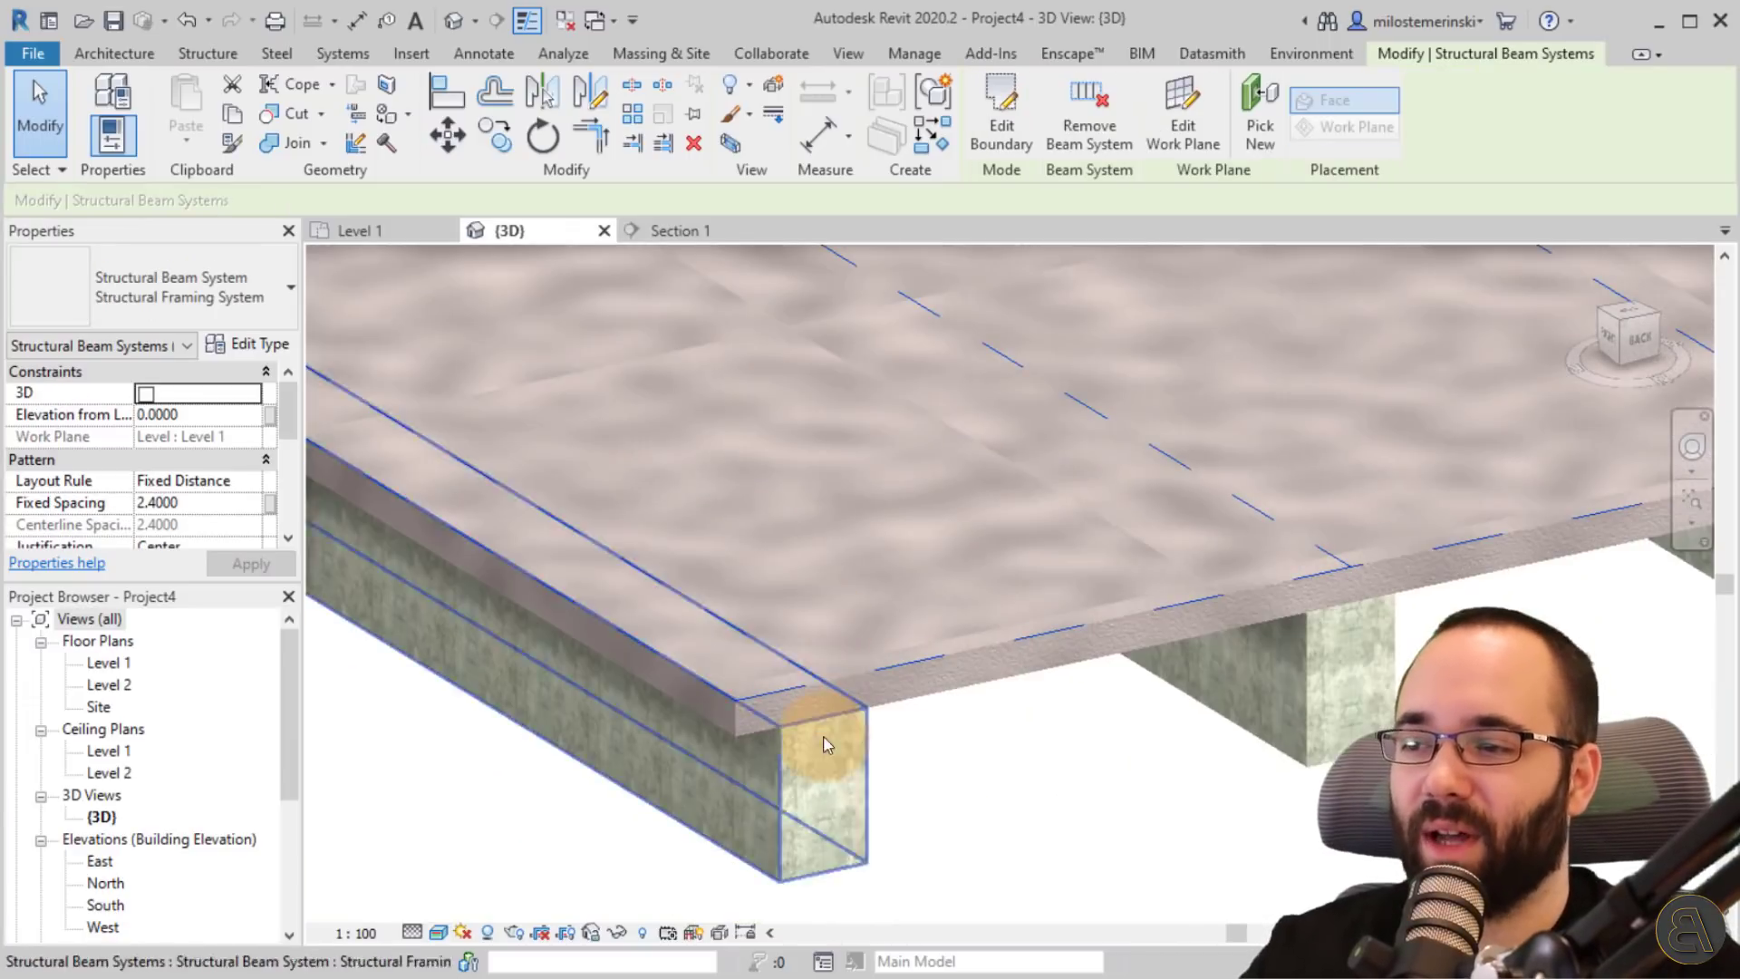
{"action": "left_click", "coordinate": [759, 710]}
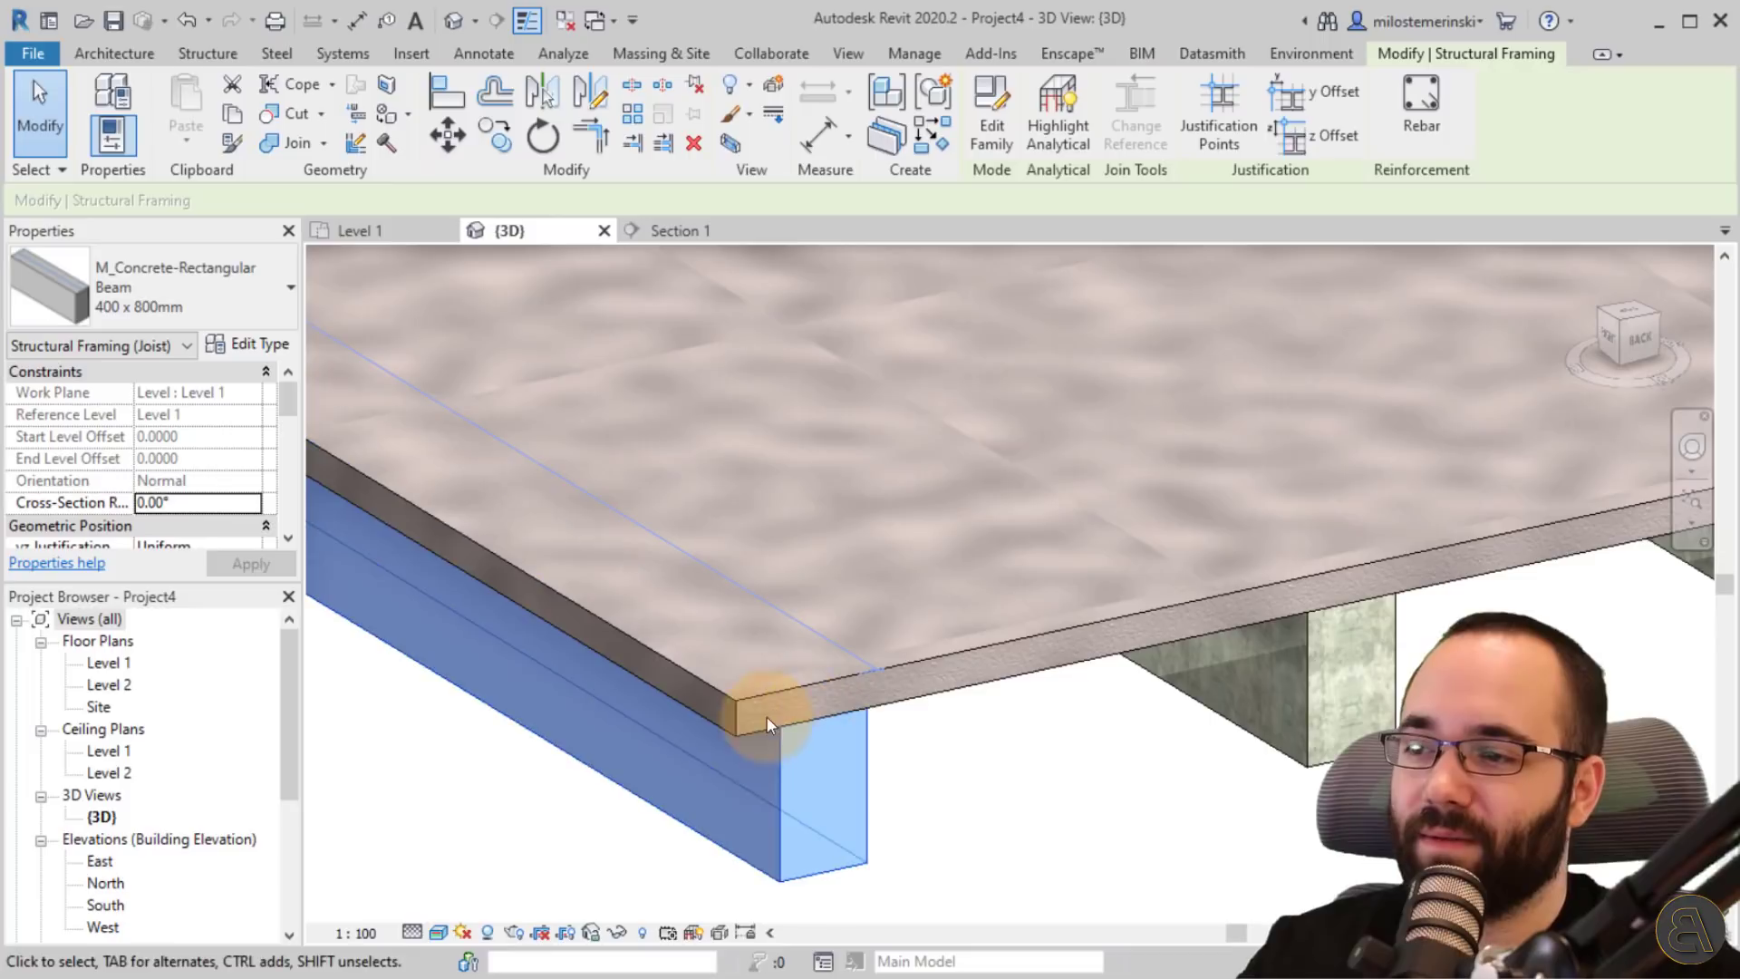
{"action": "key", "text": "Escape"}
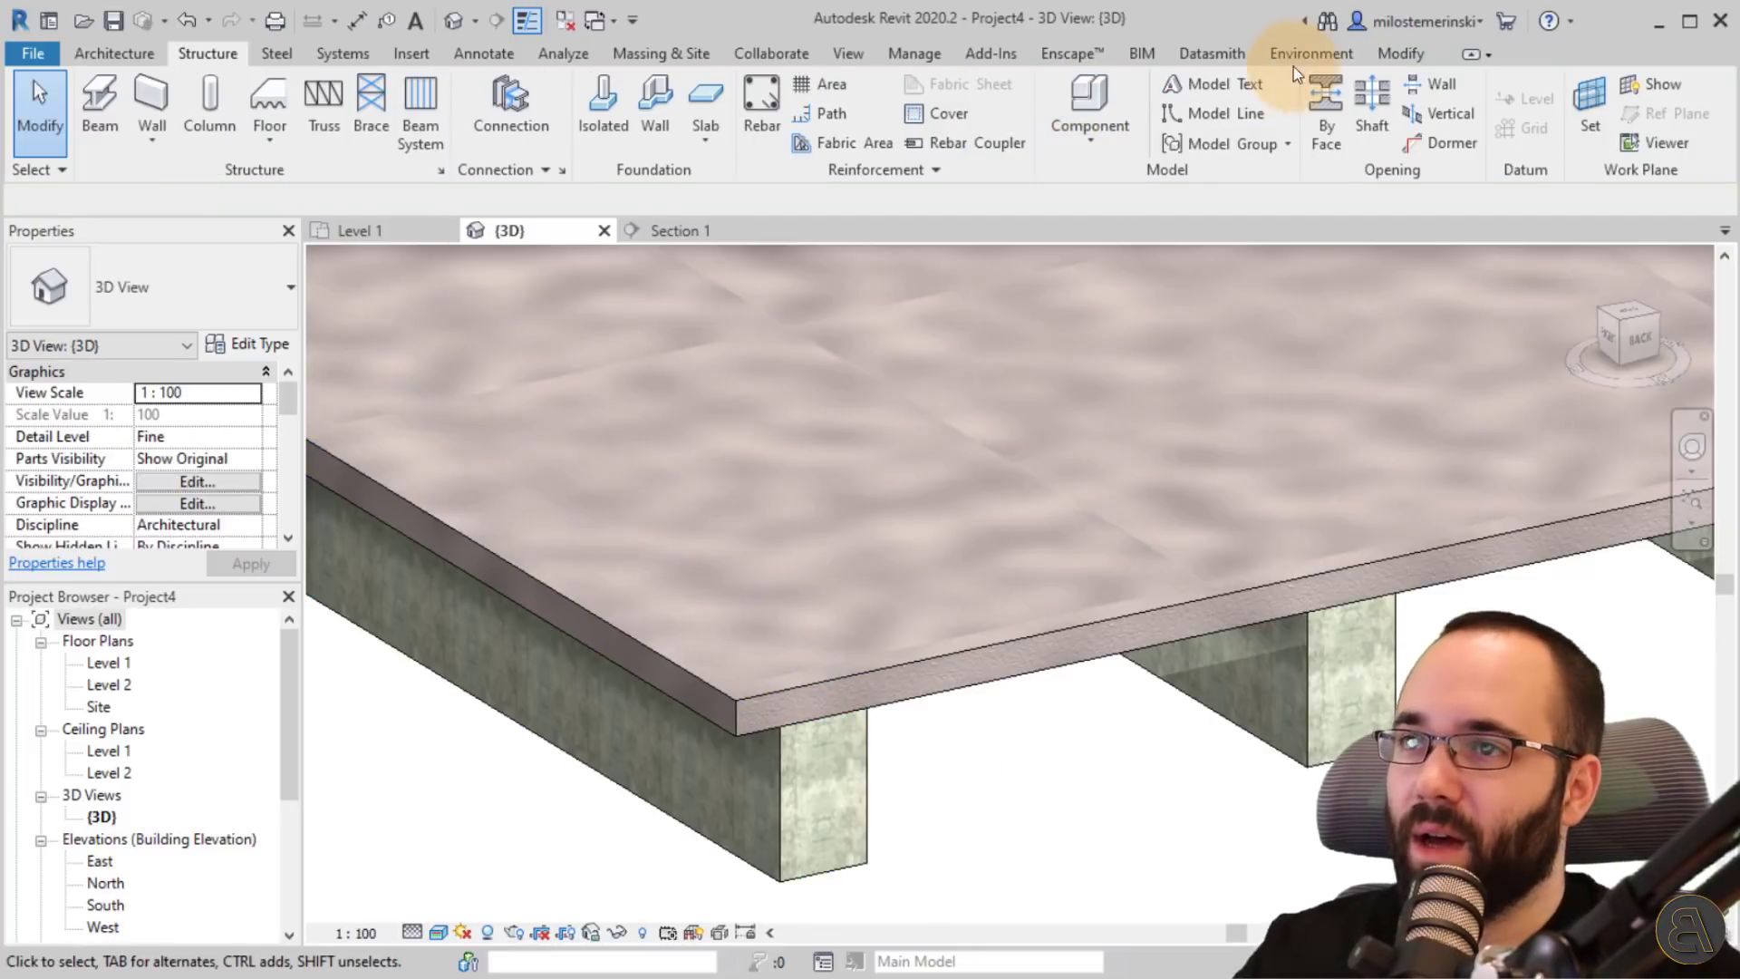
- Join the geometry of the floor slab with the concrete beam at its corner, with Multiple Join enabled
{"action": "left_click", "coordinate": [1401, 54]}
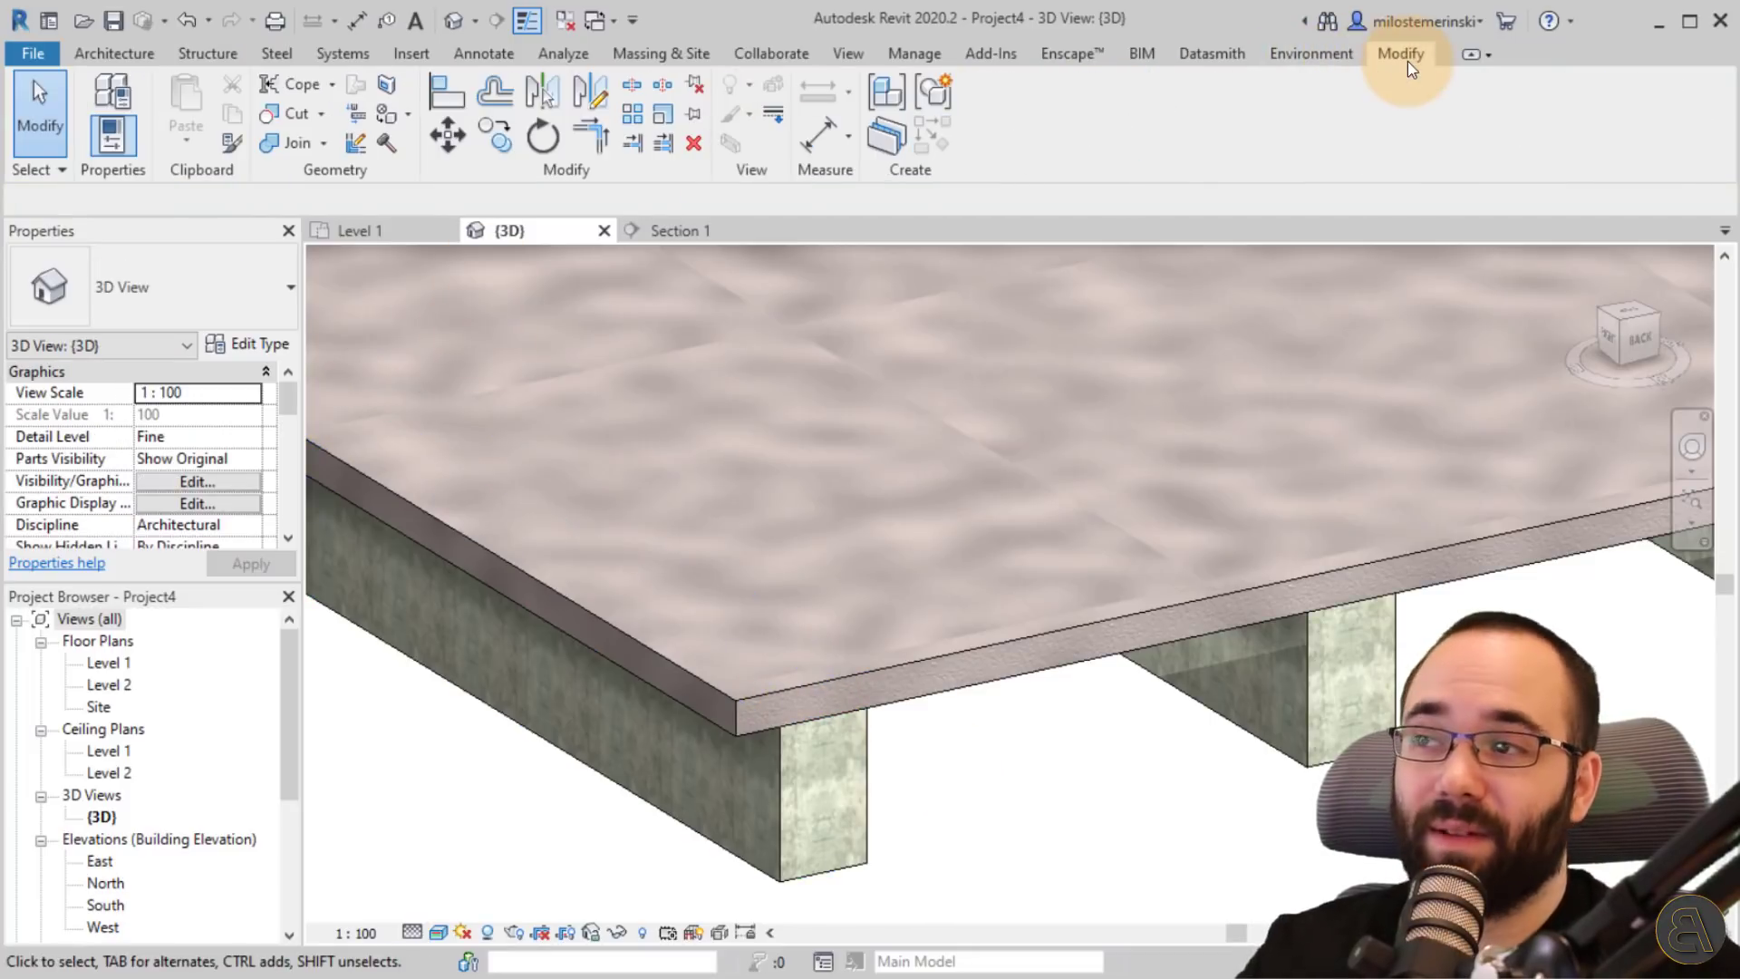
{"action": "left_click", "coordinate": [295, 145]}
{"action": "left_click", "coordinate": [802, 682]}
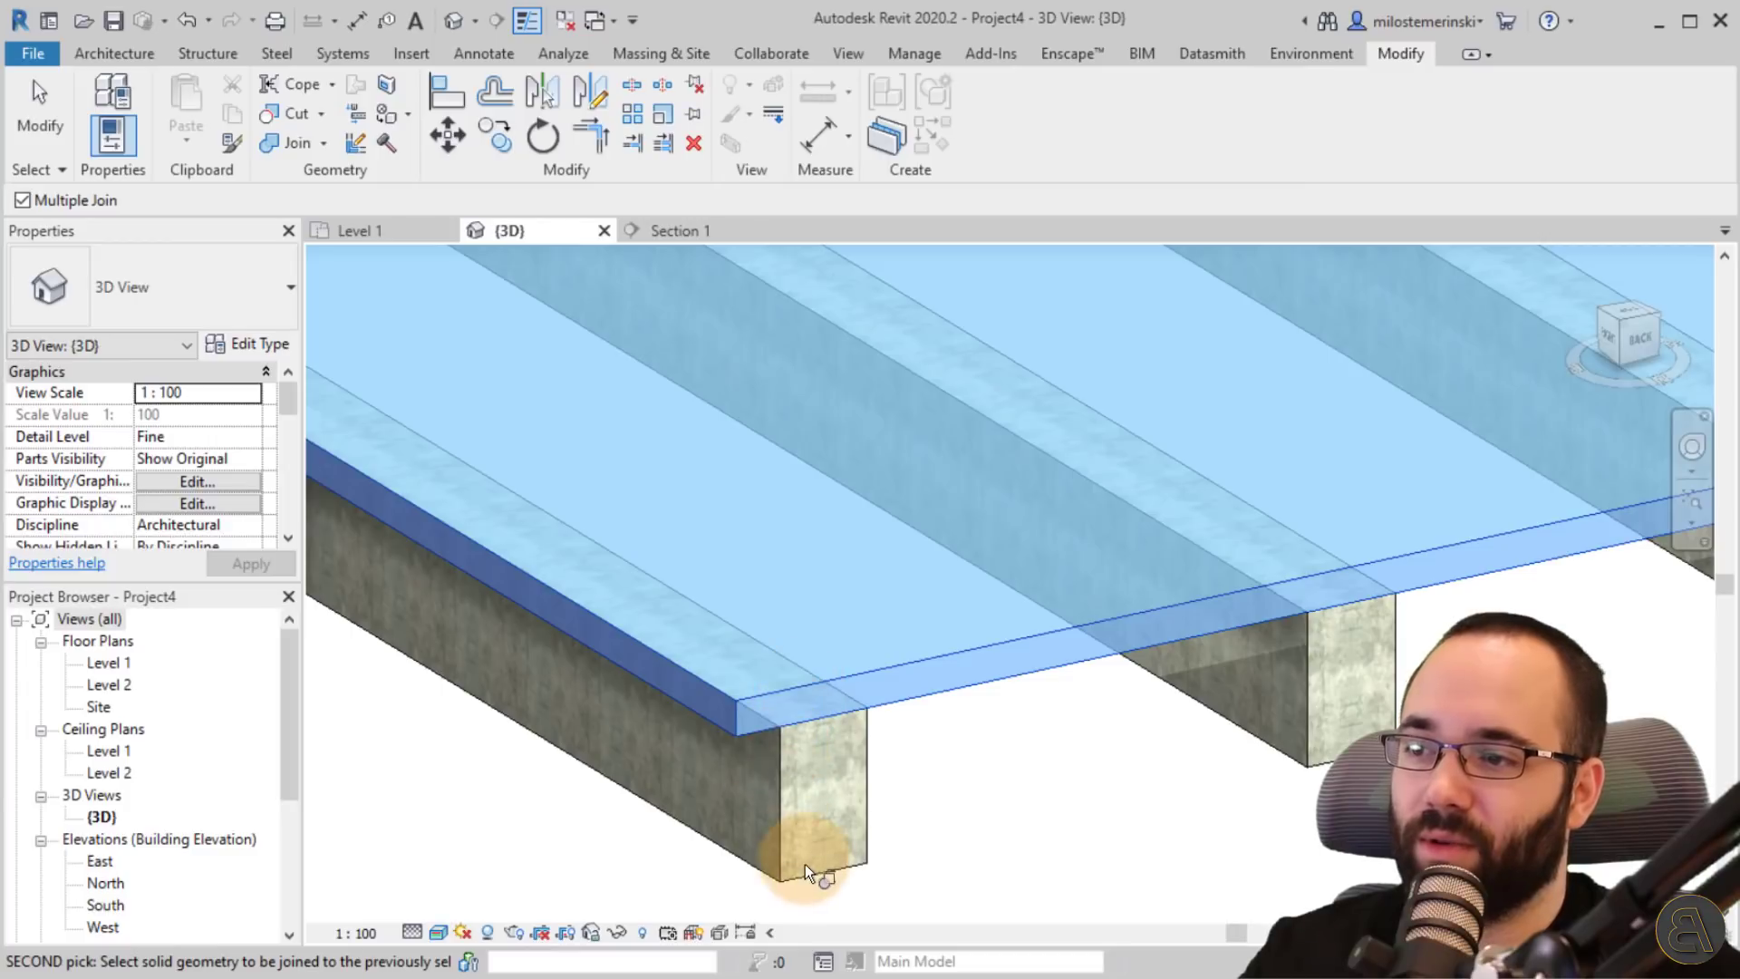
{"action": "left_click", "coordinate": [805, 872]}
{"action": "key", "text": "Escape"}
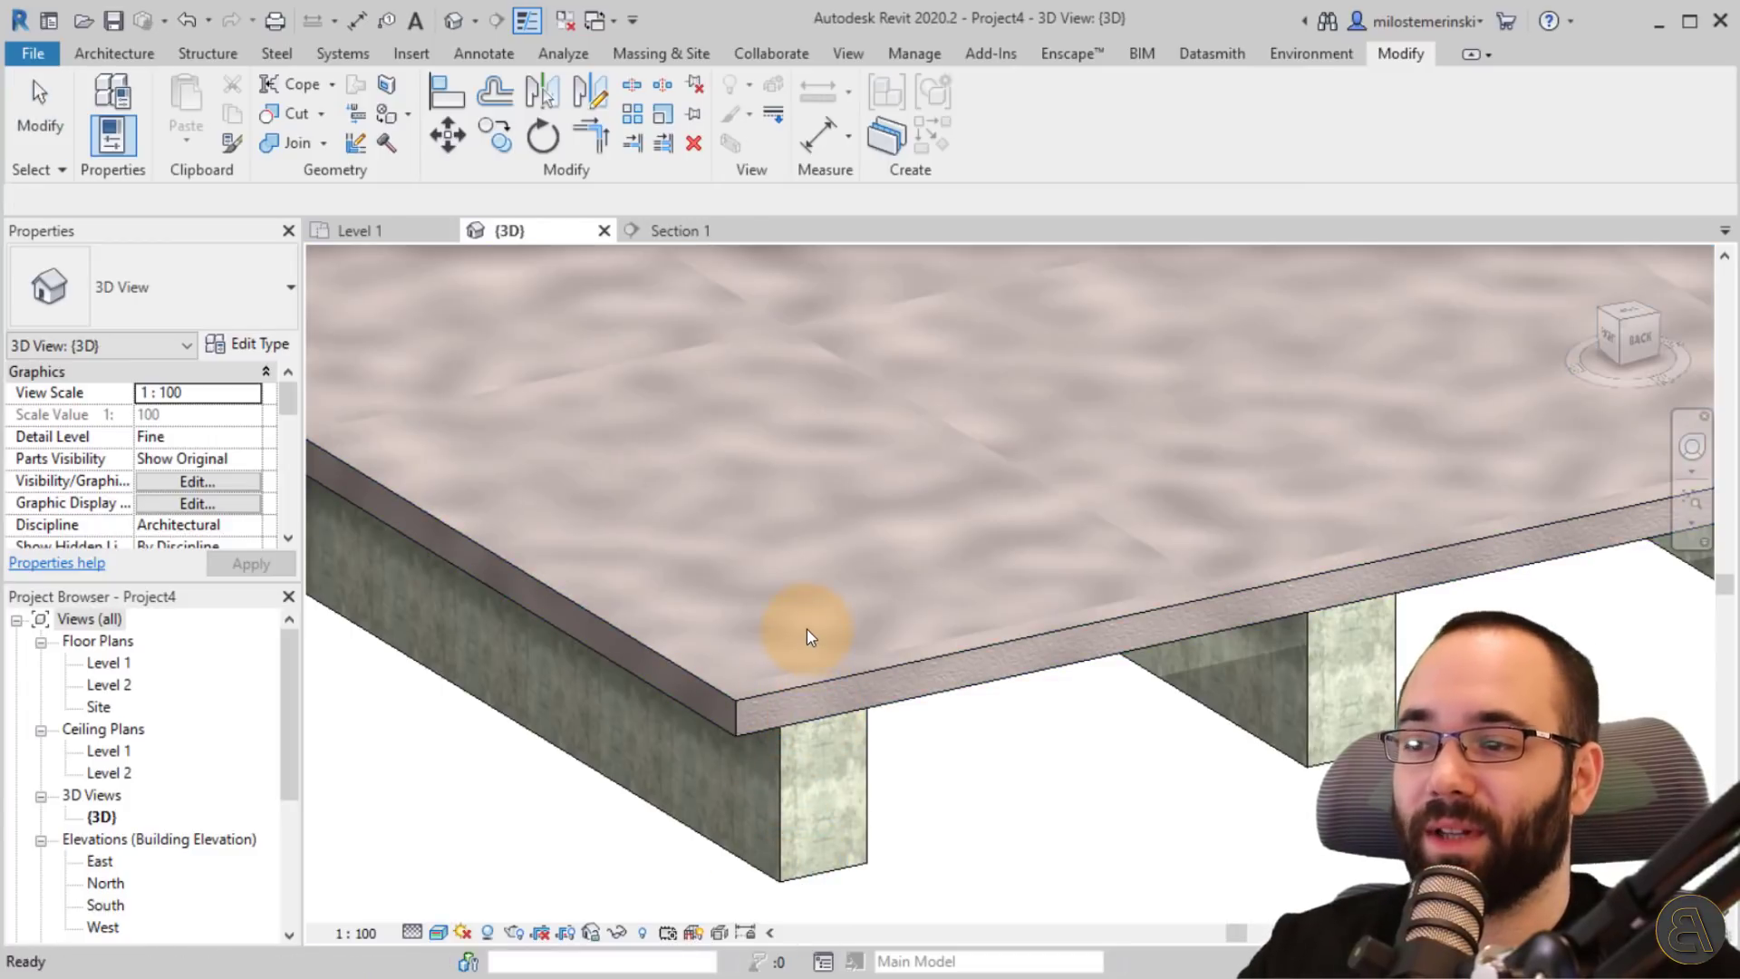
- Look up the full name of the corner beam's structural material in its instance properties and deselect the beam
{"action": "scroll", "coordinate": [806, 628], "scroll_direction": "down", "scroll_amount": 5}
{"action": "middle_click_drag", "start_coordinate": [797, 632], "coordinate": [879, 809], "text": "shift"}
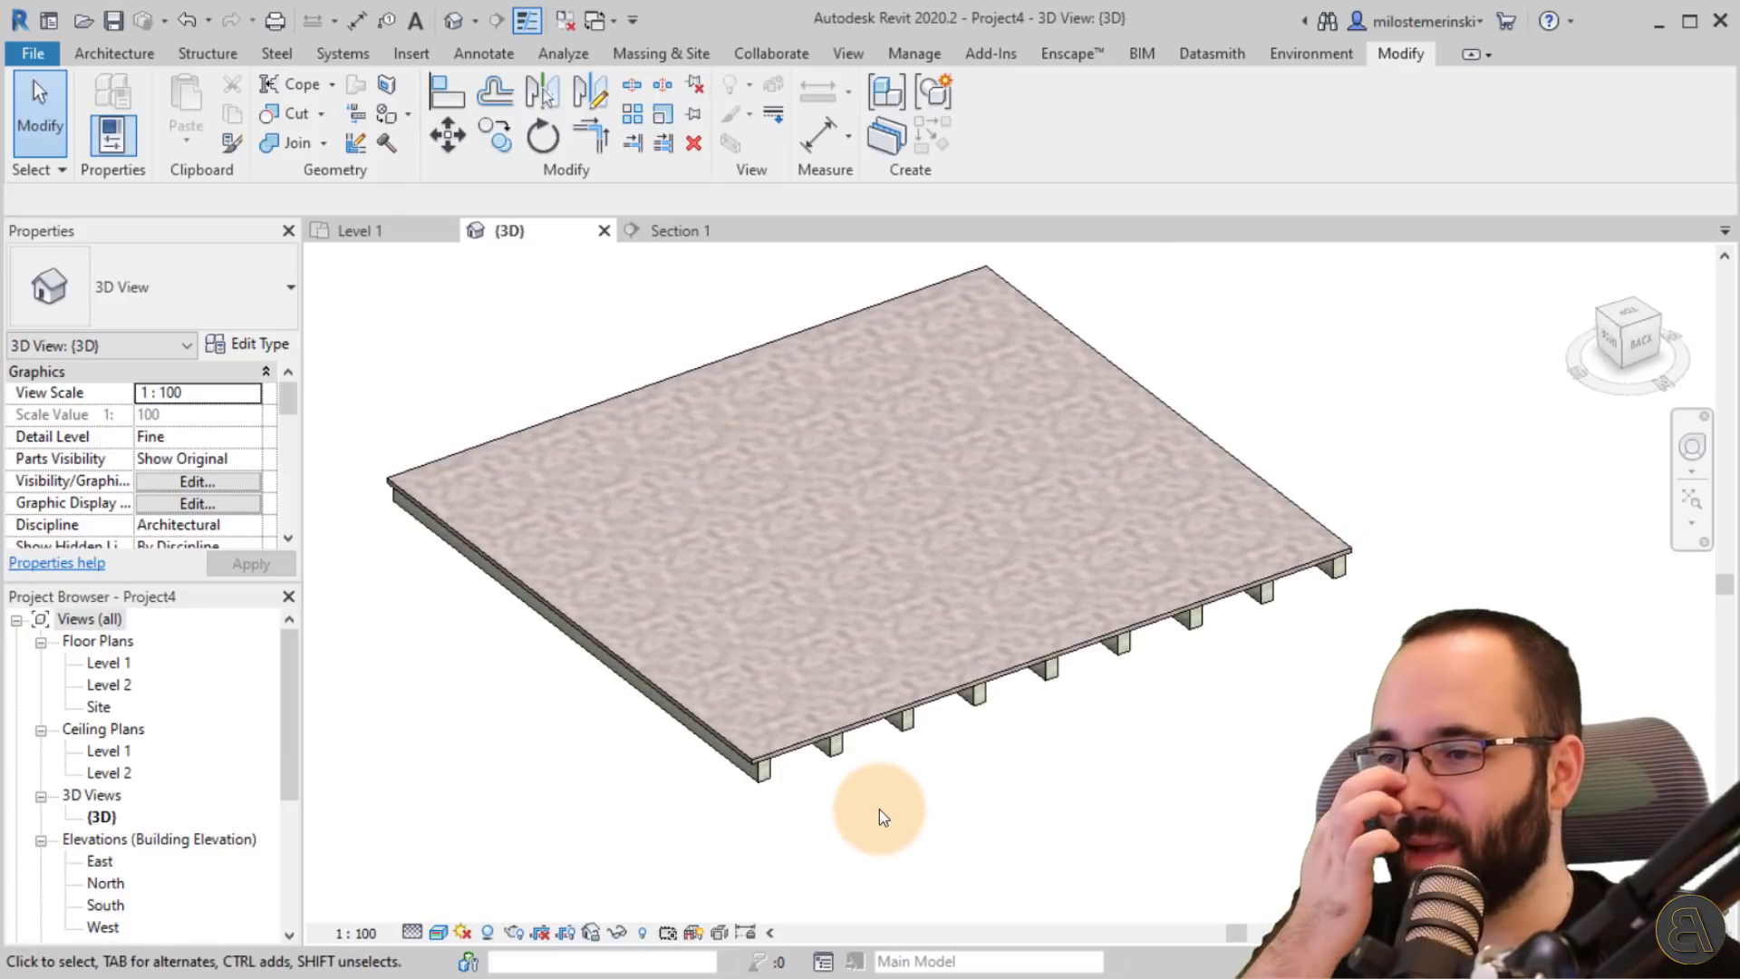
{"action": "scroll", "coordinate": [780, 761], "scroll_direction": "up", "scroll_amount": 4}
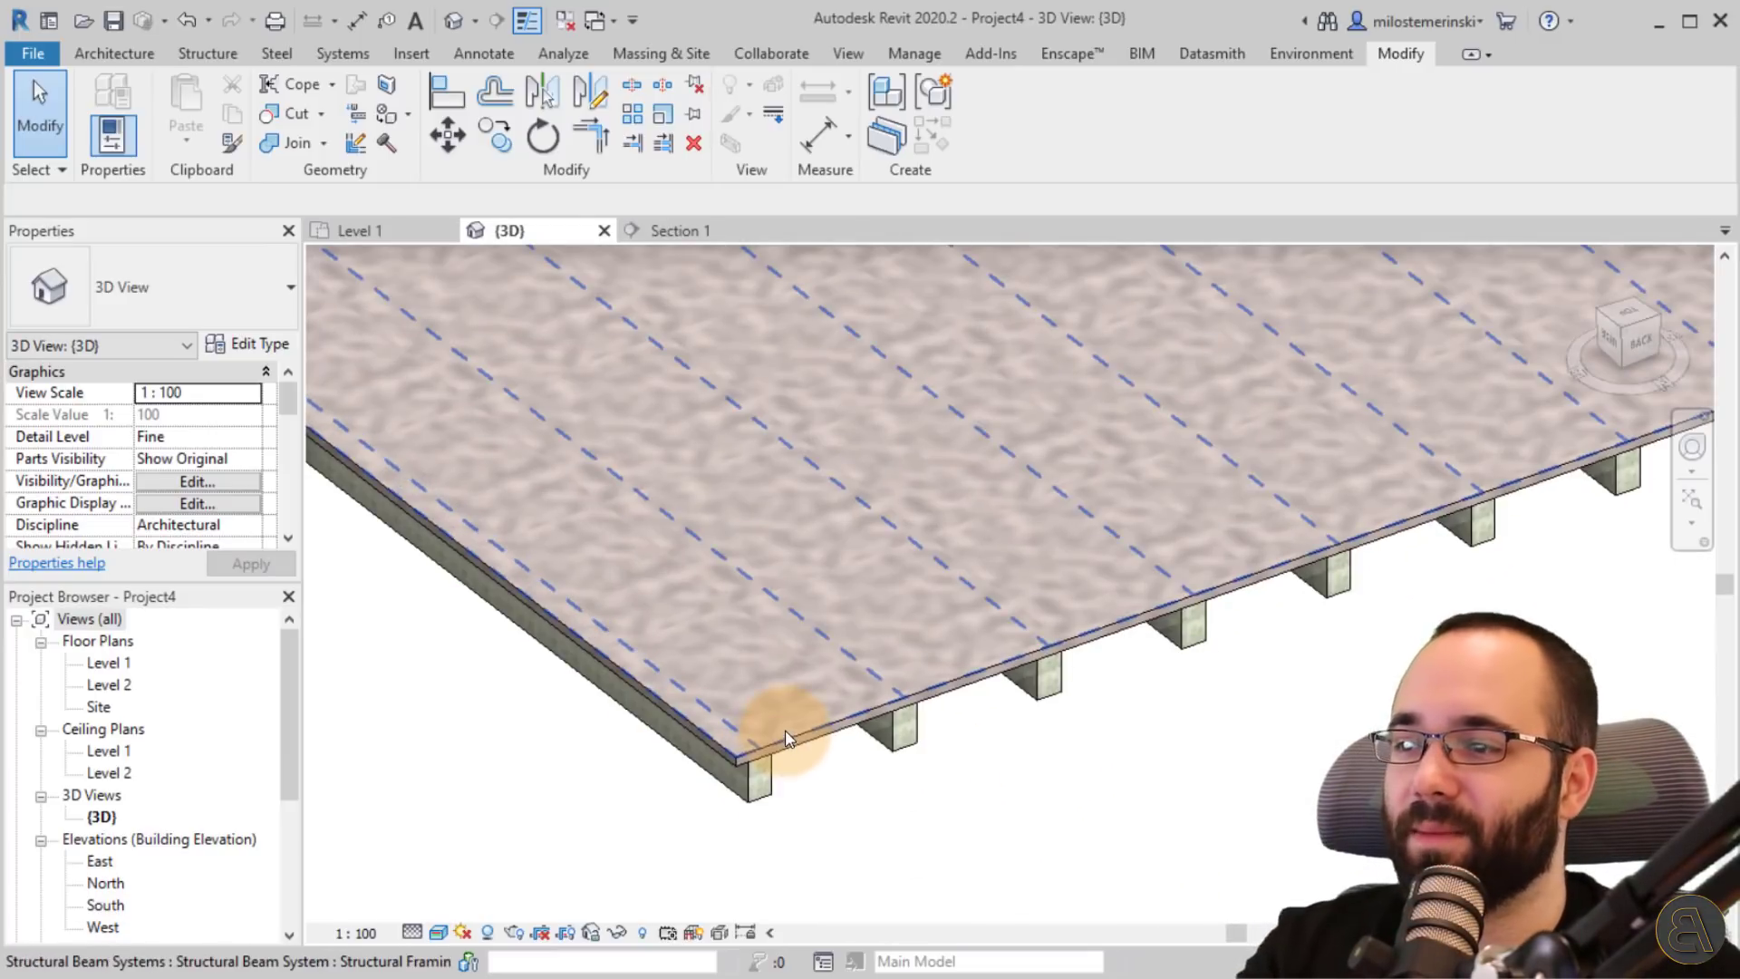
{"action": "left_click", "coordinate": [761, 799]}
{"action": "scroll", "coordinate": [213, 458], "scroll_direction": "down", "scroll_amount": 5}
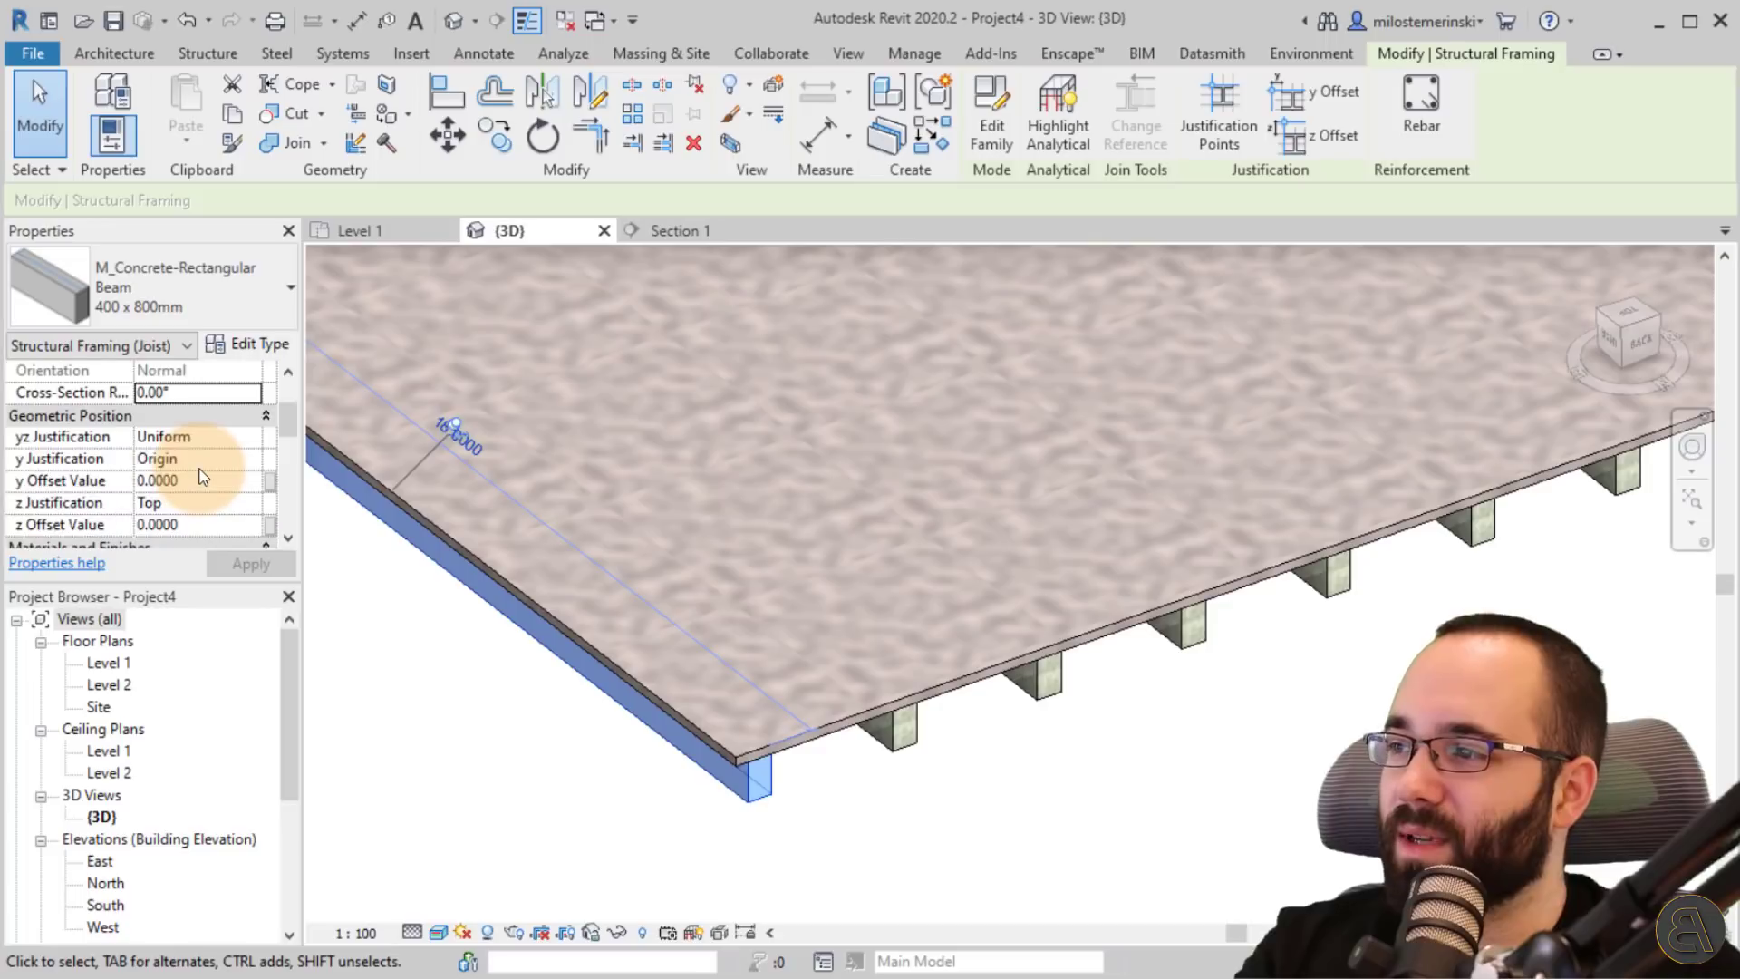
{"action": "scroll", "coordinate": [201, 481], "scroll_direction": "down", "scroll_amount": 3}
{"action": "left_click", "coordinate": [157, 437]}
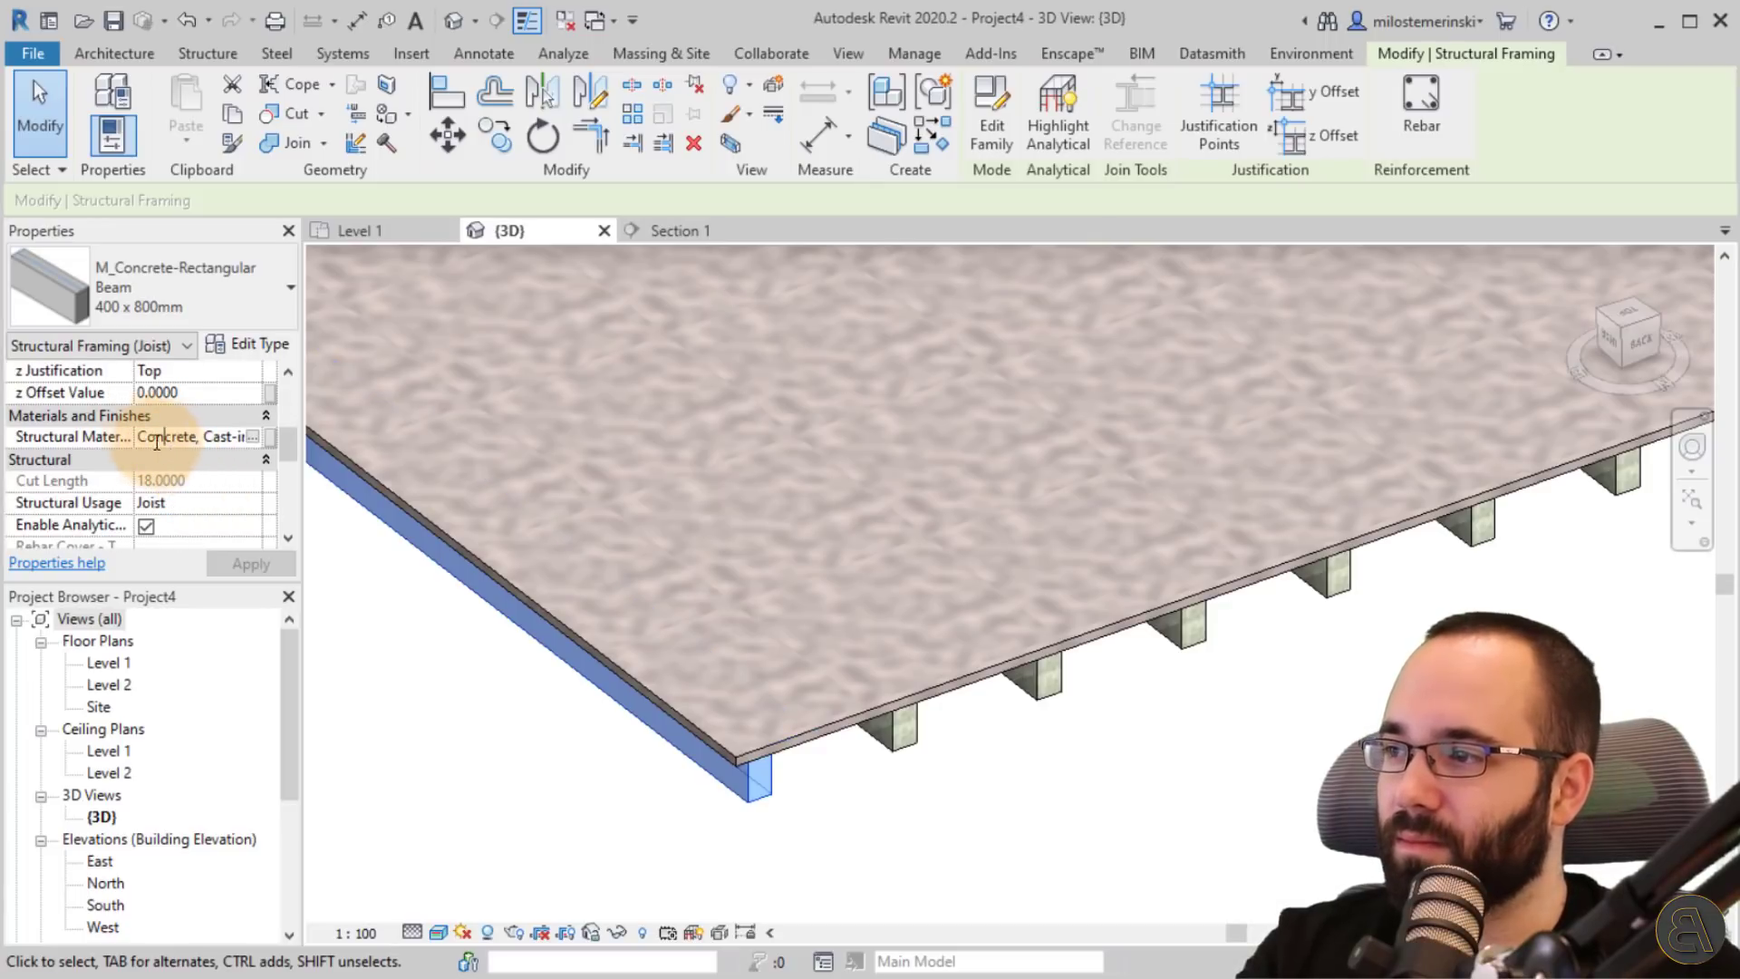
{"action": "left_click_drag", "start_coordinate": [142, 439], "coordinate": [275, 441]}
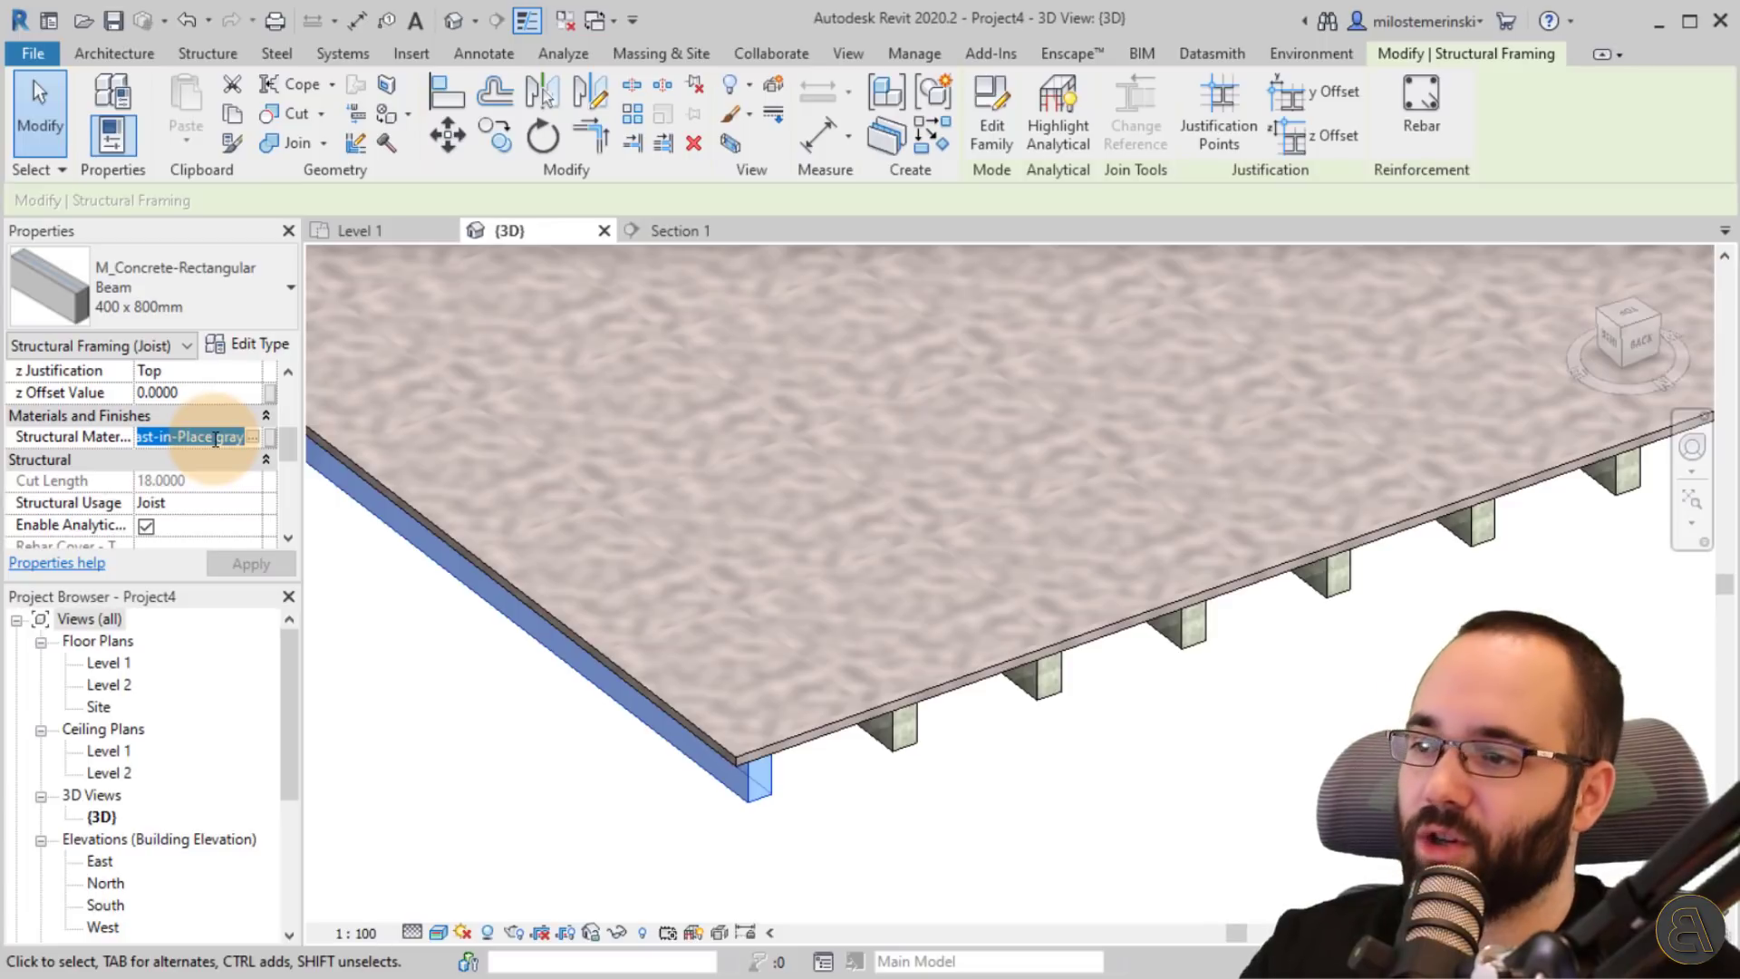
{"action": "left_click", "coordinate": [571, 796]}
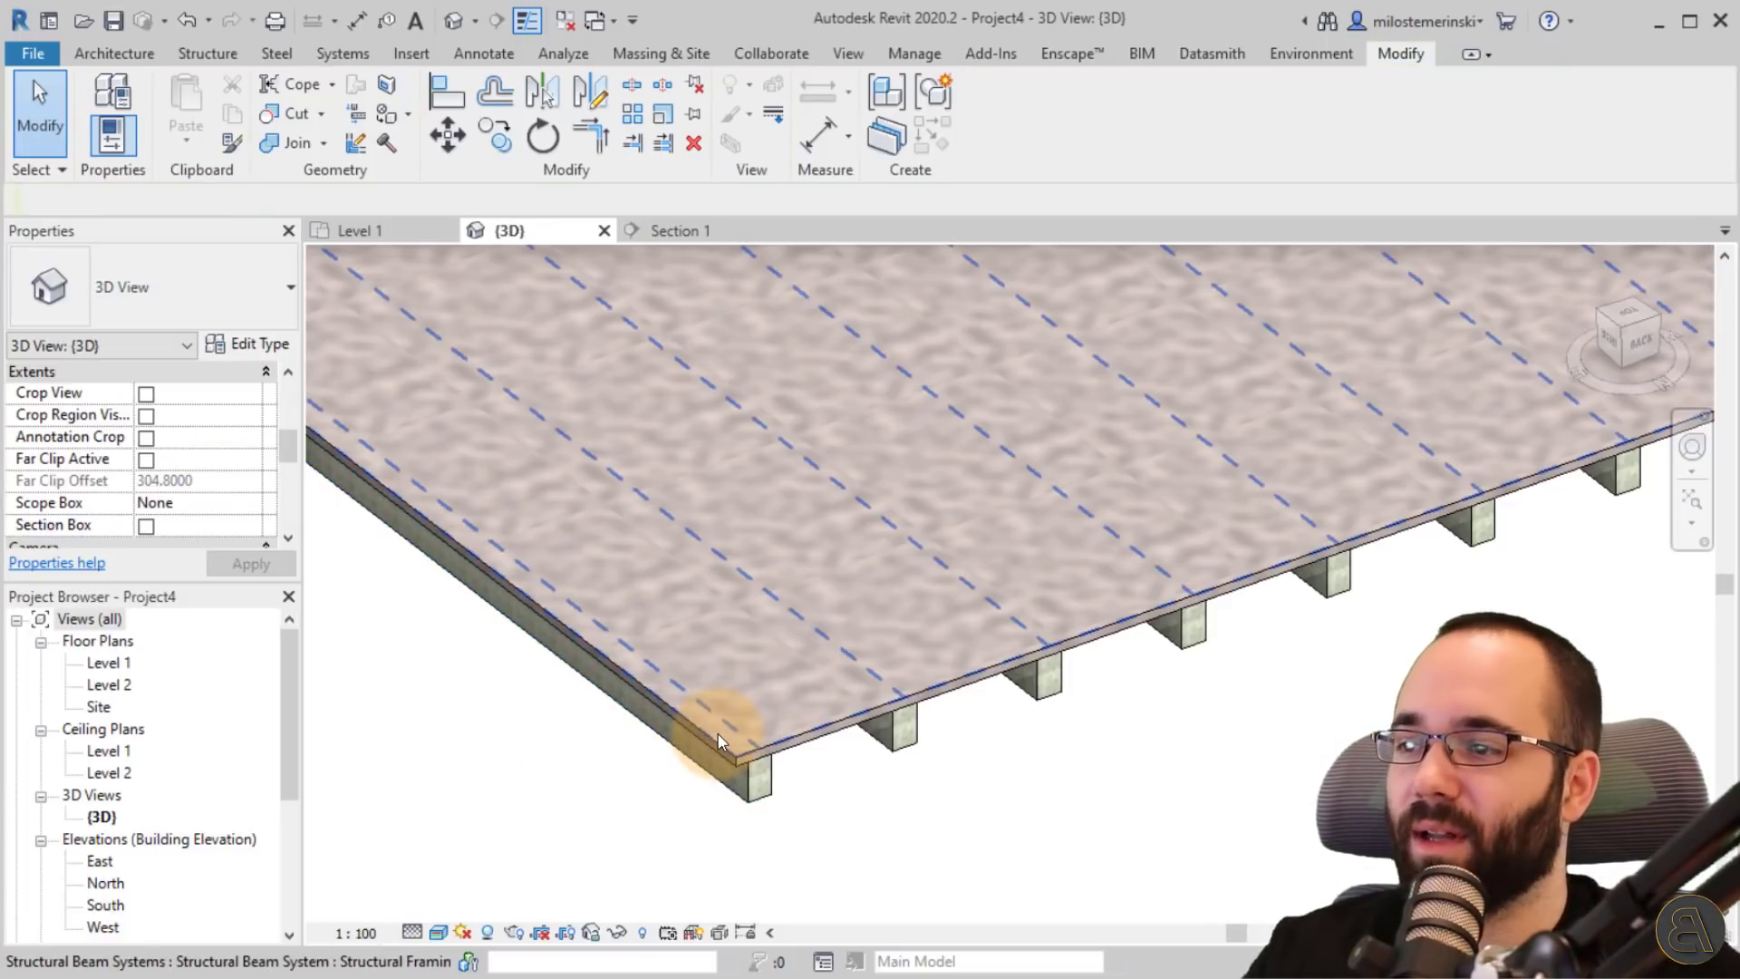
- Set the structure layer material of the floor's Generic 150mm type to Concrete, Cast-in-Place gray
{"action": "left_click", "coordinate": [814, 745]}
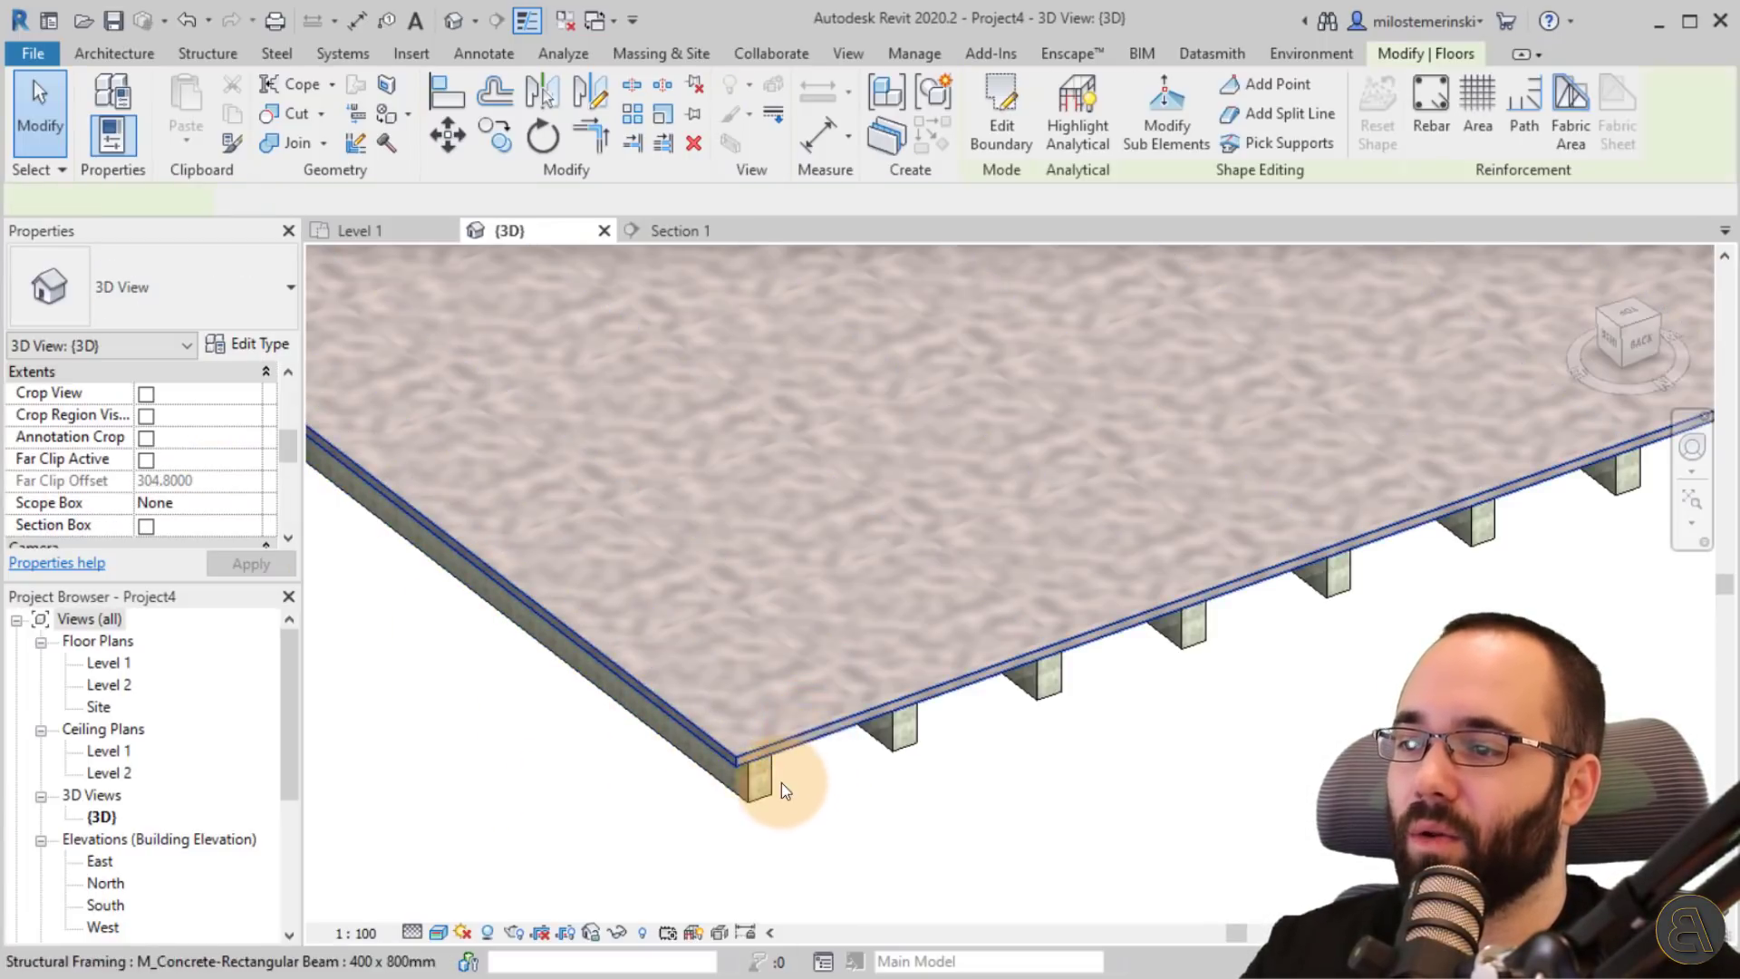
{"action": "left_click", "coordinate": [260, 347]}
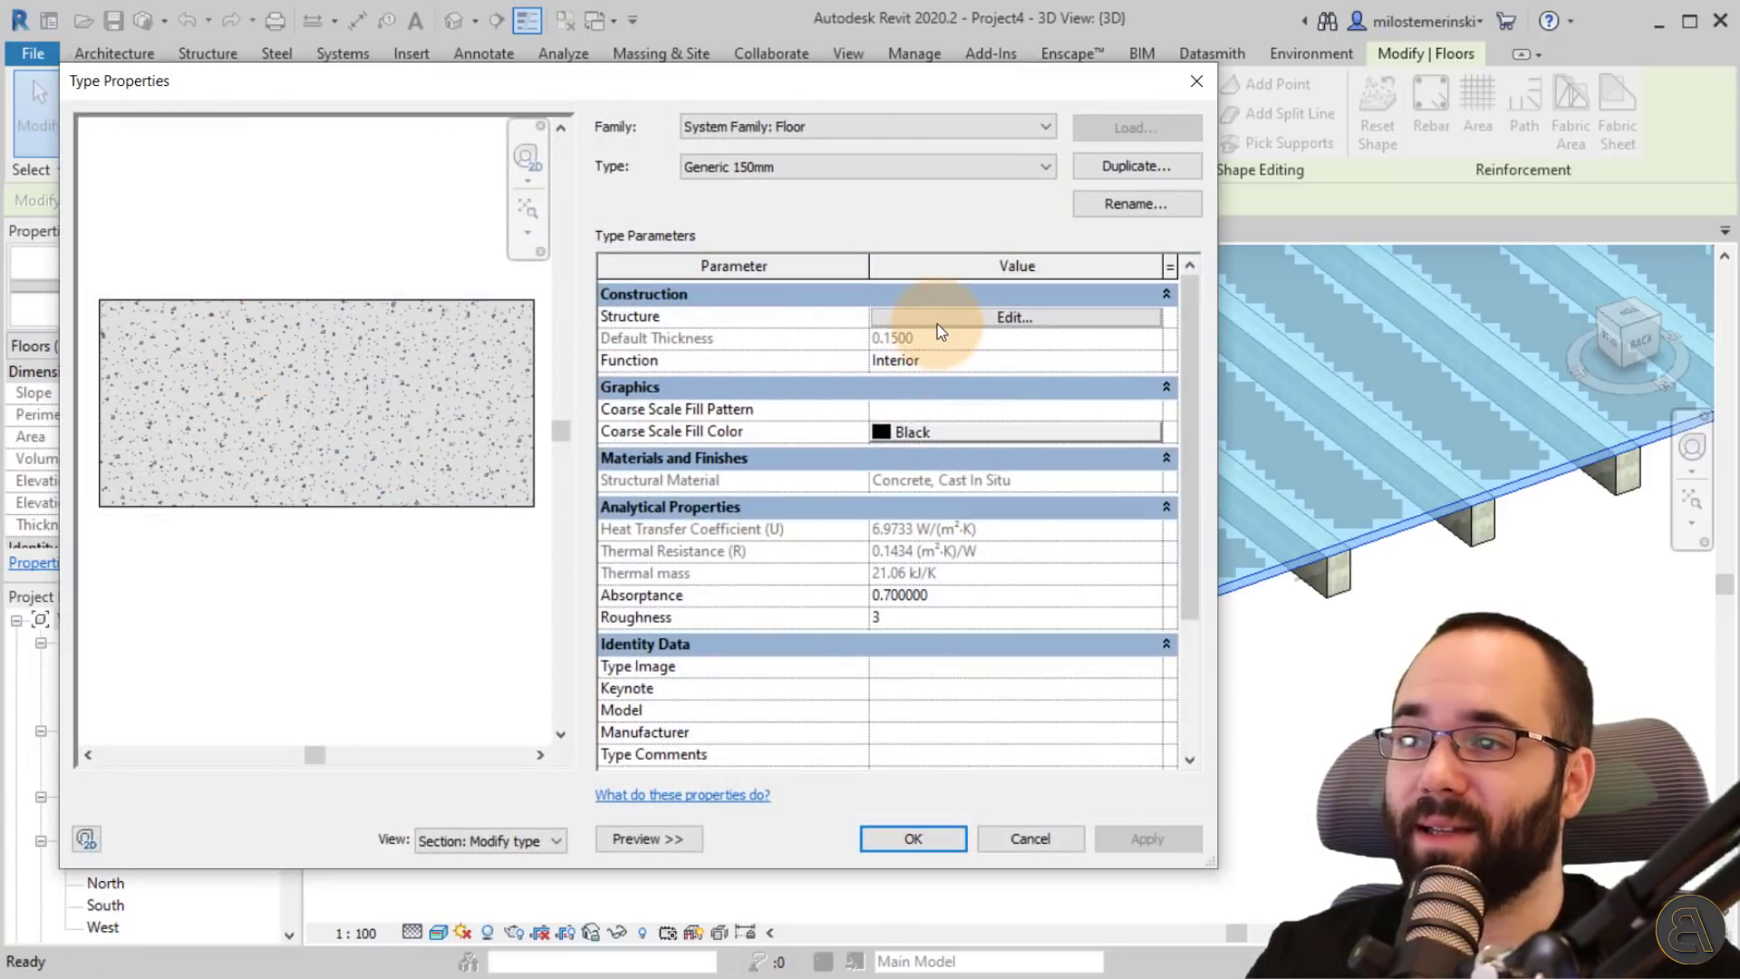
{"action": "left_click", "coordinate": [937, 319]}
{"action": "left_click", "coordinate": [806, 334]}
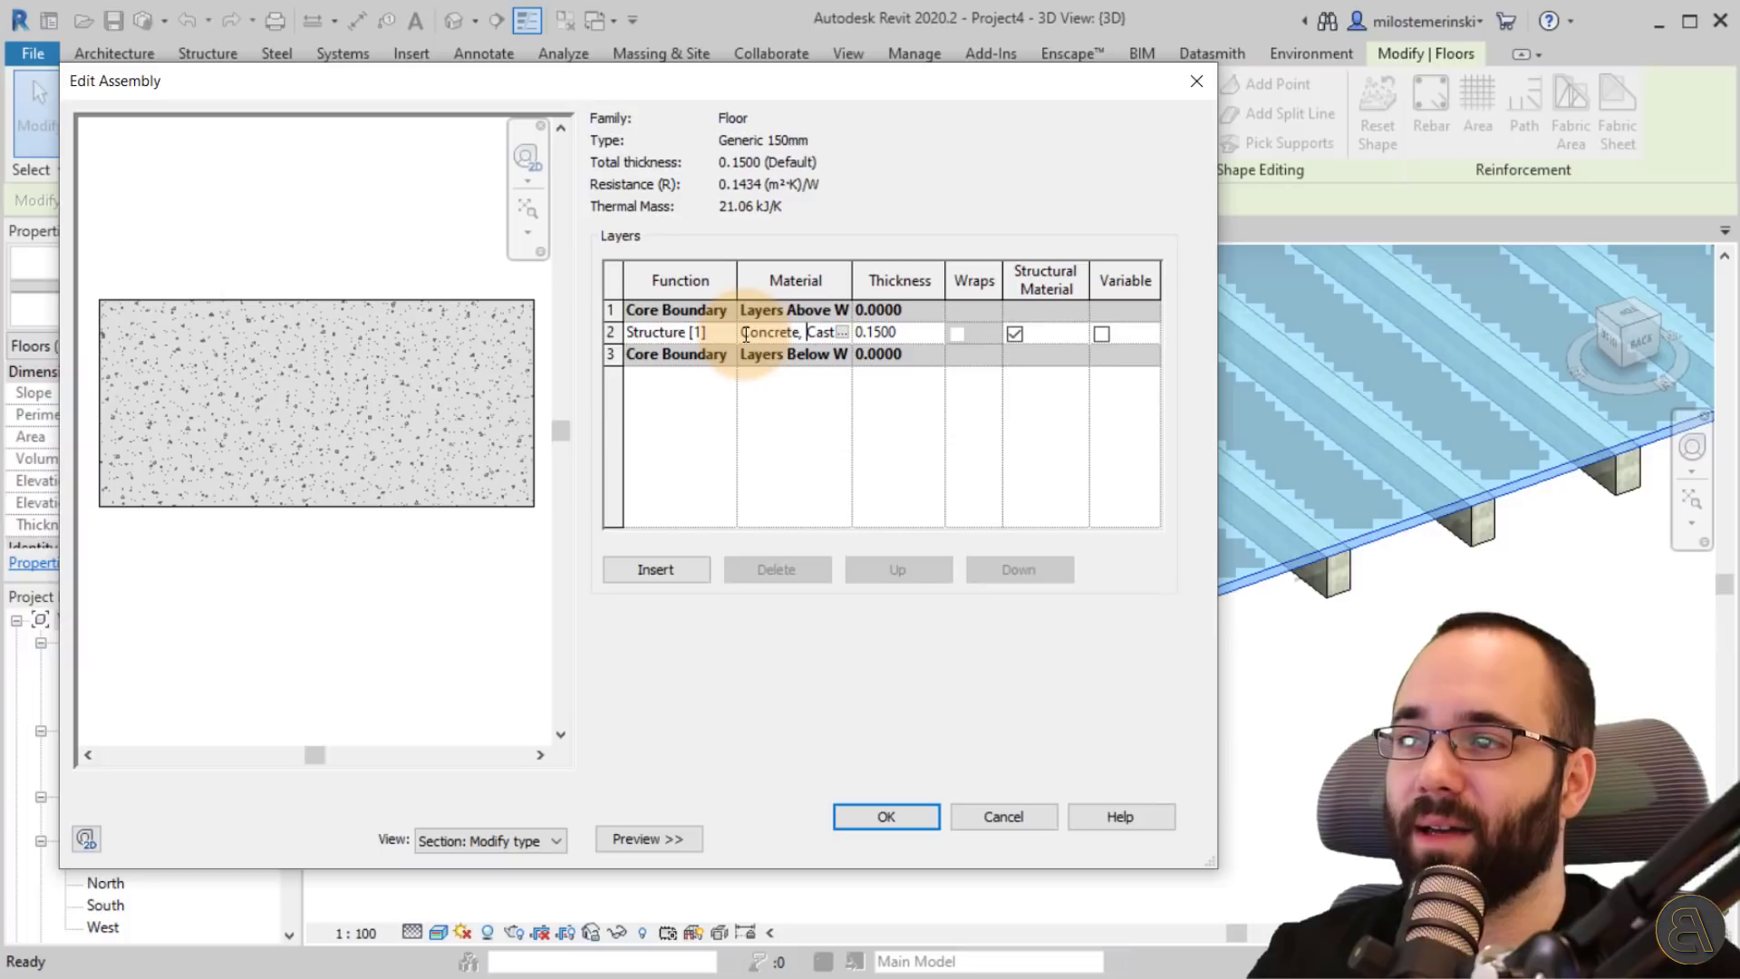
{"action": "left_click_drag", "start_coordinate": [744, 335], "coordinate": [916, 337]}
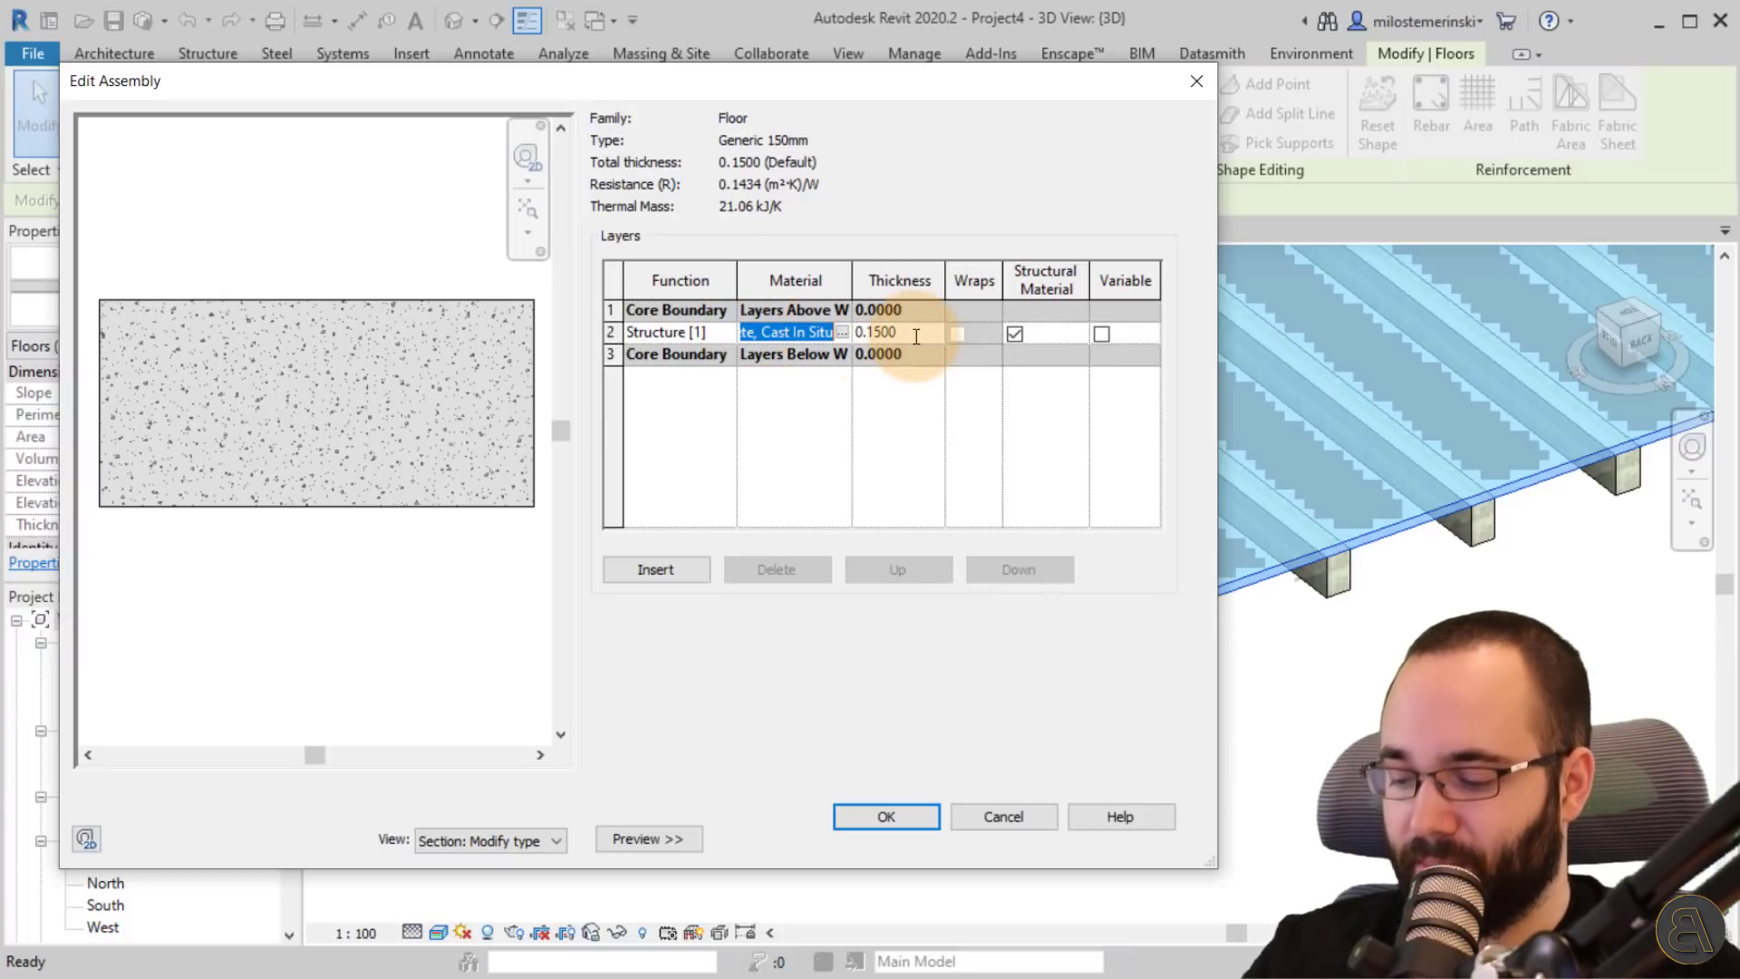
{"action": "key", "text": "ctrl+v"}
{"action": "left_click", "coordinate": [919, 819]}
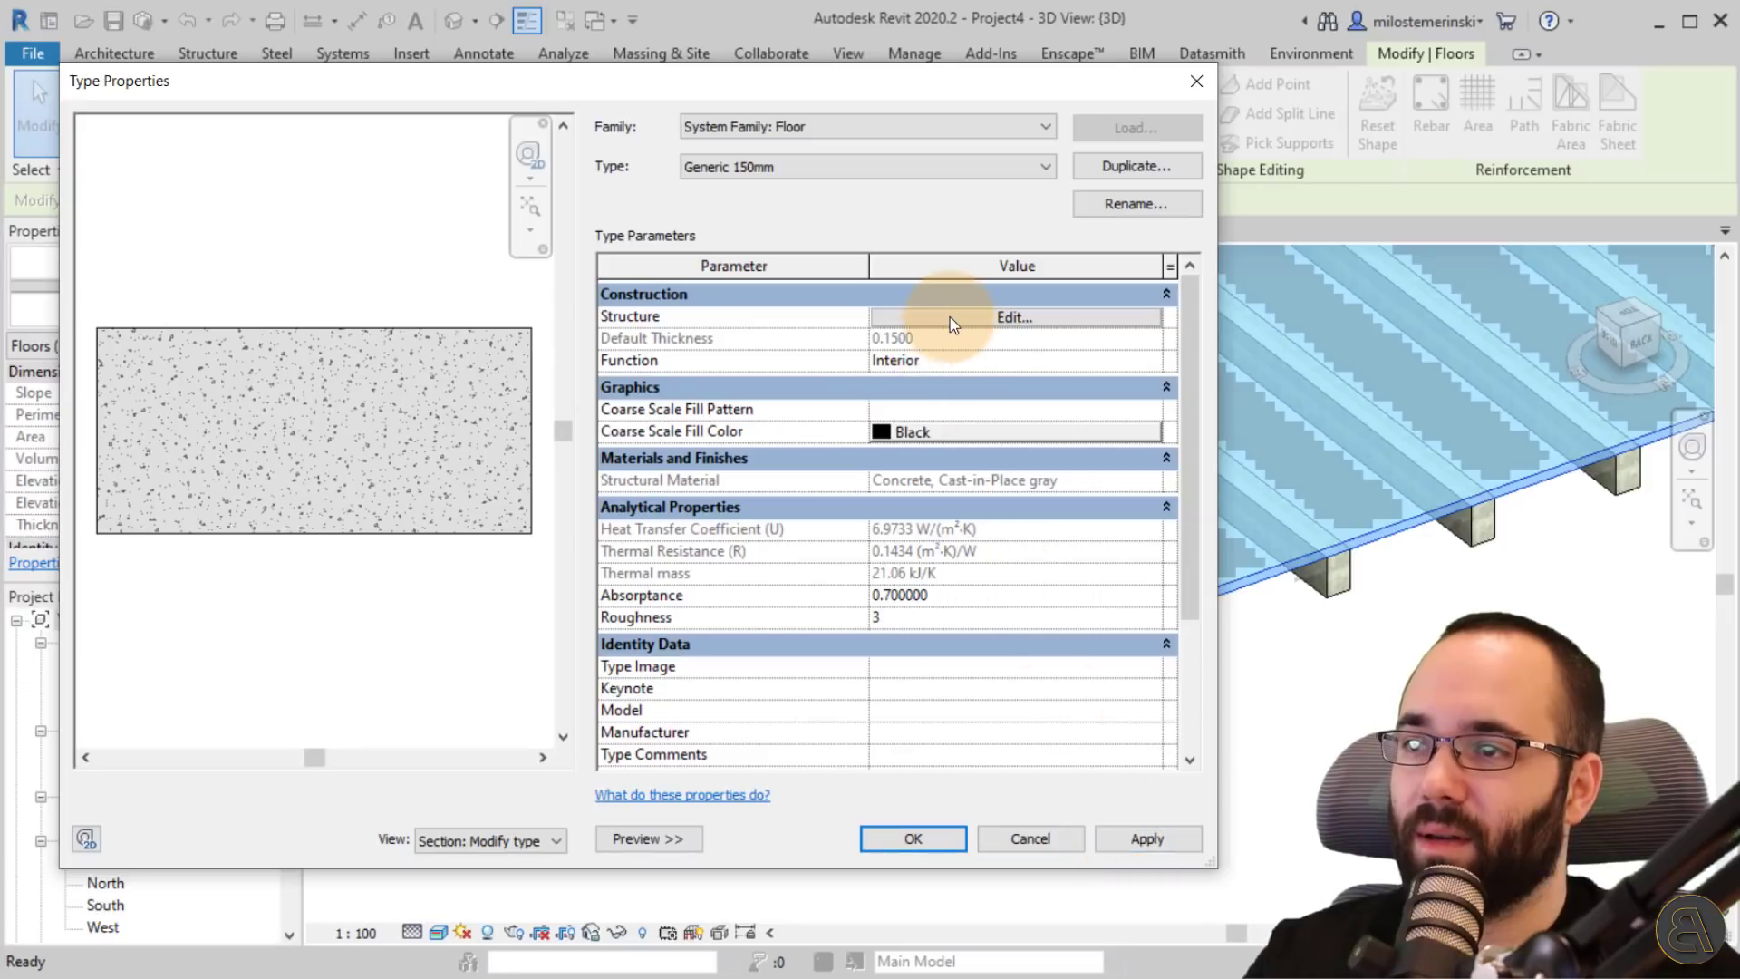
- Set the floor type's structure layer thickness to 0.18 m, apply the type change and deselect the floor
{"action": "left_click", "coordinate": [950, 319]}
{"action": "left_click_drag", "start_coordinate": [906, 338], "coordinate": [870, 338]}
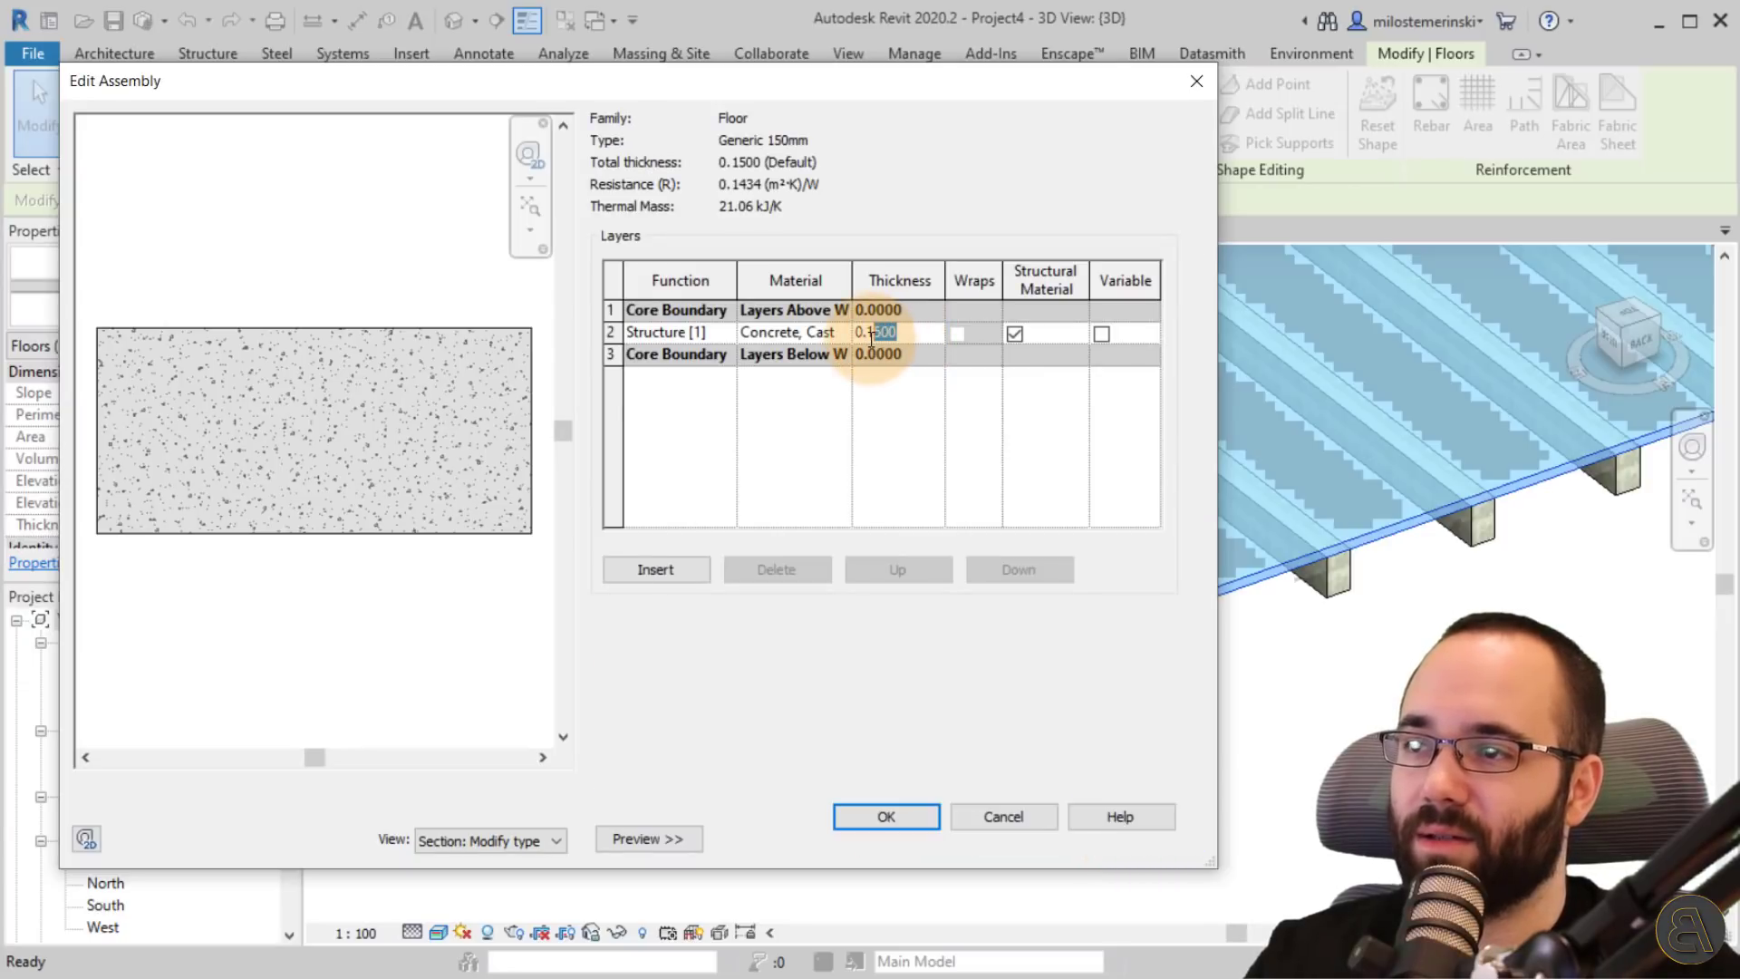
{"action": "left_click", "coordinate": [887, 820]}
{"action": "left_click", "coordinate": [1123, 835]}
{"action": "left_click", "coordinate": [914, 835]}
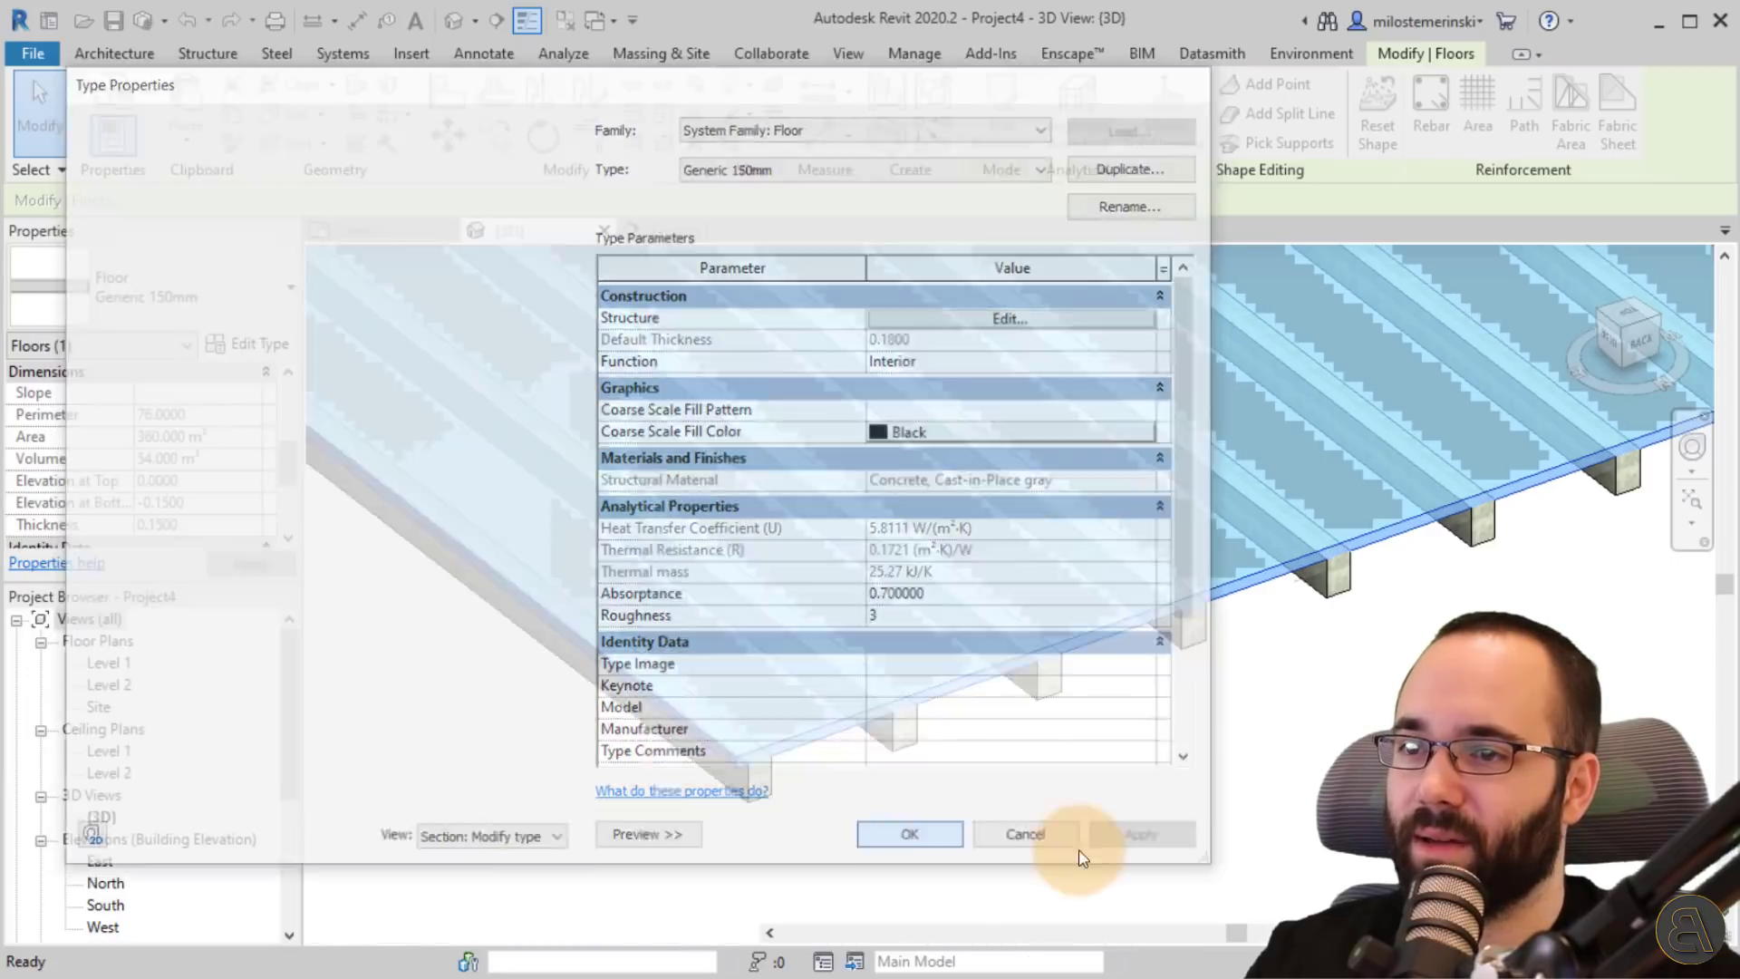
{"action": "left_click", "coordinate": [938, 823]}
- Inspect how the slab and the concrete beams merge along the floor's edge, close up and as a whole
{"action": "middle_click_drag", "start_coordinate": [1026, 832], "coordinate": [1030, 728], "text": "shift"}
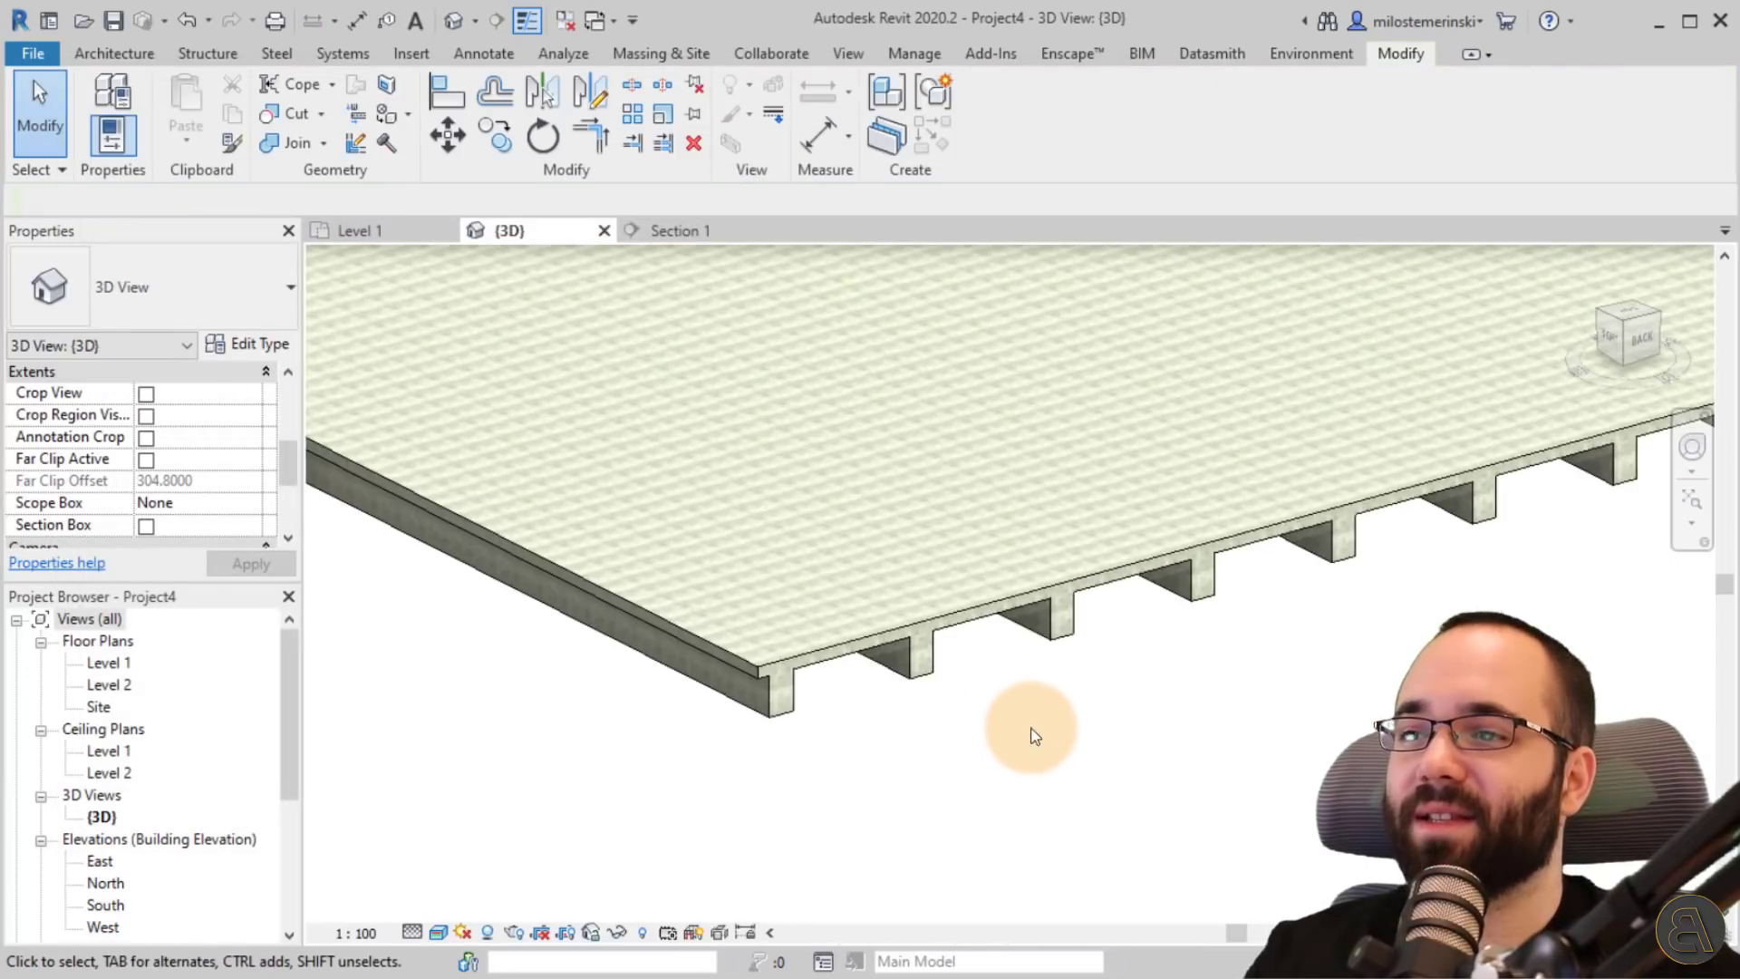
{"action": "scroll", "coordinate": [1112, 563], "scroll_direction": "up", "scroll_amount": 5}
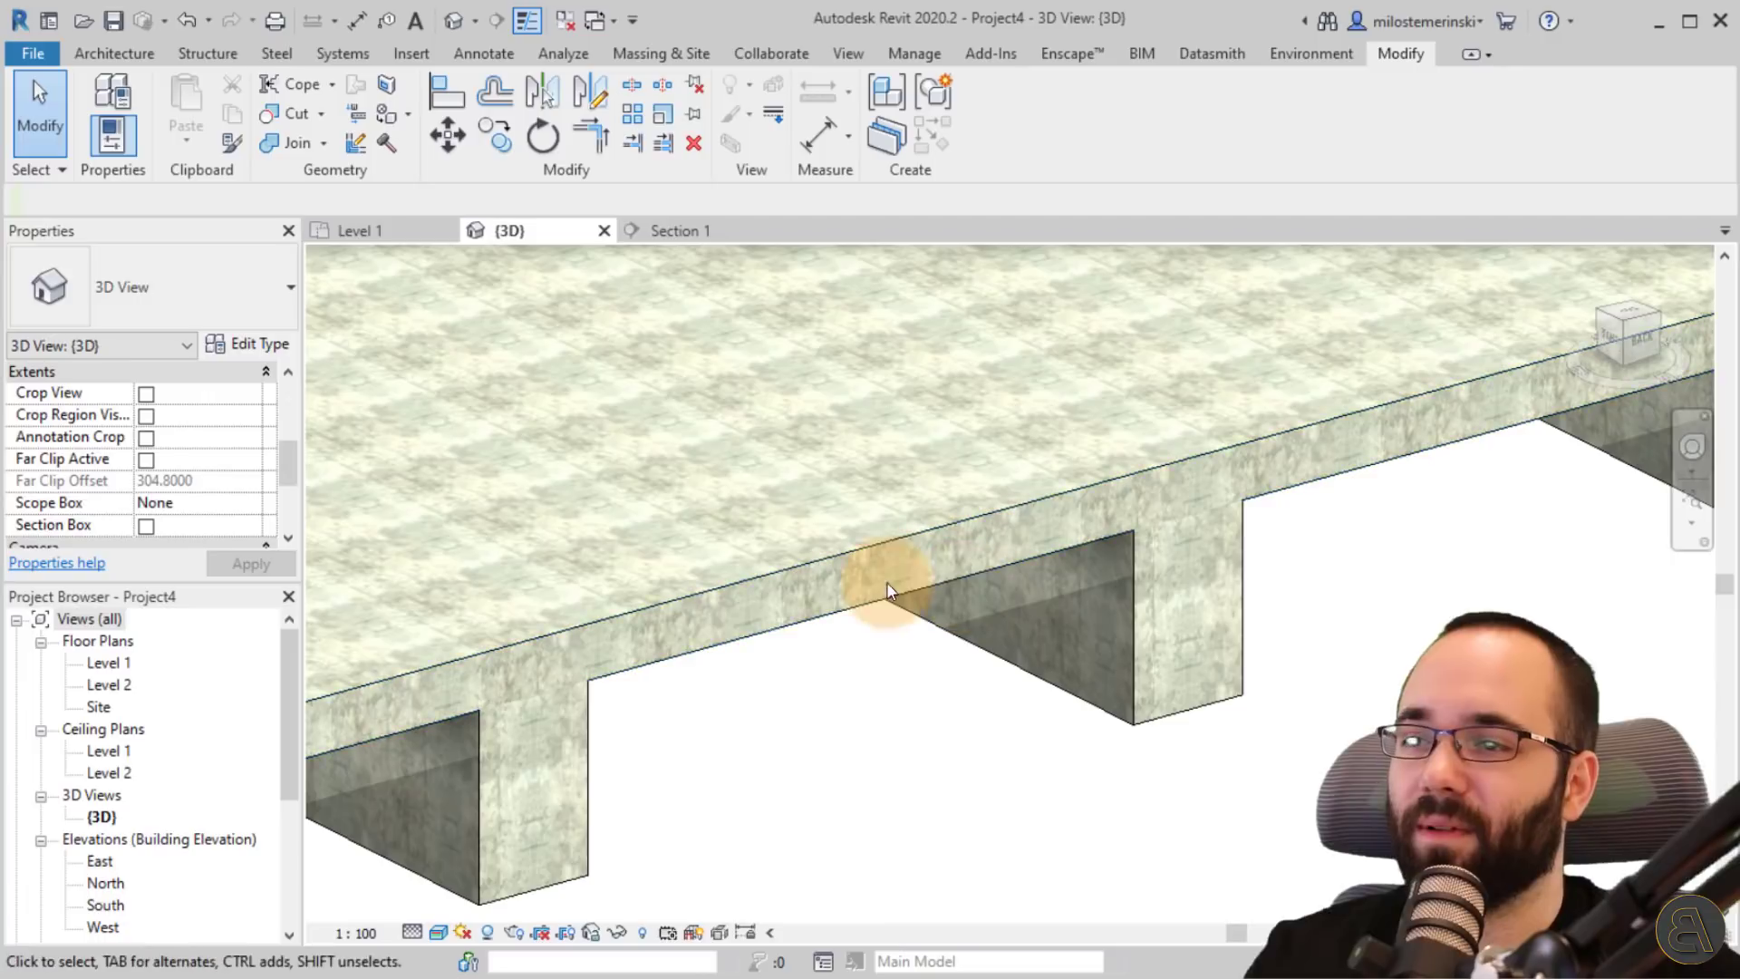
{"action": "scroll", "coordinate": [1058, 786], "scroll_direction": "down", "scroll_amount": 5}
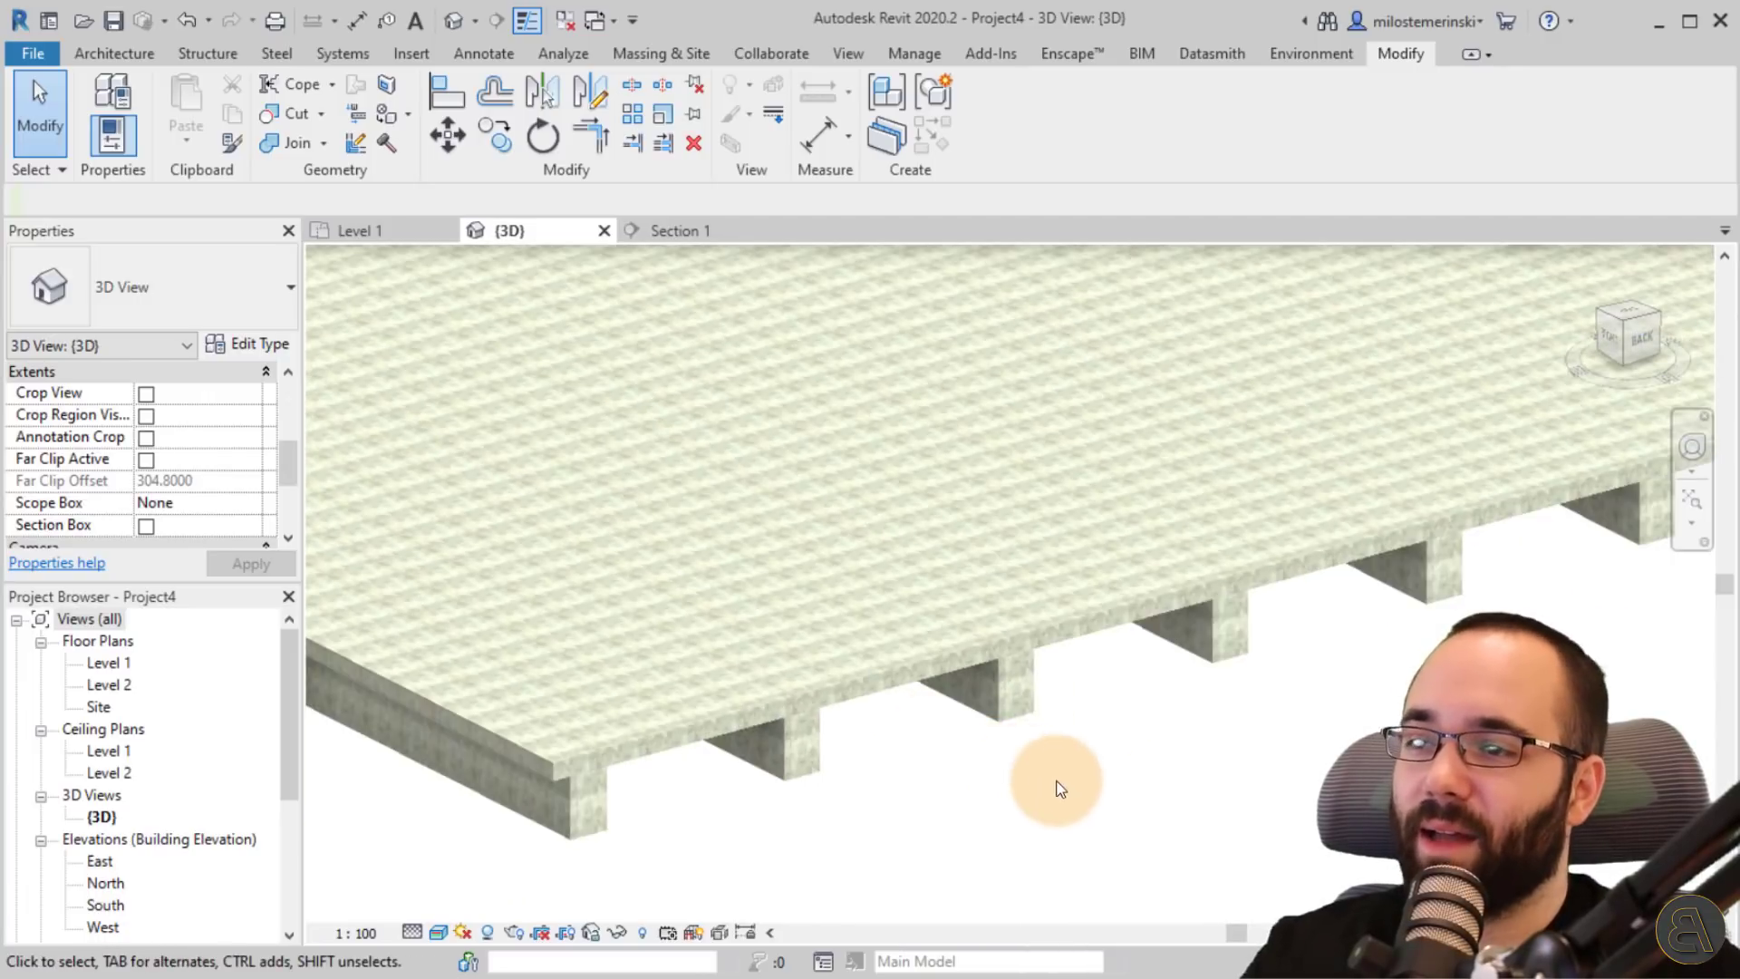
{"action": "middle_click_drag", "start_coordinate": [1180, 783], "coordinate": [1122, 756], "text": "shift"}
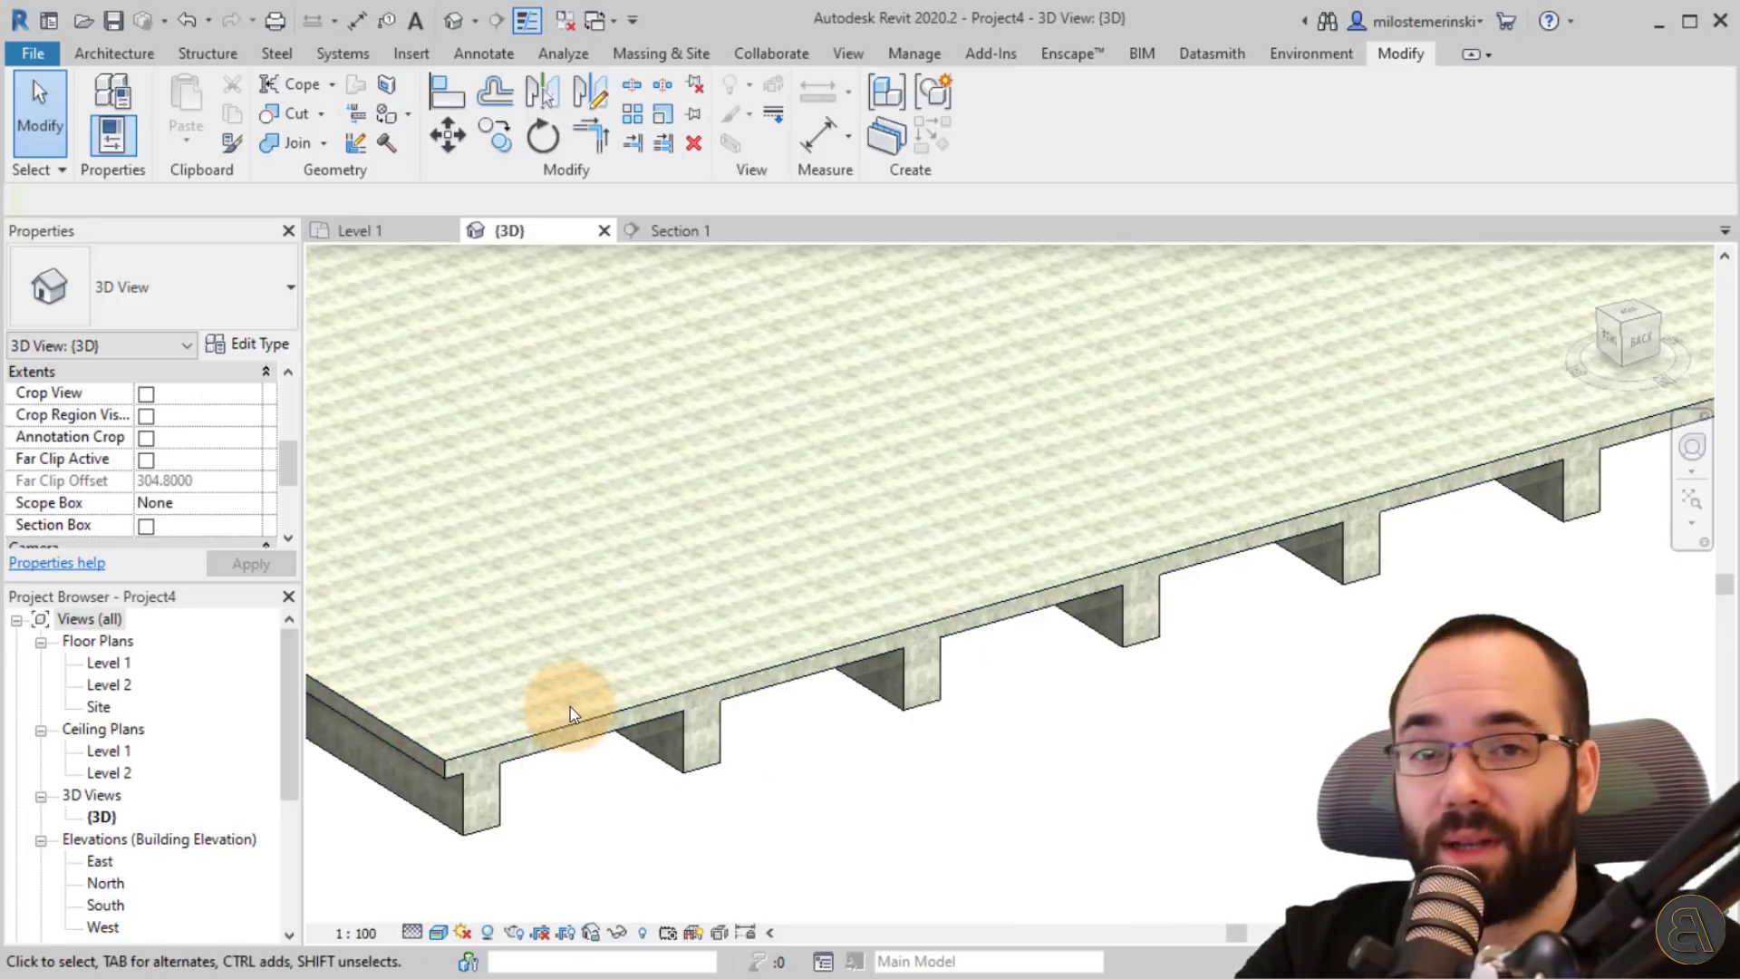
{"action": "scroll", "coordinate": [817, 752], "scroll_direction": "down", "scroll_amount": 6}
{"action": "middle_click_drag", "start_coordinate": [1037, 806], "coordinate": [1036, 852]}
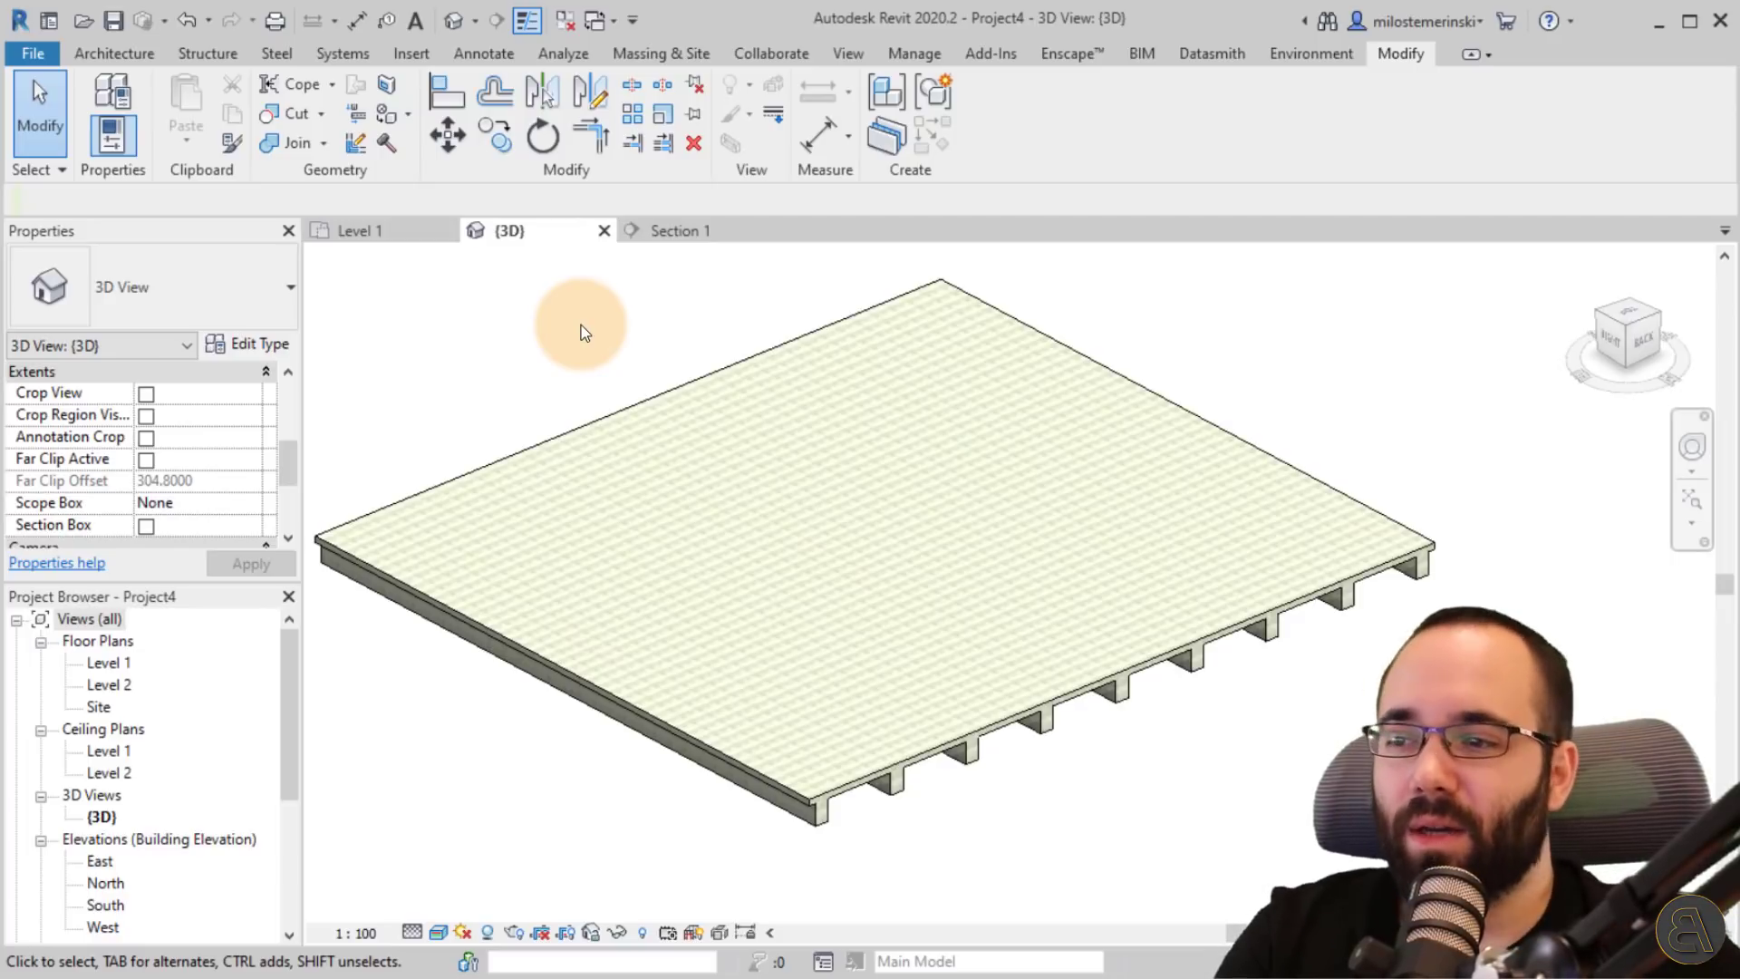
- Look through the beam types available for the beam system, including timber and universal beams, and deselect the system
{"action": "left_click", "coordinate": [852, 781]}
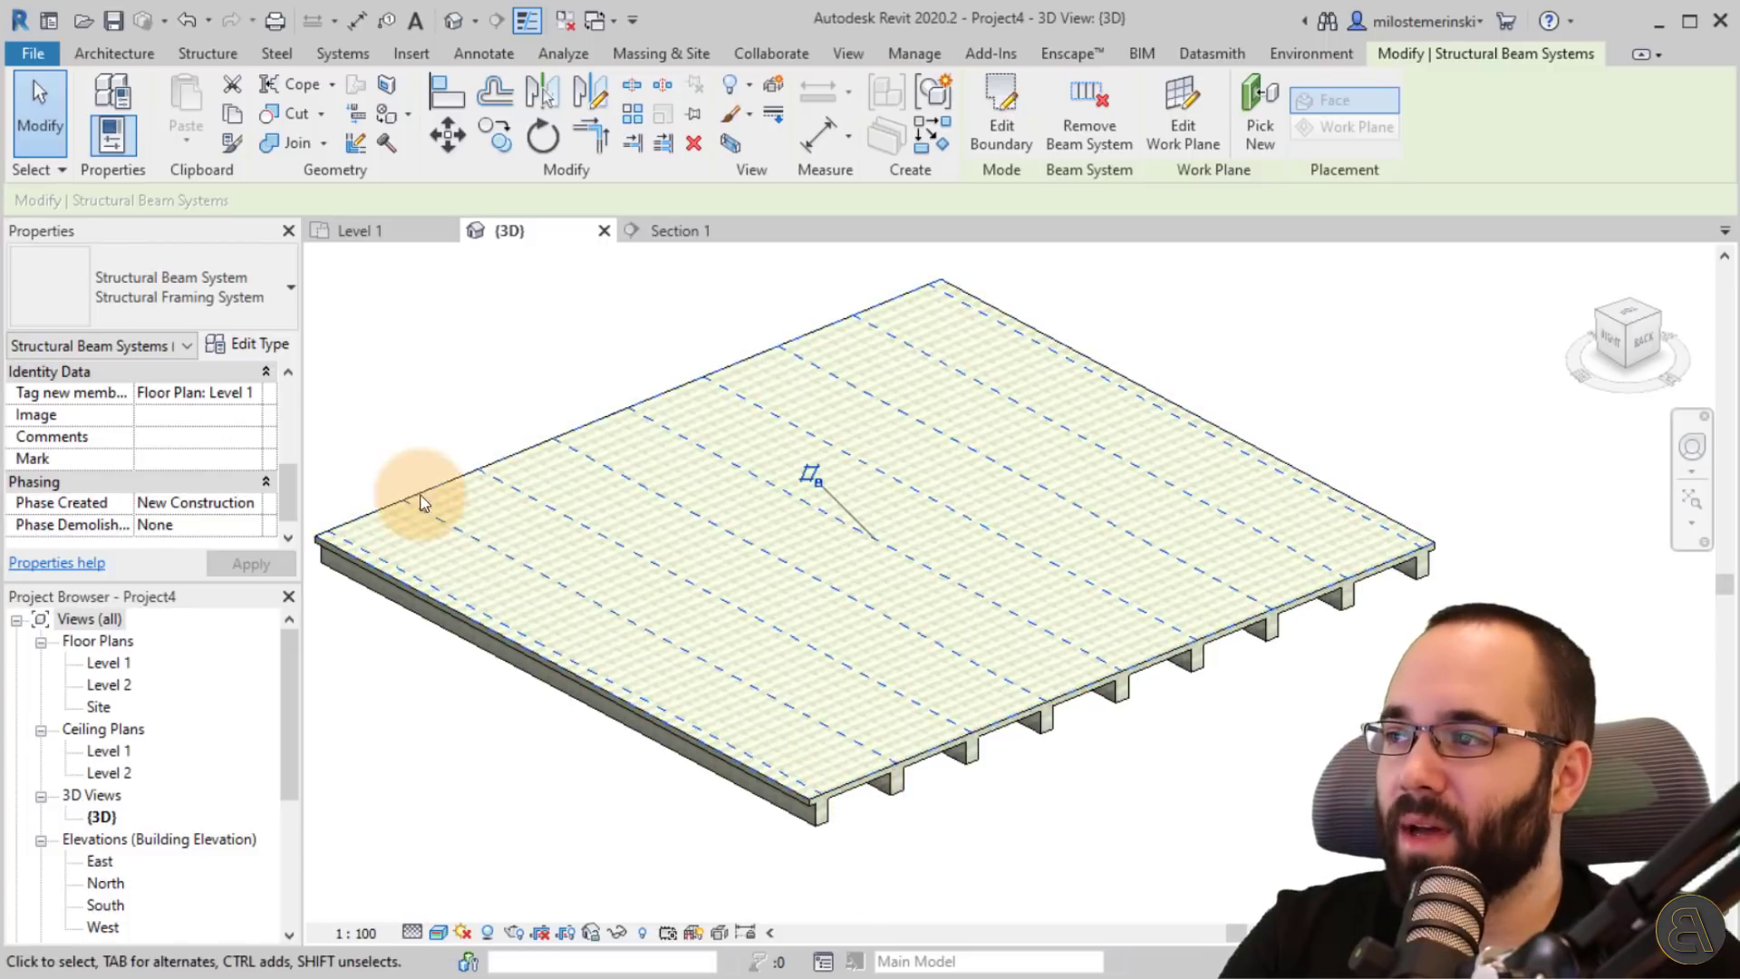
{"action": "scroll", "coordinate": [136, 435], "scroll_direction": "up", "scroll_amount": 2}
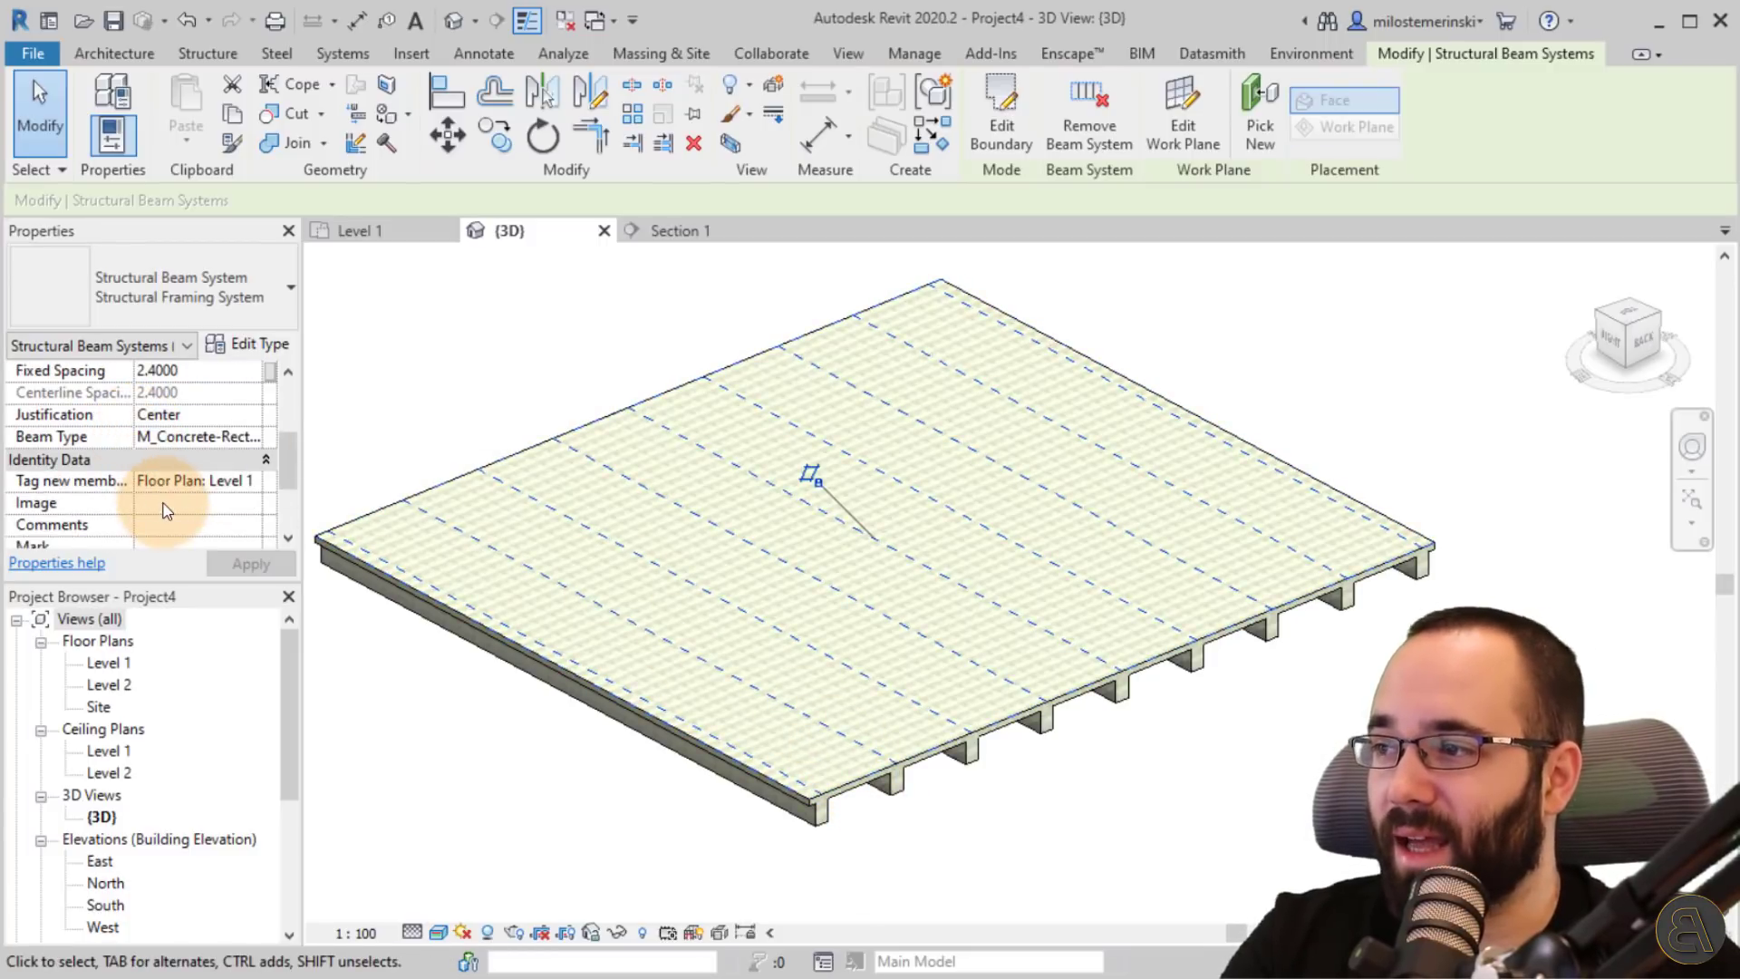
{"action": "left_click", "coordinate": [242, 433]}
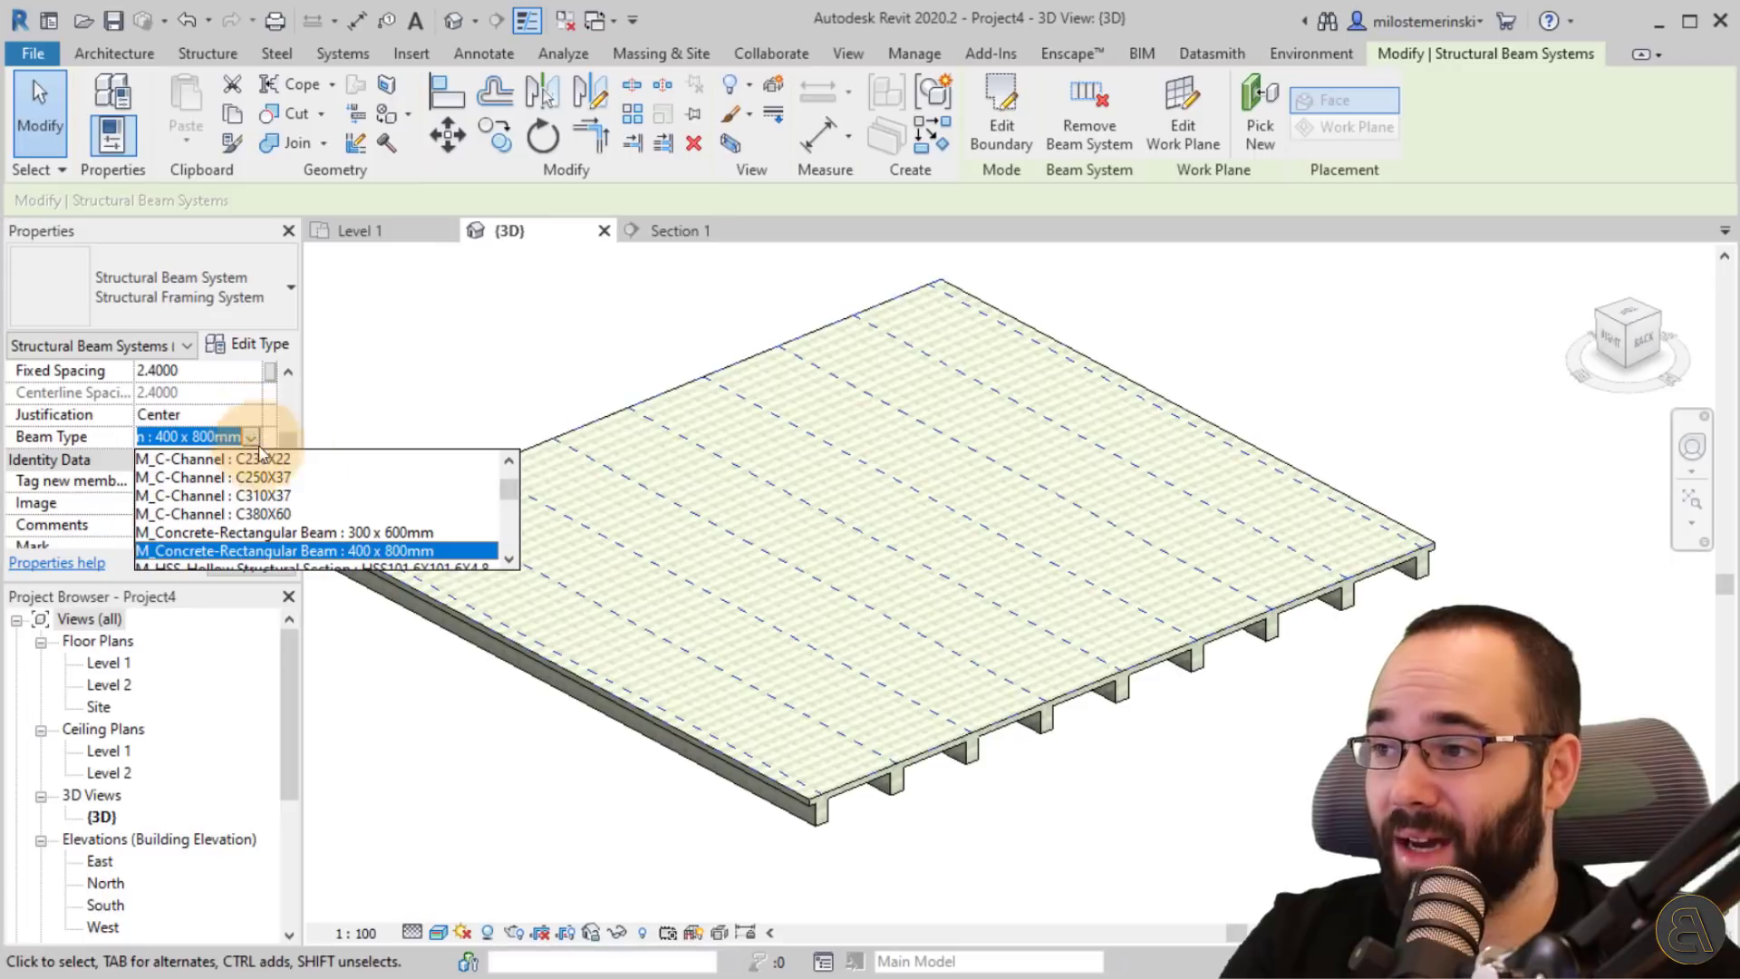
{"action": "scroll", "coordinate": [339, 508], "scroll_direction": "down", "scroll_amount": 8}
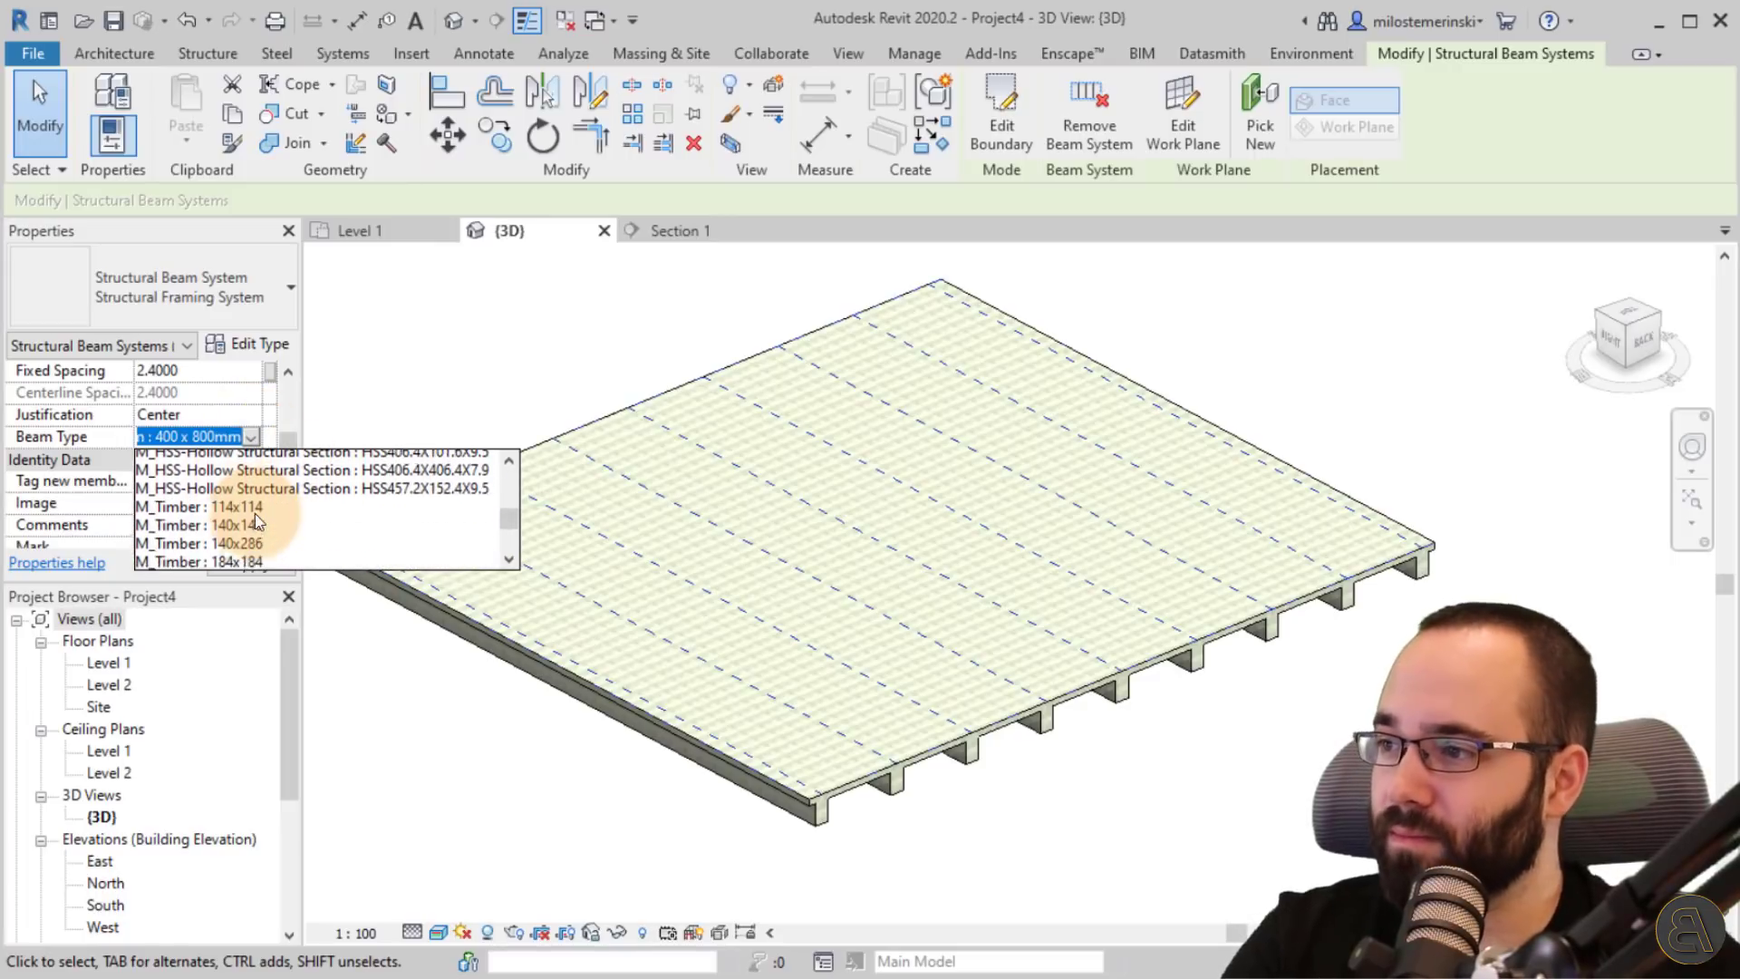
{"action": "scroll", "coordinate": [175, 537], "scroll_direction": "down", "scroll_amount": 1}
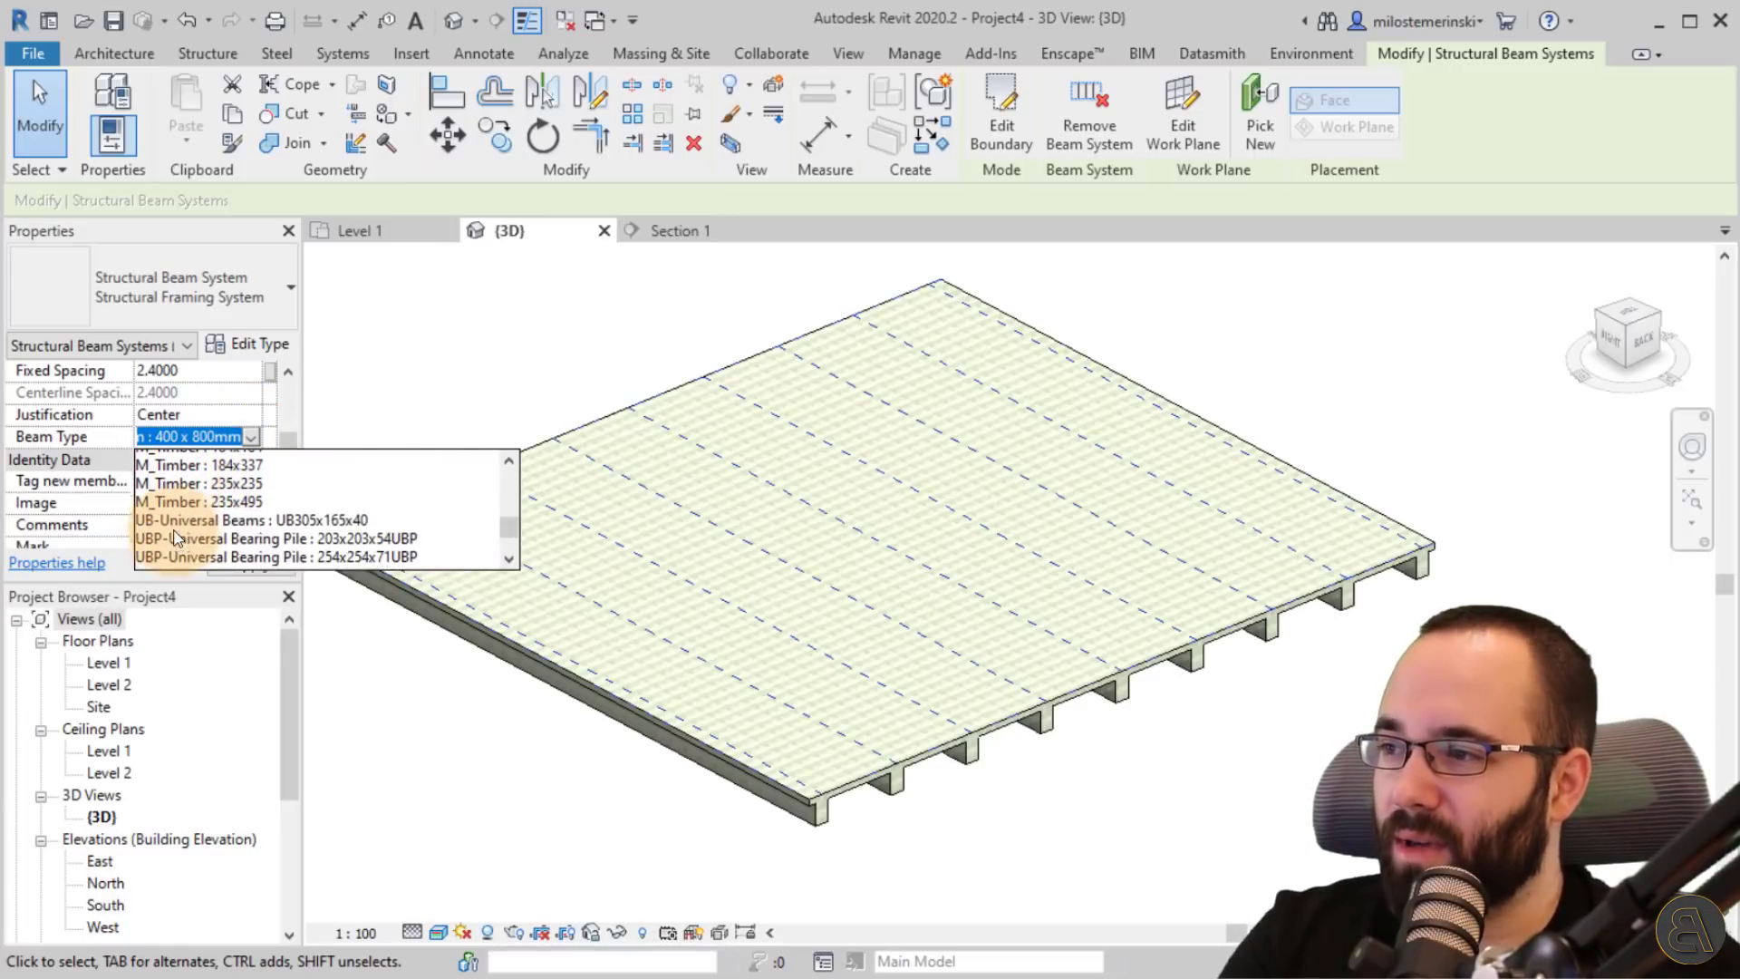
{"action": "scroll", "coordinate": [175, 536], "scroll_direction": "up", "scroll_amount": 1}
{"action": "scroll", "coordinate": [175, 536], "scroll_direction": "up", "scroll_amount": 1}
{"action": "scroll", "coordinate": [175, 537], "scroll_direction": "down", "scroll_amount": 1}
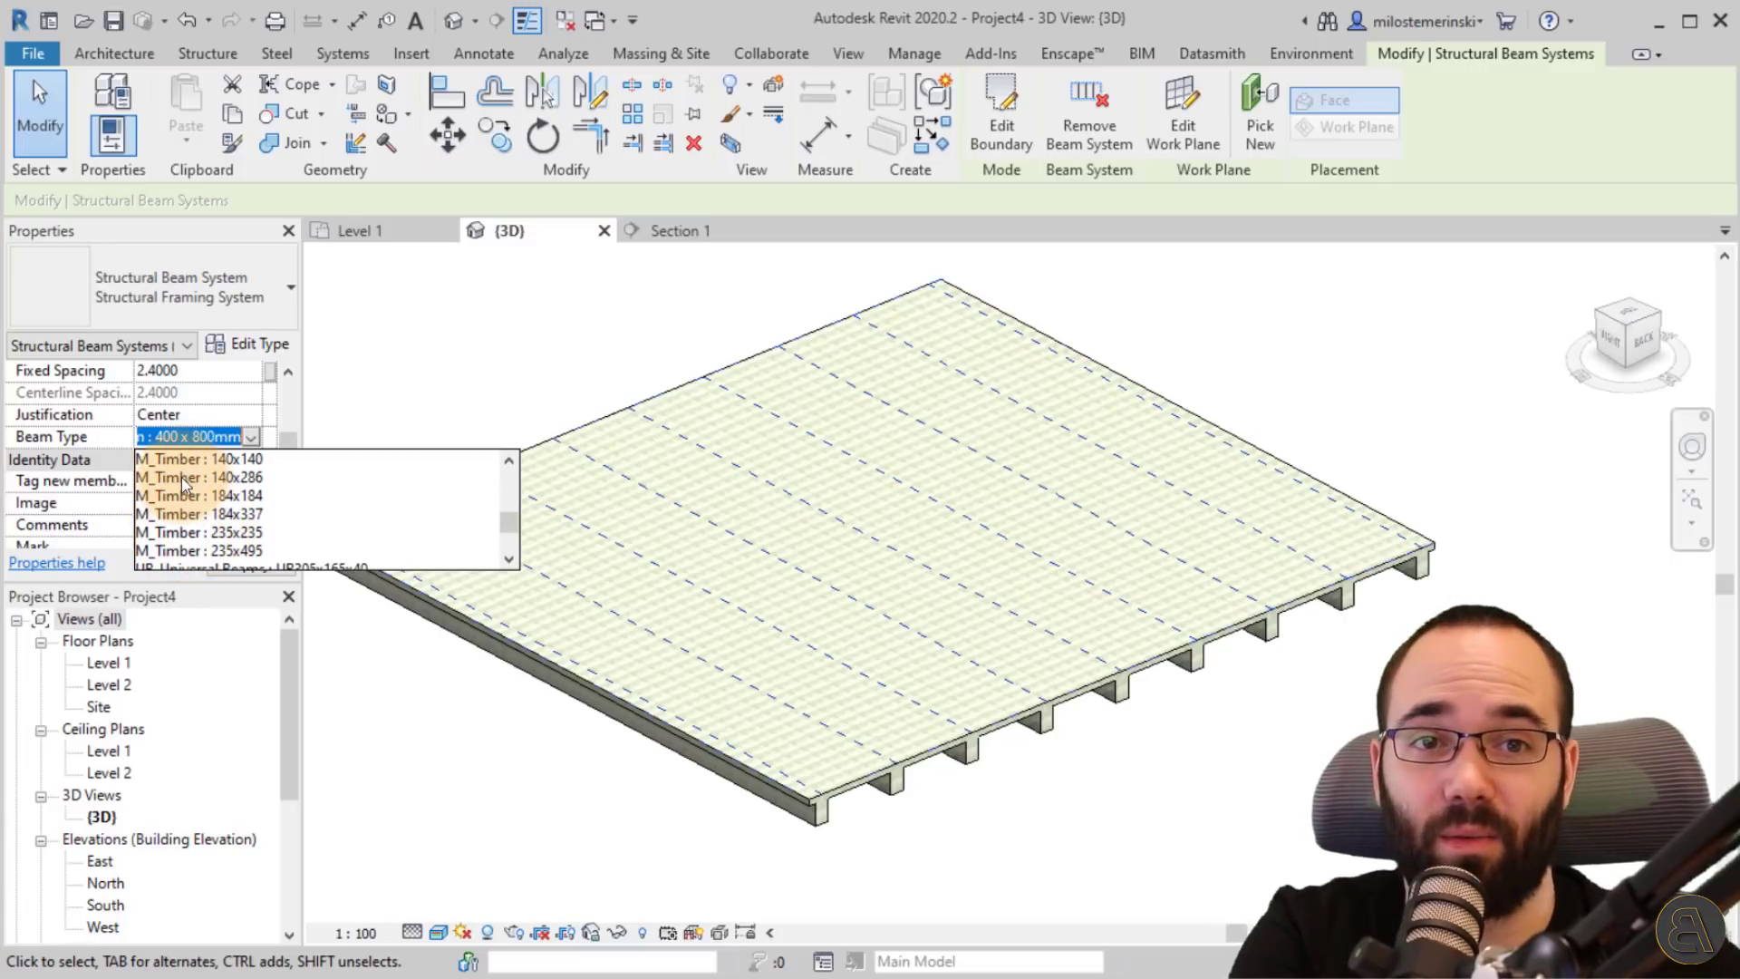
{"action": "left_click", "coordinate": [252, 438]}
{"action": "left_click", "coordinate": [318, 446]}
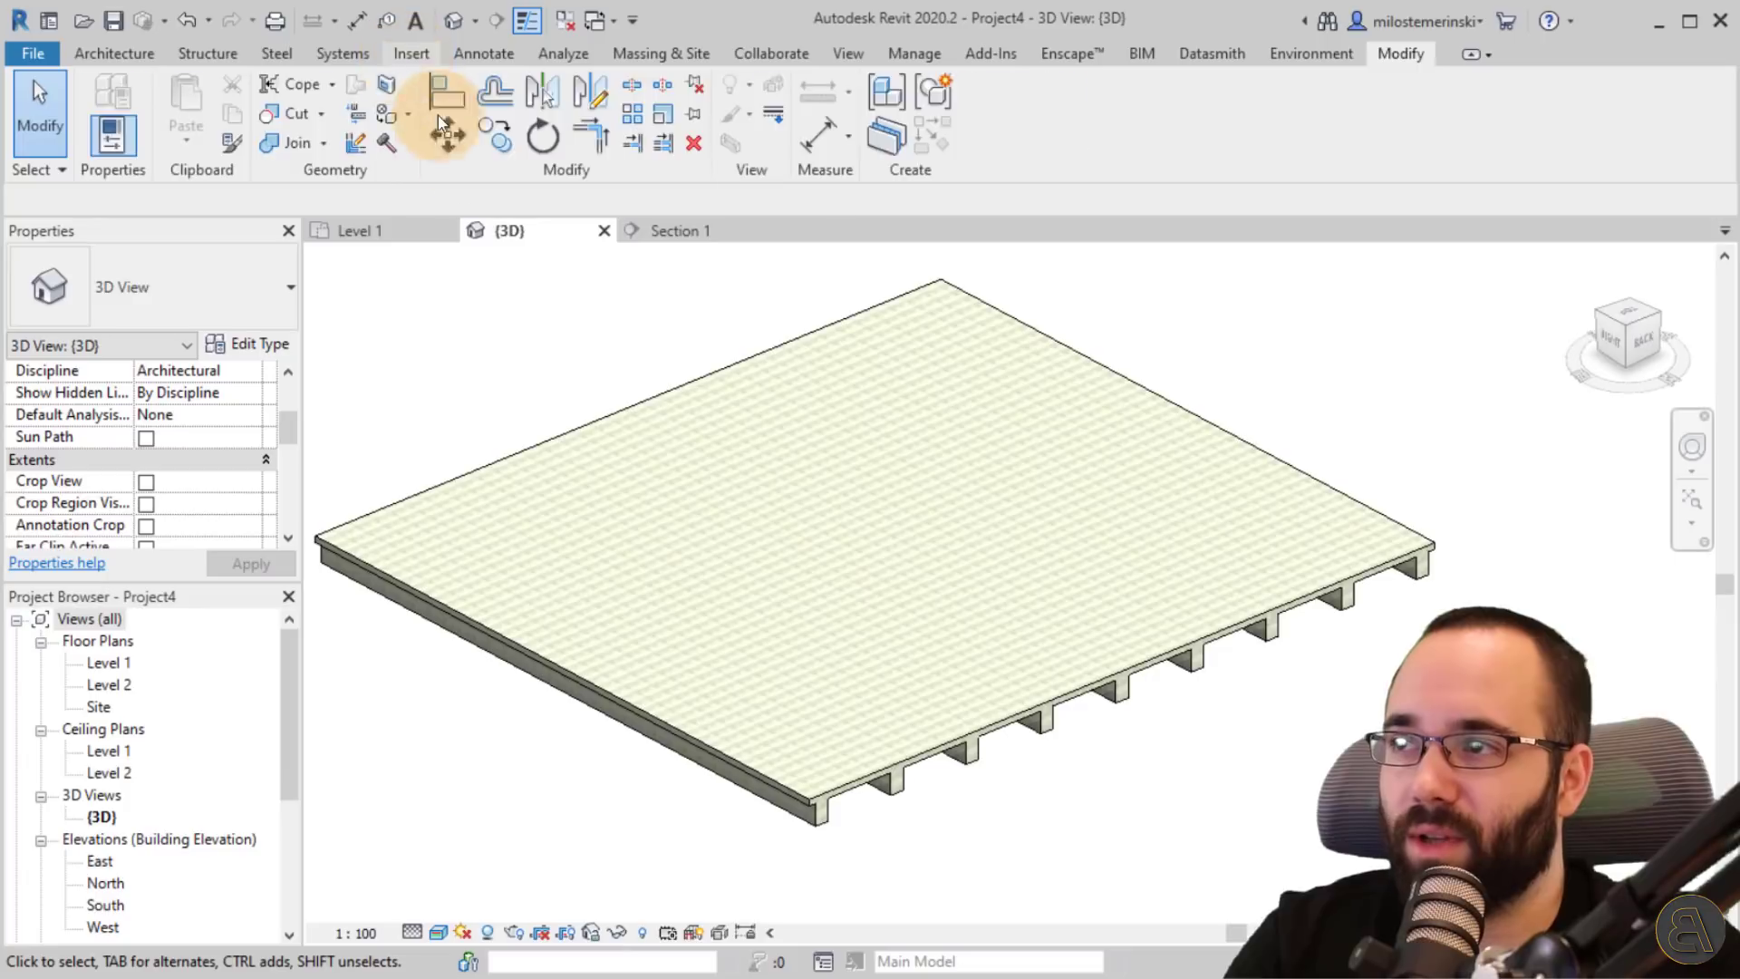
- Start loading a family and browse the library to the US Metric, Structural Framing, Wood folder
{"action": "left_click", "coordinate": [414, 57]}
{"action": "left_click", "coordinate": [993, 145]}
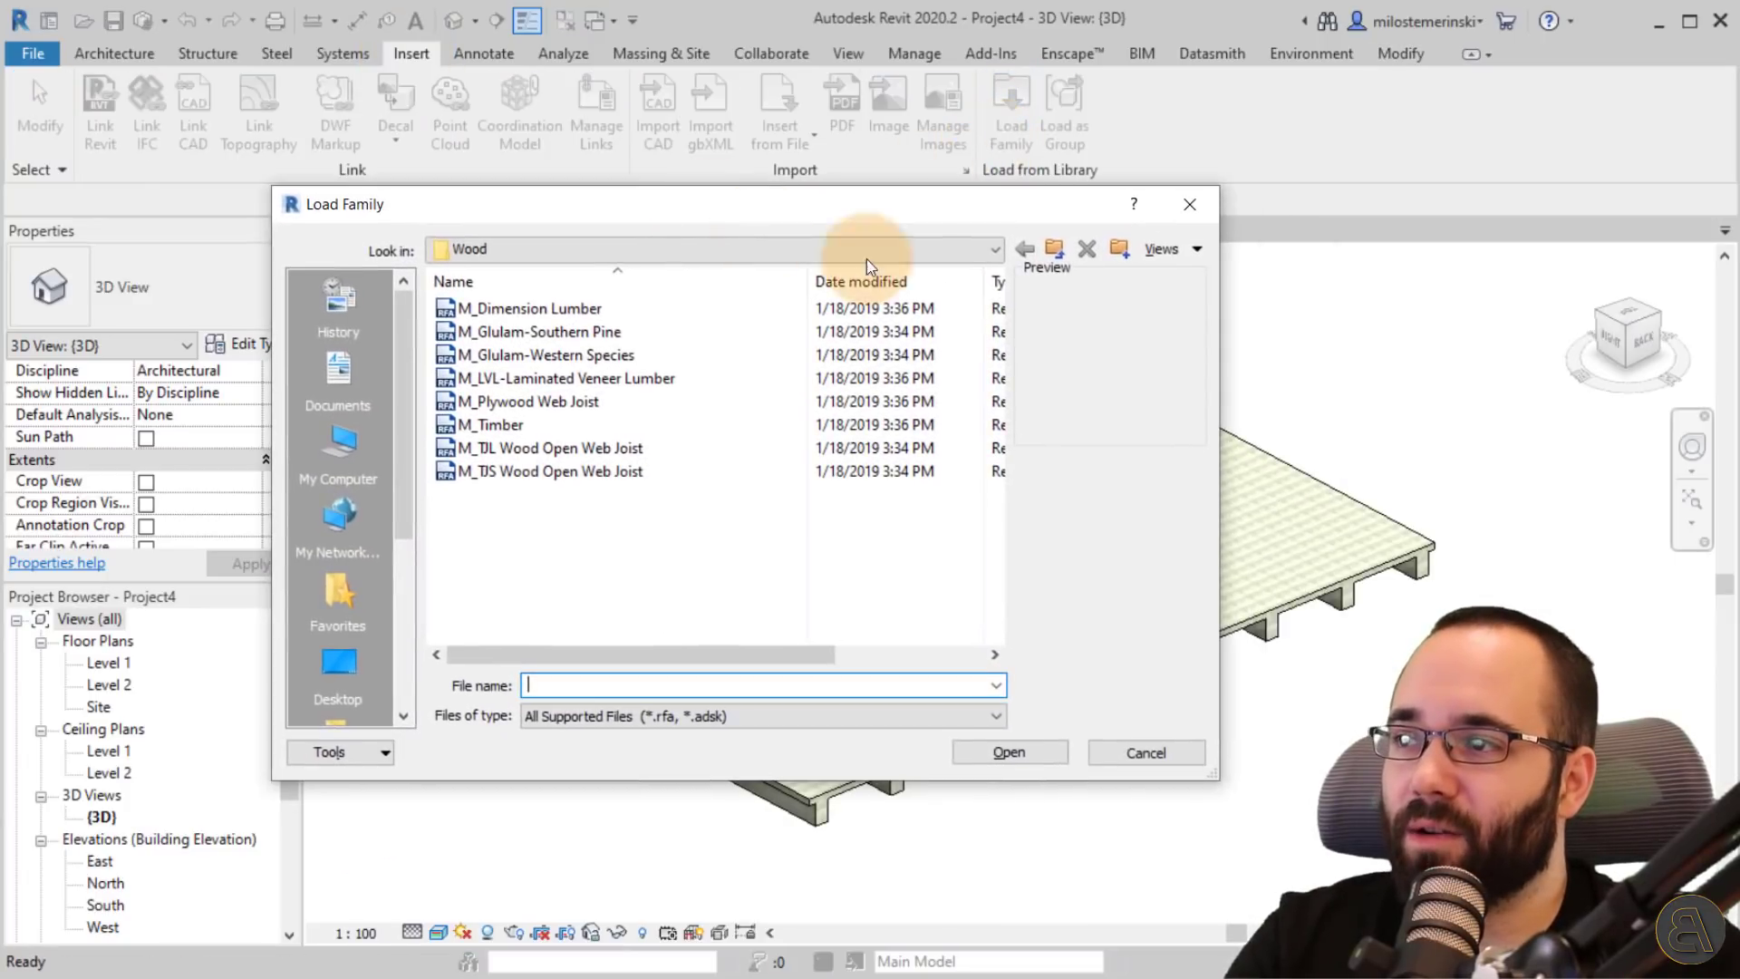
{"action": "left_click", "coordinate": [1056, 249]}
{"action": "left_click", "coordinate": [1056, 250]}
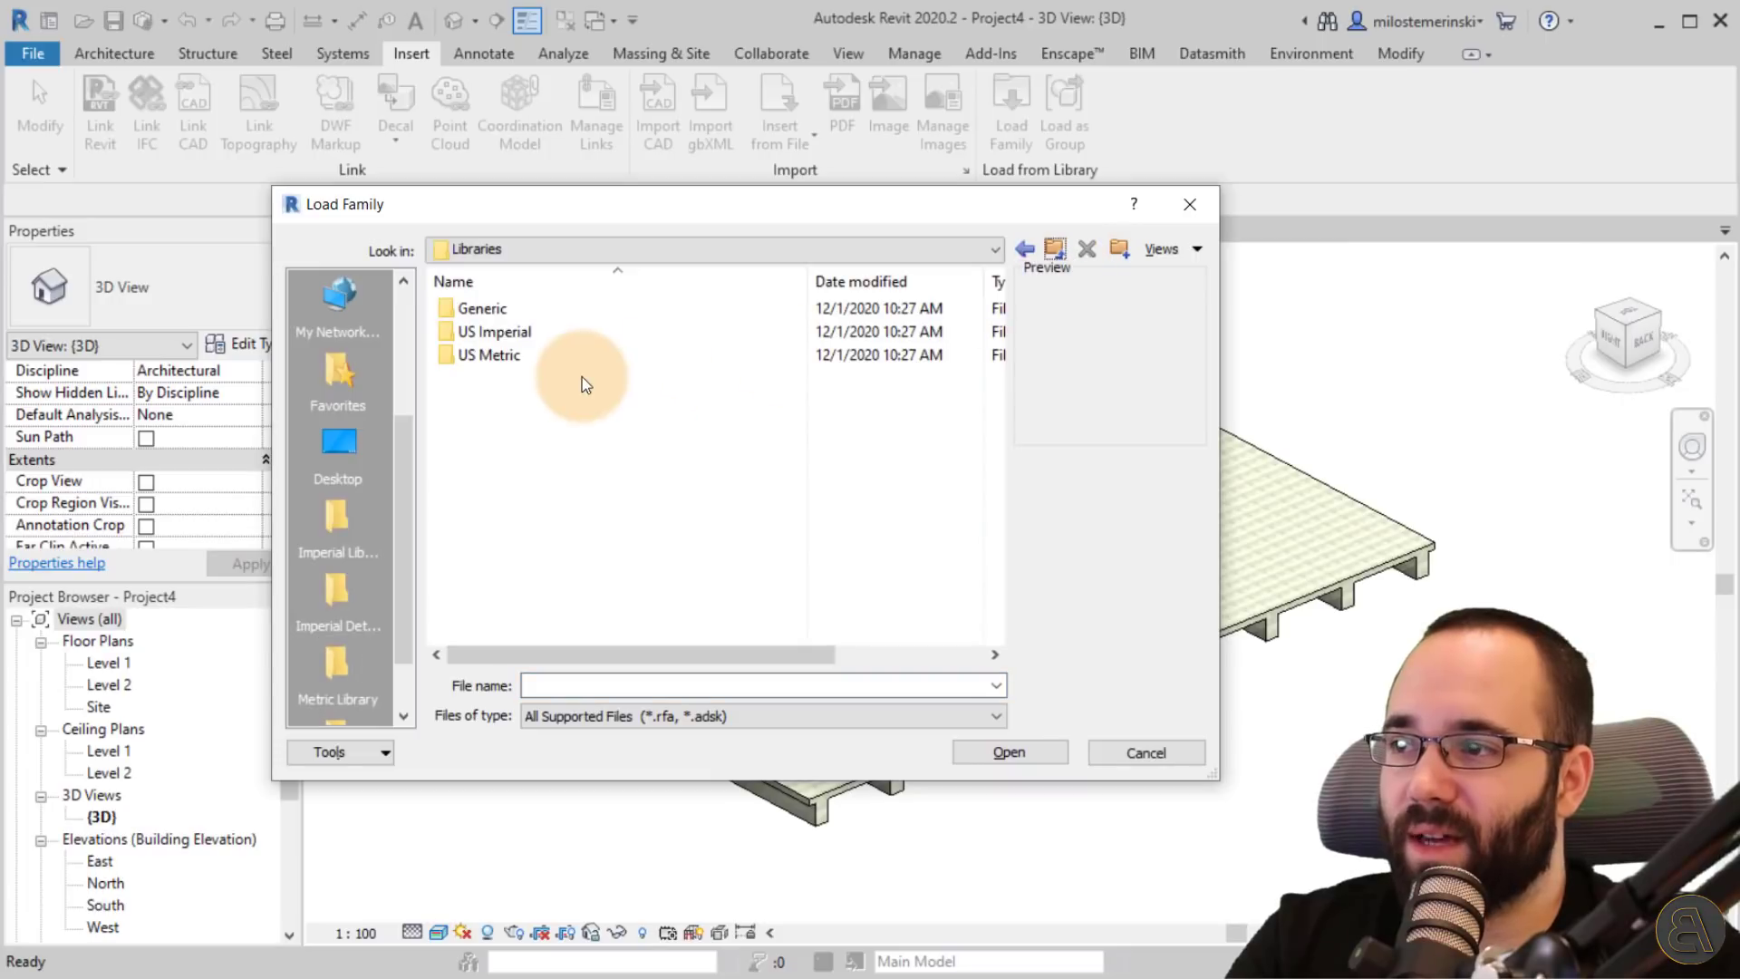
{"action": "double_click", "coordinate": [486, 356]}
{"action": "left_click_drag", "start_coordinate": [990, 359], "coordinate": [990, 593]}
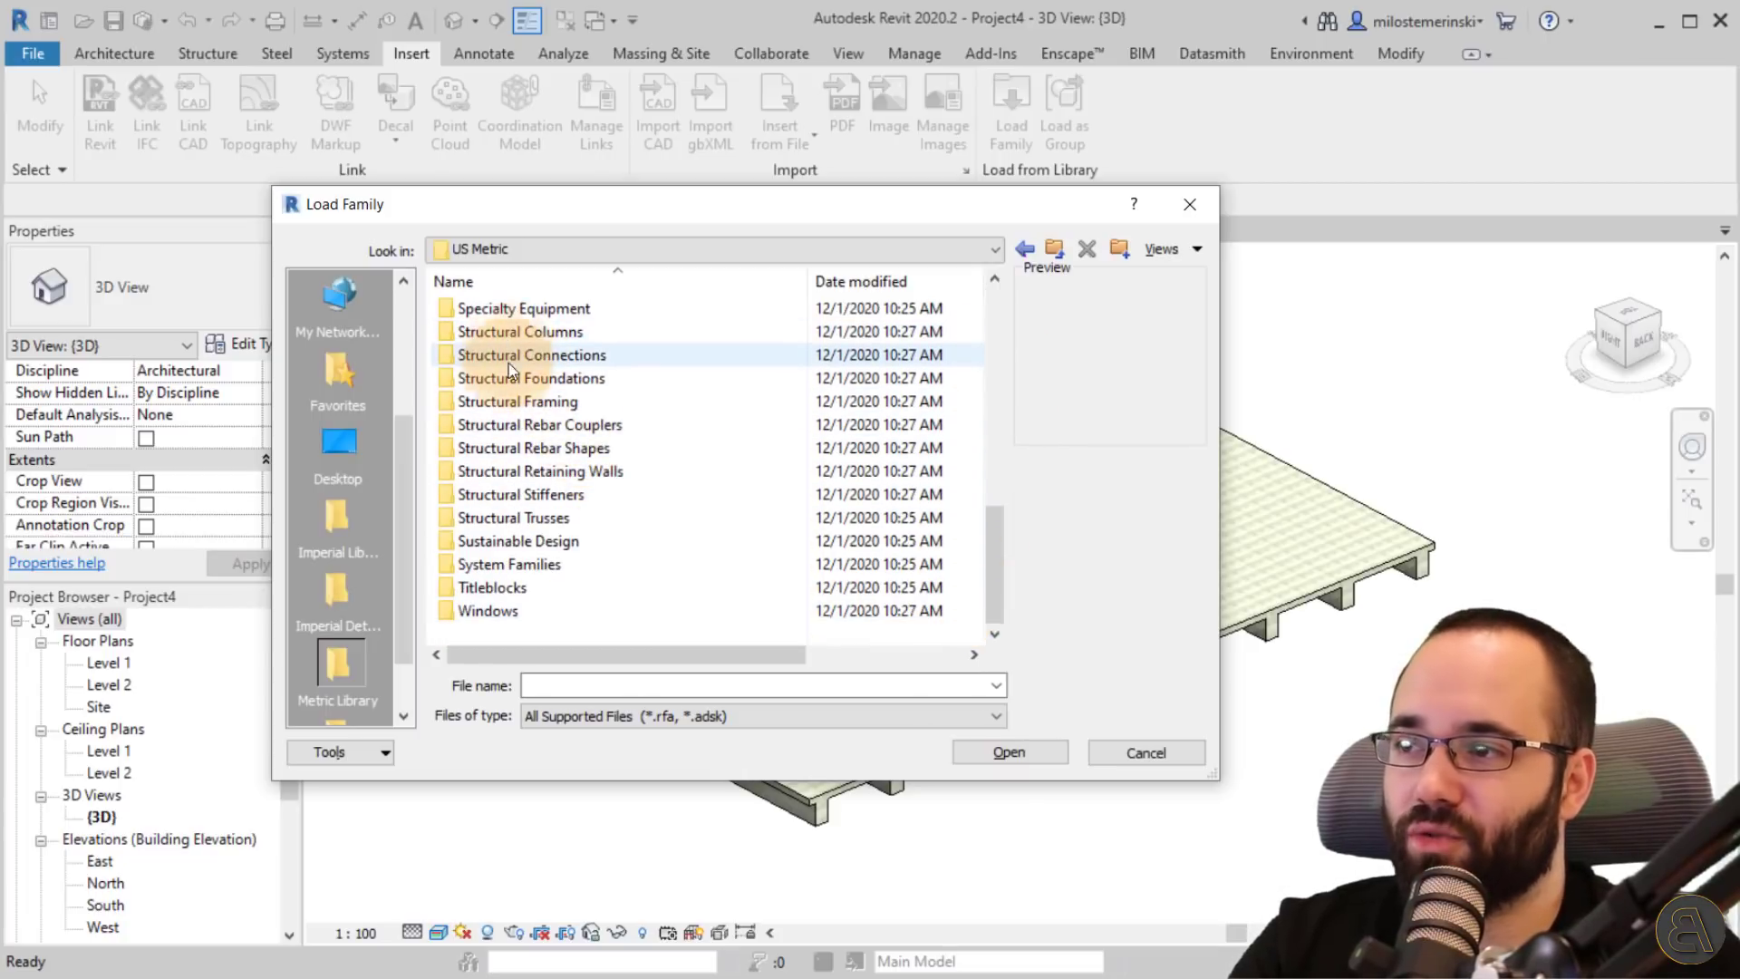
{"action": "double_click", "coordinate": [497, 398]}
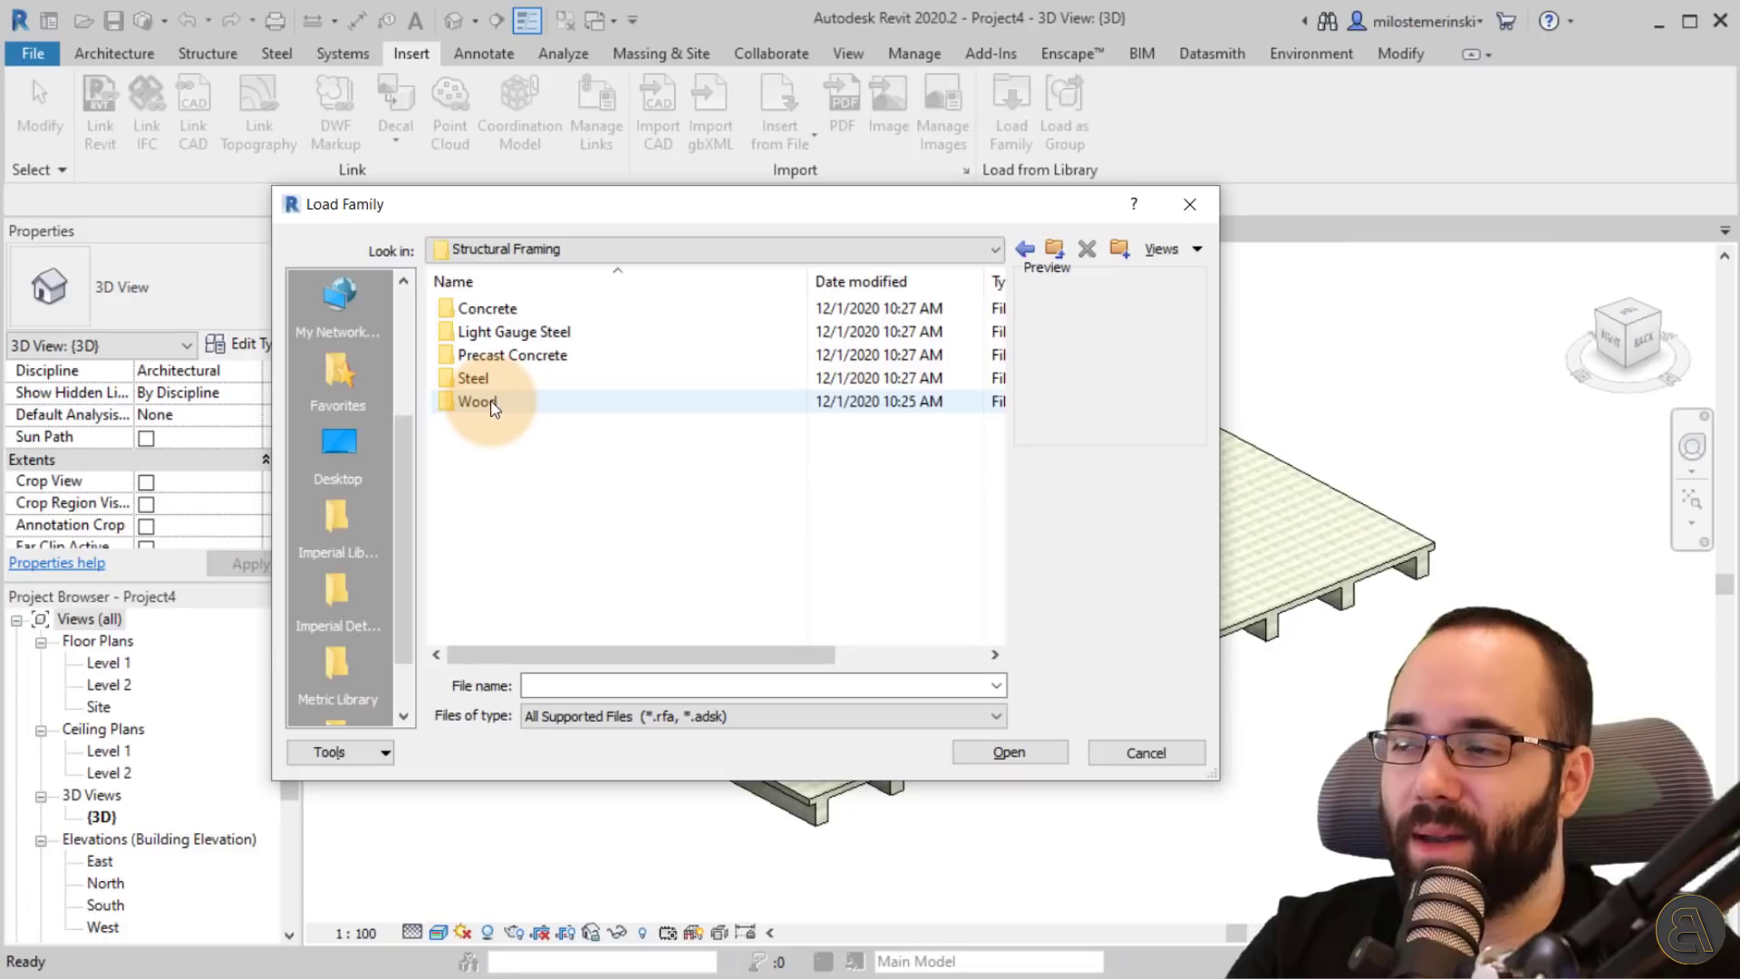
{"action": "double_click", "coordinate": [480, 403]}
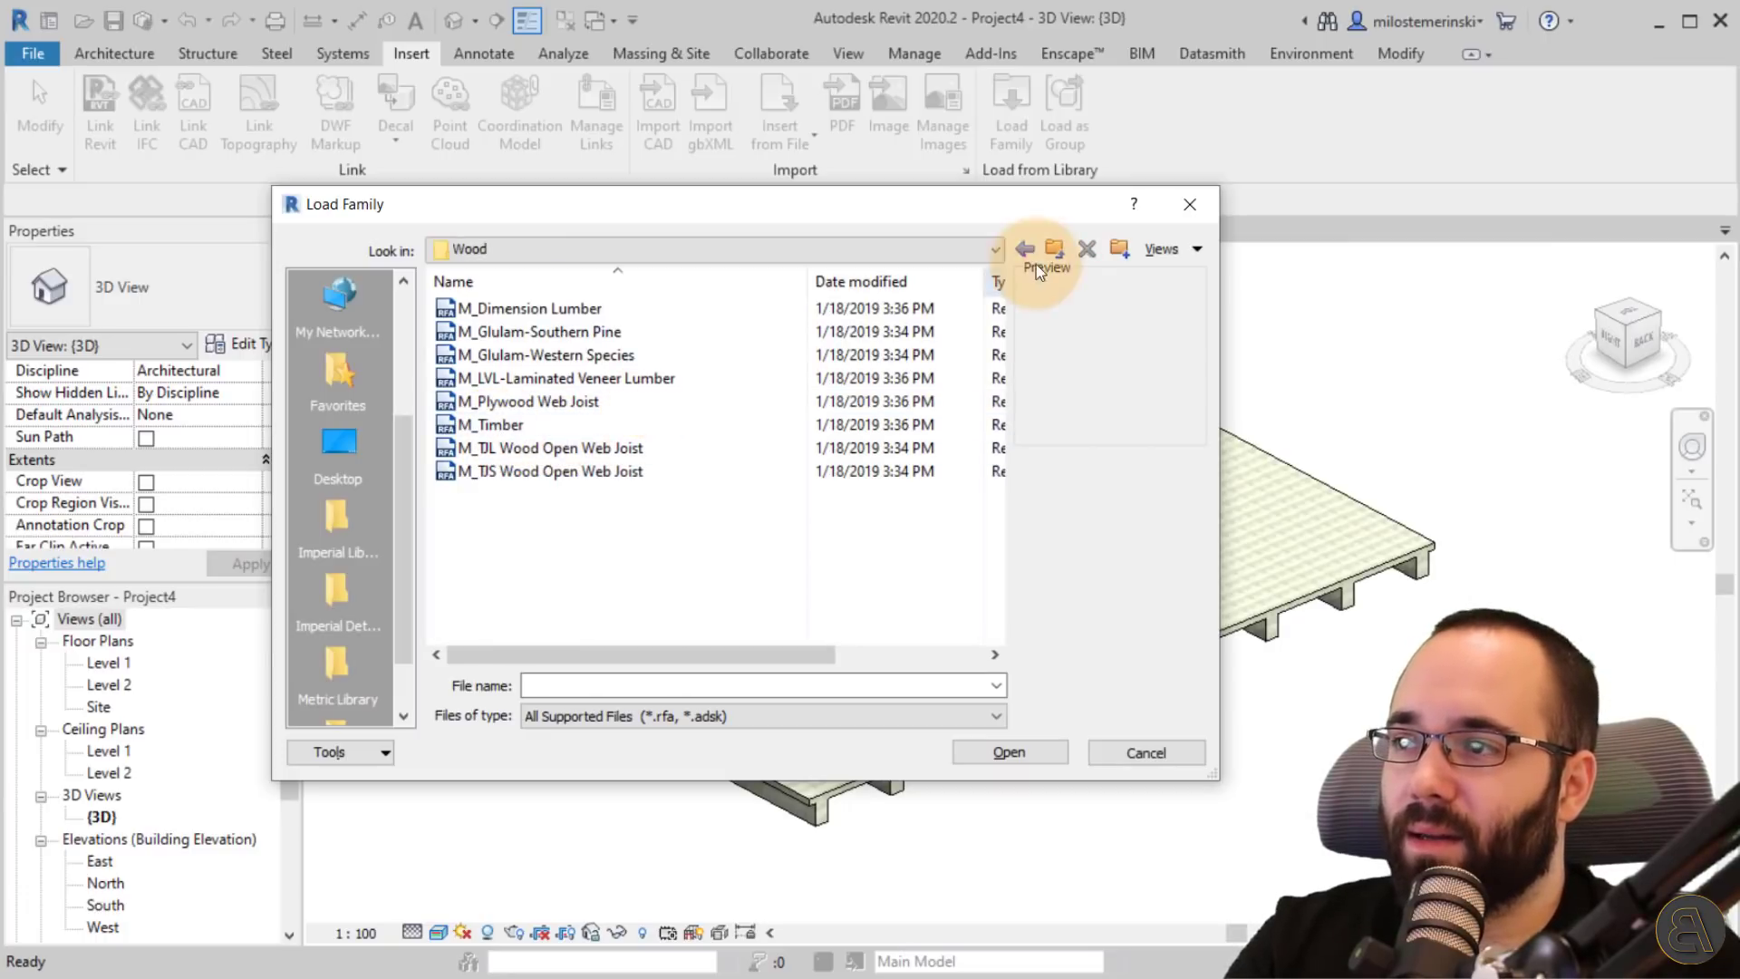
- Preview the dimension lumber, glulam and plywood web joist families, and open the M_Timber family for loading
{"action": "left_click", "coordinate": [552, 312]}
{"action": "left_click", "coordinate": [549, 332]}
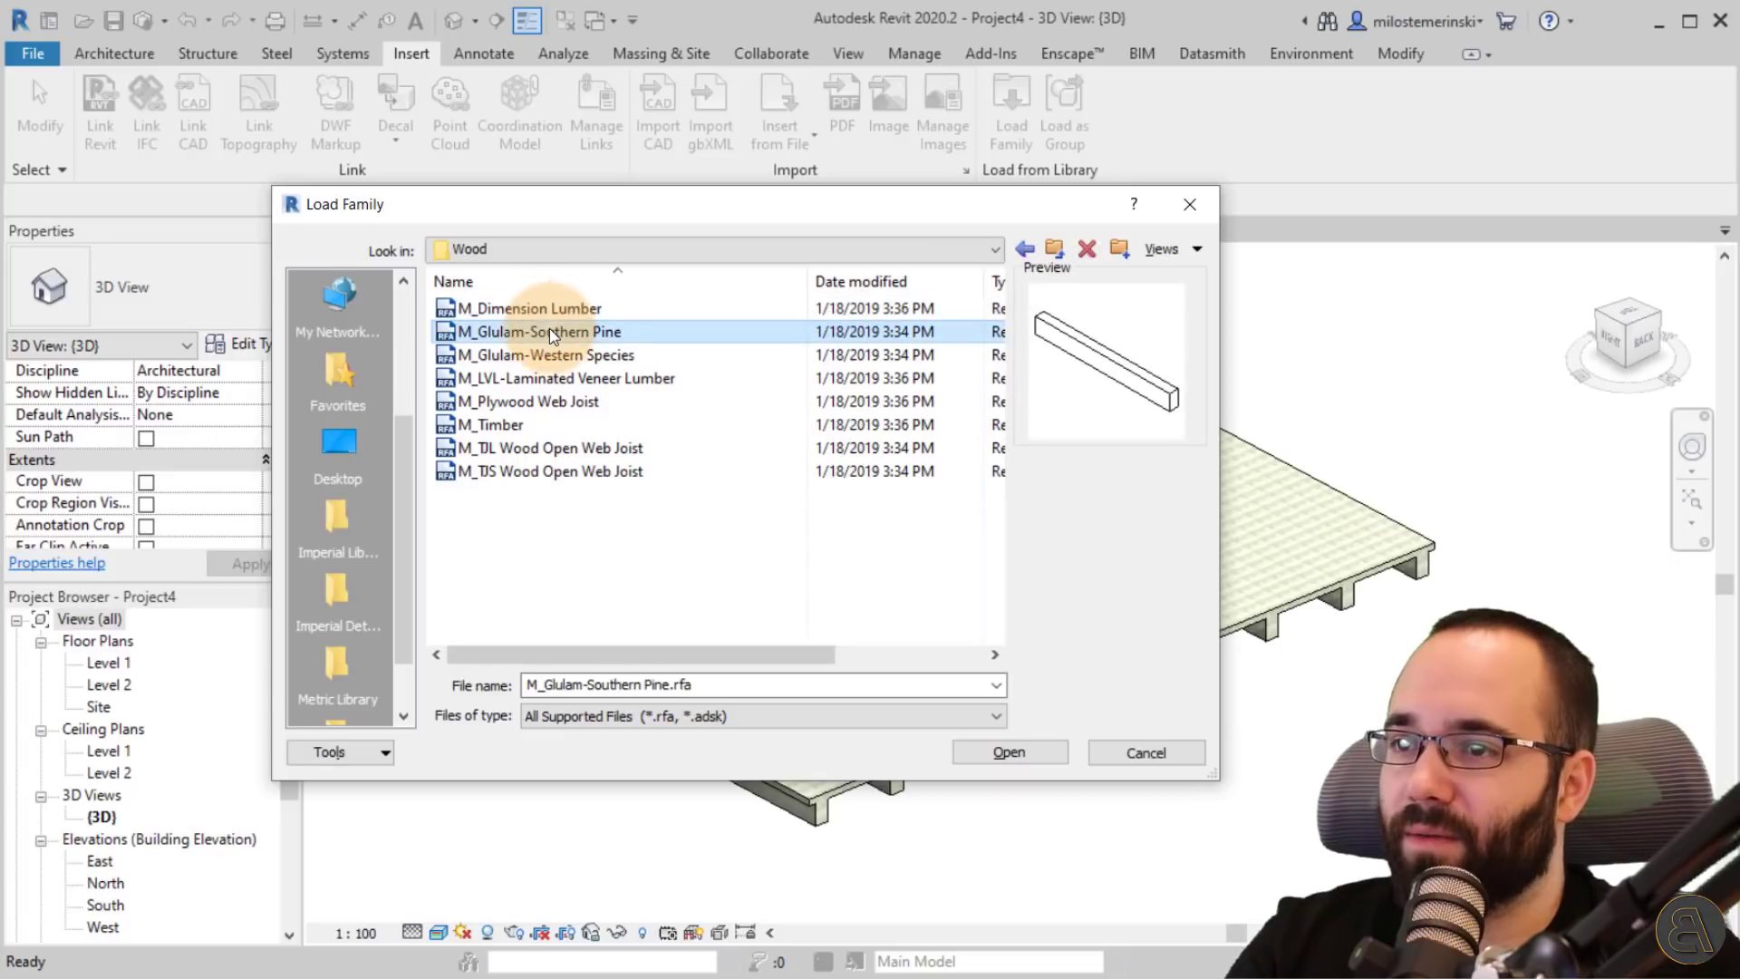
{"action": "left_click", "coordinate": [543, 355]}
{"action": "left_click", "coordinate": [524, 402]}
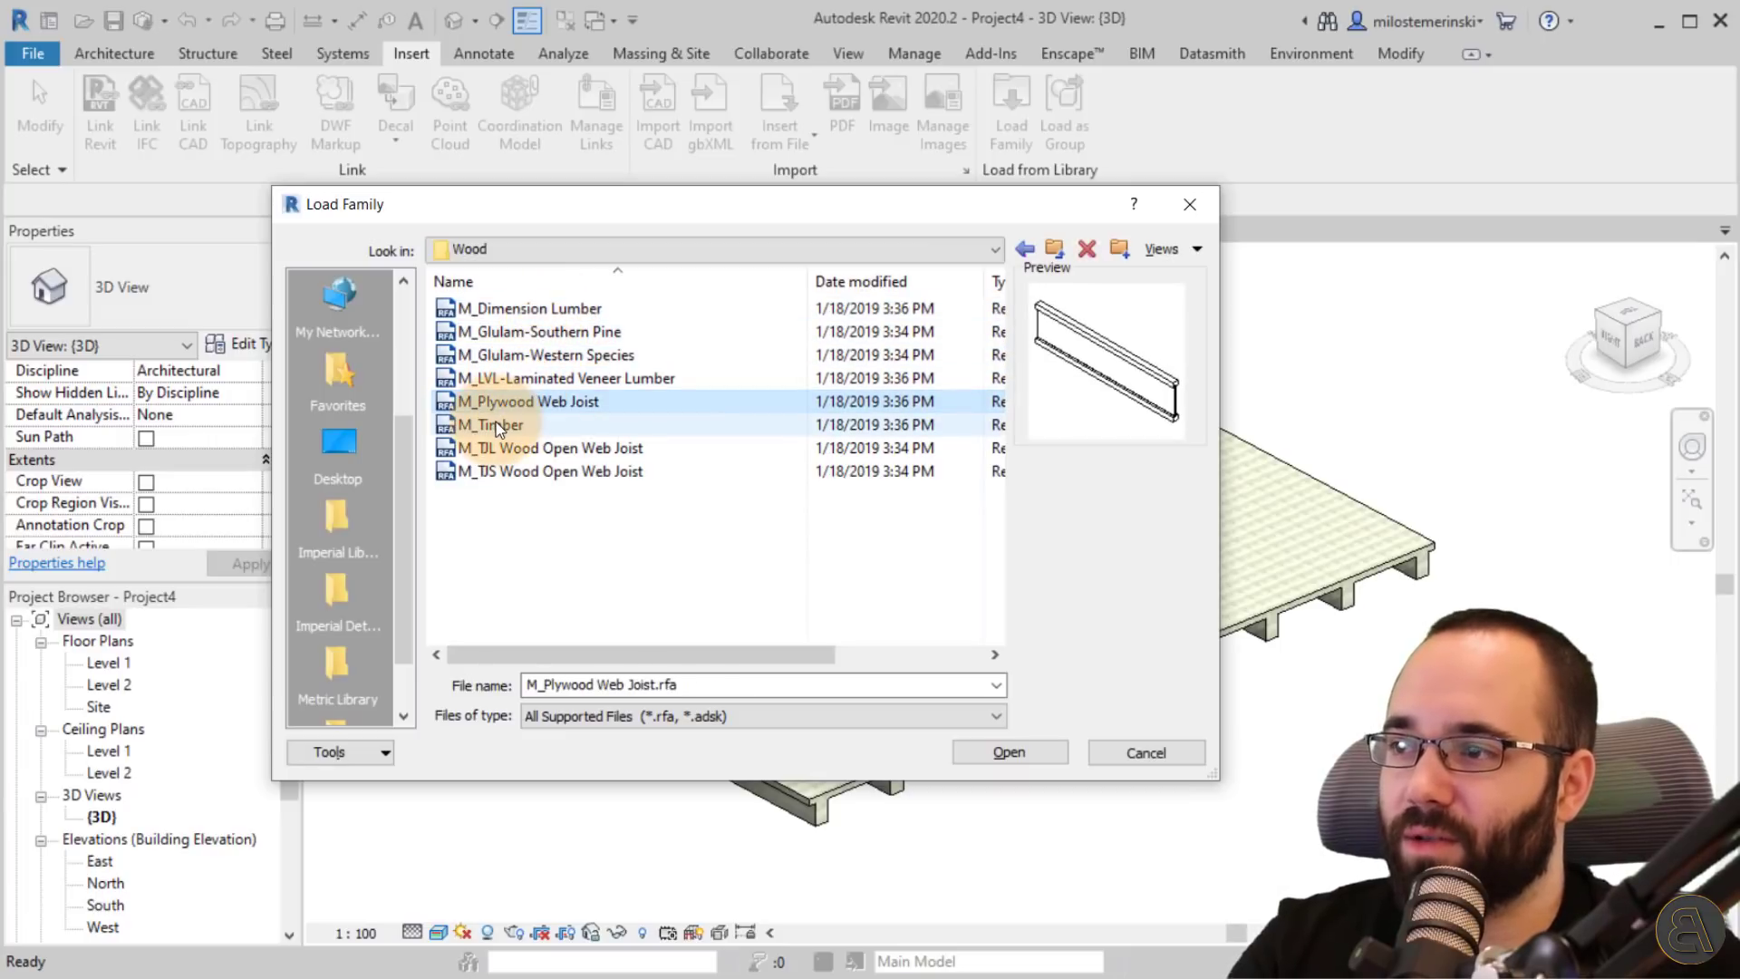
{"action": "left_click", "coordinate": [500, 426]}
{"action": "left_click", "coordinate": [1006, 750]}
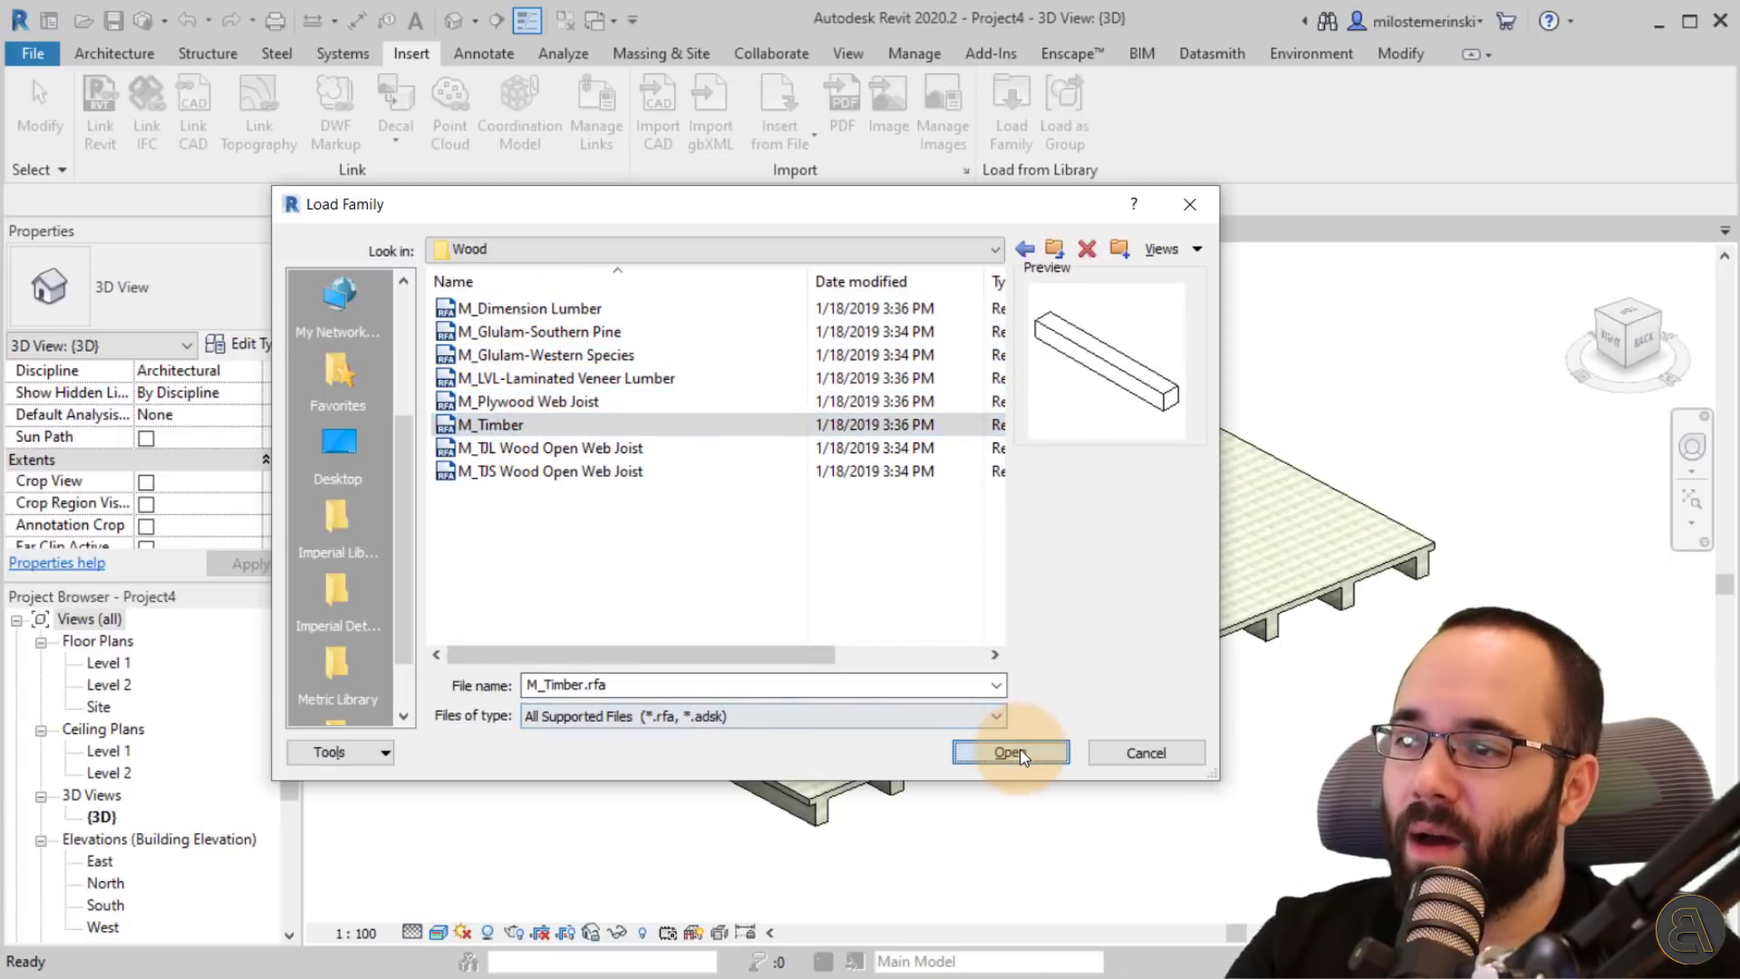
- Examine the timber sizes offered by the family, widening the type column so the names are readable
{"action": "scroll", "coordinate": [1025, 518], "scroll_direction": "down", "scroll_amount": 5}
{"action": "scroll", "coordinate": [1025, 518], "scroll_direction": "down", "scroll_amount": 3}
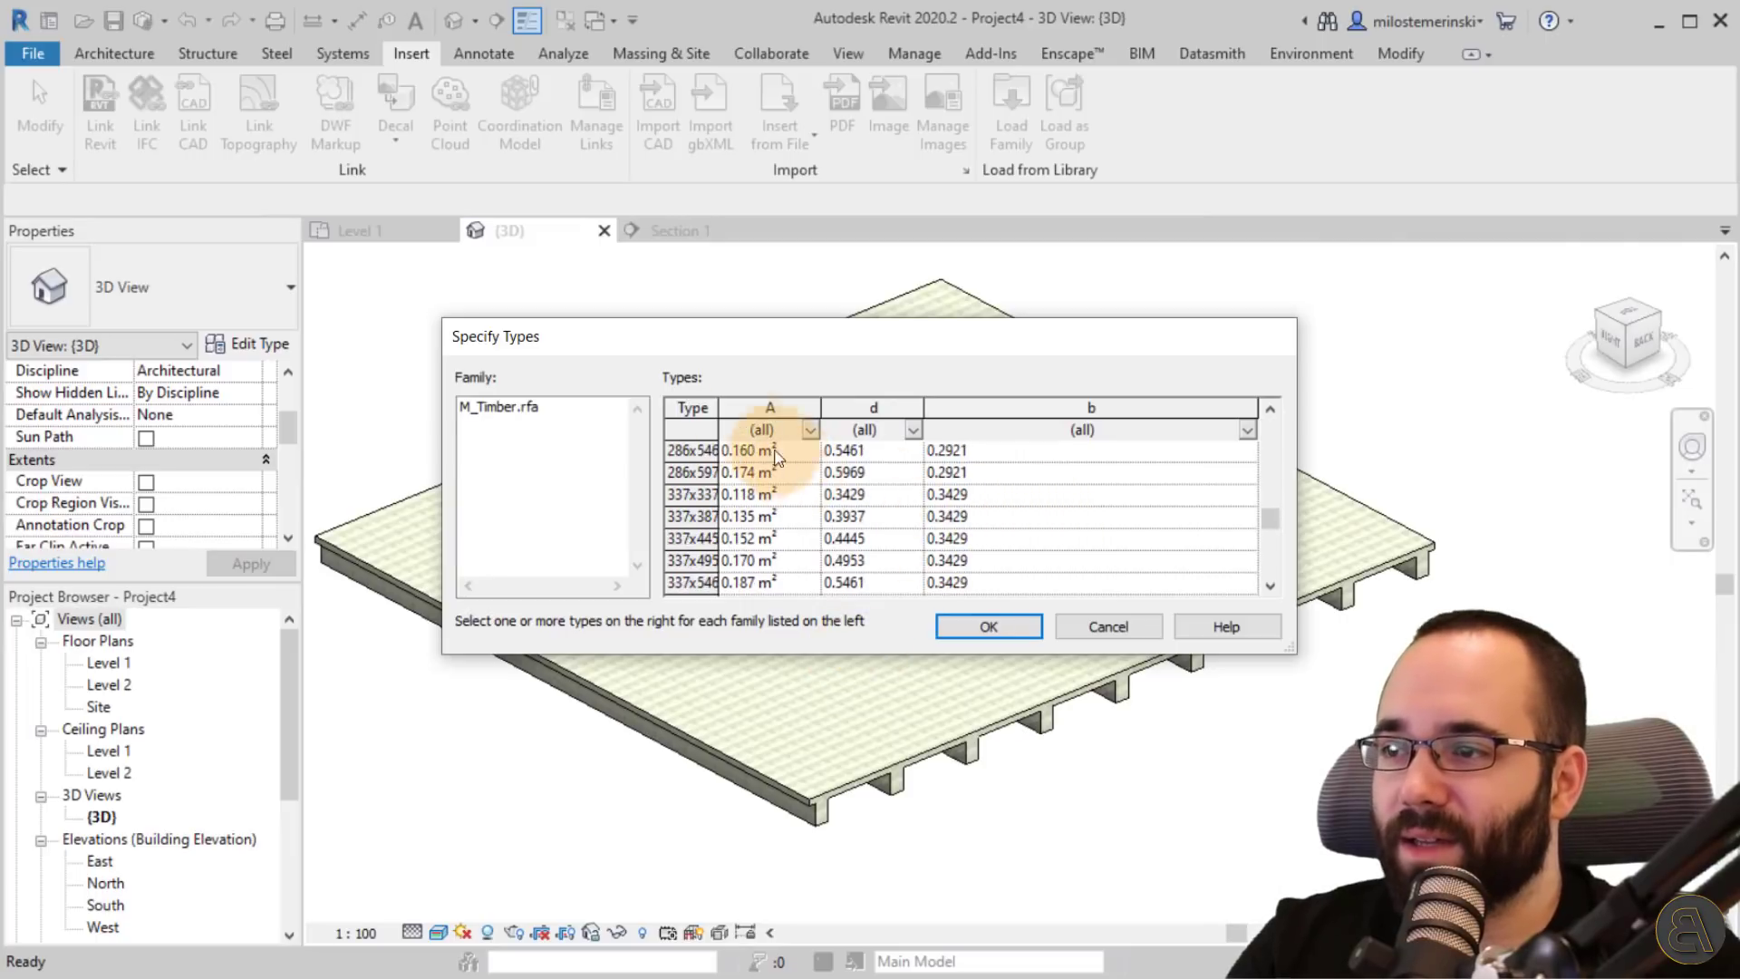
{"action": "left_click_drag", "start_coordinate": [719, 404], "coordinate": [785, 404]}
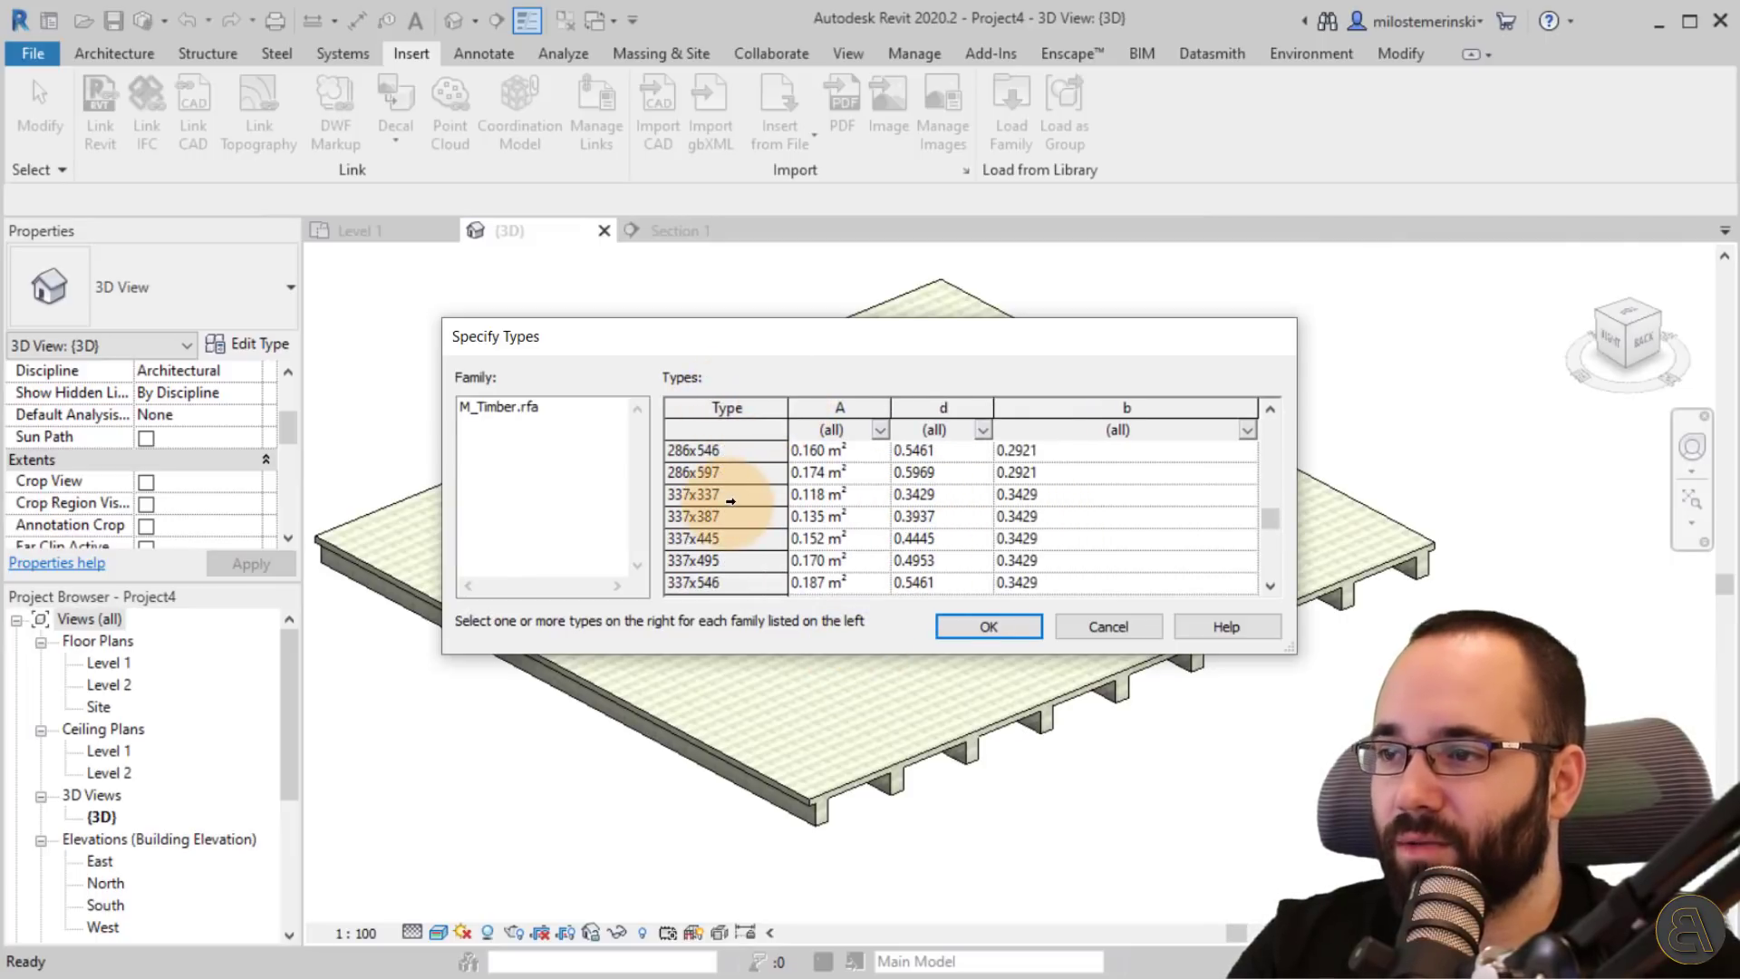
{"action": "scroll", "coordinate": [728, 501], "scroll_direction": "down", "scroll_amount": 5}
{"action": "scroll", "coordinate": [730, 501], "scroll_direction": "up", "scroll_amount": 3}
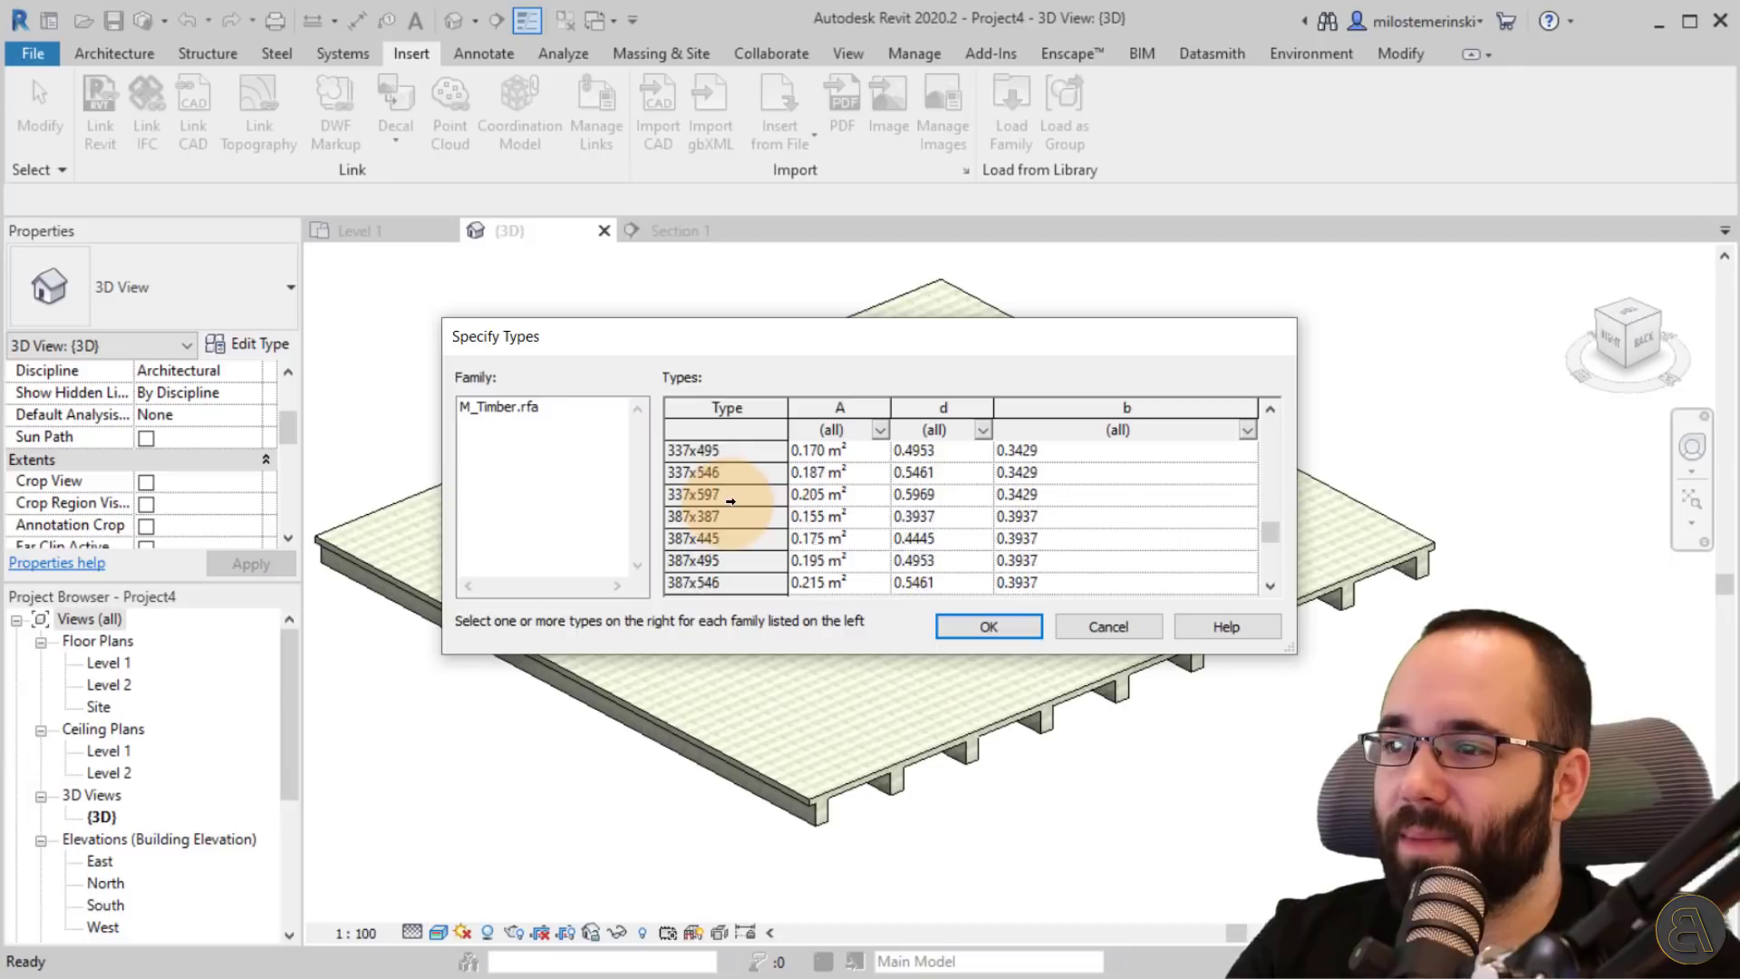
{"action": "scroll", "coordinate": [731, 501], "scroll_direction": "up", "scroll_amount": 1}
{"action": "scroll", "coordinate": [725, 515], "scroll_direction": "down", "scroll_amount": 1}
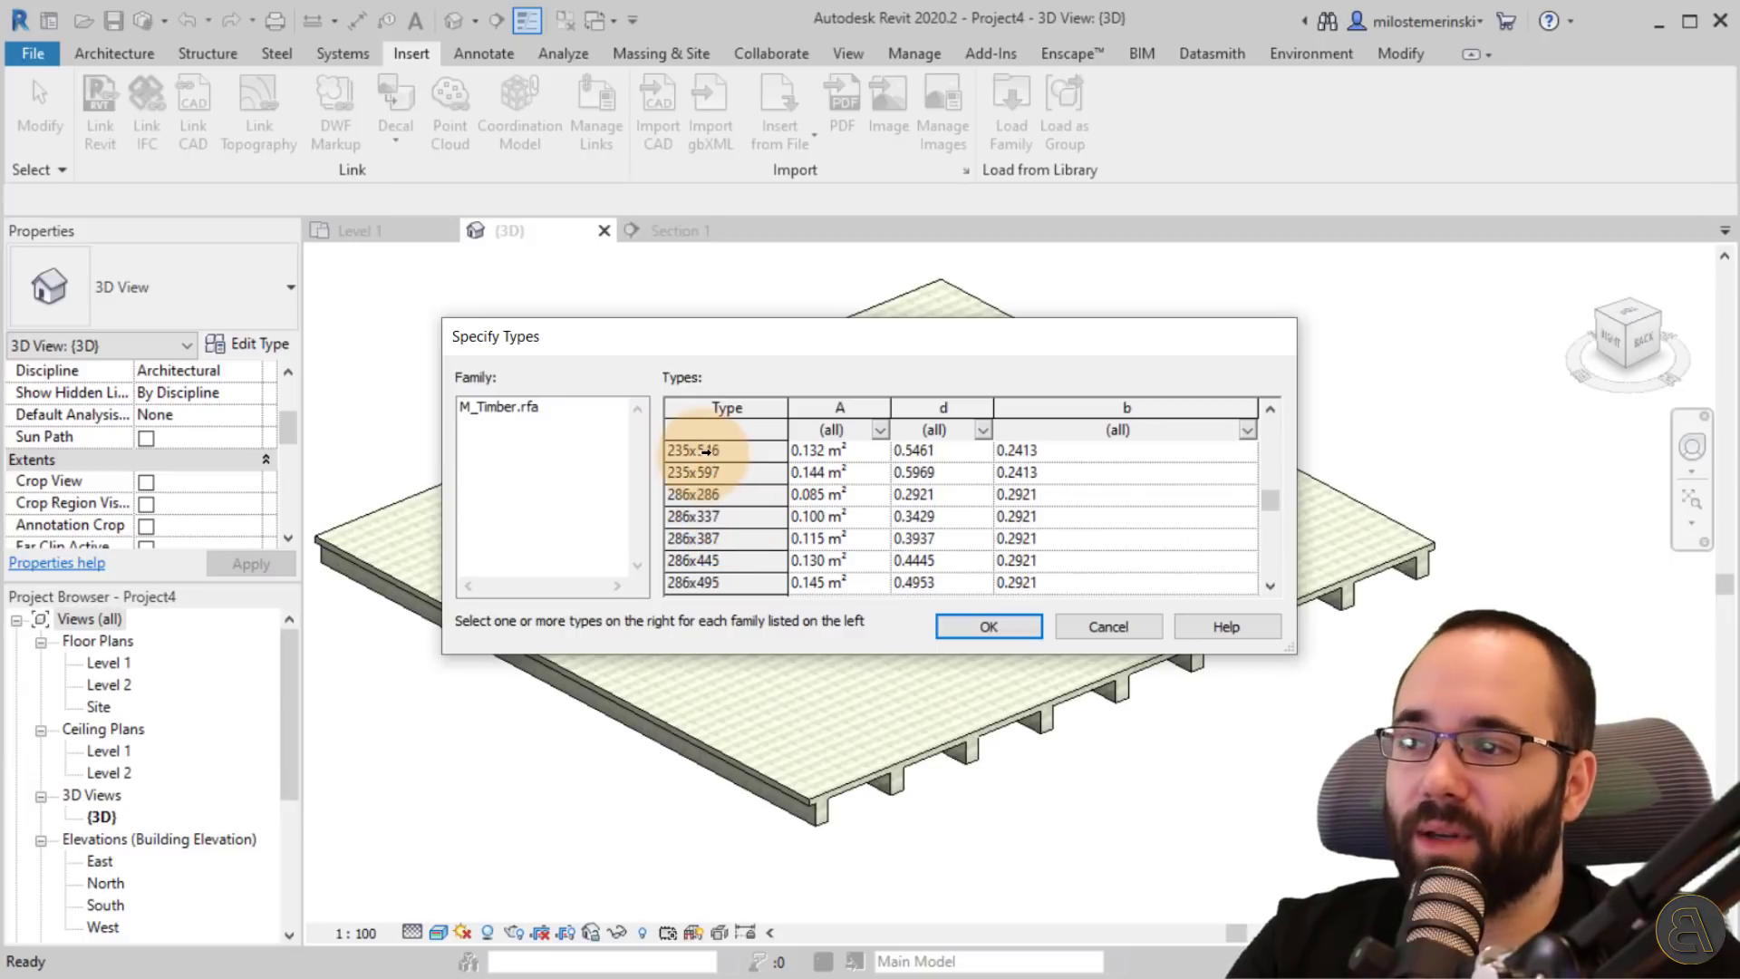
- Try selecting several timber types at once: 235x597, 286x286, 286x337 and 286x387
{"action": "left_click", "coordinate": [705, 451]}
{"action": "left_click", "coordinate": [697, 516]}
{"action": "left_click", "coordinate": [698, 560]}
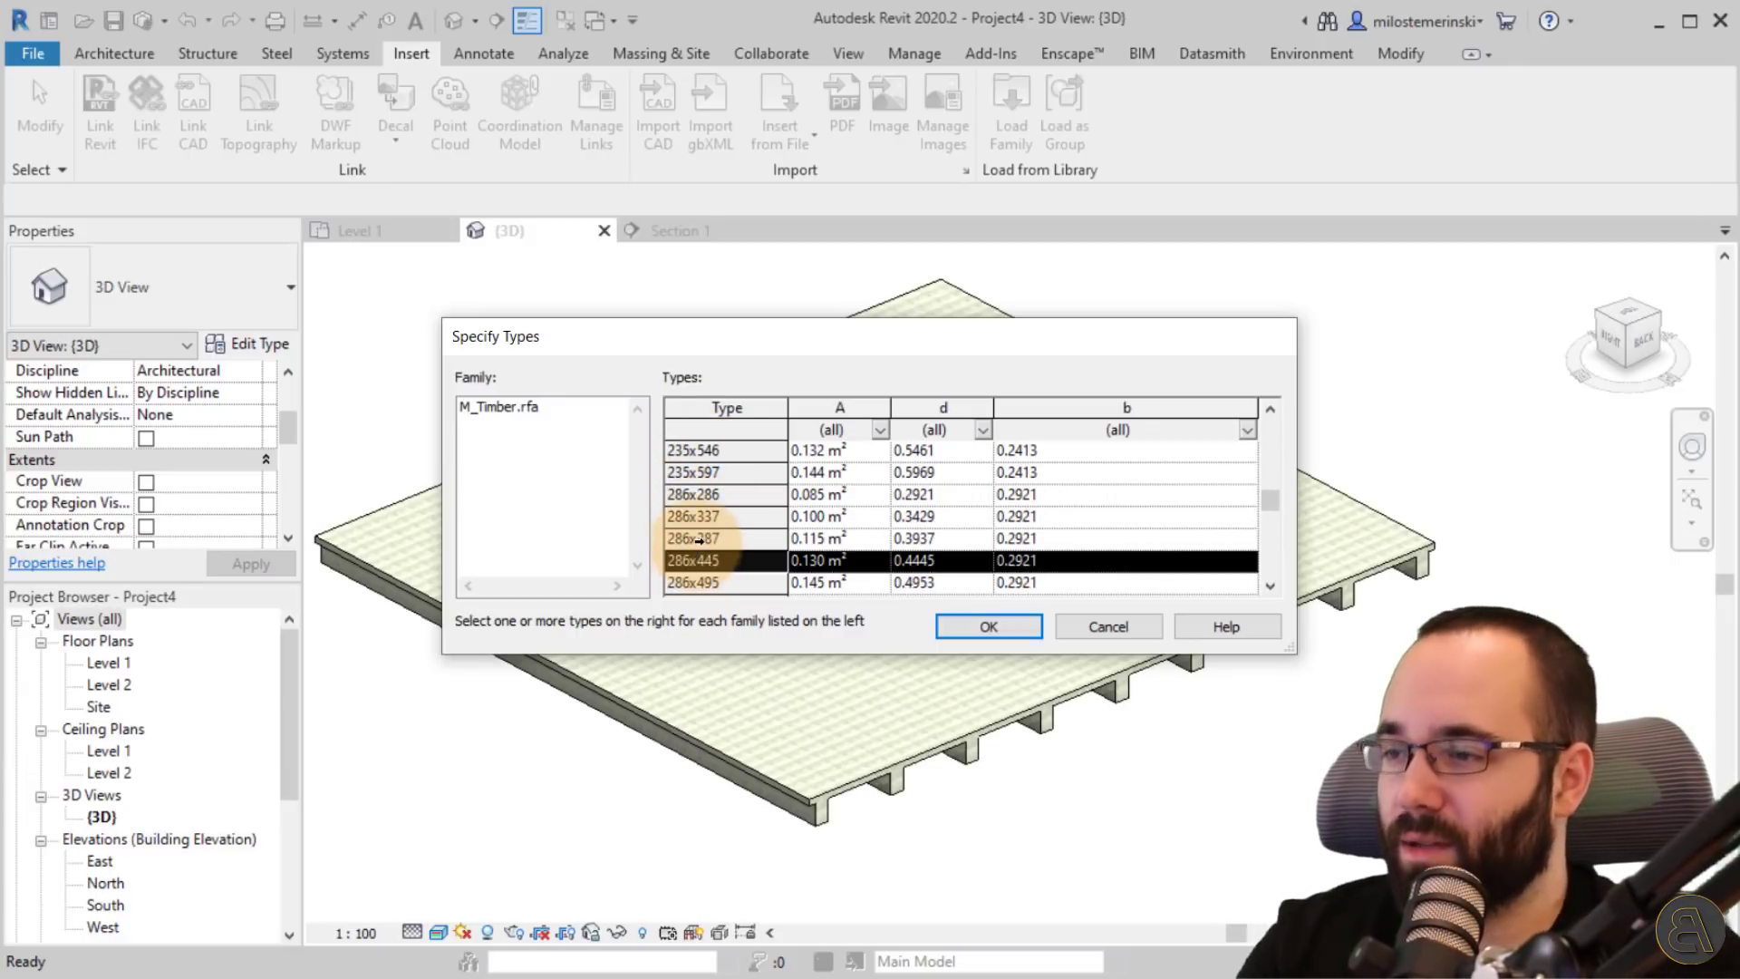
{"action": "left_click", "coordinate": [694, 496], "text": "ctrl"}
{"action": "left_click", "coordinate": [695, 560], "text": "ctrl"}
{"action": "left_click", "coordinate": [694, 538], "text": "ctrl"}
{"action": "left_click", "coordinate": [690, 515], "text": "ctrl"}
{"action": "left_click", "coordinate": [684, 472], "text": "ctrl"}
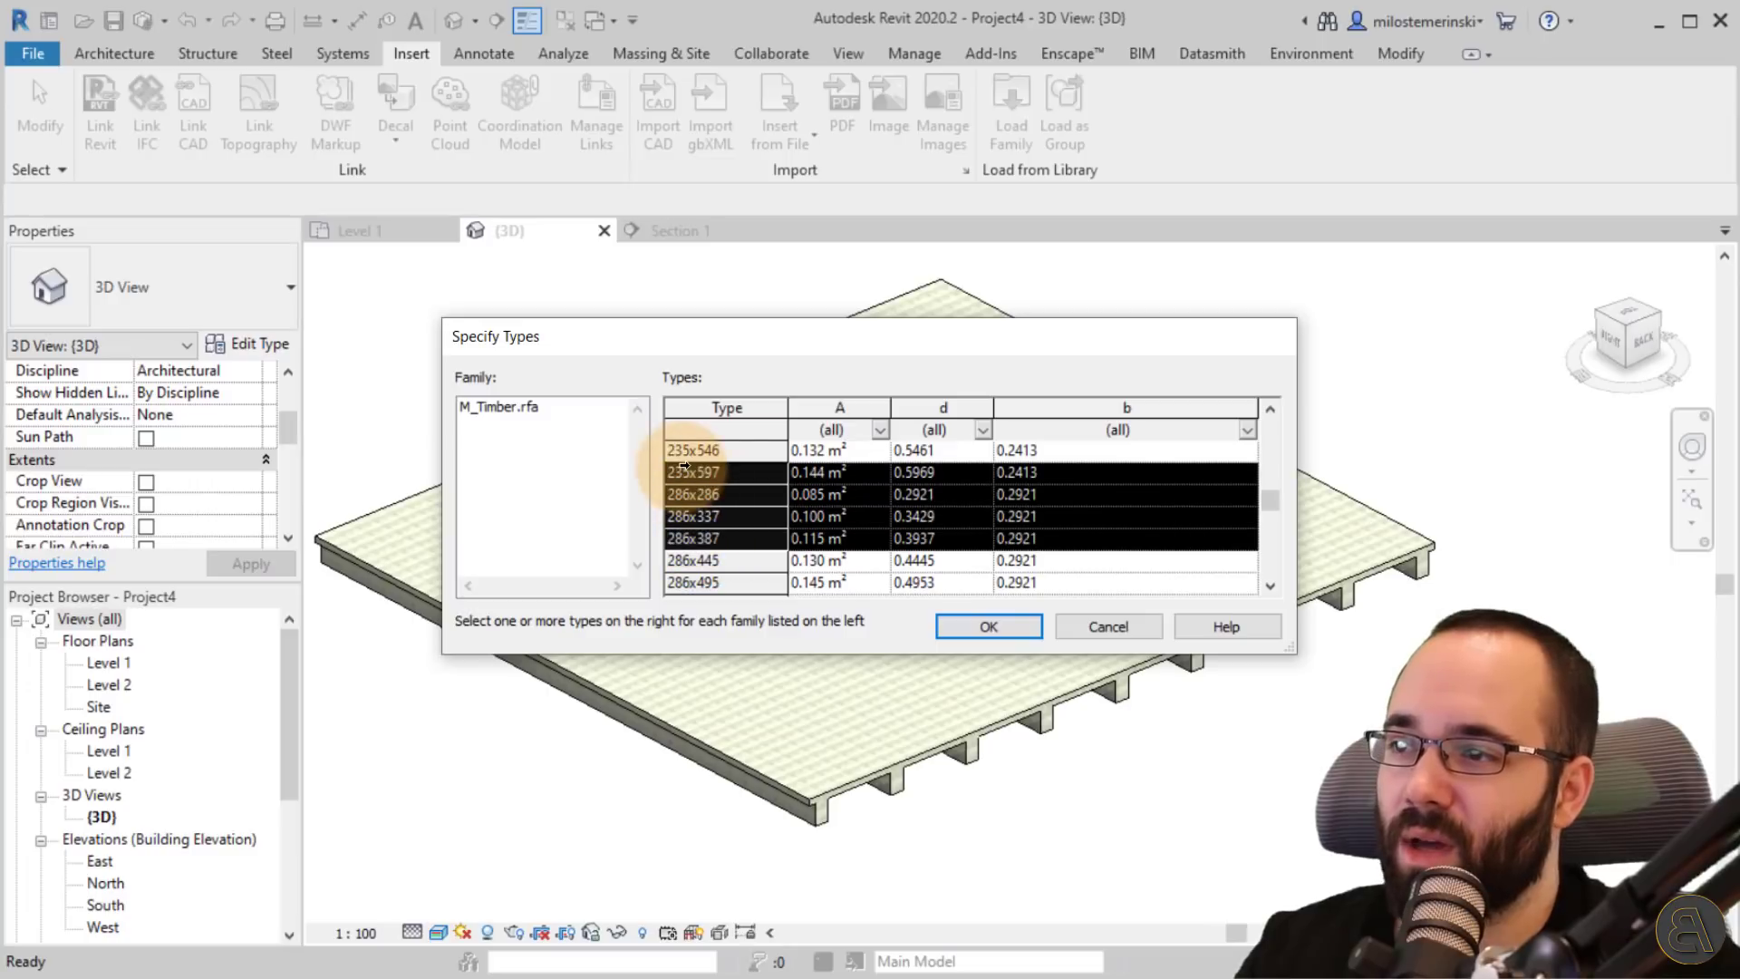
- Select only the 286x337 timber type and load it into the project
{"action": "left_click", "coordinate": [708, 517]}
{"action": "scroll", "coordinate": [726, 517], "scroll_direction": "down", "scroll_amount": 6}
{"action": "scroll", "coordinate": [726, 518], "scroll_direction": "up", "scroll_amount": 1}
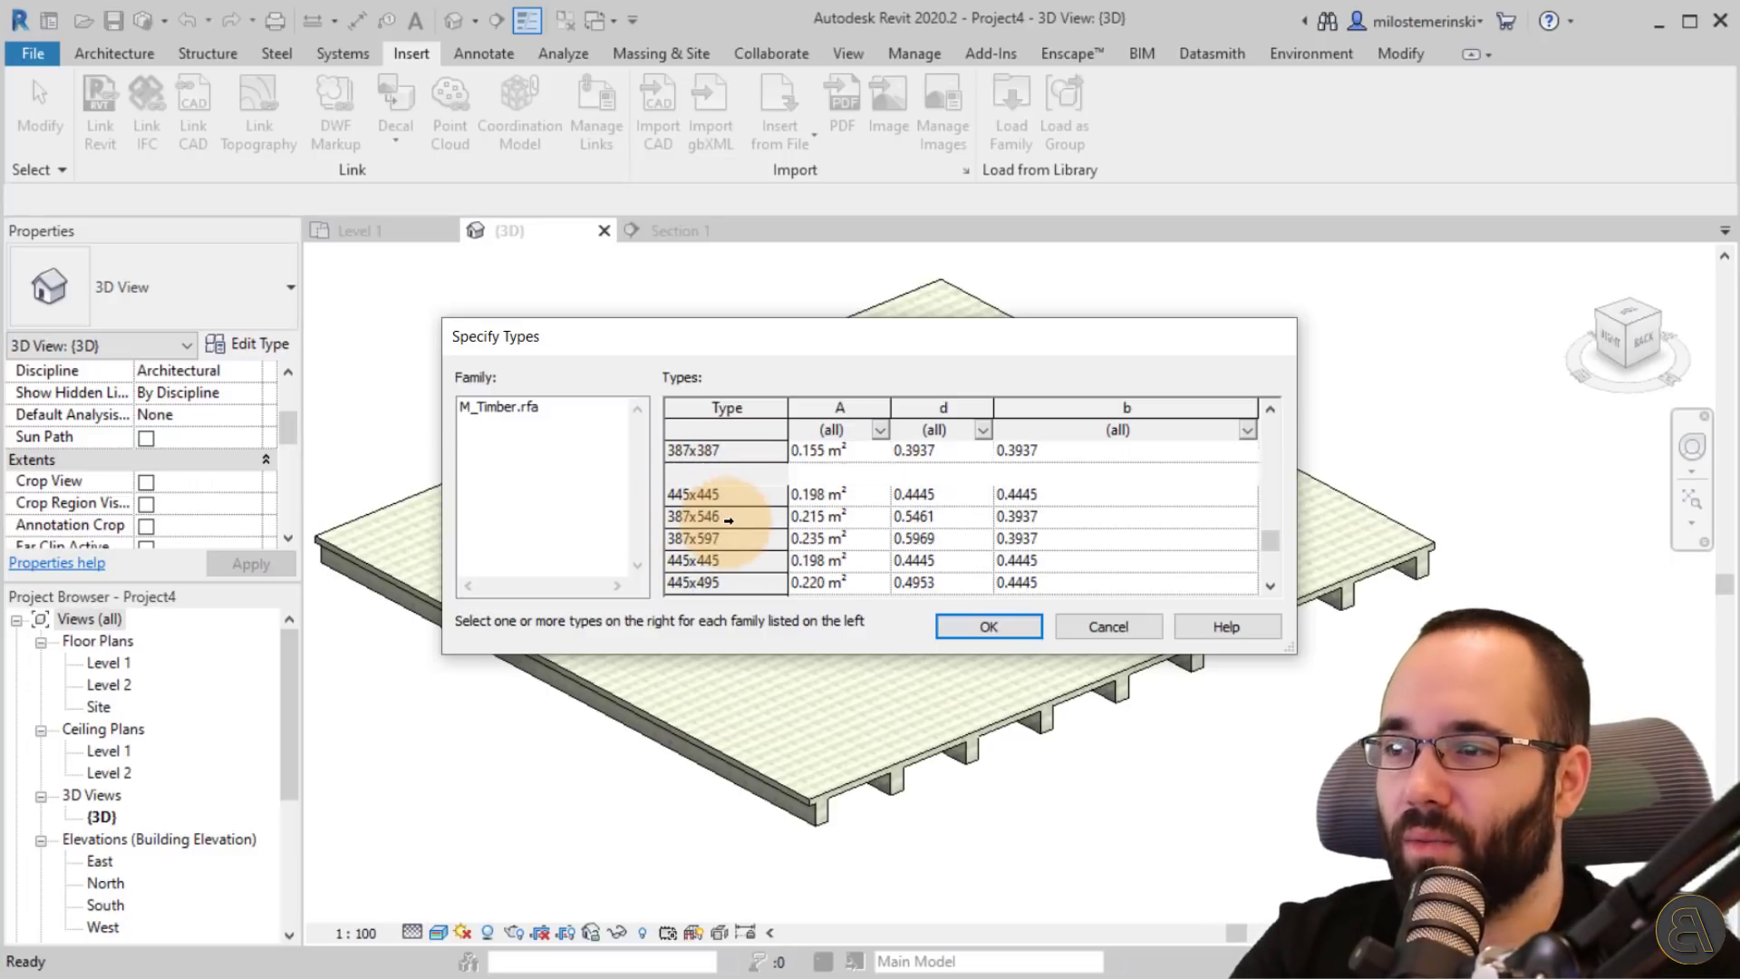
{"action": "left_click", "coordinate": [989, 626]}
- Open the M_Dimension Lumber family from the Wood folder for loading
{"action": "left_click", "coordinate": [1010, 113]}
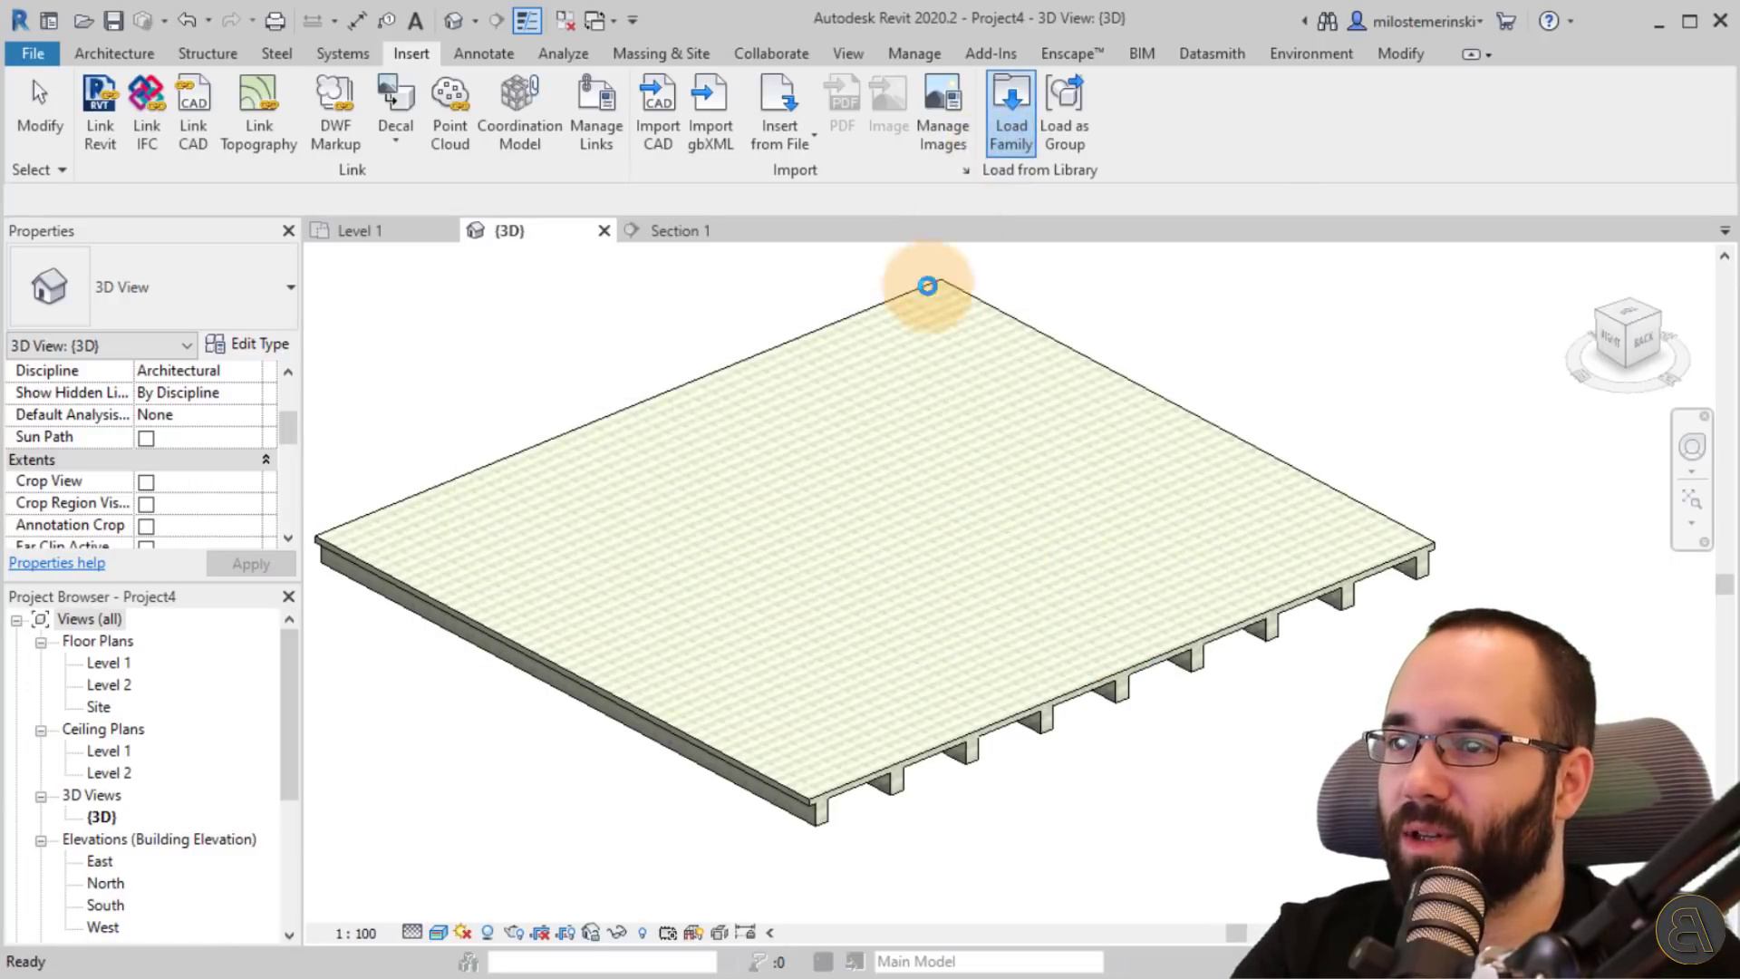
{"action": "left_click", "coordinate": [603, 310]}
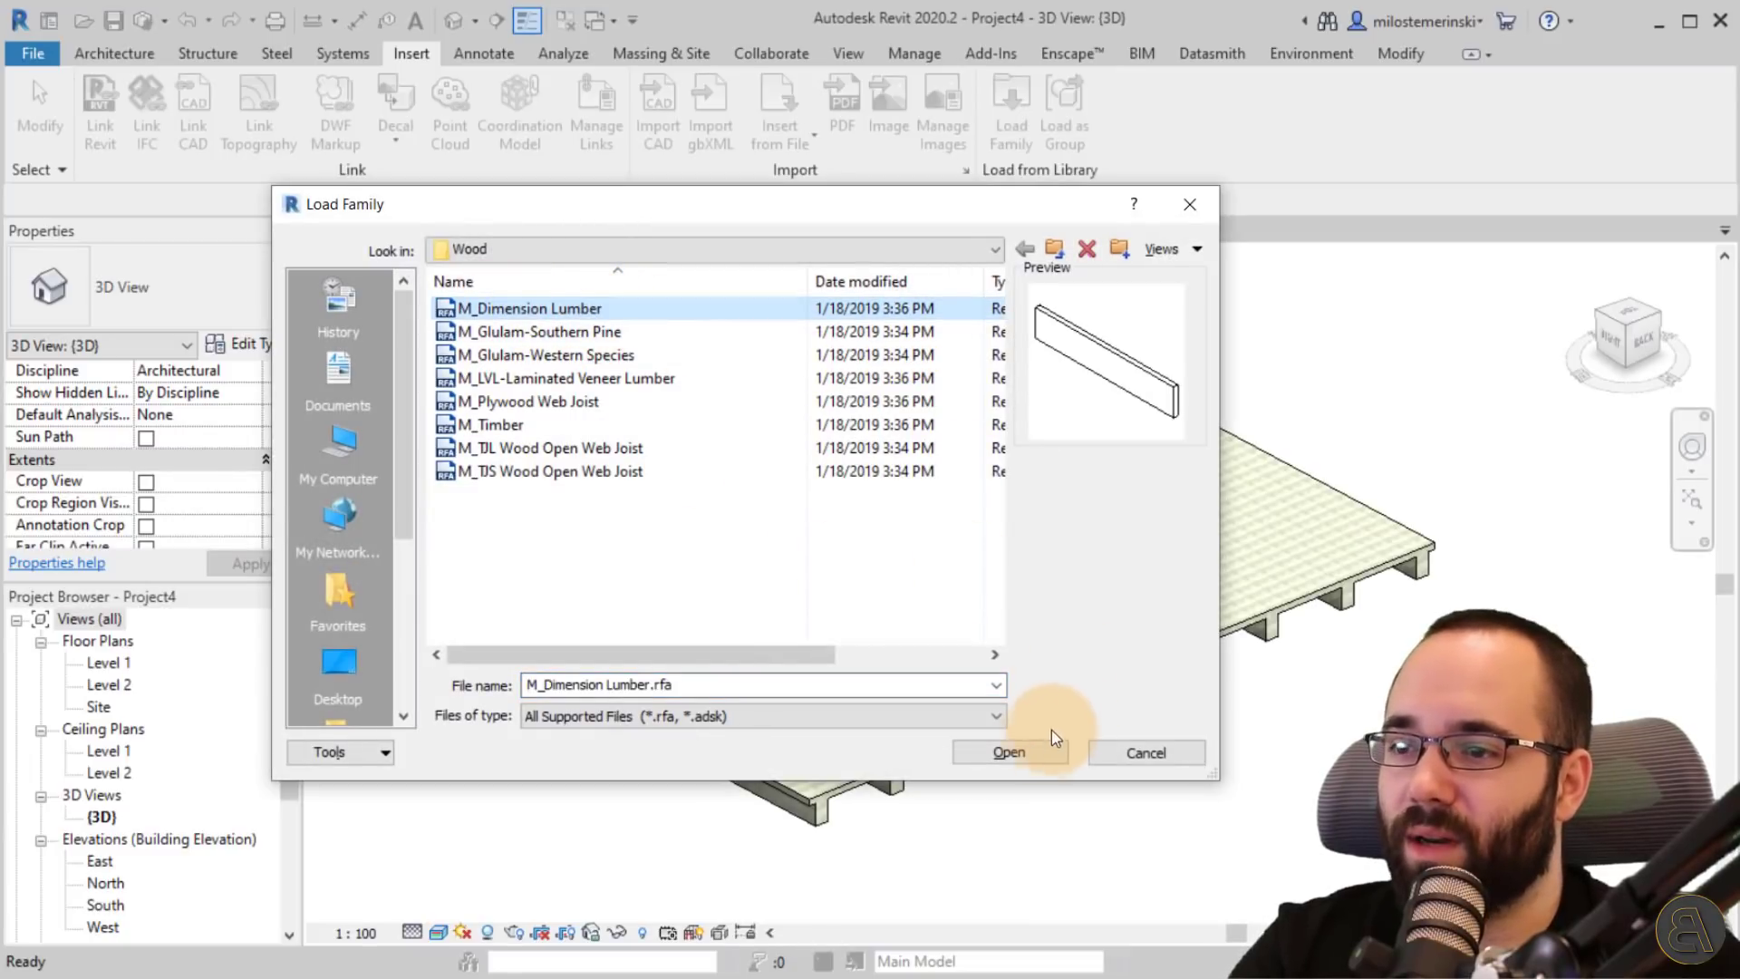
{"action": "left_click", "coordinate": [1010, 751]}
- Widen the type column so the sizes are readable, and load the 64x286 dimension lumber type into the project
{"action": "scroll", "coordinate": [791, 541], "scroll_direction": "down", "scroll_amount": 4}
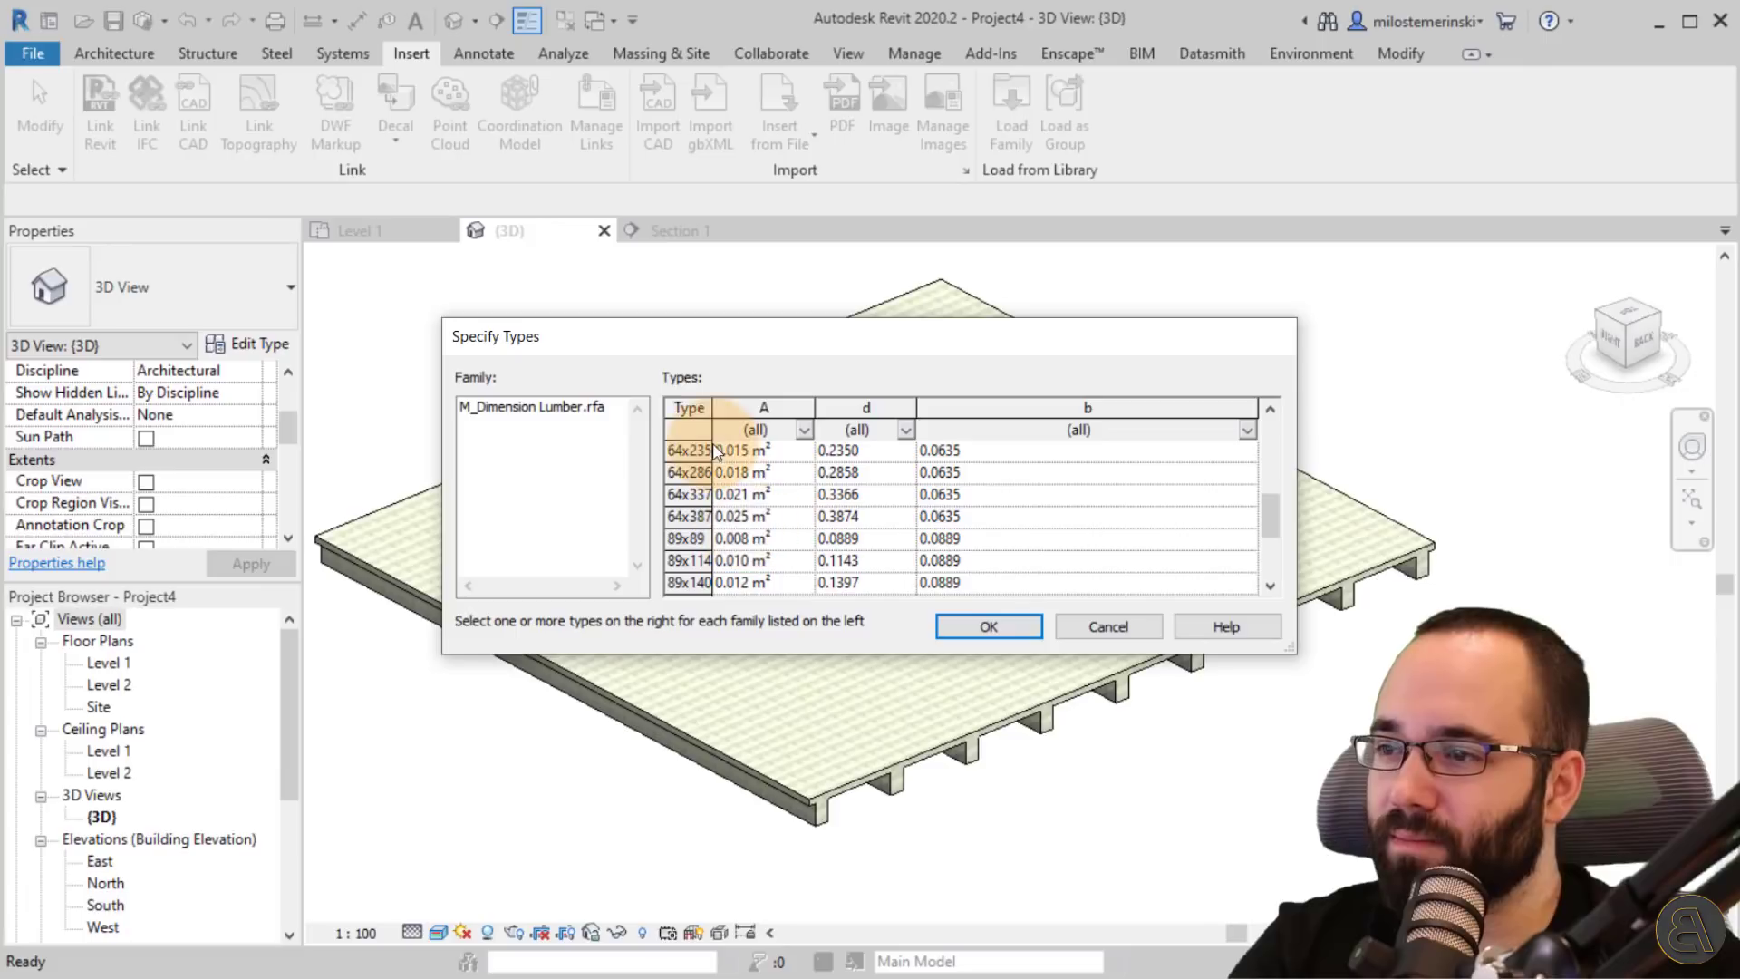
{"action": "left_click_drag", "start_coordinate": [714, 405], "coordinate": [758, 405]}
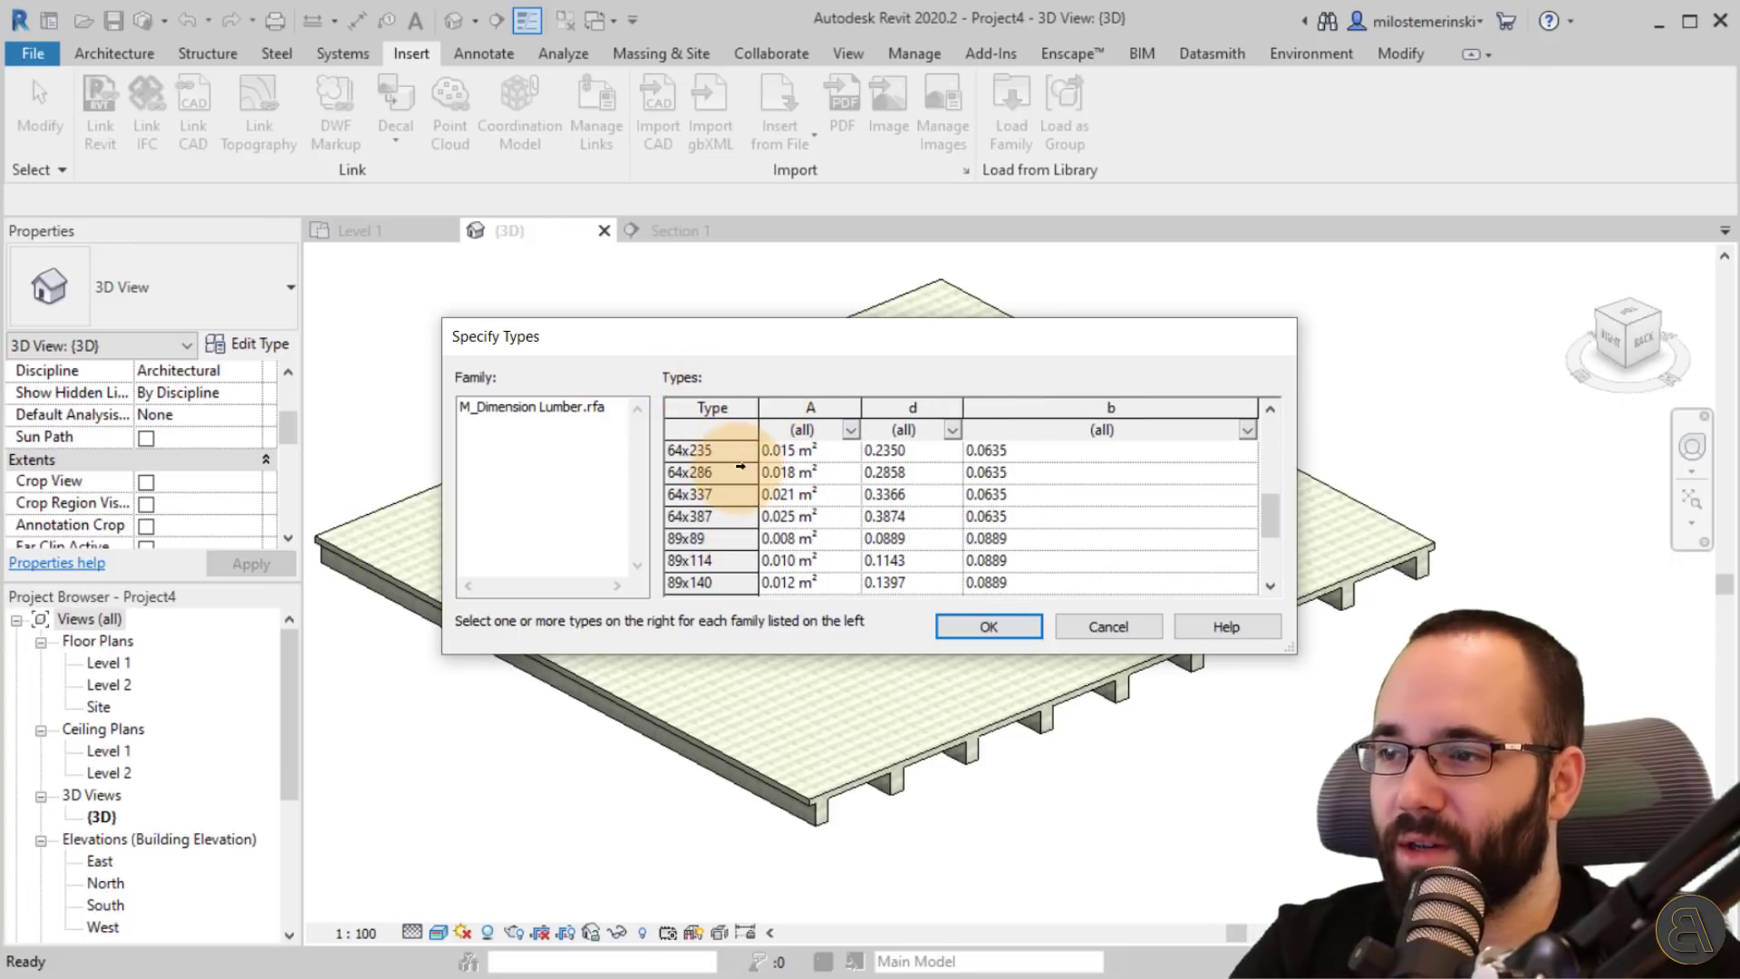
{"action": "scroll", "coordinate": [728, 490], "scroll_direction": "down", "scroll_amount": 2}
{"action": "scroll", "coordinate": [728, 508], "scroll_direction": "up", "scroll_amount": 2}
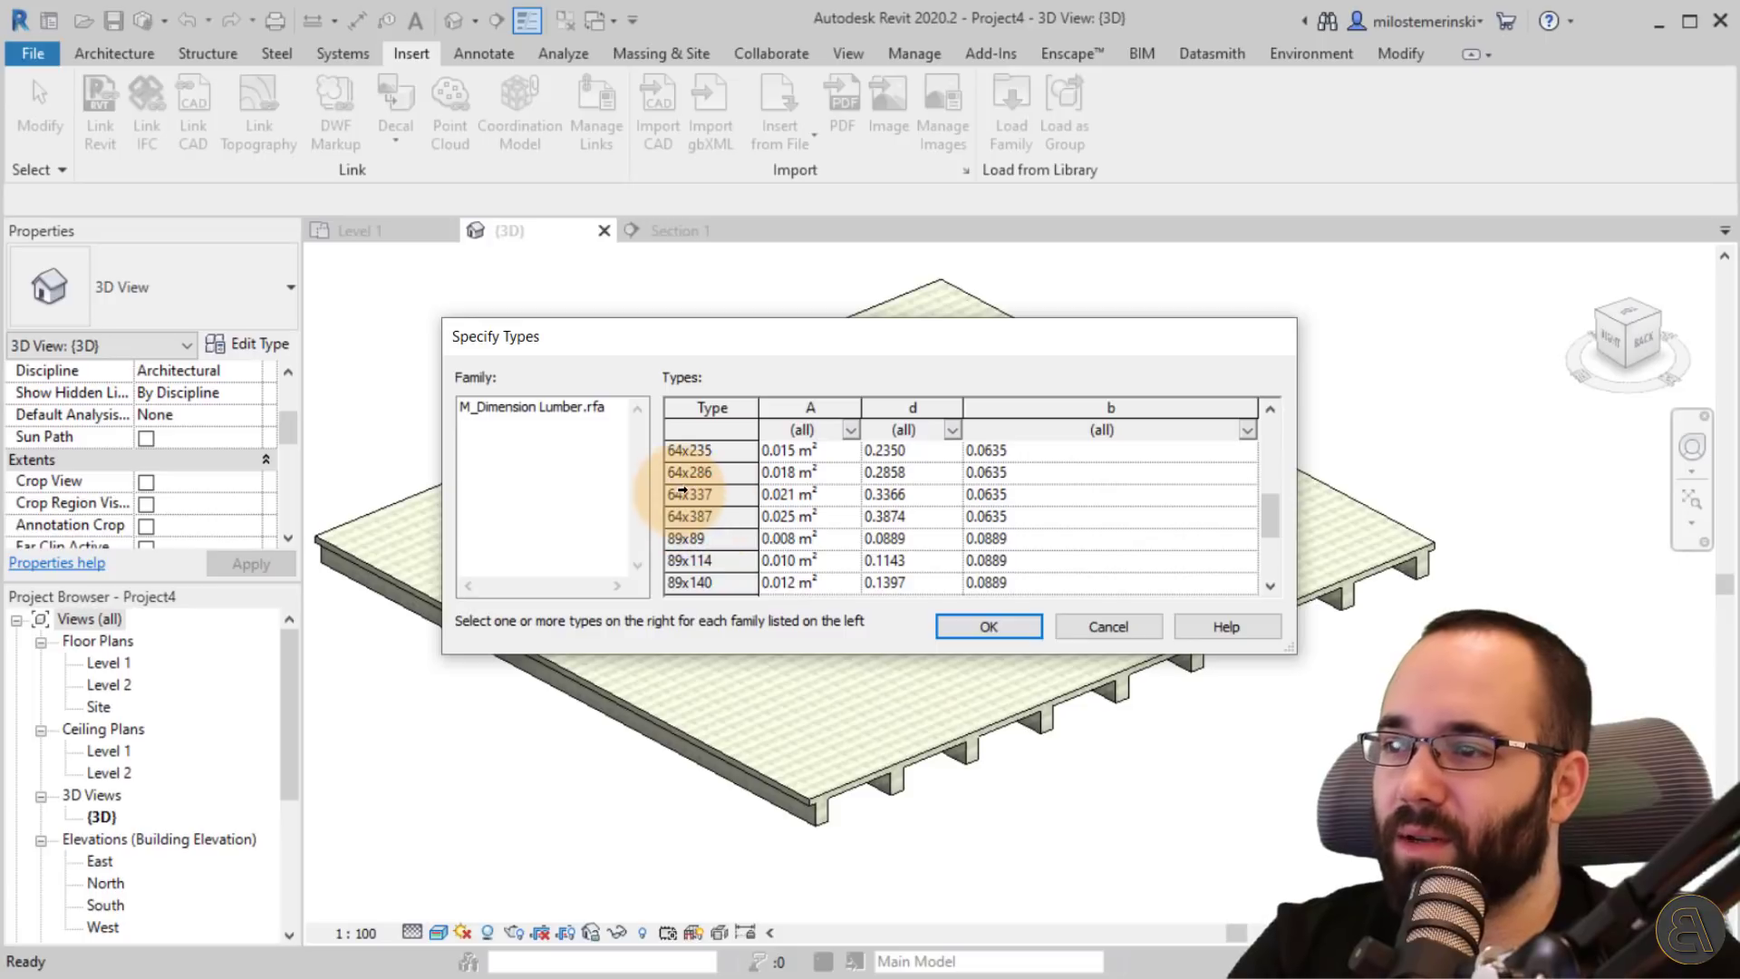
{"action": "left_click", "coordinate": [688, 476]}
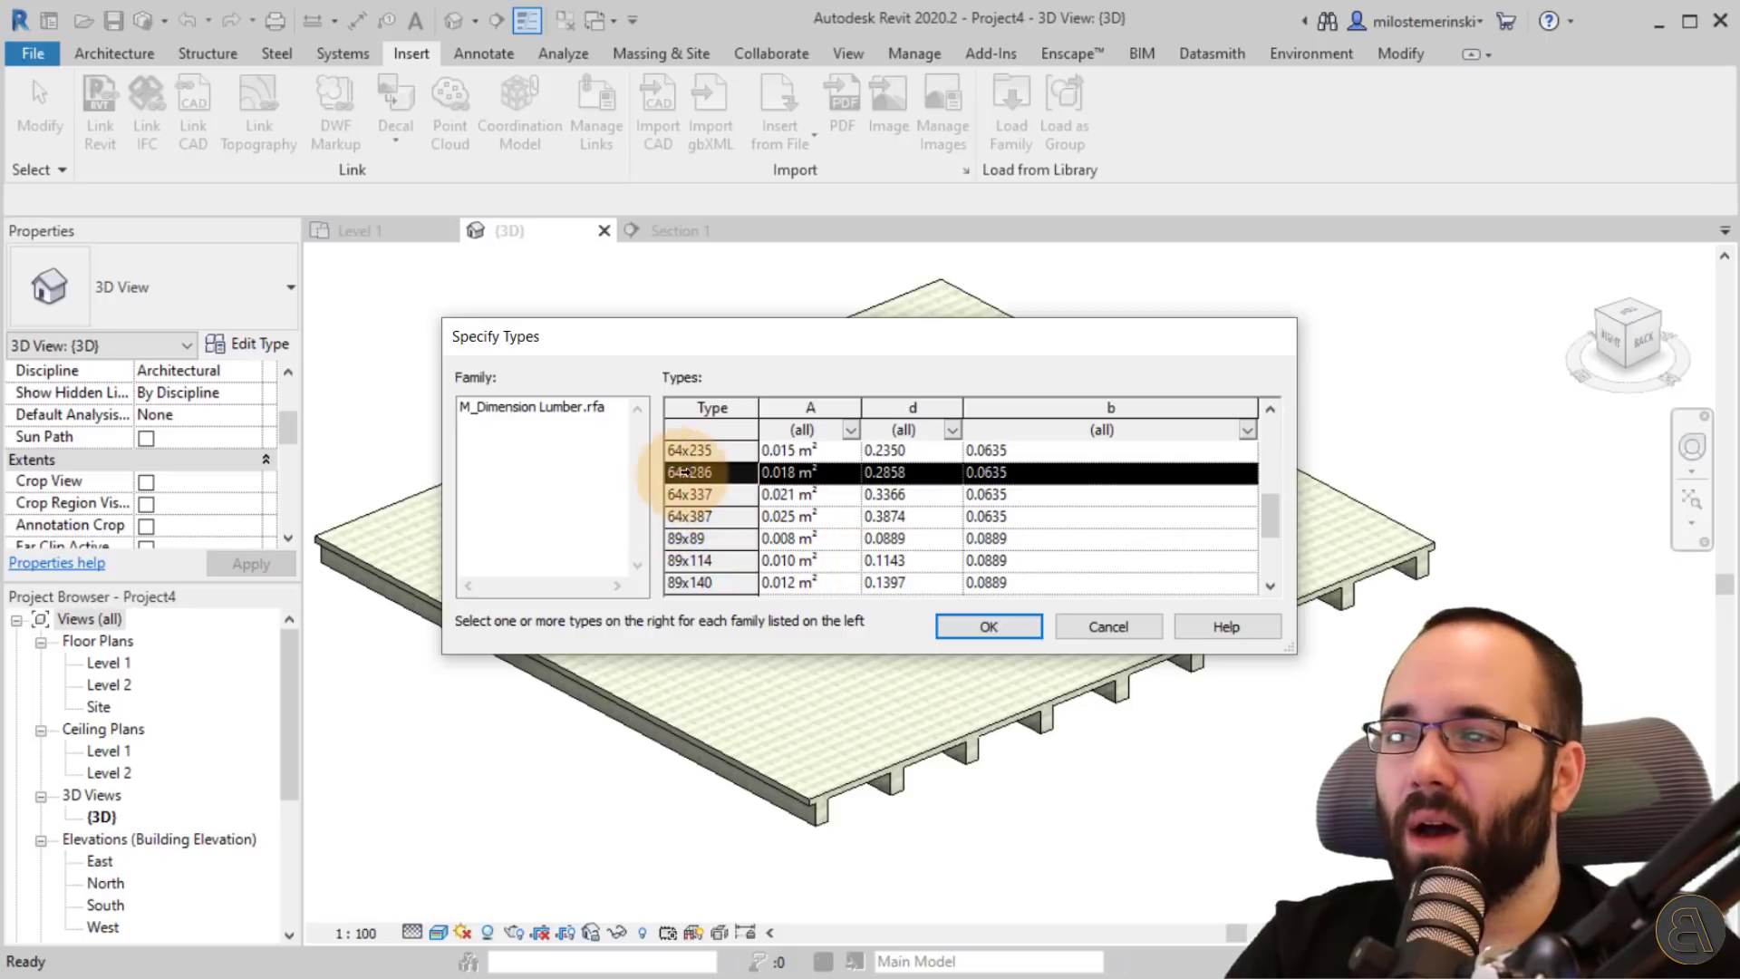
{"action": "left_click", "coordinate": [977, 625]}
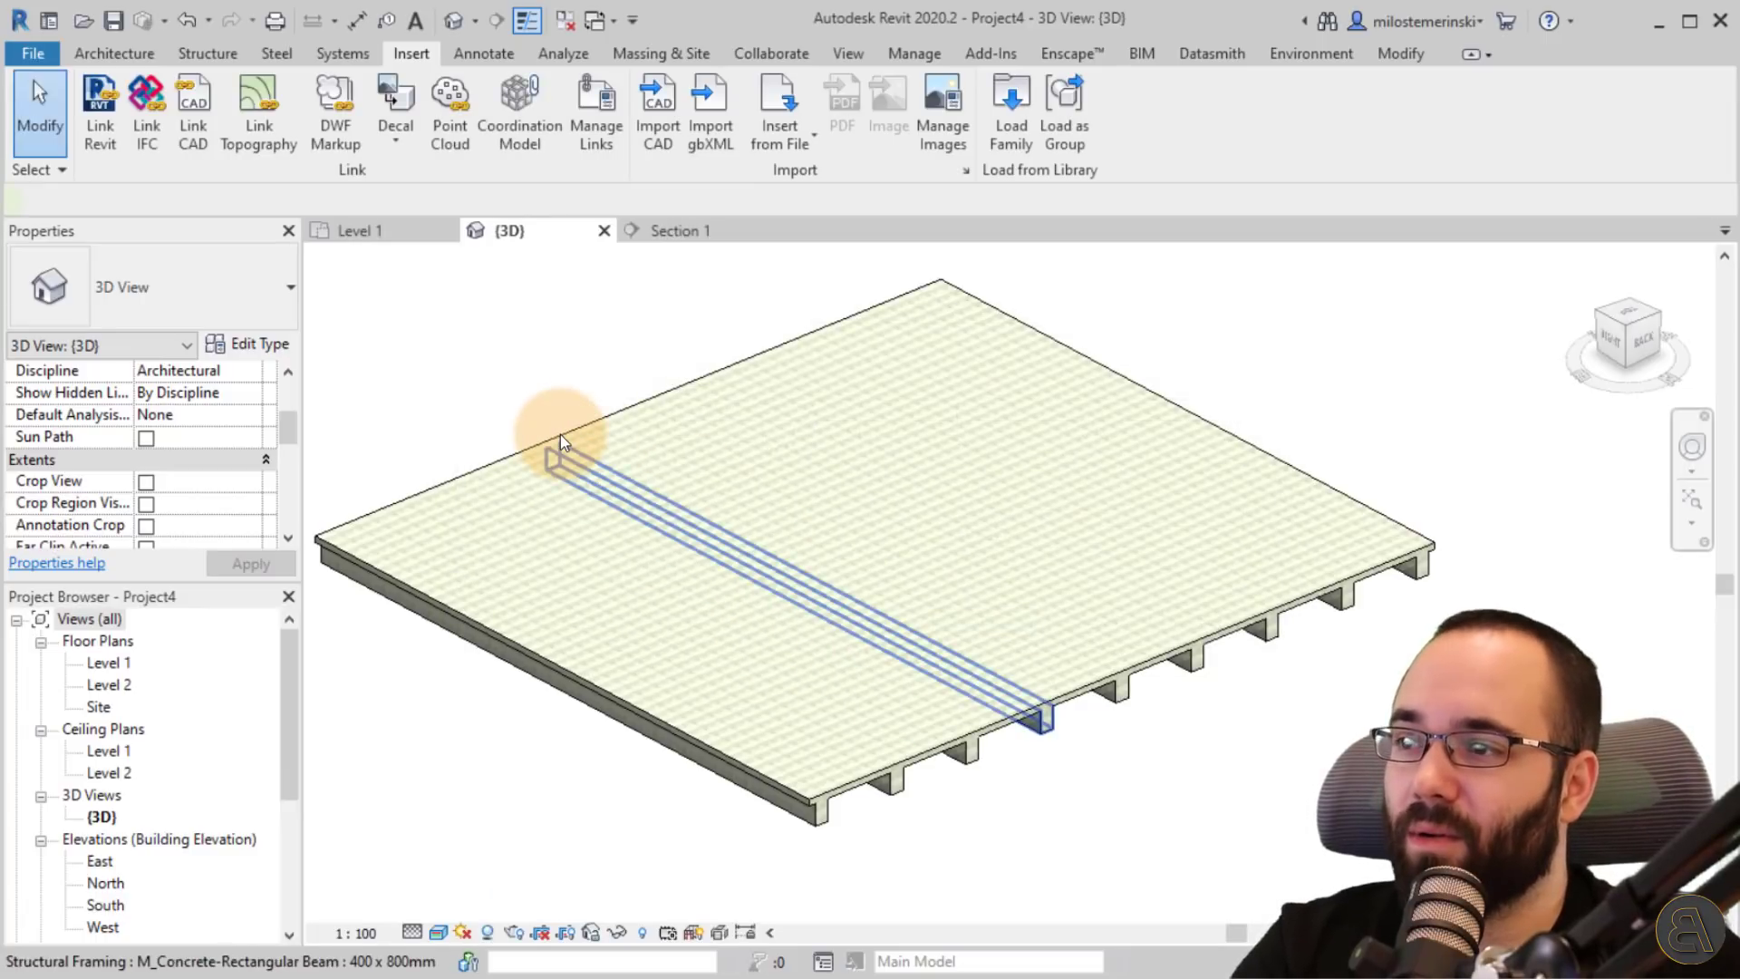
- Select the structural beam system under the floor and open its beam type choices to browse the loaded framing types
{"action": "left_click", "coordinate": [554, 436]}
{"action": "left_click", "coordinate": [861, 781]}
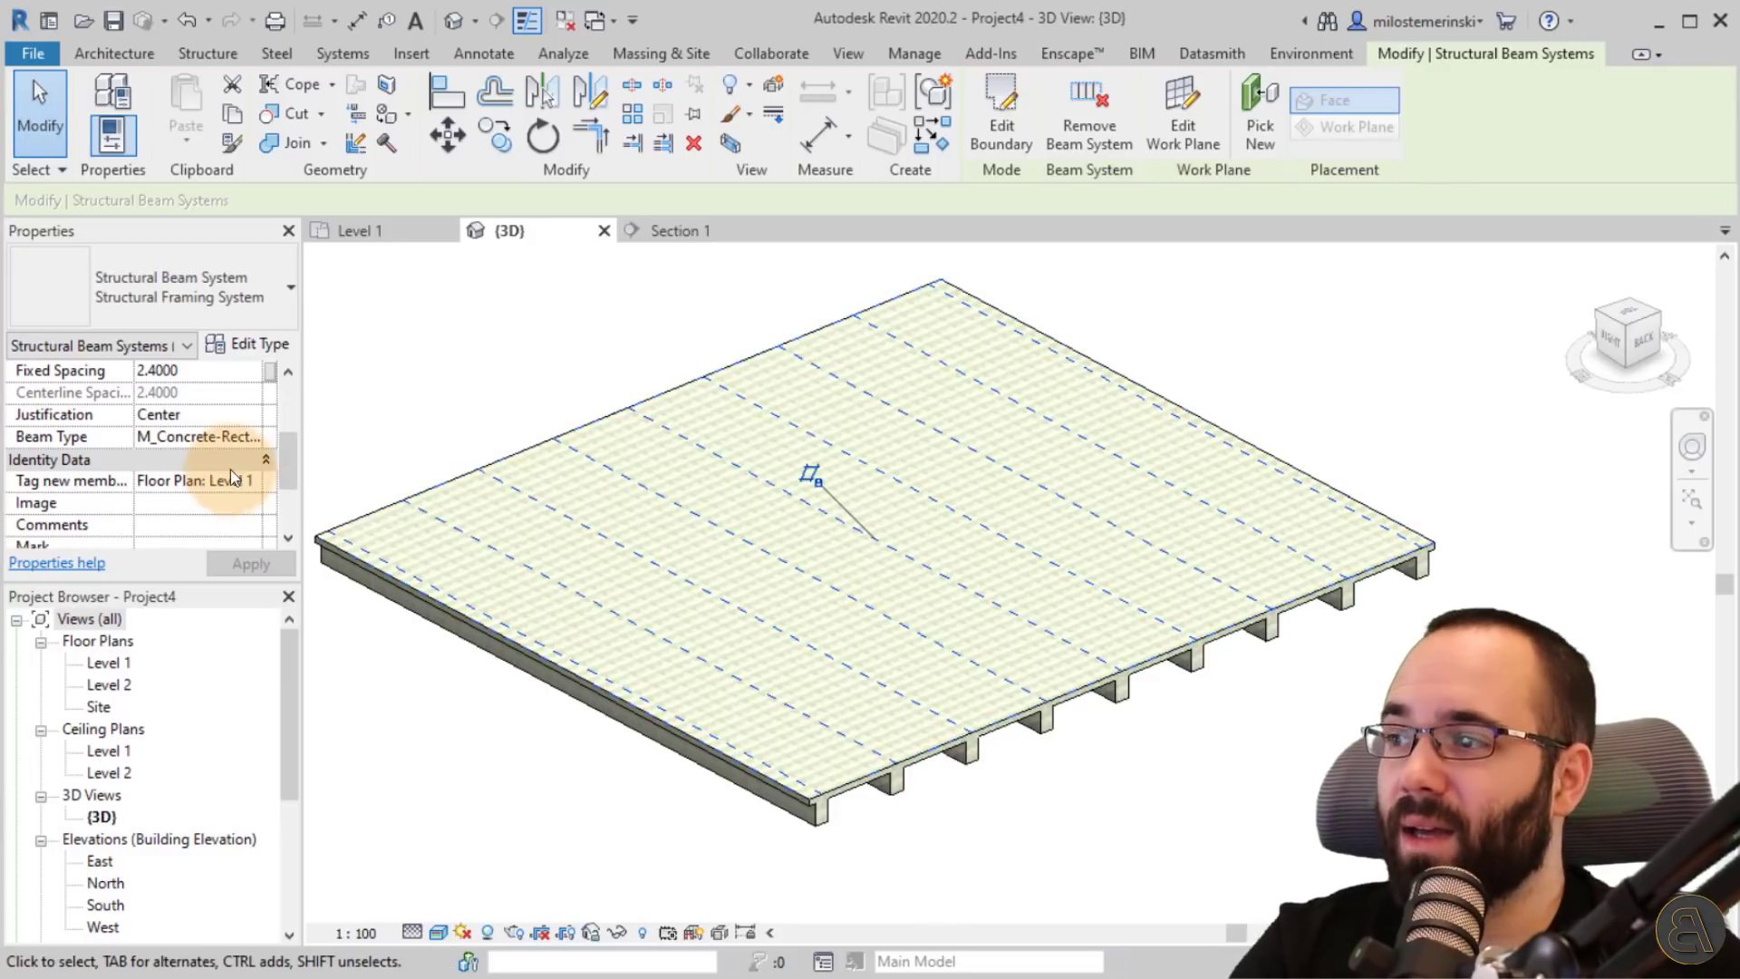
{"action": "left_click", "coordinate": [252, 442]}
{"action": "scroll", "coordinate": [268, 514], "scroll_direction": "down", "scroll_amount": 5}
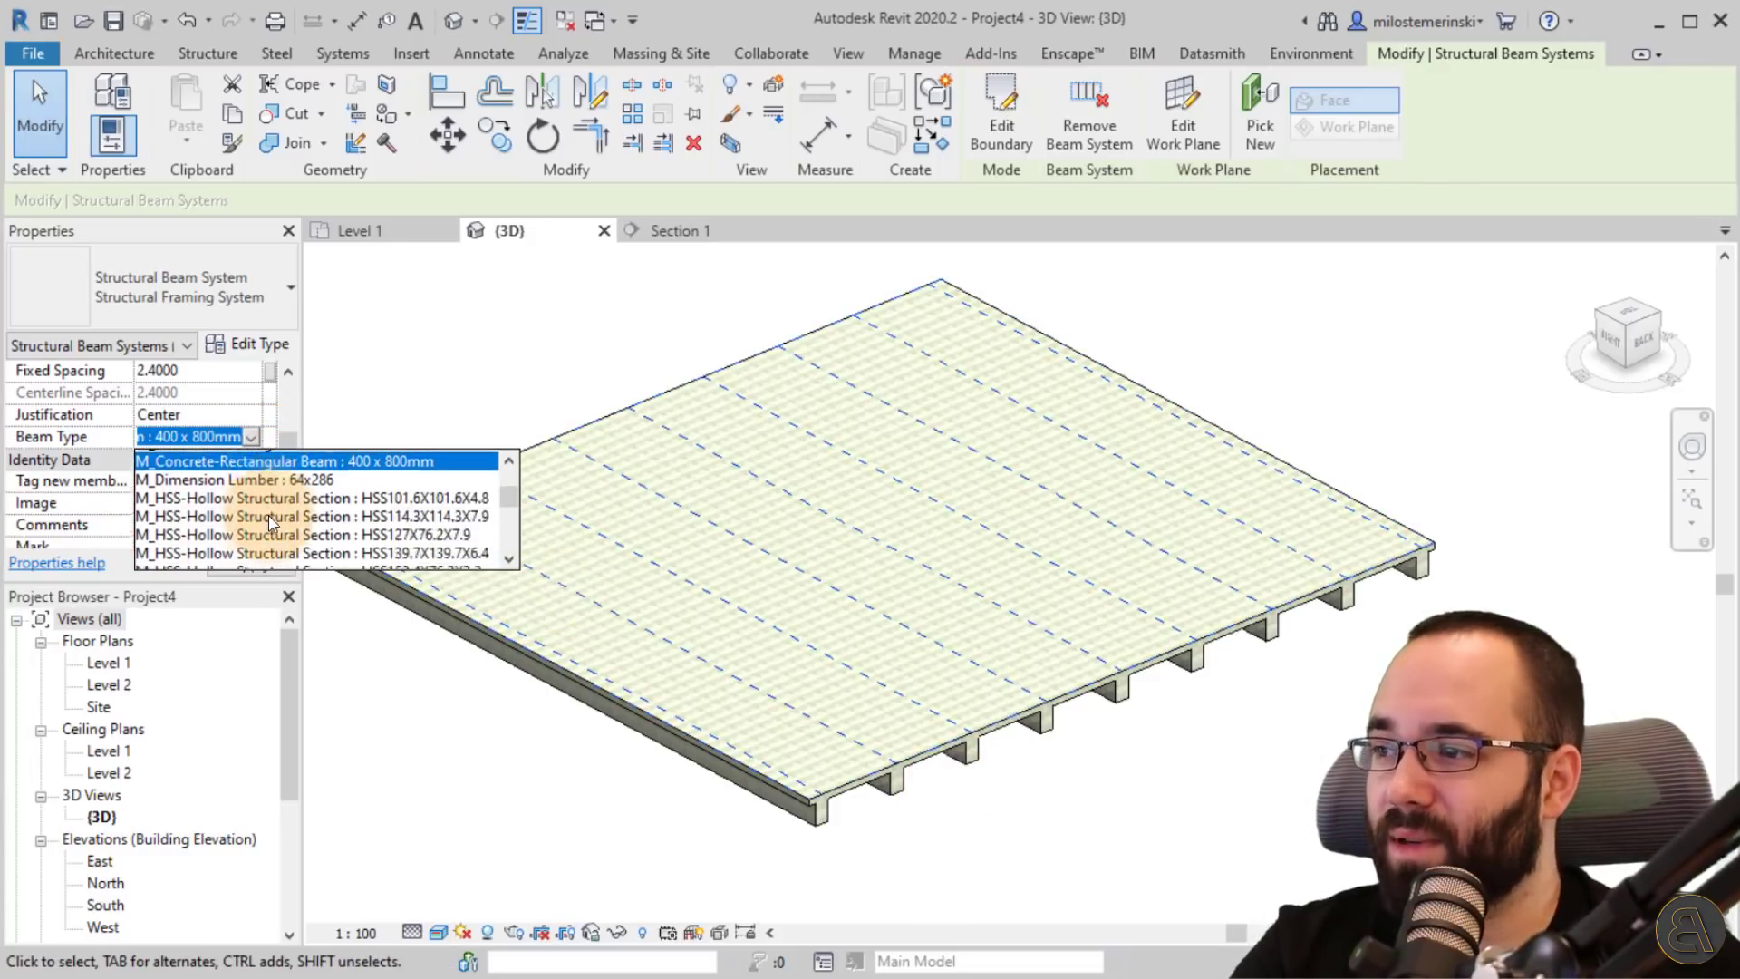
{"action": "scroll", "coordinate": [264, 516], "scroll_direction": "down", "scroll_amount": 8}
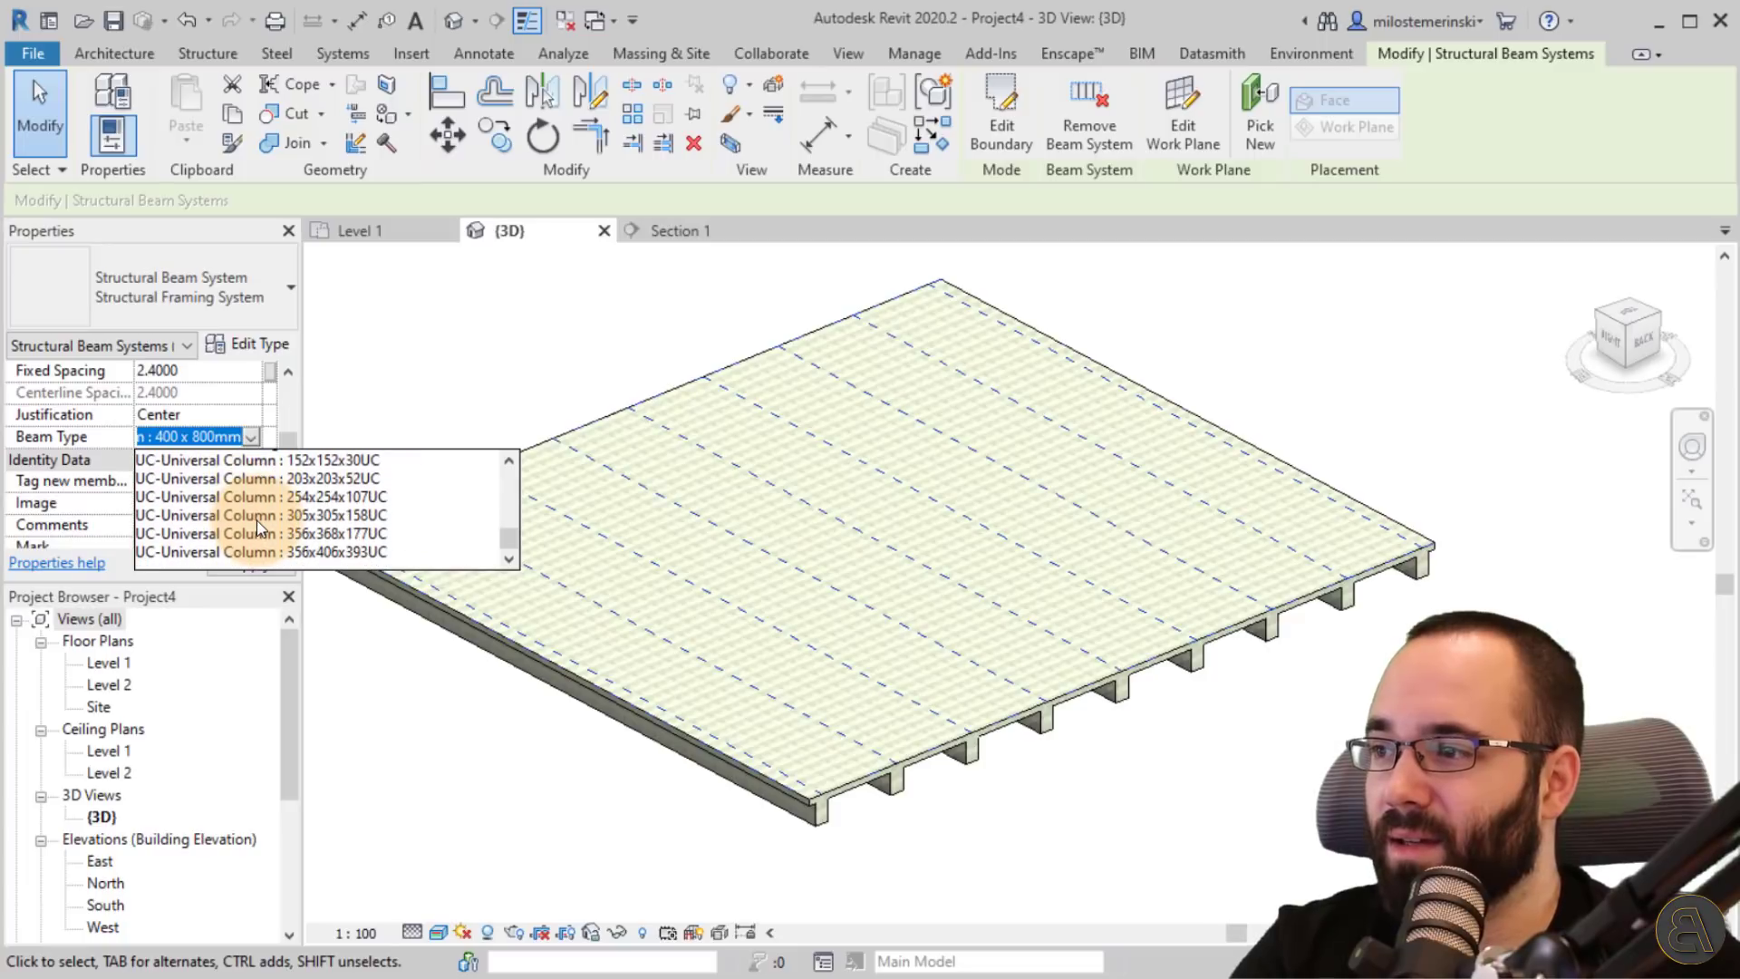
- Change the beam system's beam type to M_Dimension Lumber : 64x286
{"action": "scroll", "coordinate": [259, 526], "scroll_direction": "up", "scroll_amount": 6}
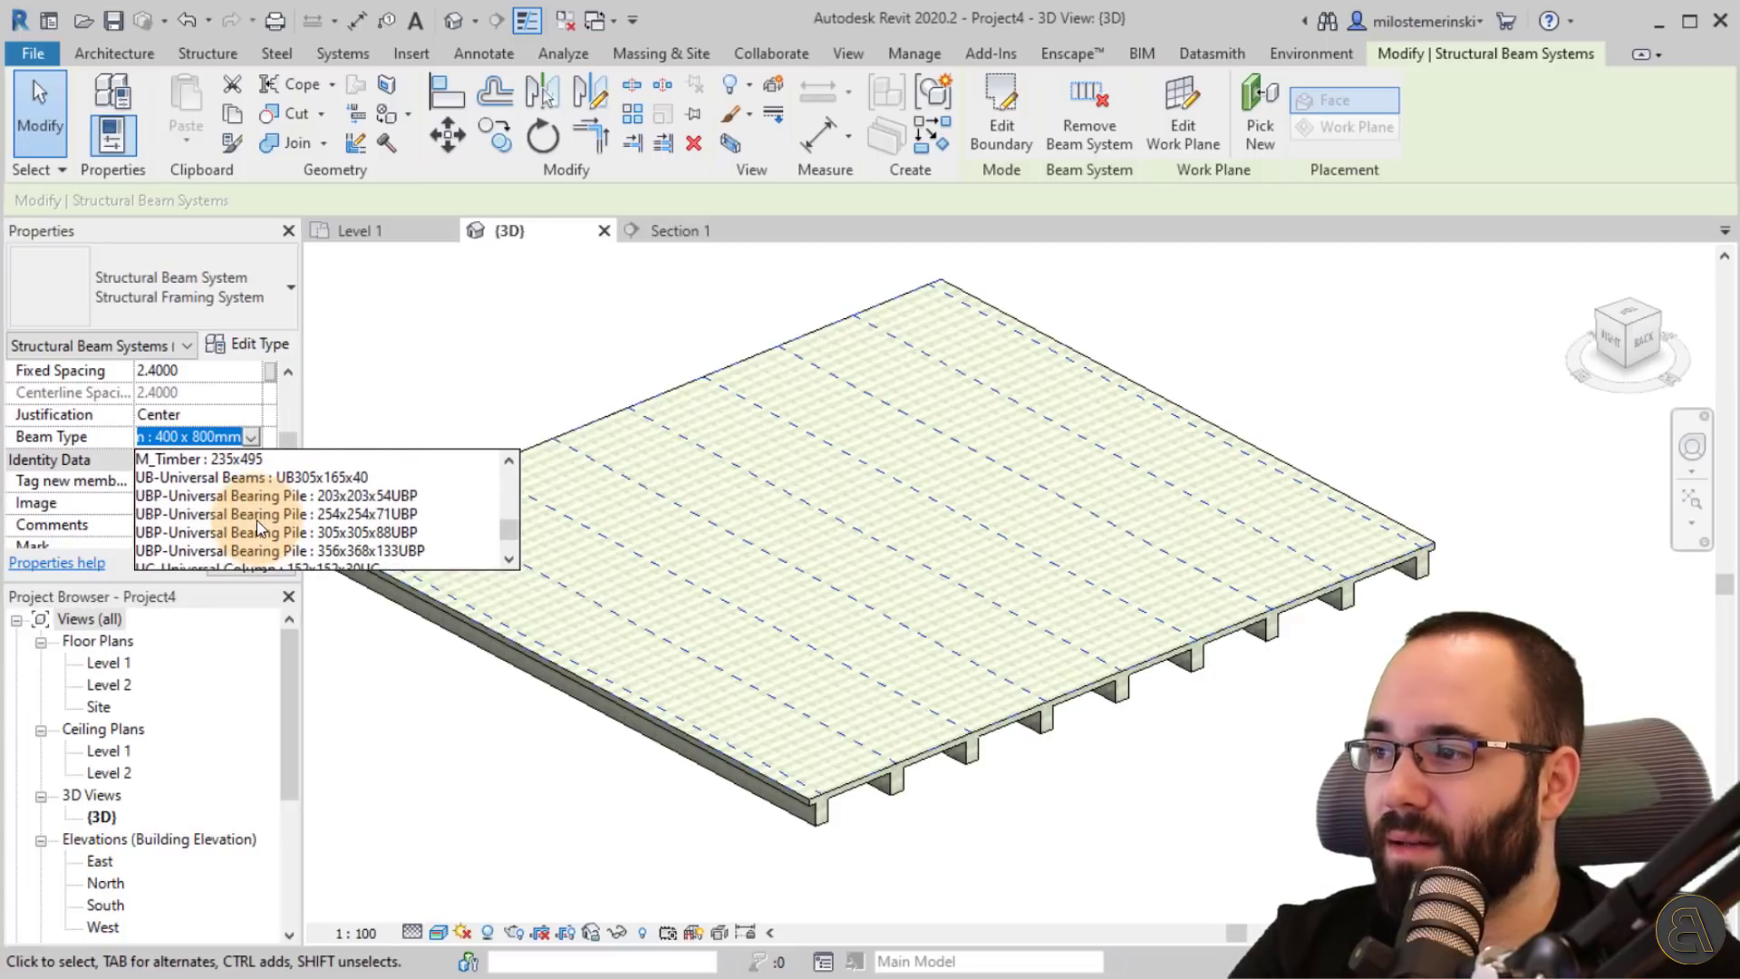
{"action": "scroll", "coordinate": [259, 525], "scroll_direction": "up", "scroll_amount": 4}
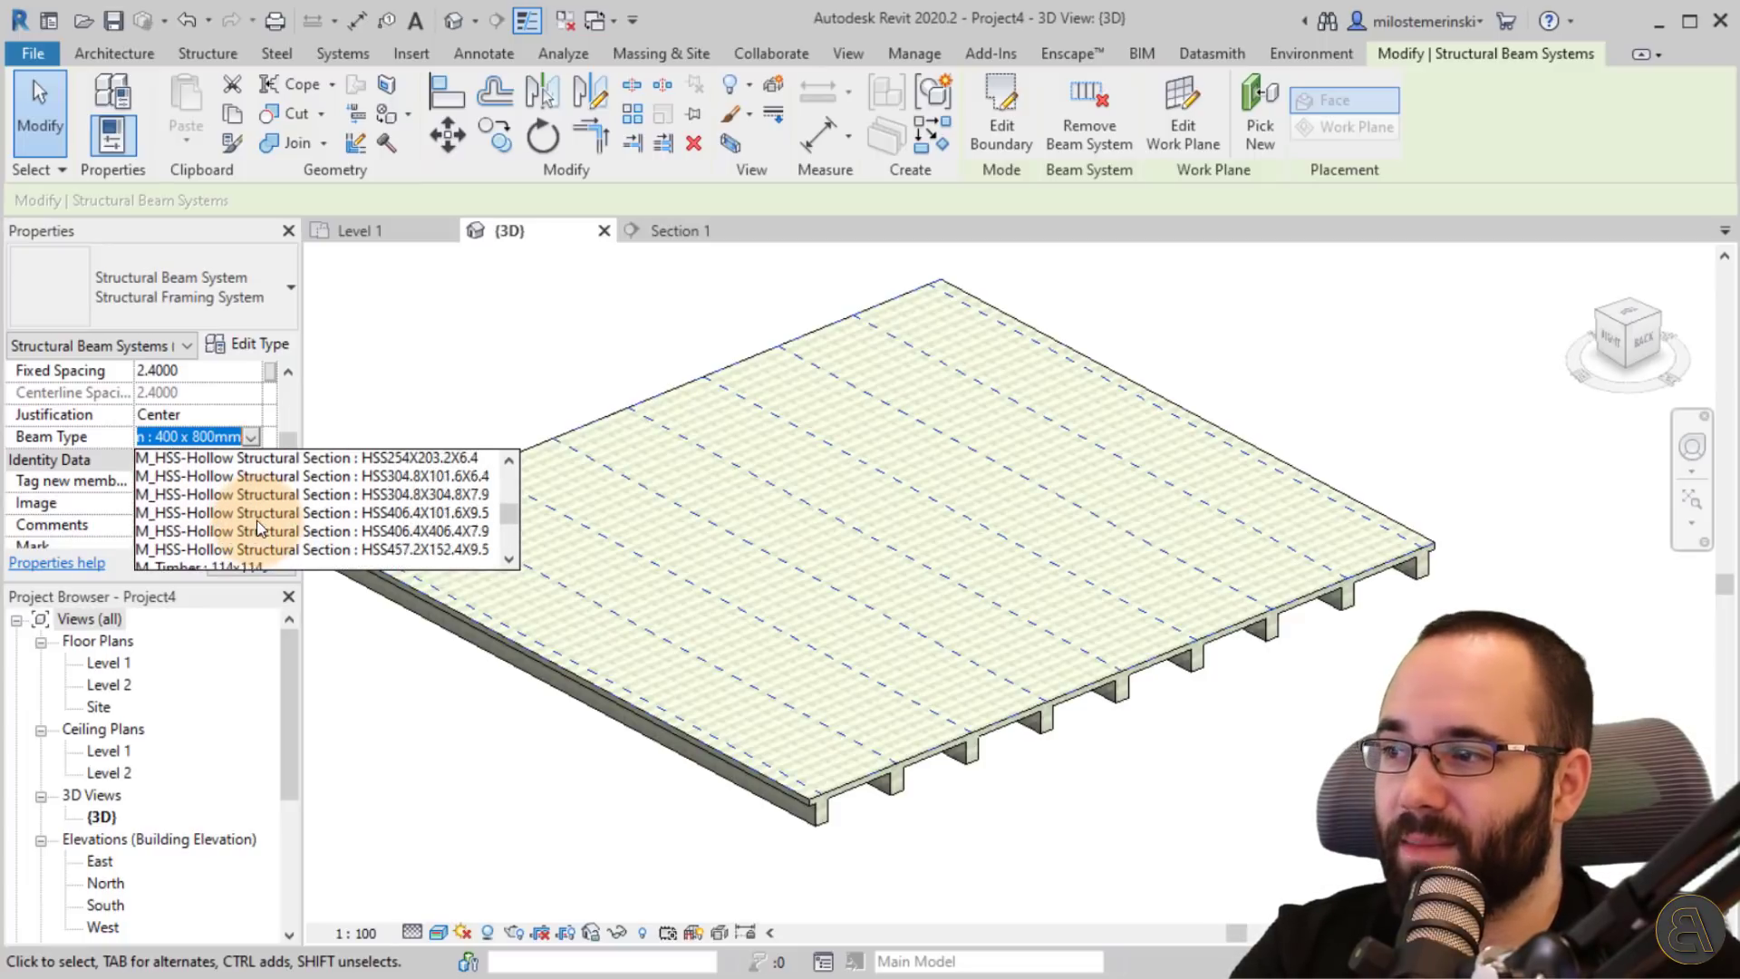
{"action": "scroll", "coordinate": [254, 518], "scroll_direction": "up", "scroll_amount": 4}
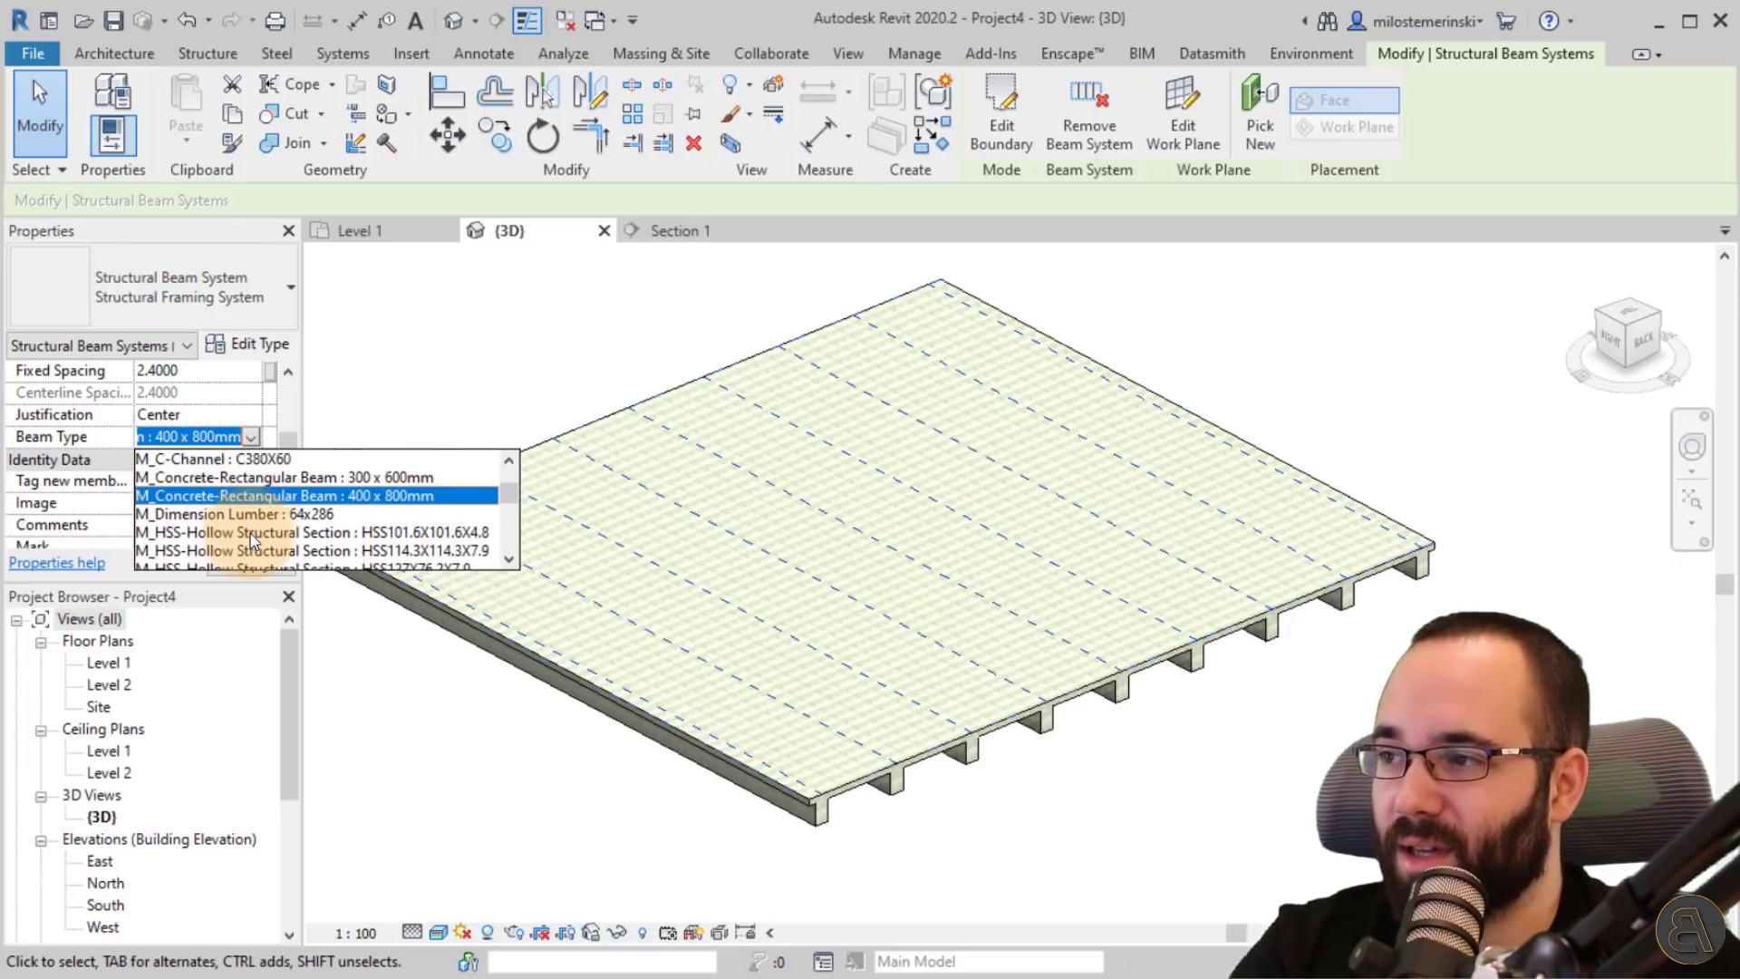
{"action": "left_click", "coordinate": [222, 497]}
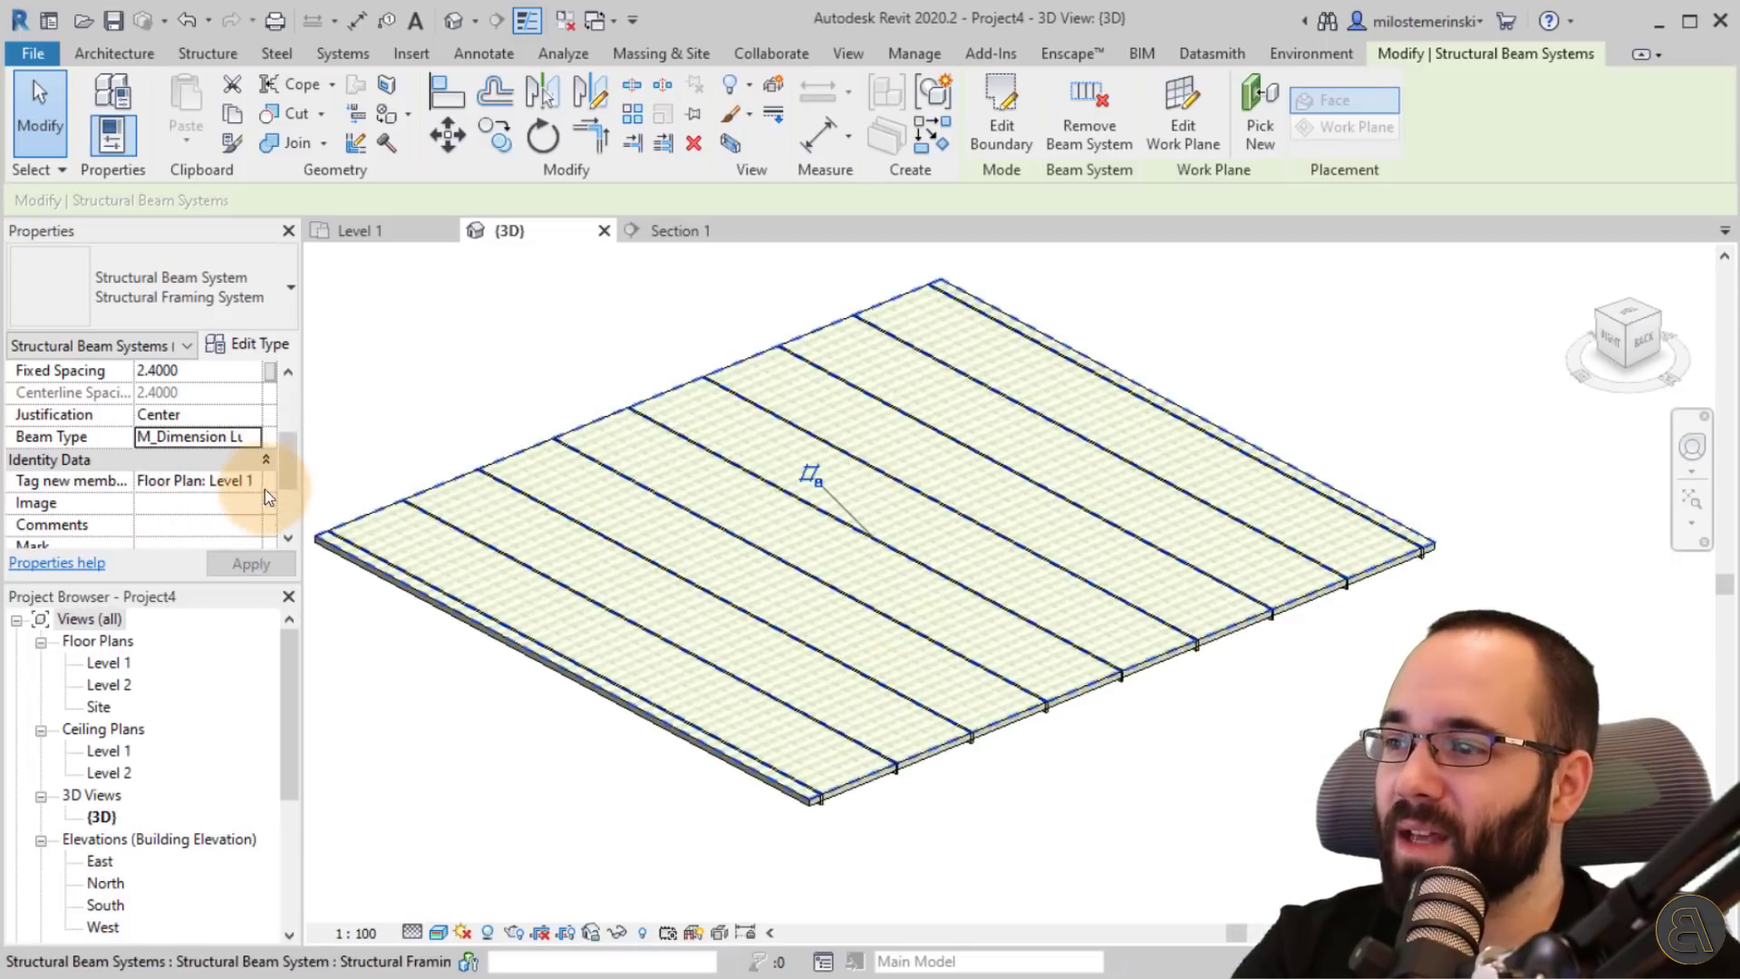
- Set the beam system's fixed spacing to 0.8
{"action": "scroll", "coordinate": [933, 795], "scroll_direction": "up", "scroll_amount": 5}
{"action": "scroll", "coordinate": [933, 794], "scroll_direction": "up", "scroll_amount": 3}
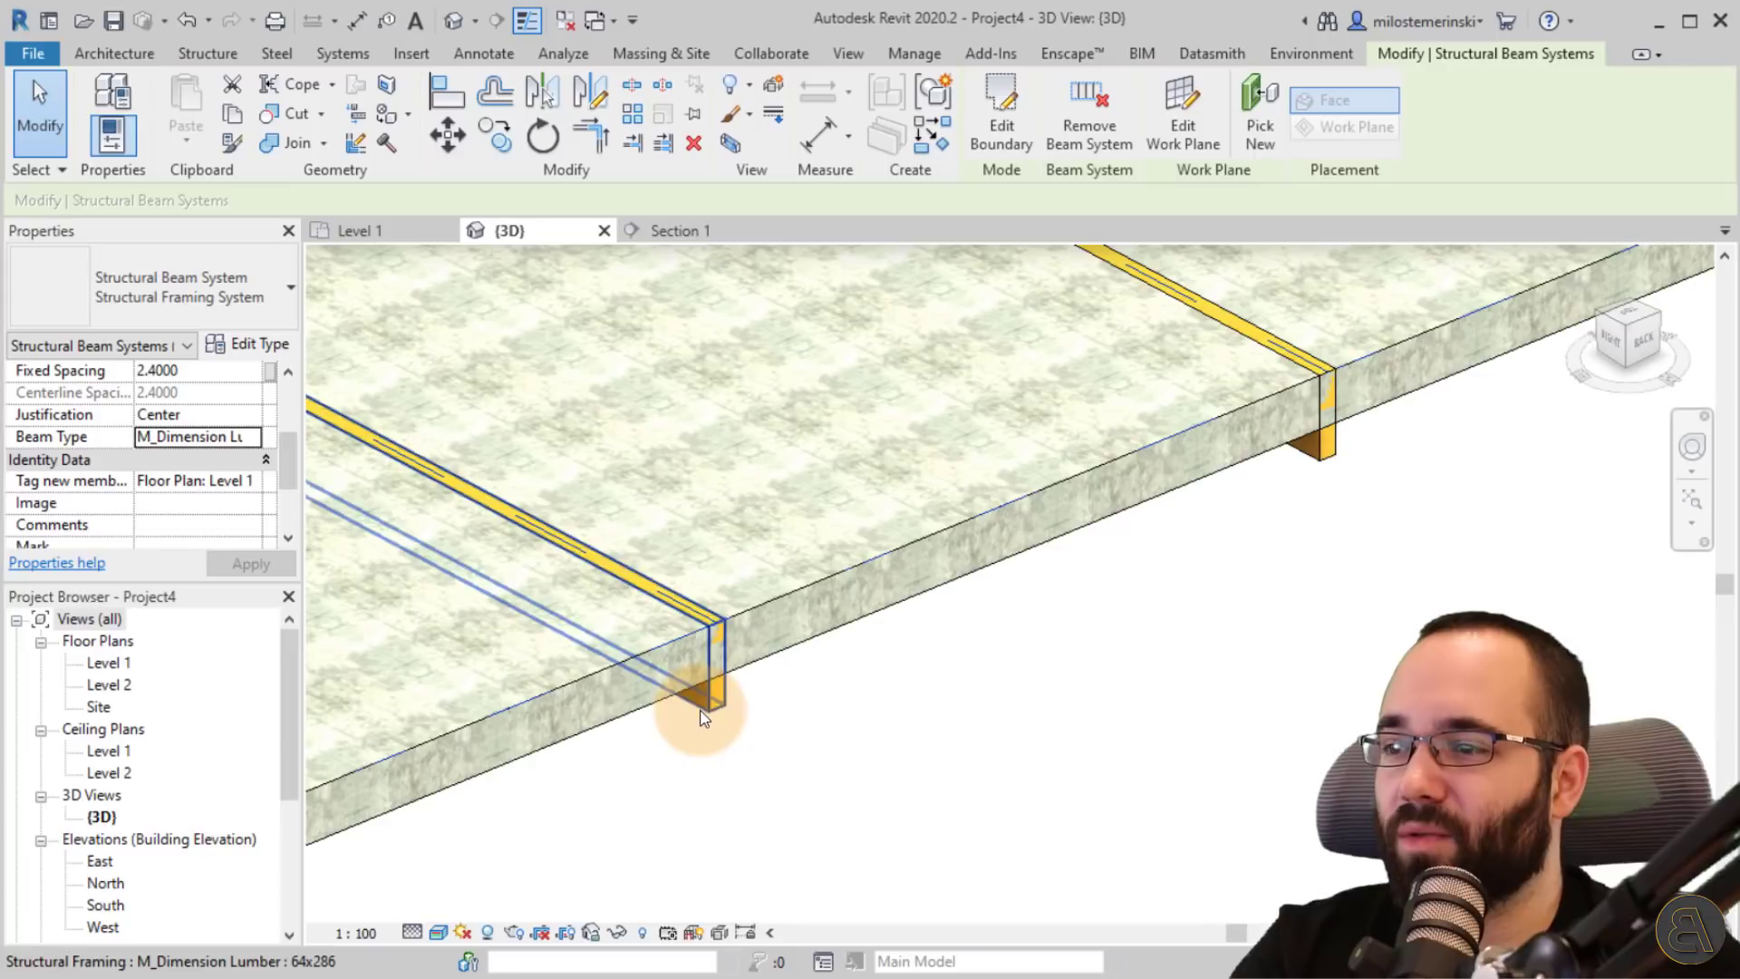
{"action": "scroll", "coordinate": [192, 442], "scroll_direction": "up", "scroll_amount": 2}
{"action": "left_click", "coordinate": [201, 480]}
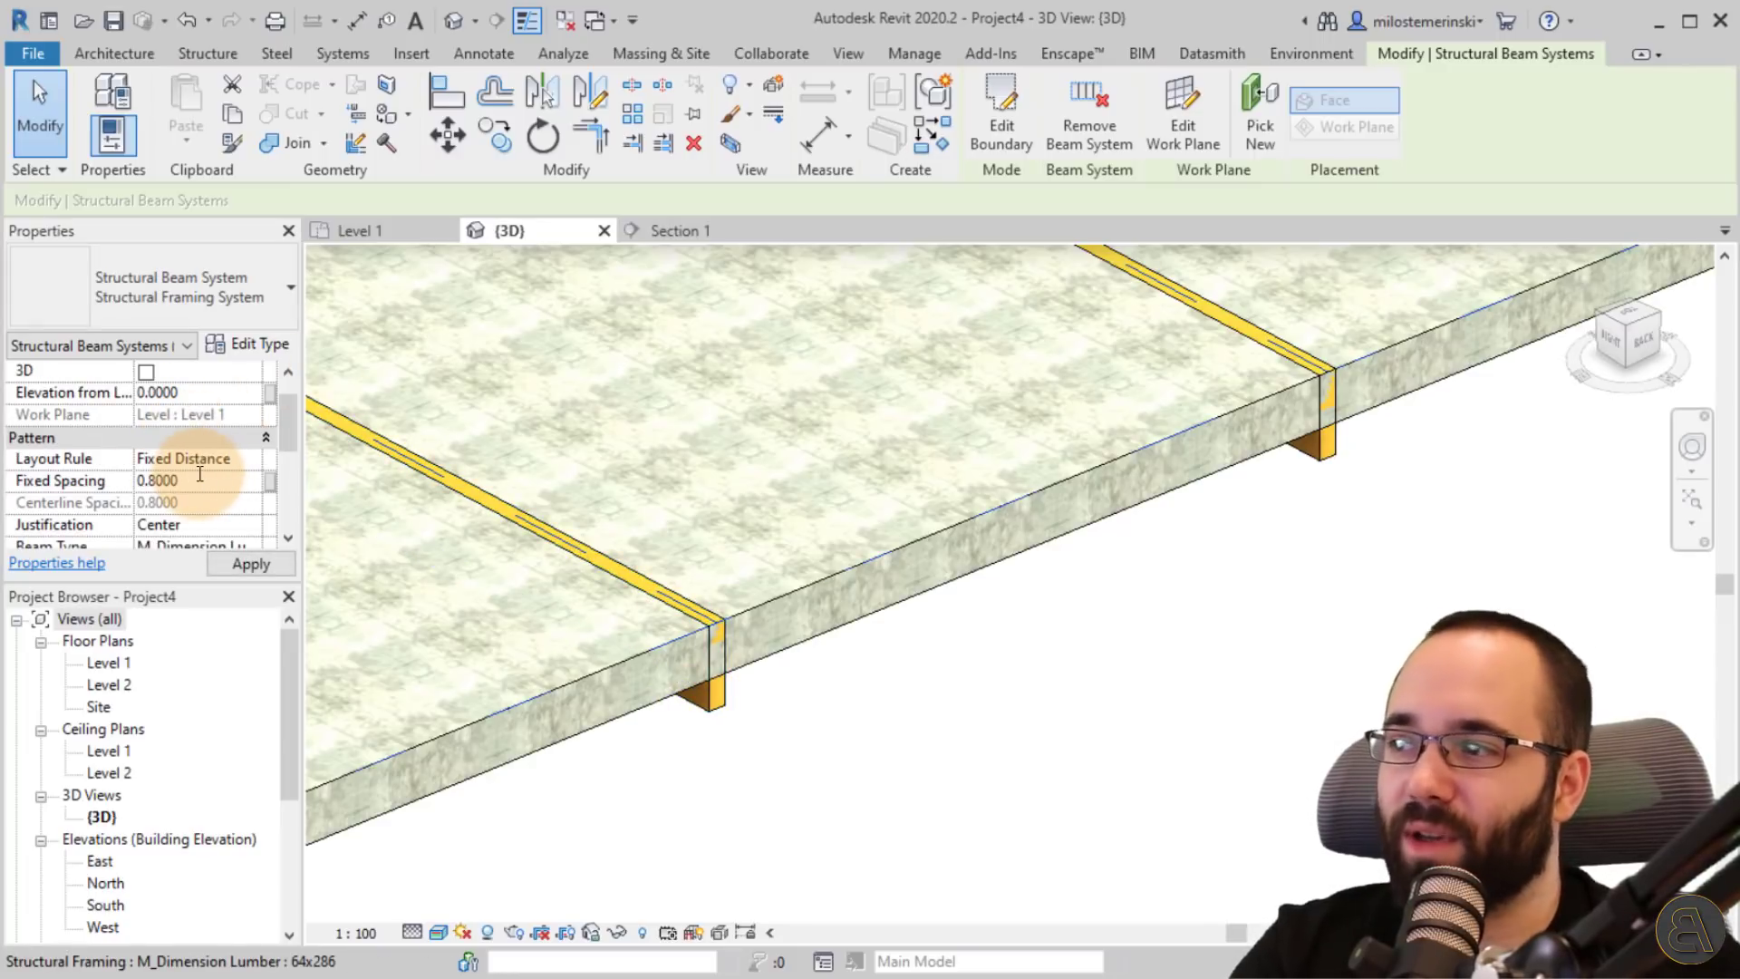
{"action": "scroll", "coordinate": [938, 590], "scroll_direction": "down", "scroll_amount": 6}
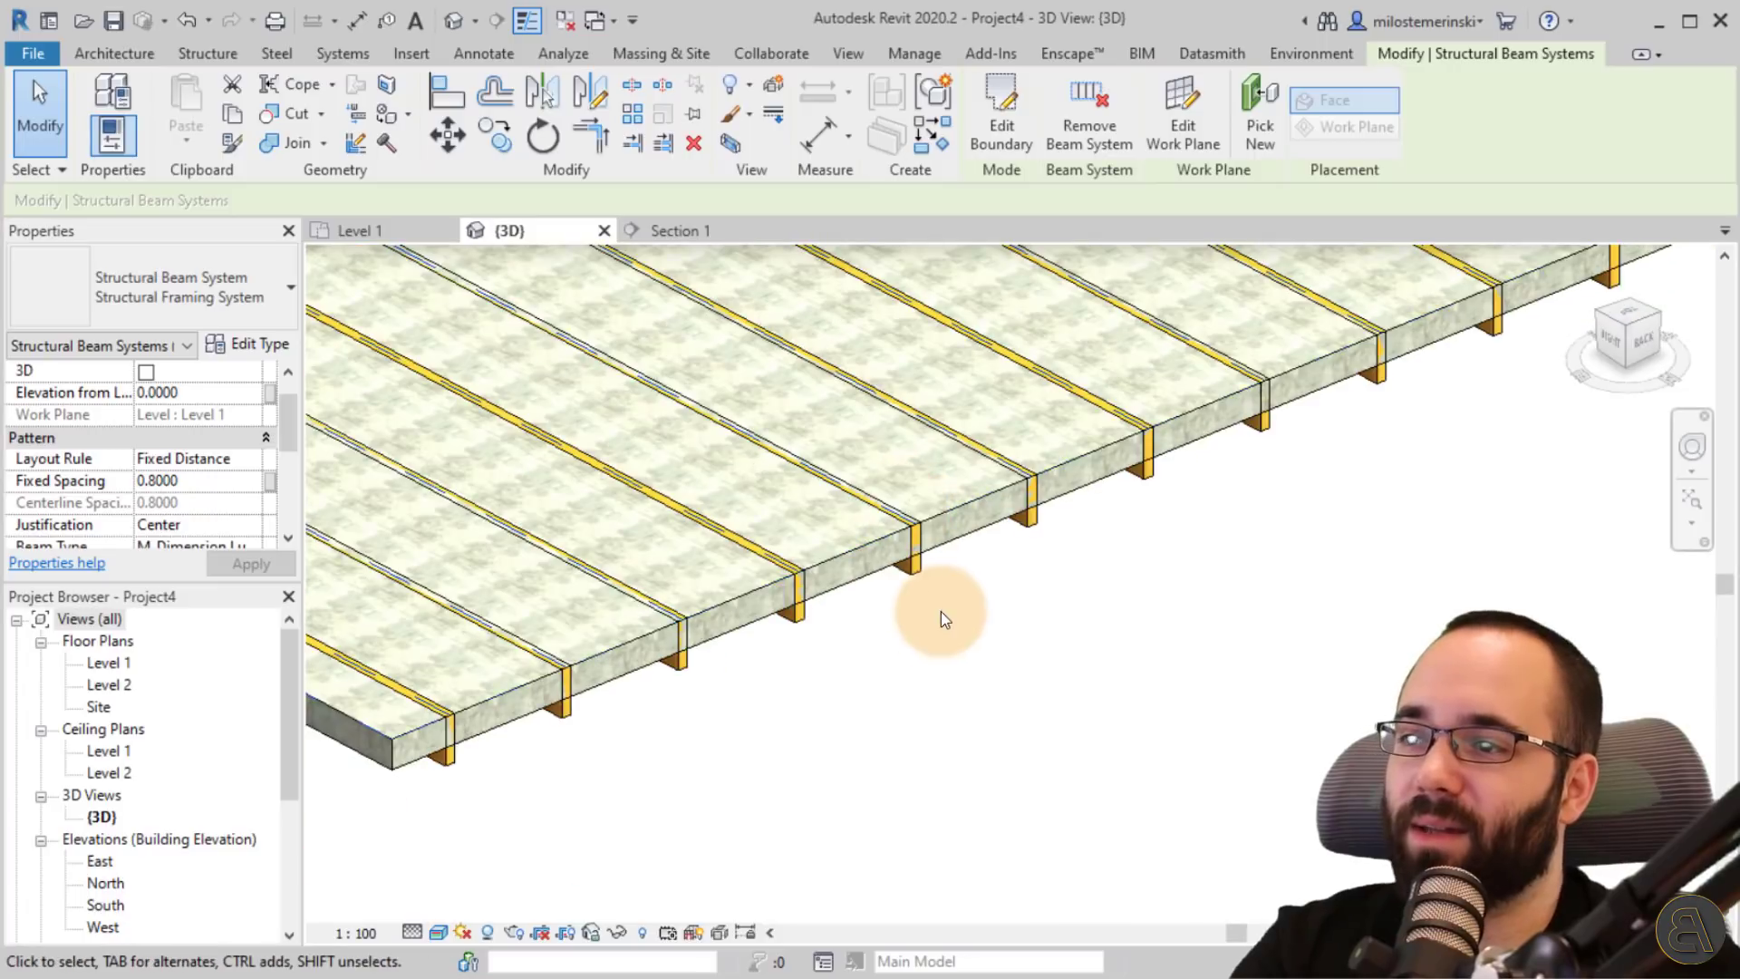
{"action": "left_click", "coordinate": [534, 709]}
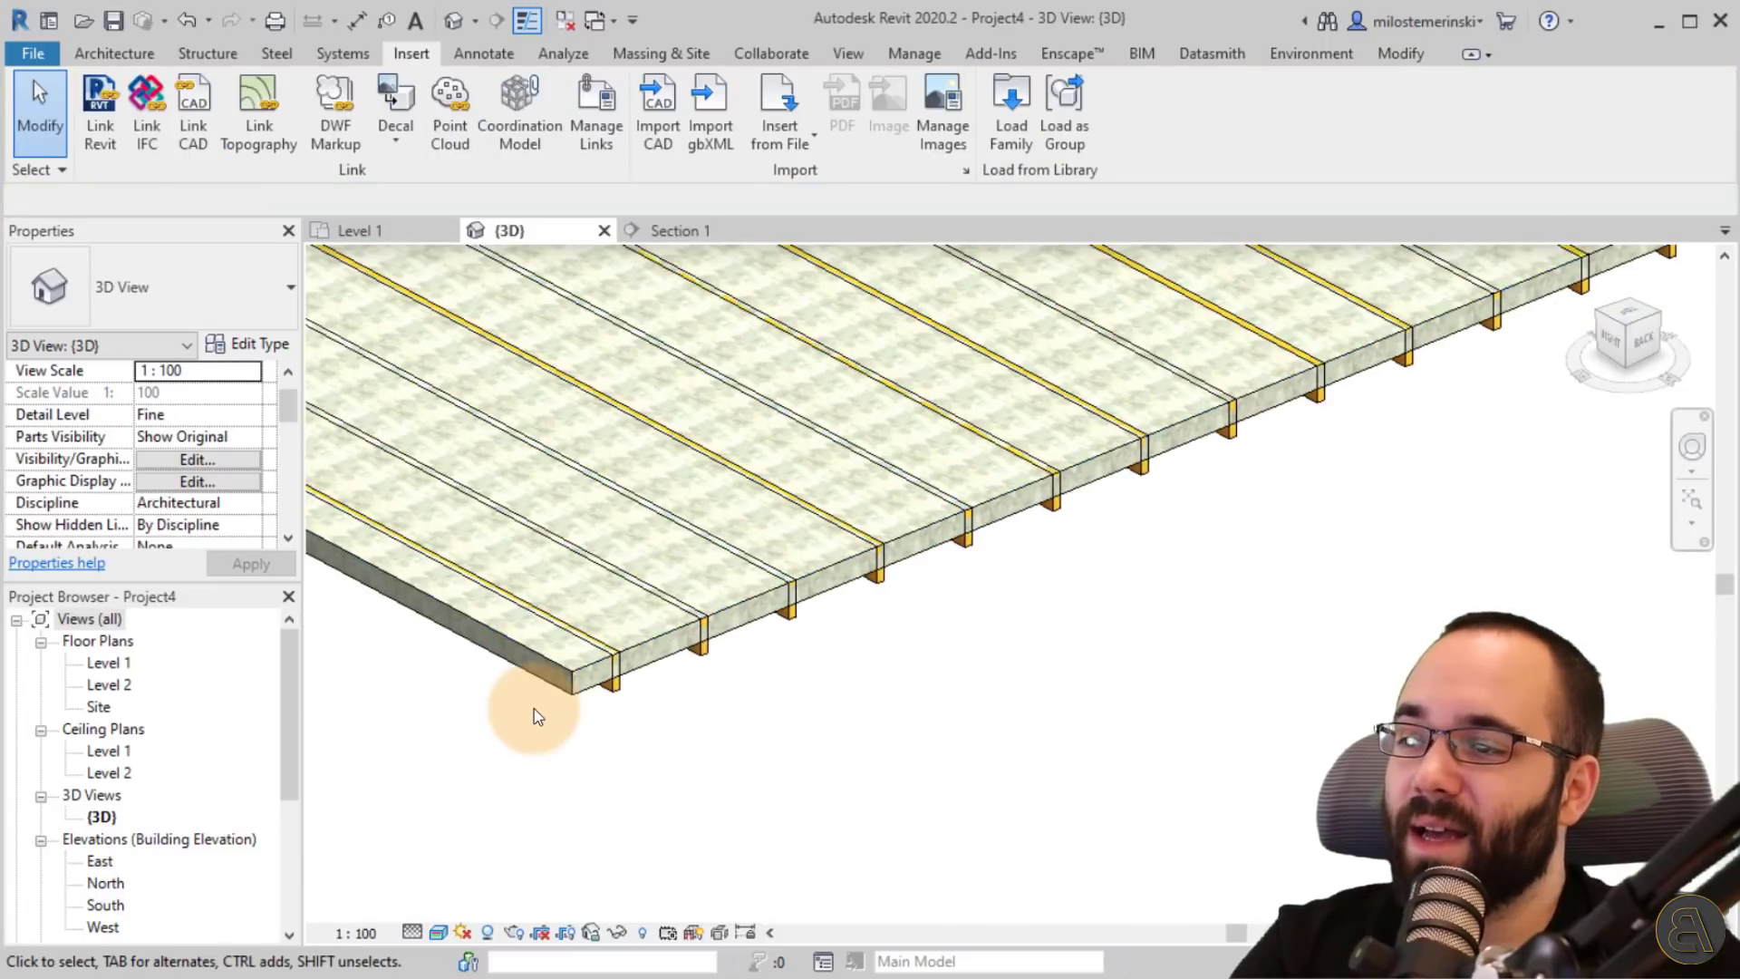
- Change the structure layer's material in the Generic 150mm floor type to Cherry, found by searching the materials for "wood"
{"action": "left_click", "coordinate": [585, 691]}
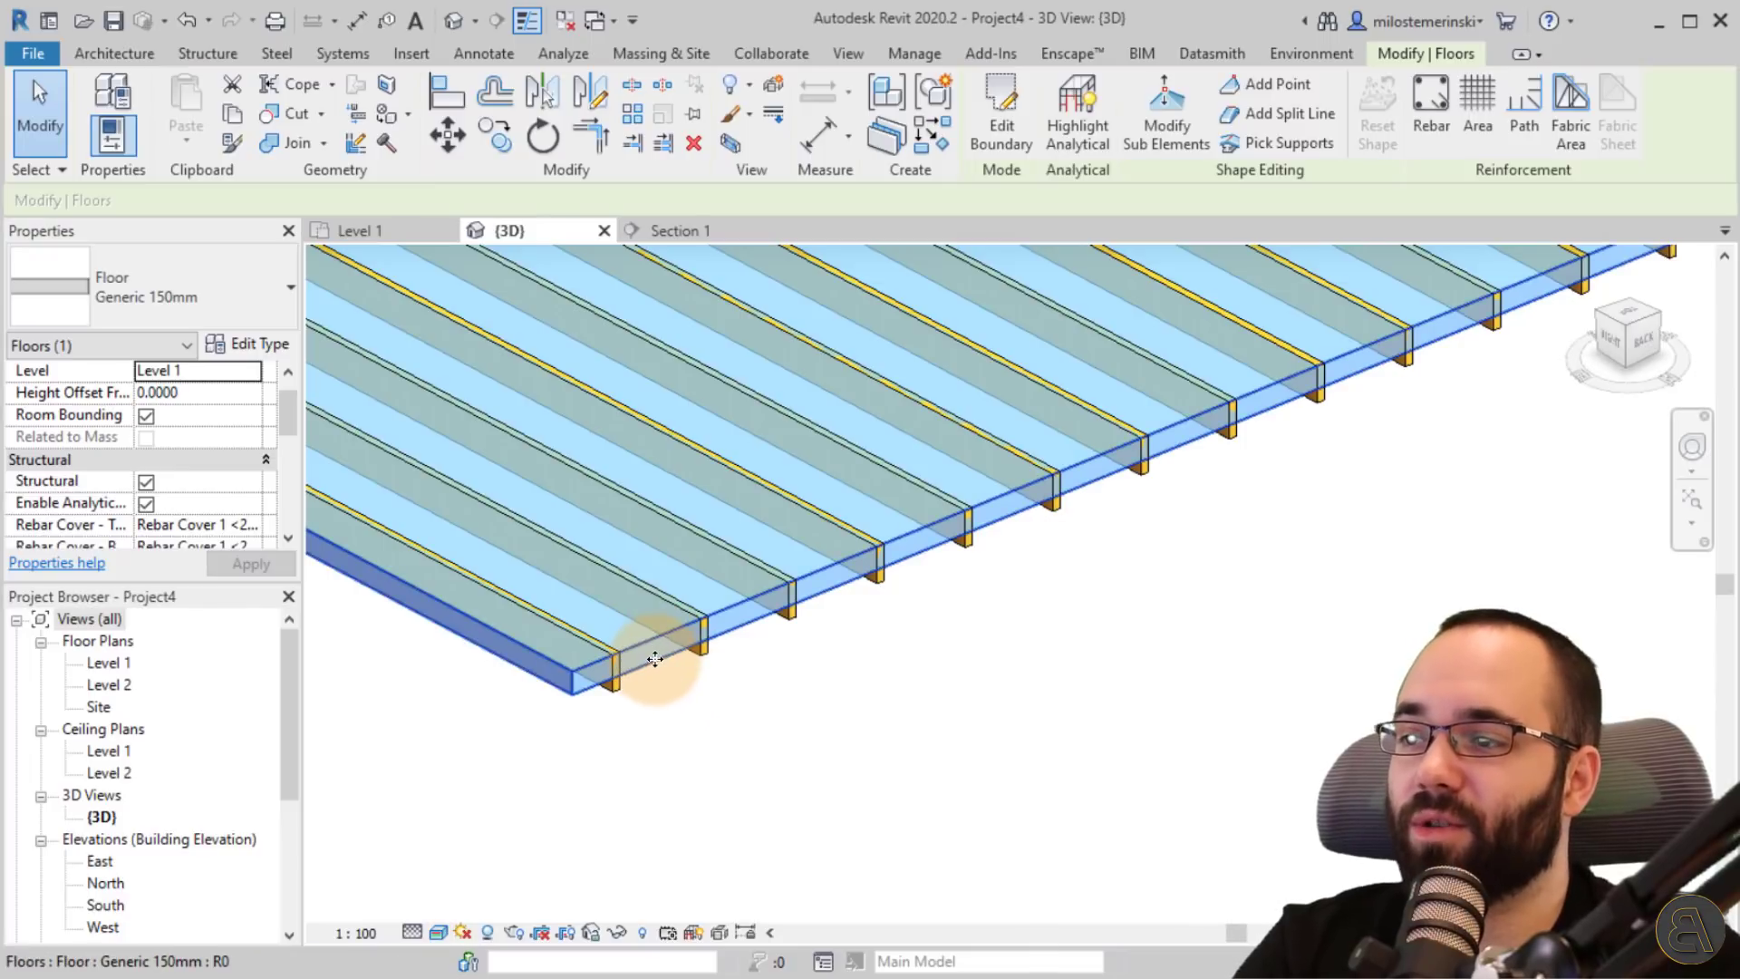
{"action": "left_click", "coordinate": [252, 343]}
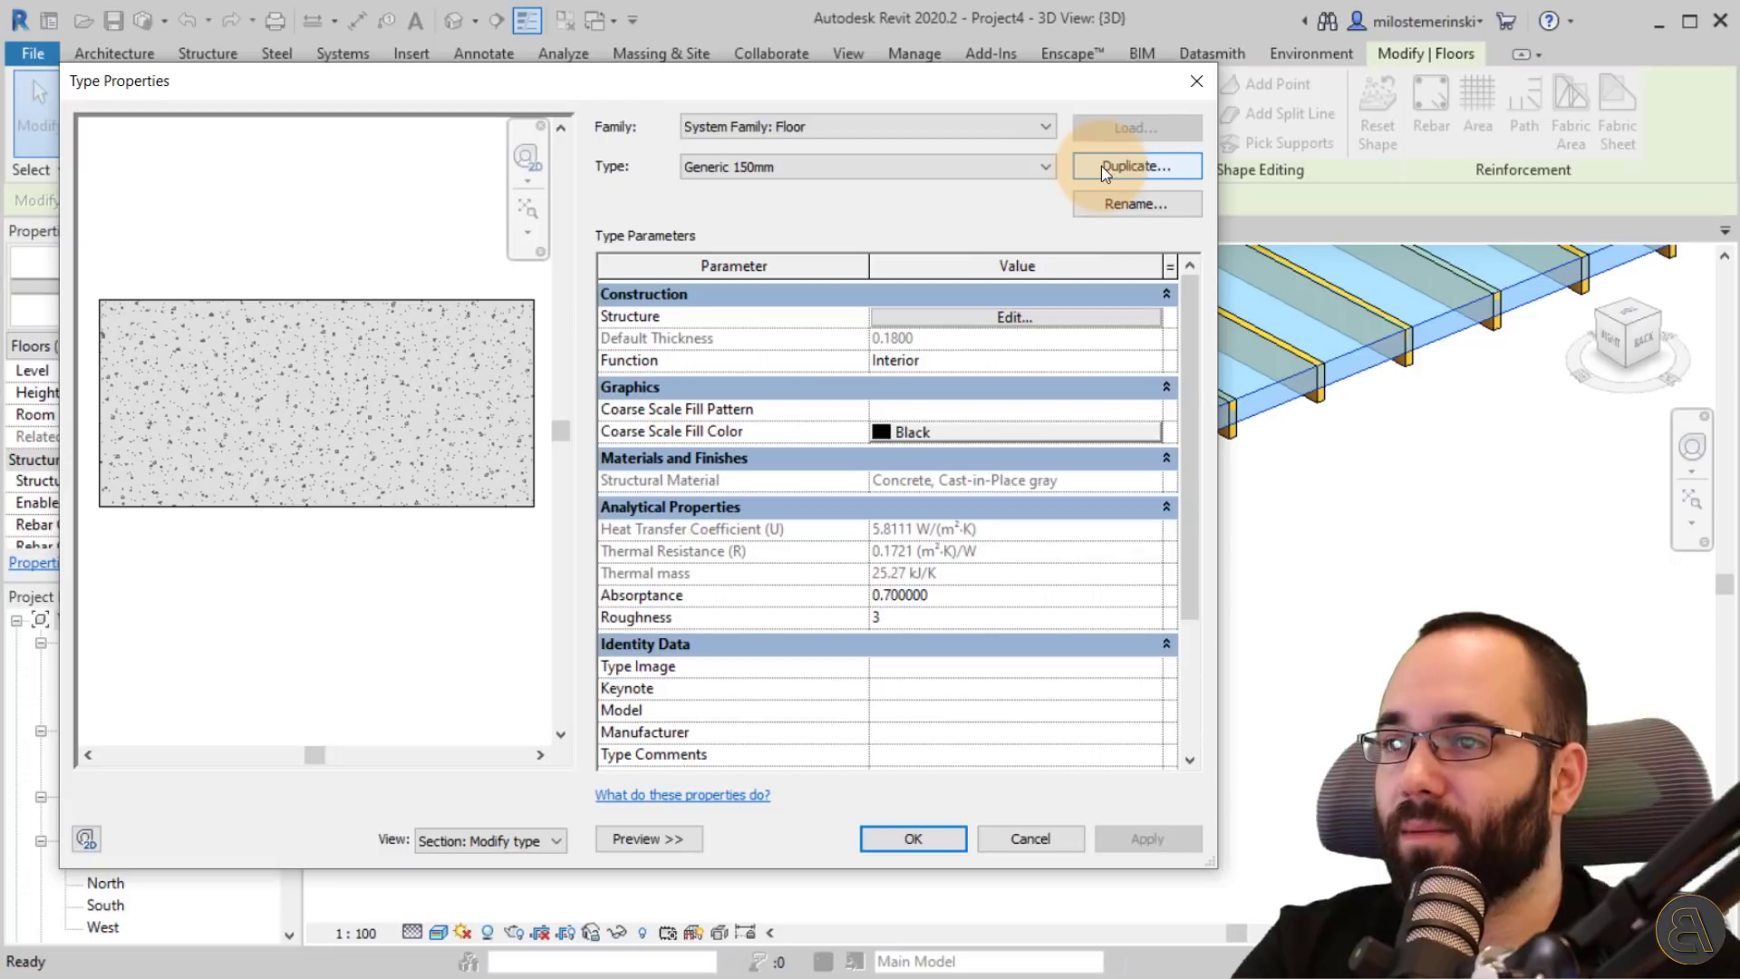
{"action": "left_click", "coordinate": [928, 315]}
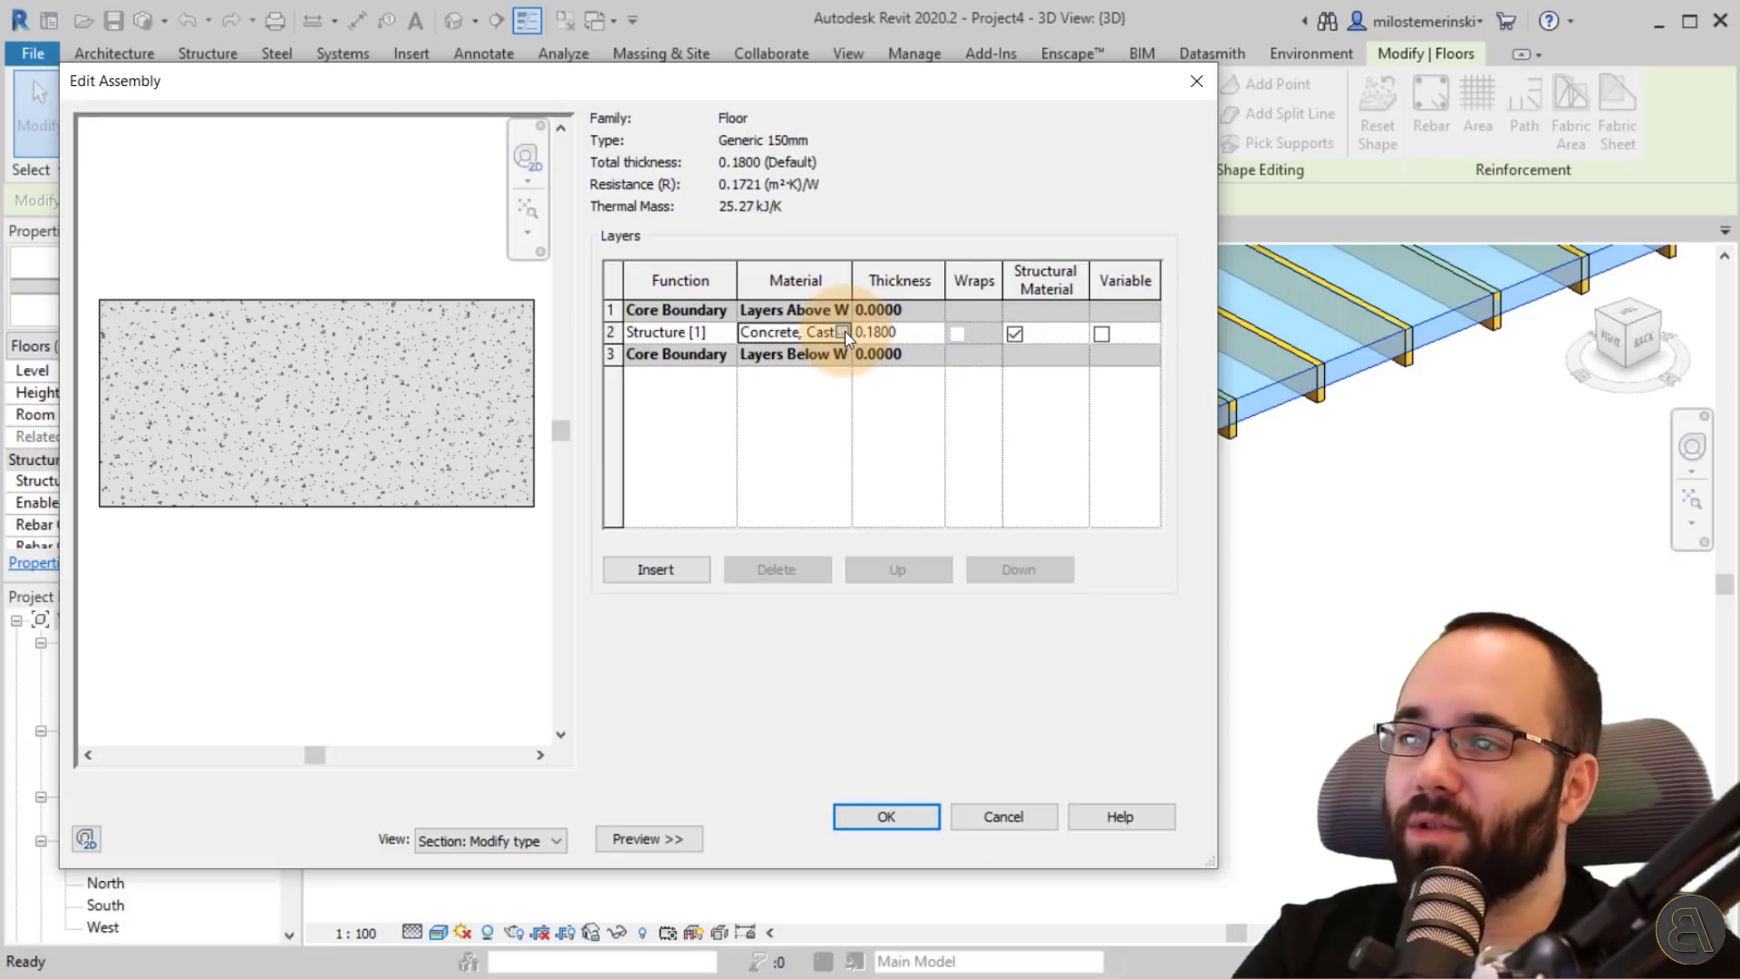
{"action": "left_click", "coordinate": [843, 331]}
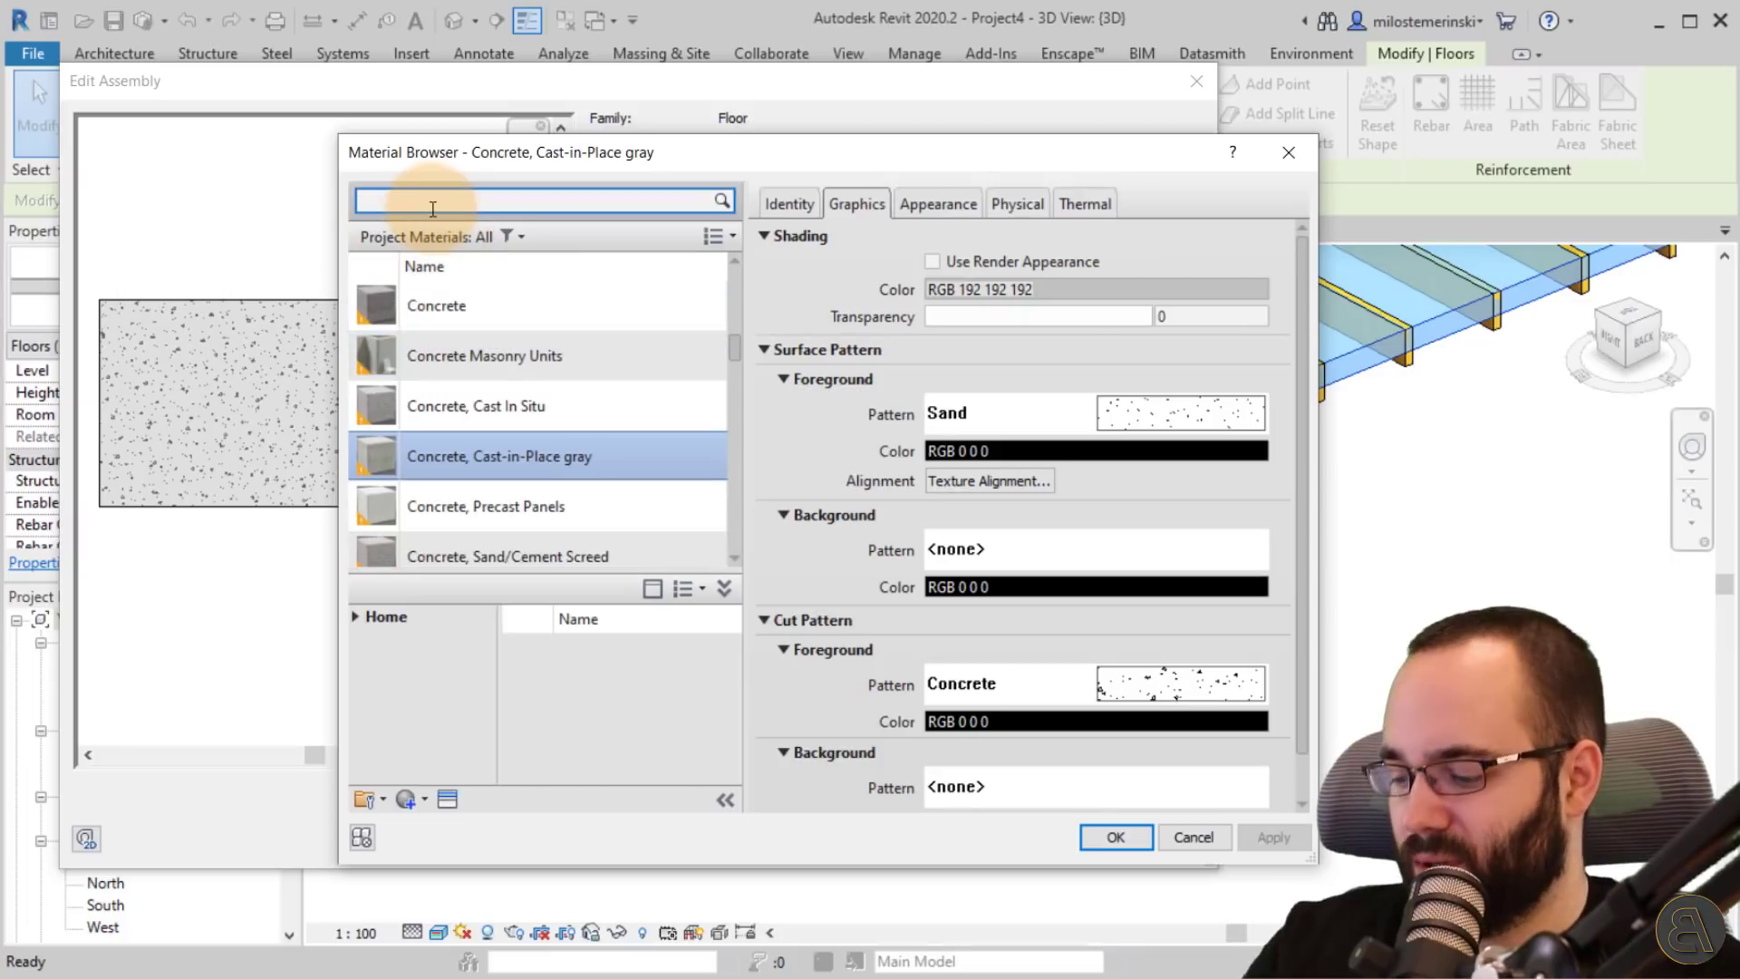
{"action": "type", "text": "wood"}
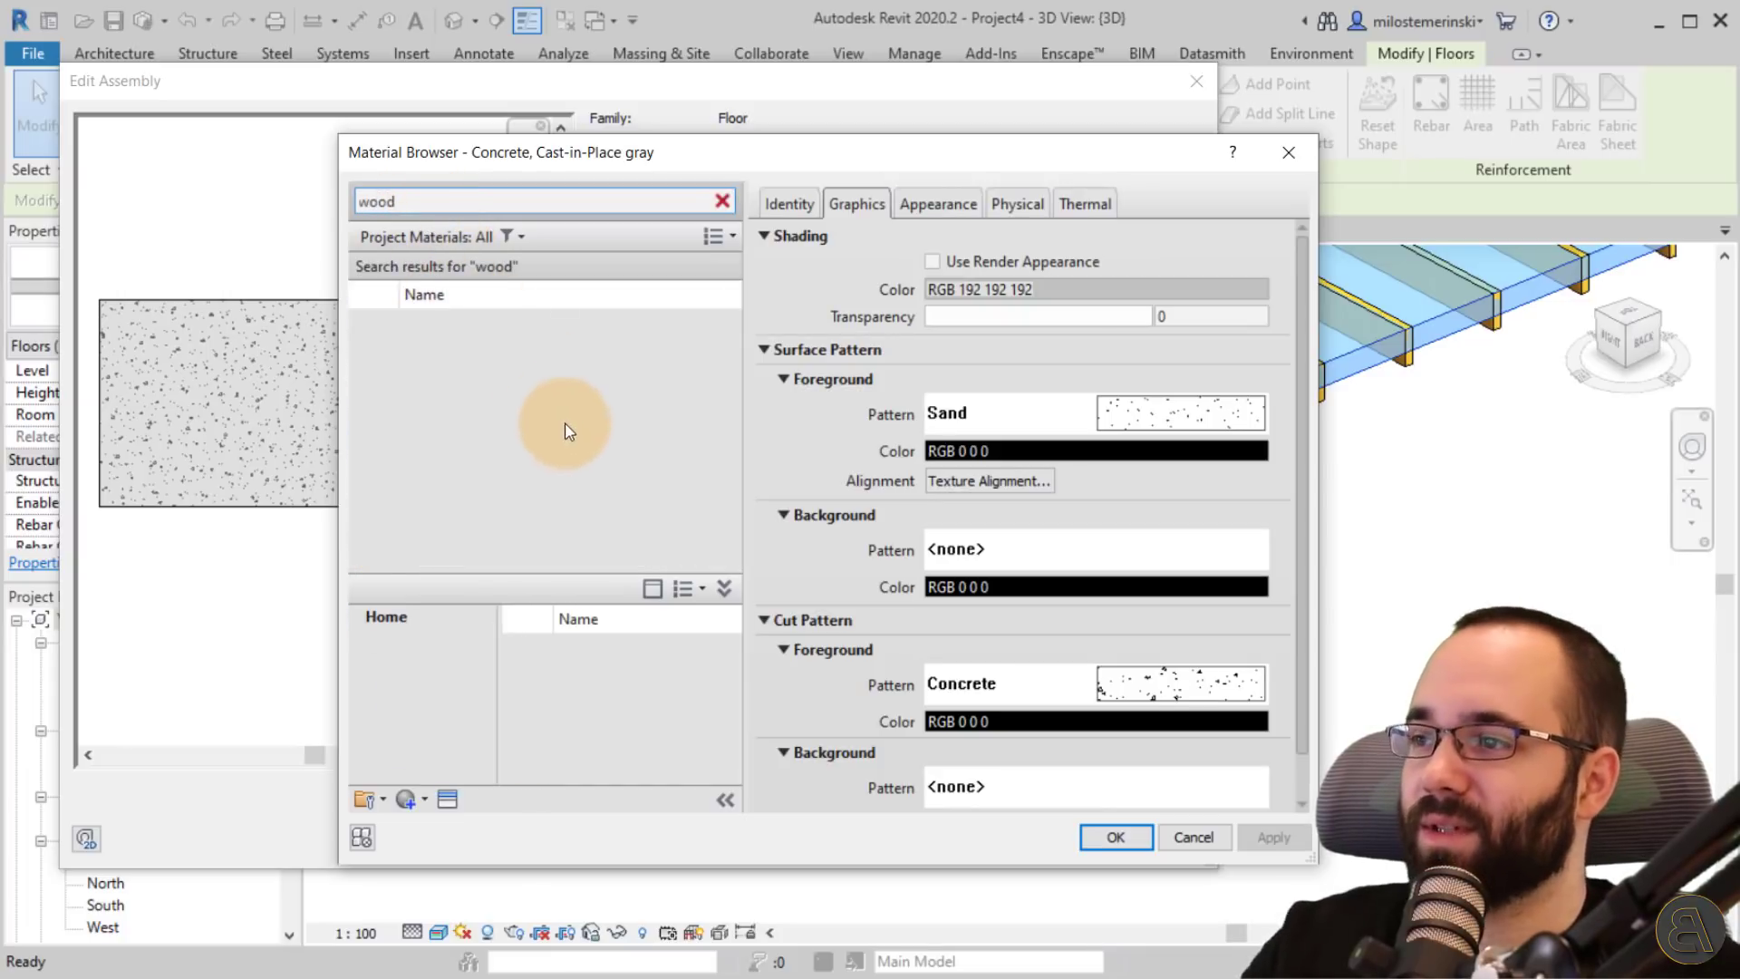
{"action": "double_click", "coordinate": [476, 389]}
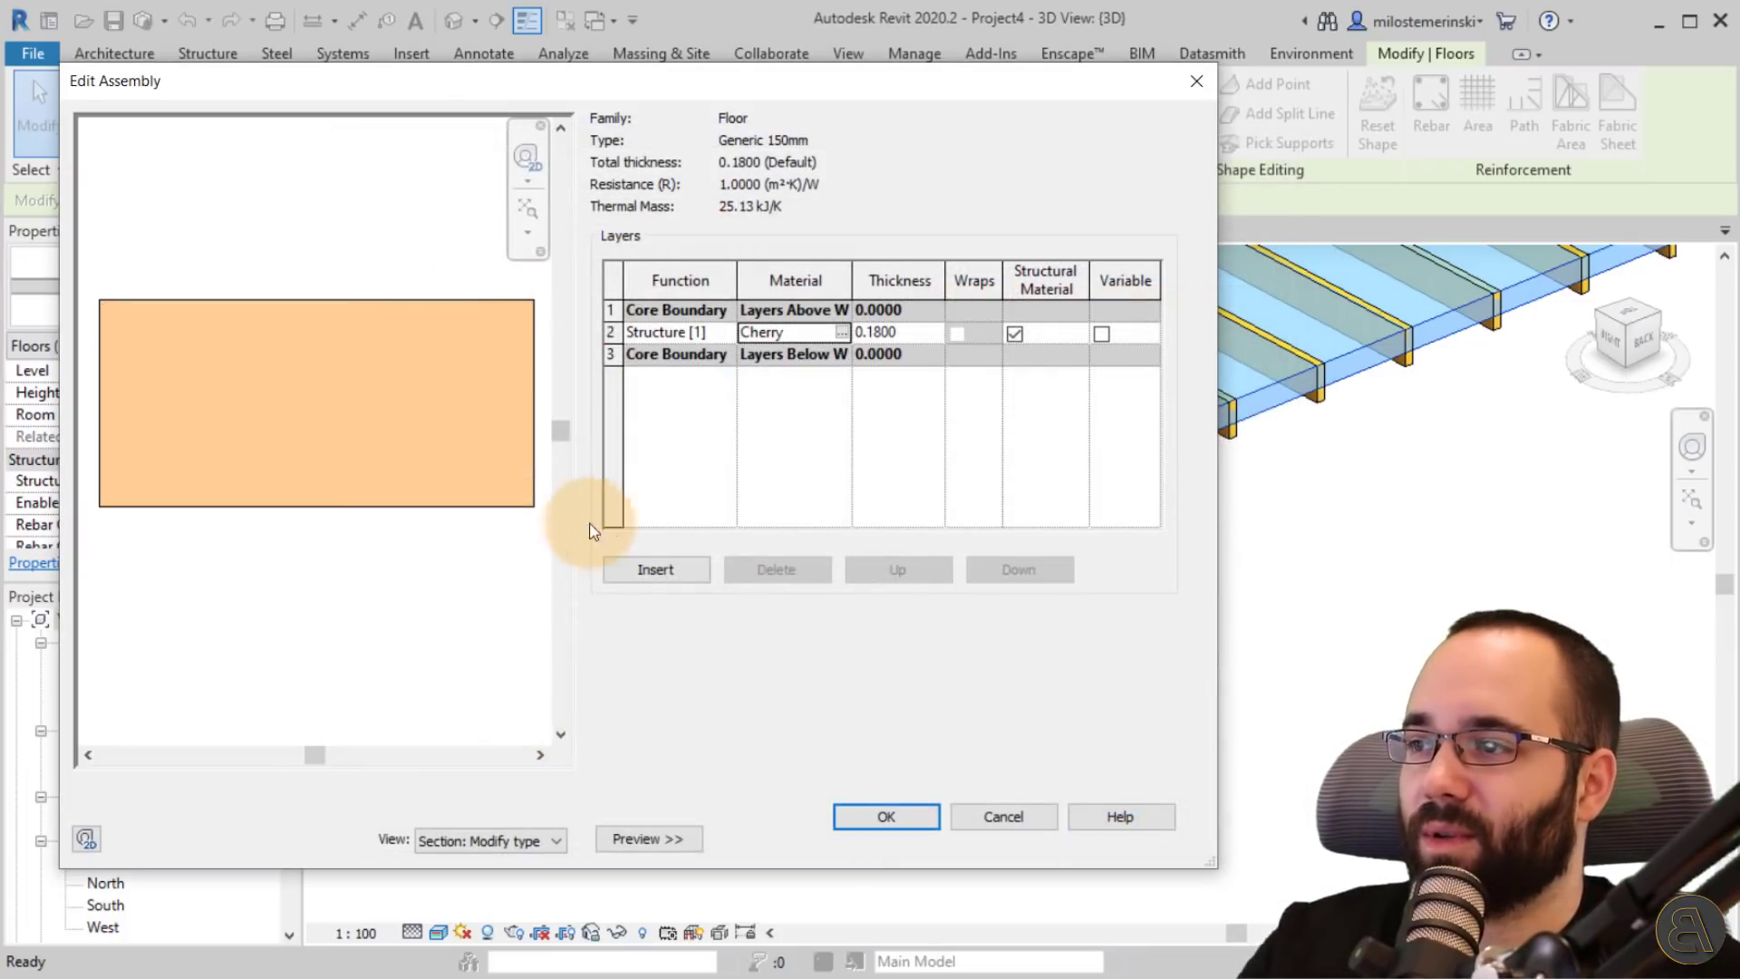
- Set the thickness of the floor type's structure layer to 0.06 and accept the type changes
{"action": "left_click", "coordinate": [910, 341]}
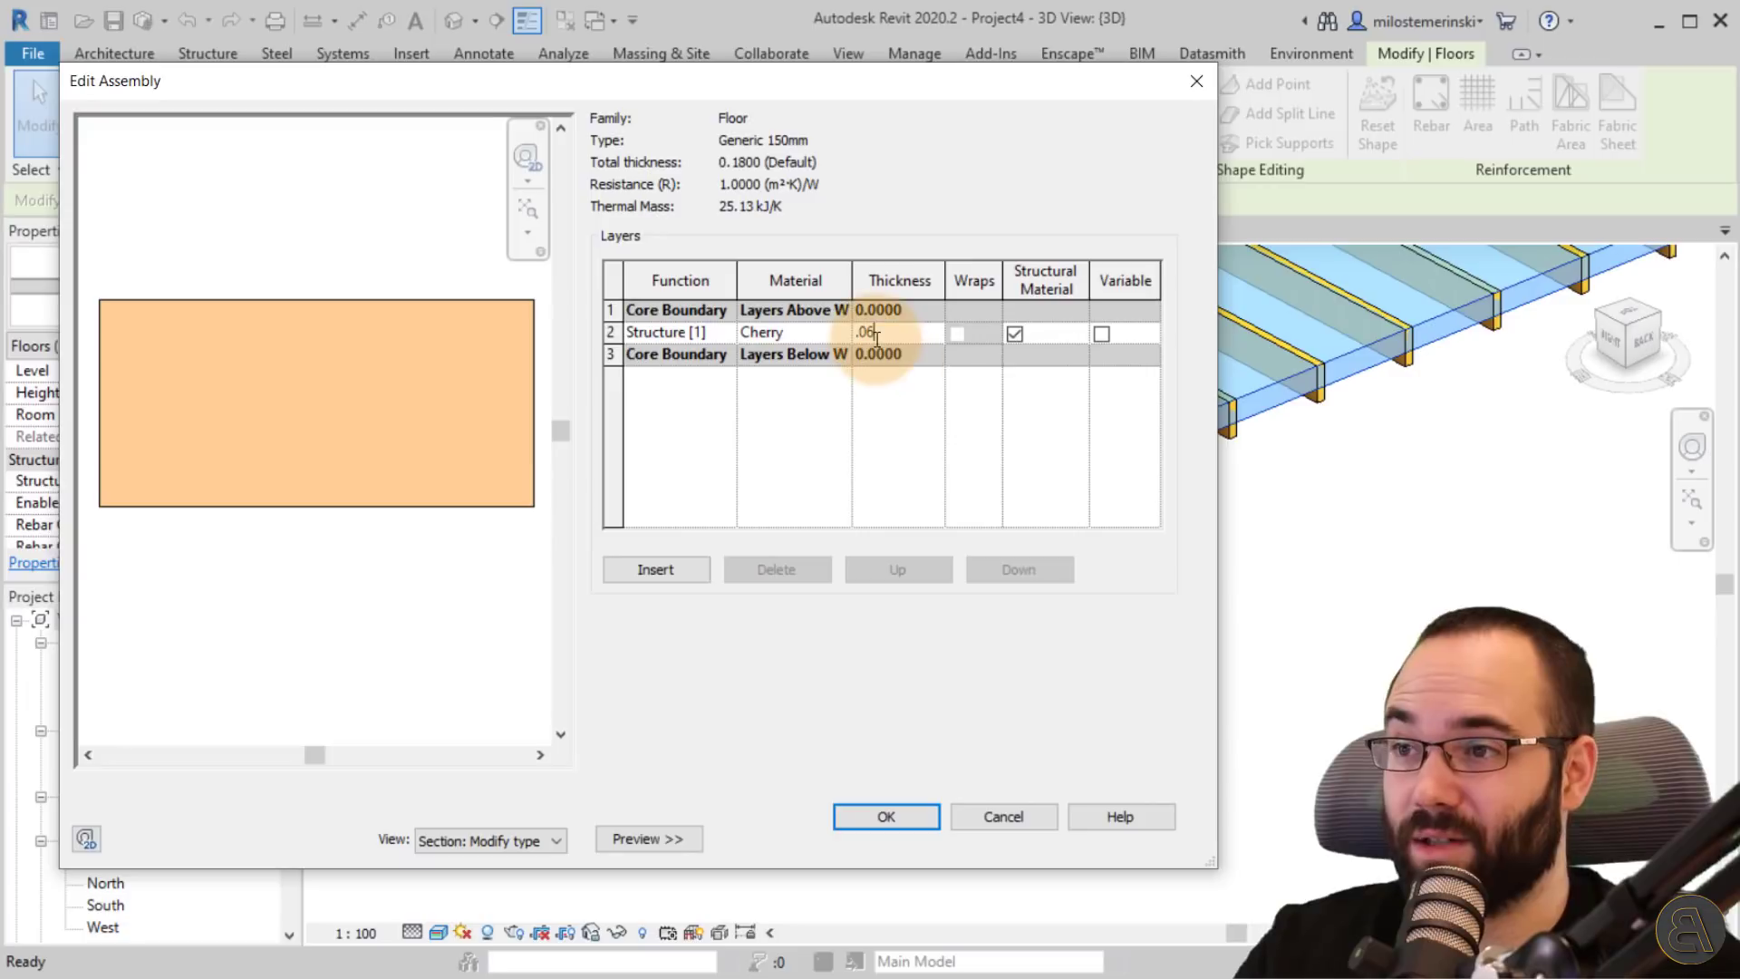
{"action": "left_click", "coordinate": [892, 819]}
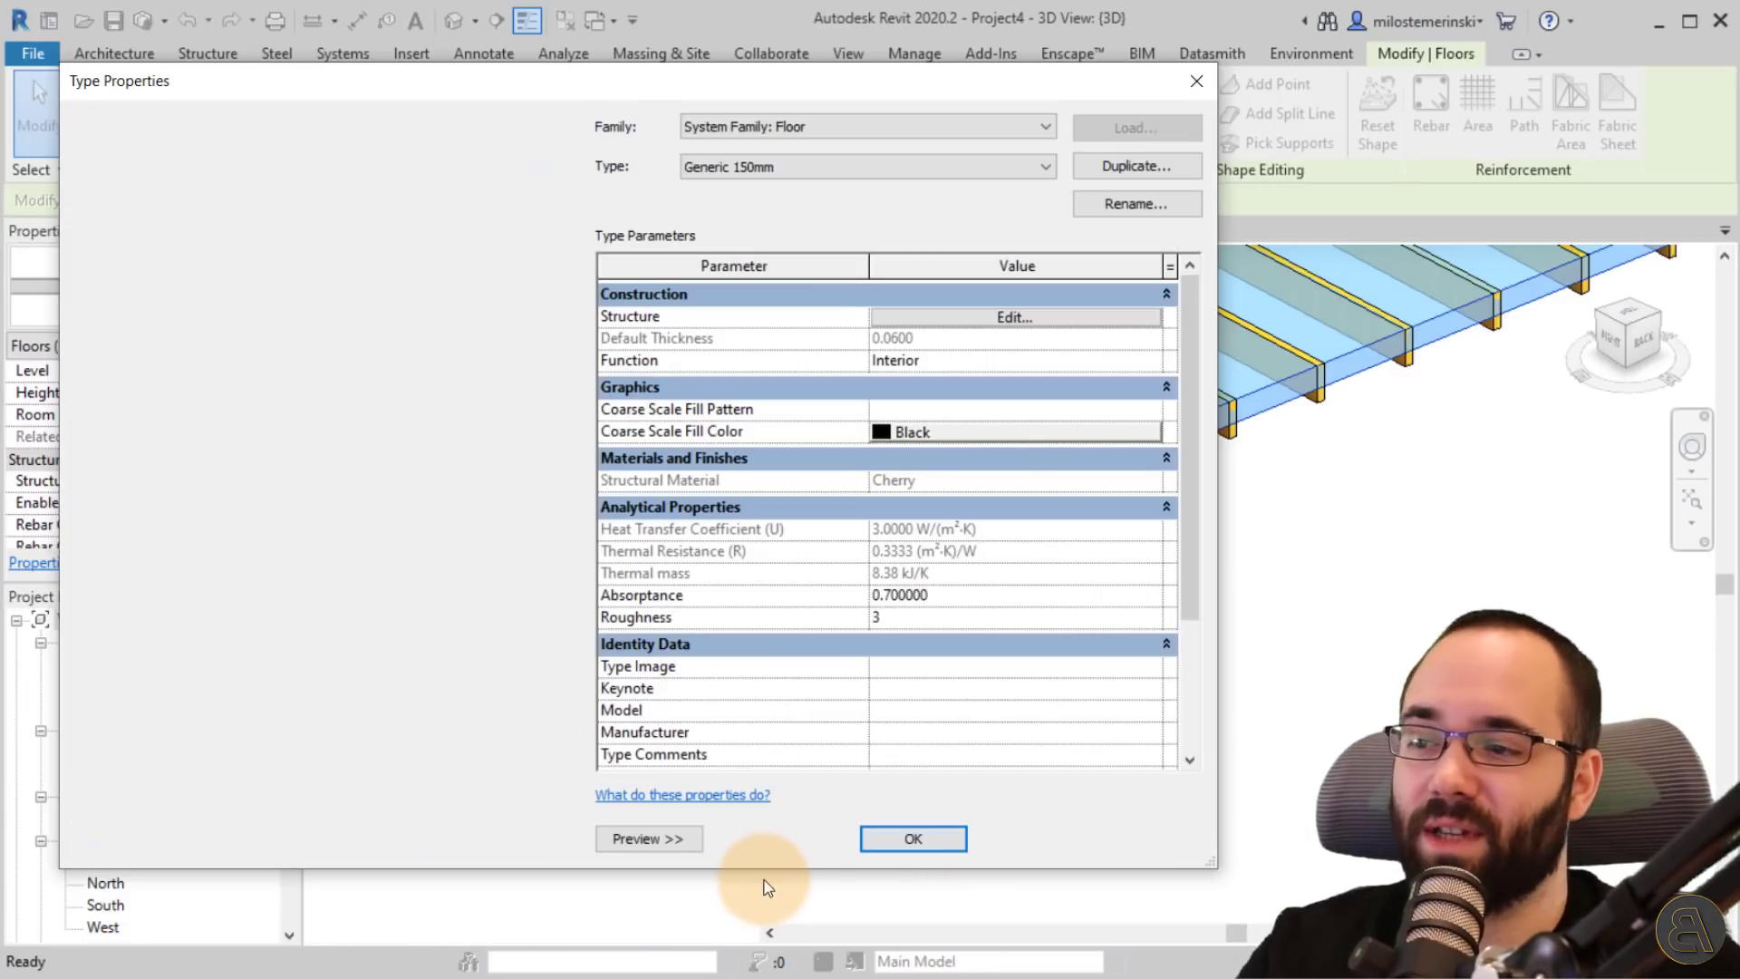
{"action": "left_click", "coordinate": [906, 835]}
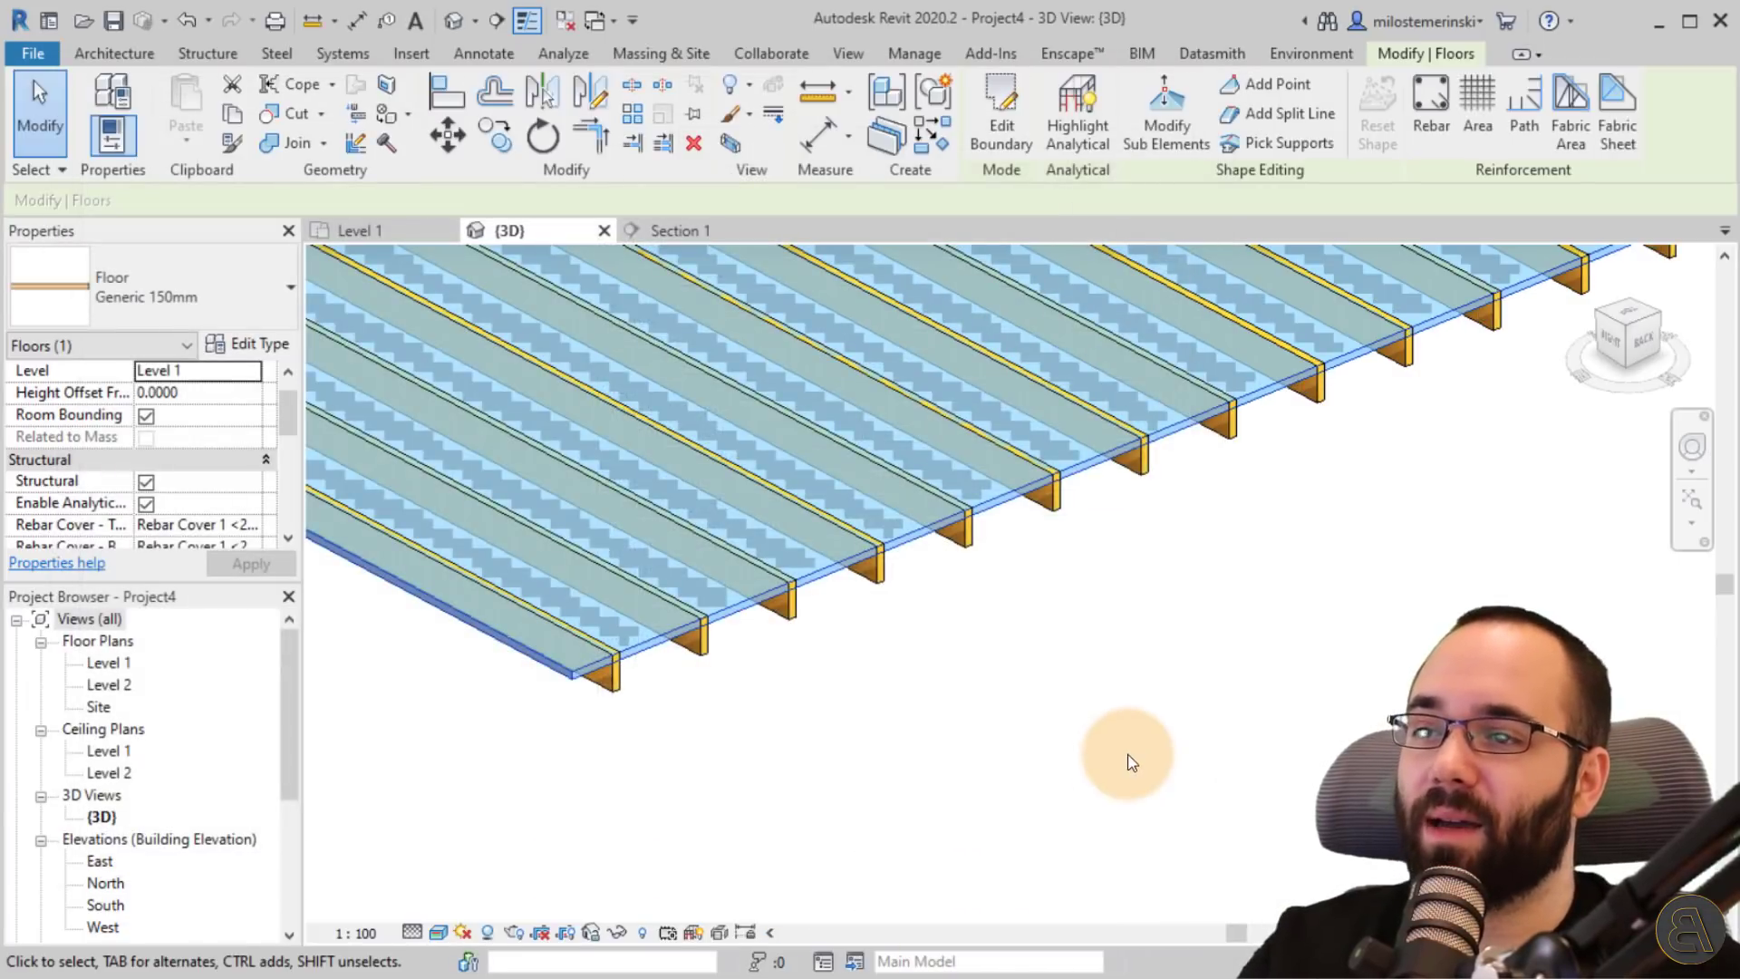
{"action": "left_click", "coordinate": [1126, 758]}
- Examine in 3D how the lumber beams meet the thin wooden floor along its edge
{"action": "scroll", "coordinate": [703, 616], "scroll_direction": "up", "scroll_amount": 5}
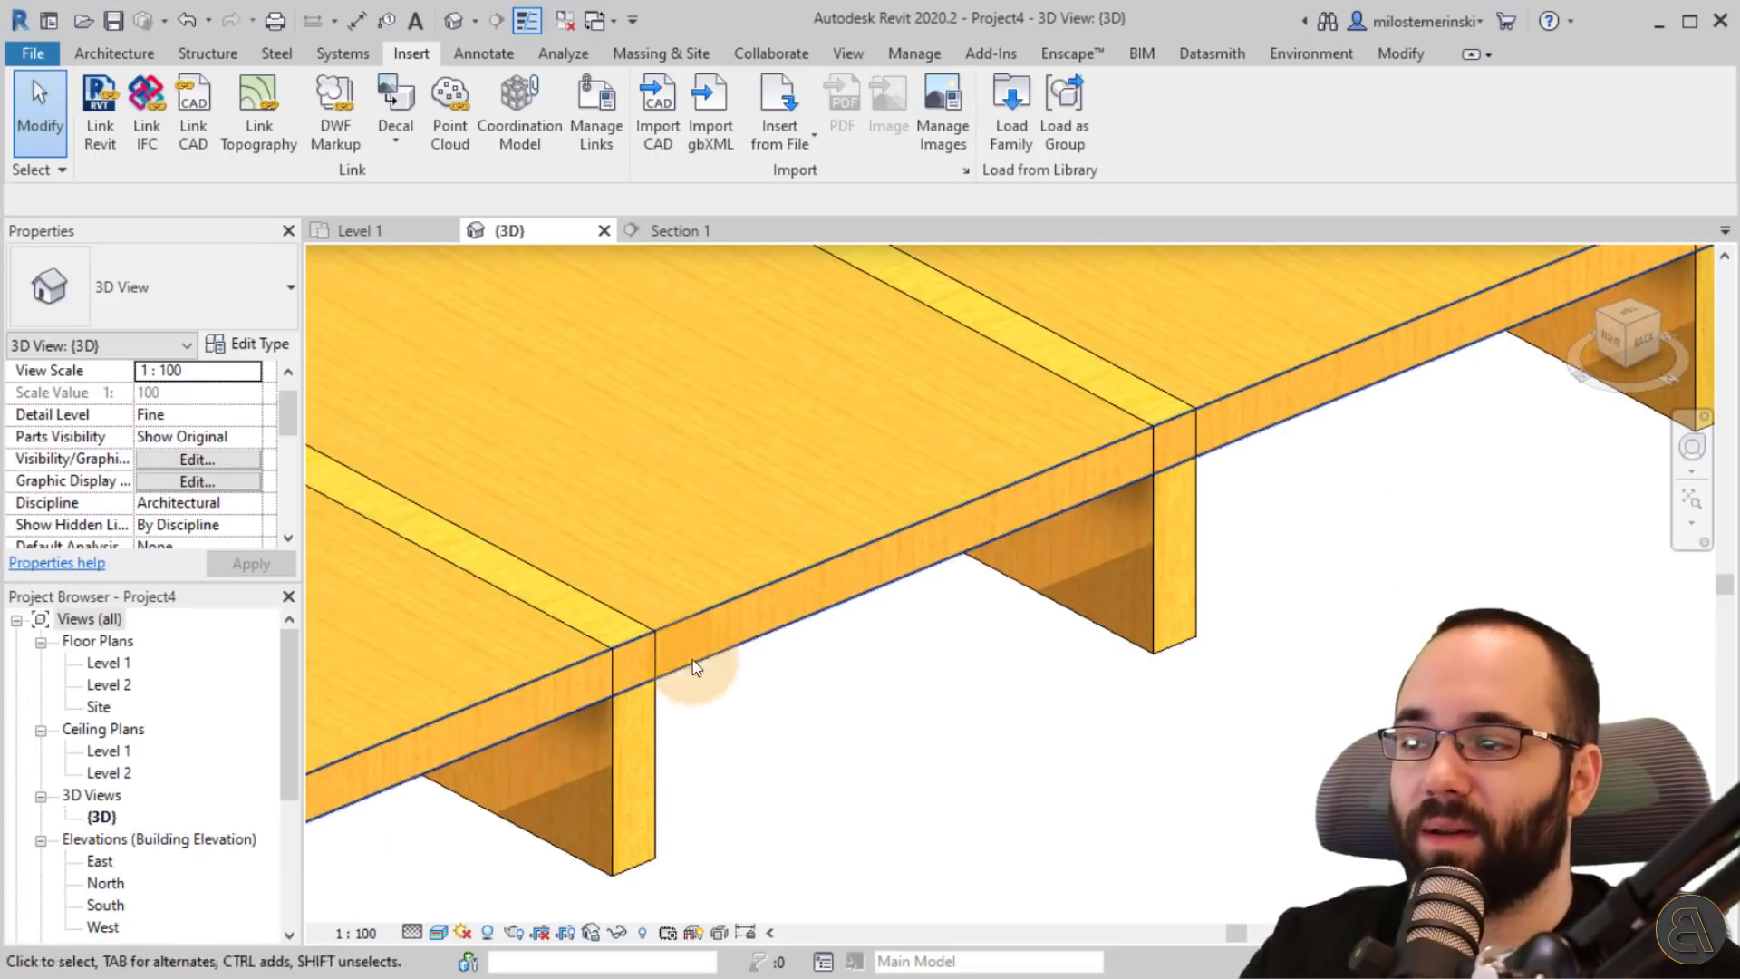
{"action": "left_click", "coordinate": [666, 698]}
{"action": "left_click", "coordinate": [827, 725]}
{"action": "scroll", "coordinate": [835, 707], "scroll_direction": "down", "scroll_amount": 3}
{"action": "middle_click_drag", "start_coordinate": [834, 707], "coordinate": [656, 540], "text": "shift"}
{"action": "left_click", "coordinate": [559, 426]}
{"action": "middle_click_drag", "start_coordinate": [573, 477], "coordinate": [991, 730], "text": "shift"}
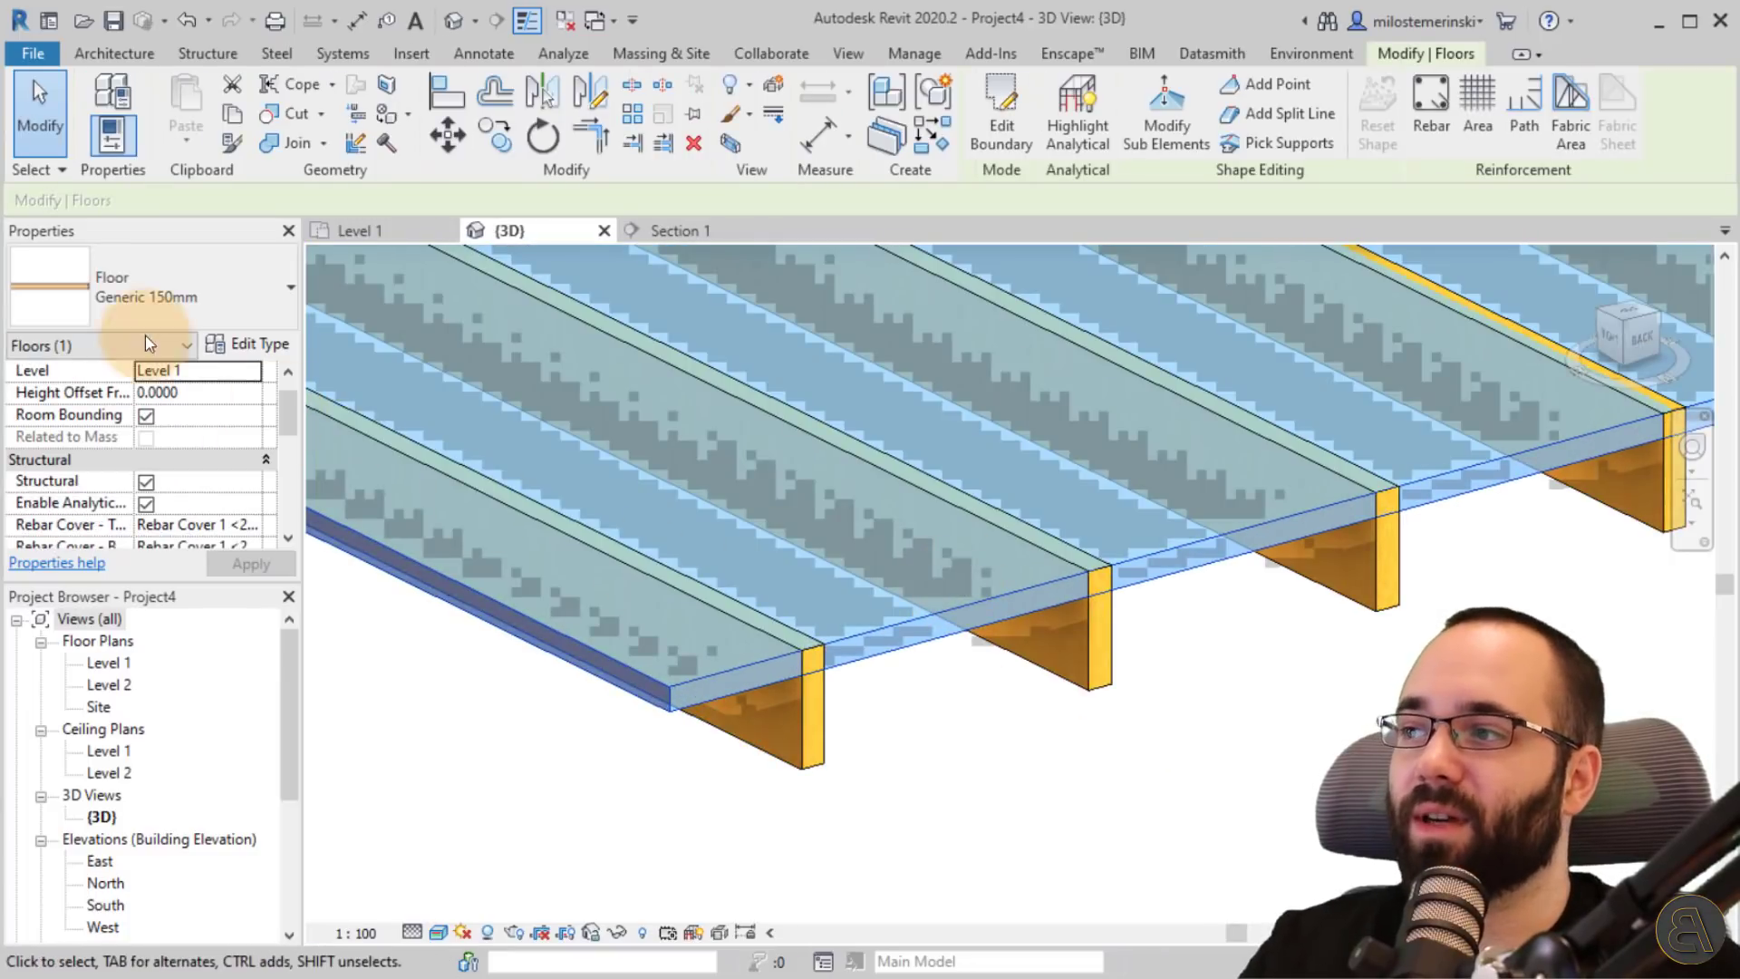
{"action": "left_click", "coordinate": [1037, 785]}
{"action": "left_click", "coordinate": [805, 643]}
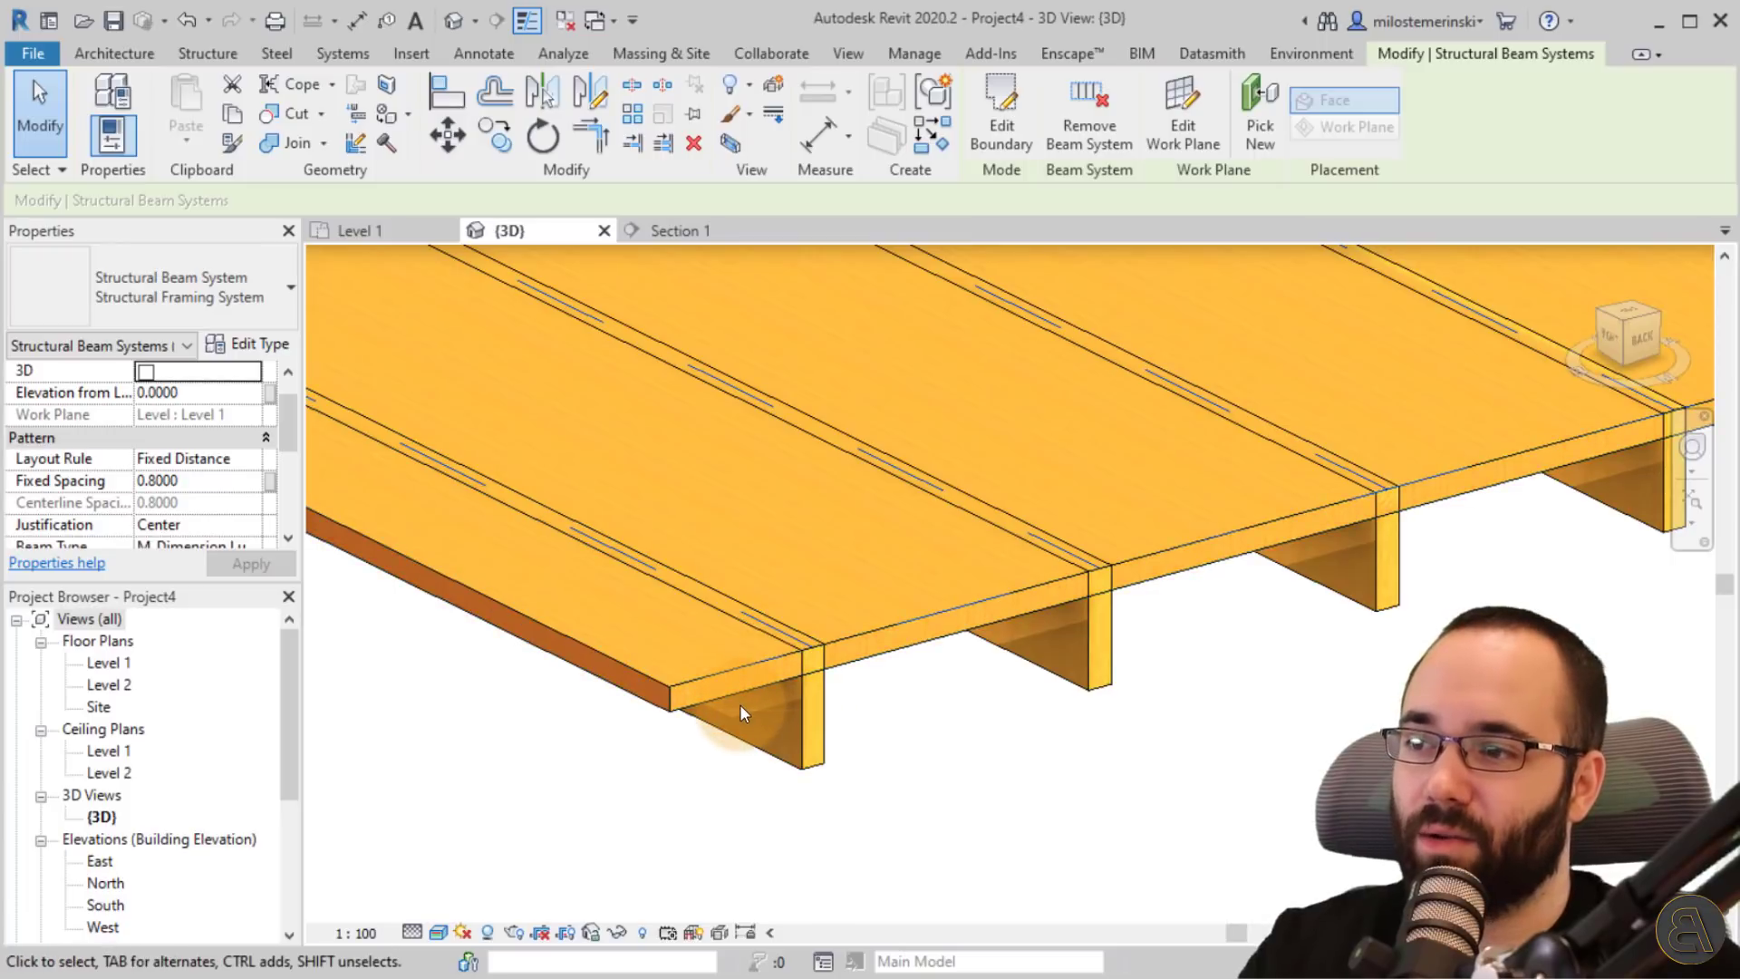
{"action": "left_click", "coordinate": [688, 779]}
- Open the Section 1 view and examine the heights of the floor and the beam system relative to Level 1
{"action": "left_click", "coordinate": [731, 236]}
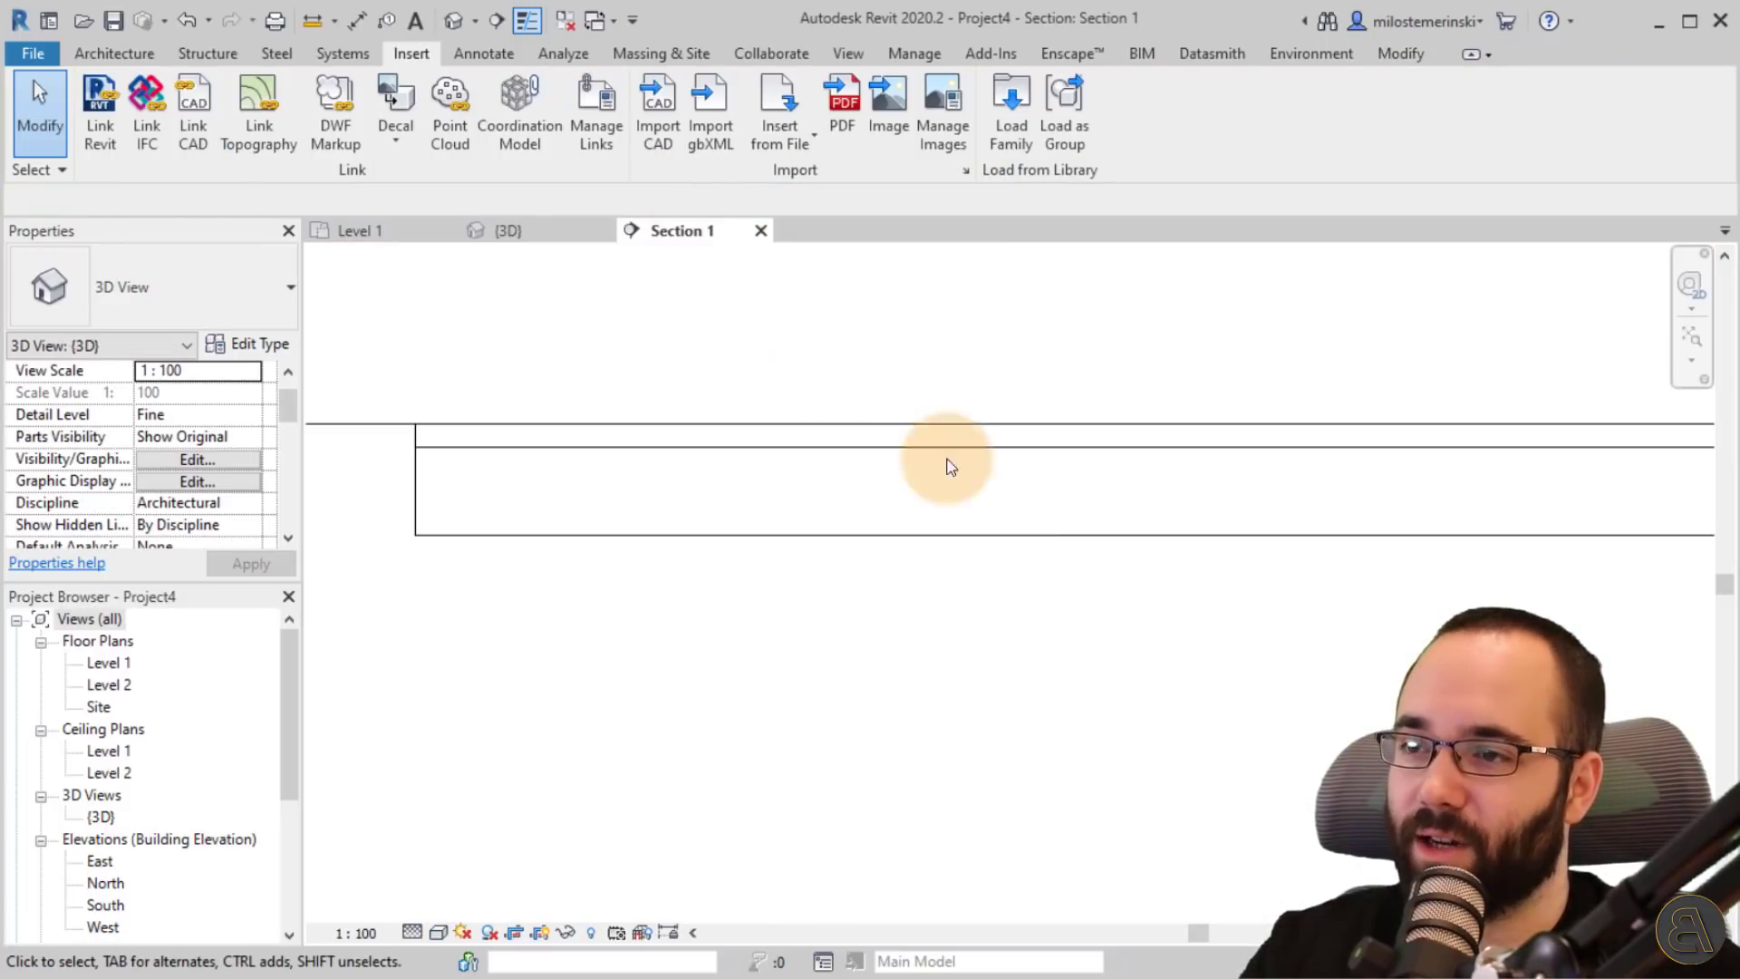
{"action": "scroll", "coordinate": [1089, 631], "scroll_direction": "down", "scroll_amount": 2}
{"action": "left_click", "coordinate": [776, 516]}
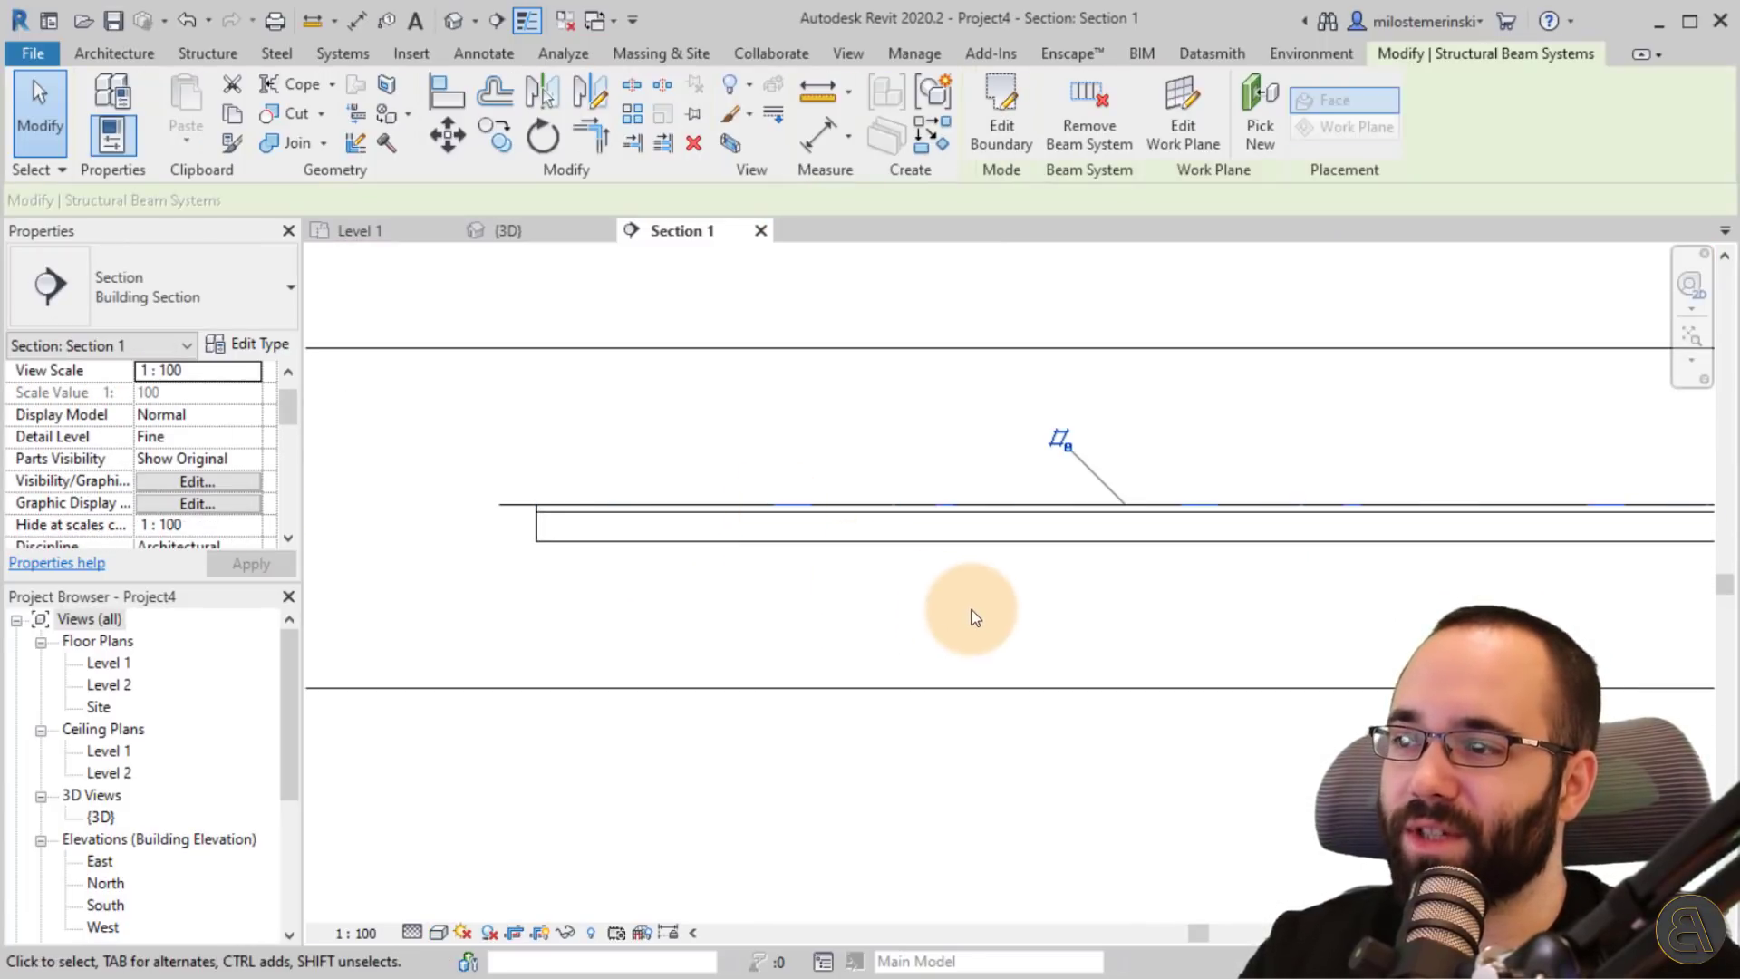
{"action": "middle_click_drag", "start_coordinate": [970, 610], "coordinate": [757, 586]}
{"action": "left_click", "coordinate": [758, 585]}
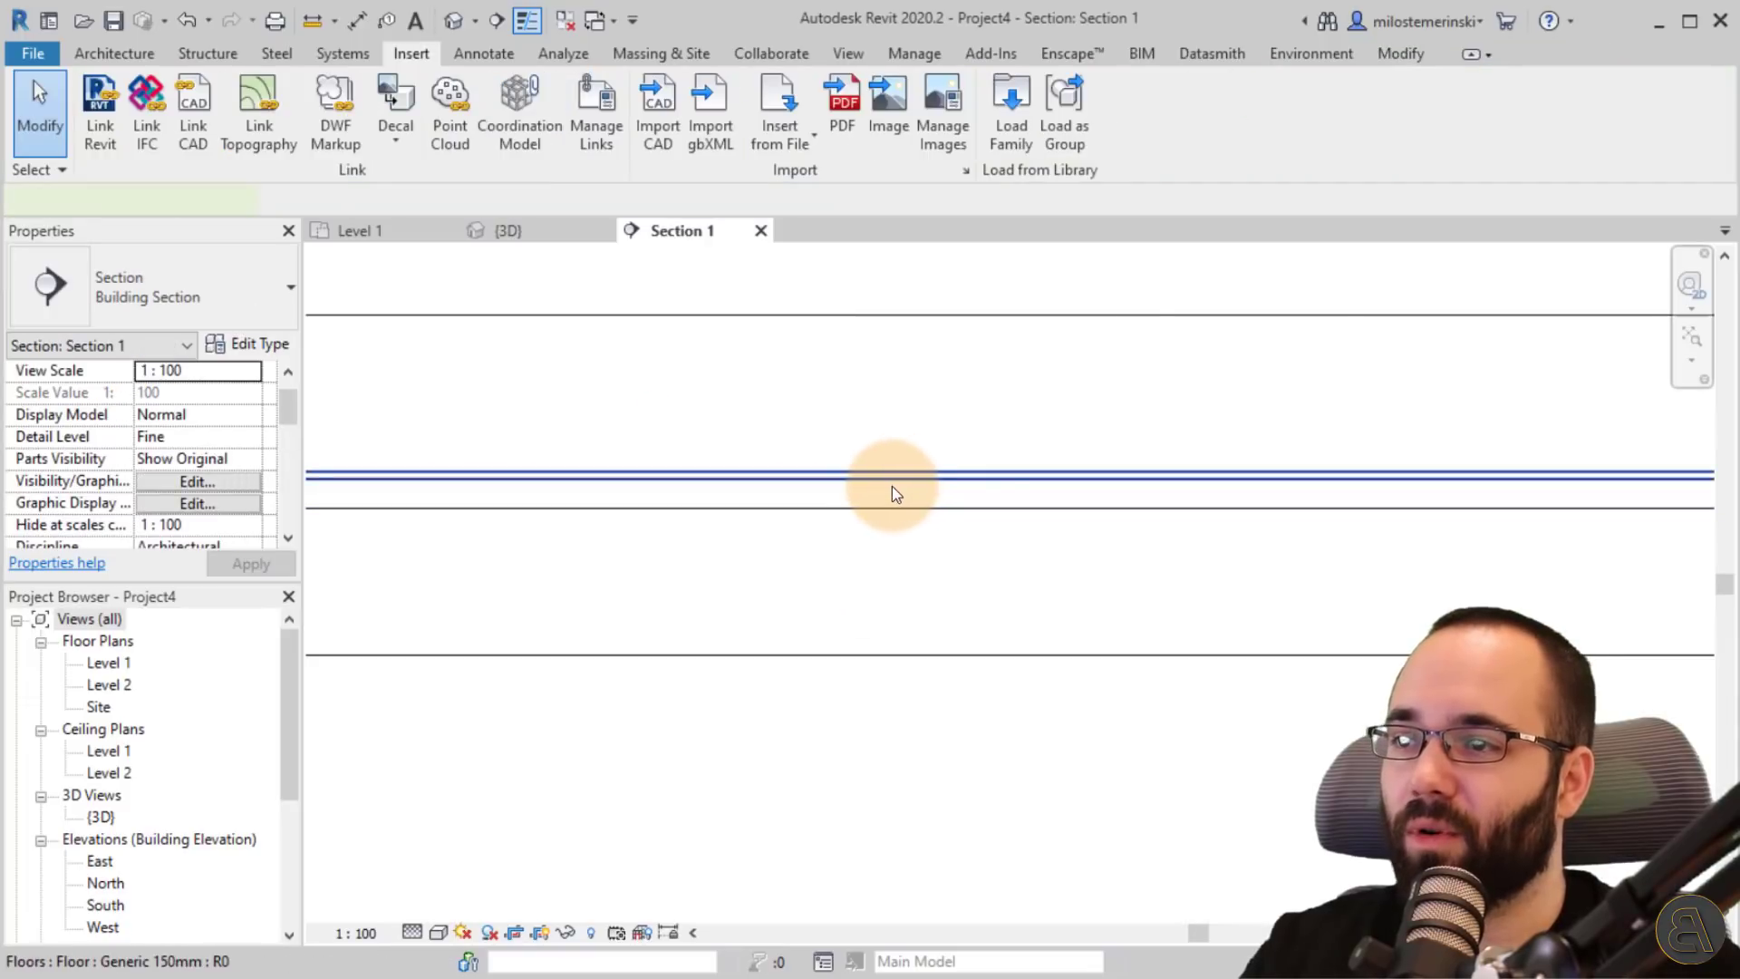
{"action": "left_click", "coordinate": [889, 490]}
{"action": "scroll", "coordinate": [777, 450], "scroll_direction": "down", "scroll_amount": 3}
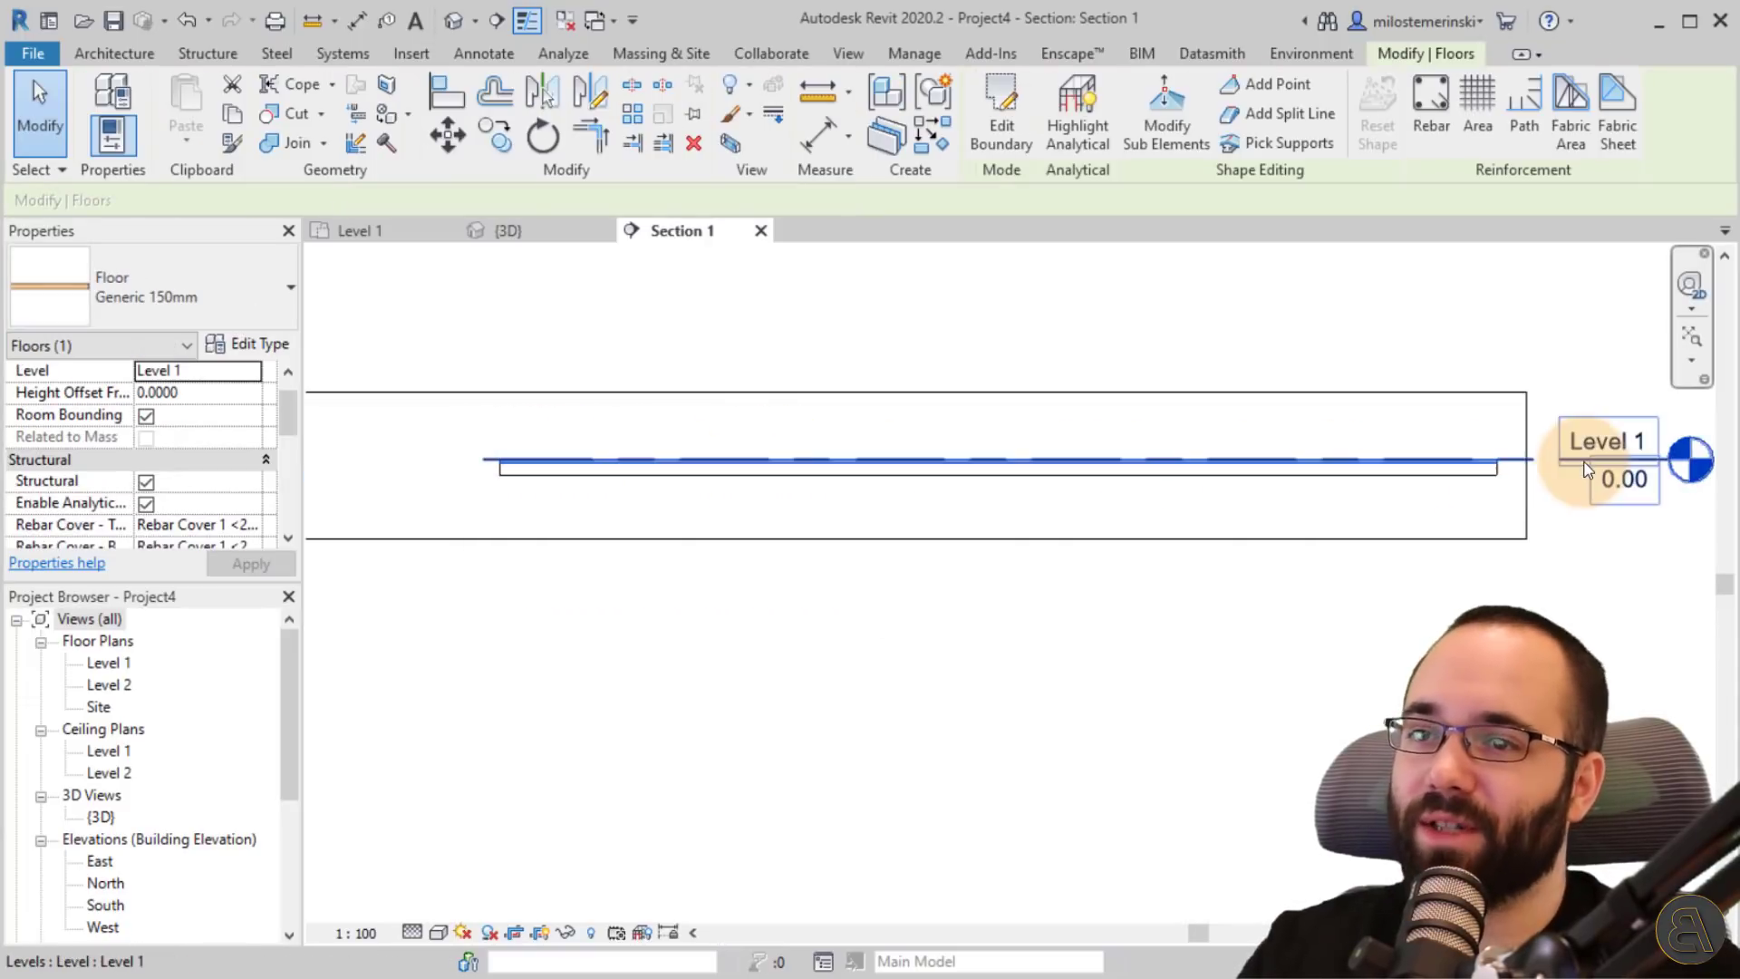
{"action": "scroll", "coordinate": [1597, 460], "scroll_direction": "up", "scroll_amount": 3}
{"action": "scroll", "coordinate": [1404, 474], "scroll_direction": "down", "scroll_amount": 3}
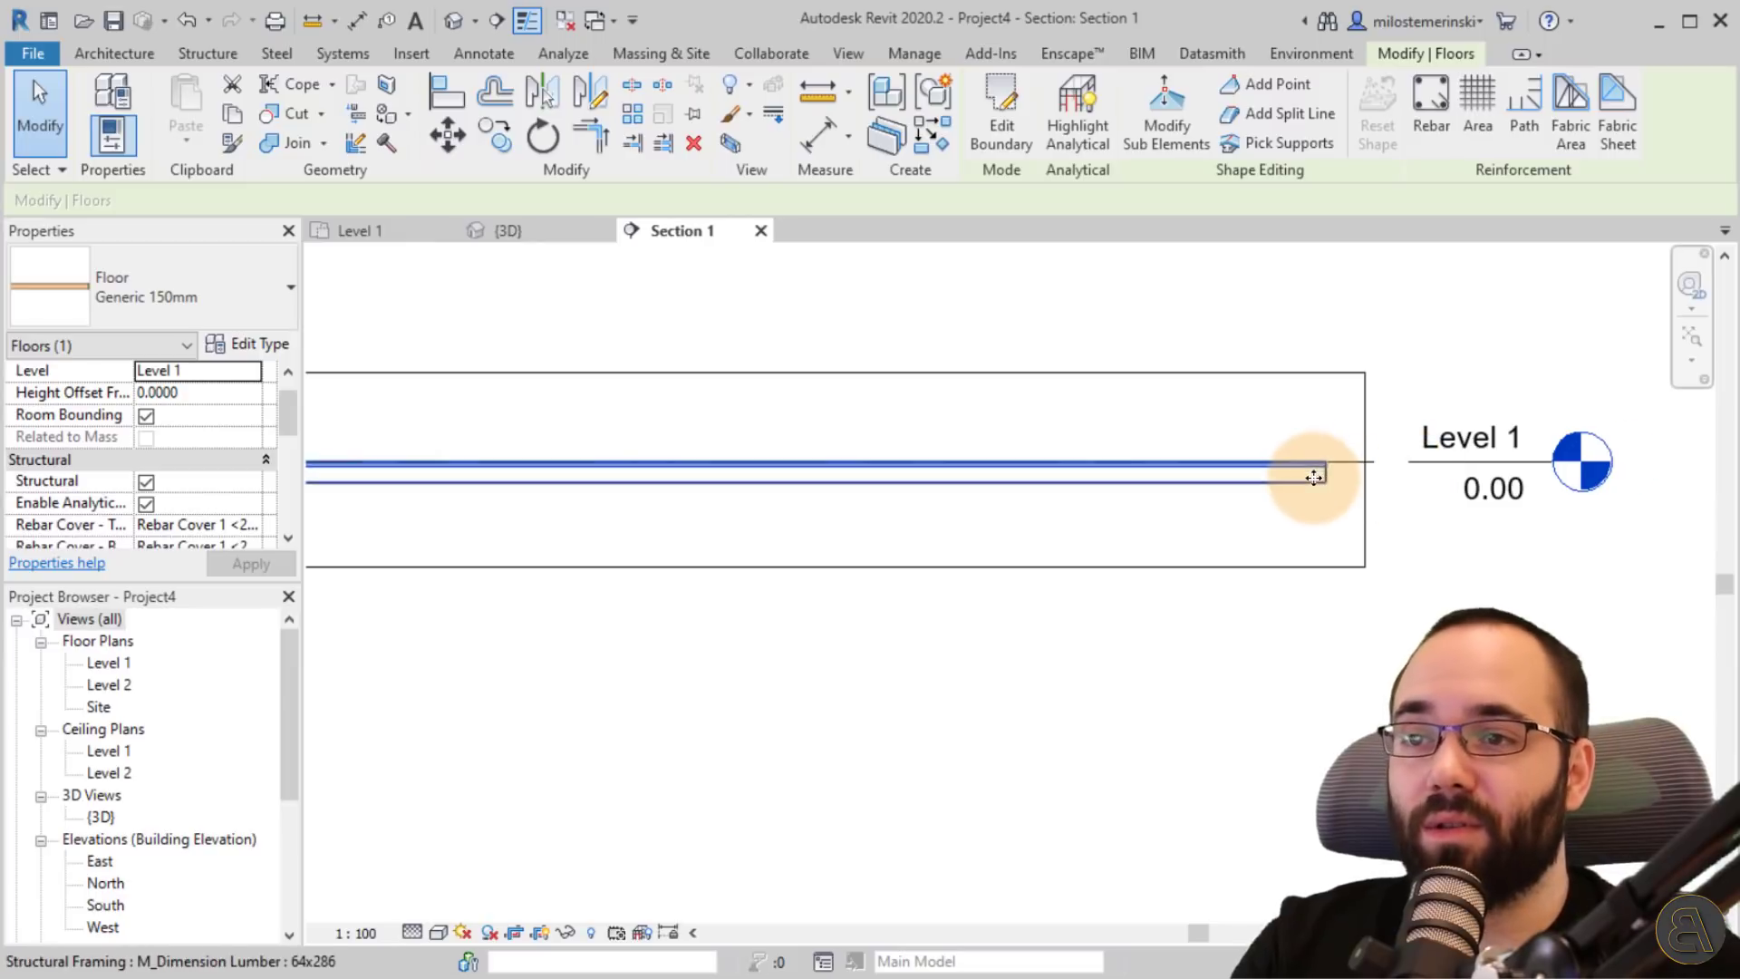
{"action": "scroll", "coordinate": [1319, 460], "scroll_direction": "up", "scroll_amount": 3}
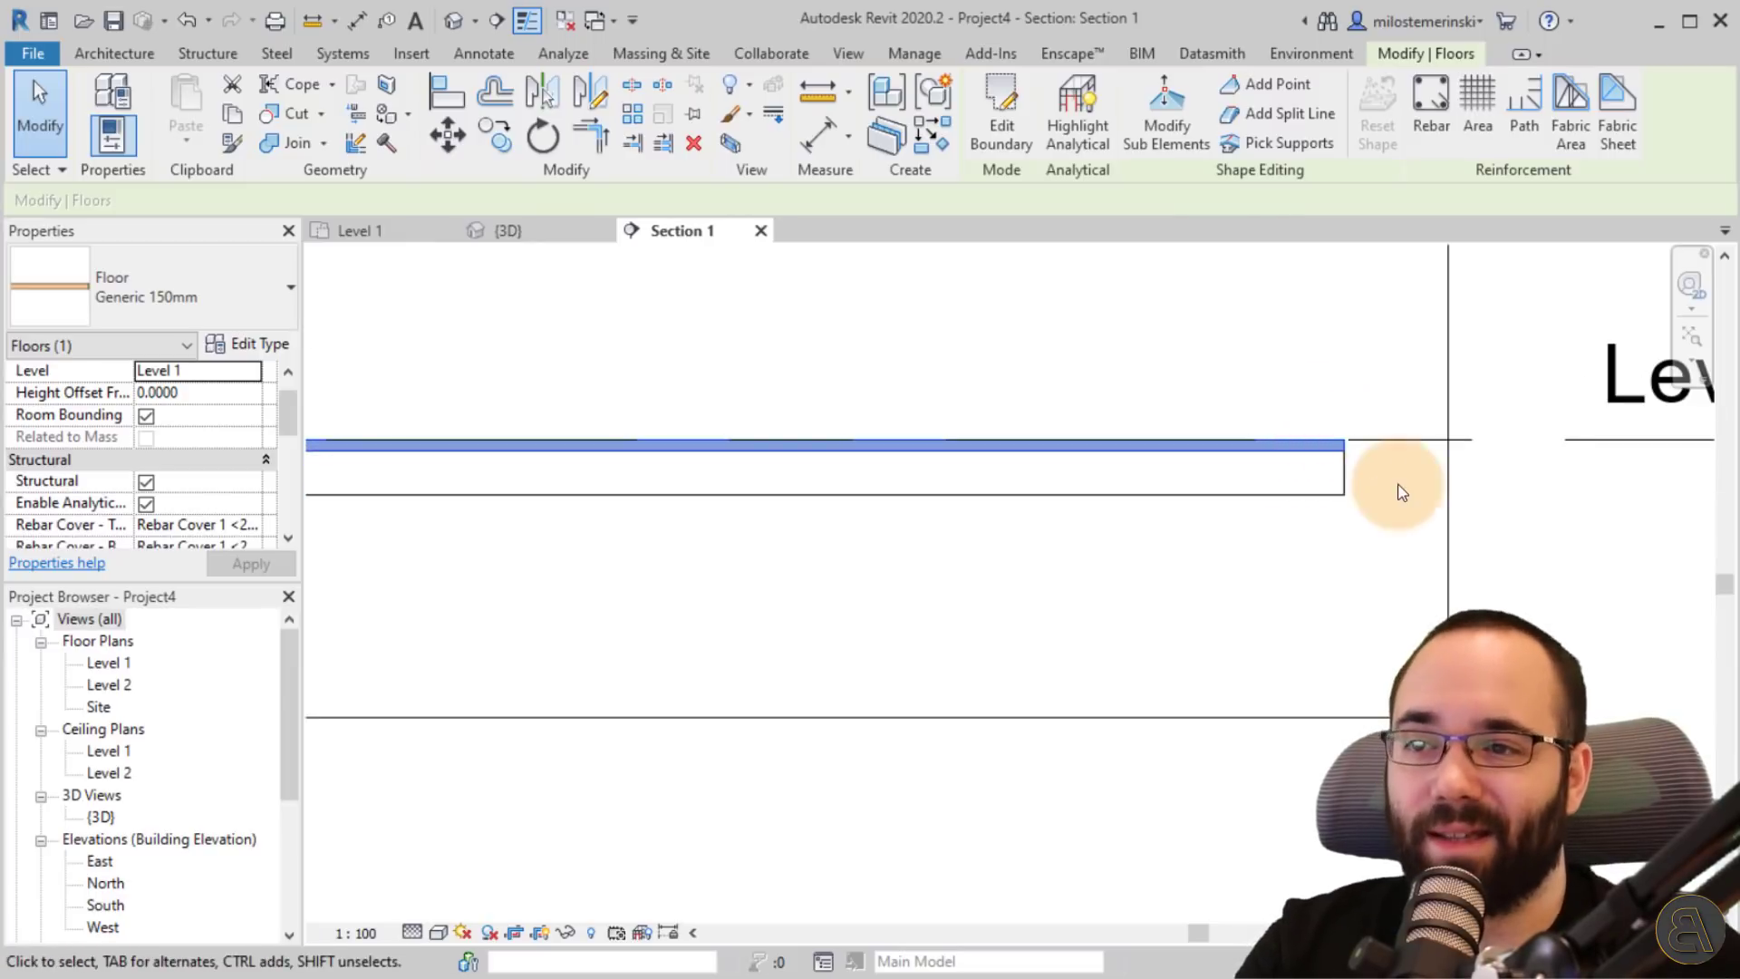
- Set the beam system's elevation from level to 0.06
{"action": "left_click", "coordinate": [1401, 490]}
{"action": "left_click", "coordinate": [1316, 501]}
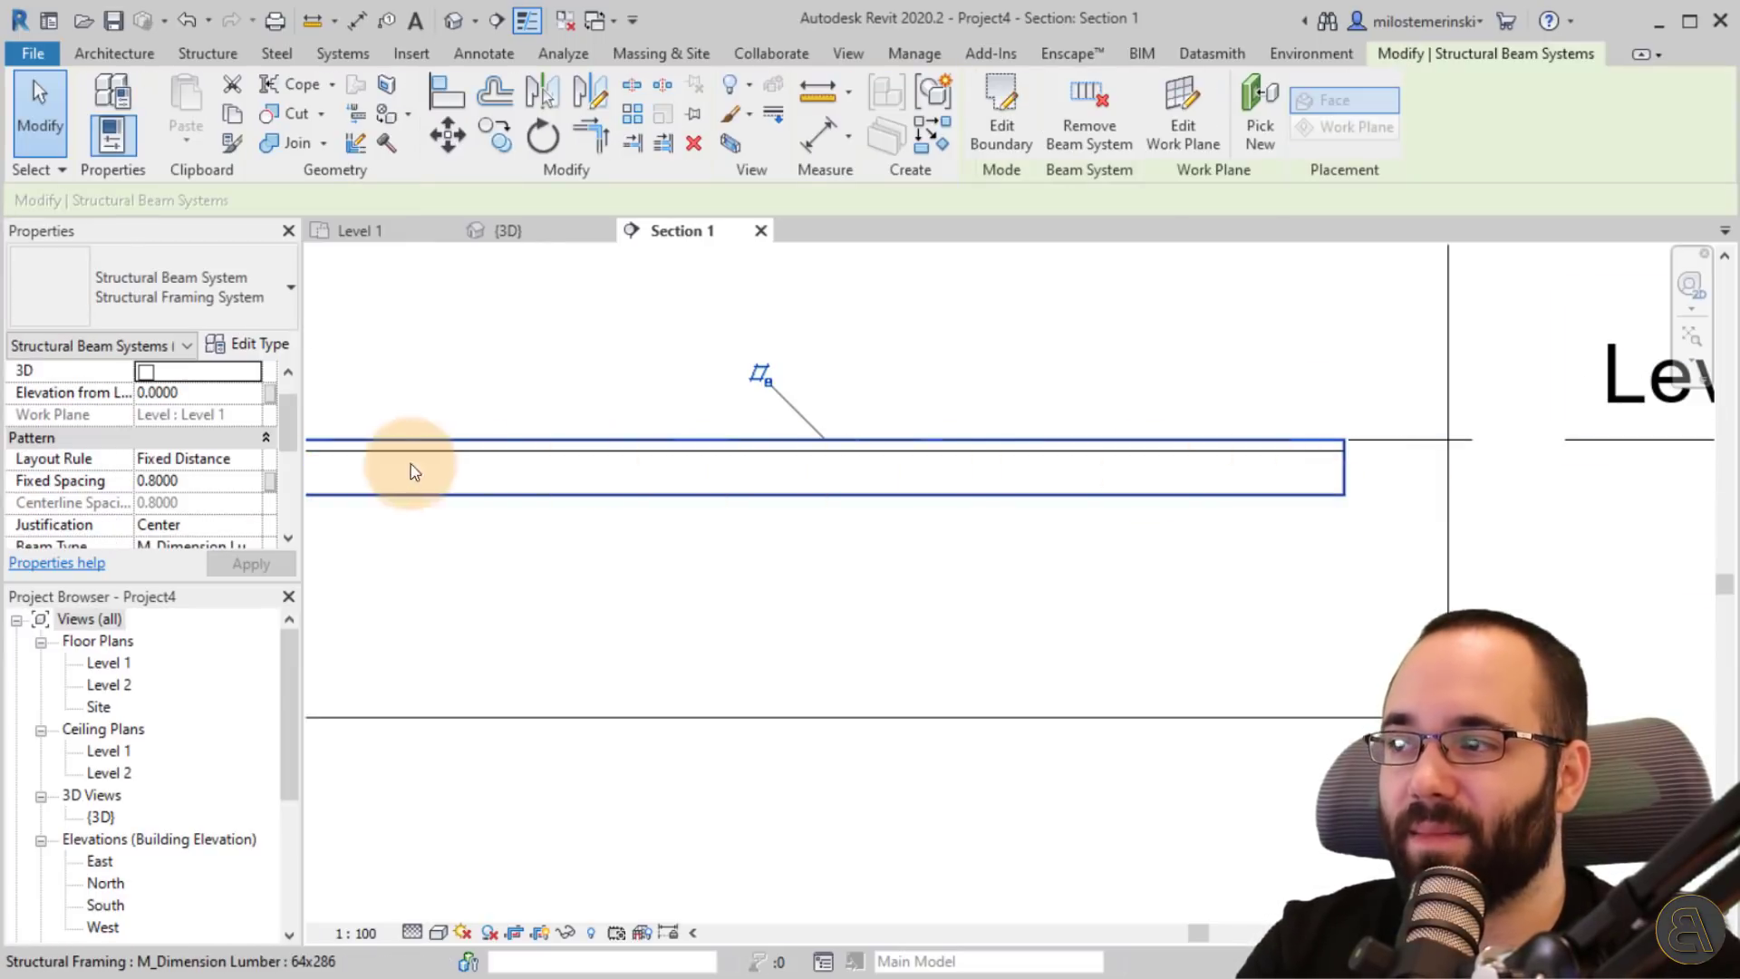
{"action": "left_click", "coordinate": [229, 398]}
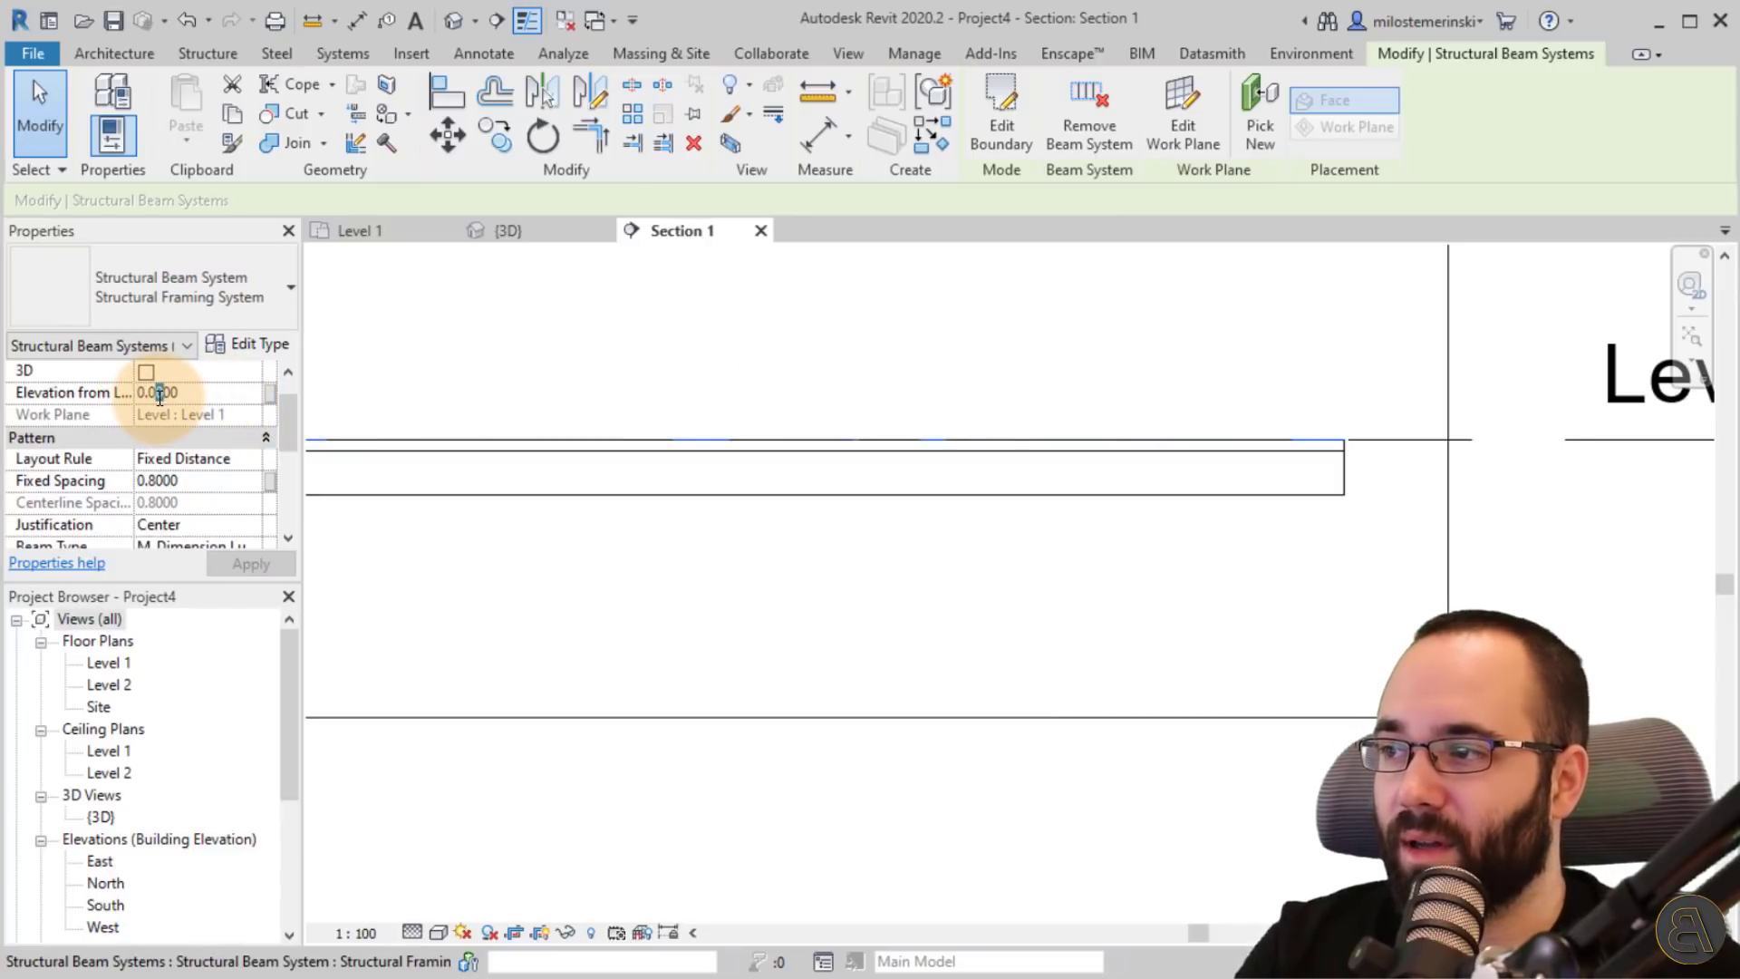
{"action": "type", "text": "6"}
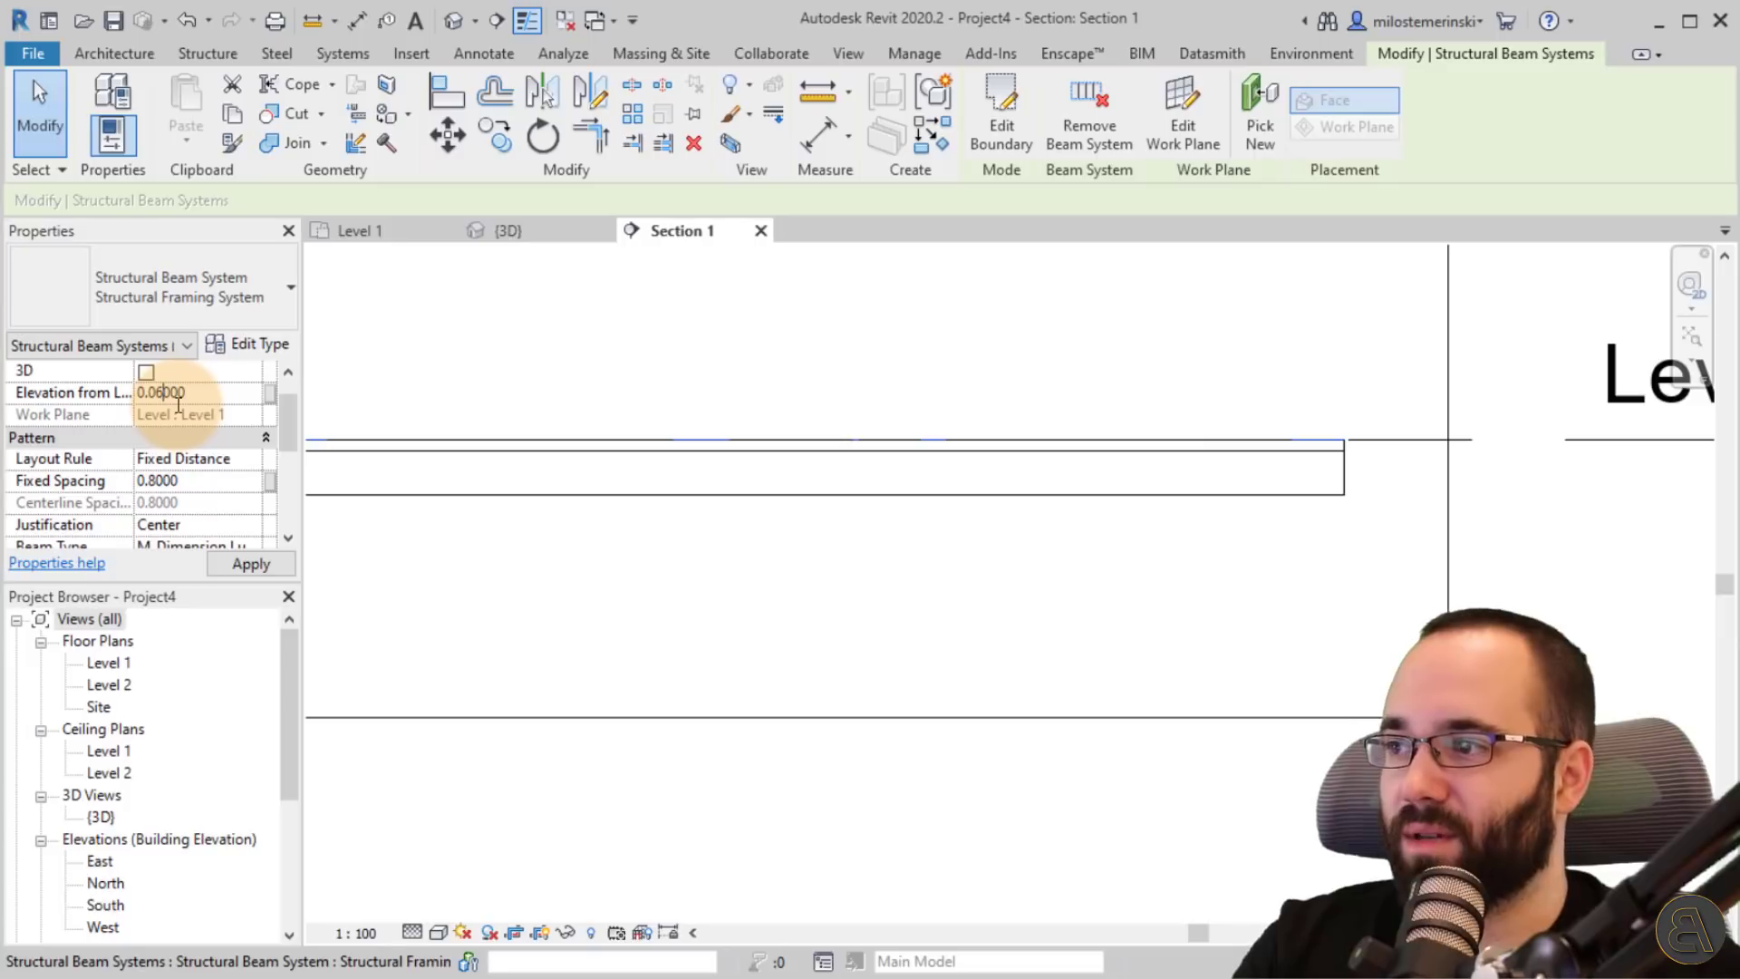
{"action": "left_click", "coordinate": [227, 565]}
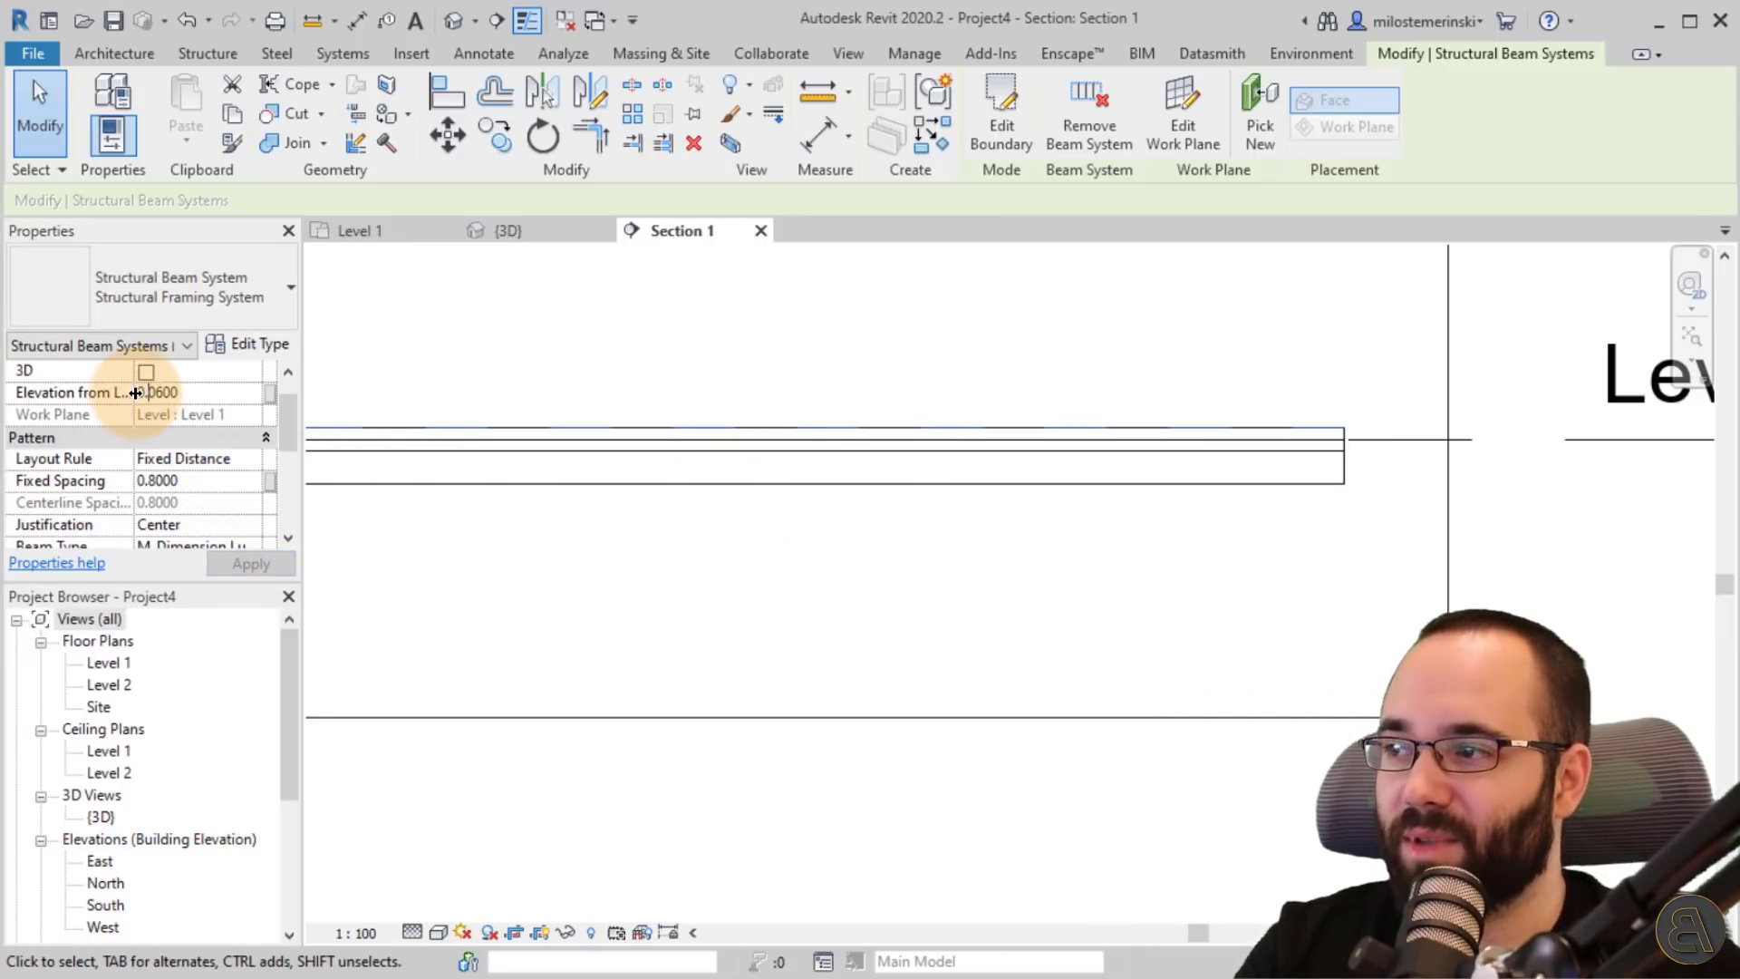
- Set the beam system's elevation from level to -0.06
{"action": "left_click_drag", "start_coordinate": [143, 392], "coordinate": [146, 393]}
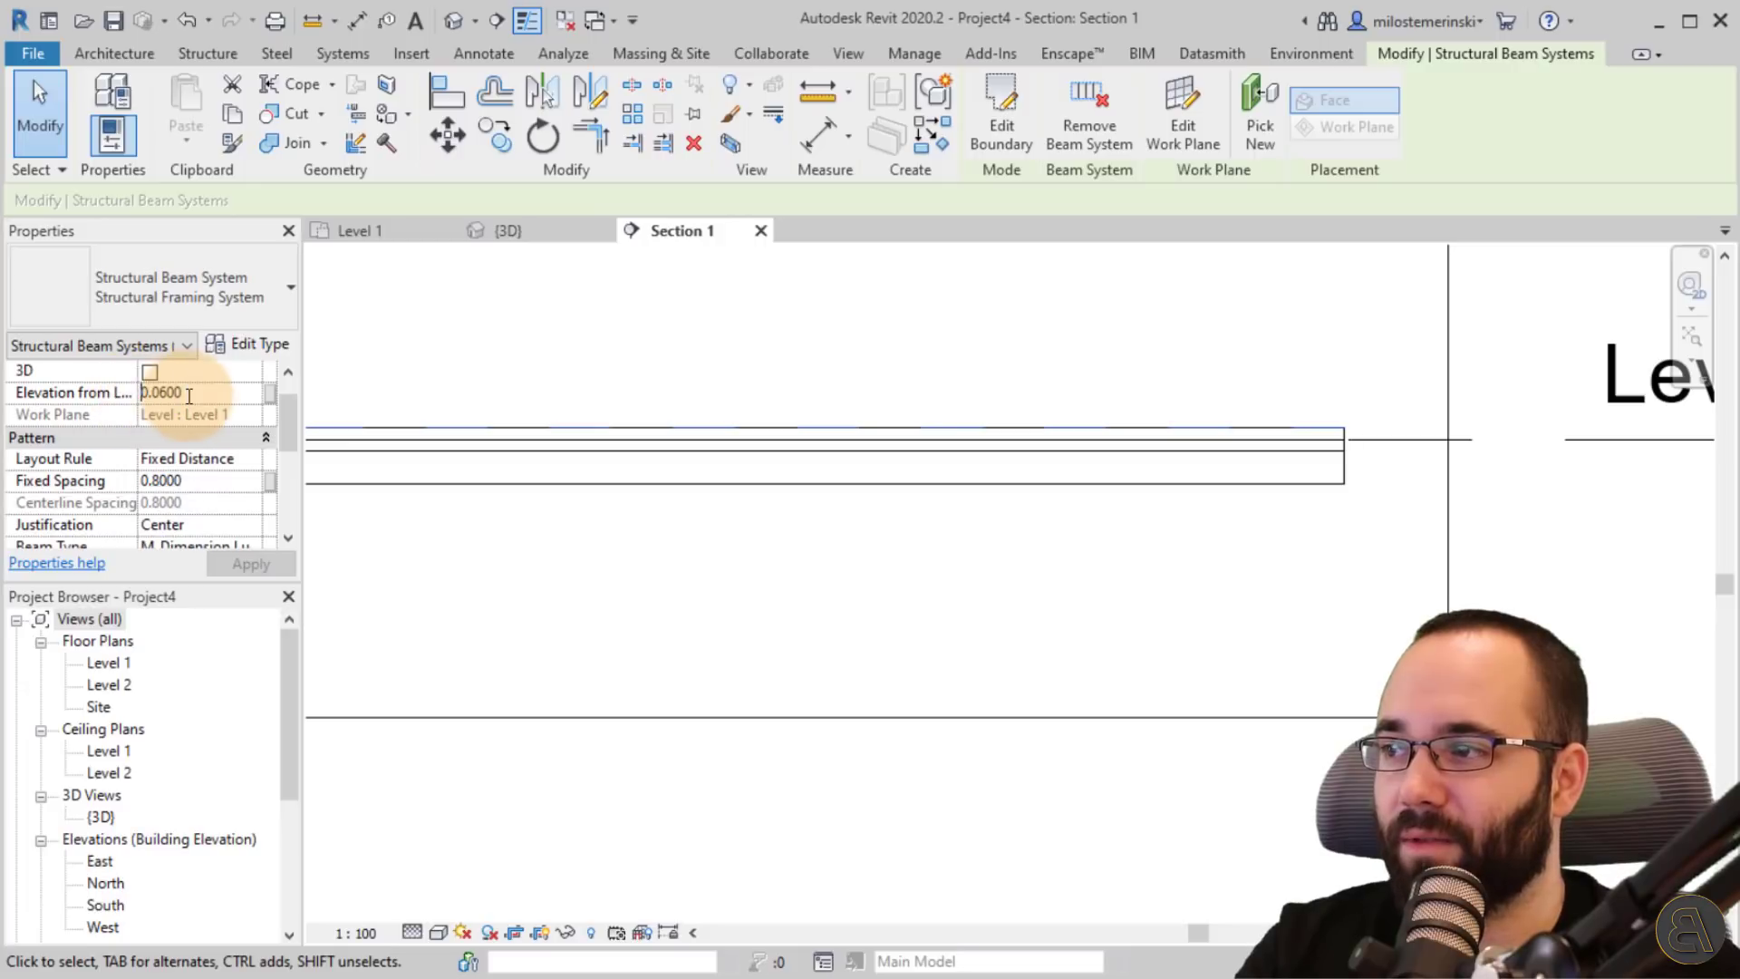
{"action": "type", "text": "-"}
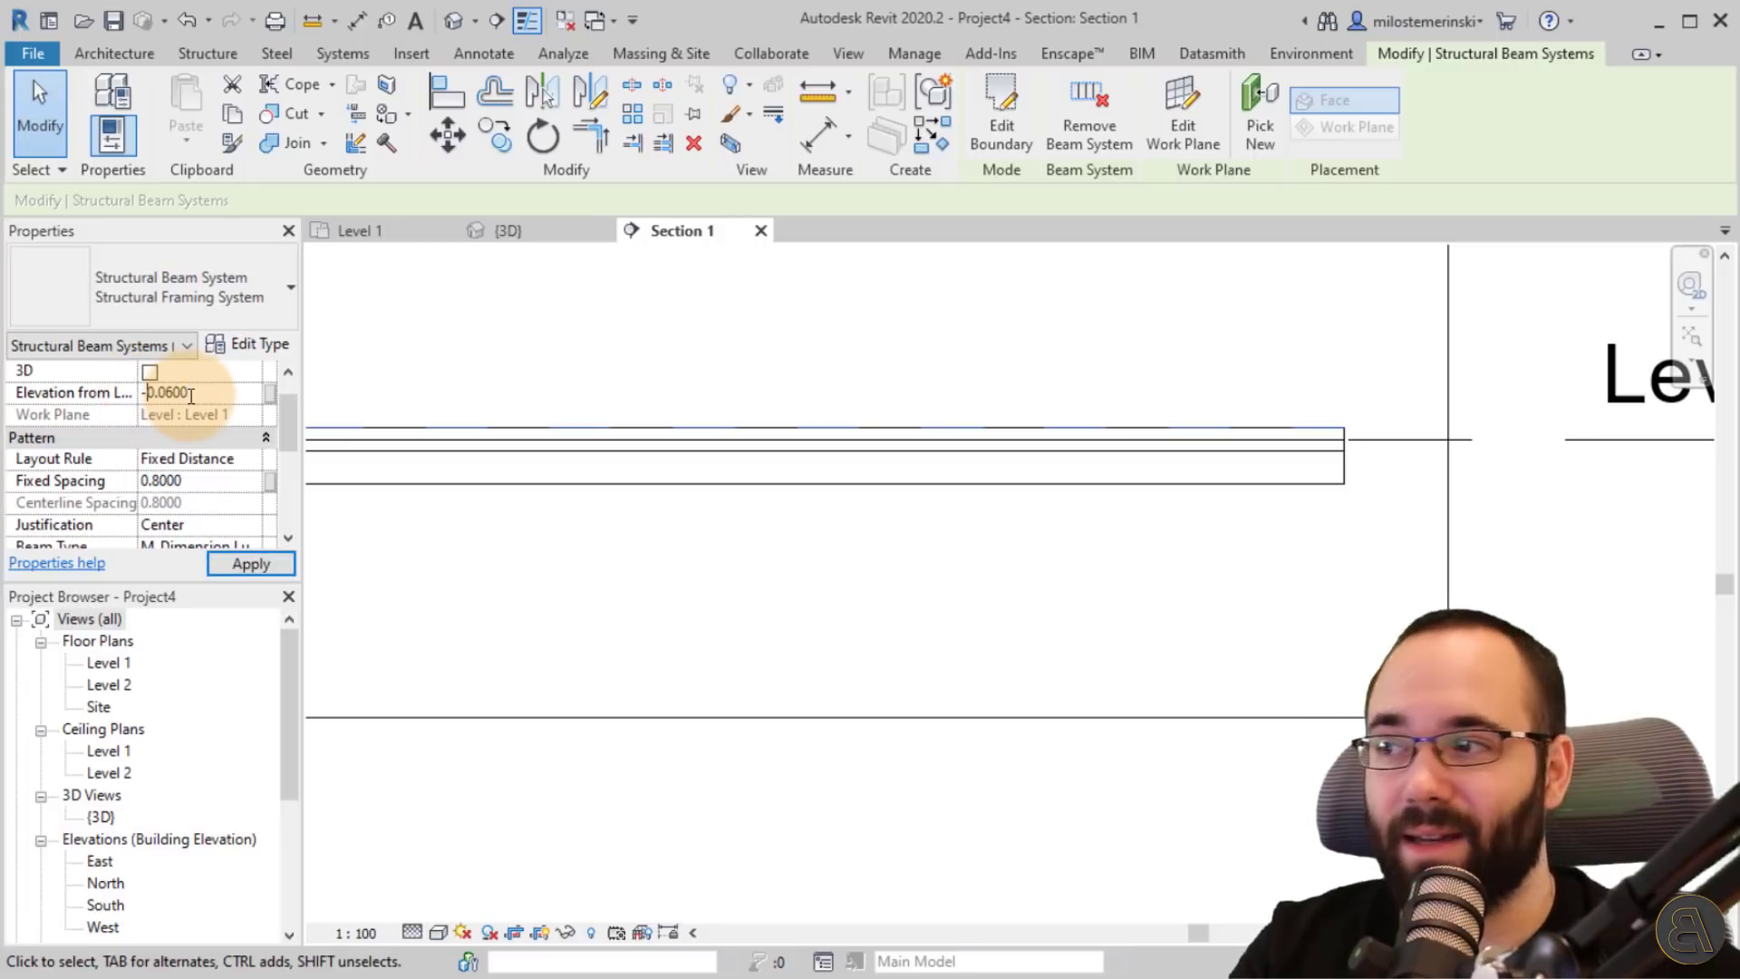
{"action": "left_click", "coordinate": [251, 564]}
{"action": "left_click", "coordinate": [1092, 594]}
- Check the beam system's position under the floor in Section 1, then inspect the whole floor in the 3D view
{"action": "scroll", "coordinate": [1102, 596], "scroll_direction": "down", "scroll_amount": 5}
{"action": "middle_click_drag", "start_coordinate": [1086, 618], "coordinate": [1414, 604]}
{"action": "scroll", "coordinate": [1413, 604], "scroll_direction": "down", "scroll_amount": 1}
{"action": "middle_click_drag", "start_coordinate": [906, 623], "coordinate": [1282, 595]}
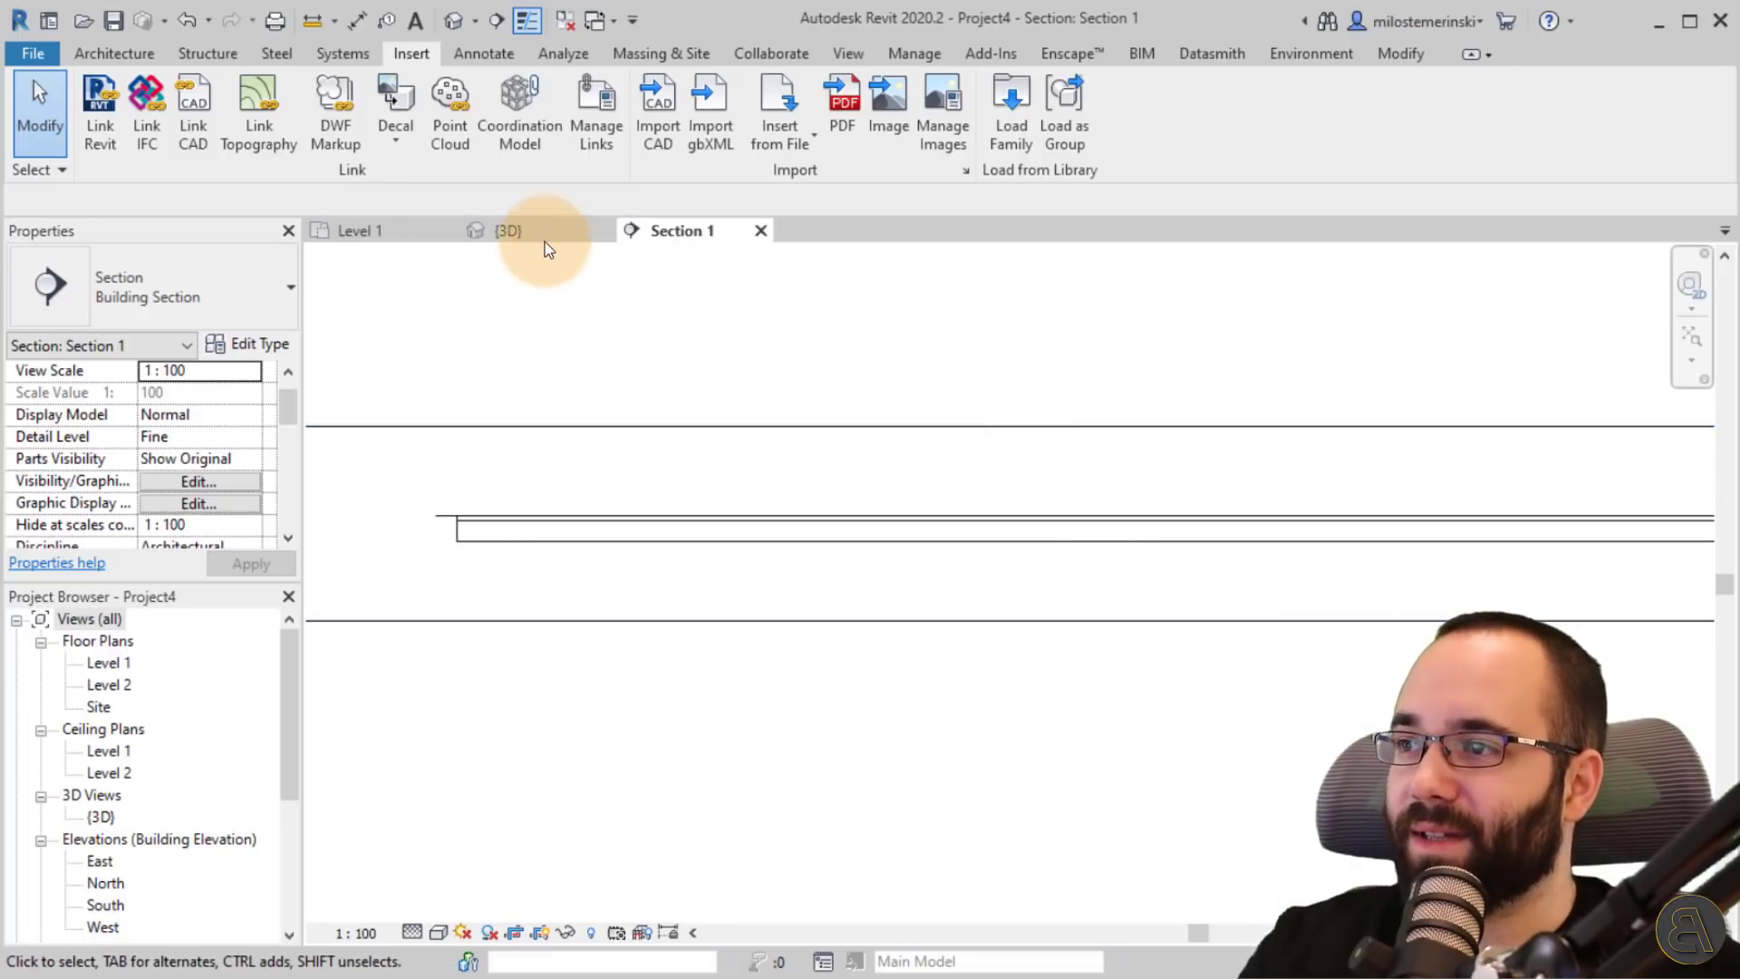
{"action": "left_click", "coordinate": [539, 232]}
{"action": "middle_click_drag", "start_coordinate": [1107, 716], "coordinate": [1018, 692]}
{"action": "scroll", "coordinate": [1047, 672], "scroll_direction": "down", "scroll_amount": 2}
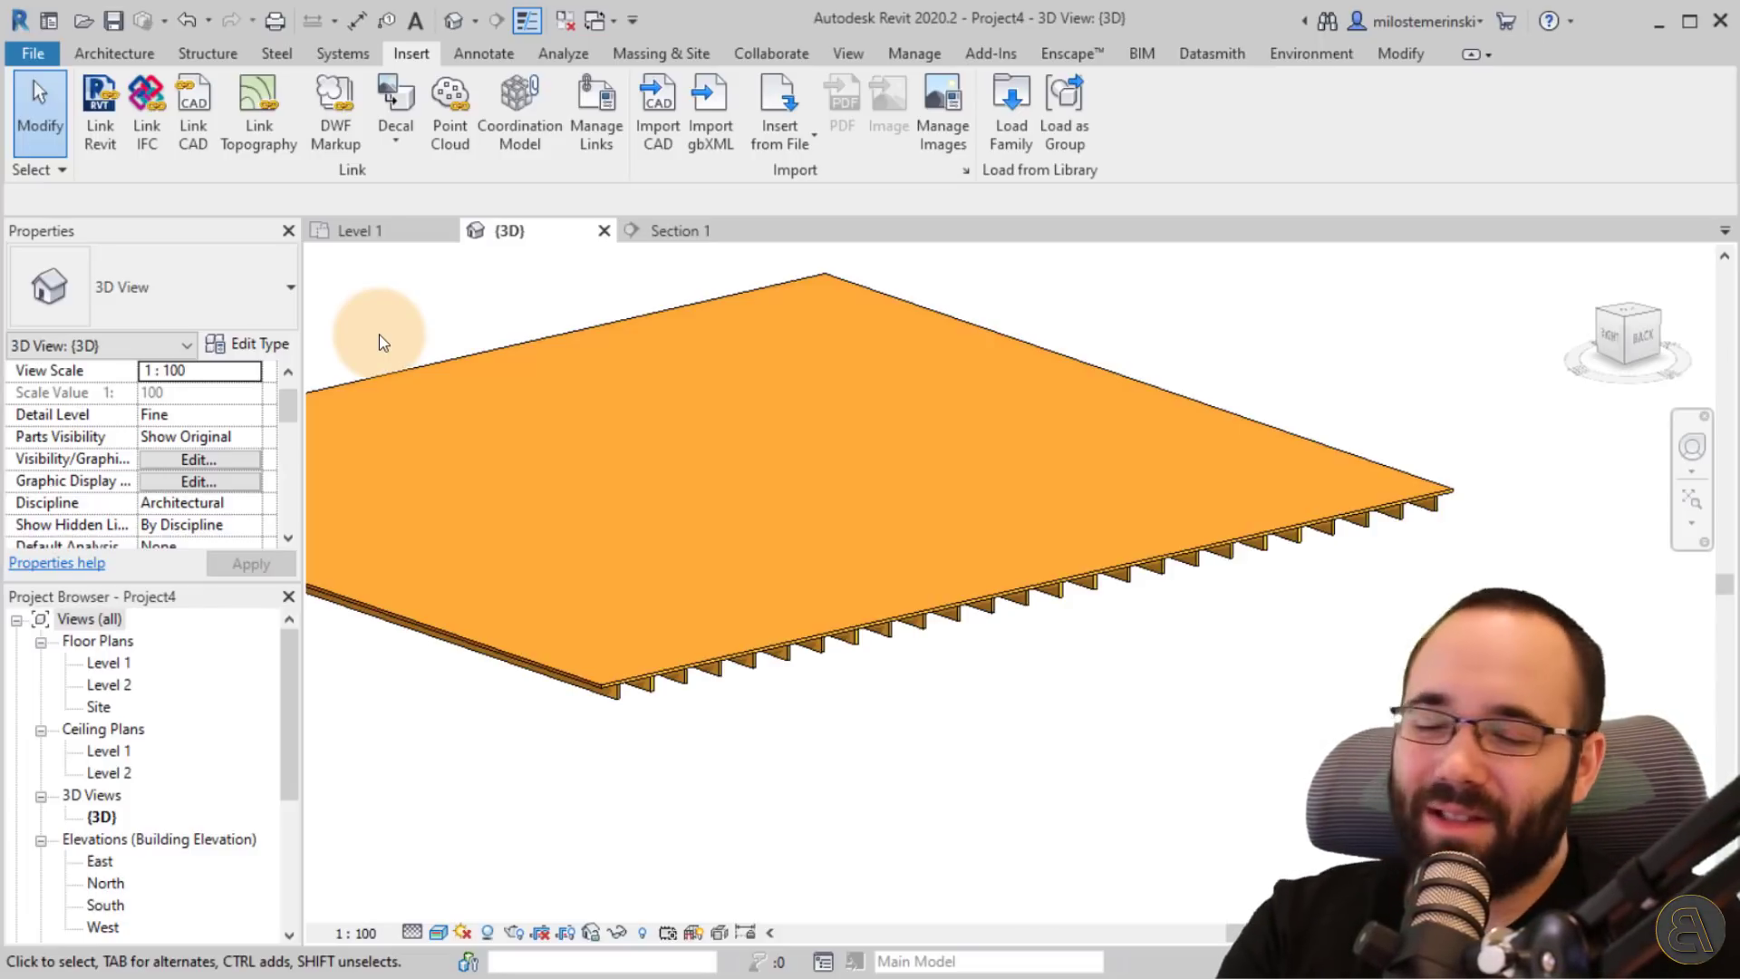
{"action": "scroll", "coordinate": [415, 335], "scroll_direction": "down", "scroll_amount": 3}
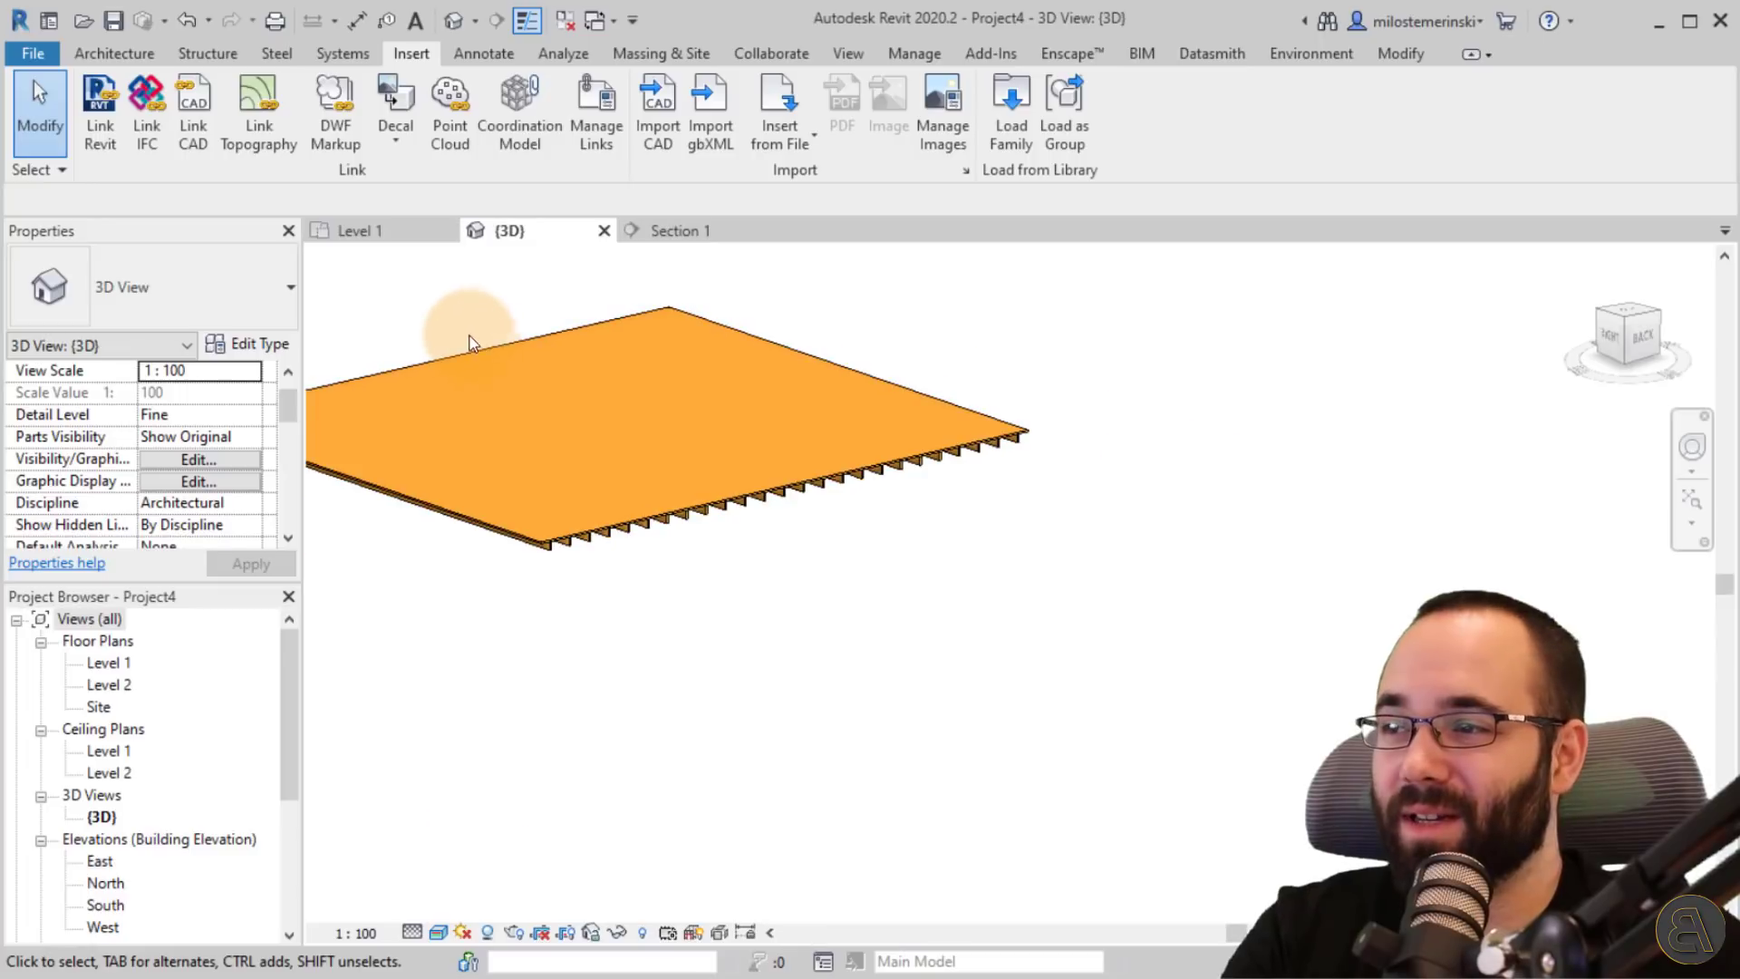
- Delete the whole floor and beam system from the 3D view
{"action": "middle_click_drag", "start_coordinate": [535, 357], "coordinate": [586, 362]}
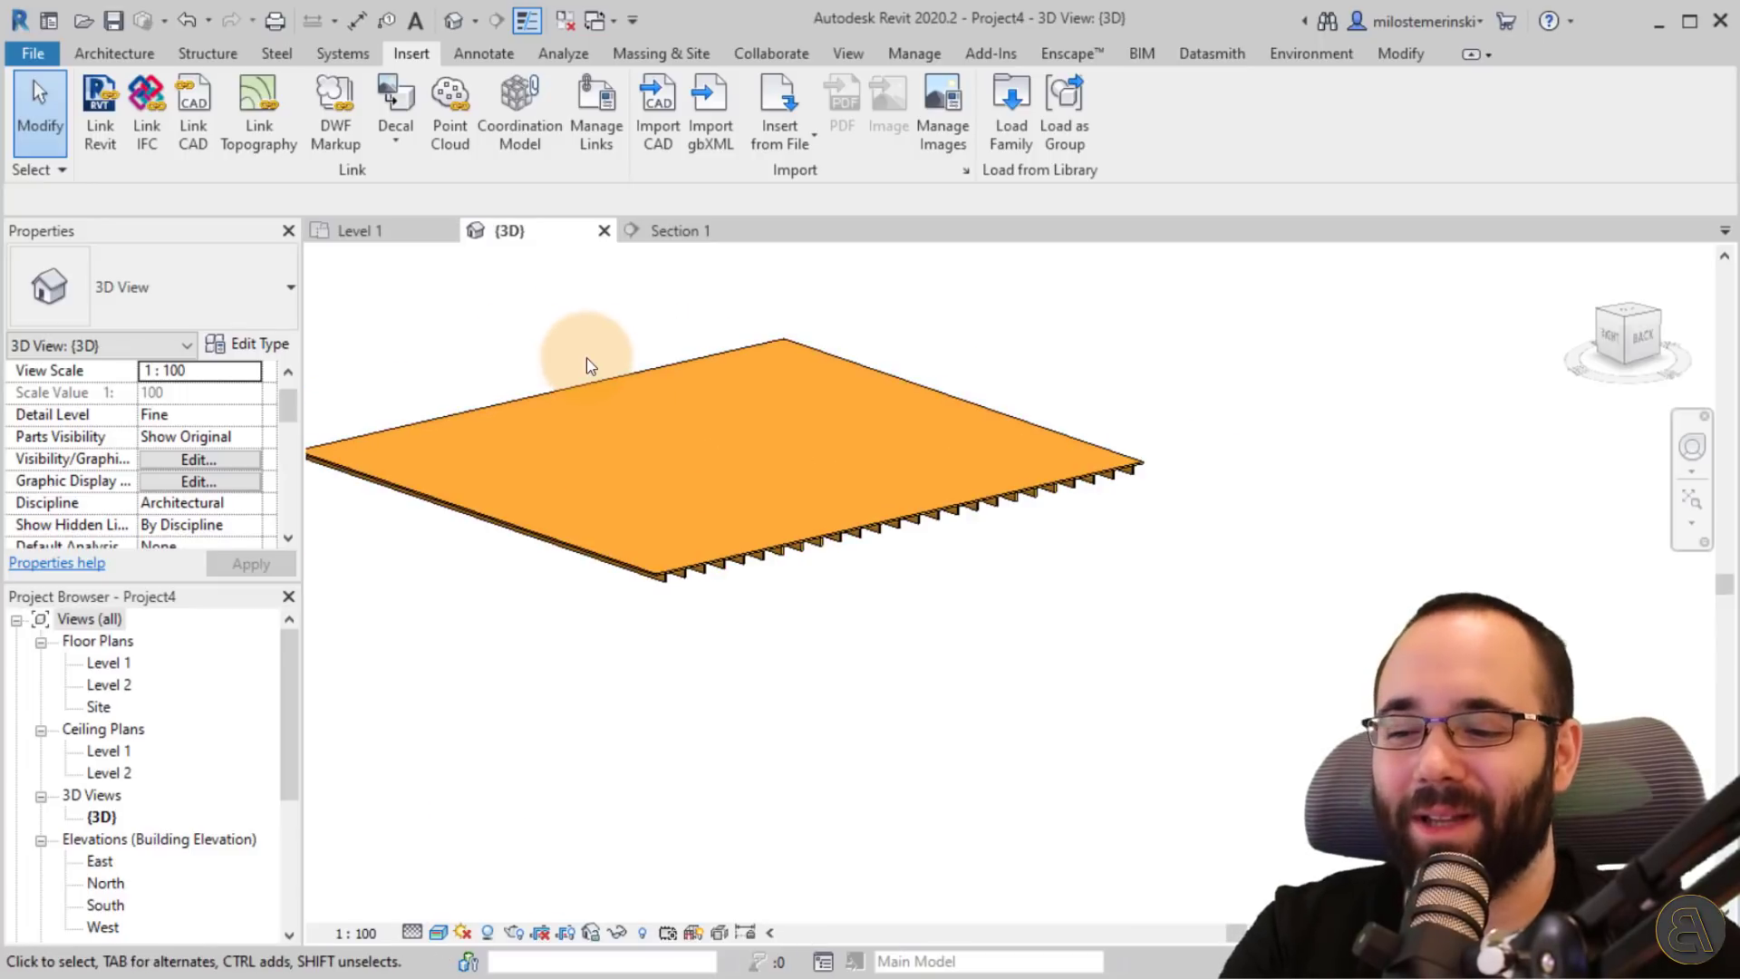
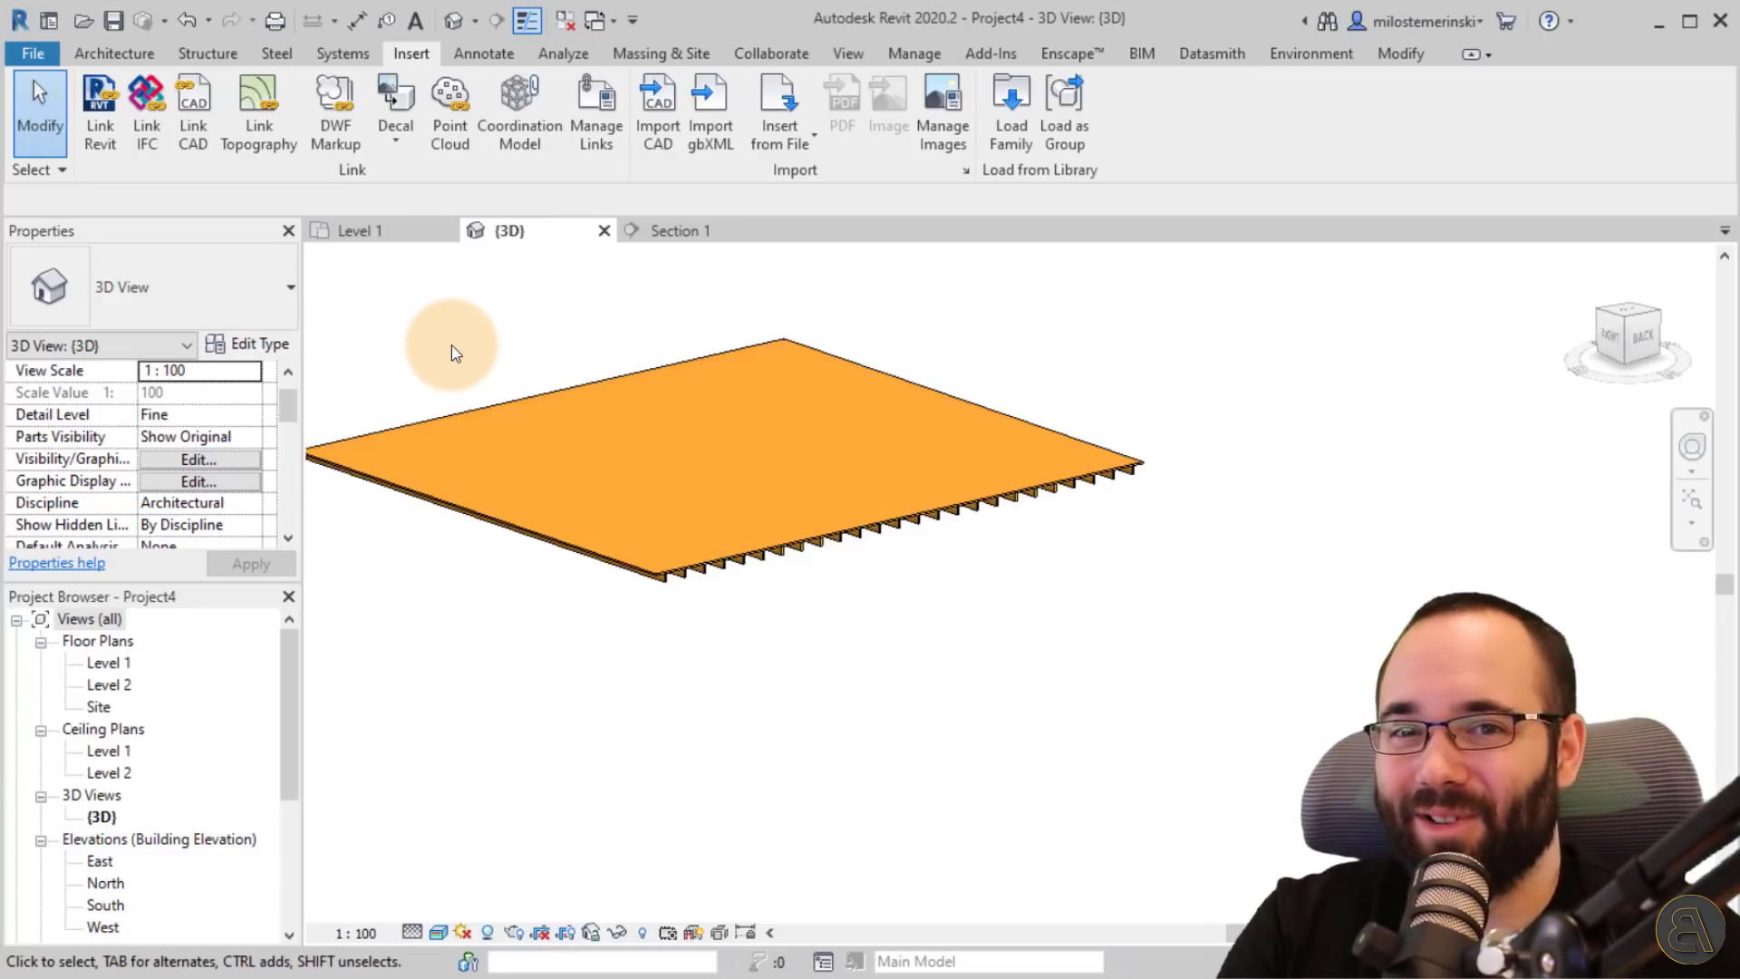
{"action": "mouse_move", "coordinate": [471, 360]}
{"action": "middle_mouse_down"}
{"action": "mouse_move", "coordinate": [505, 388]}
{"action": "mouse_move", "coordinate": [490, 384]}
{"action": "middle_mouse_up"}
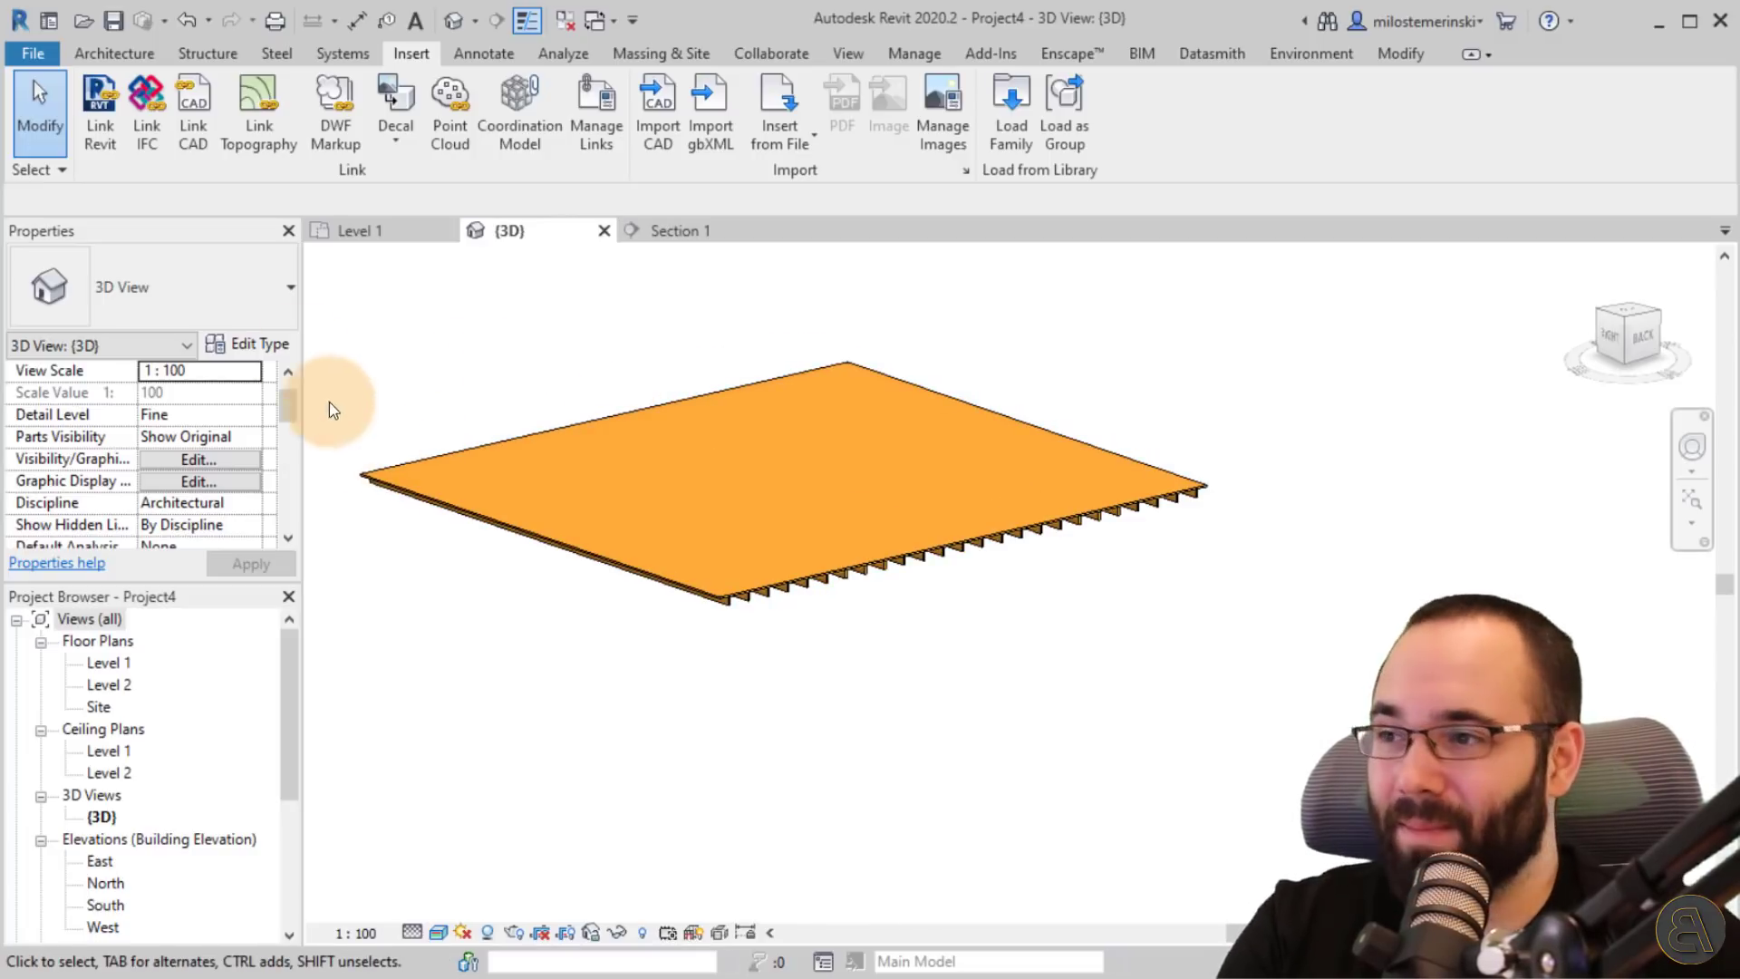
{"action": "left_click_drag", "start_coordinate": [351, 301], "coordinate": [1355, 790]}
{"action": "key", "text": "Delete"}
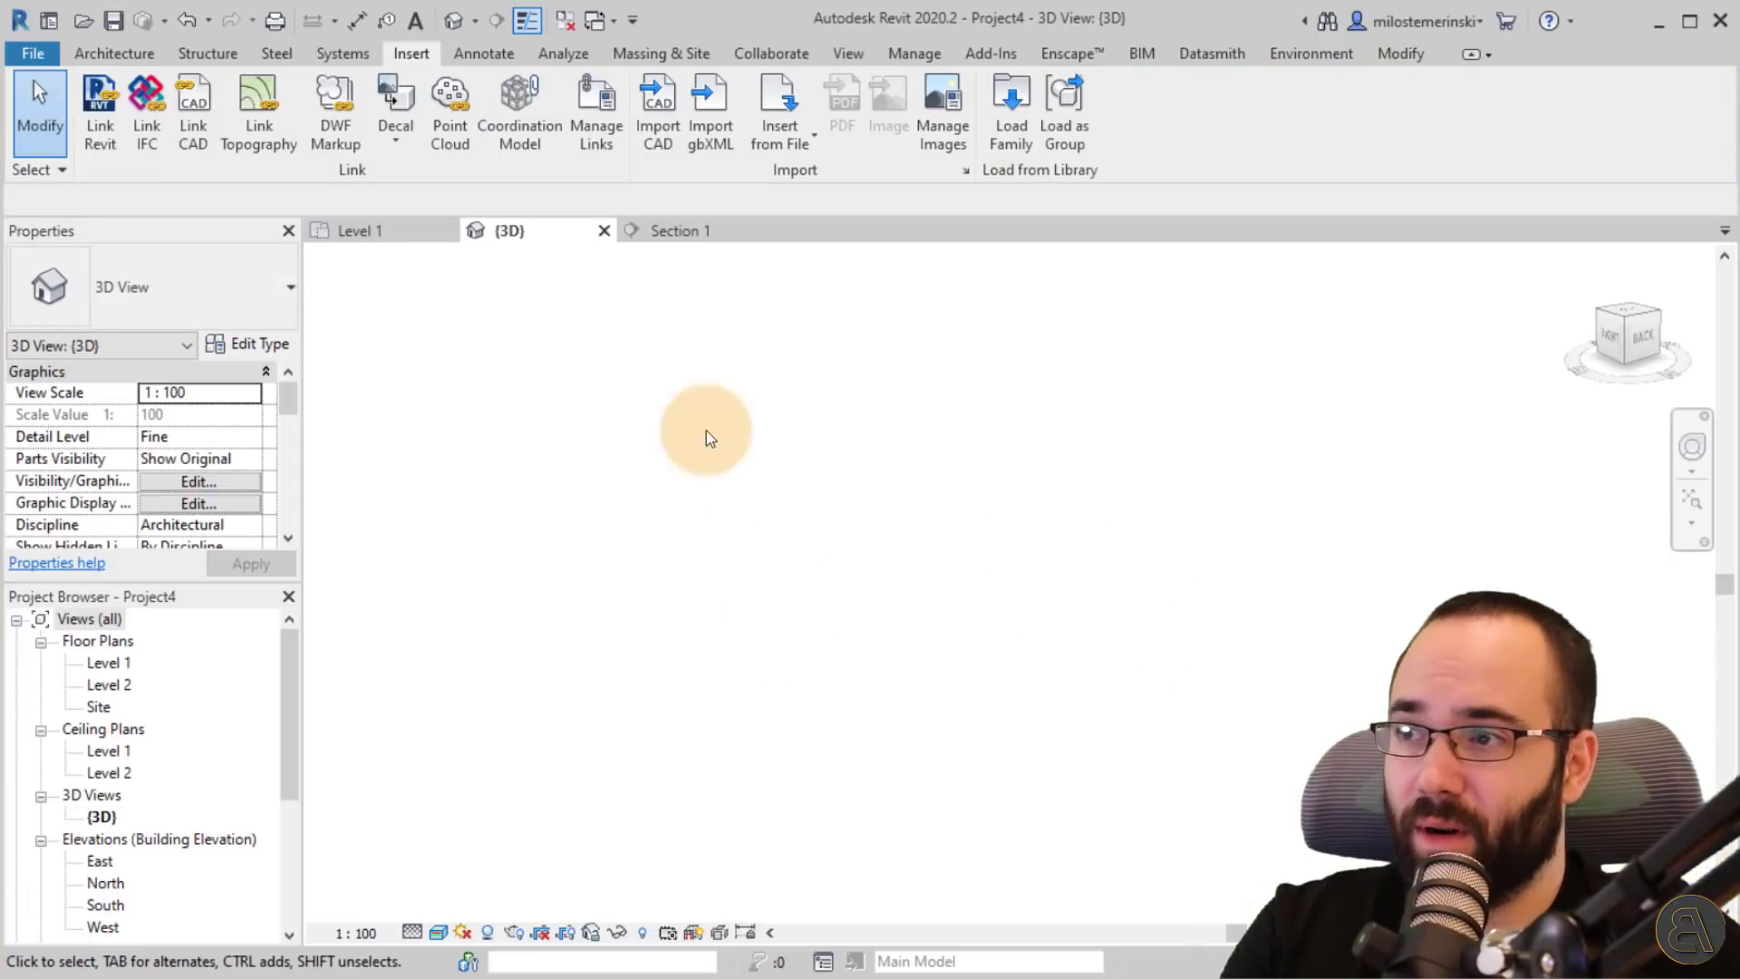
- Delete the Section 1 line, including its section view, from the Level 1 floor plan
{"action": "left_click", "coordinate": [664, 230]}
{"action": "left_click", "coordinate": [390, 232]}
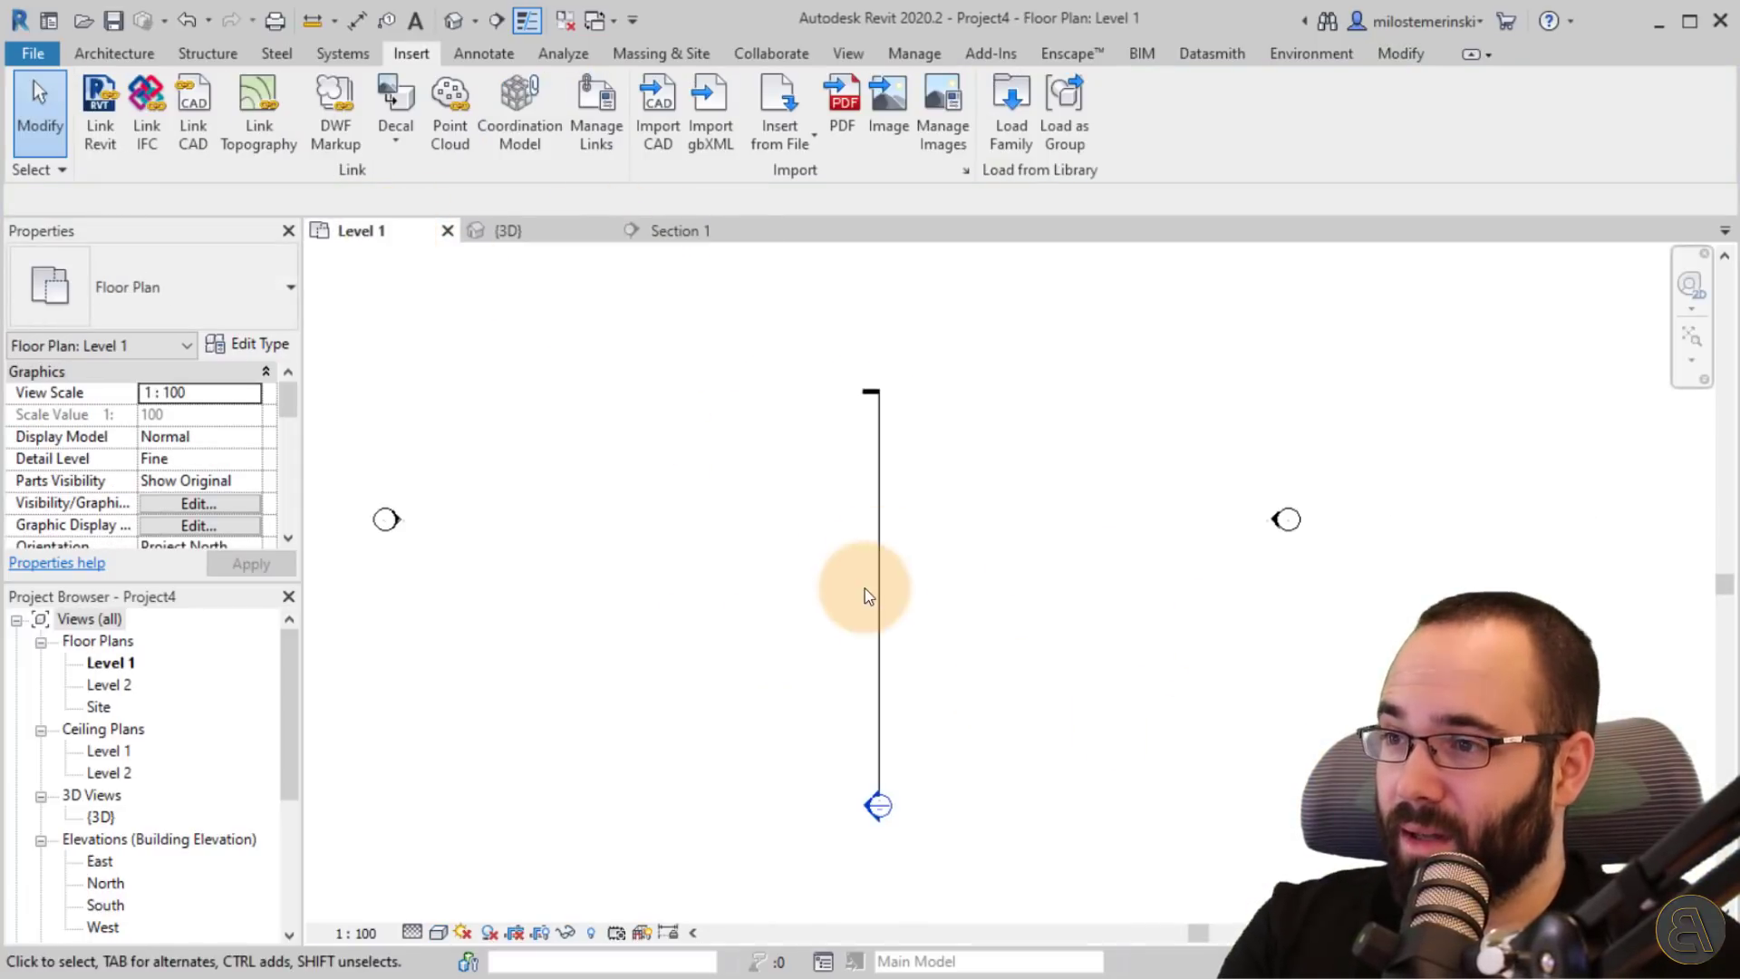
{"action": "left_click", "coordinate": [879, 593]}
{"action": "key", "text": "Delete"}
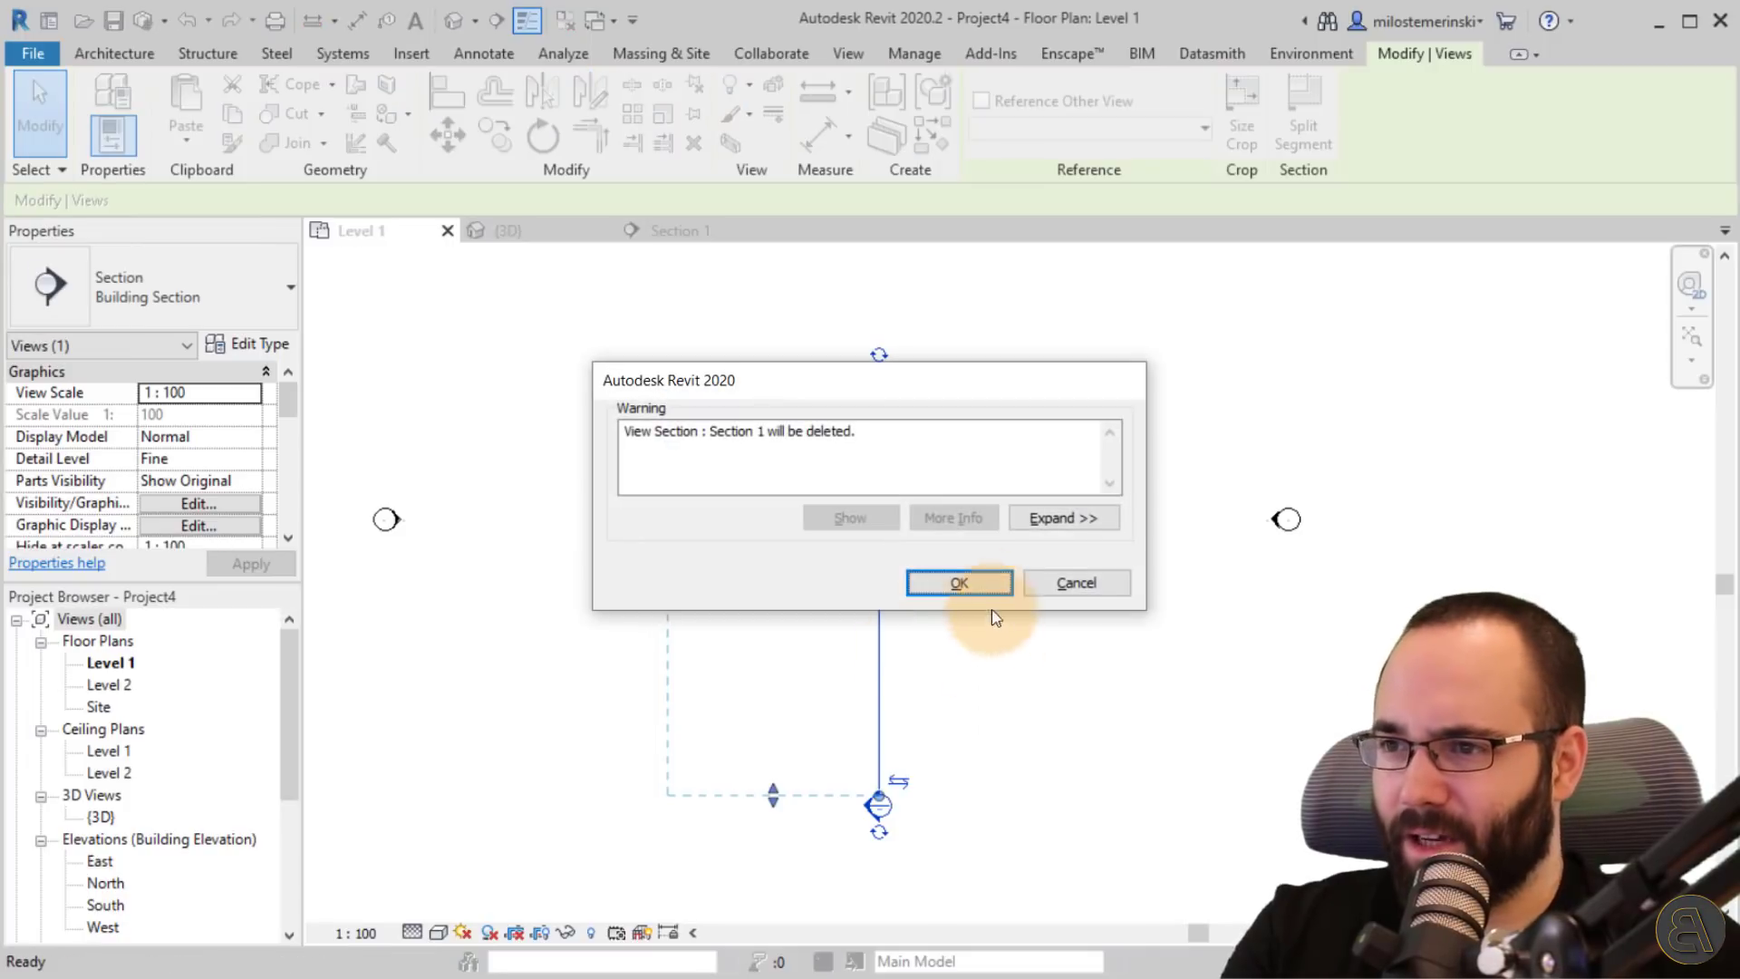
{"action": "left_click", "coordinate": [976, 587]}
{"action": "scroll", "coordinate": [724, 539], "scroll_direction": "down", "scroll_amount": 2}
{"action": "middle_click_drag", "start_coordinate": [781, 550], "coordinate": [780, 616]}
{"action": "scroll", "coordinate": [726, 574], "scroll_direction": "up", "scroll_amount": 2}
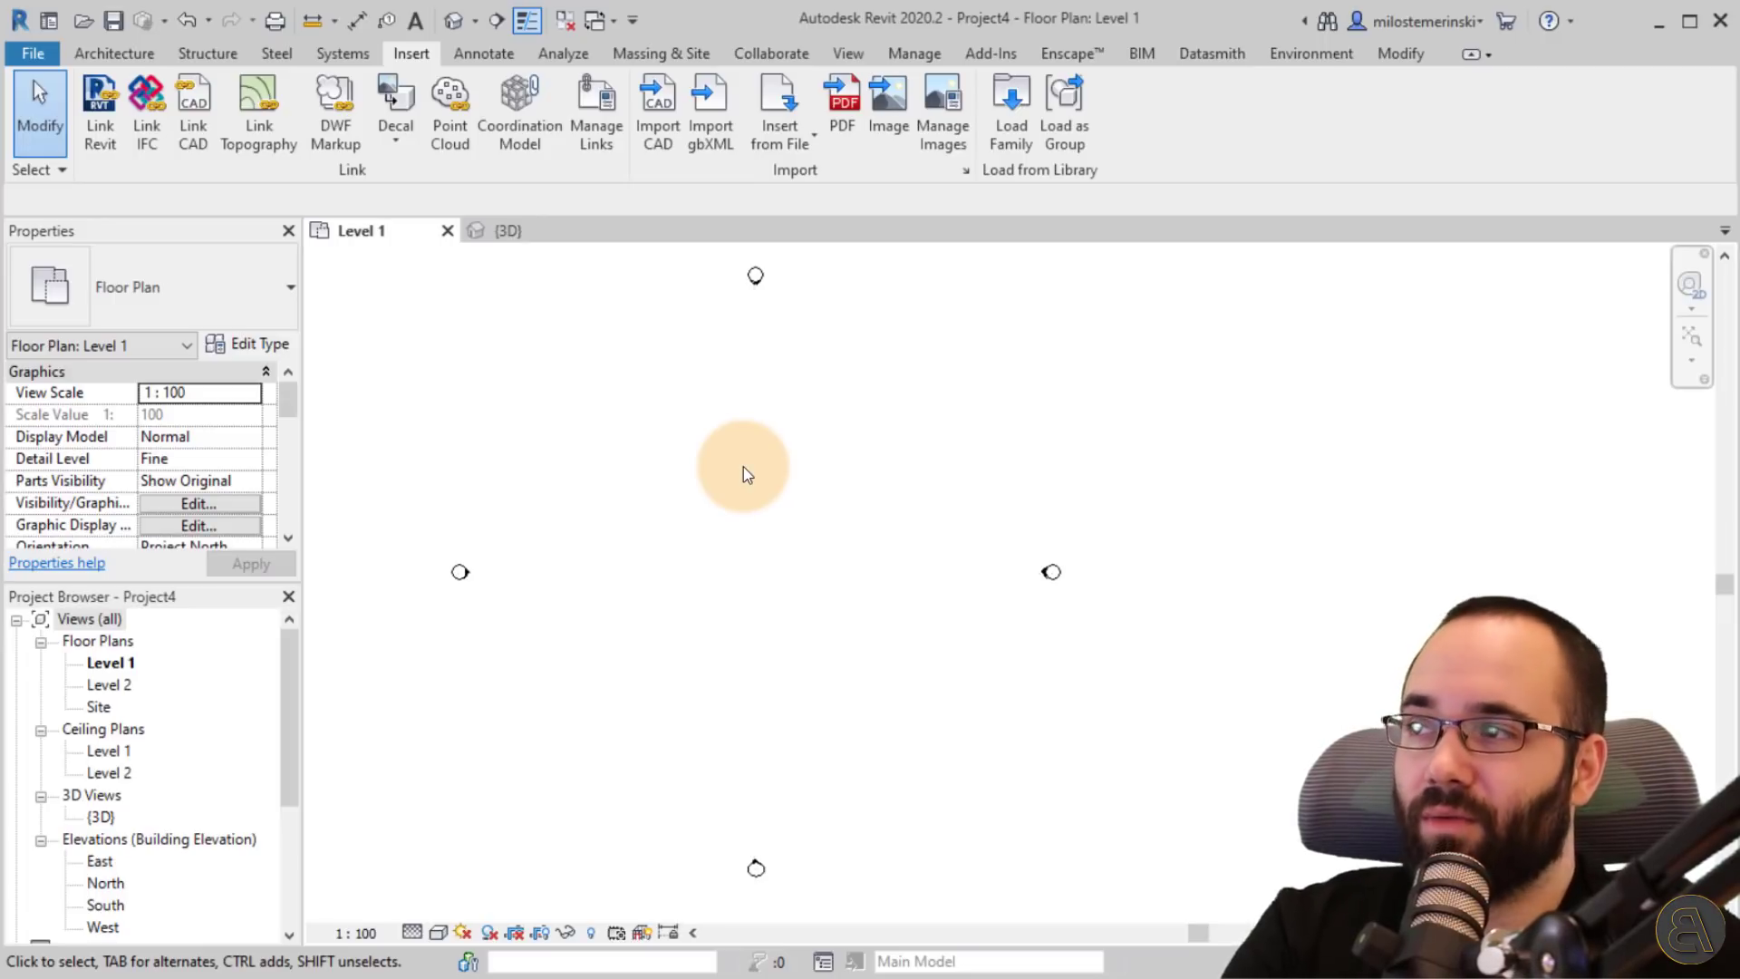
- Start placing a vertical structural column on Level 1 and browse the column types already available in the project
{"action": "left_click", "coordinate": [206, 56]}
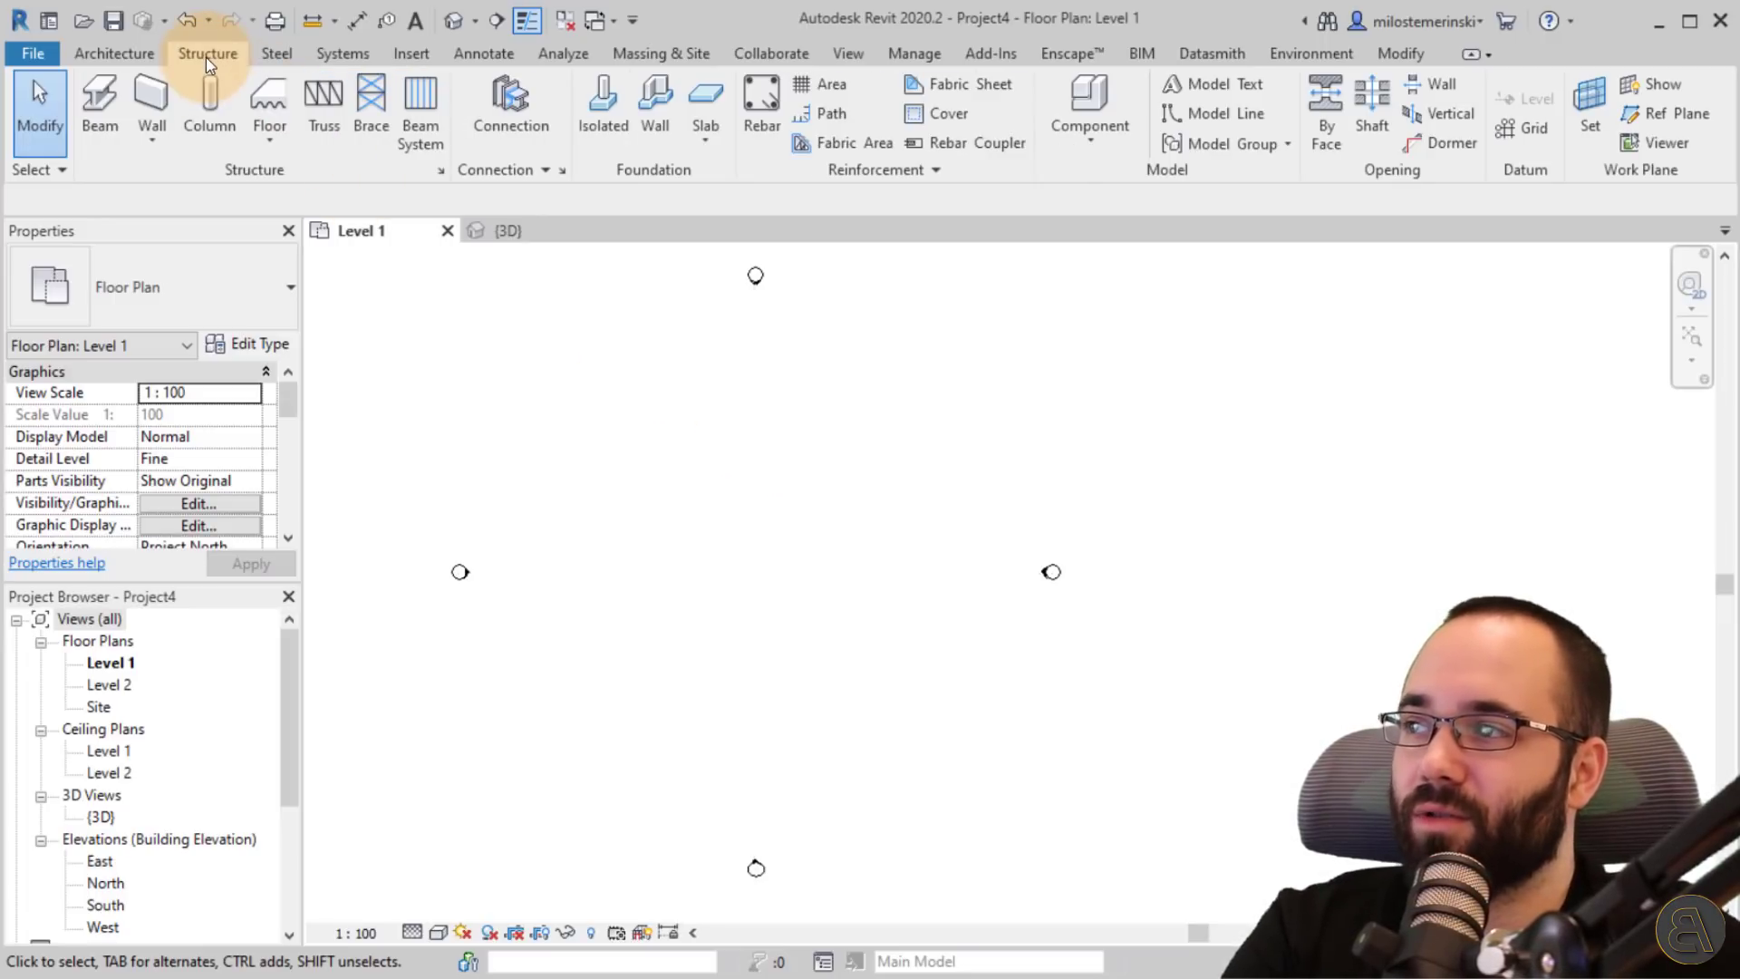
{"action": "left_click", "coordinate": [210, 115]}
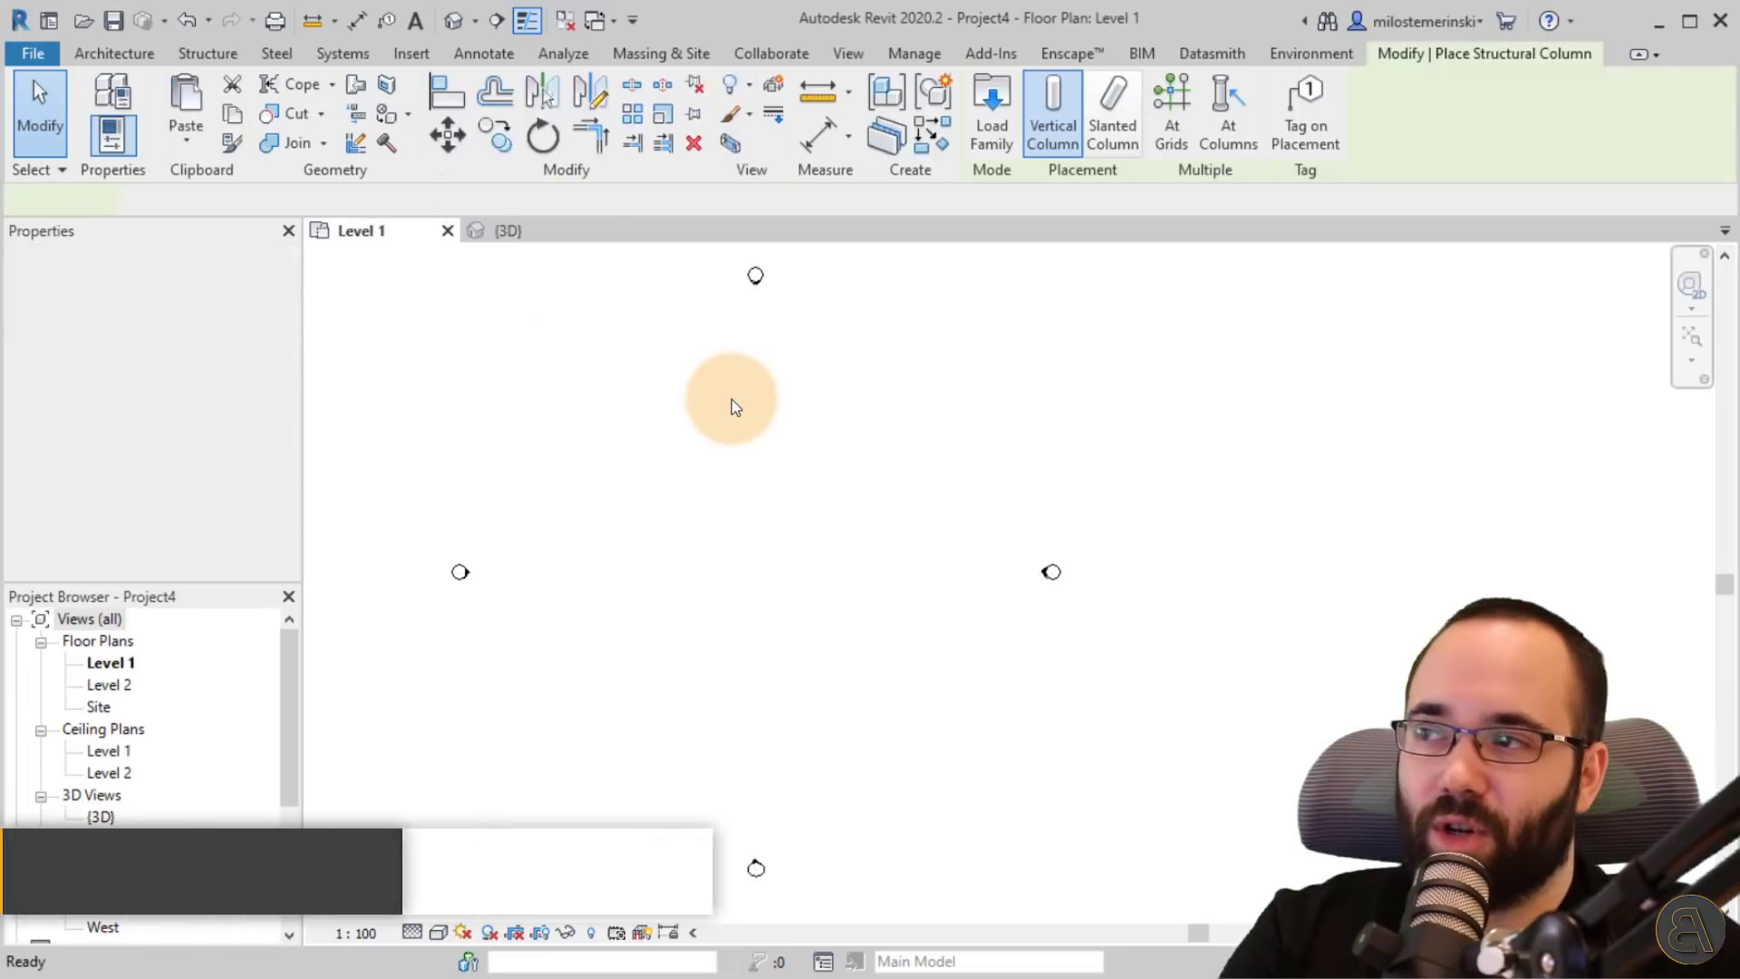
{"action": "left_click", "coordinate": [163, 287]}
{"action": "scroll", "coordinate": [170, 531], "scroll_direction": "down", "scroll_amount": 1}
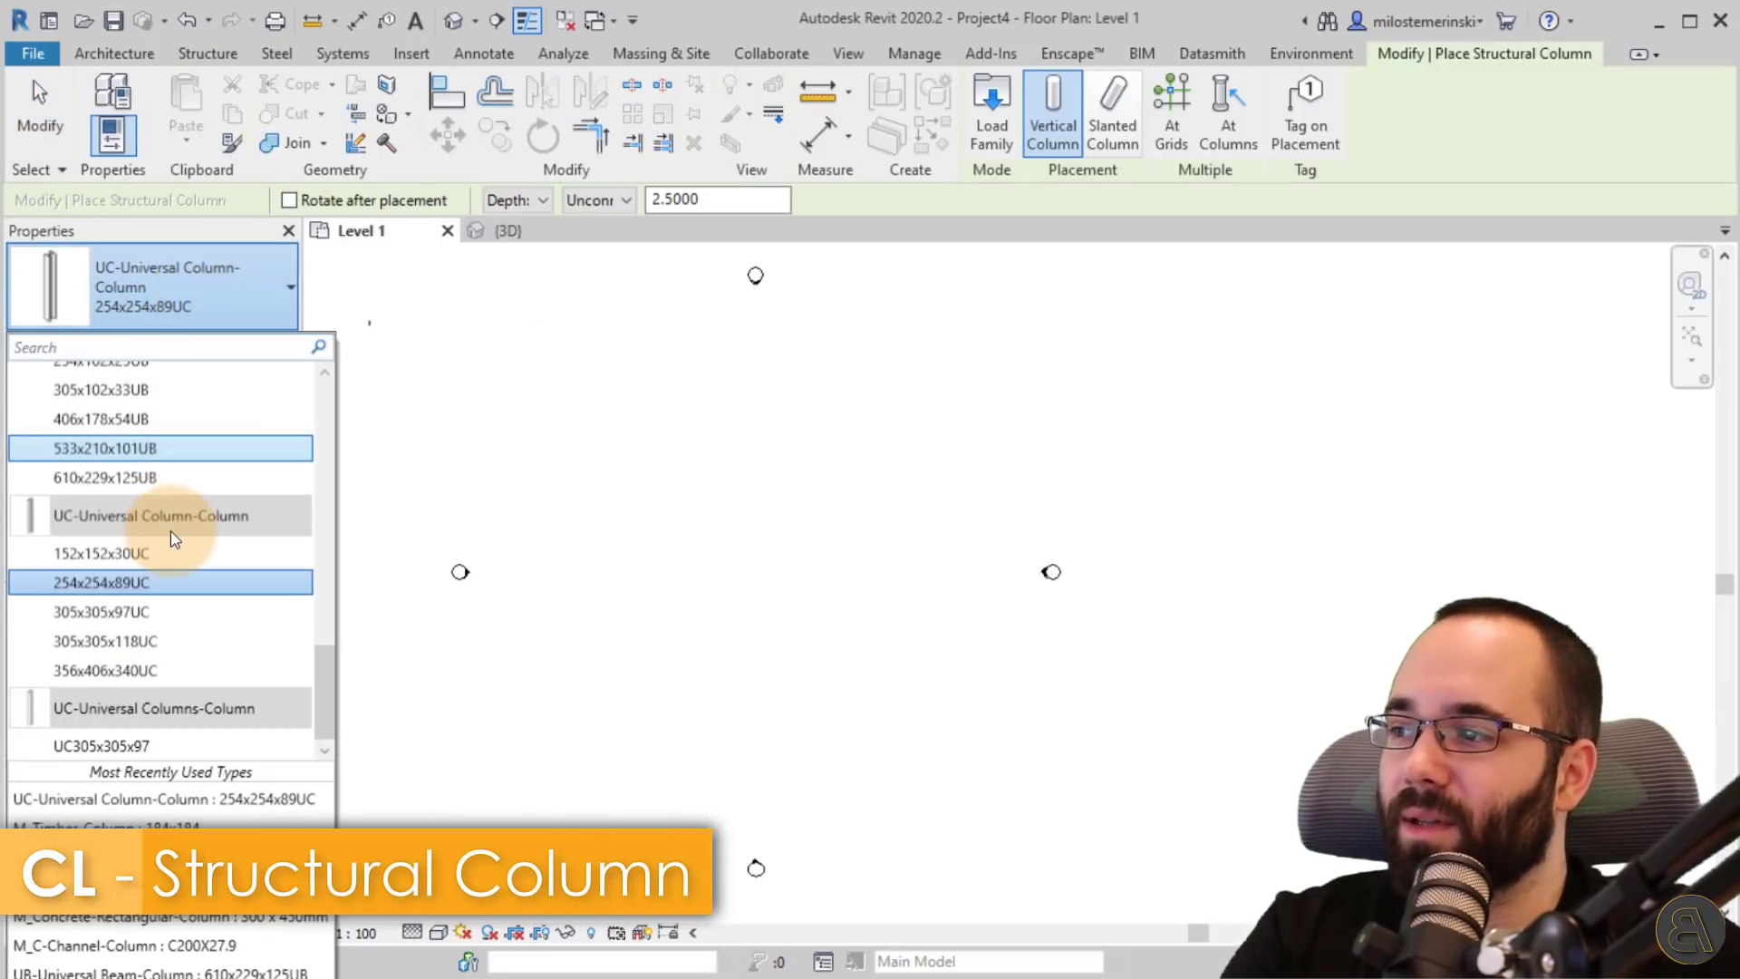
{"action": "scroll", "coordinate": [170, 531], "scroll_direction": "up", "scroll_amount": 5}
{"action": "scroll", "coordinate": [171, 531], "scroll_direction": "up", "scroll_amount": 6}
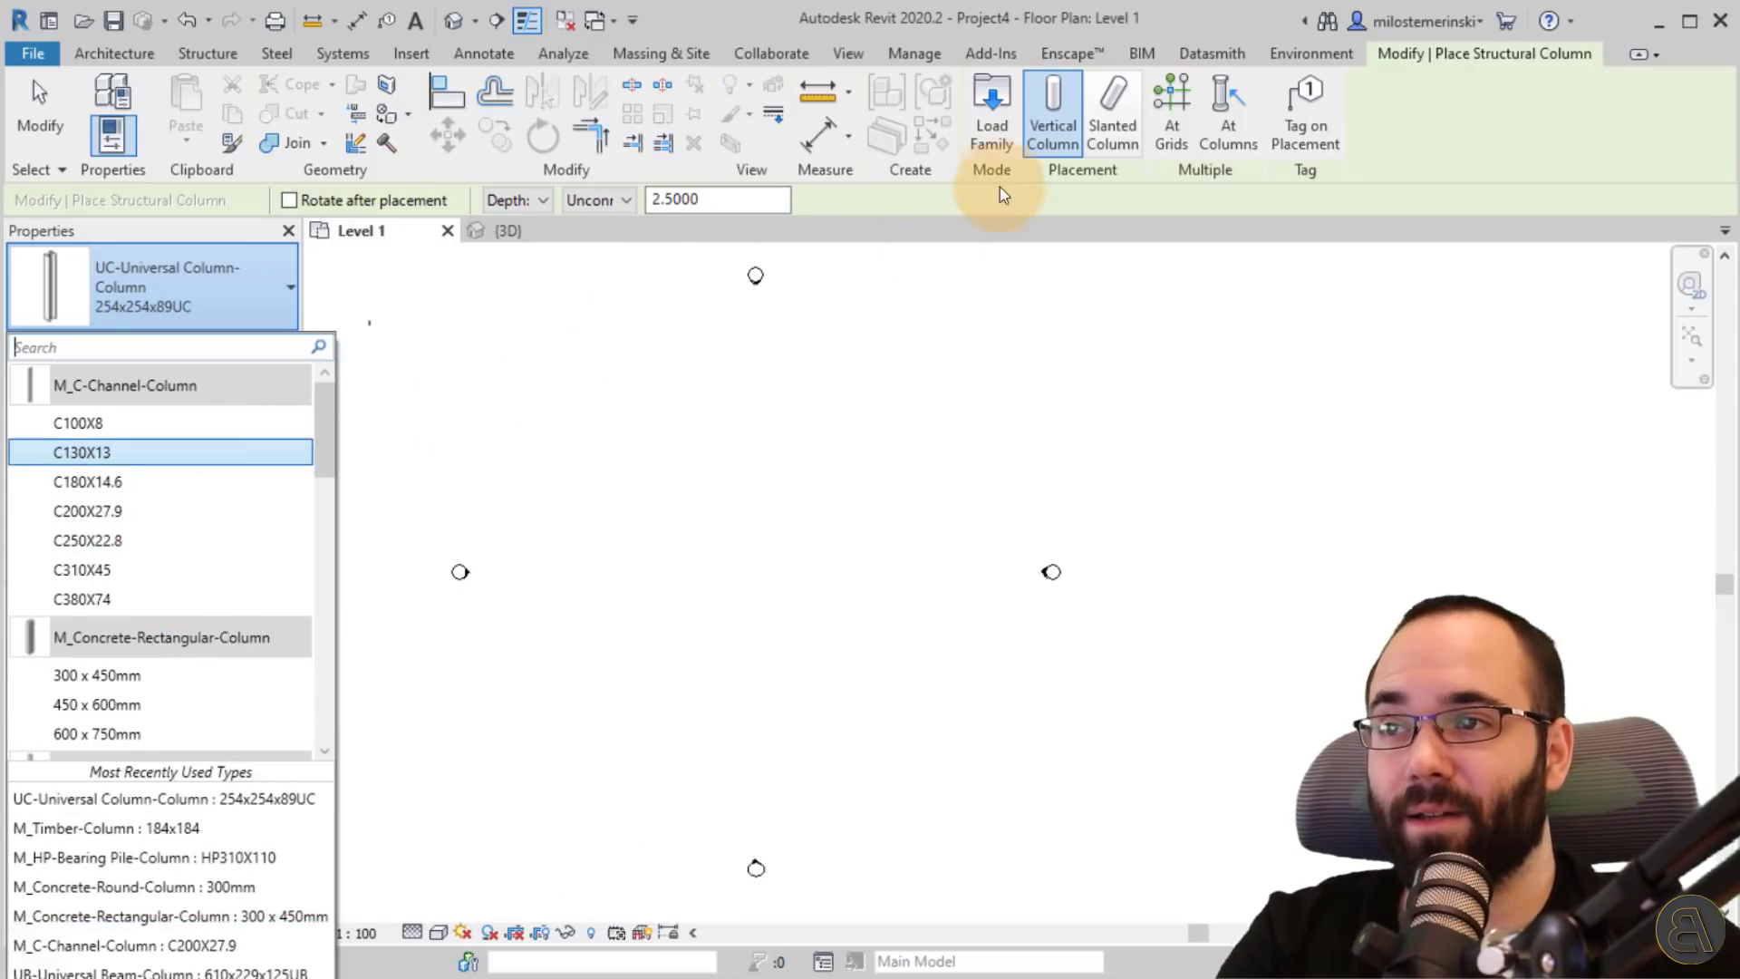
- Load the M_Concrete-Rectangular-Column with Drop Caps family from the Concrete folder of the US Metric Structural Columns library
{"action": "left_click", "coordinate": [999, 144]}
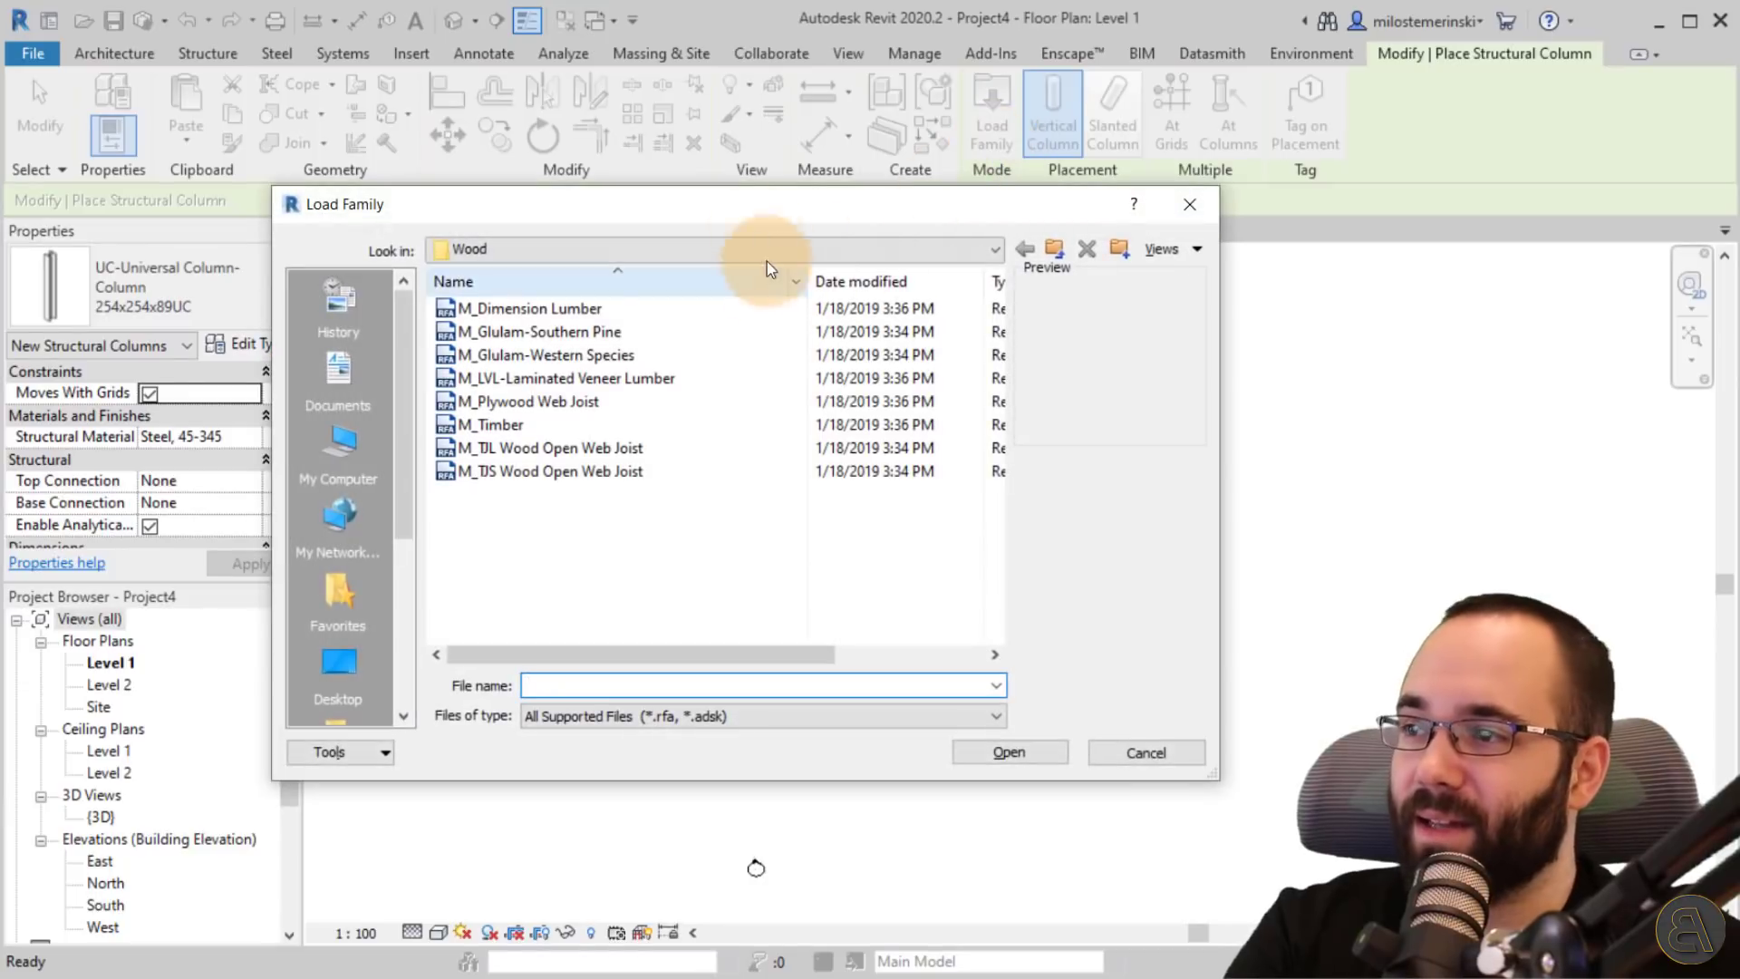
{"action": "left_click", "coordinate": [1058, 248]}
{"action": "left_click", "coordinate": [1058, 249]}
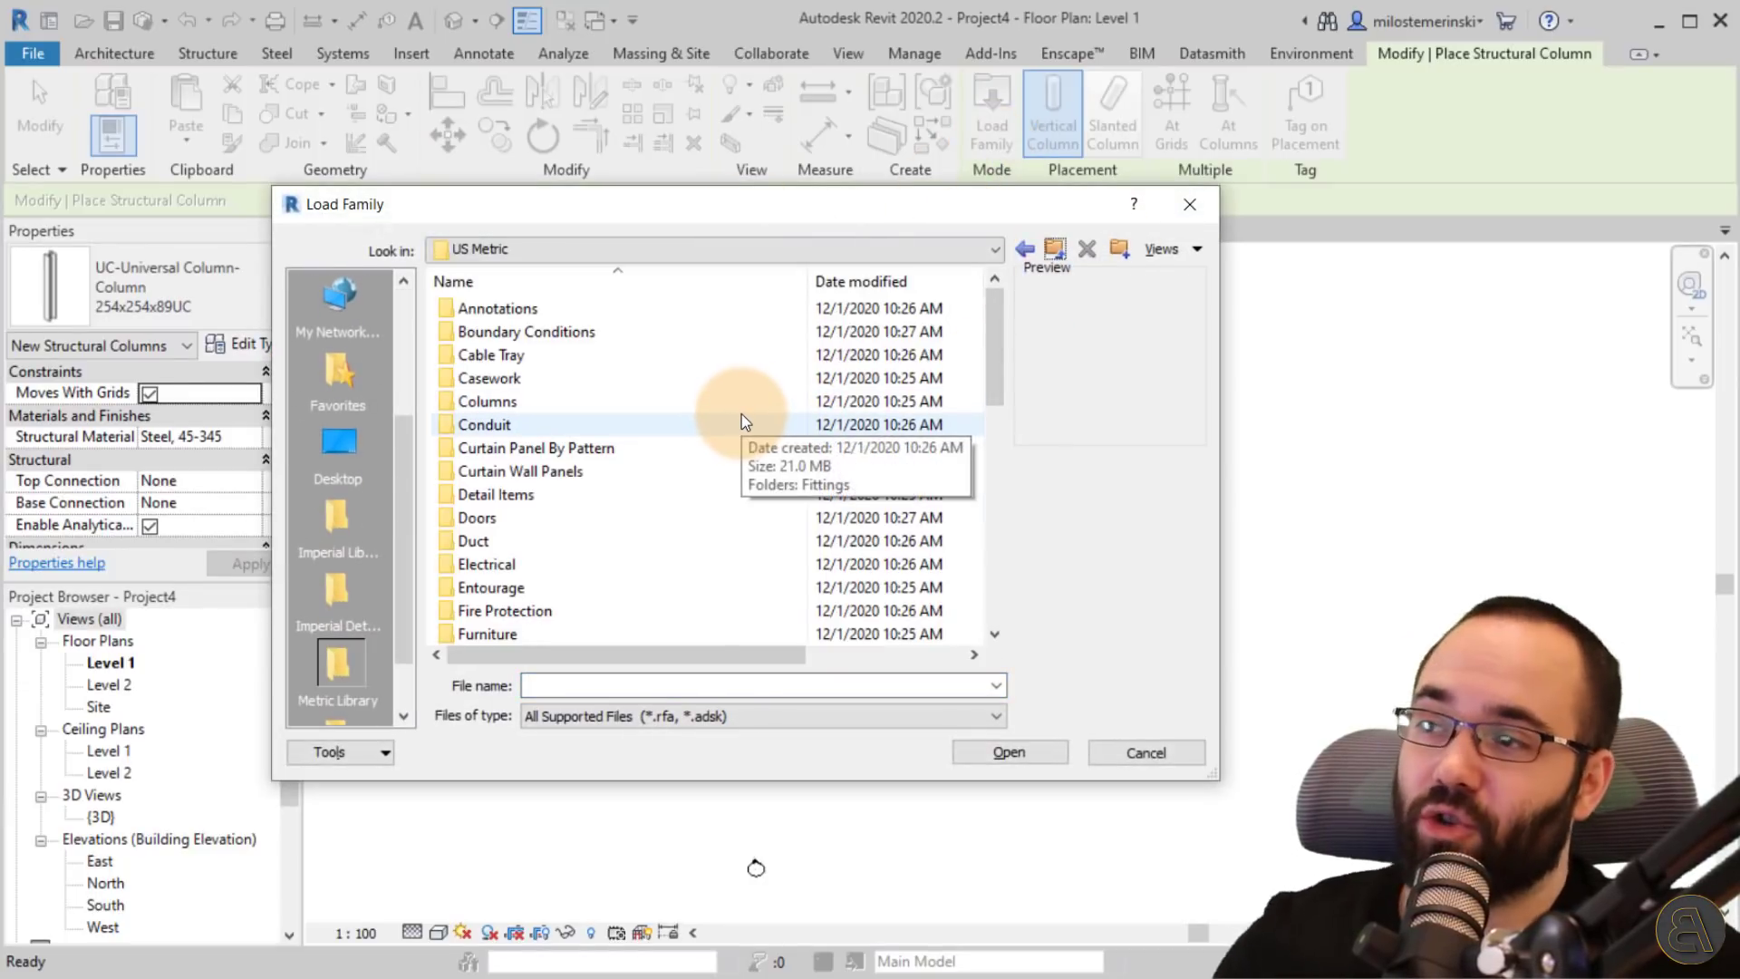
{"action": "left_click_drag", "start_coordinate": [1000, 330], "coordinate": [1015, 563]}
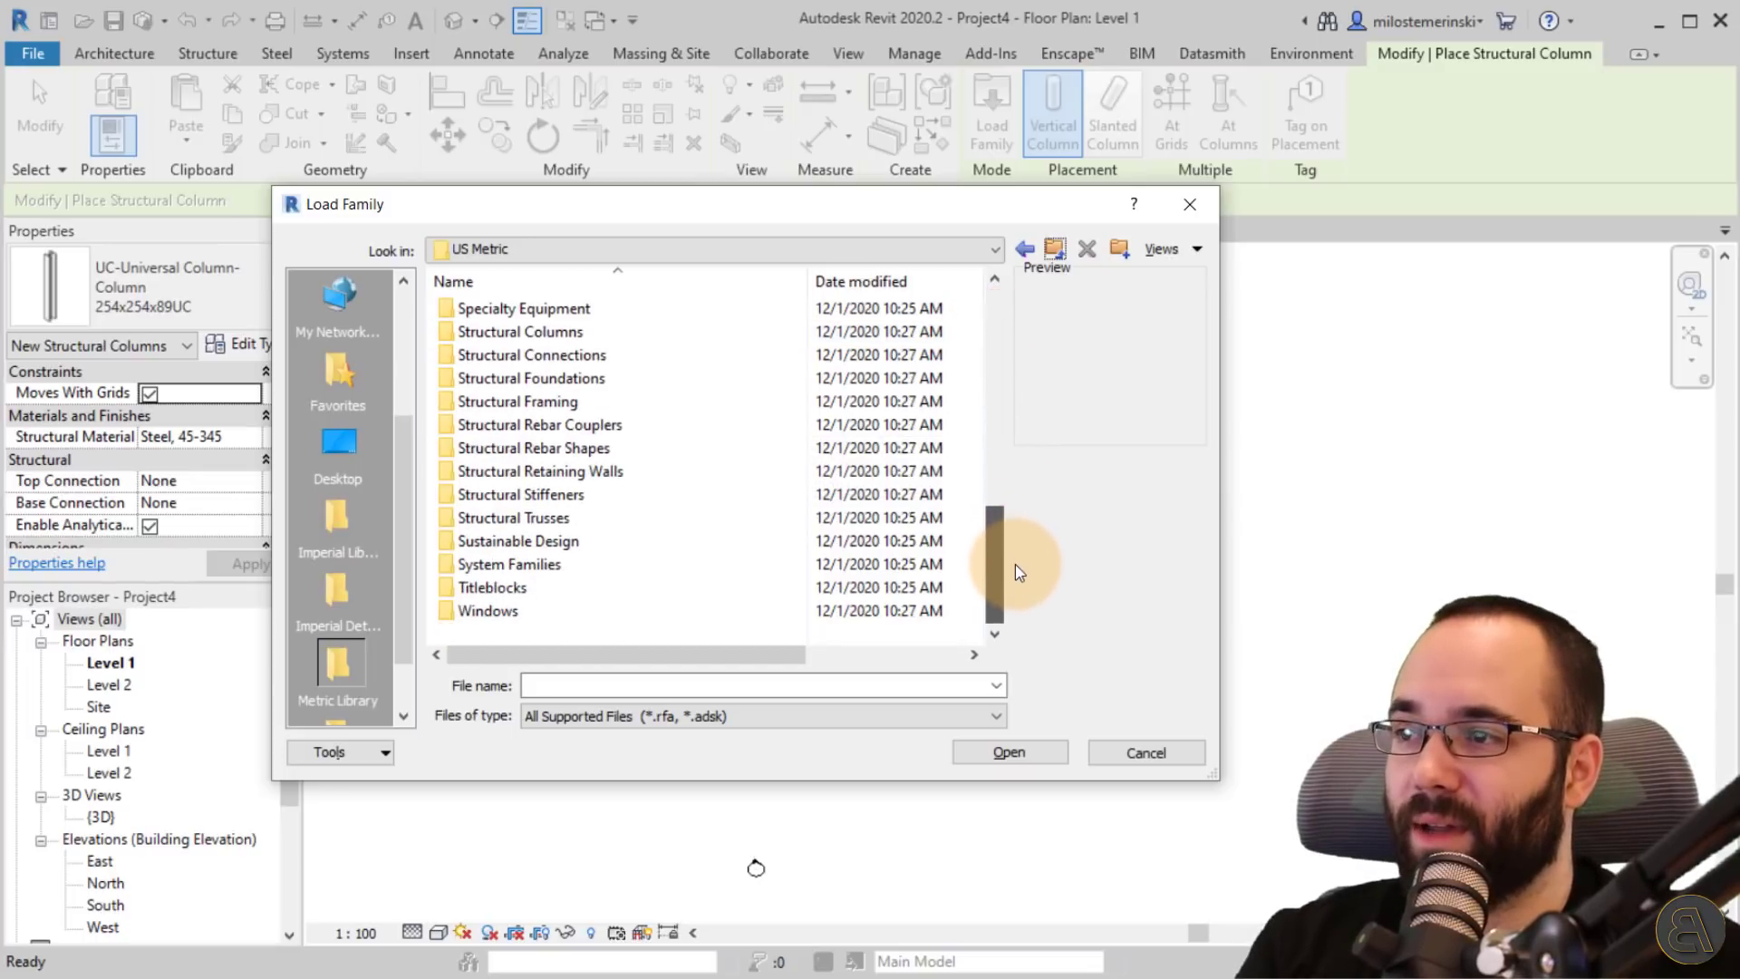
{"action": "left_click", "coordinate": [561, 331]}
{"action": "double_click", "coordinate": [560, 332]}
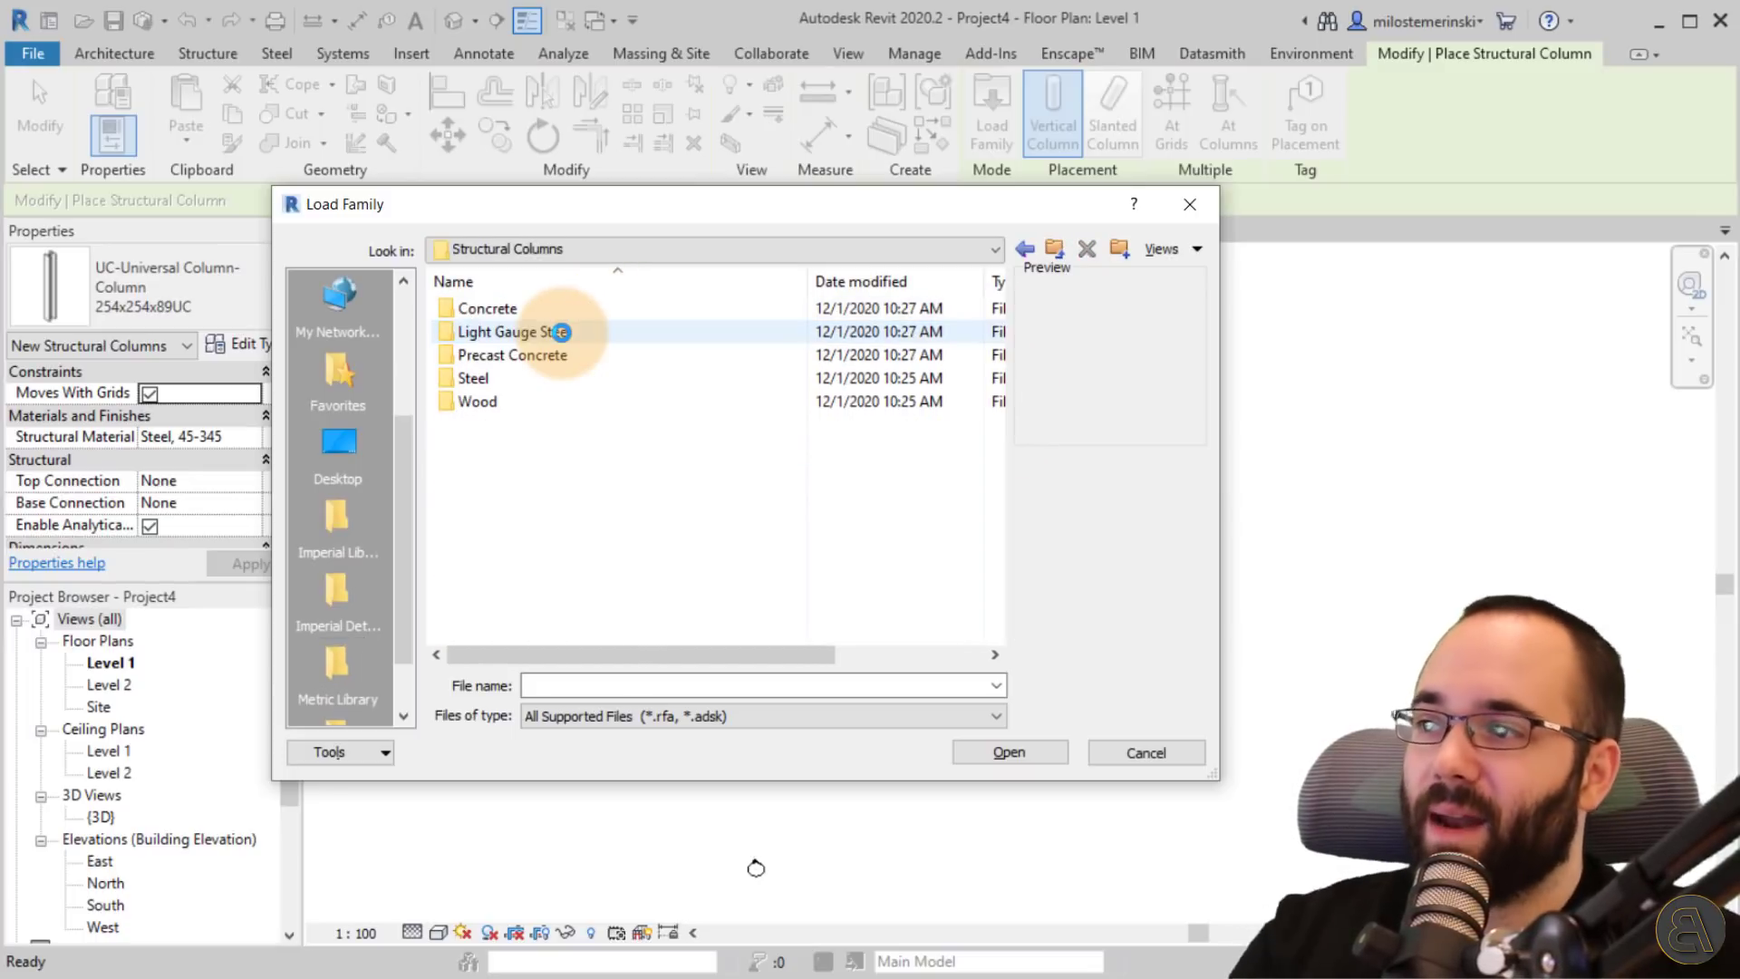
{"action": "double_click", "coordinate": [496, 311]}
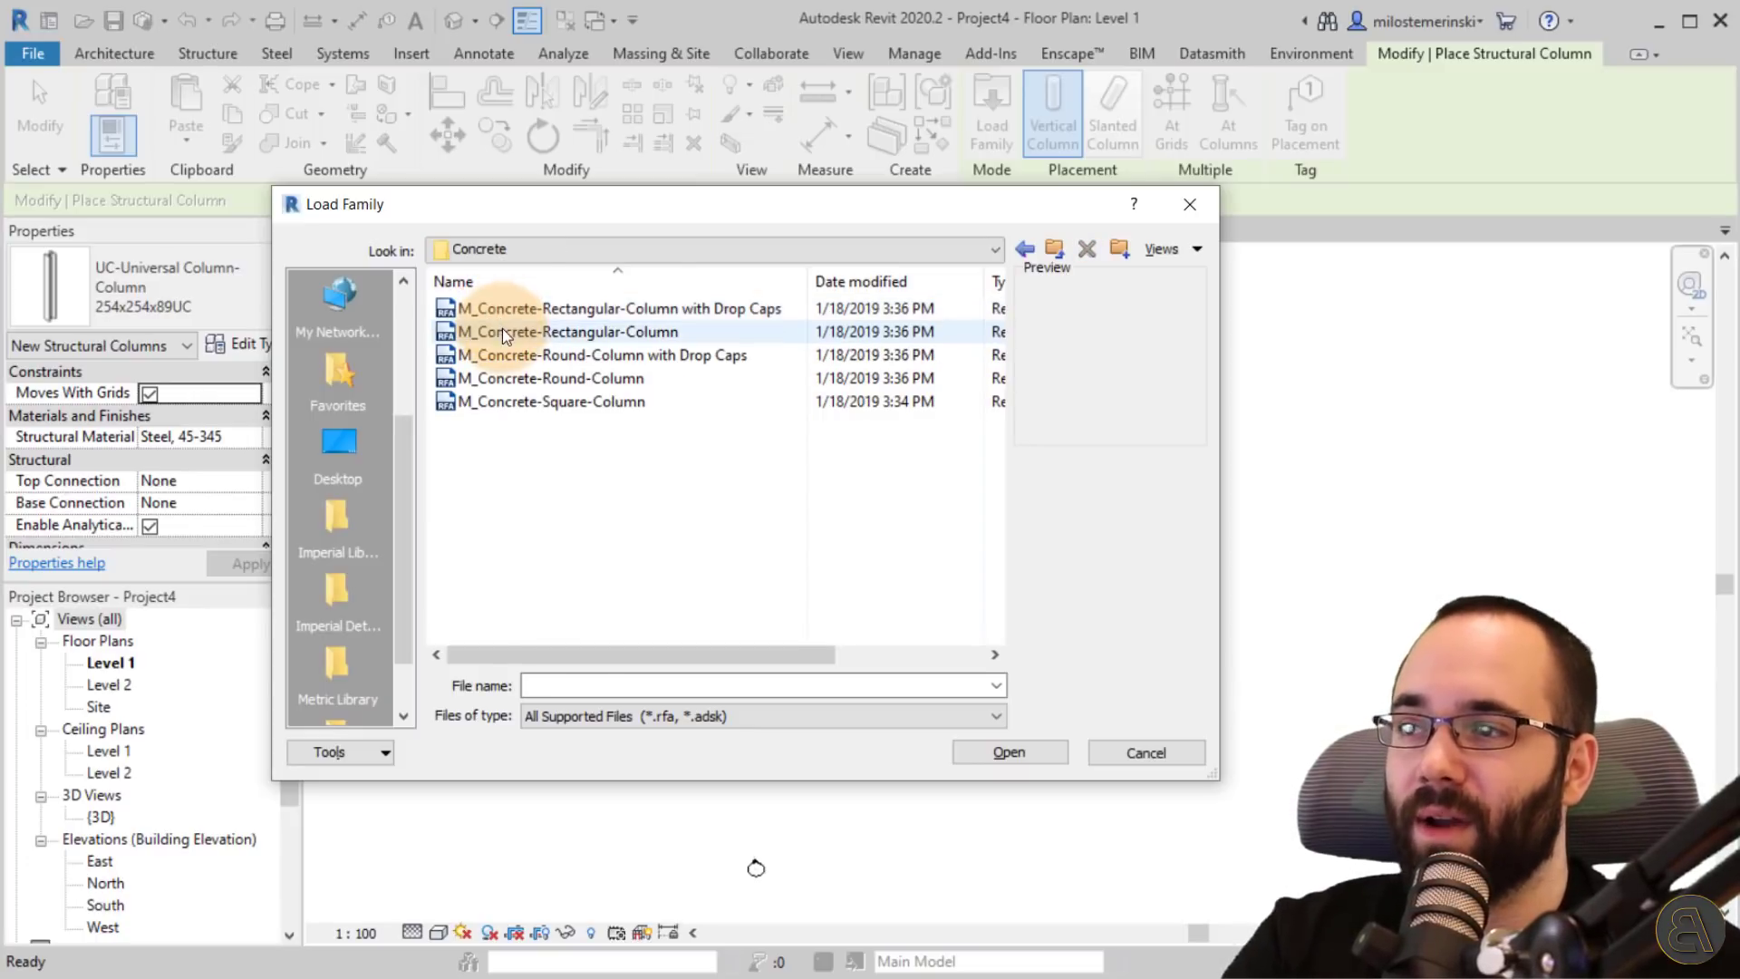
{"action": "left_click", "coordinate": [524, 308]}
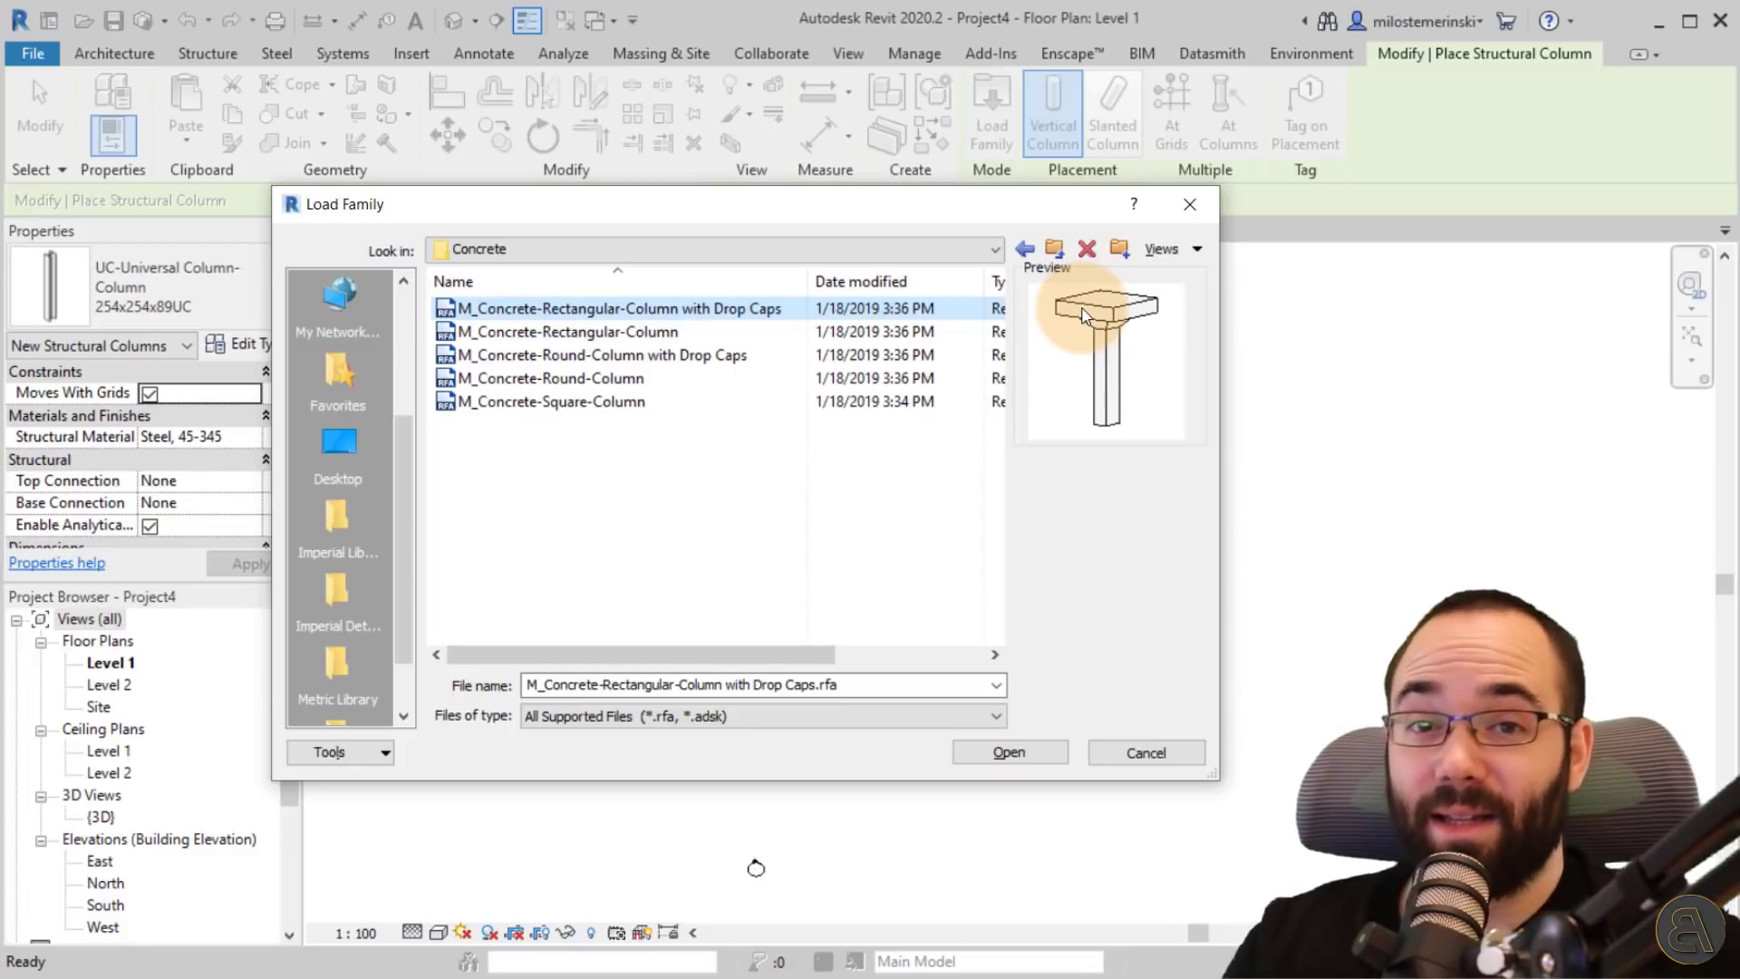
{"action": "left_click", "coordinate": [997, 761]}
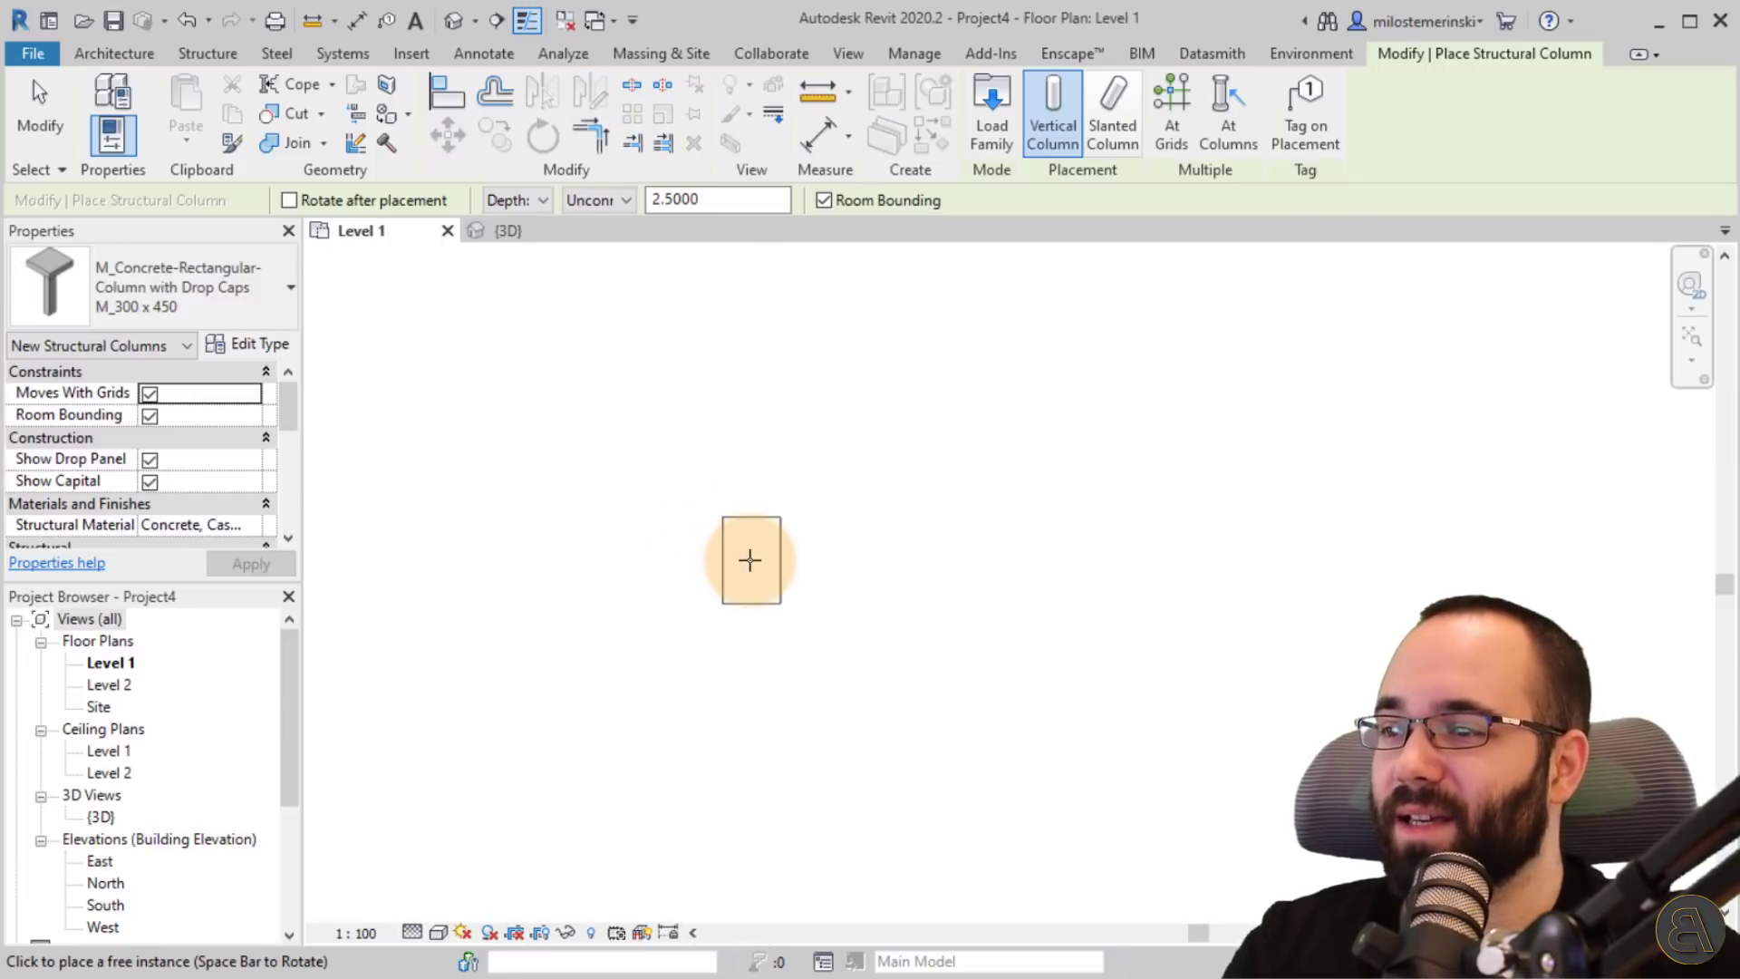
- Duplicate the M_300 x 450 drop-cap column type under the name M_300 x 300
{"action": "scroll", "coordinate": [751, 560], "scroll_direction": "up", "scroll_amount": 2}
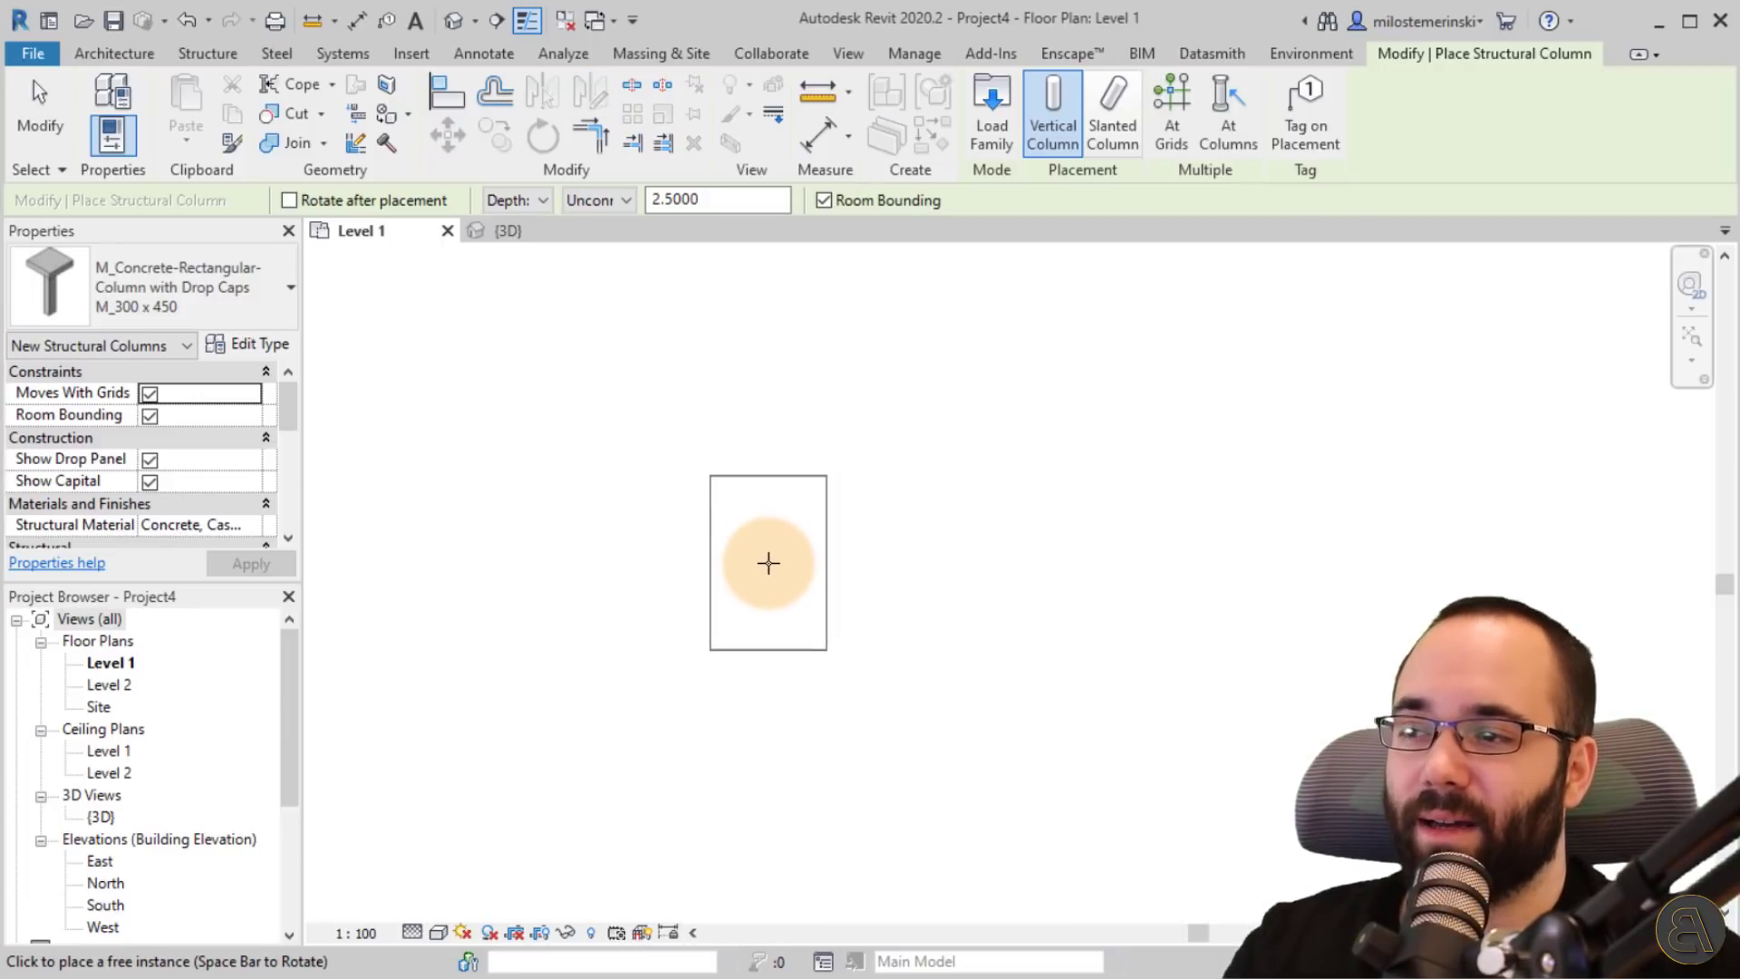
{"action": "left_click", "coordinate": [241, 315]}
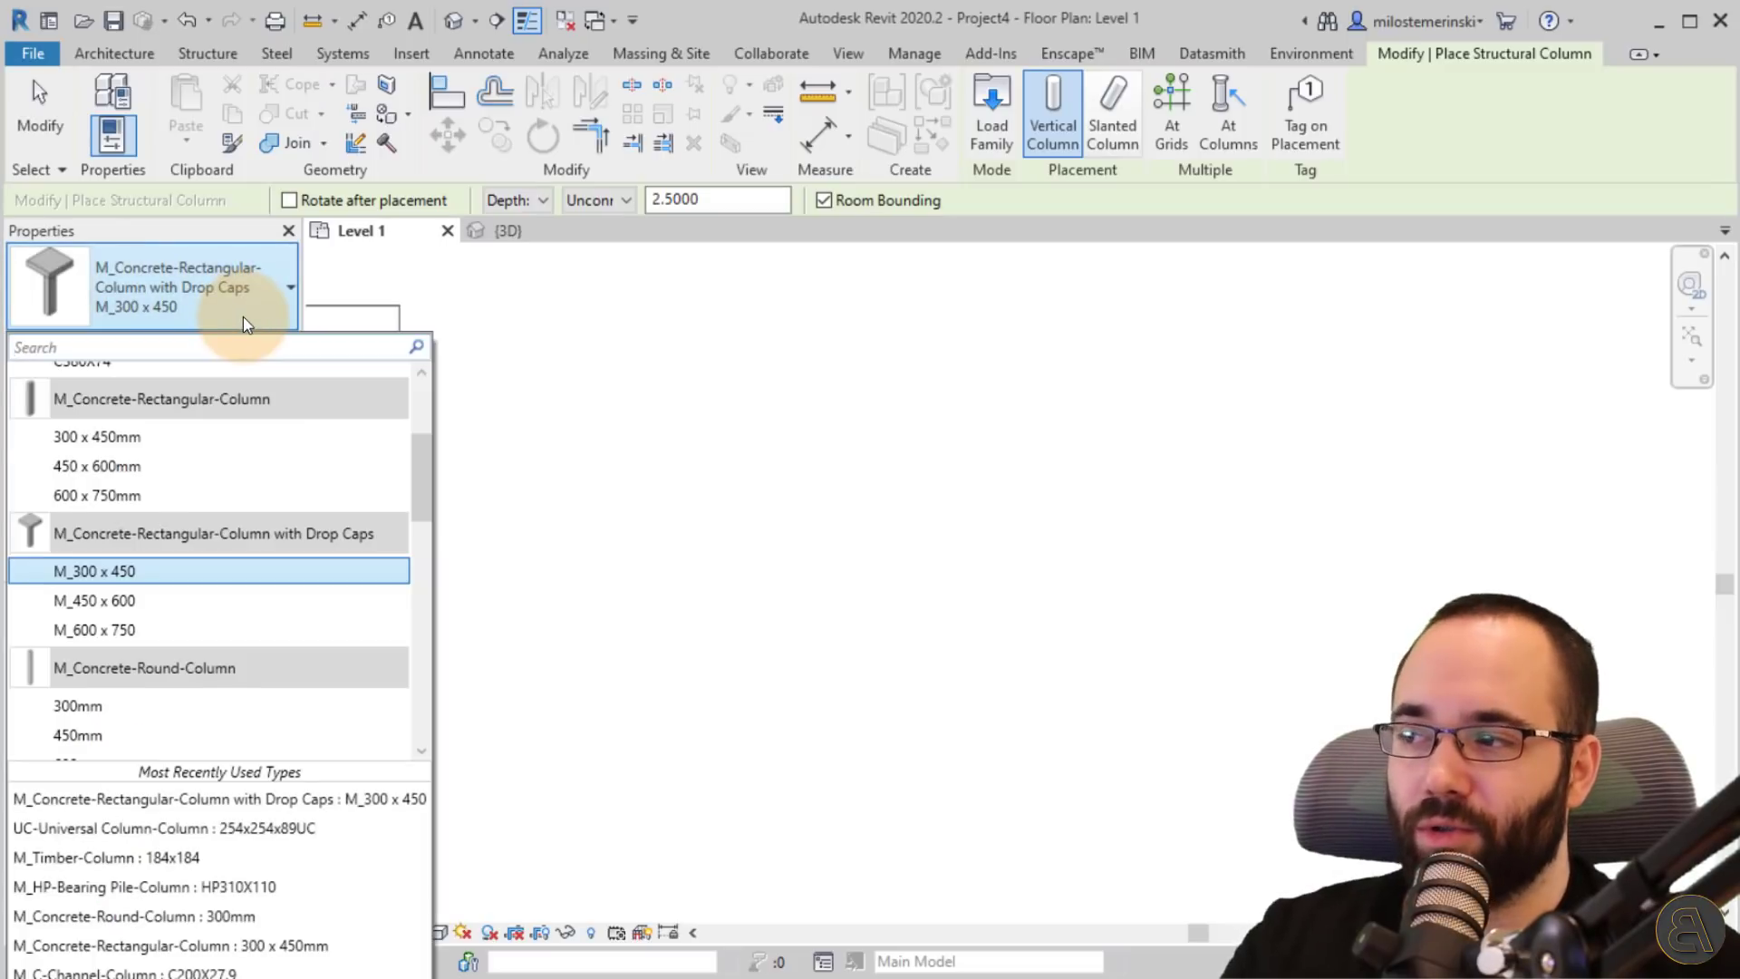
{"action": "left_click", "coordinate": [243, 318]}
{"action": "left_click", "coordinate": [252, 349]}
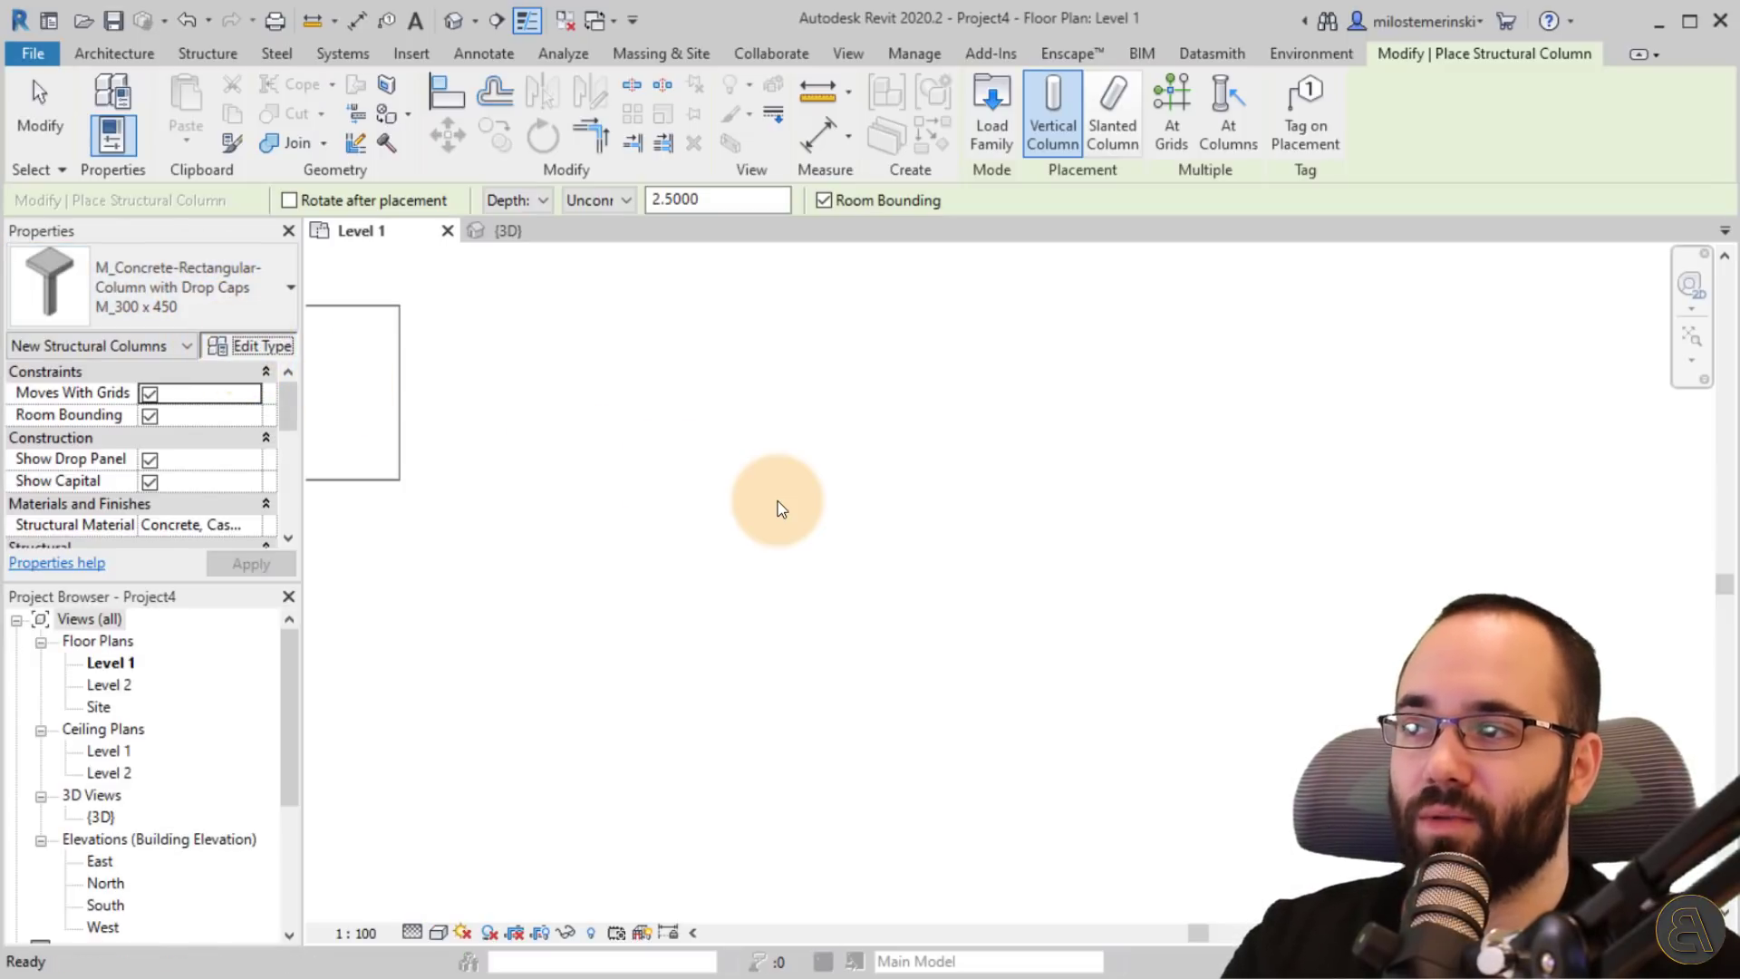
{"action": "left_click", "coordinate": [1121, 171]}
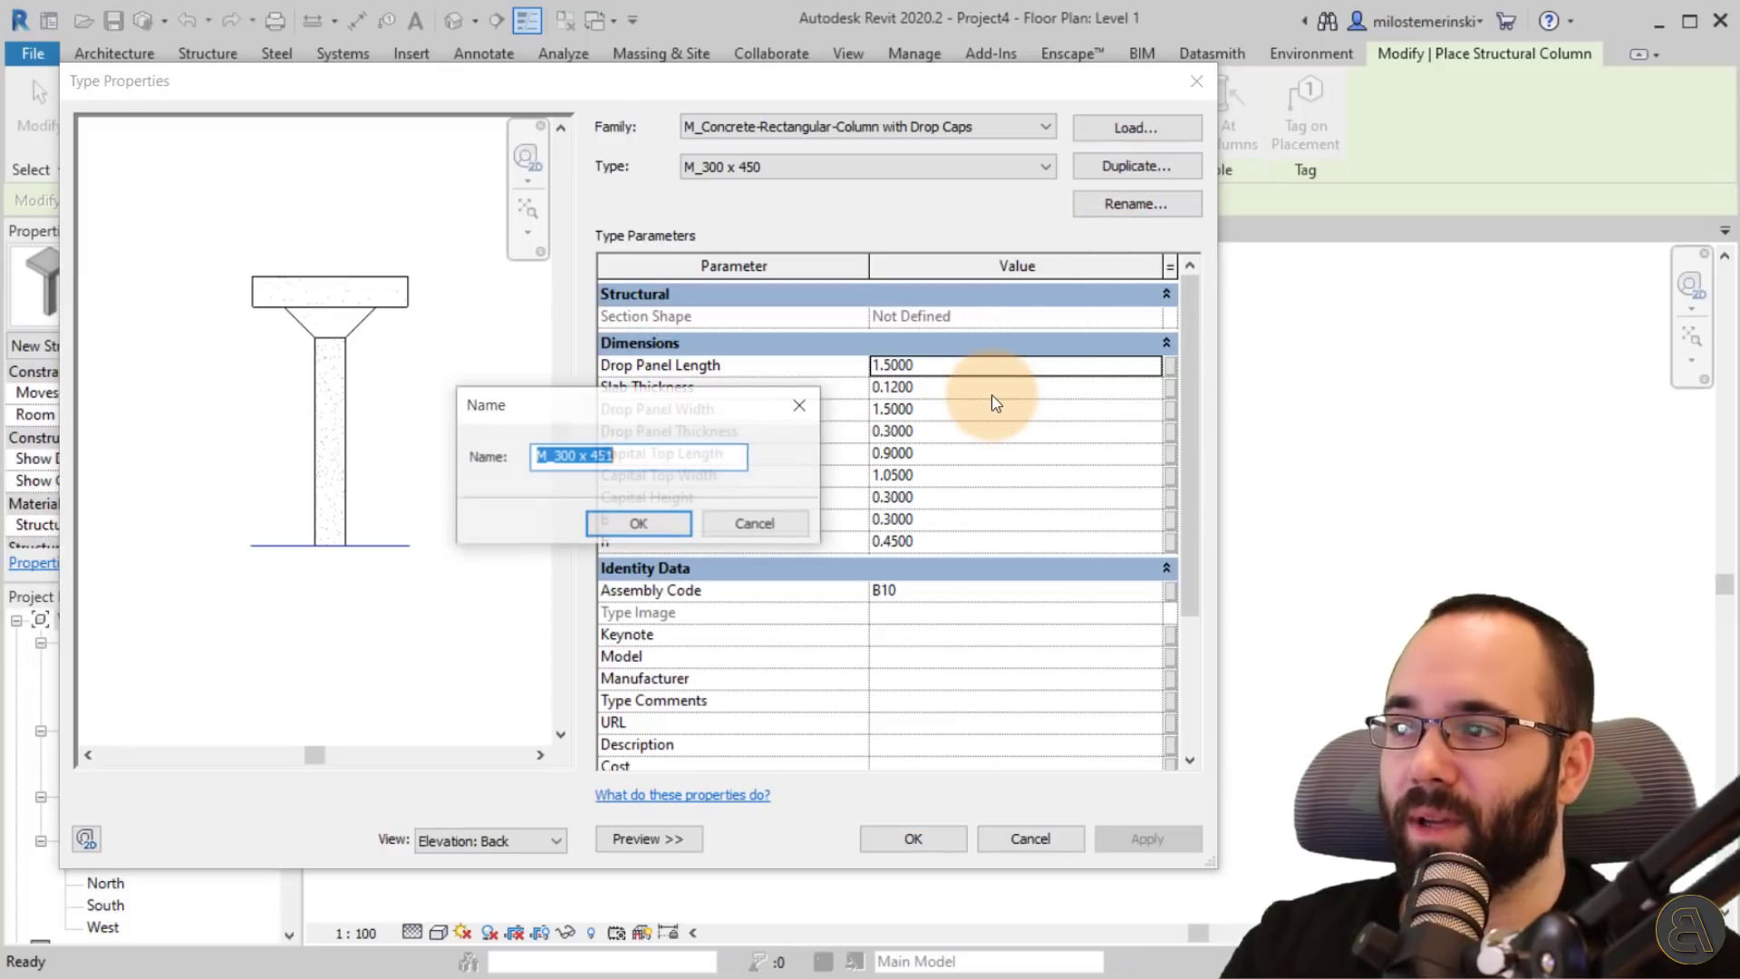
{"action": "left_click", "coordinate": [580, 458]}
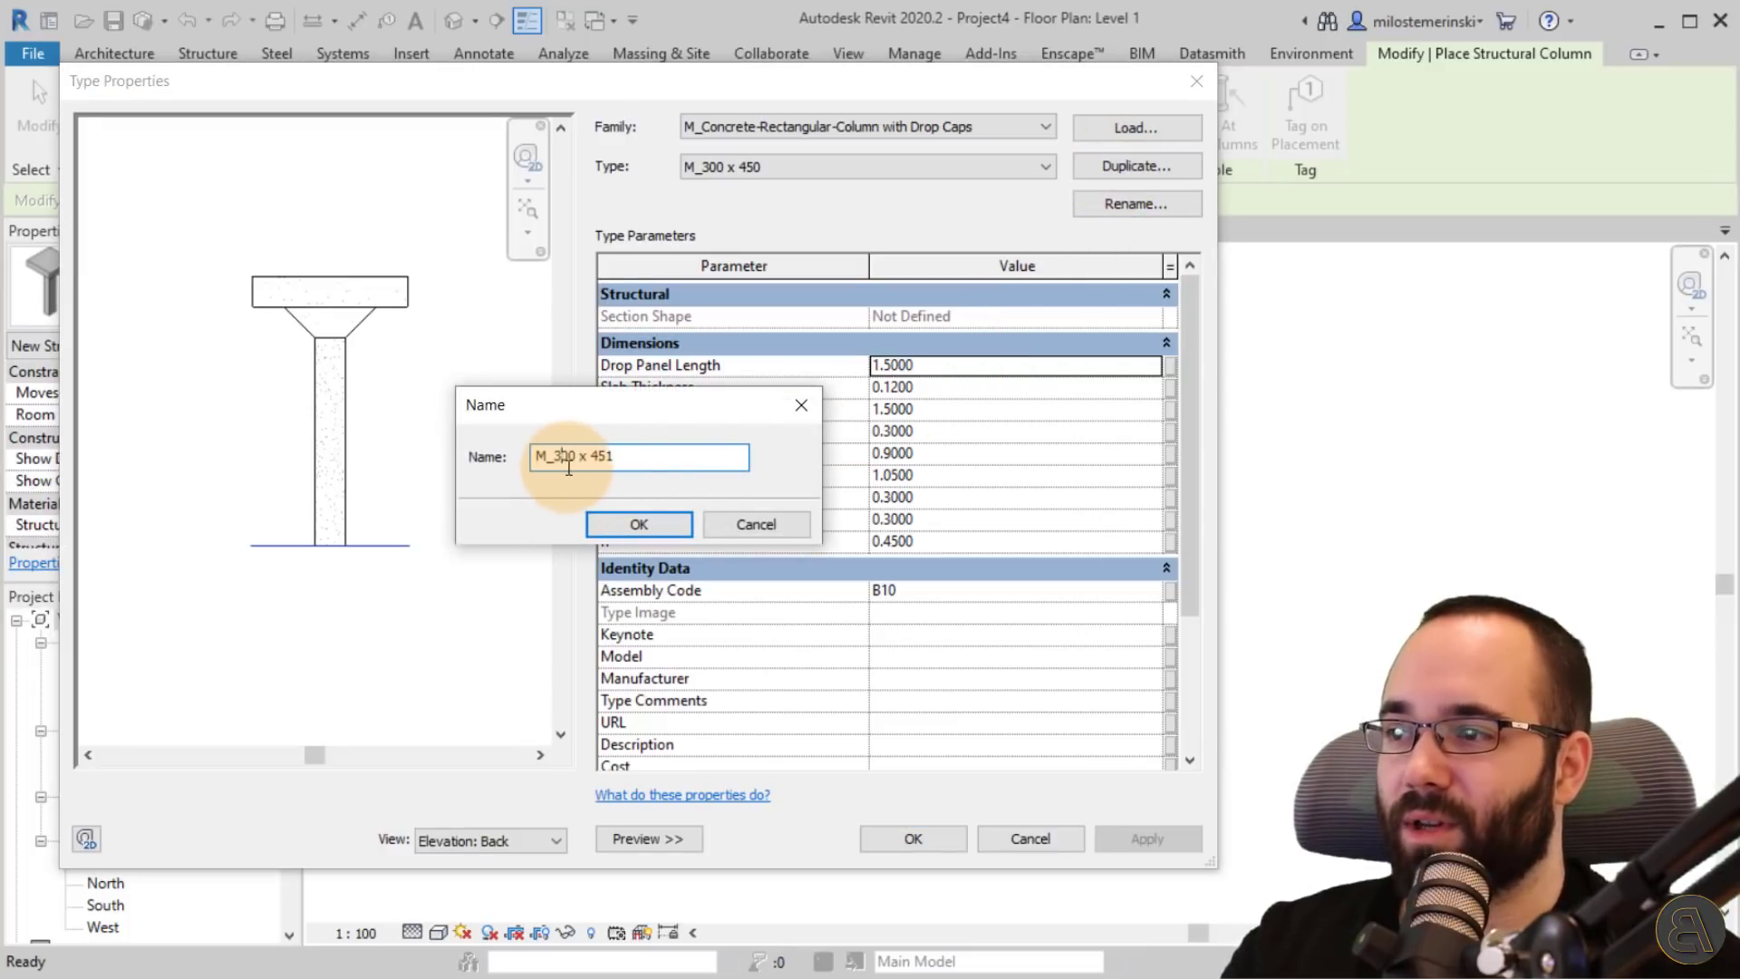
{"action": "left_click", "coordinate": [610, 462]}
{"action": "left_click_drag", "start_coordinate": [594, 463], "coordinate": [696, 454]}
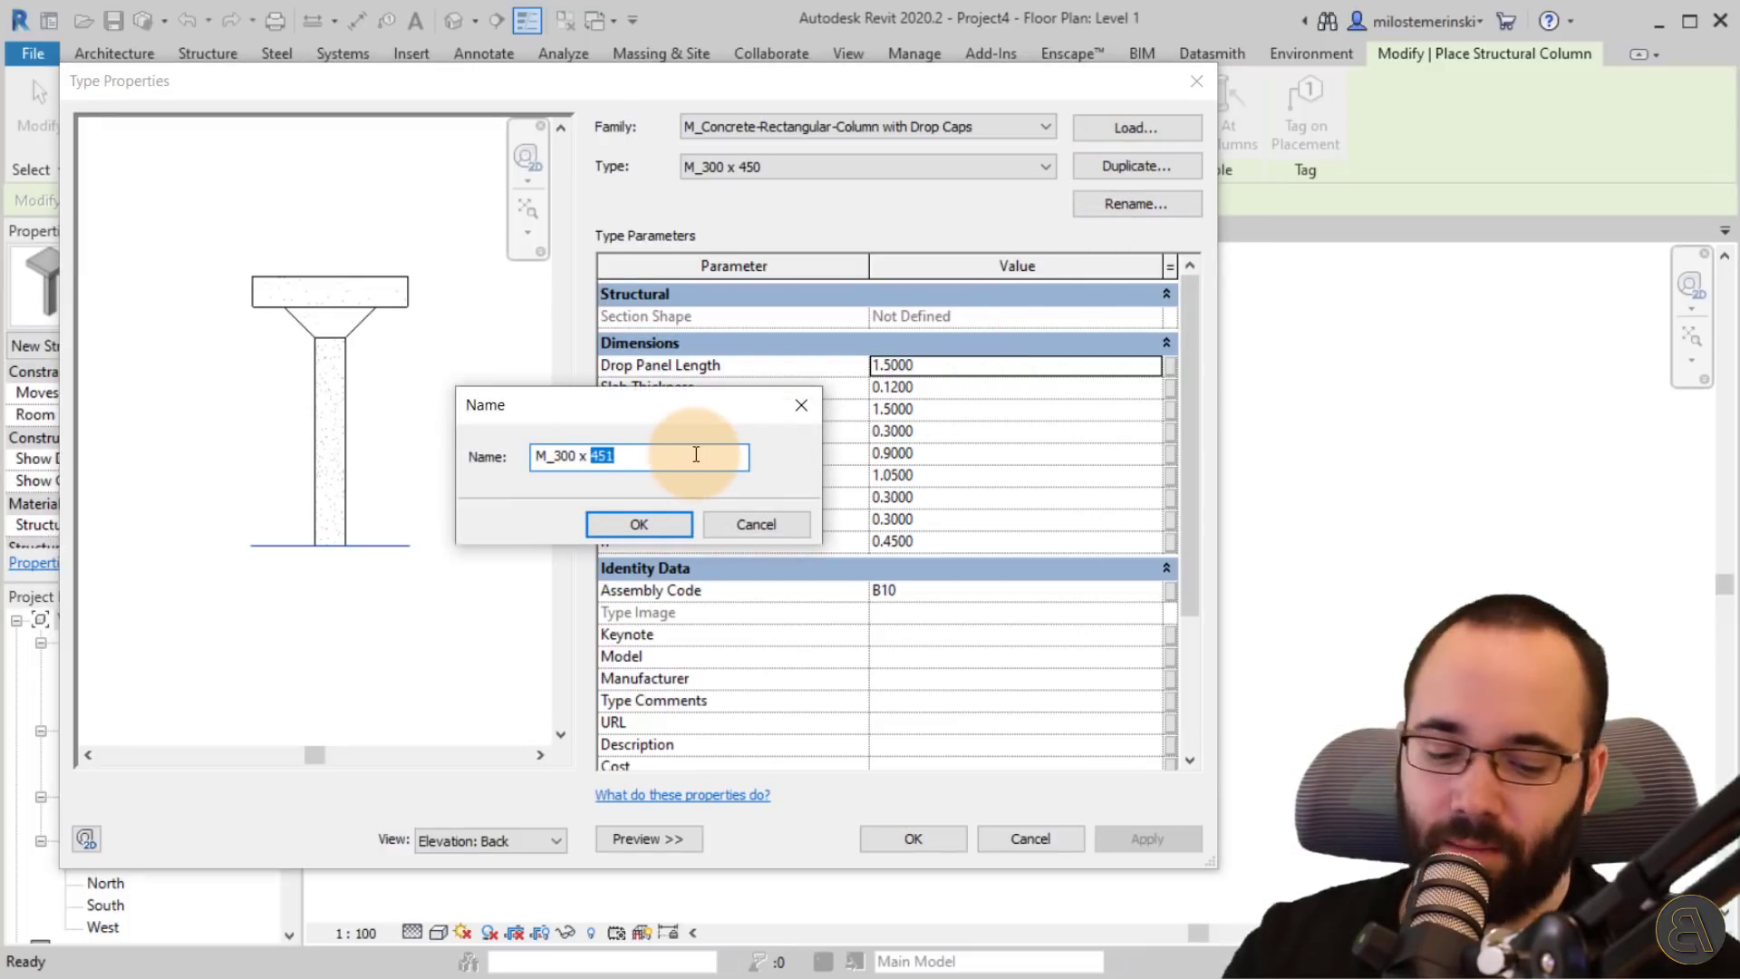
{"action": "left_click", "coordinate": [653, 525]}
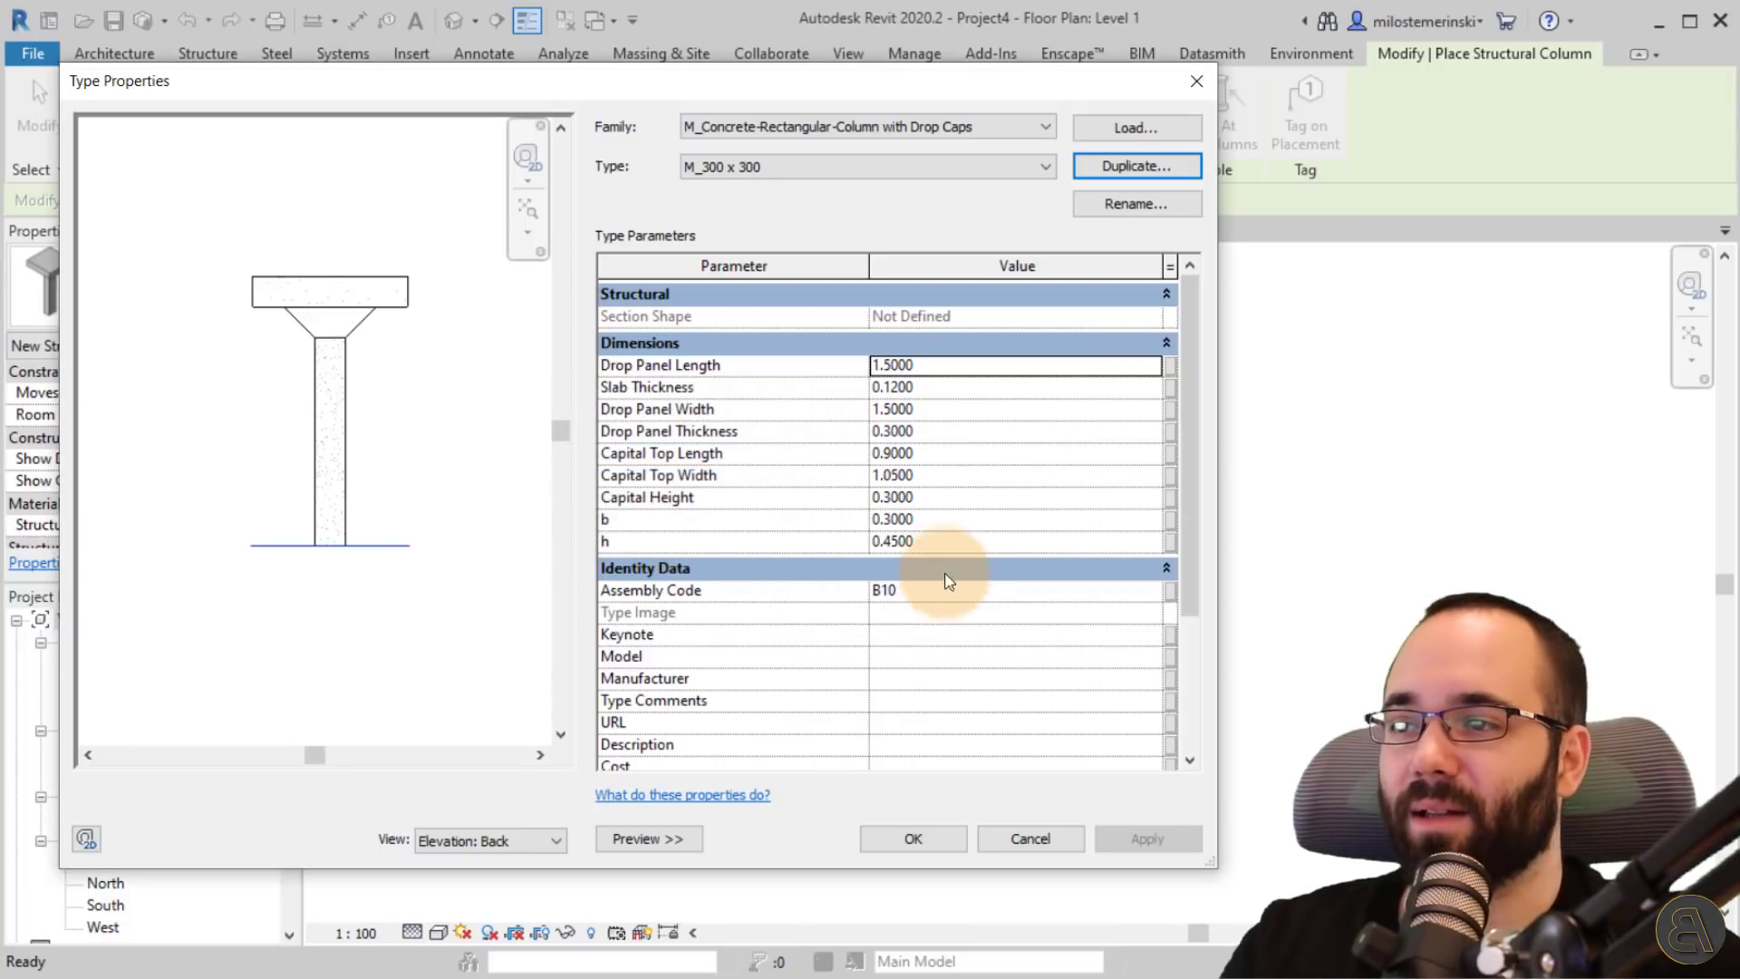
- Set the M_300 x 300 column type's h dimension to 0.3000 and its capital top width to 0.9000
{"action": "left_click", "coordinate": [913, 540]}
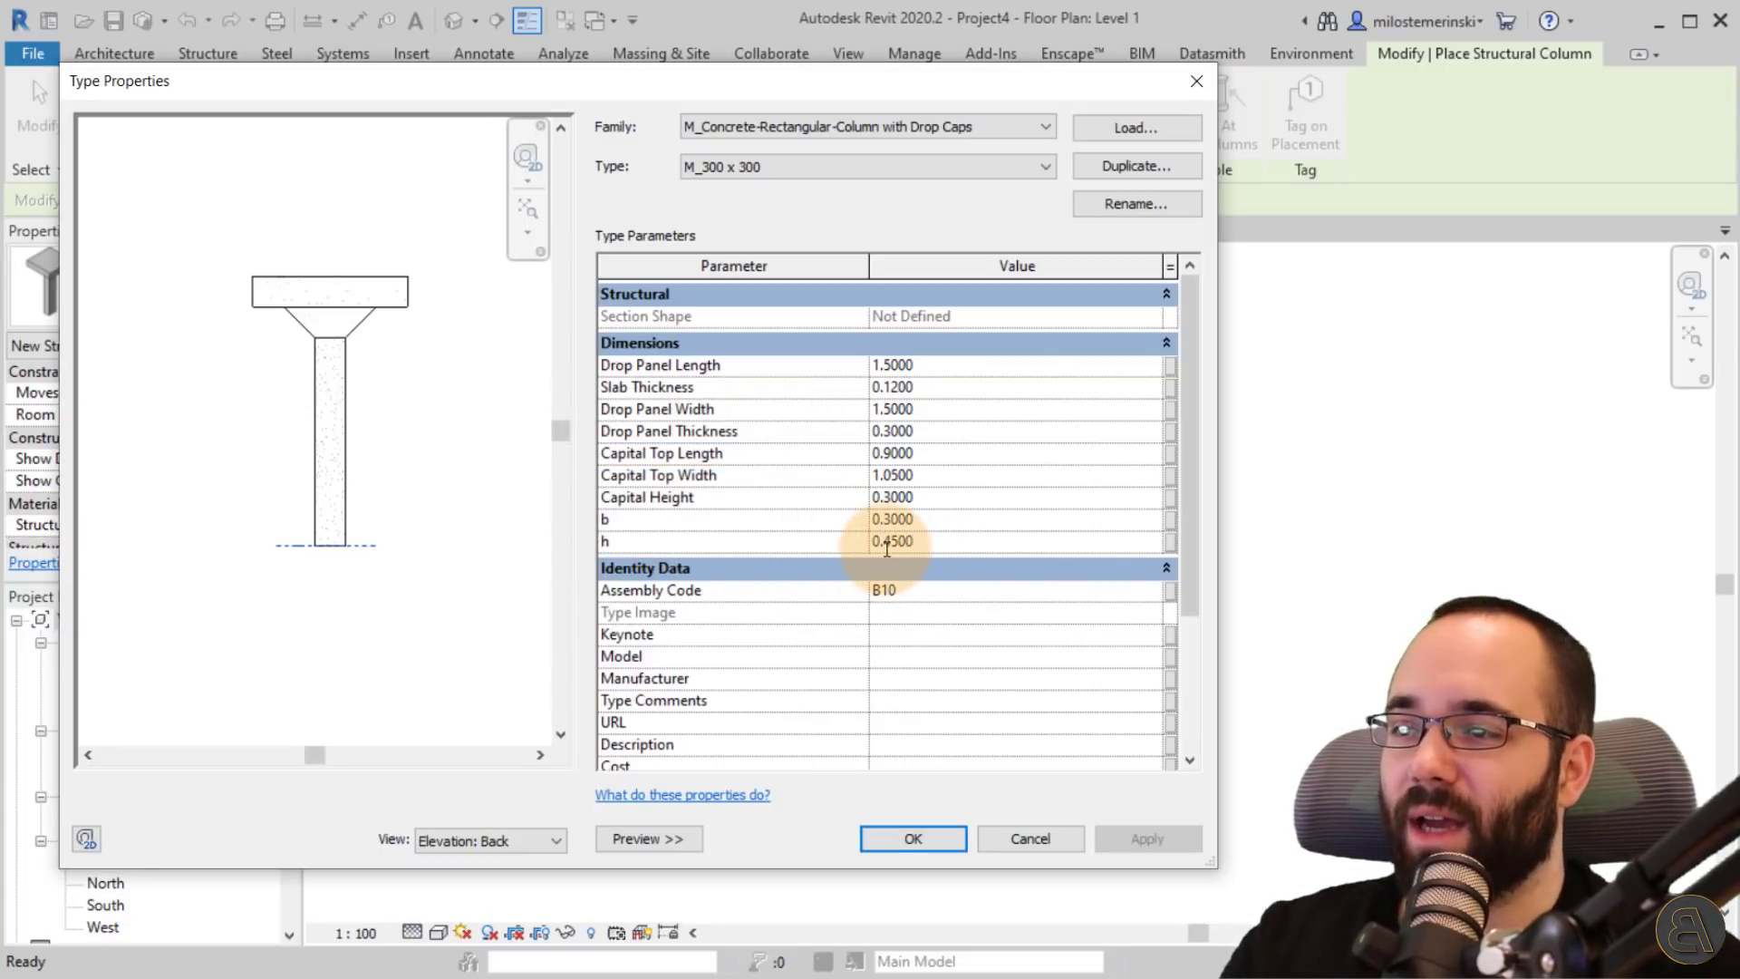
{"action": "left_click_drag", "start_coordinate": [887, 544], "coordinate": [965, 537]}
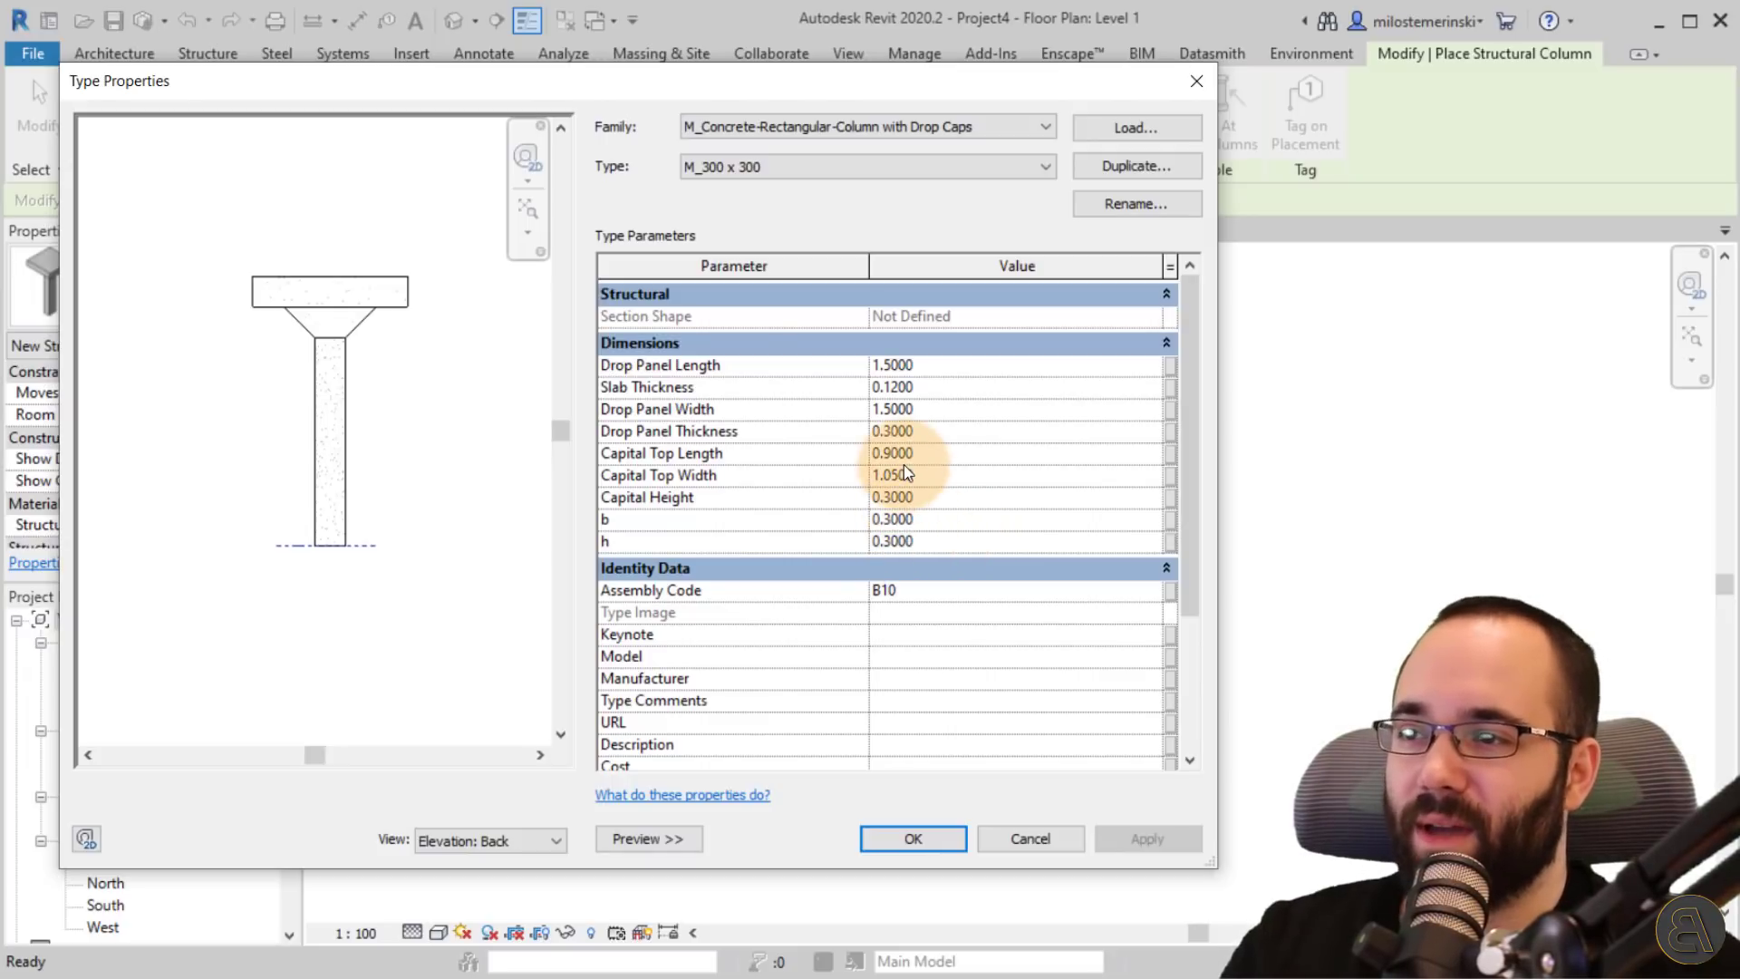
{"action": "left_click", "coordinate": [682, 487]}
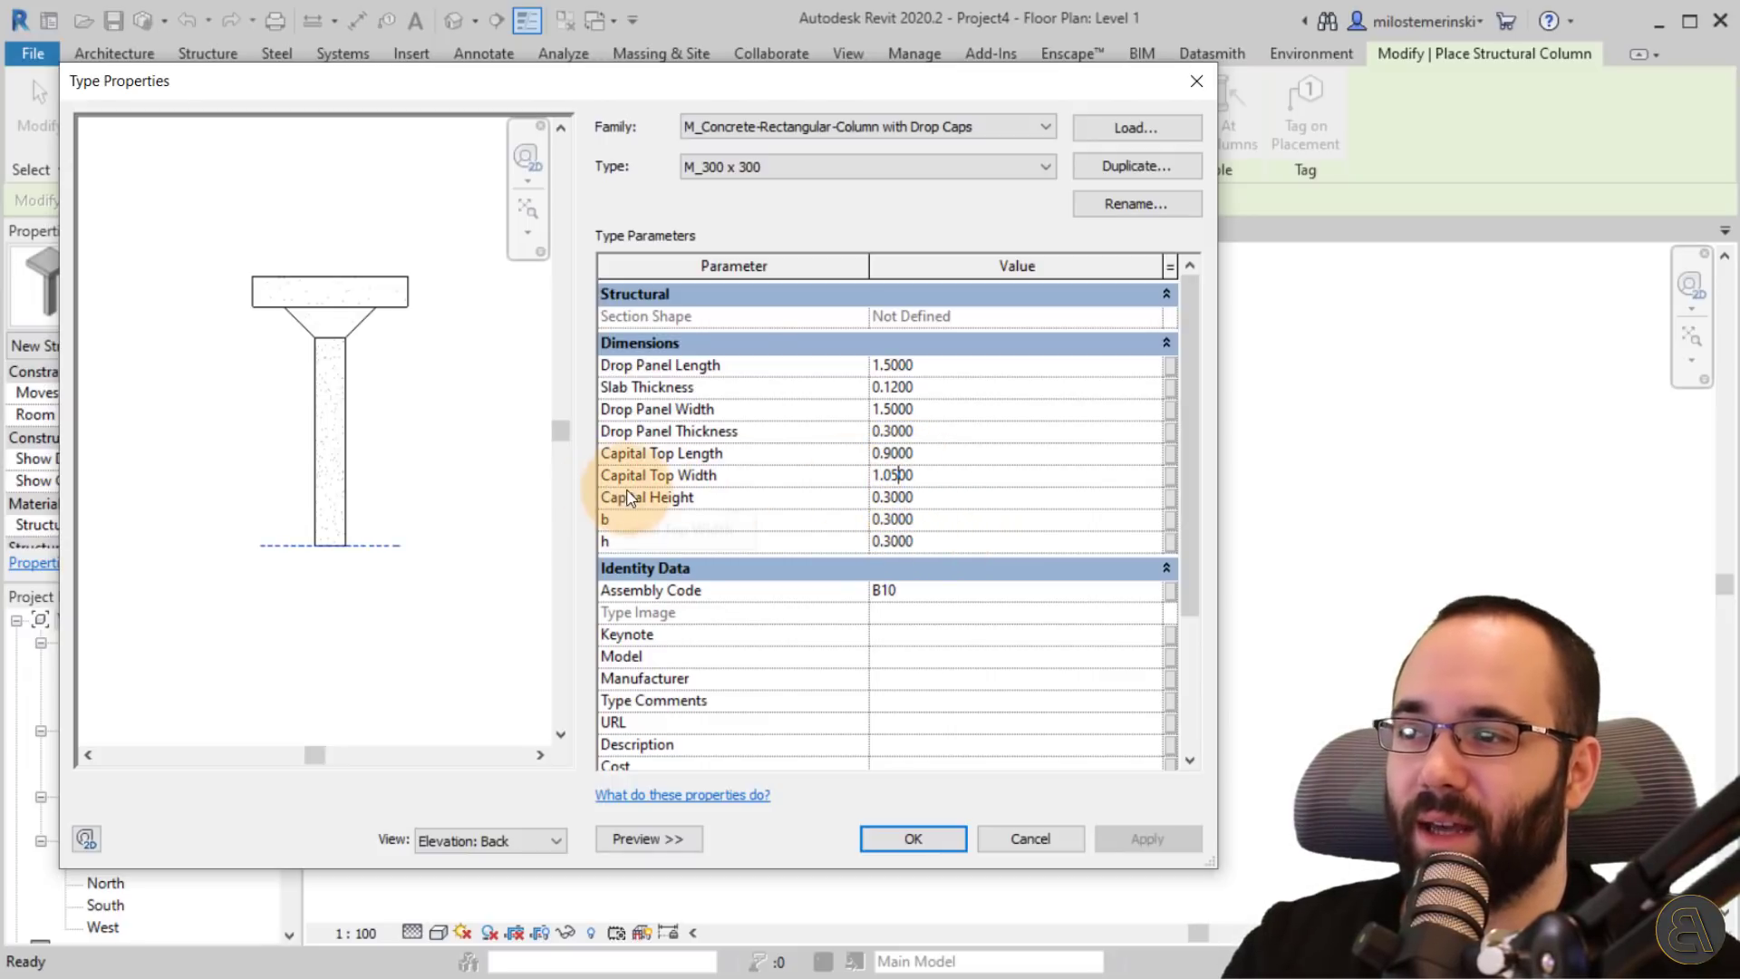
{"action": "left_click", "coordinate": [936, 476]}
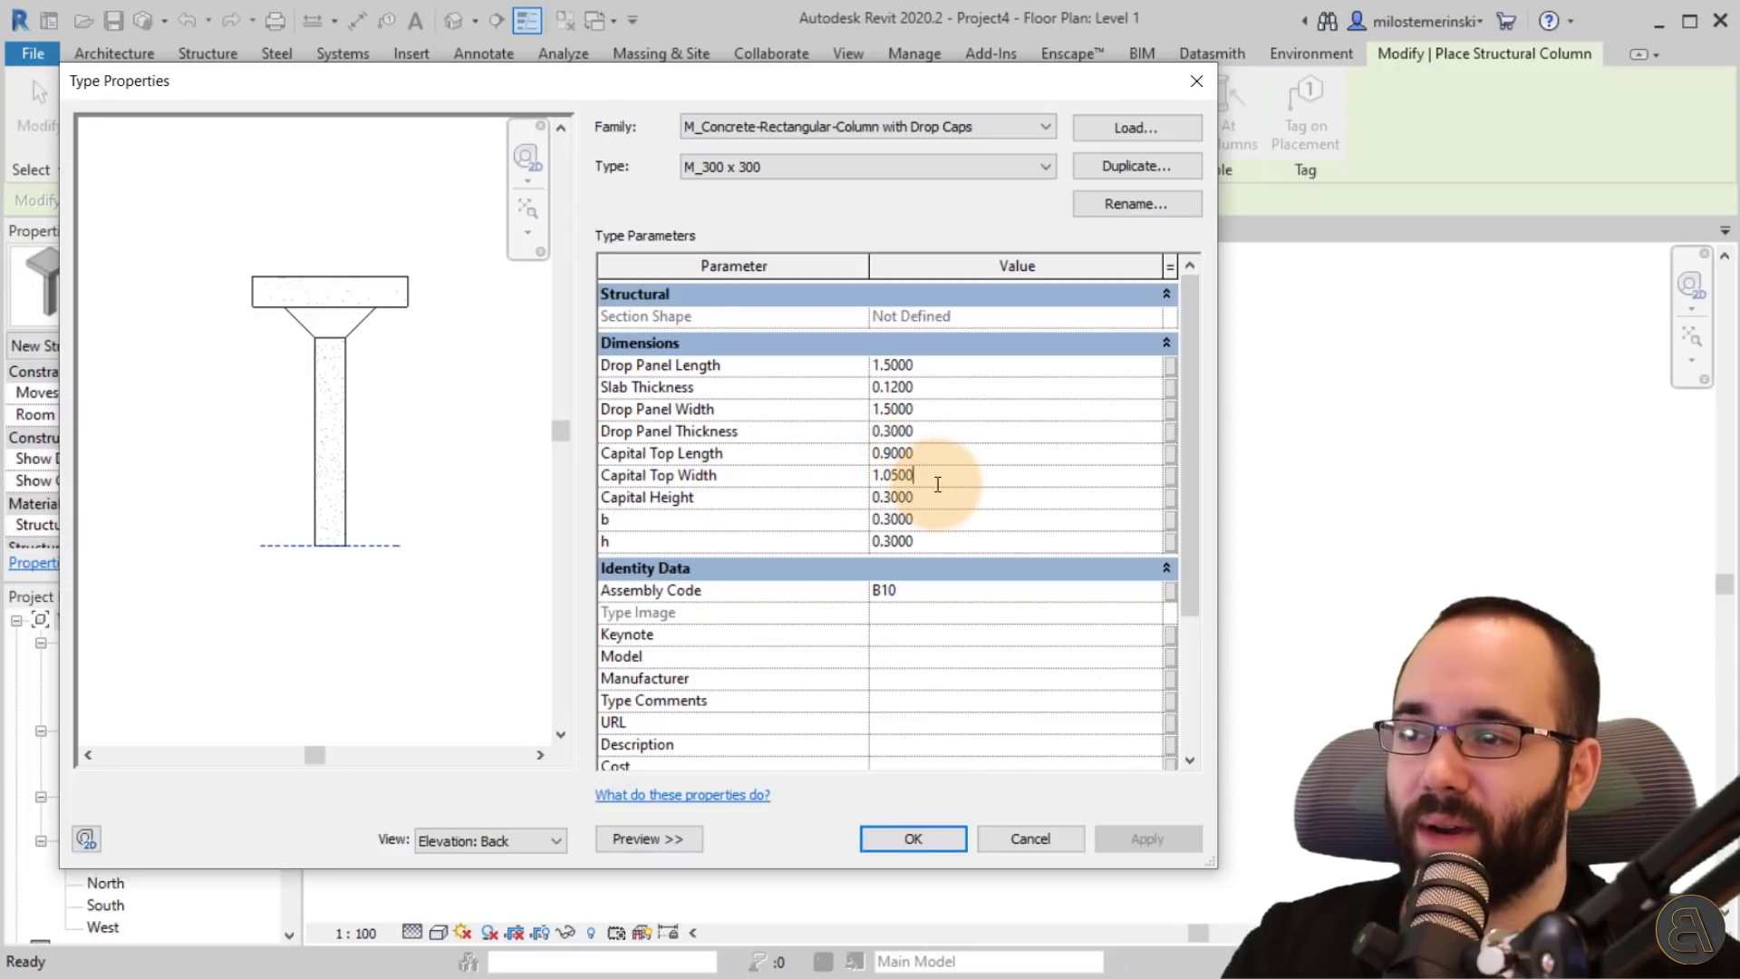
{"action": "left_click_drag", "start_coordinate": [936, 484], "coordinate": [714, 486]}
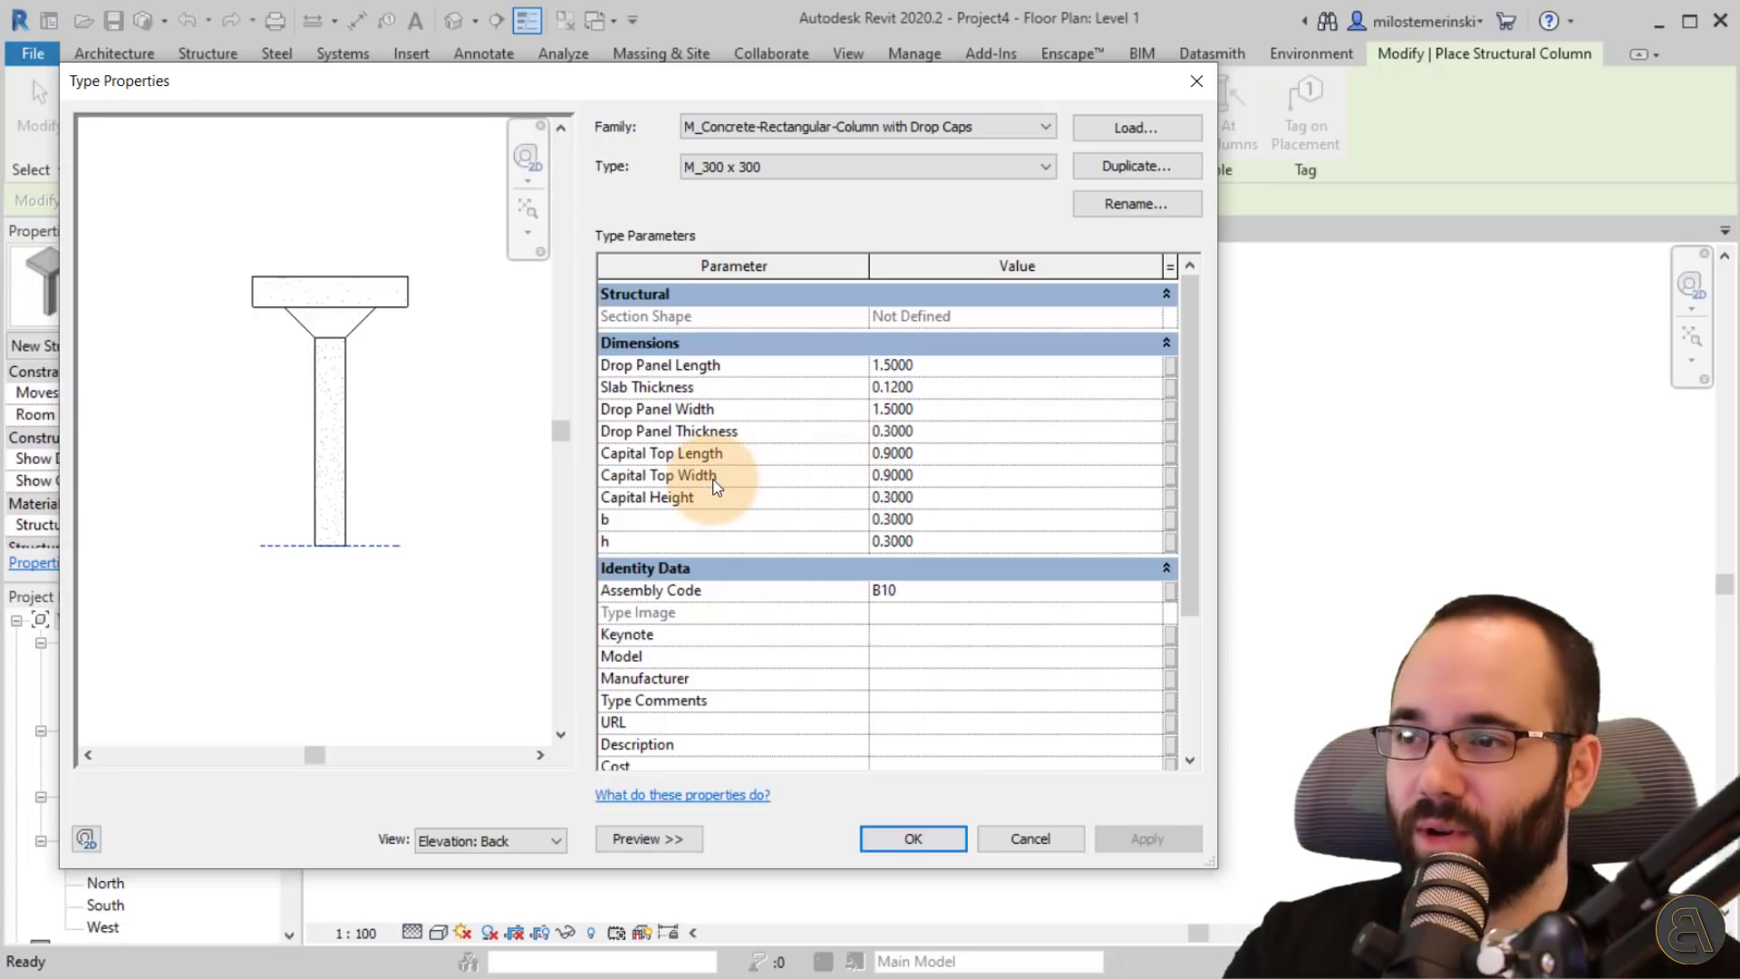
- Check the drop panel thickness and width, and inspect the column's shape from below in the 3D preview
{"action": "left_click", "coordinate": [934, 430]}
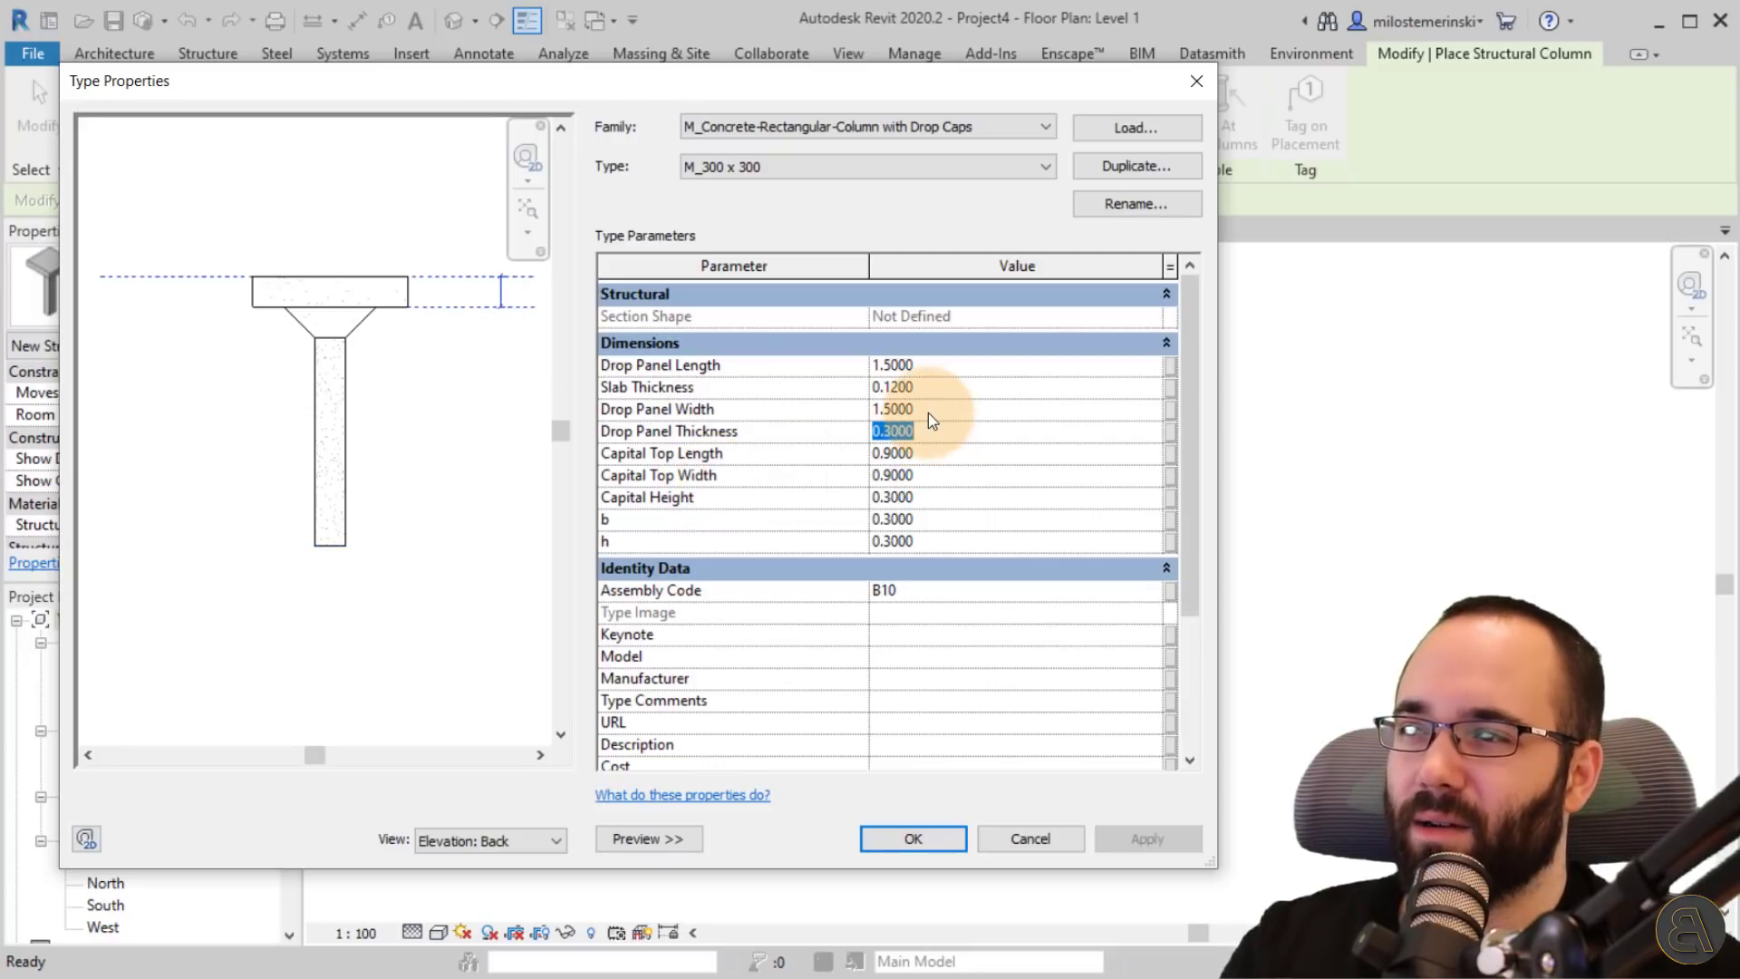
{"action": "left_click", "coordinate": [928, 412]}
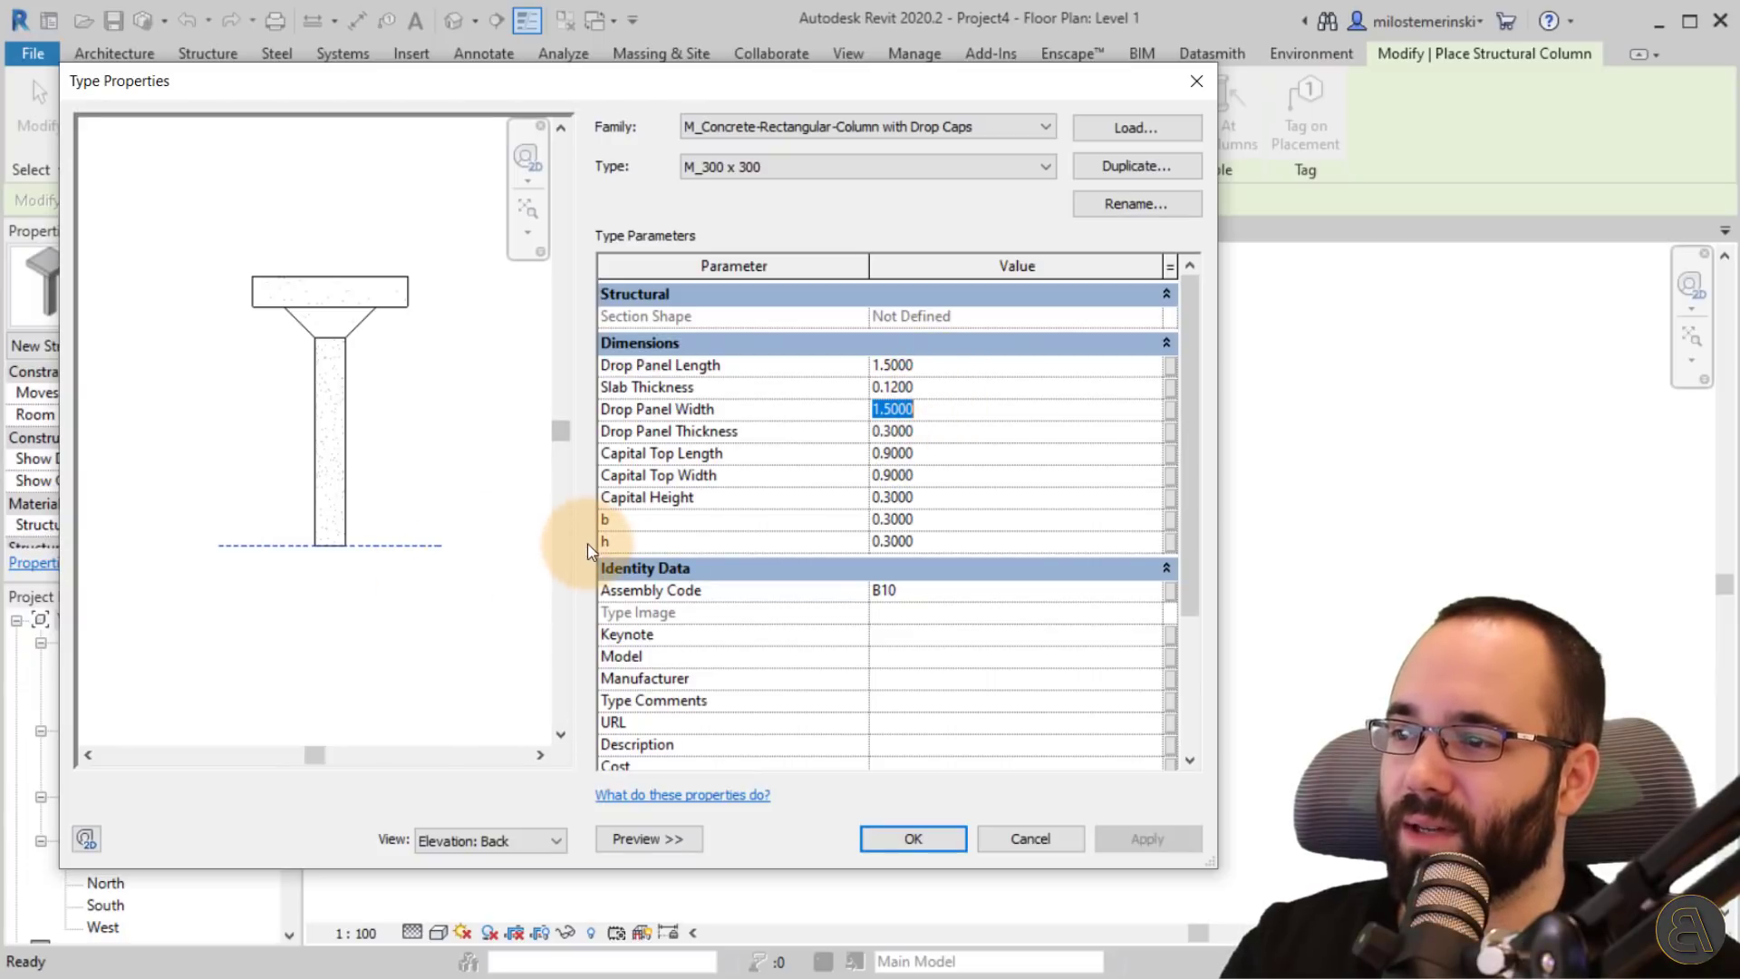
{"action": "left_click", "coordinate": [520, 839]}
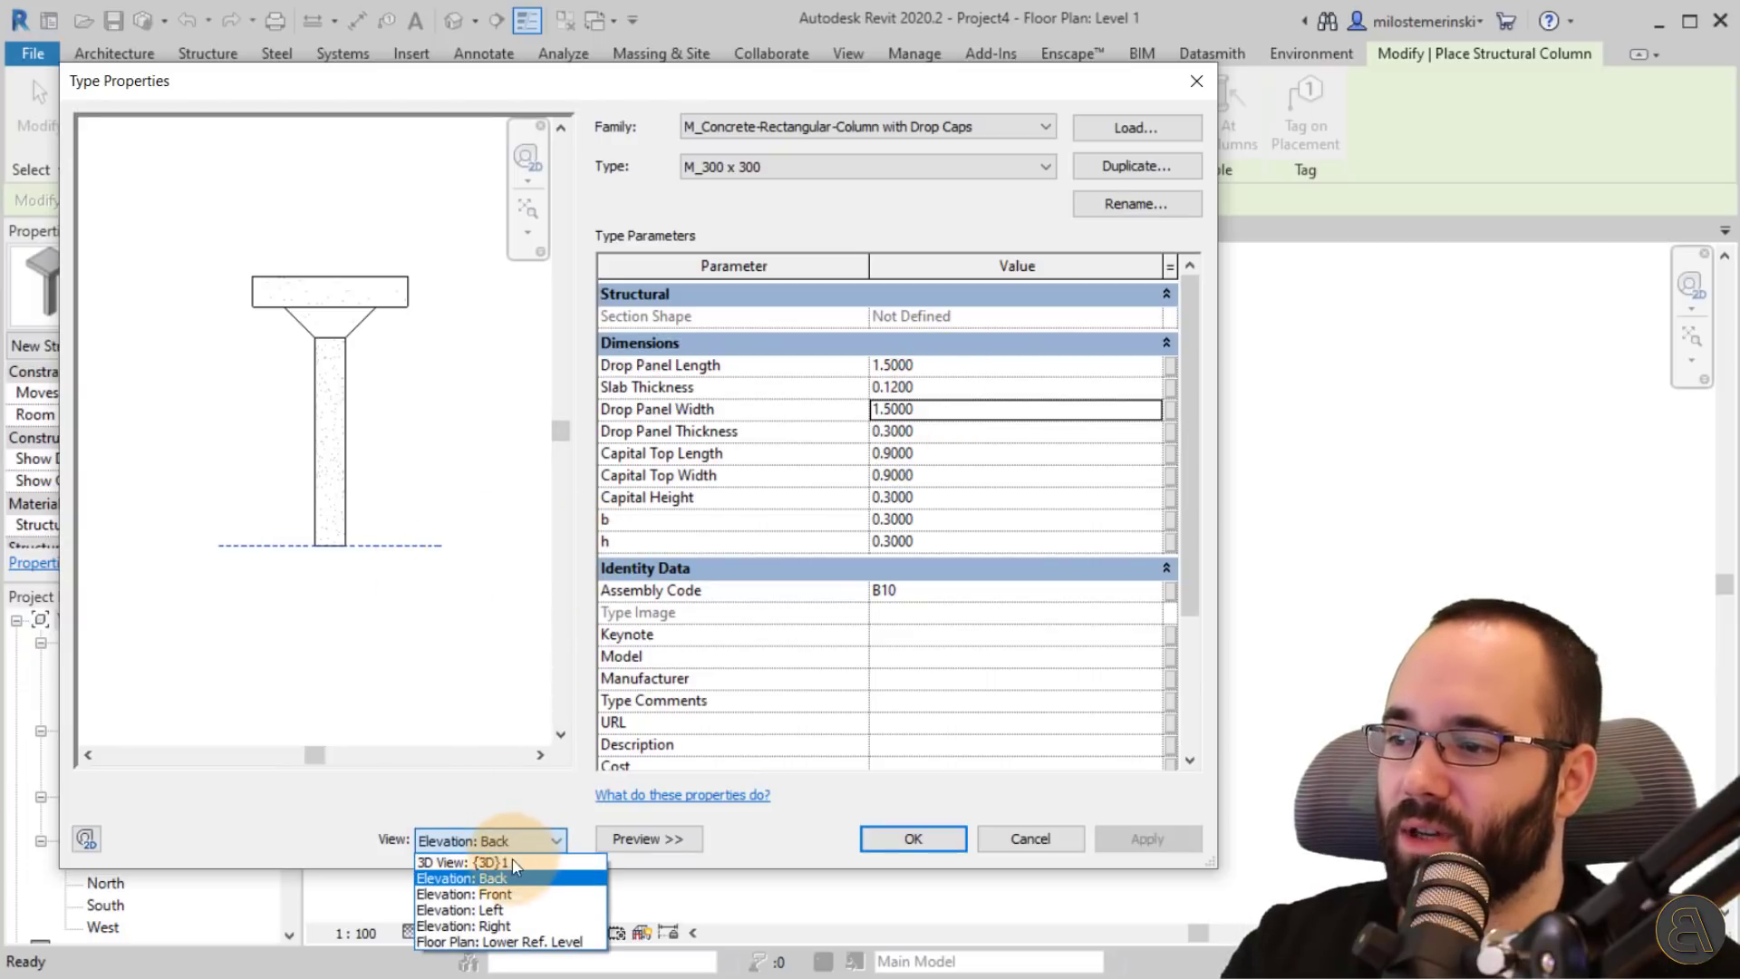
{"action": "left_click", "coordinate": [513, 862]}
{"action": "left_click_drag", "start_coordinate": [599, 68], "coordinate": [605, 66]}
{"action": "middle_click_drag", "start_coordinate": [311, 498], "coordinate": [346, 291], "text": "shift"}
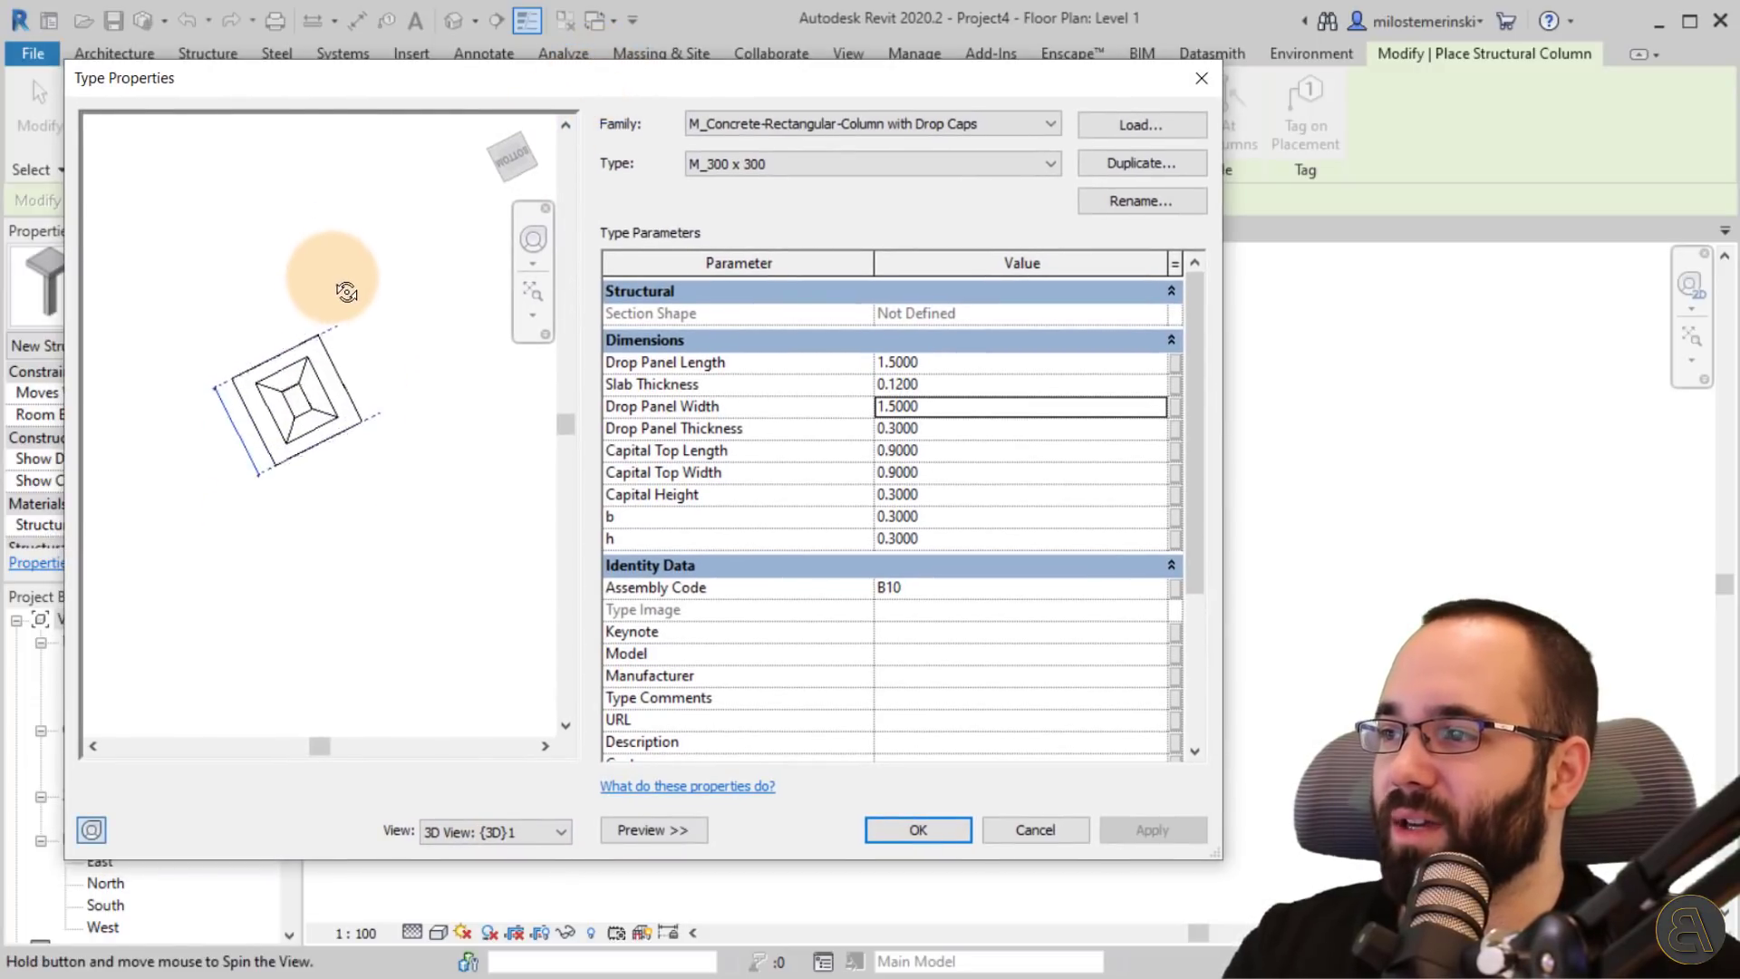
{"action": "scroll", "coordinate": [276, 404], "scroll_direction": "up", "scroll_amount": 4}
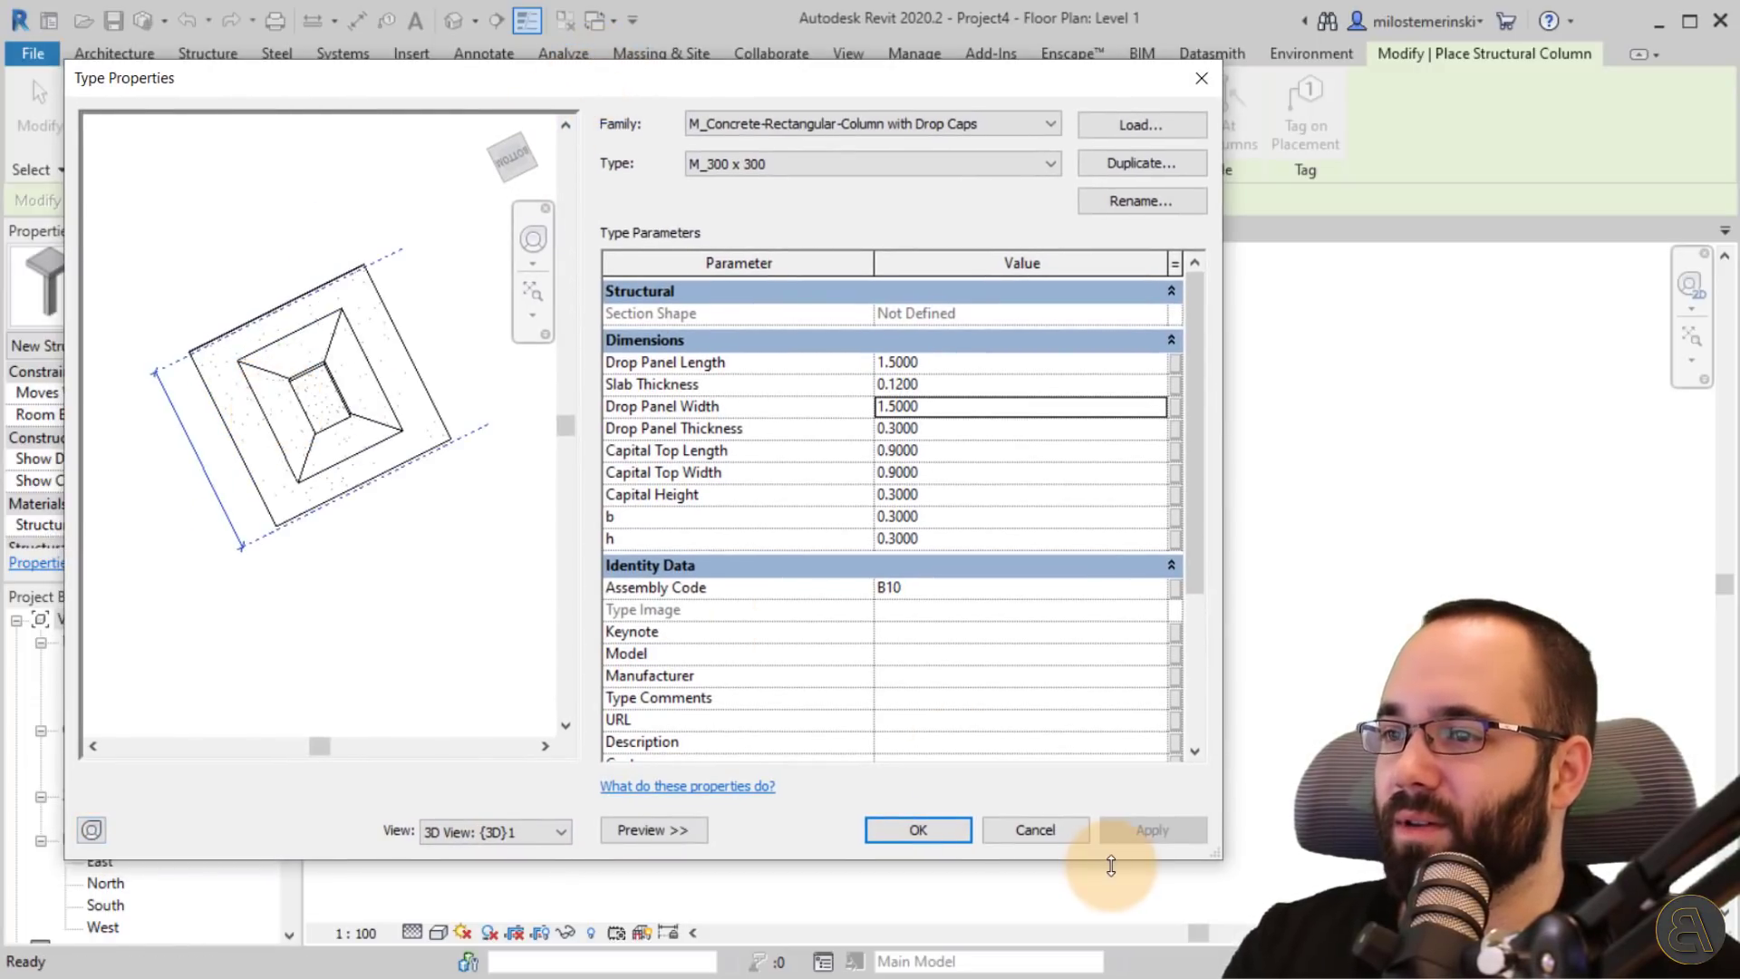
- Confirm the M_300 x 300 column type's settings and dismiss the project save reminder
{"action": "left_click", "coordinate": [921, 843]}
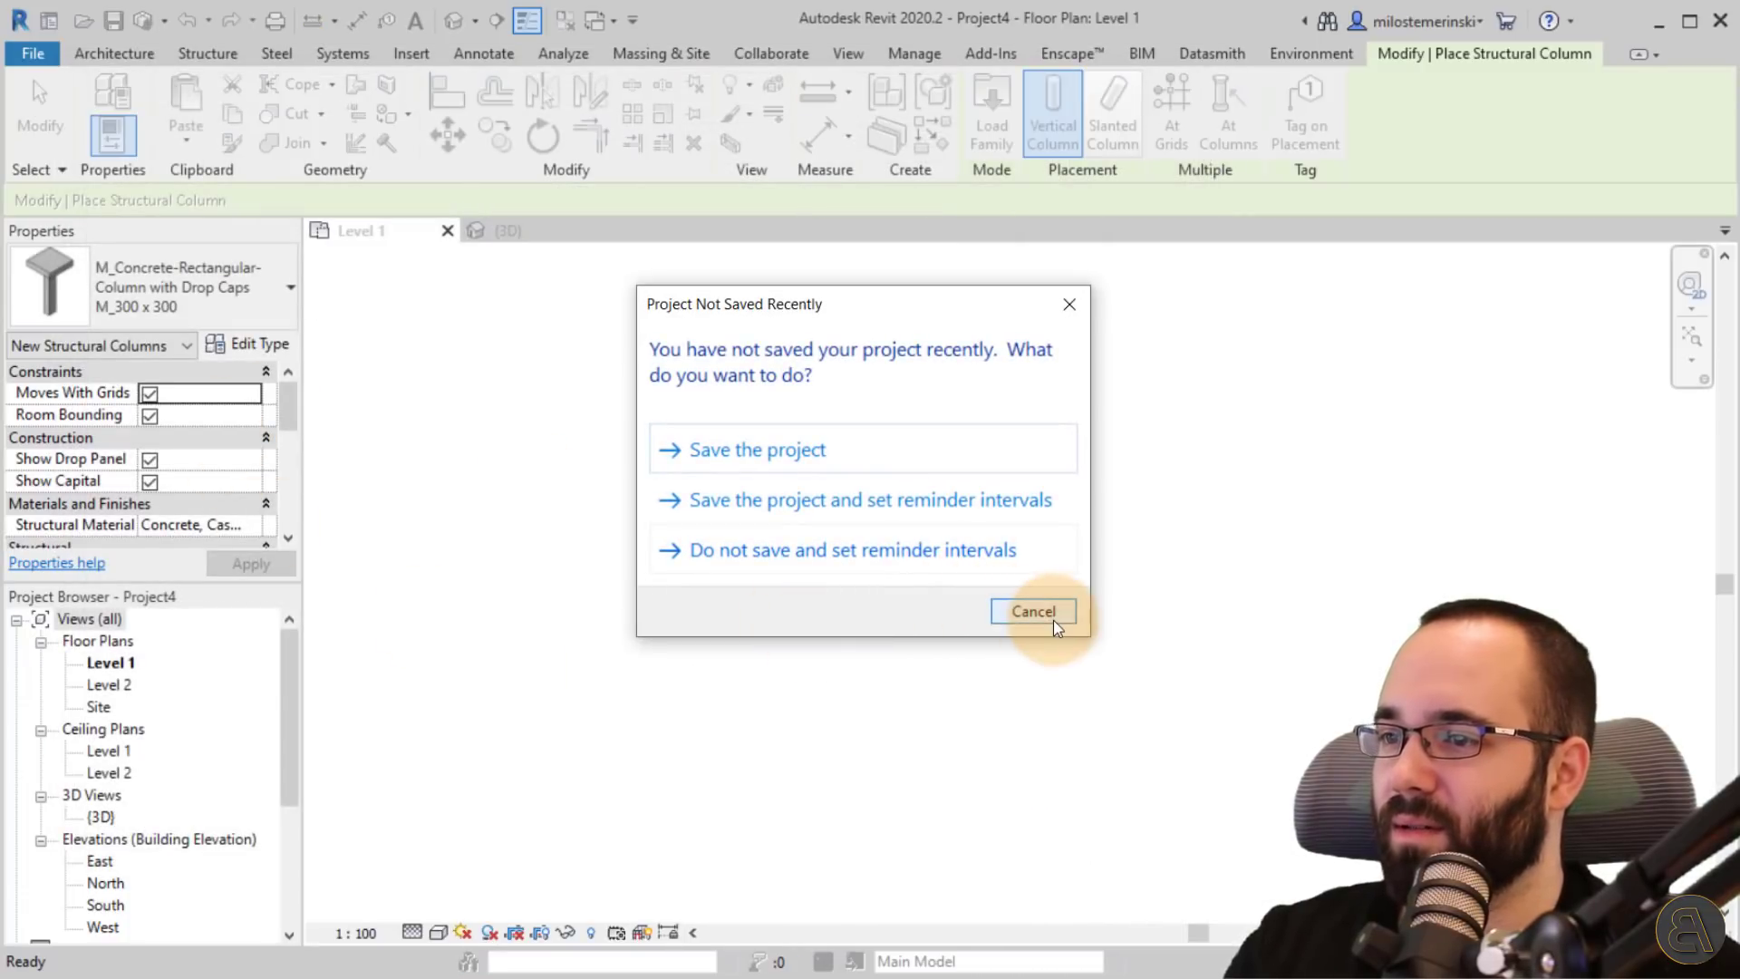
{"action": "left_click", "coordinate": [1051, 619]}
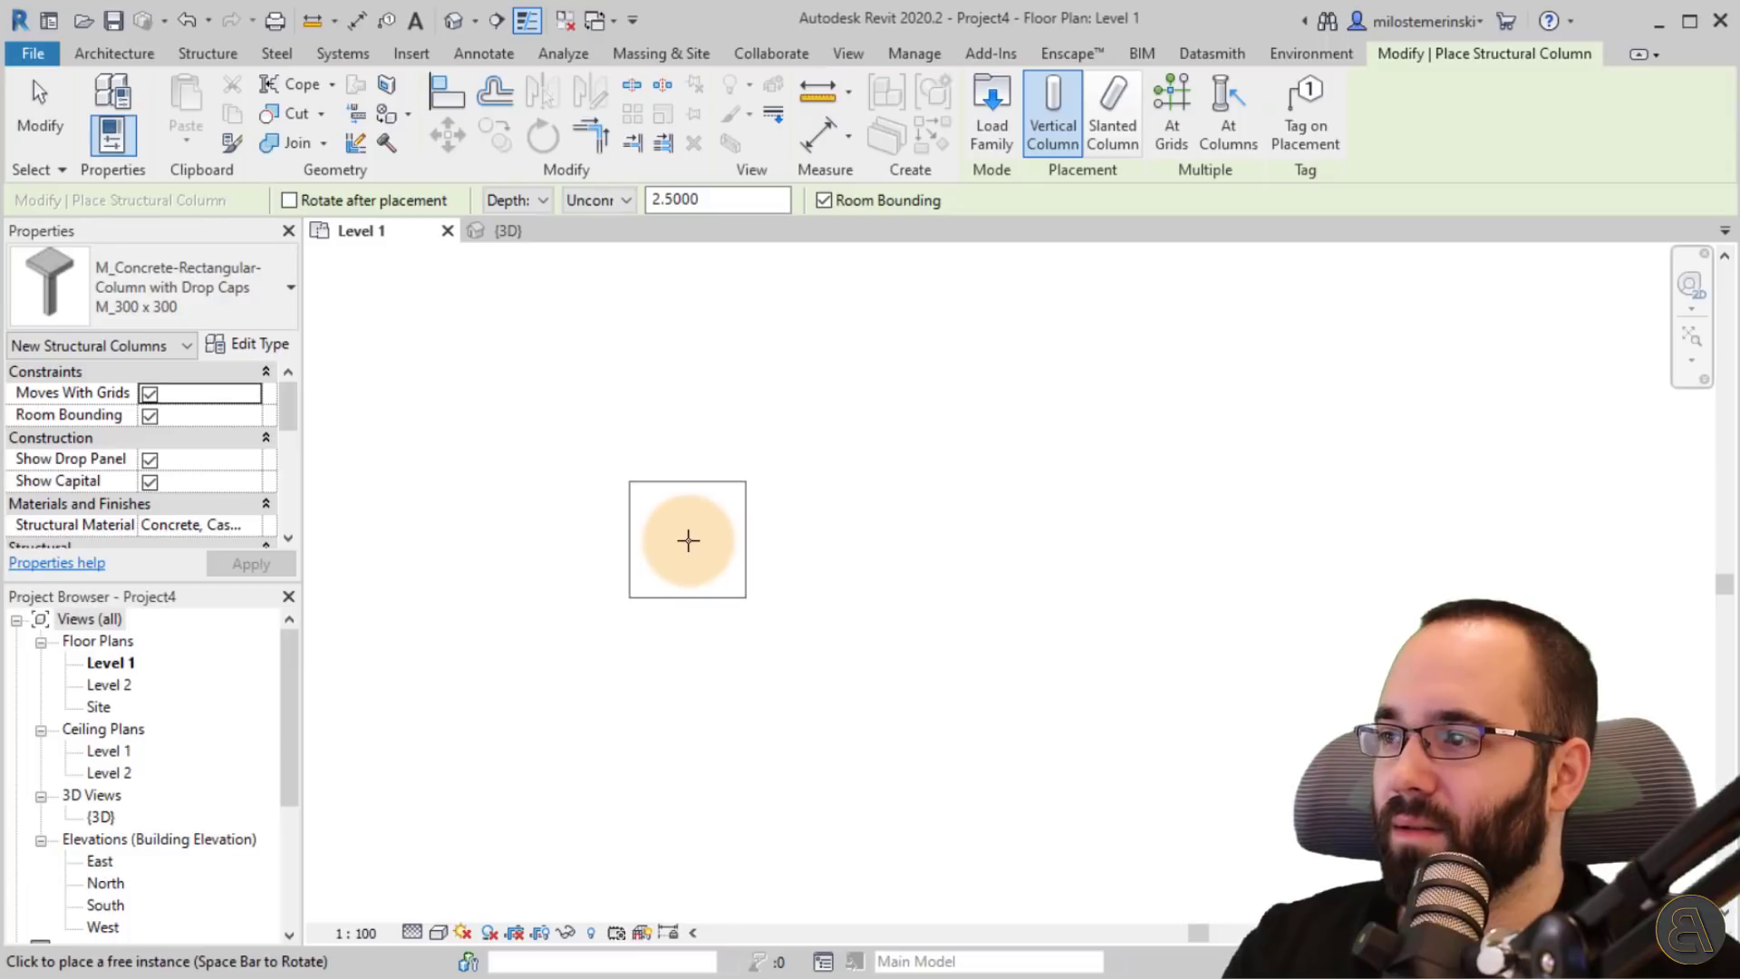
- Reopen the M_300 x 300 type properties and examine the column's capital and drop panel from below in the preview
{"action": "left_click", "coordinate": [253, 343]}
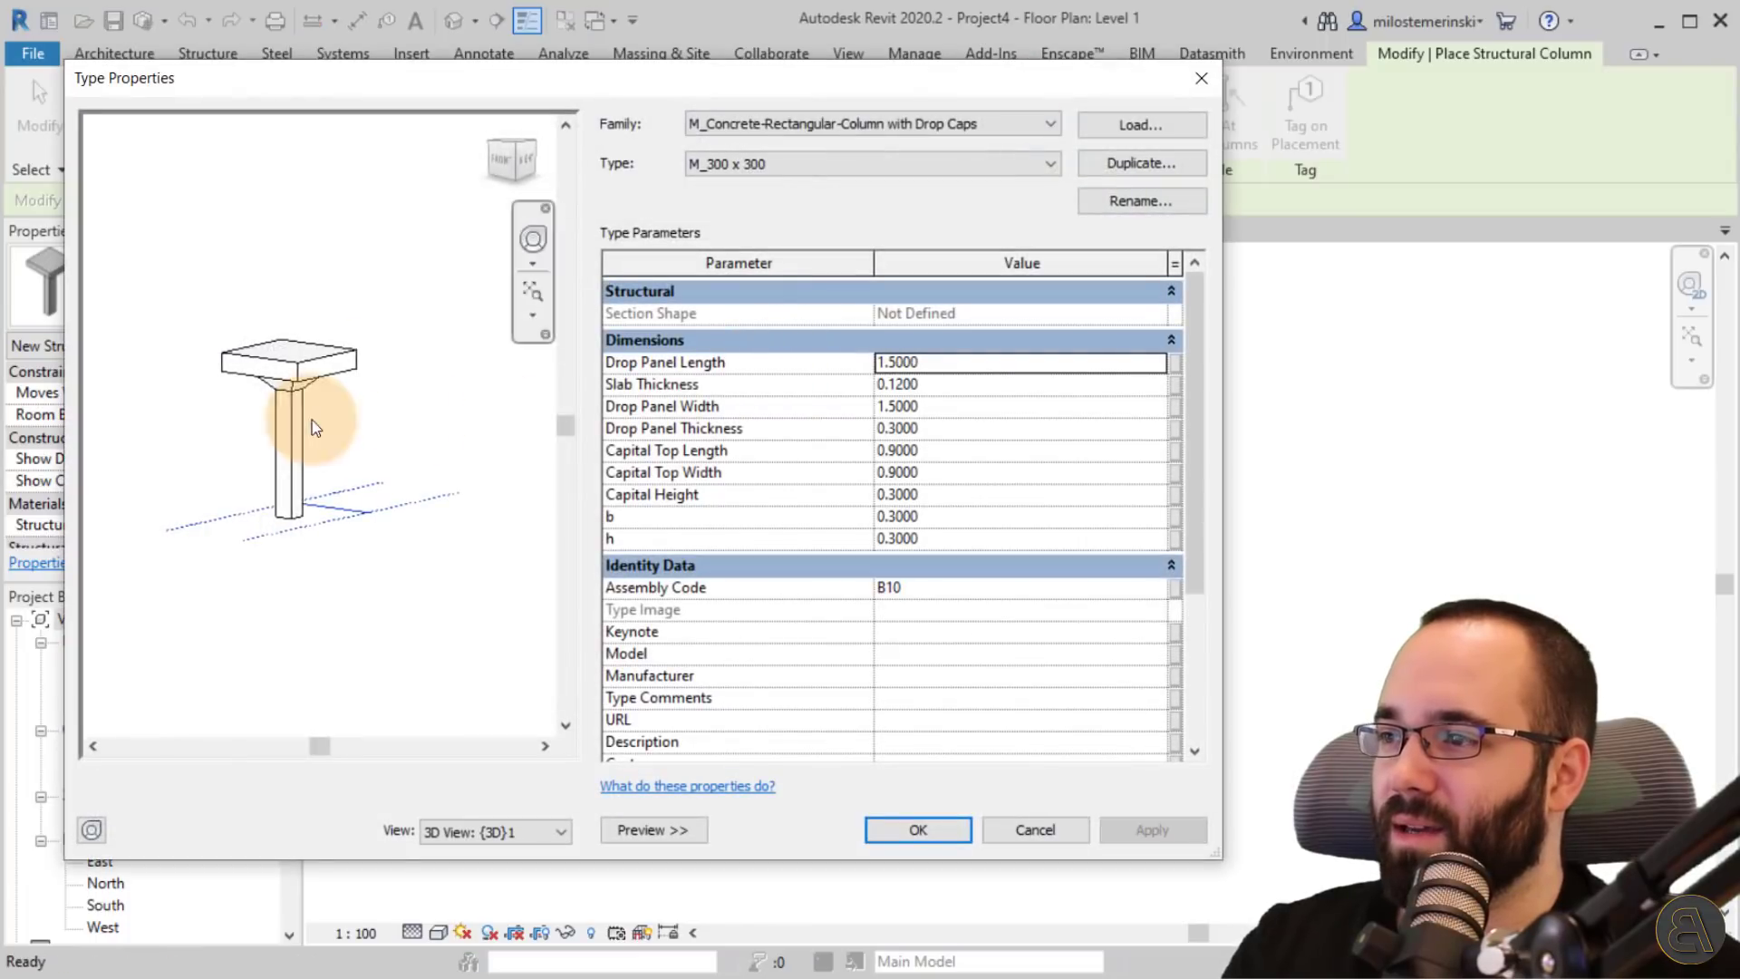
{"action": "middle_click_drag", "start_coordinate": [312, 420], "coordinate": [251, 378], "text": "shift"}
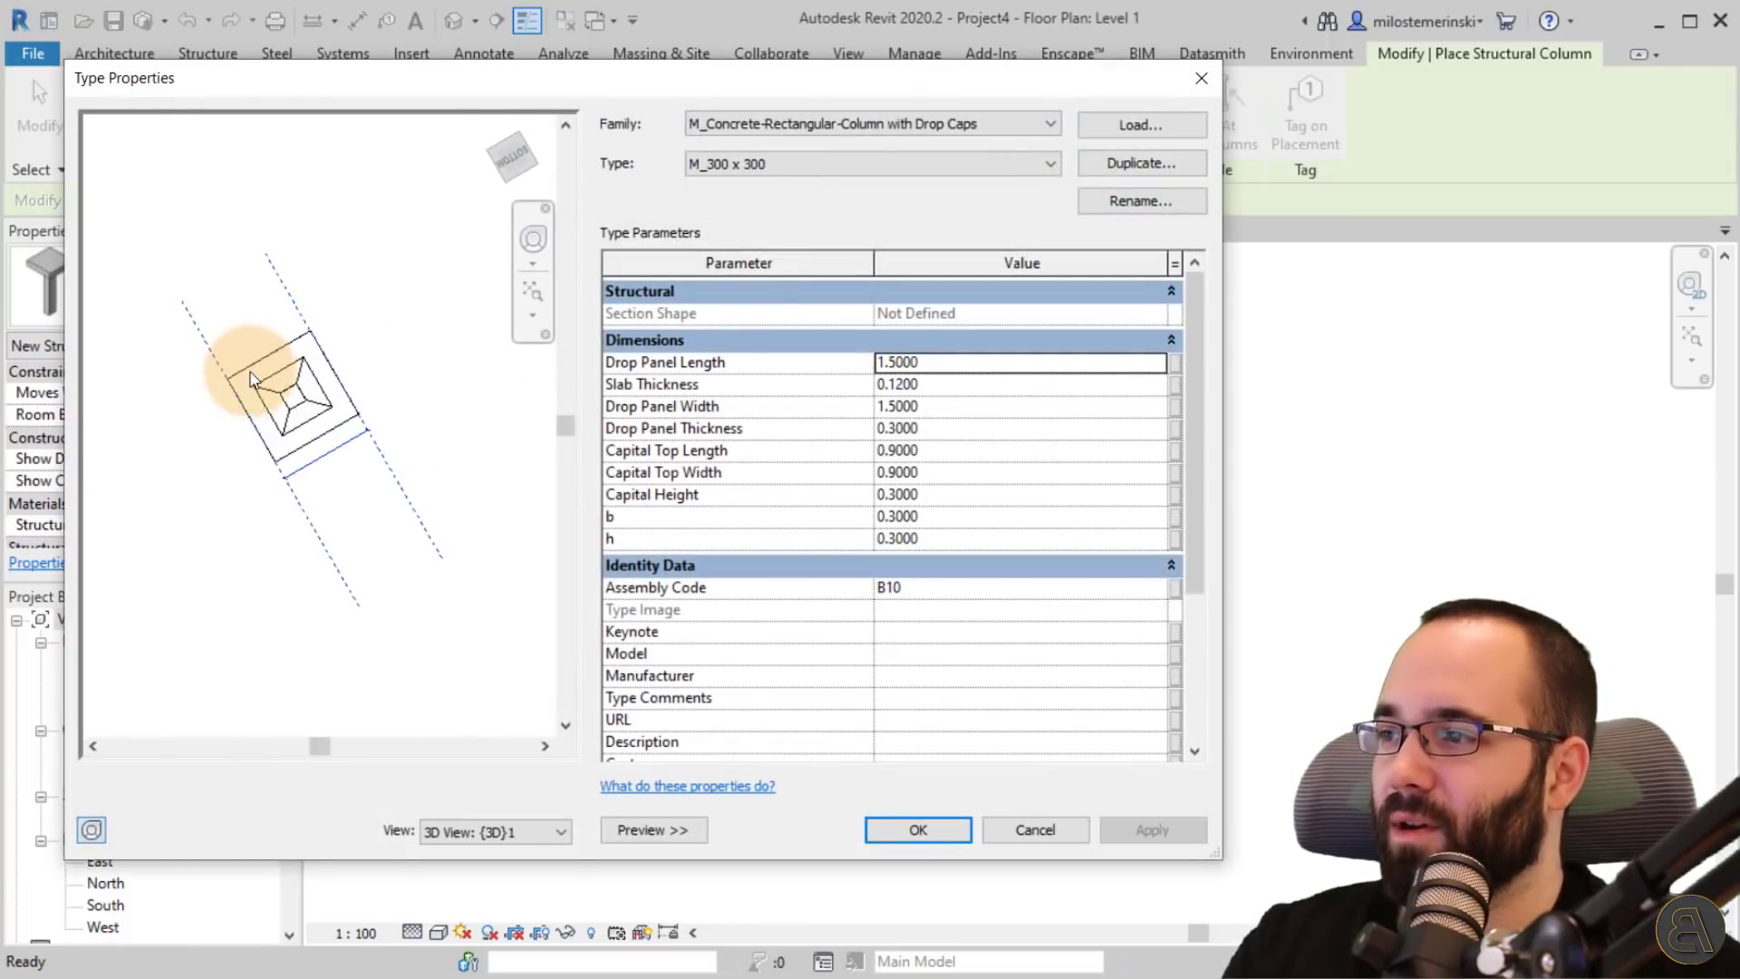
{"action": "scroll", "coordinate": [388, 465], "scroll_direction": "up", "scroll_amount": 5}
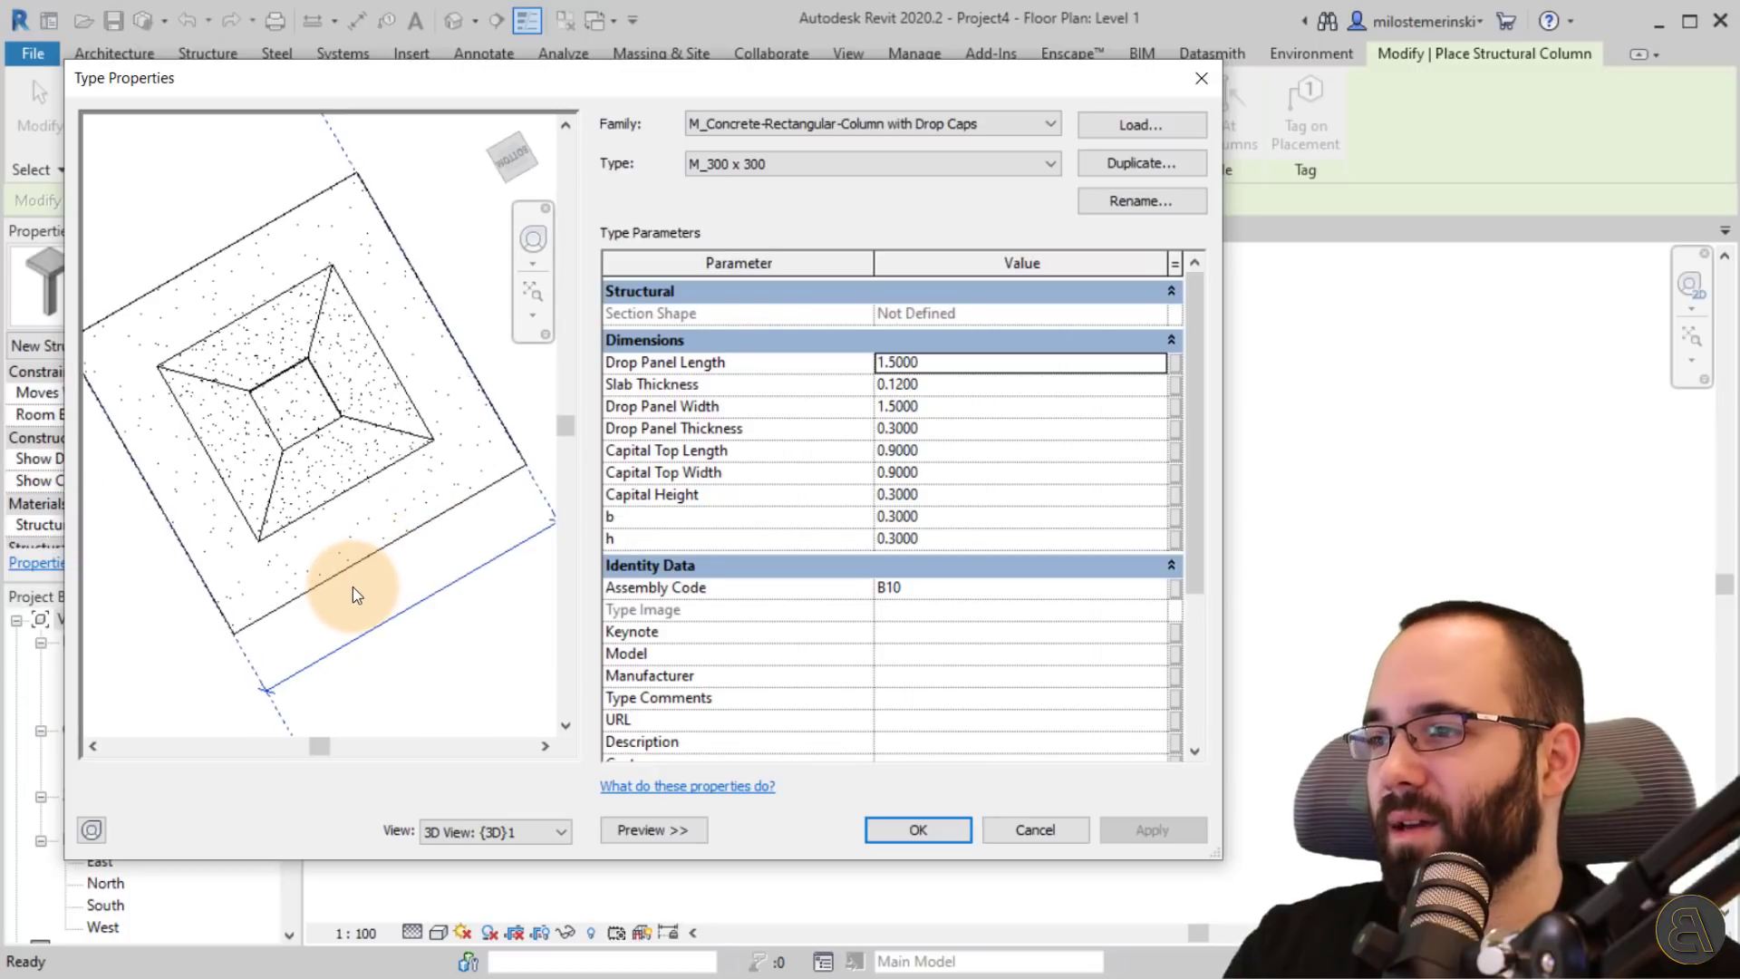
{"action": "middle_click_drag", "start_coordinate": [351, 586], "coordinate": [404, 590], "text": "shift"}
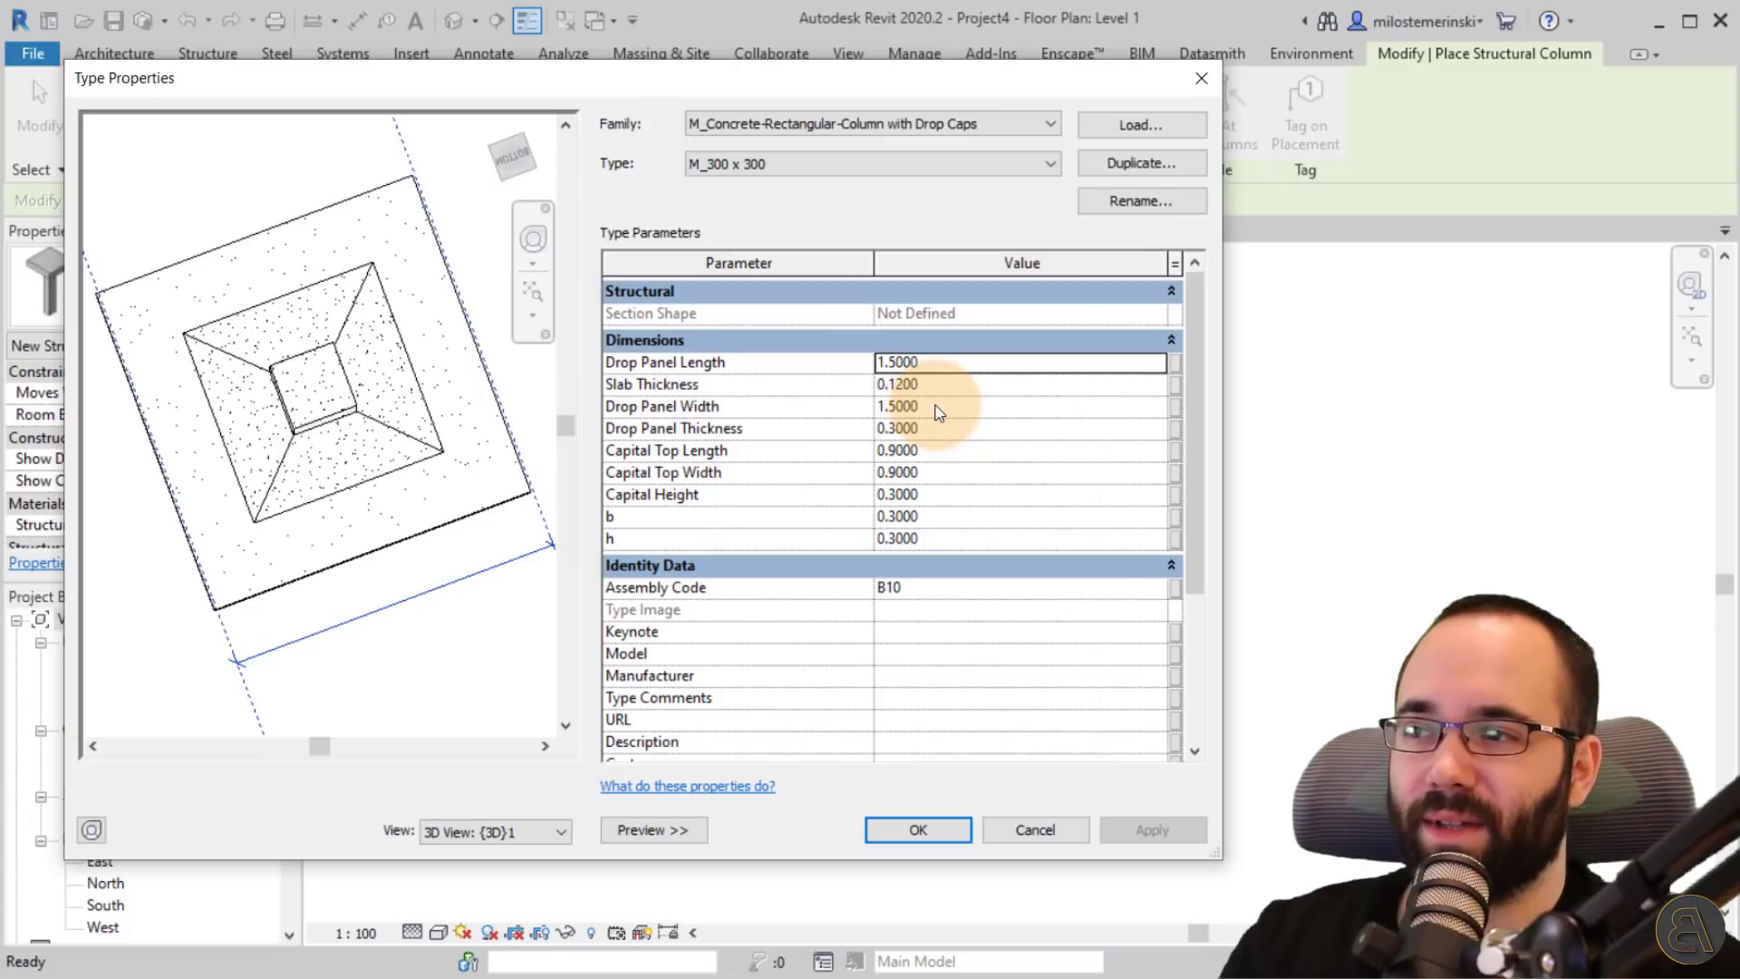
{"action": "left_click", "coordinate": [913, 828]}
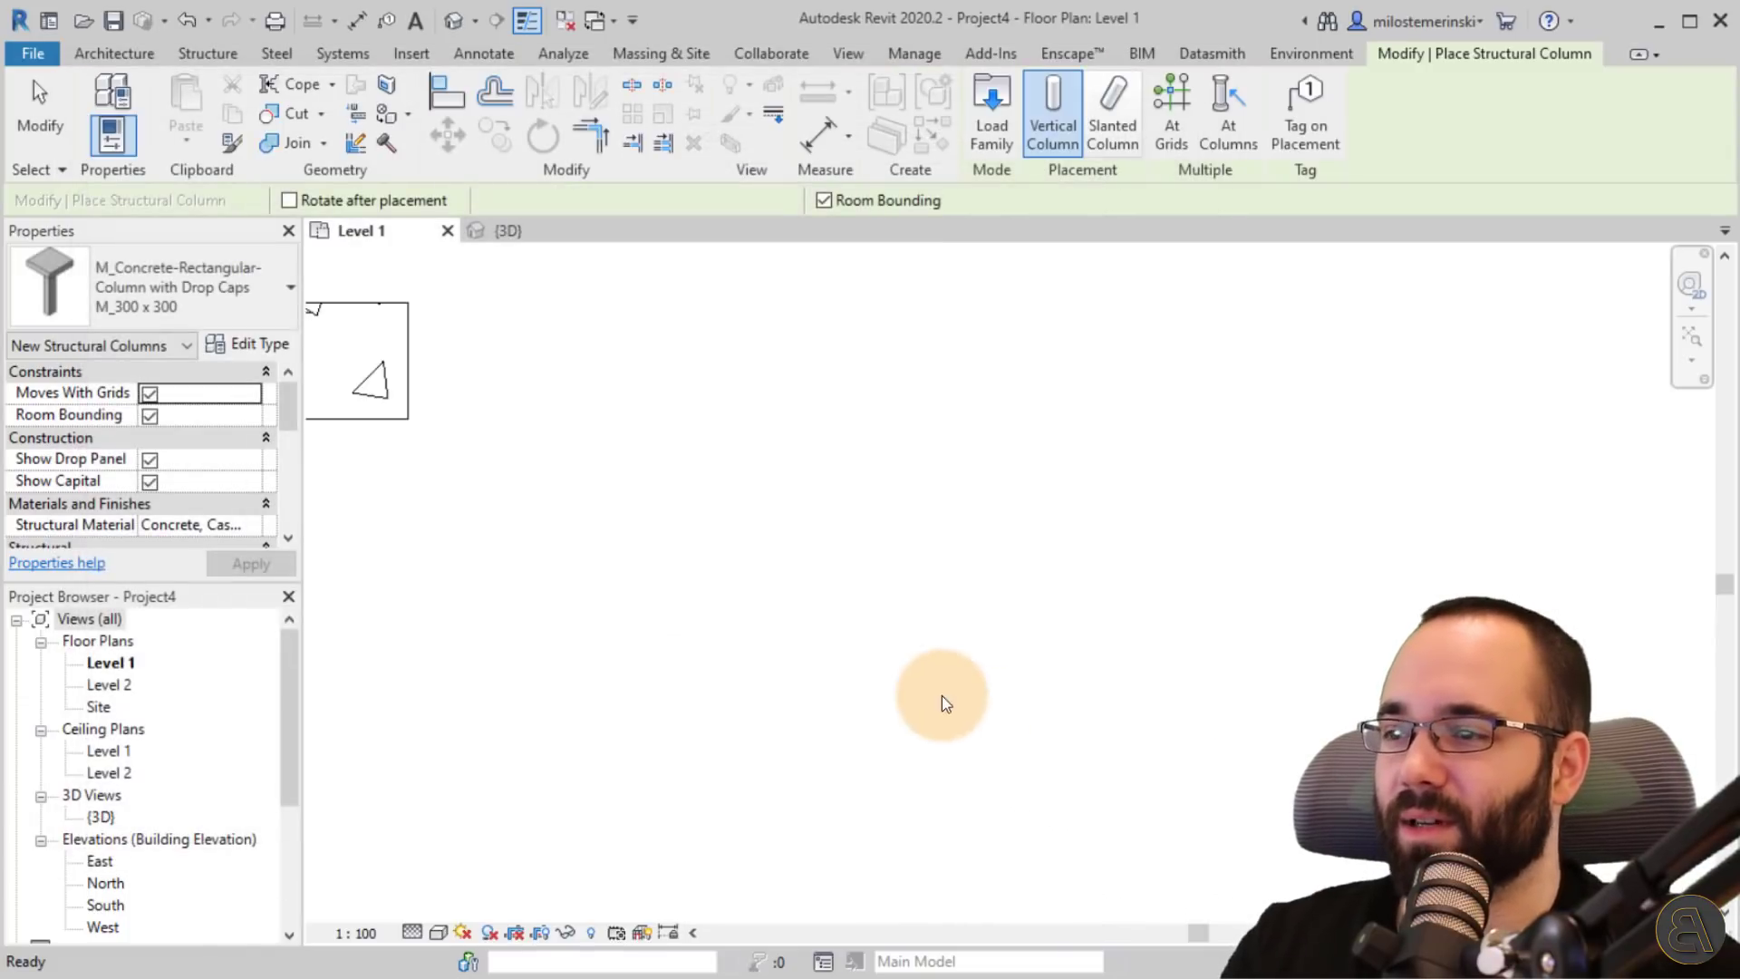
- Place one M_300 x 300 drop-cap column in the Level 1 plan, using Height with Level 2 as its top
{"action": "scroll", "coordinate": [925, 589], "scroll_direction": "down", "scroll_amount": 5}
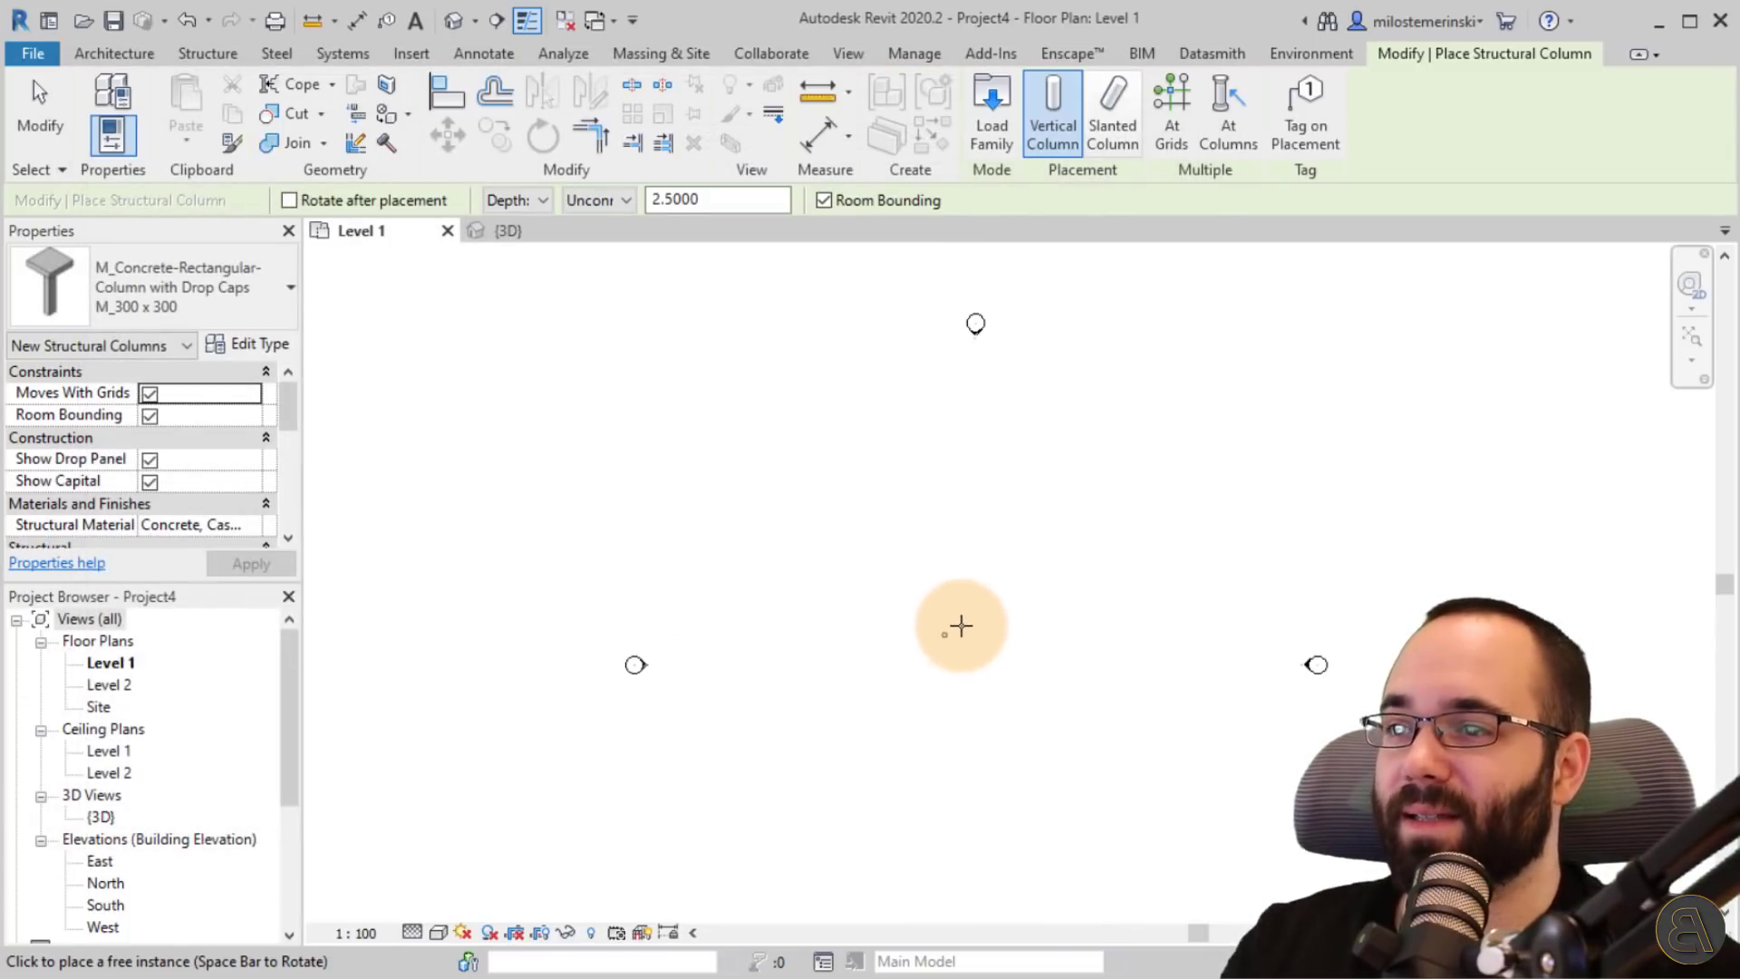
{"action": "left_click", "coordinate": [506, 199]}
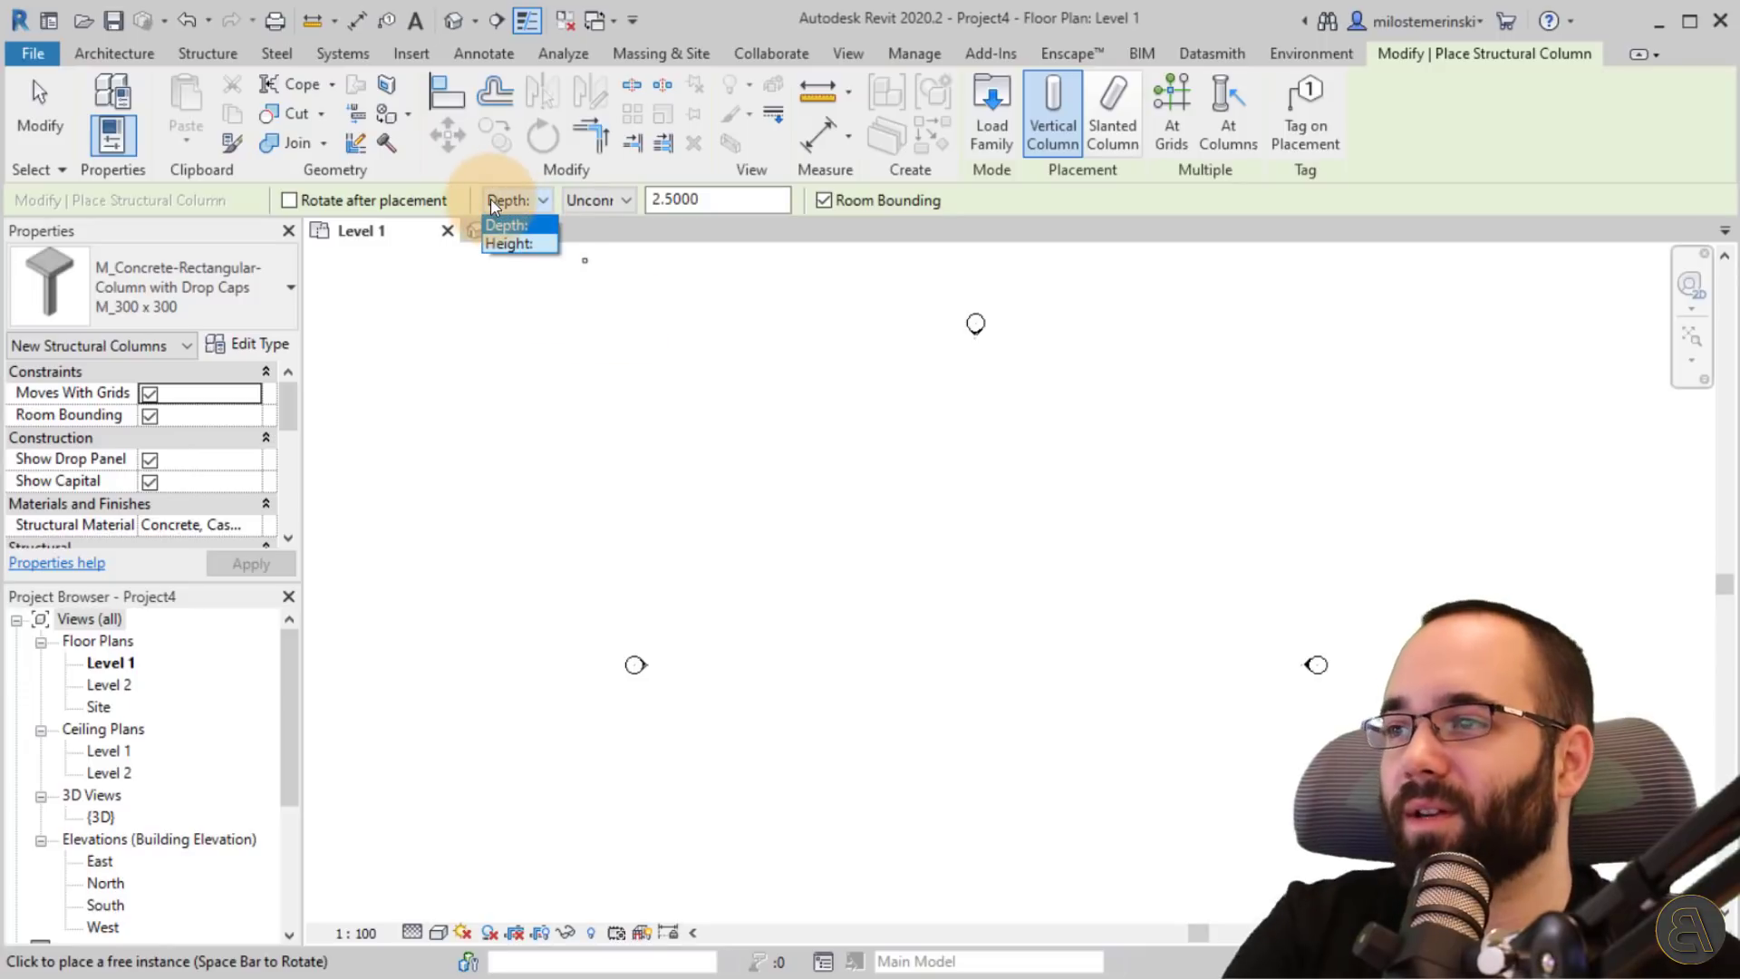
{"action": "left_click", "coordinate": [509, 241]}
{"action": "left_click", "coordinate": [580, 201]}
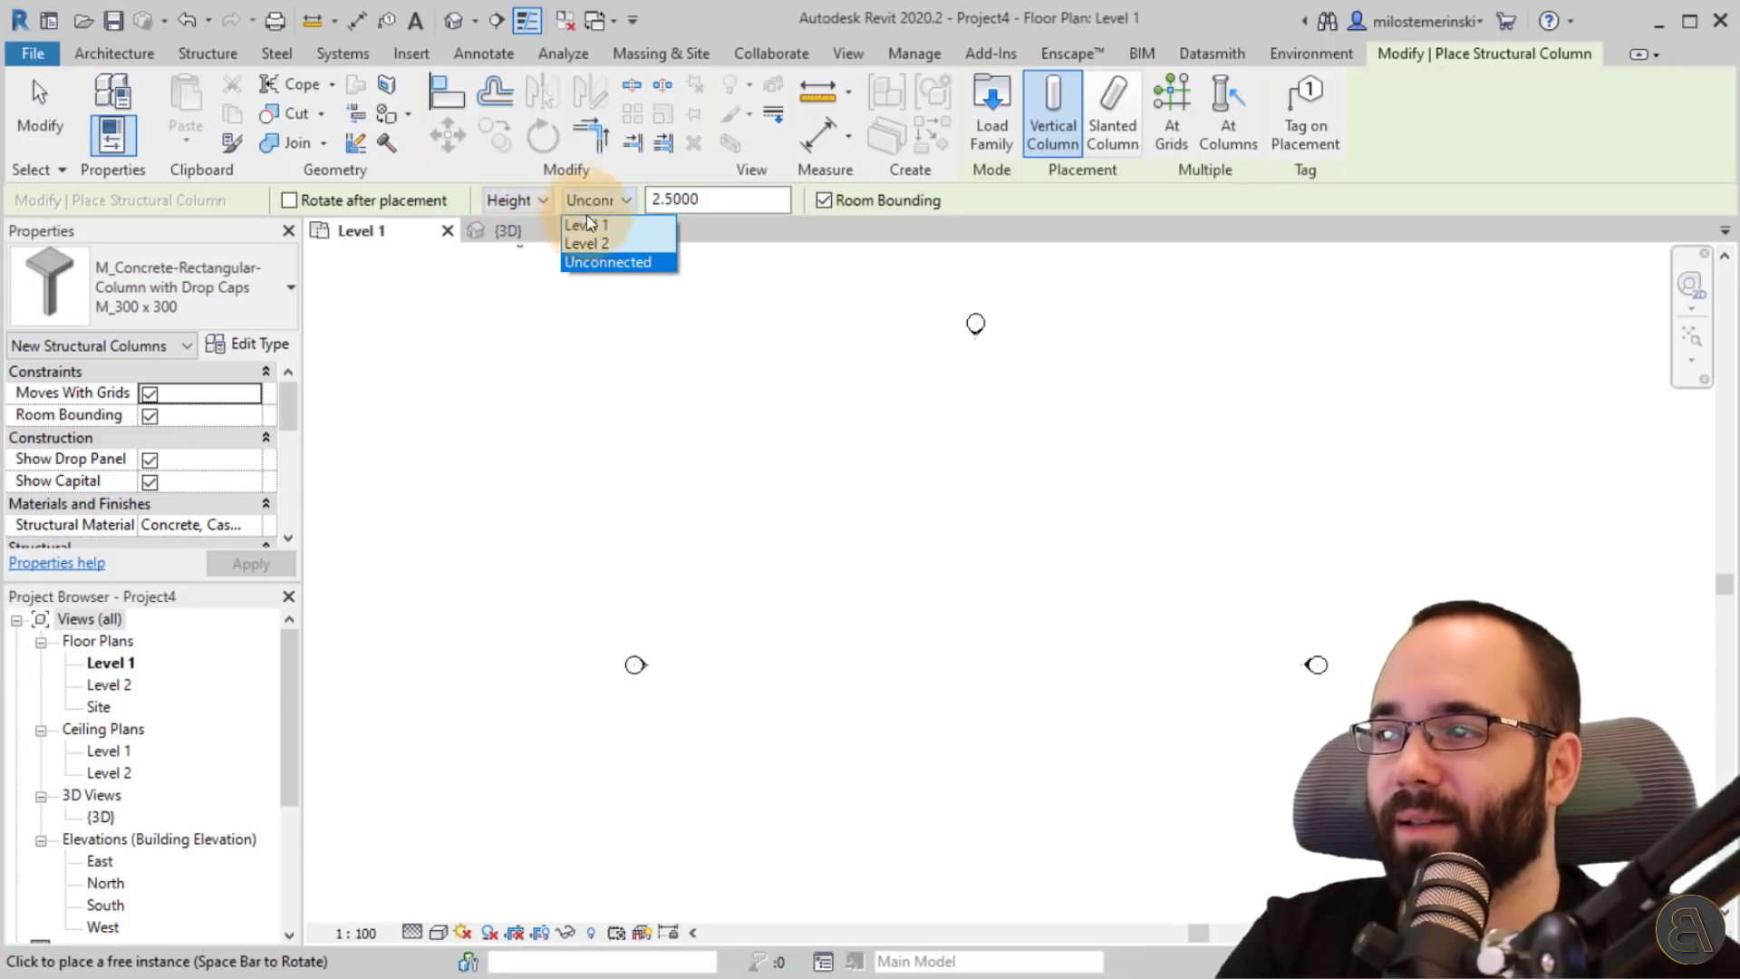
{"action": "left_click", "coordinate": [584, 249]}
{"action": "scroll", "coordinate": [924, 550], "scroll_direction": "up", "scroll_amount": 3}
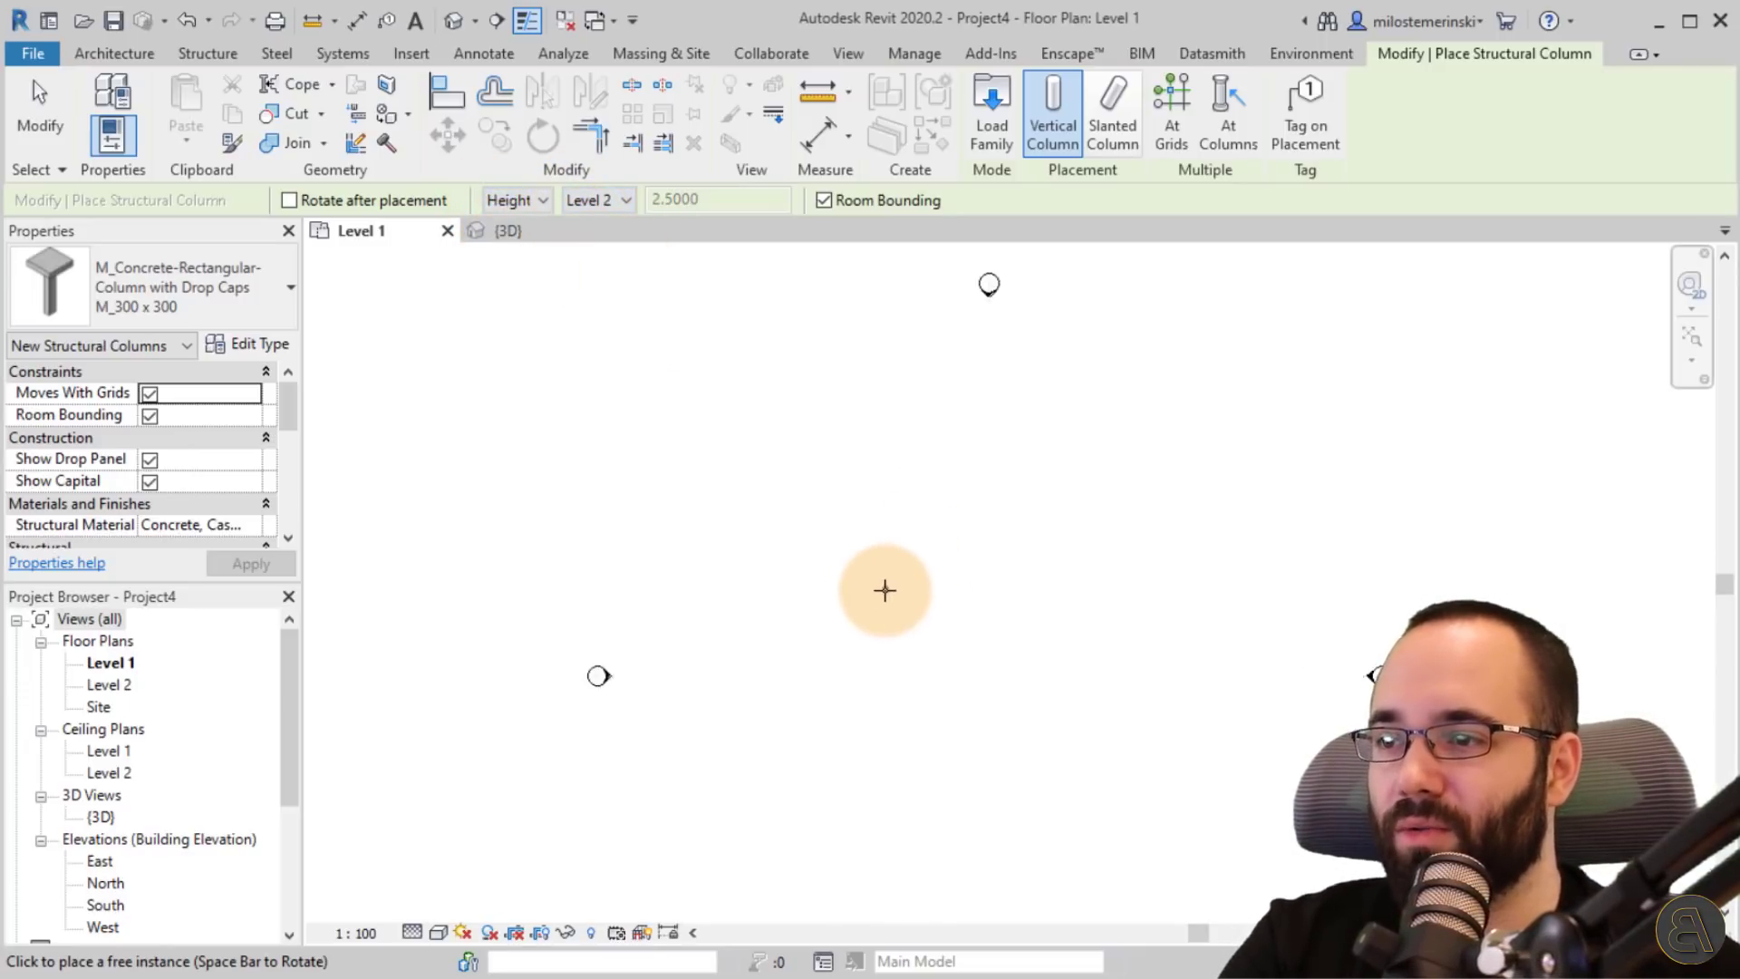
{"action": "left_click", "coordinate": [759, 526]}
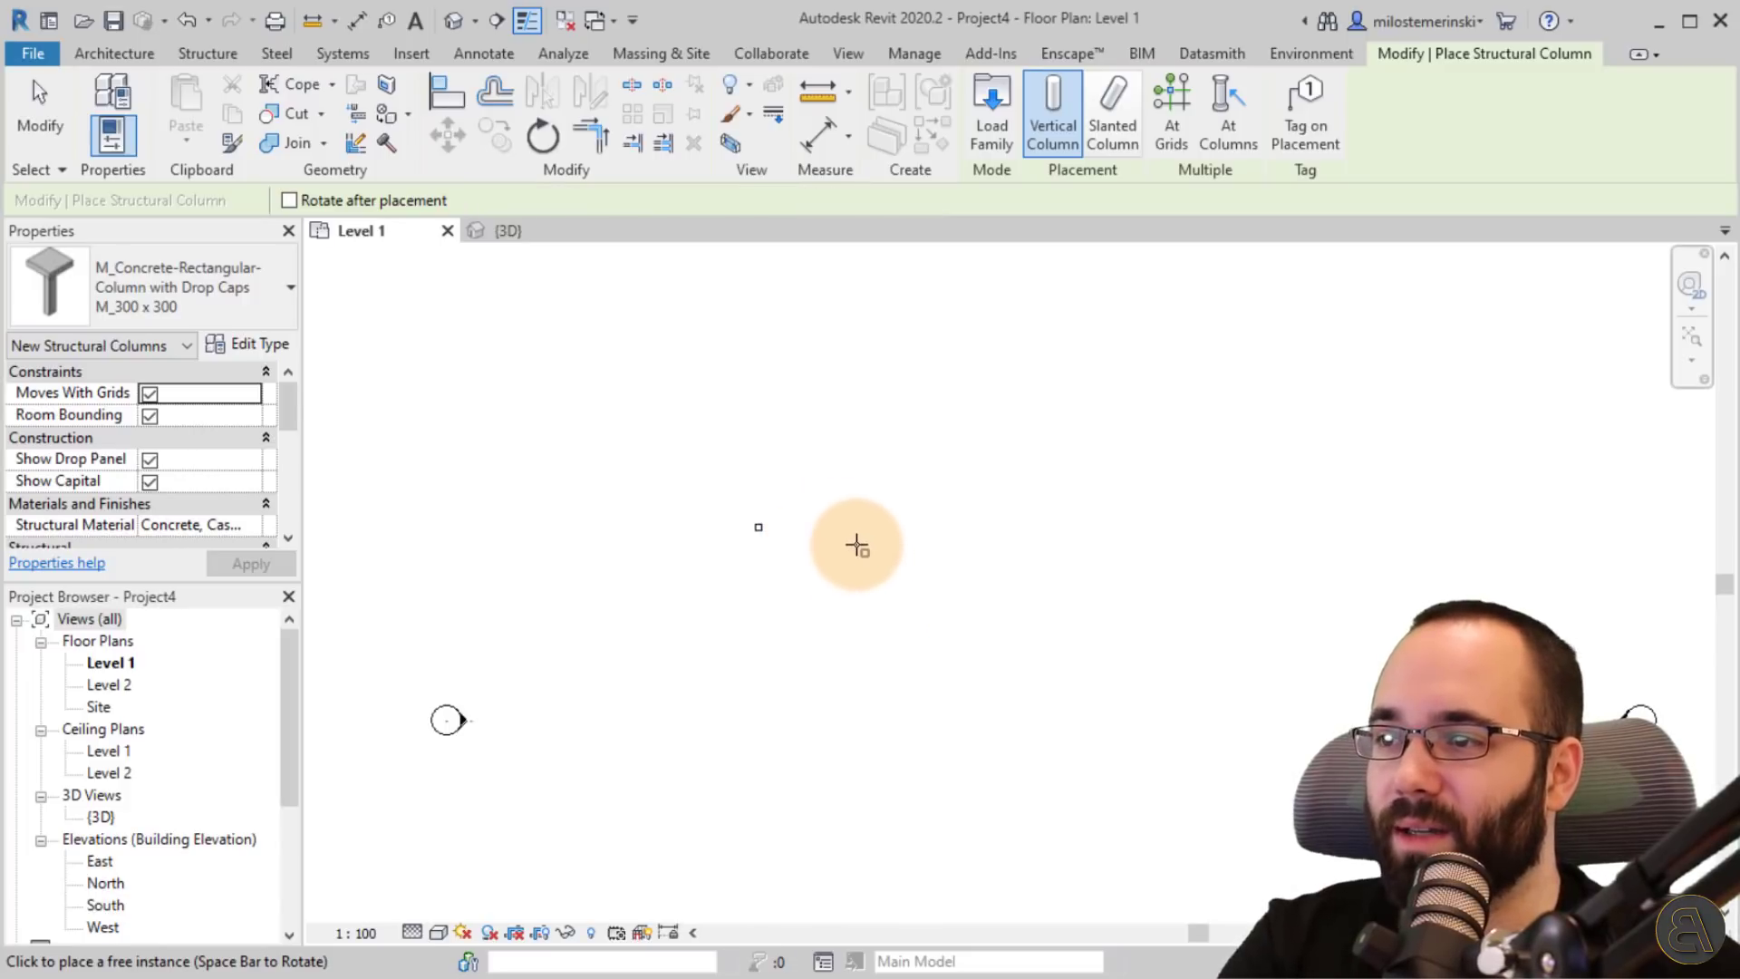
{"action": "key", "text": "Escape"}
{"action": "key", "text": "Escape"}
- Copy the column horizontally to the right twice at a spacing of 4, making a row of three
{"action": "left_click", "coordinate": [785, 547]}
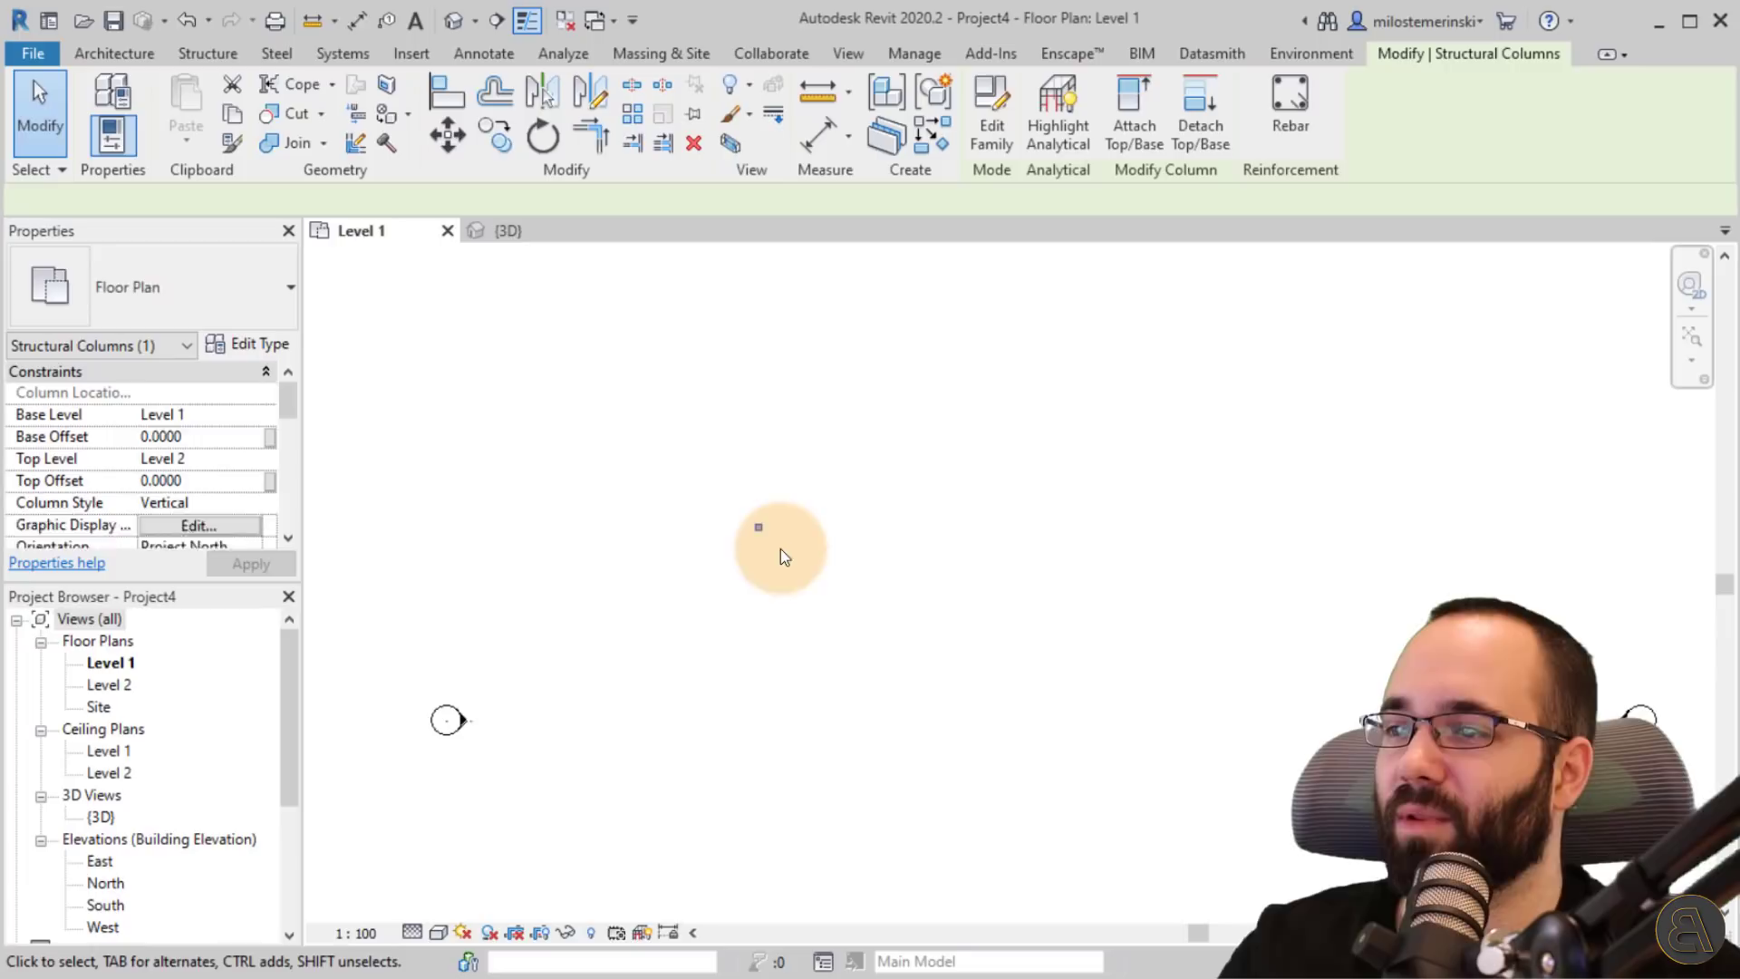
{"action": "left_click", "coordinate": [500, 147]}
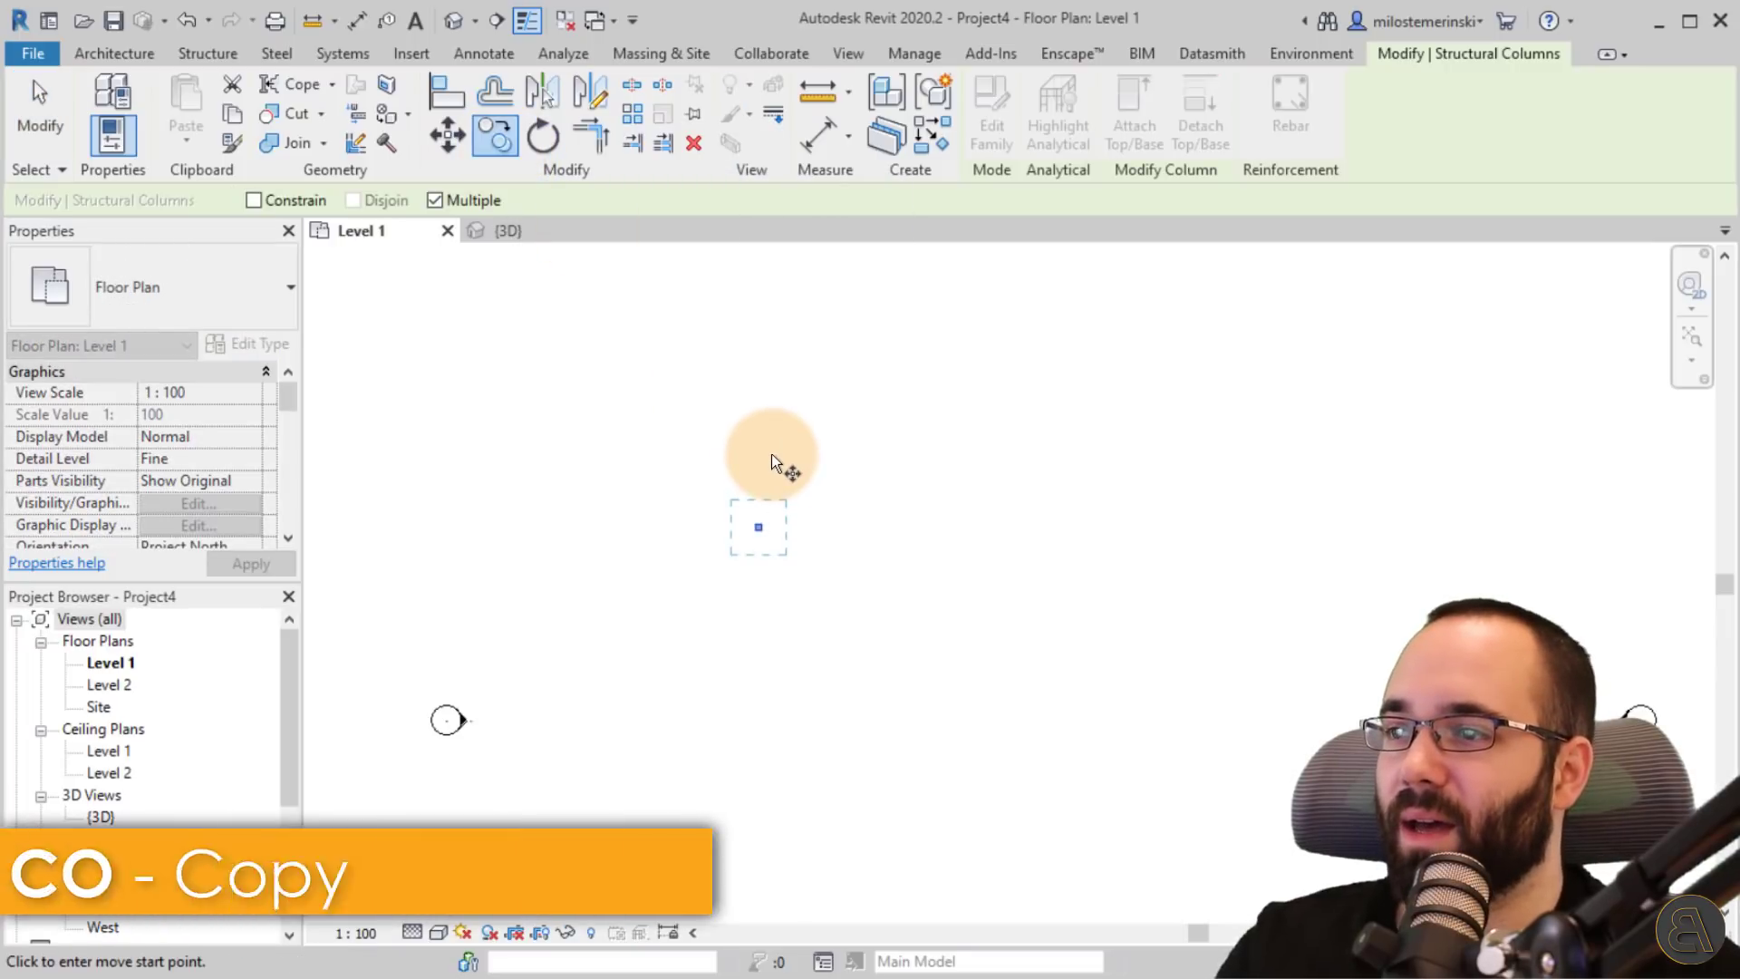
{"action": "left_click", "coordinate": [756, 454]}
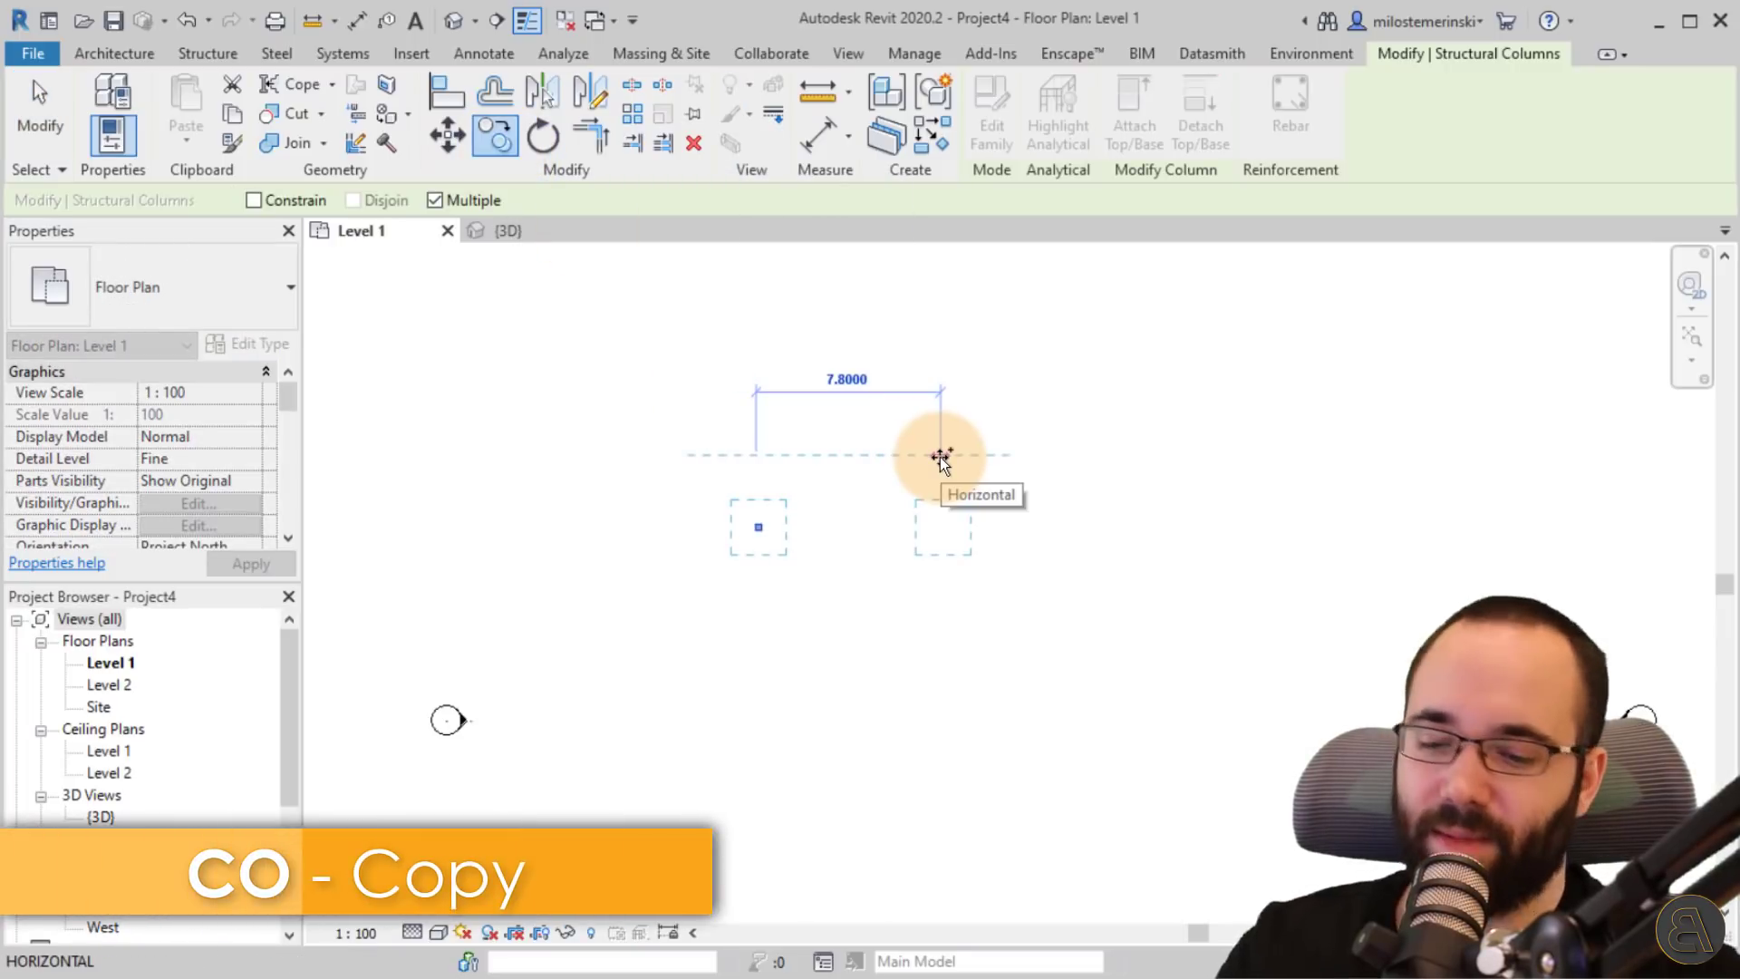
{"action": "type", "text": "4"}
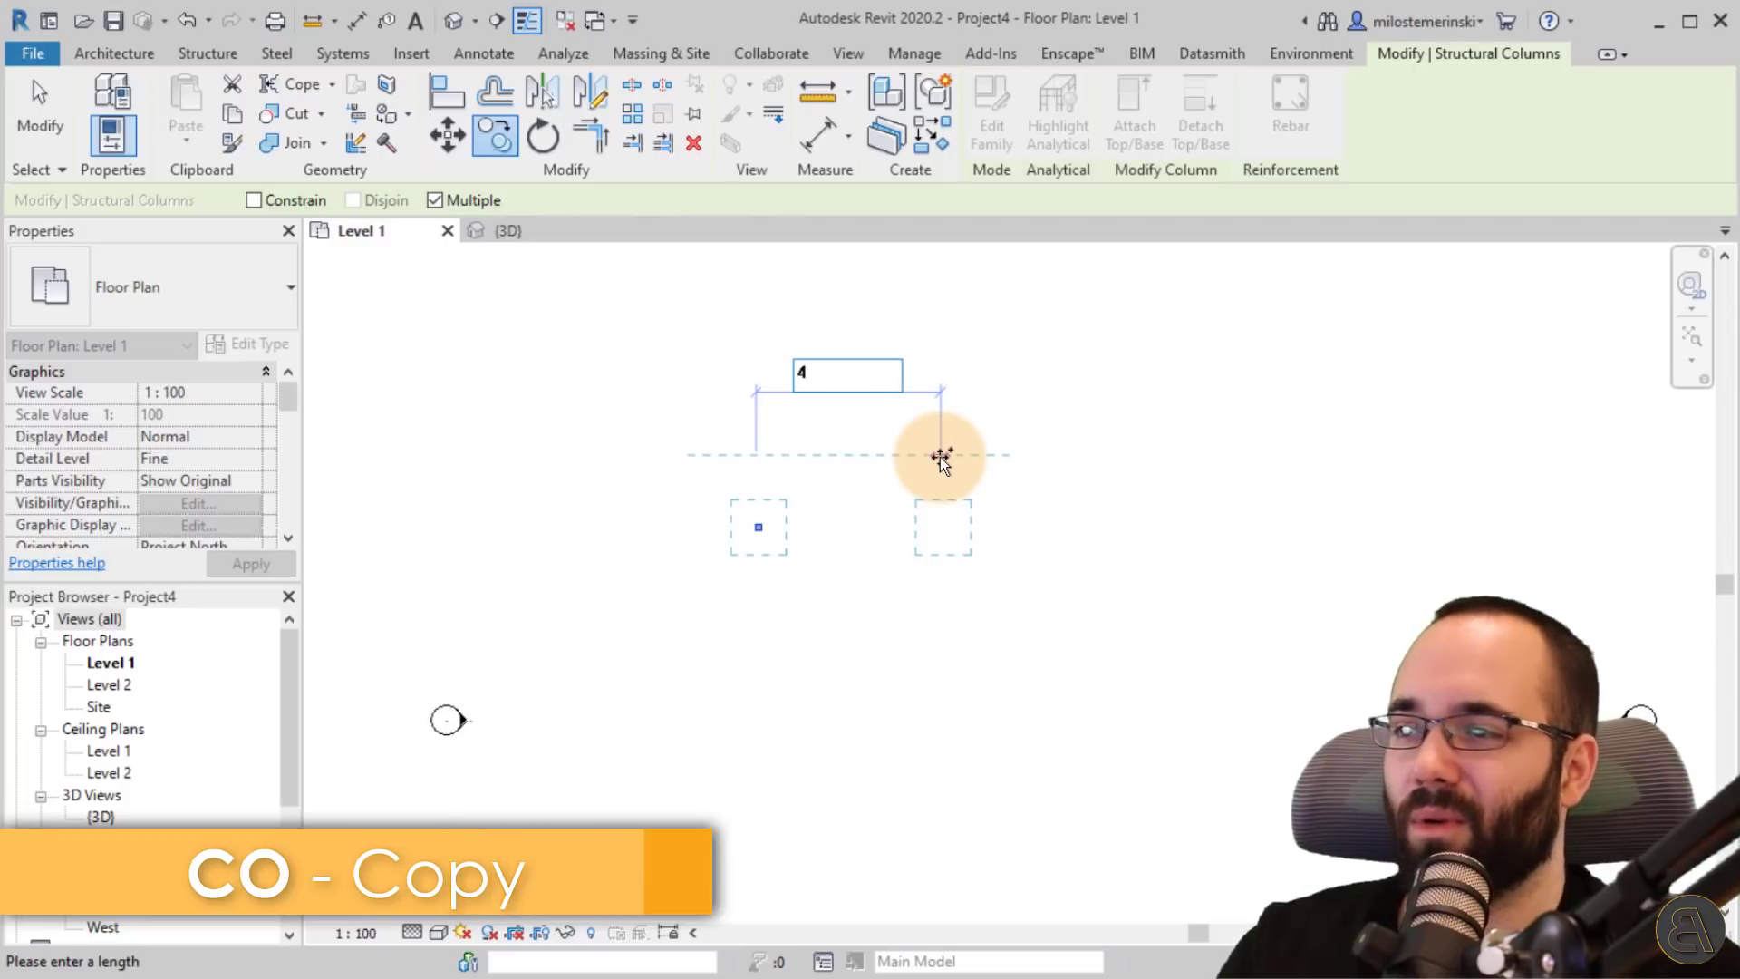
{"action": "key", "text": "Return"}
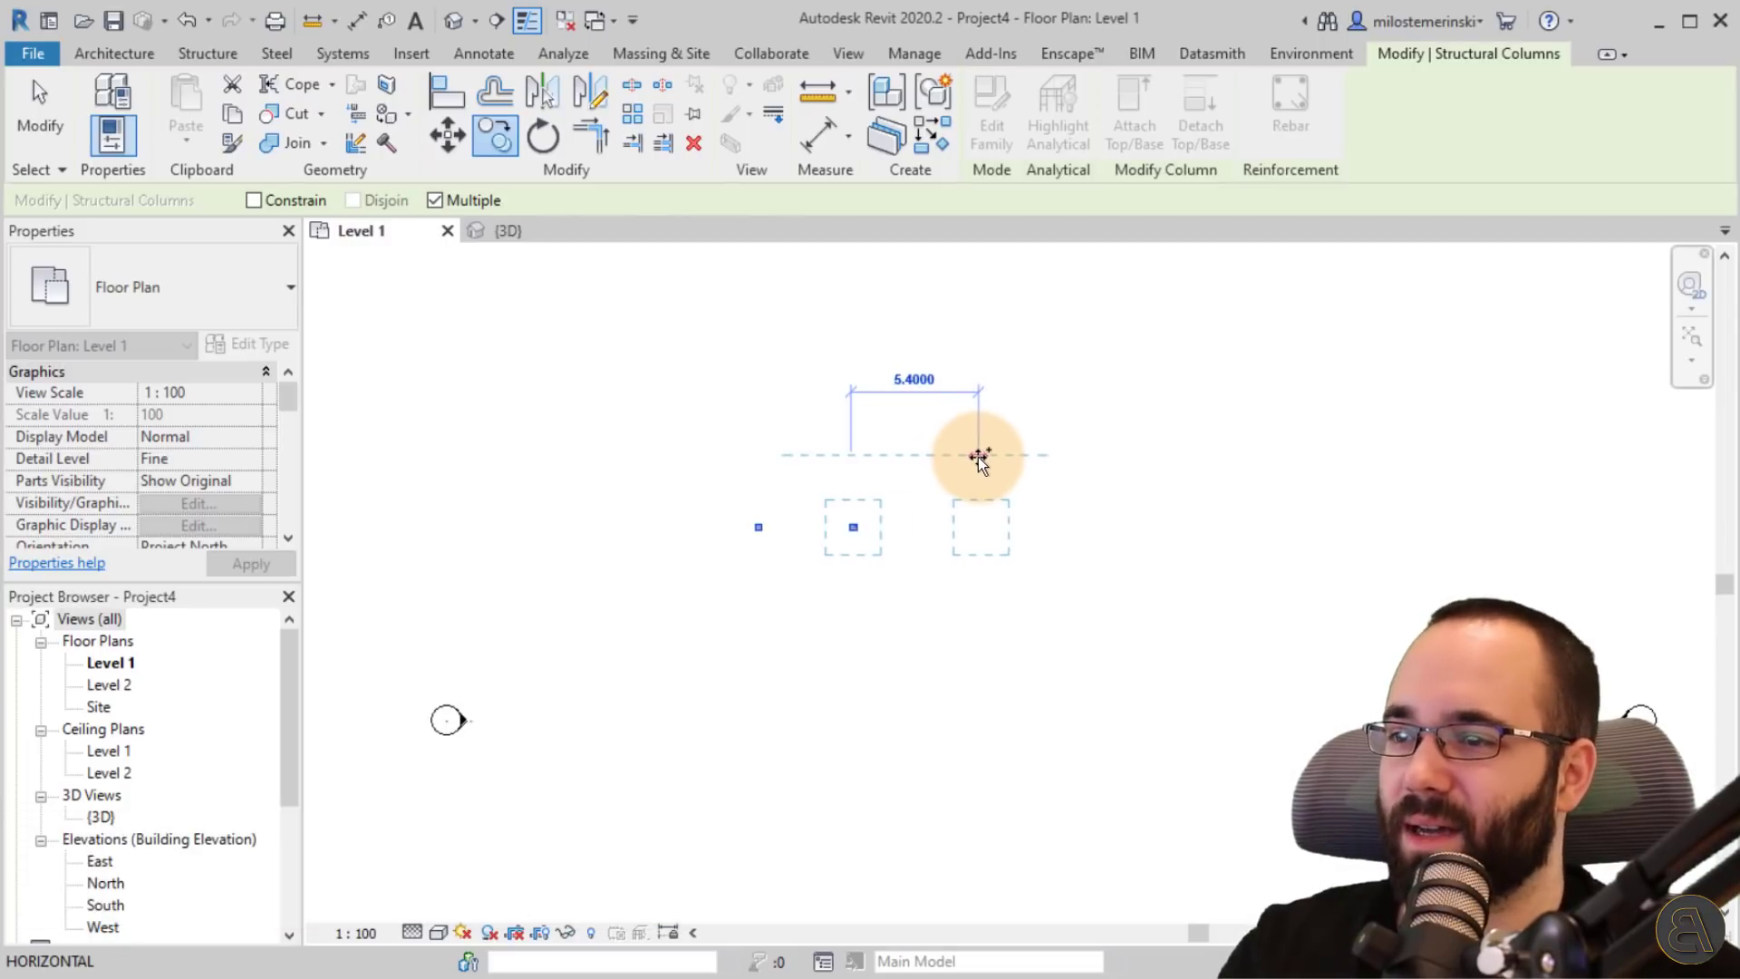
{"action": "type", "text": "4"}
{"action": "key", "text": "Return"}
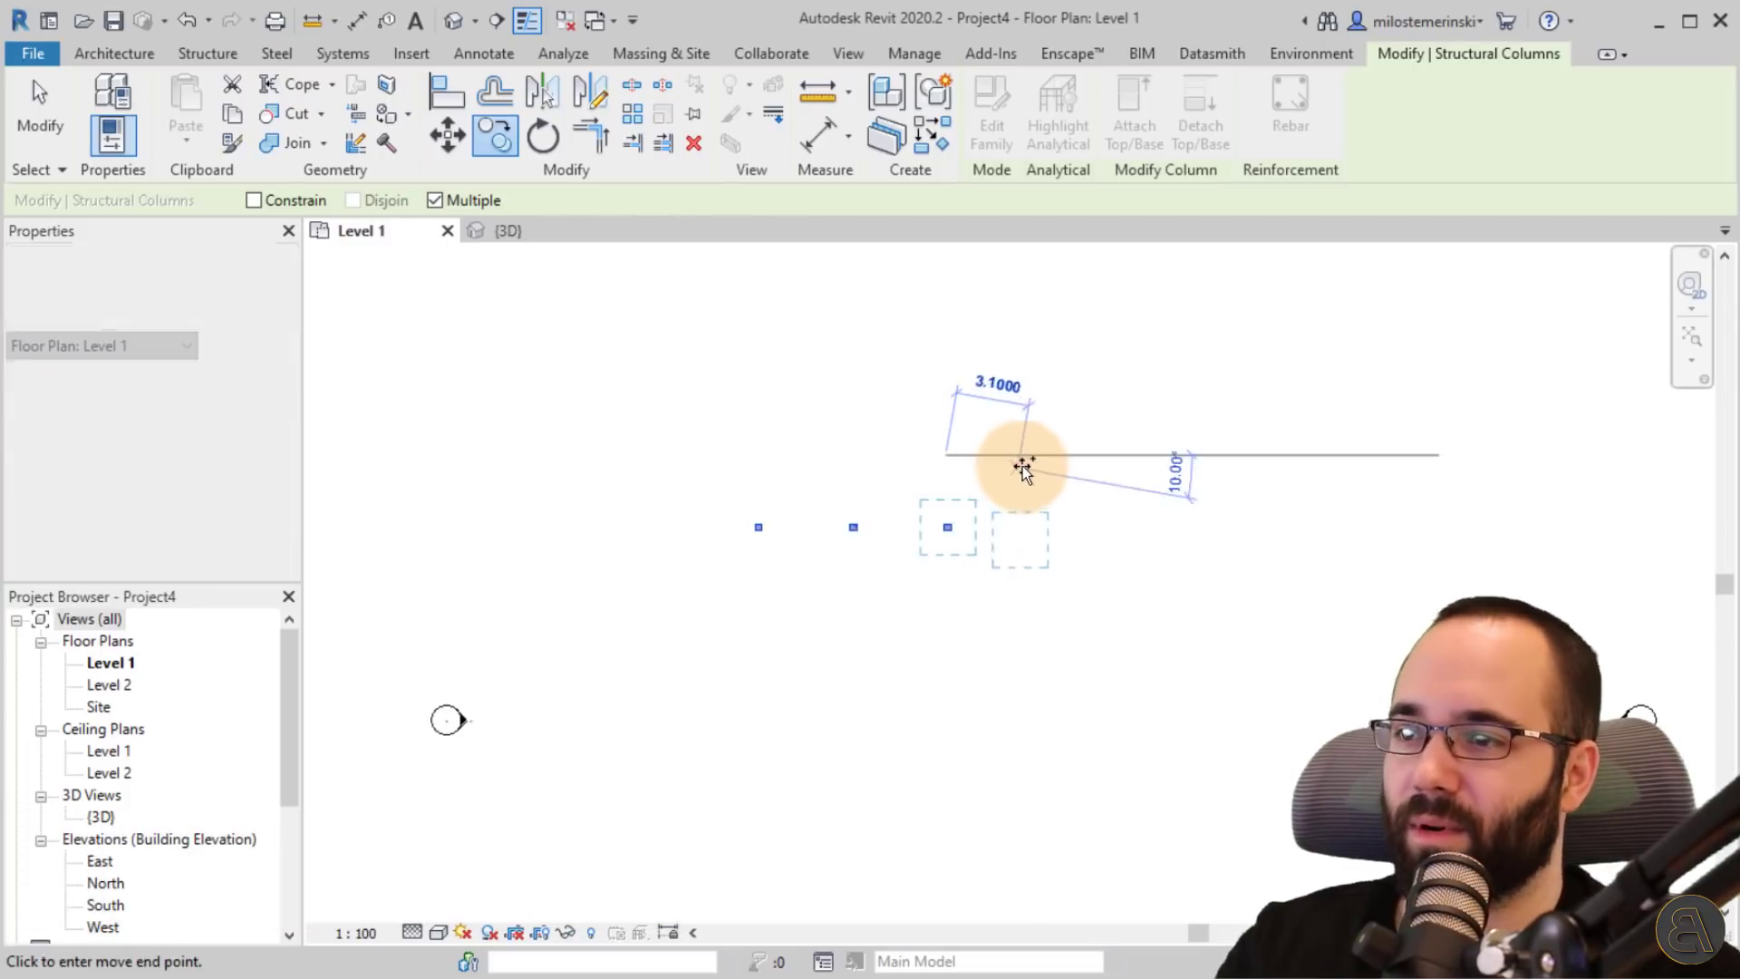
{"action": "key", "text": "Escape"}
{"action": "key", "text": "Escape"}
- Copy the row of three columns downward twice at a spacing of 4 to form a three-by-three grid
{"action": "scroll", "coordinate": [722, 507], "scroll_direction": "up", "scroll_amount": 2}
{"action": "left_click_drag", "start_coordinate": [688, 481], "coordinate": [1248, 703]}
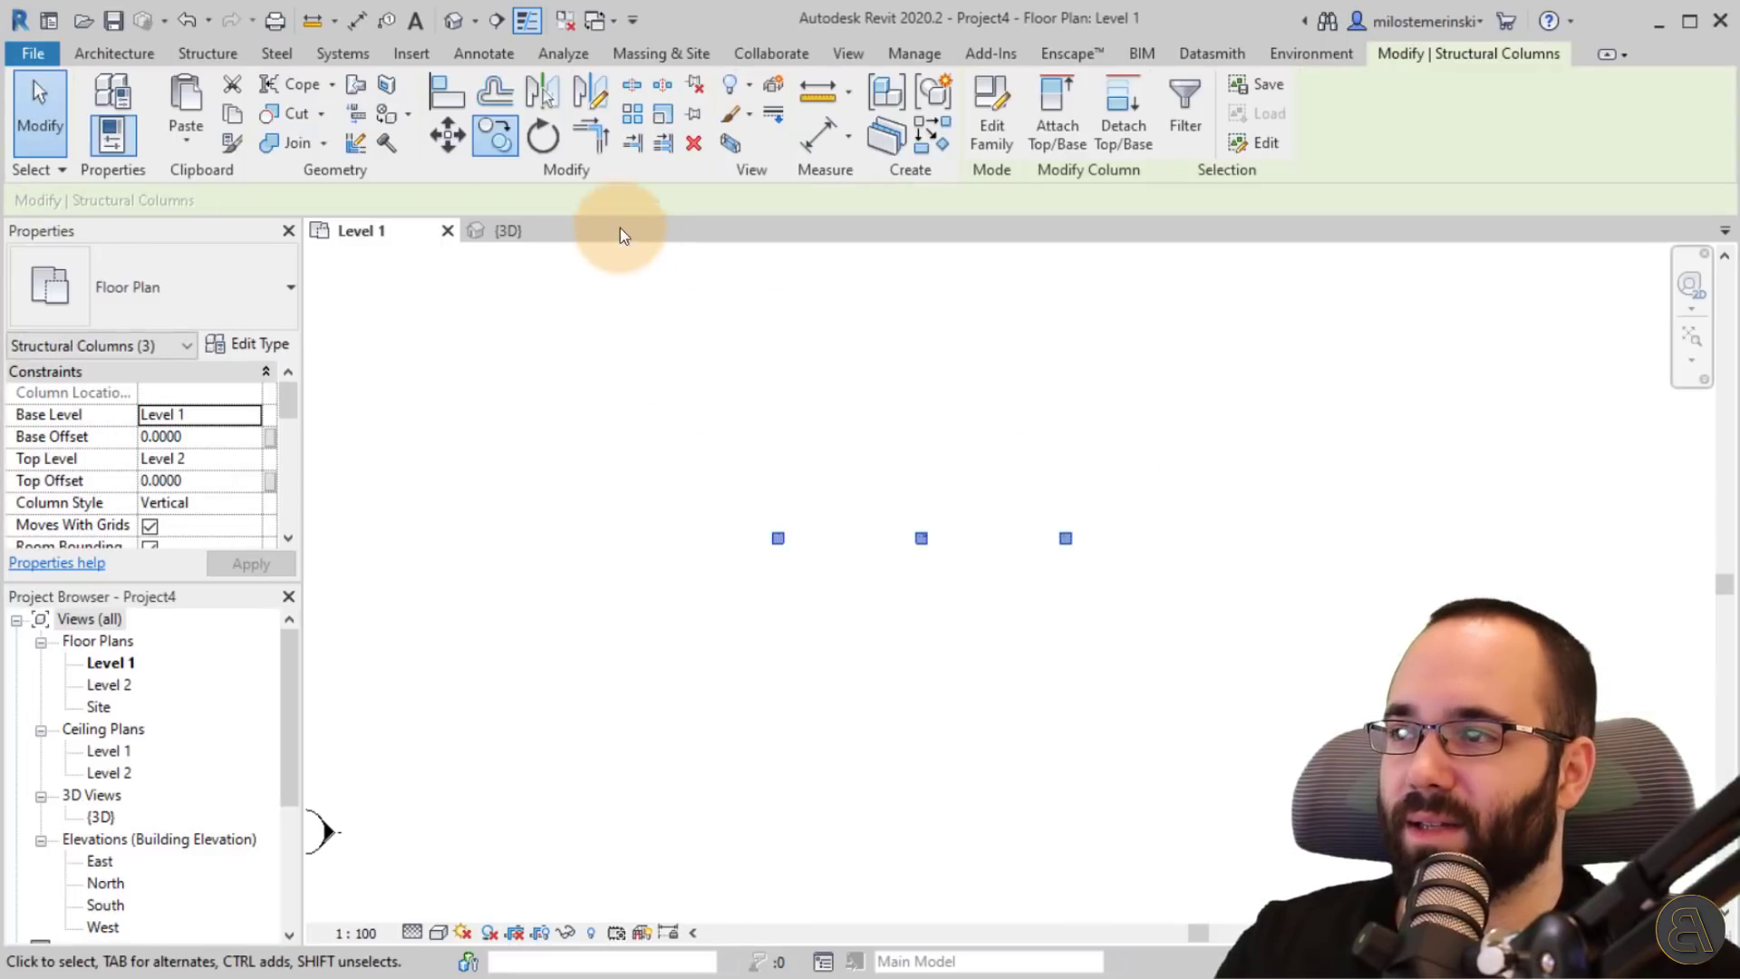
{"action": "left_click", "coordinate": [484, 134]}
{"action": "left_click", "coordinate": [640, 369]}
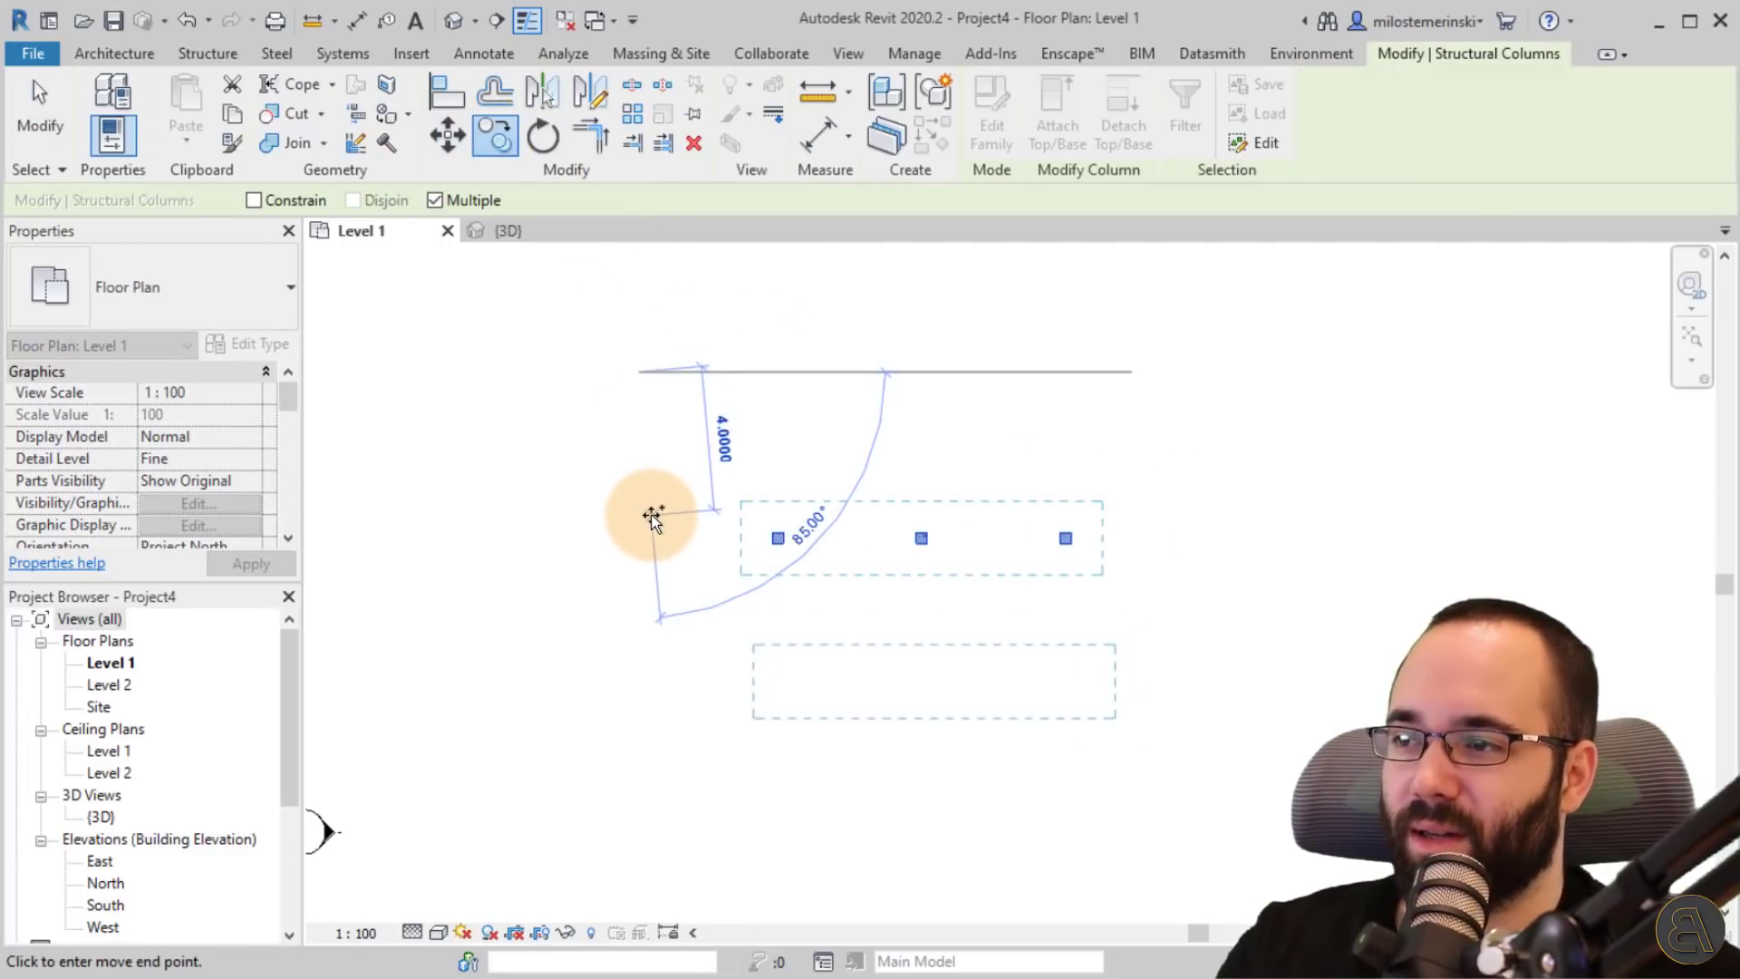
{"action": "type", "text": "4"}
{"action": "key", "text": "Return"}
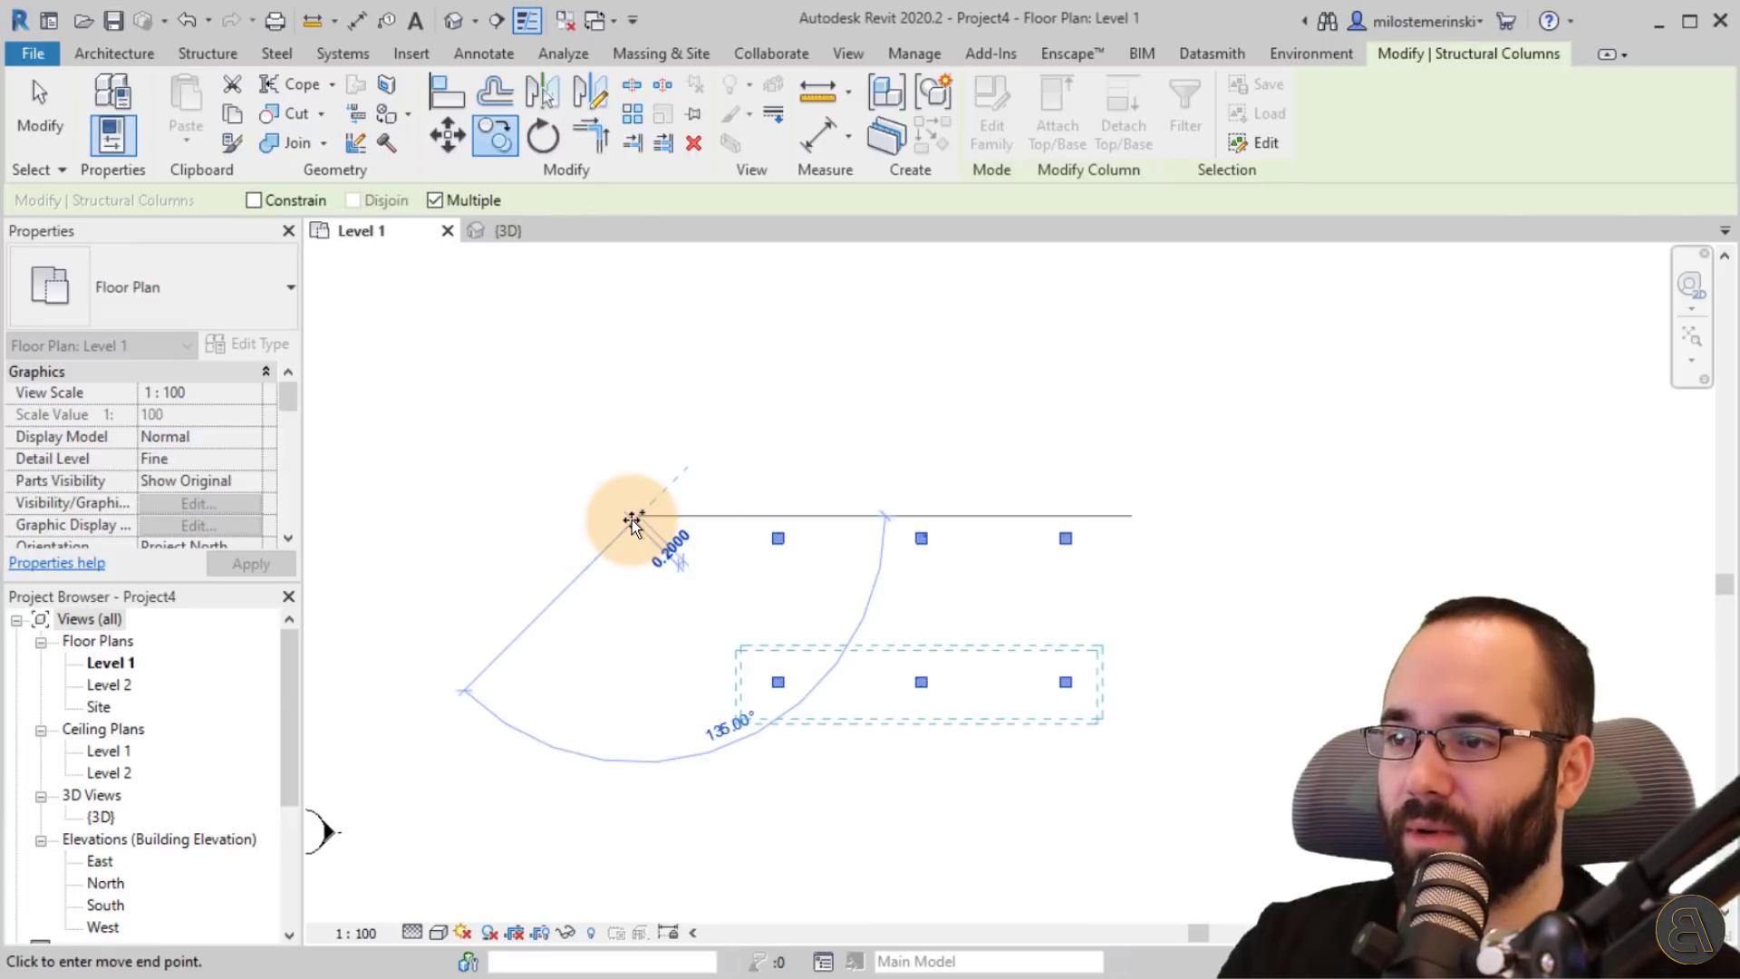
{"action": "type", "text": "4"}
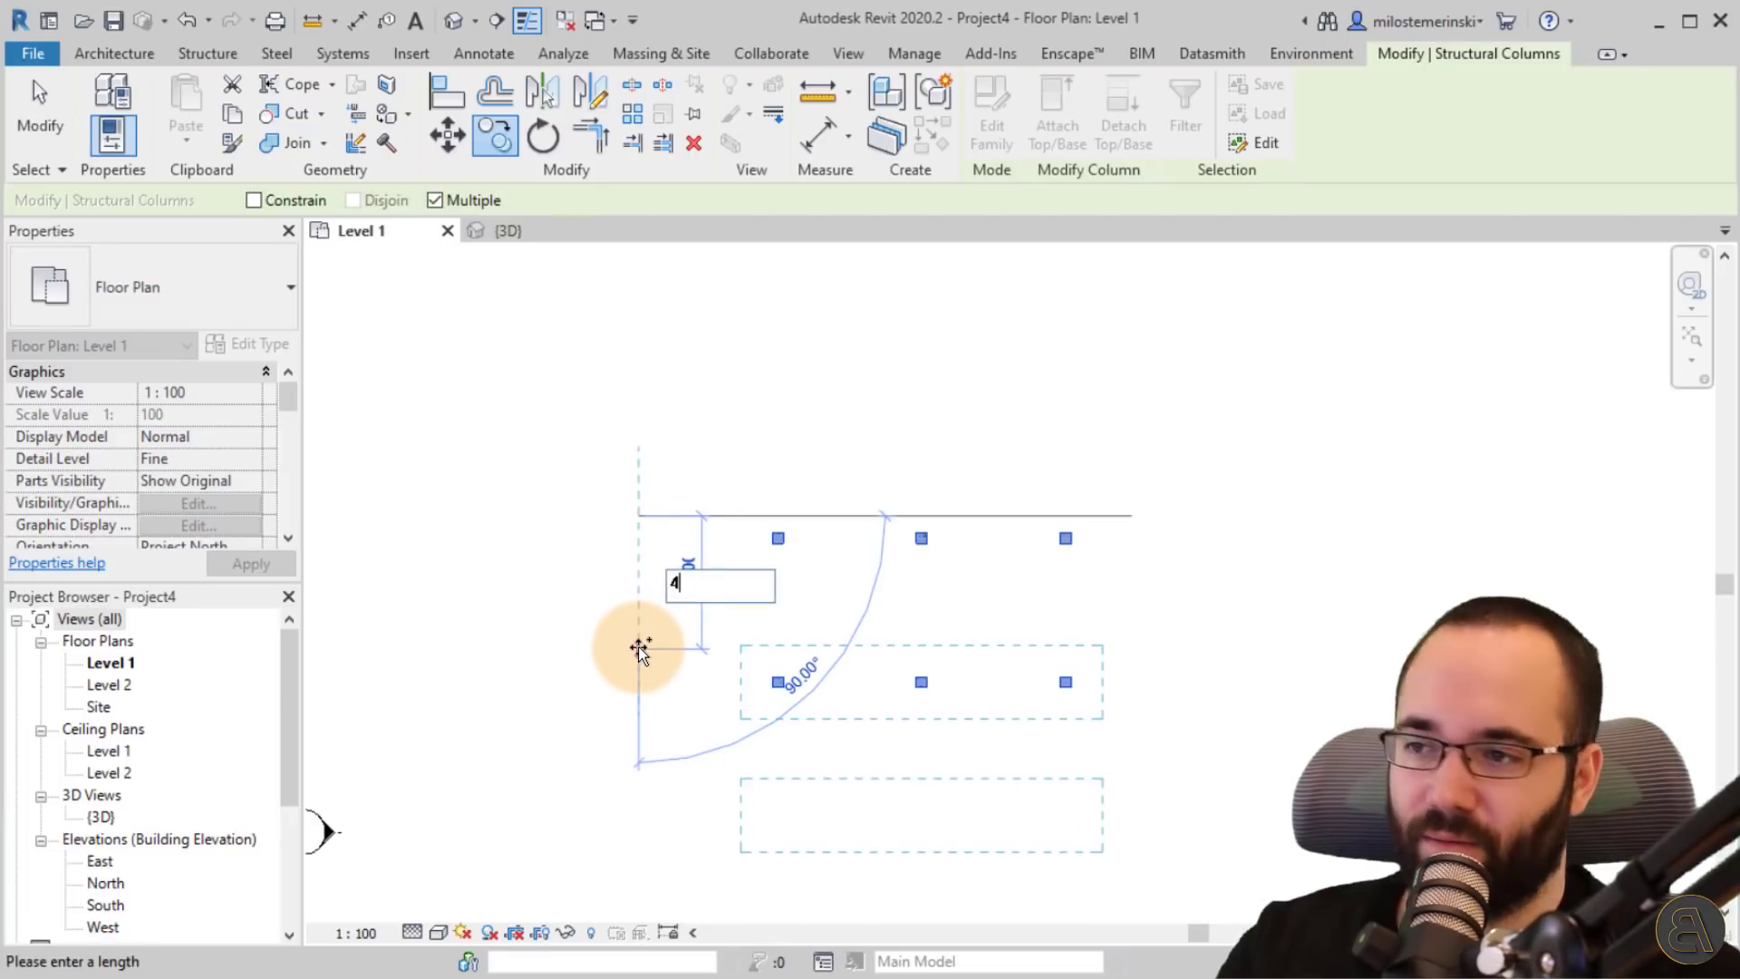
{"action": "key", "text": "Return"}
{"action": "key", "text": "Escape"}
{"action": "key", "text": "Escape"}
- Inspect the grid of drop-cap columns in the 3D view
{"action": "left_click", "coordinate": [533, 237]}
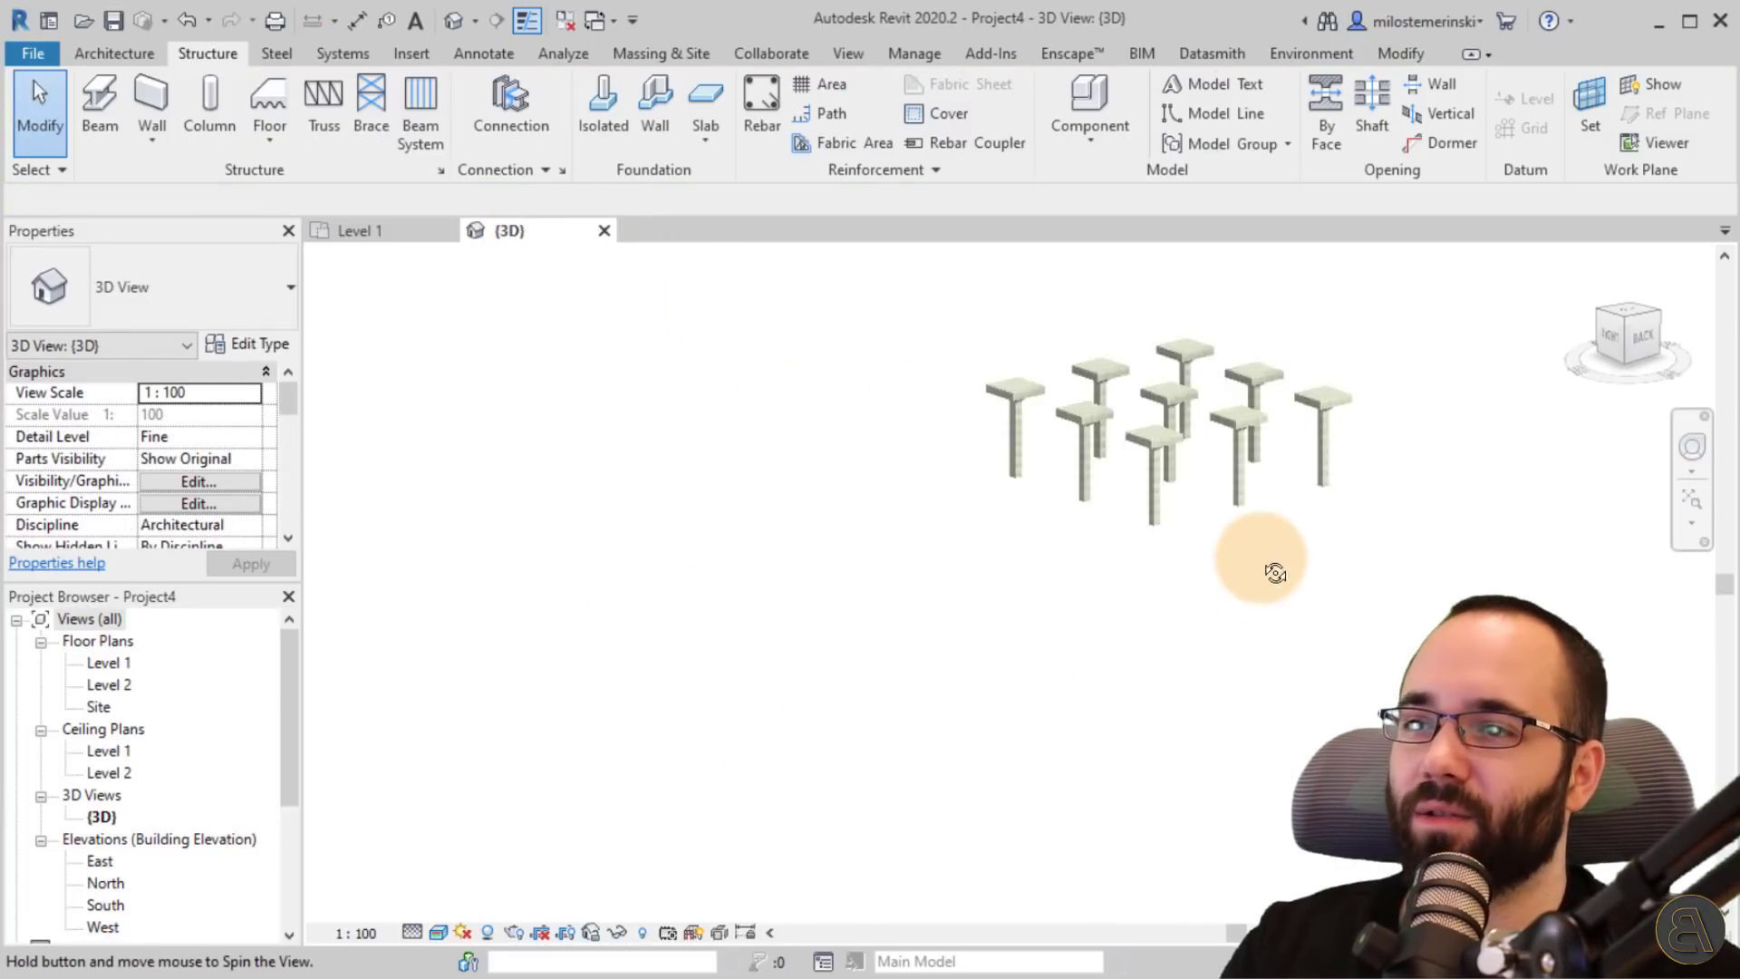
{"action": "middle_click_drag", "start_coordinate": [1251, 568], "coordinate": [1241, 637], "text": "shift"}
{"action": "scroll", "coordinate": [1208, 471], "scroll_direction": "up", "scroll_amount": 5}
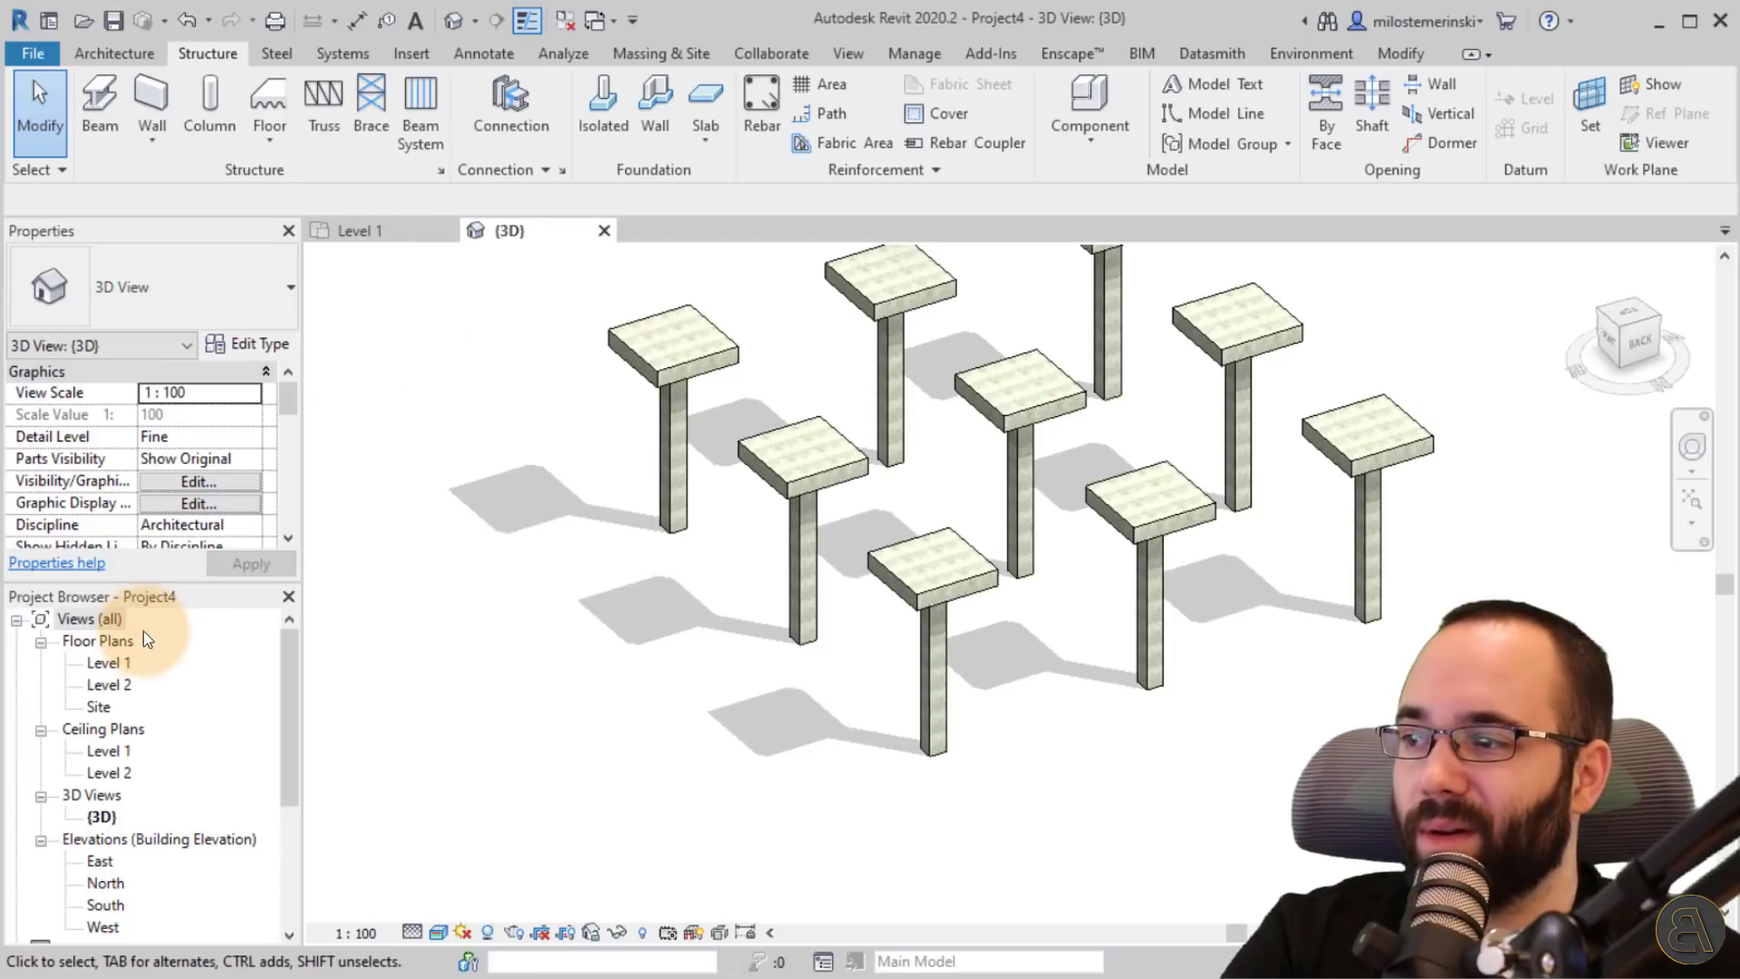
- Open the Level 2 floor plan and start a structural beam with the M_Concrete-Rectangular Beam 300 x 600mm type
{"action": "double_click", "coordinate": [108, 684]}
{"action": "scroll", "coordinate": [861, 475], "scroll_direction": "up", "scroll_amount": 5}
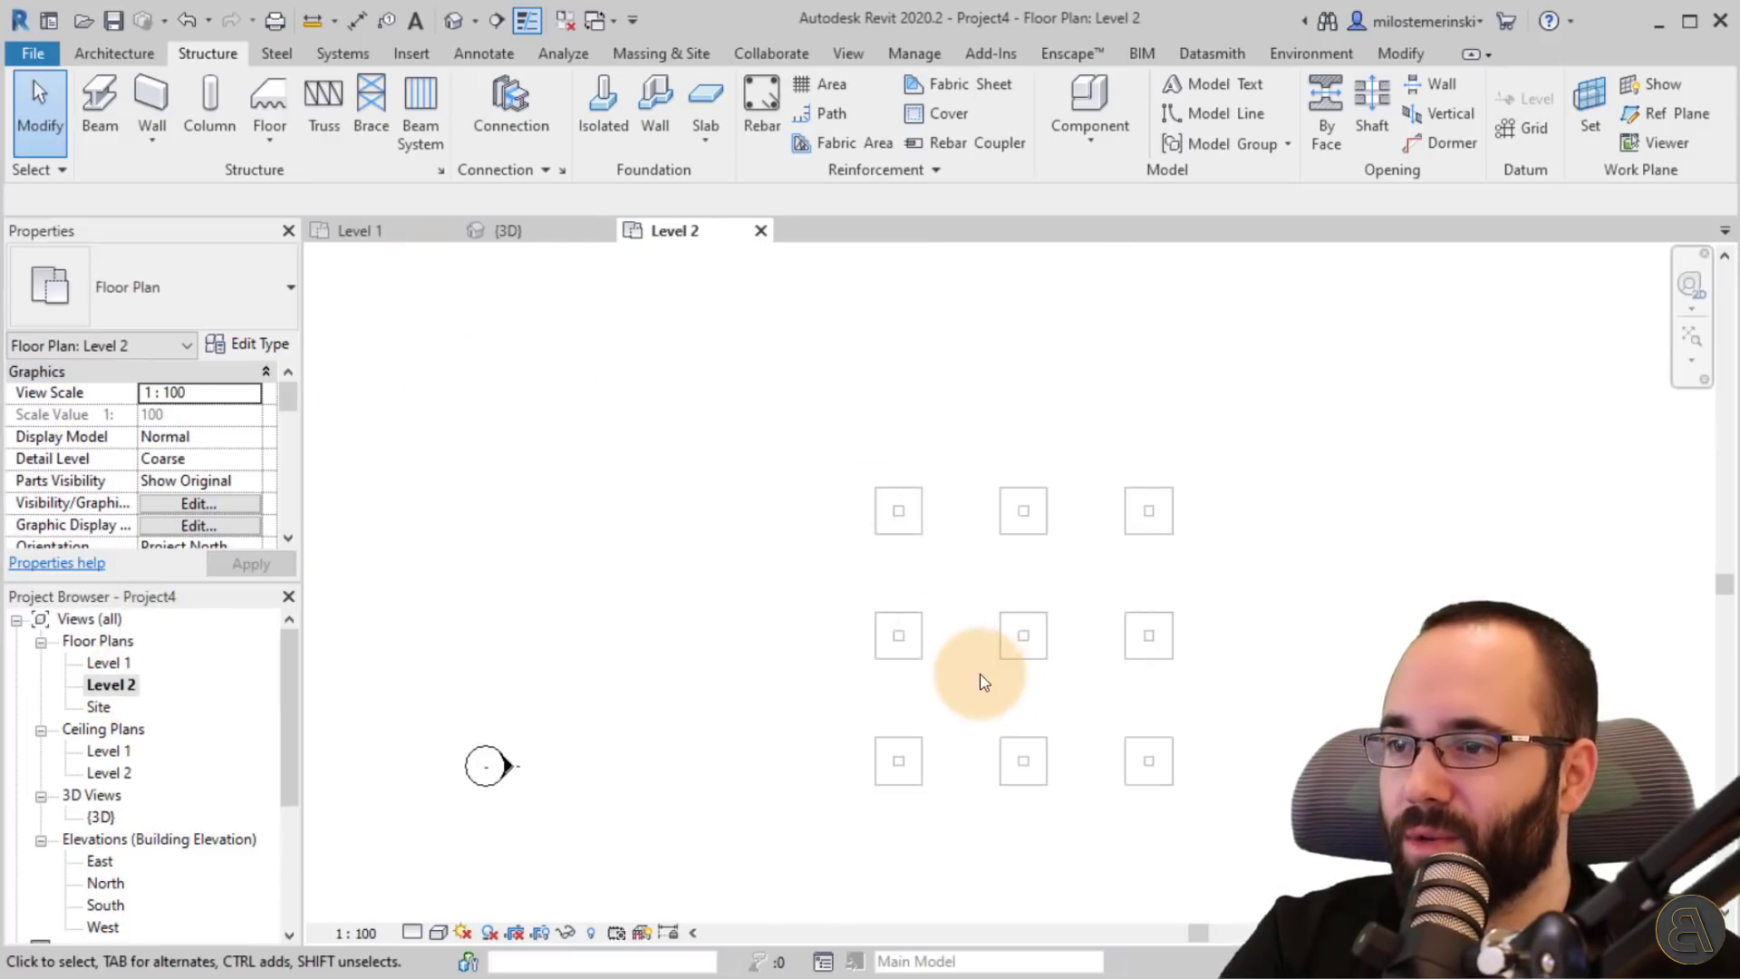
{"action": "scroll", "coordinate": [998, 684], "scroll_direction": "up", "scroll_amount": 3}
{"action": "middle_click_drag", "start_coordinate": [1001, 683], "coordinate": [944, 663]}
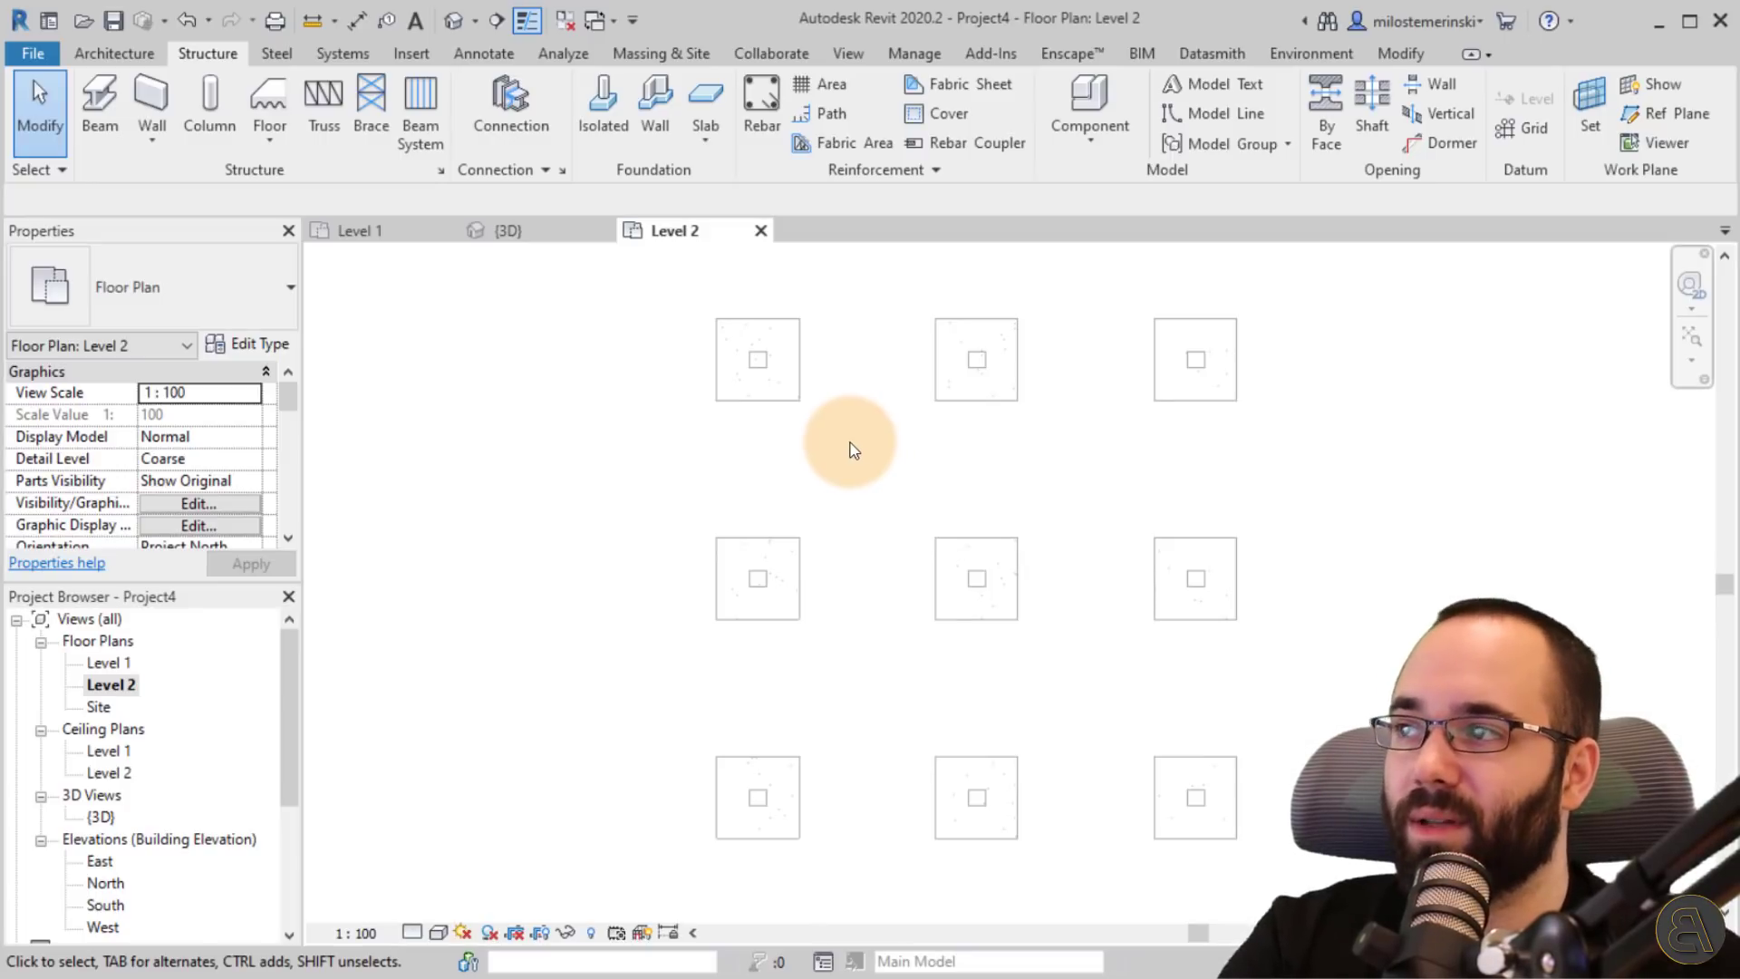
{"action": "left_click", "coordinate": [95, 128]}
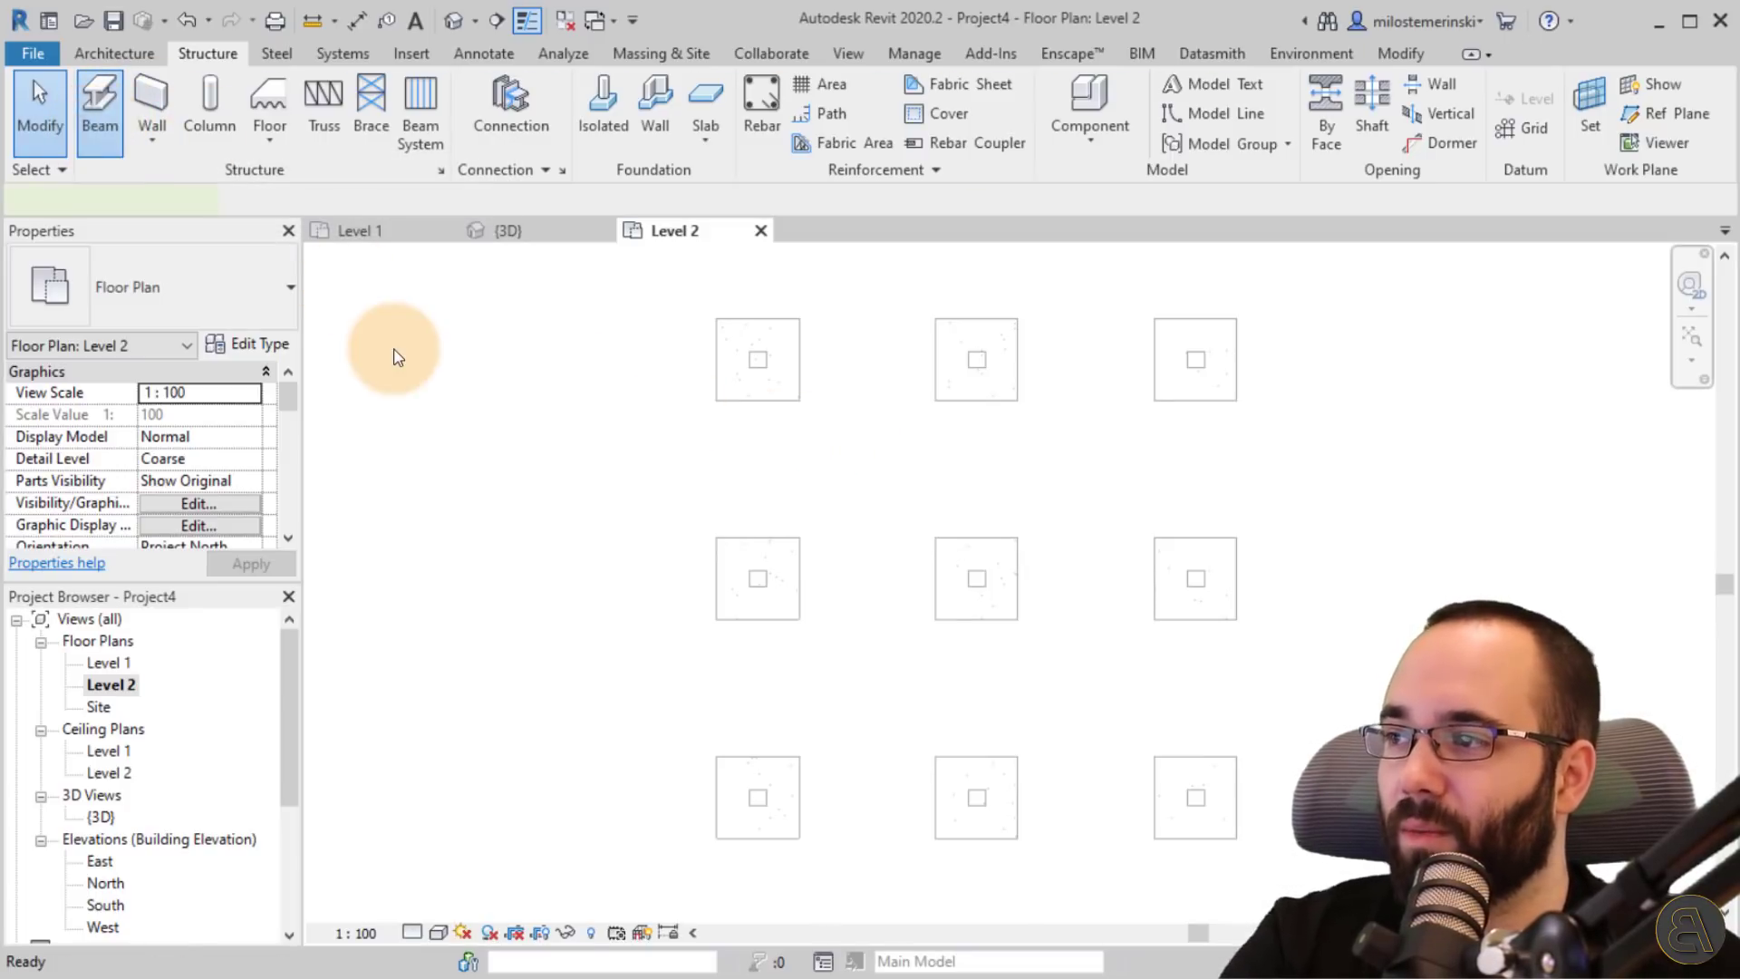
{"action": "left_click", "coordinate": [136, 294]}
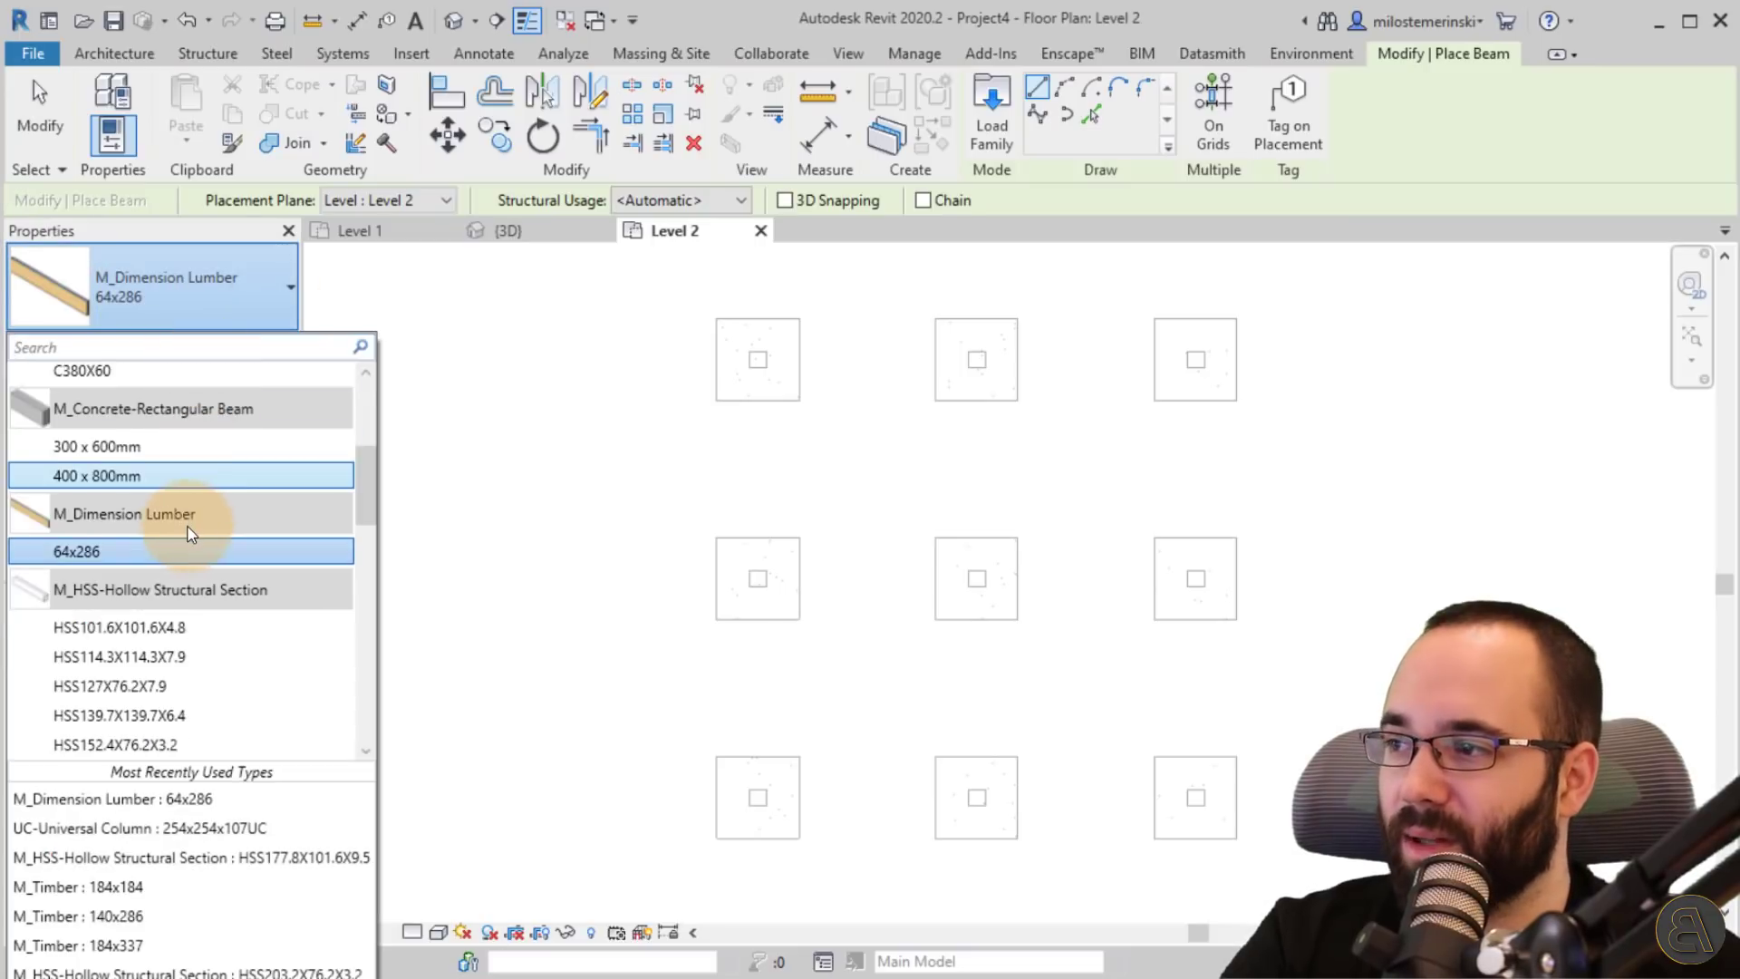
{"action": "scroll", "coordinate": [181, 508], "scroll_direction": "up", "scroll_amount": 2}
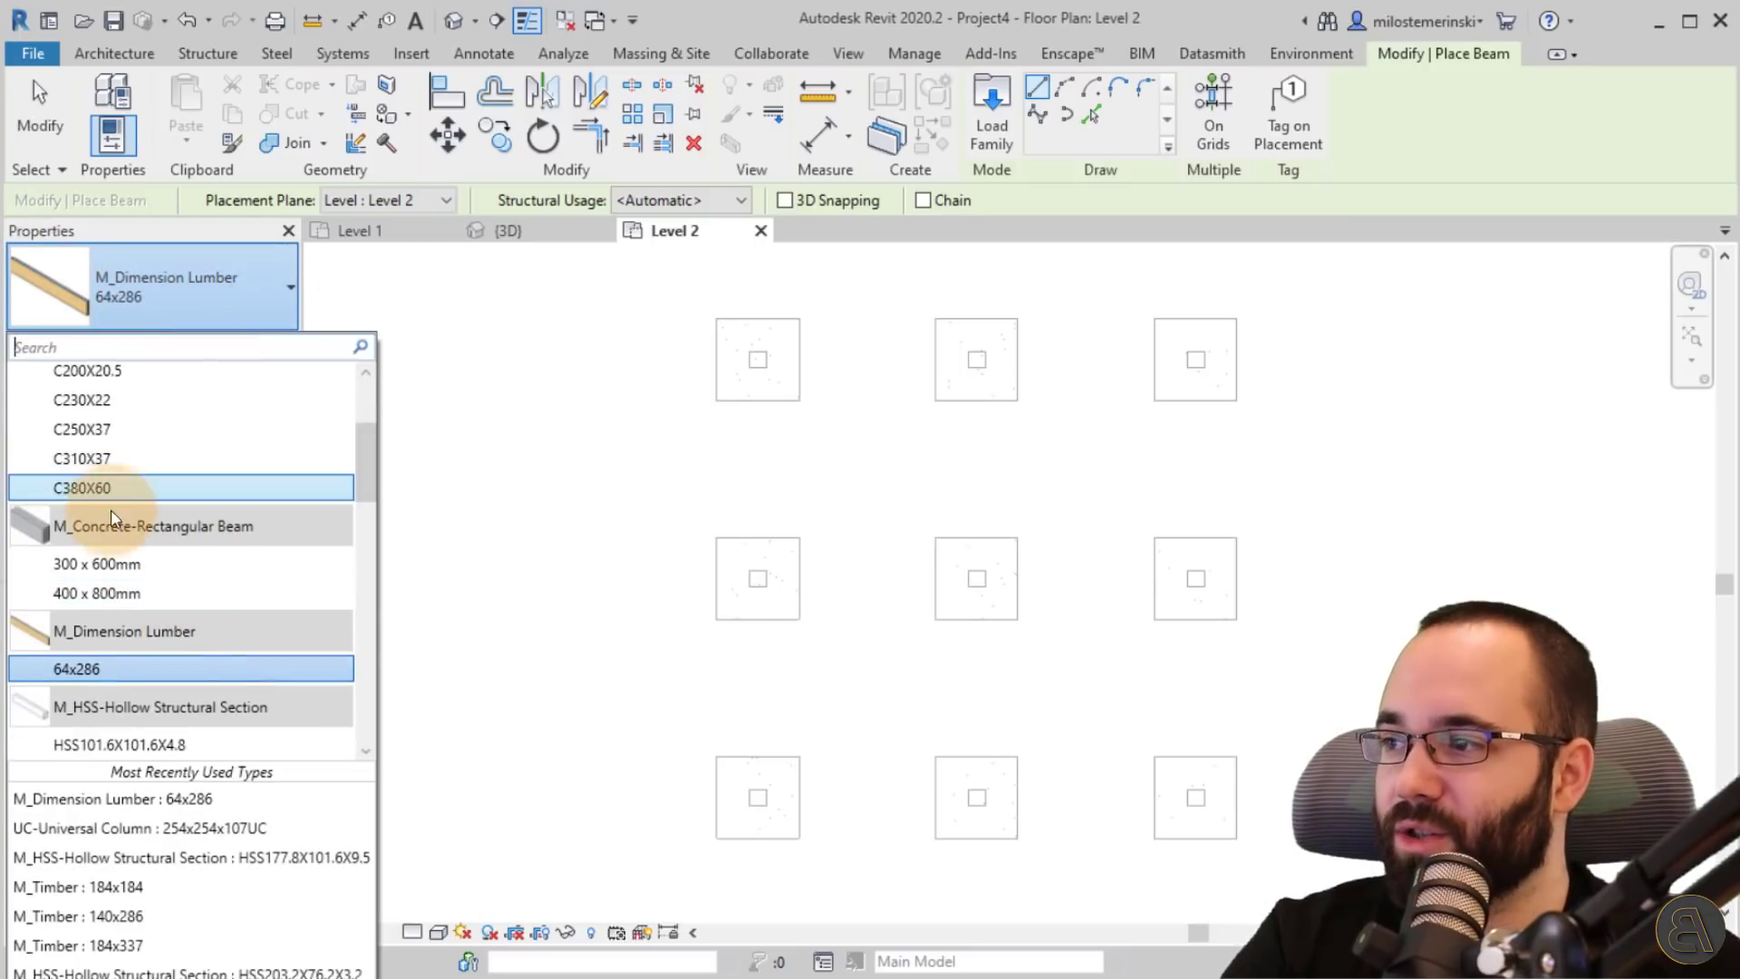
{"action": "left_click", "coordinate": [95, 566]}
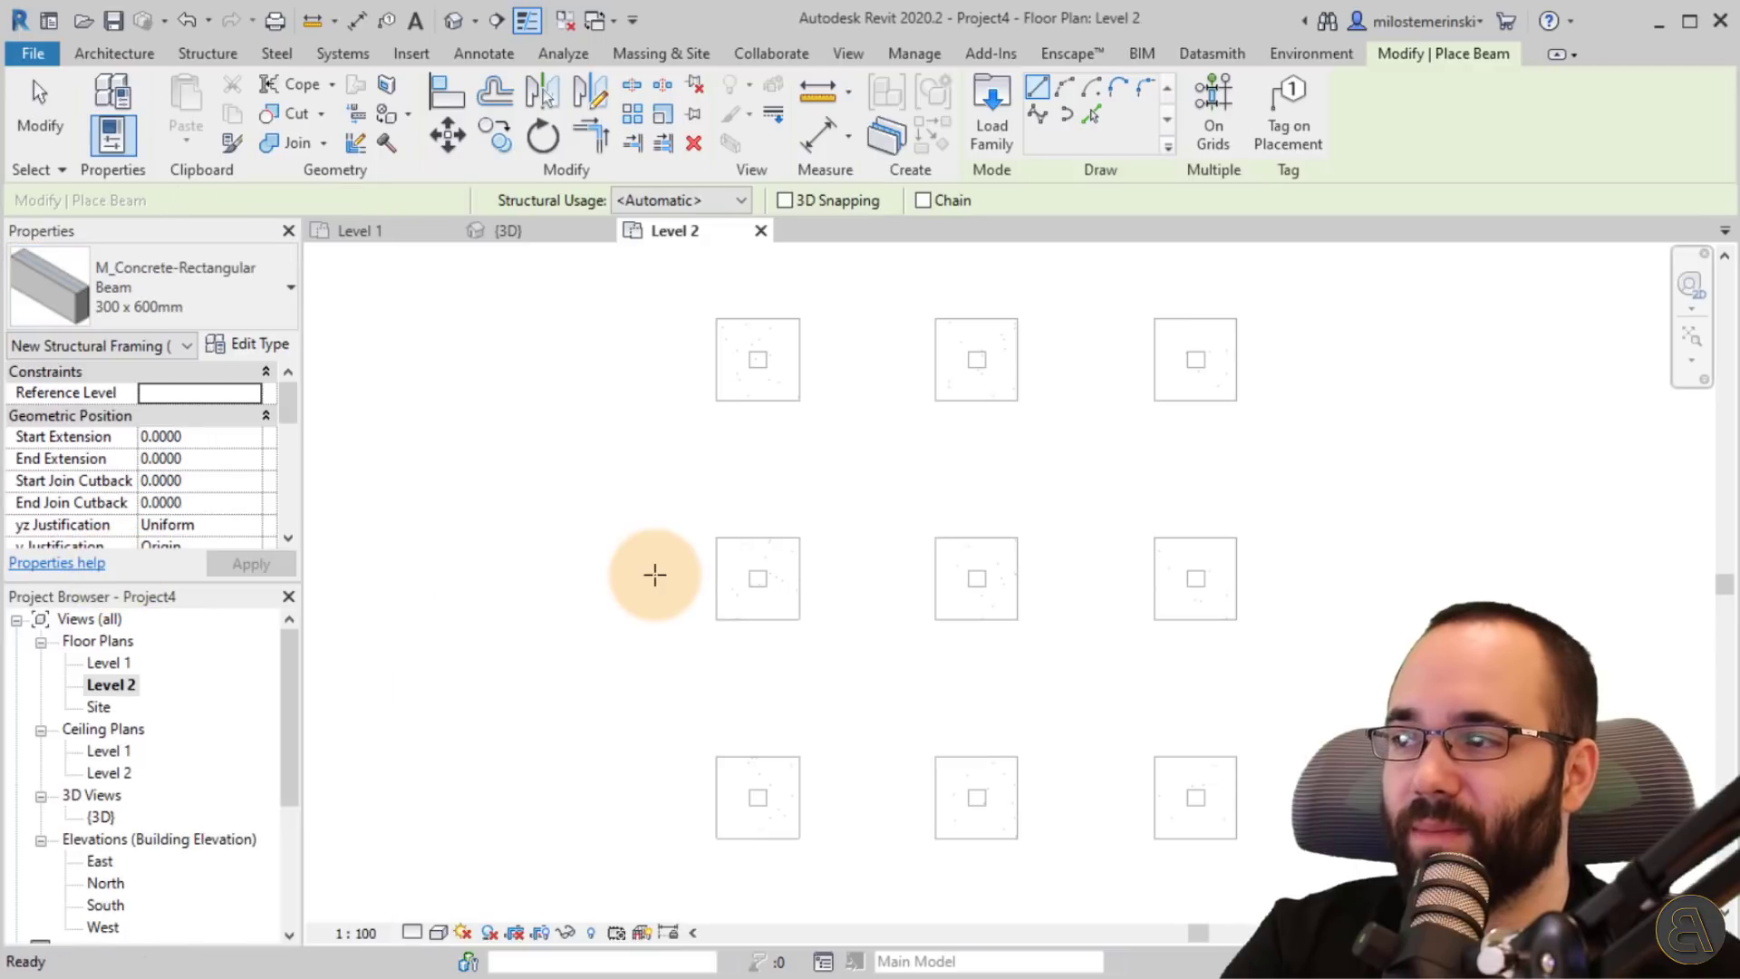
- Duplicate the rectangular beam type as 200 x 600mm and set its b dimension to 0.2
{"action": "left_click", "coordinate": [268, 345]}
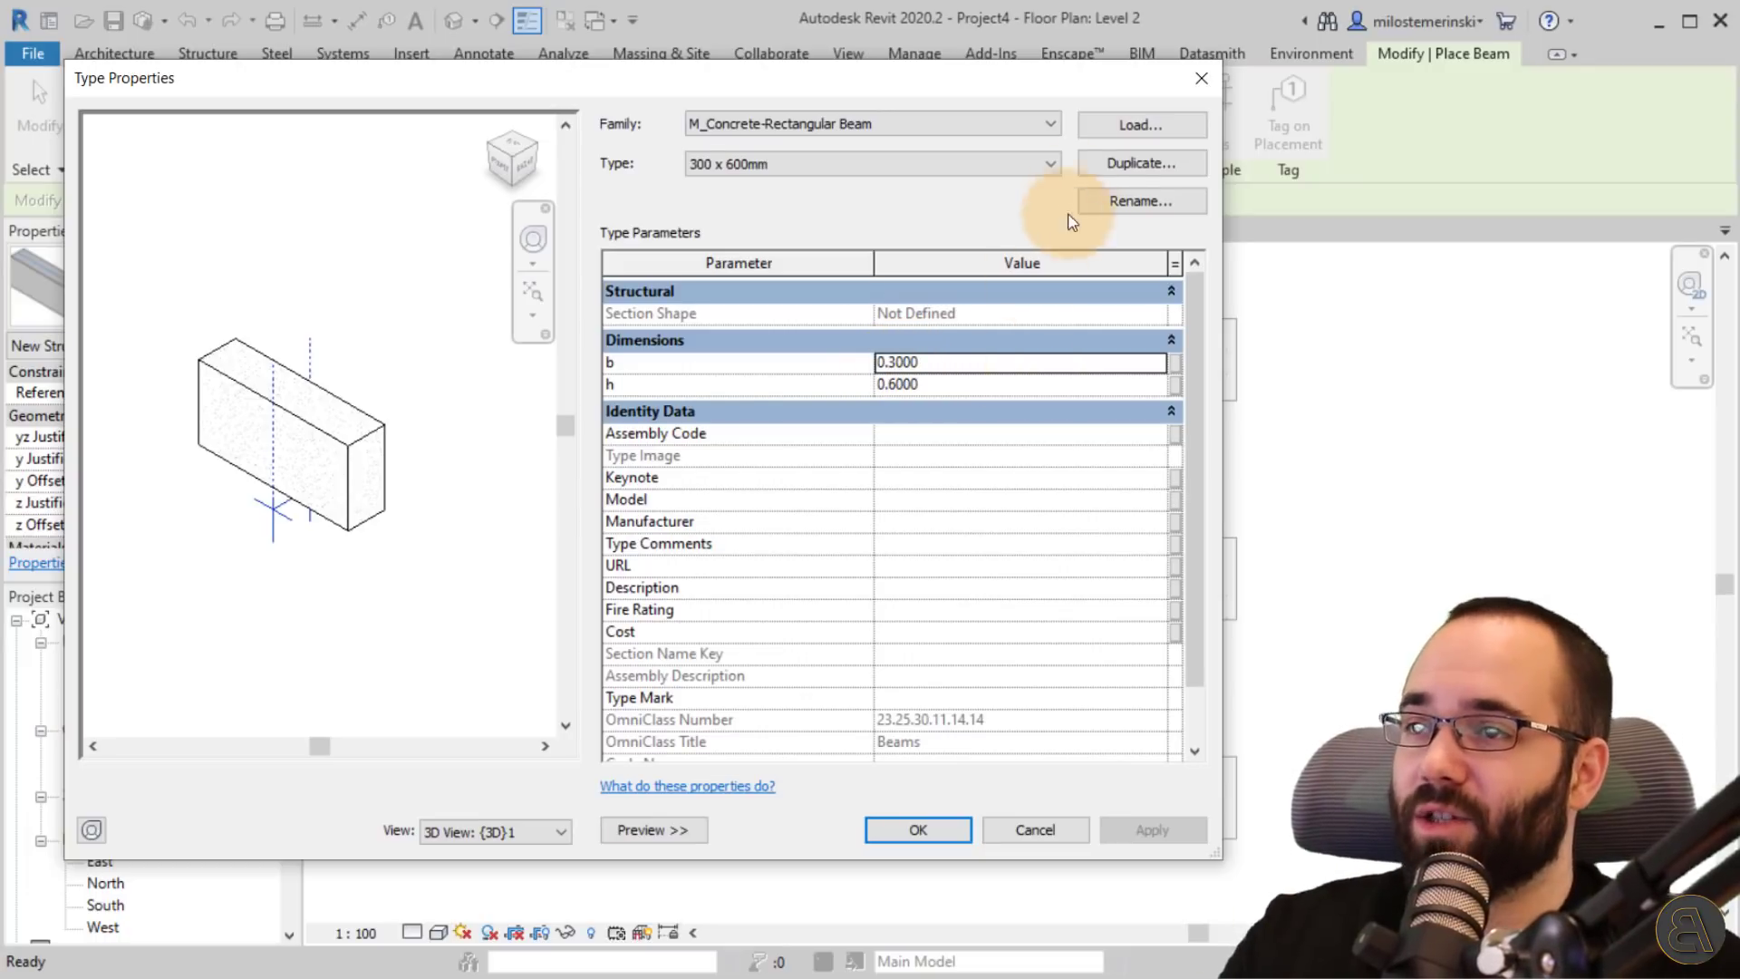
{"action": "left_click", "coordinate": [1134, 163]}
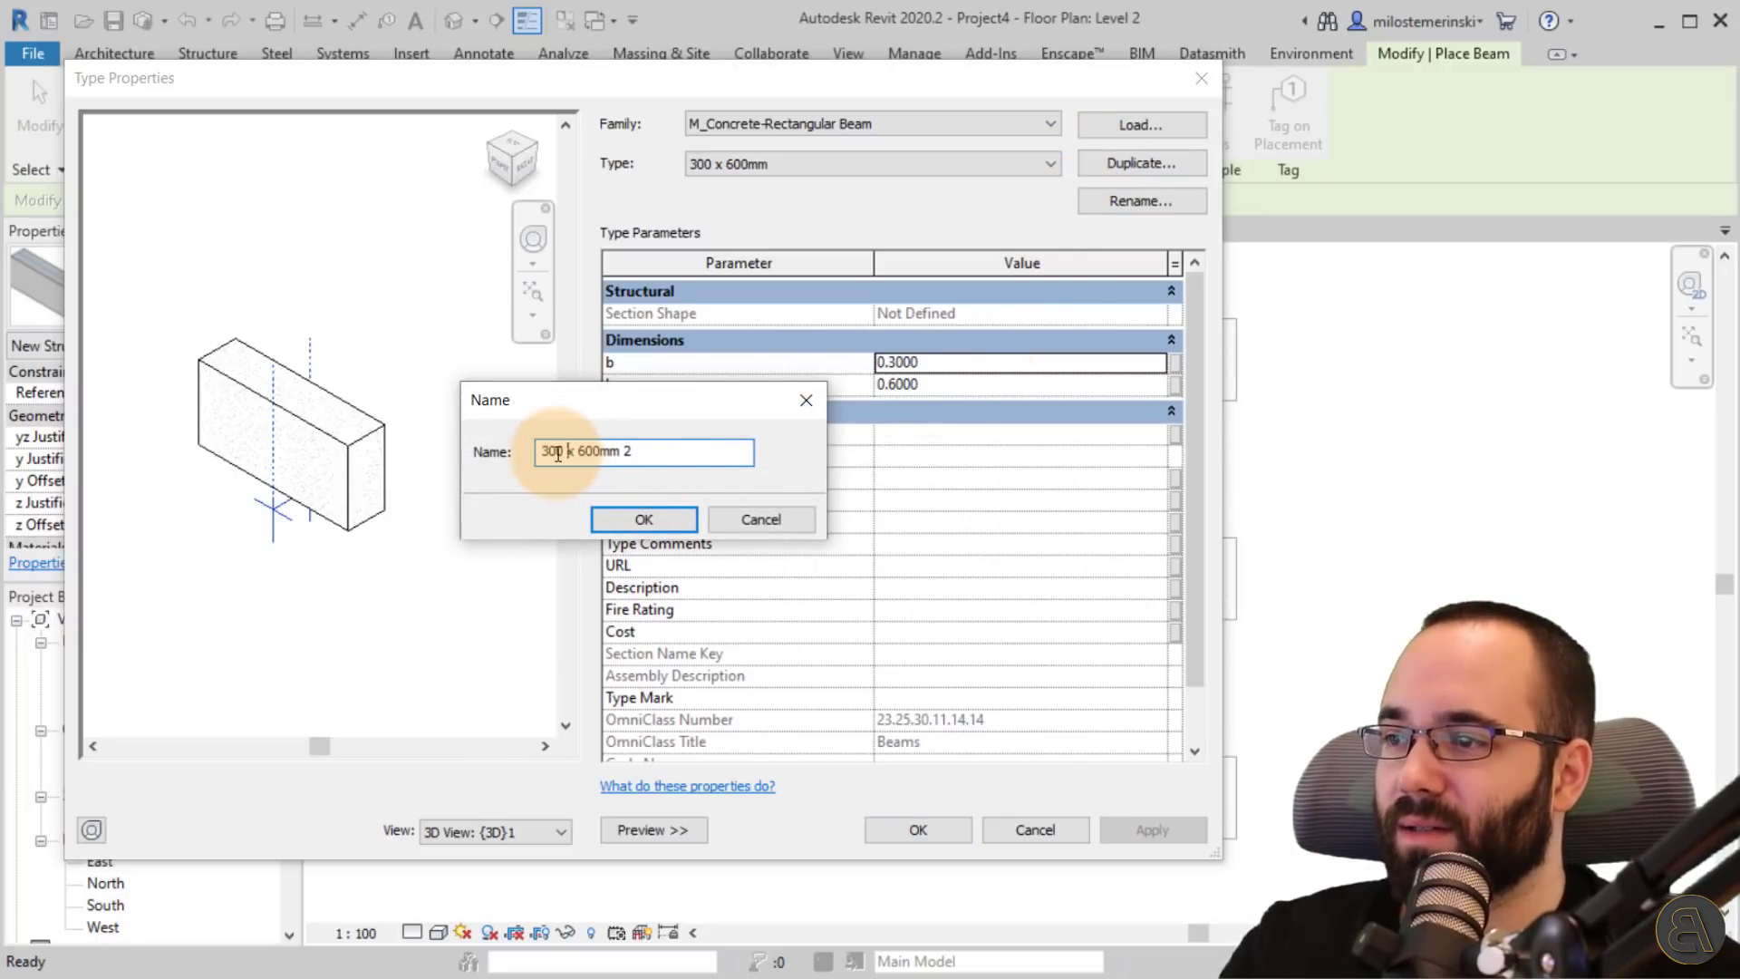
{"action": "type", "text": "2"}
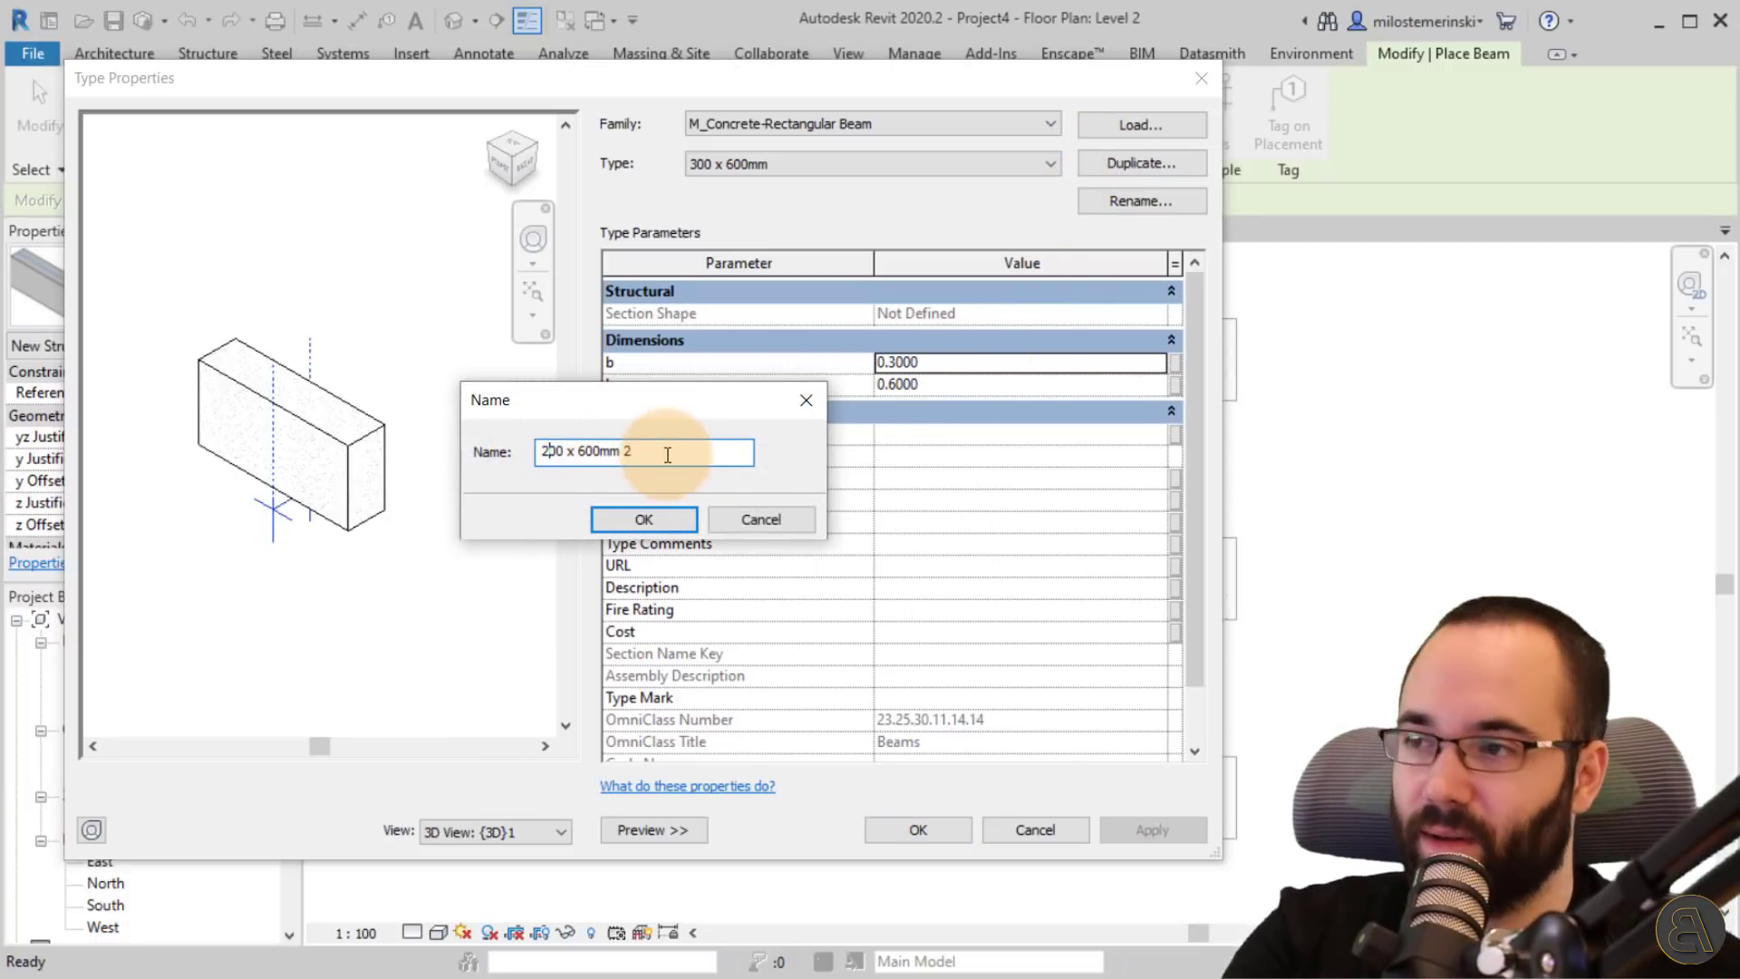
{"action": "double_click", "coordinate": [706, 454]}
{"action": "key", "text": "BackSpace"}
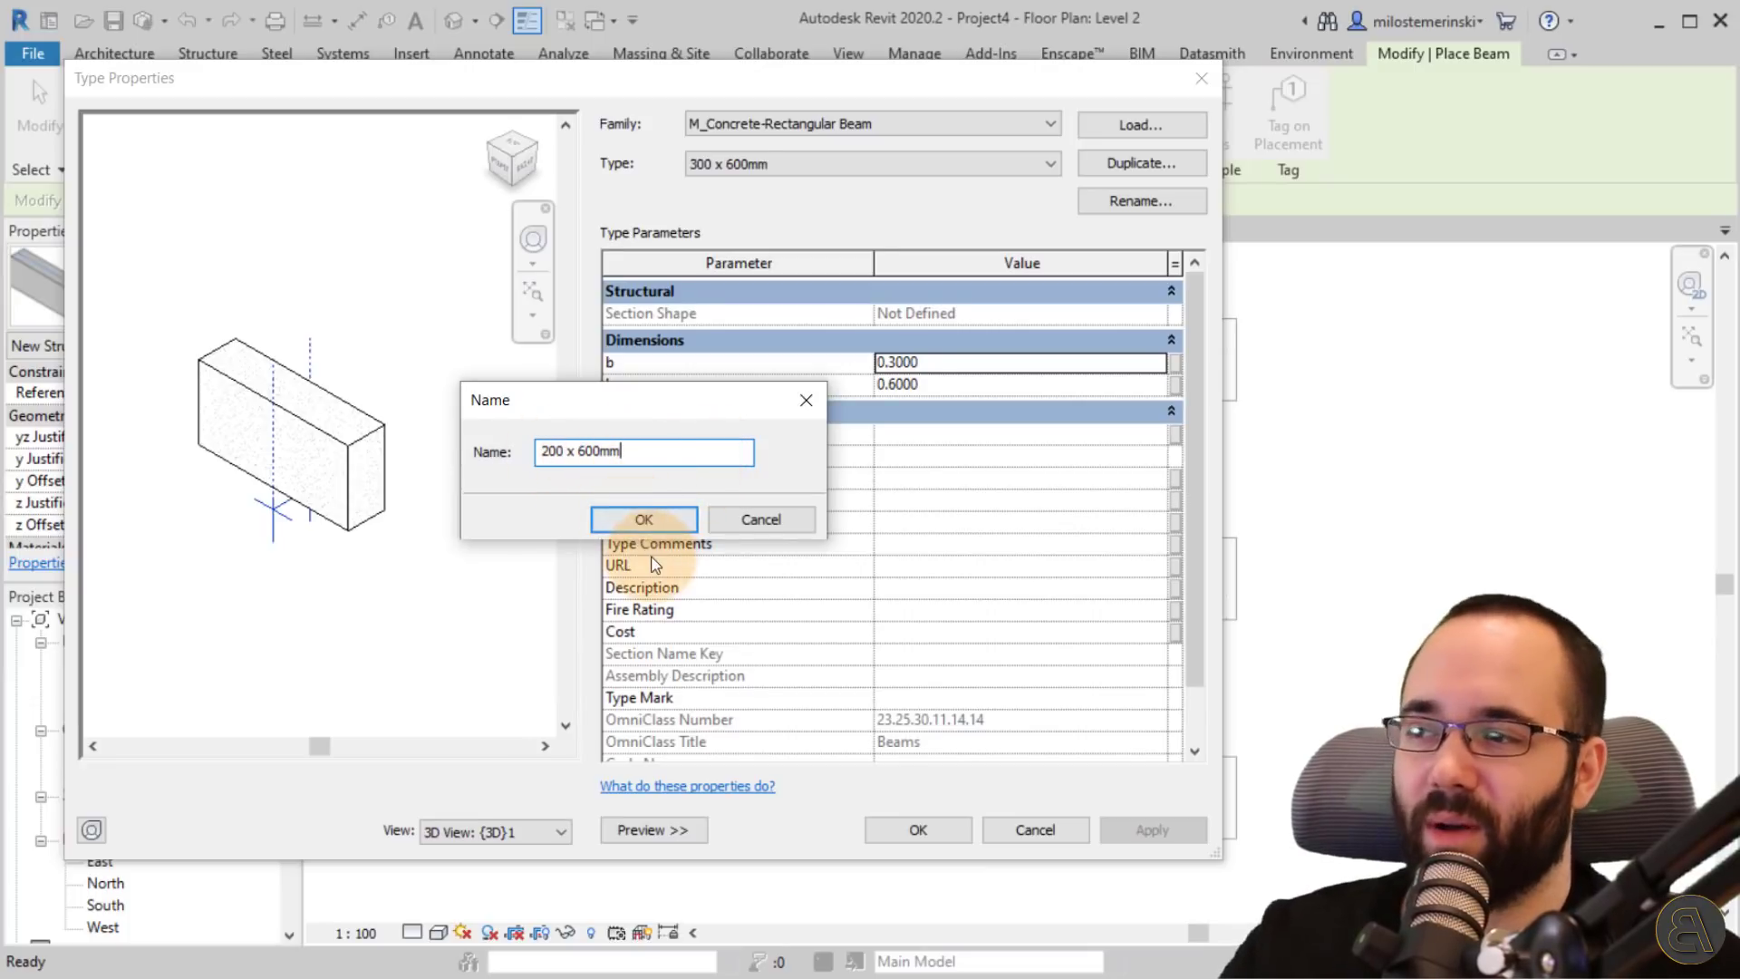
{"action": "left_click", "coordinate": [634, 513]}
{"action": "left_click", "coordinate": [890, 362]}
{"action": "left_click_drag", "start_coordinate": [891, 362], "coordinate": [1103, 367]}
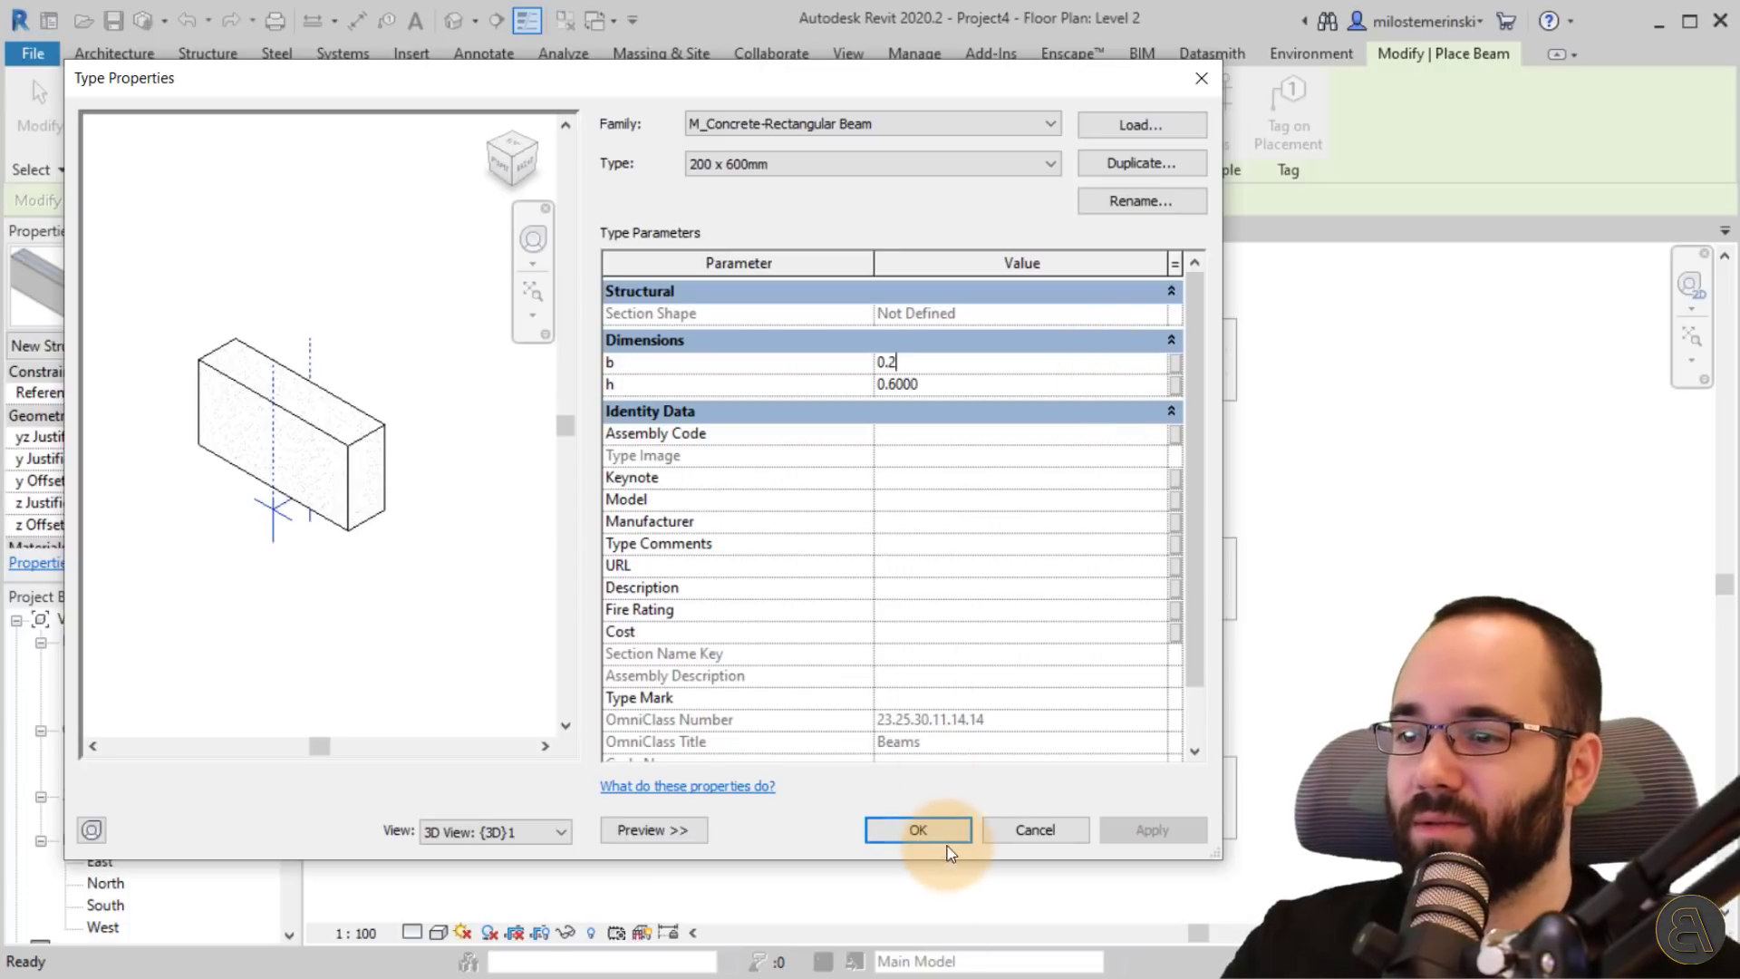
{"action": "left_click", "coordinate": [924, 830]}
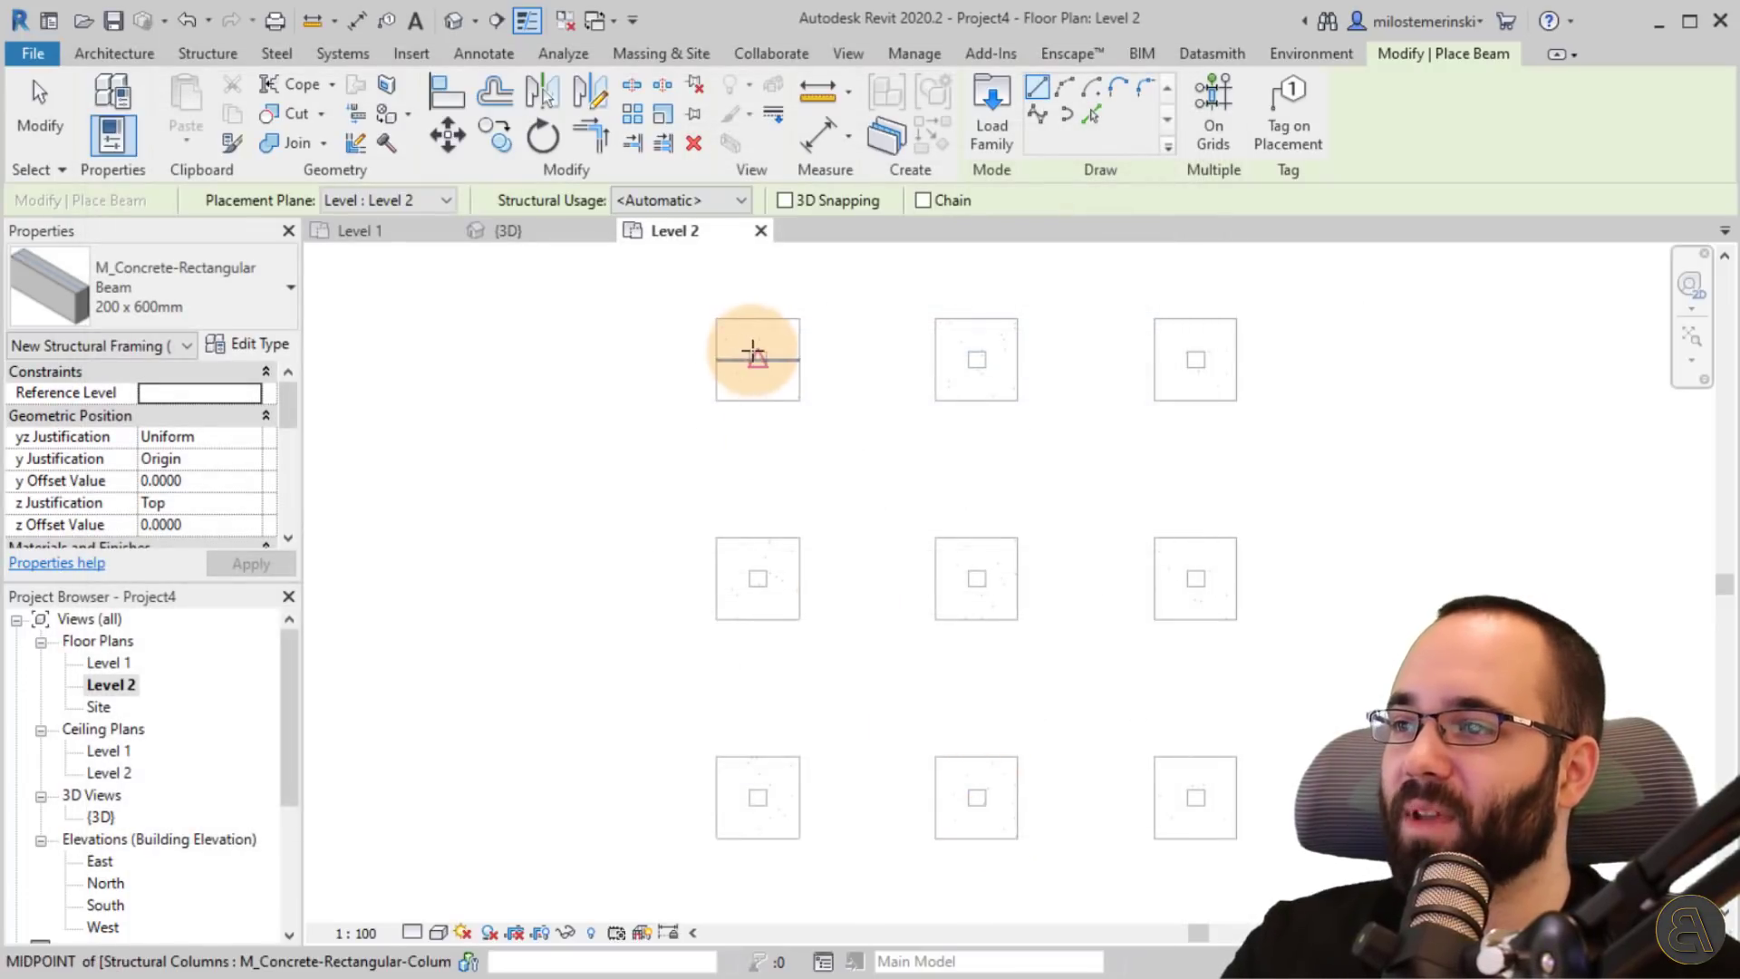
- Draw a beam along the first column line, from the top drop cap's outer edge midpoint to the bottom drop cap's outer edge midpoint
{"action": "scroll", "coordinate": [749, 350], "scroll_direction": "up", "scroll_amount": 4}
{"action": "left_click", "coordinate": [766, 272]}
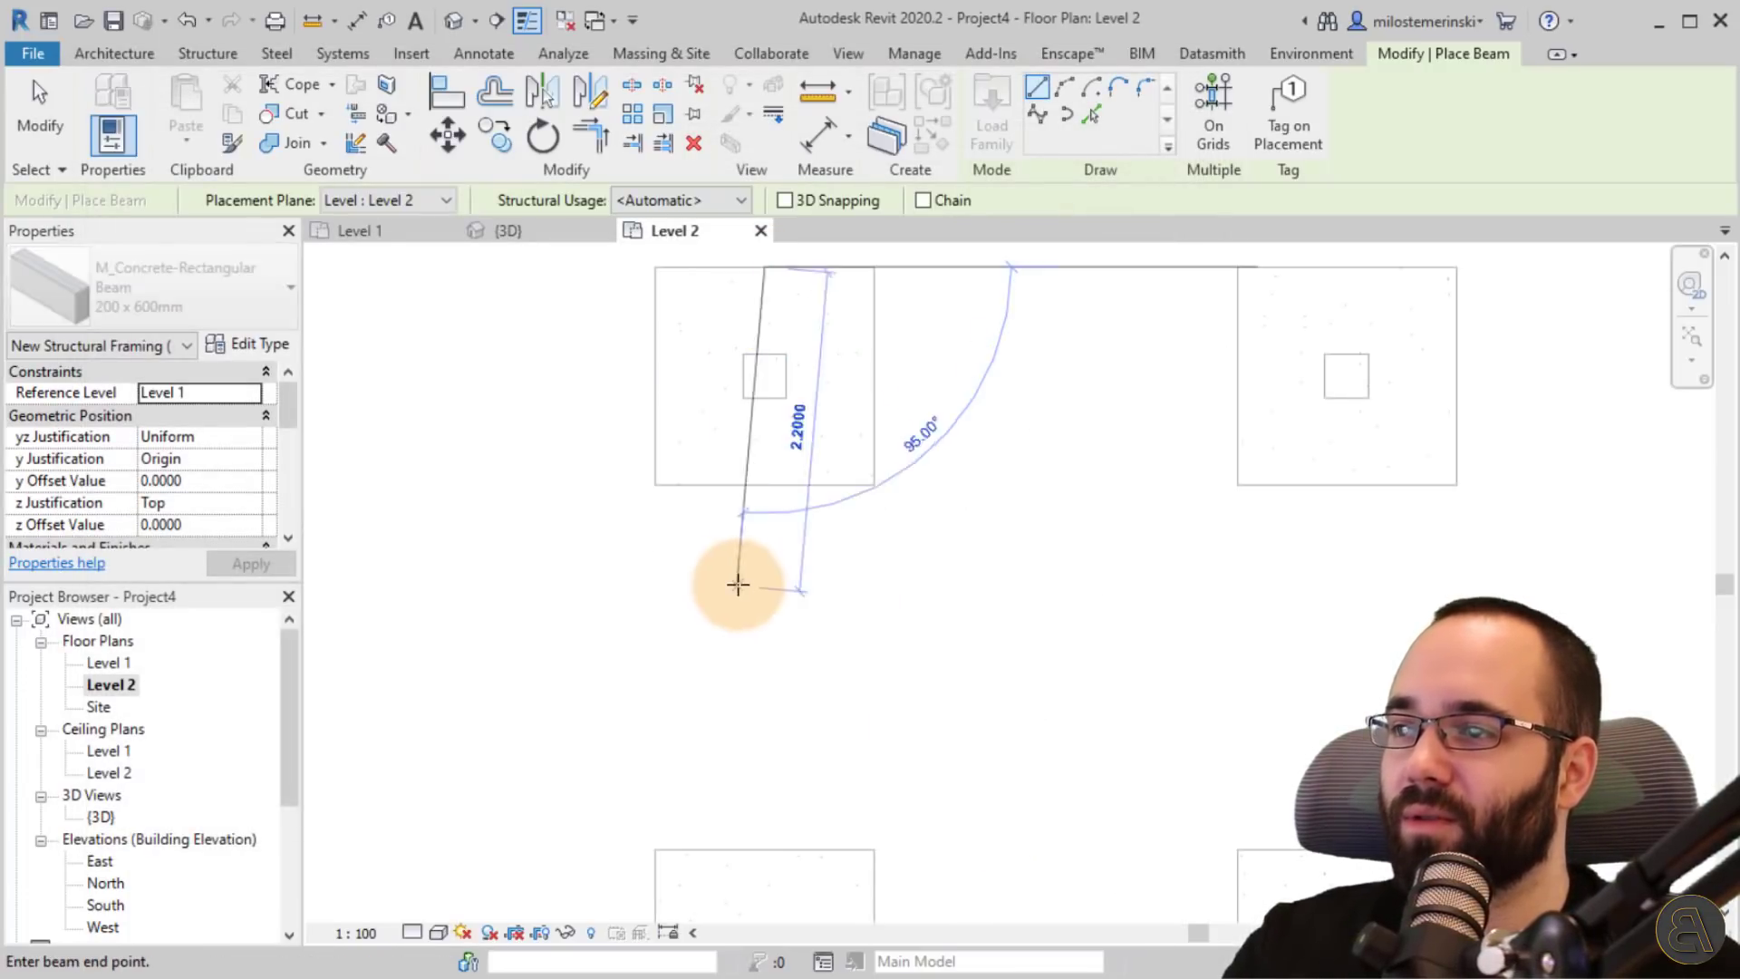
{"action": "scroll", "coordinate": [743, 639], "scroll_direction": "down", "scroll_amount": 2}
{"action": "middle_click_drag", "start_coordinate": [779, 598], "coordinate": [792, 208]}
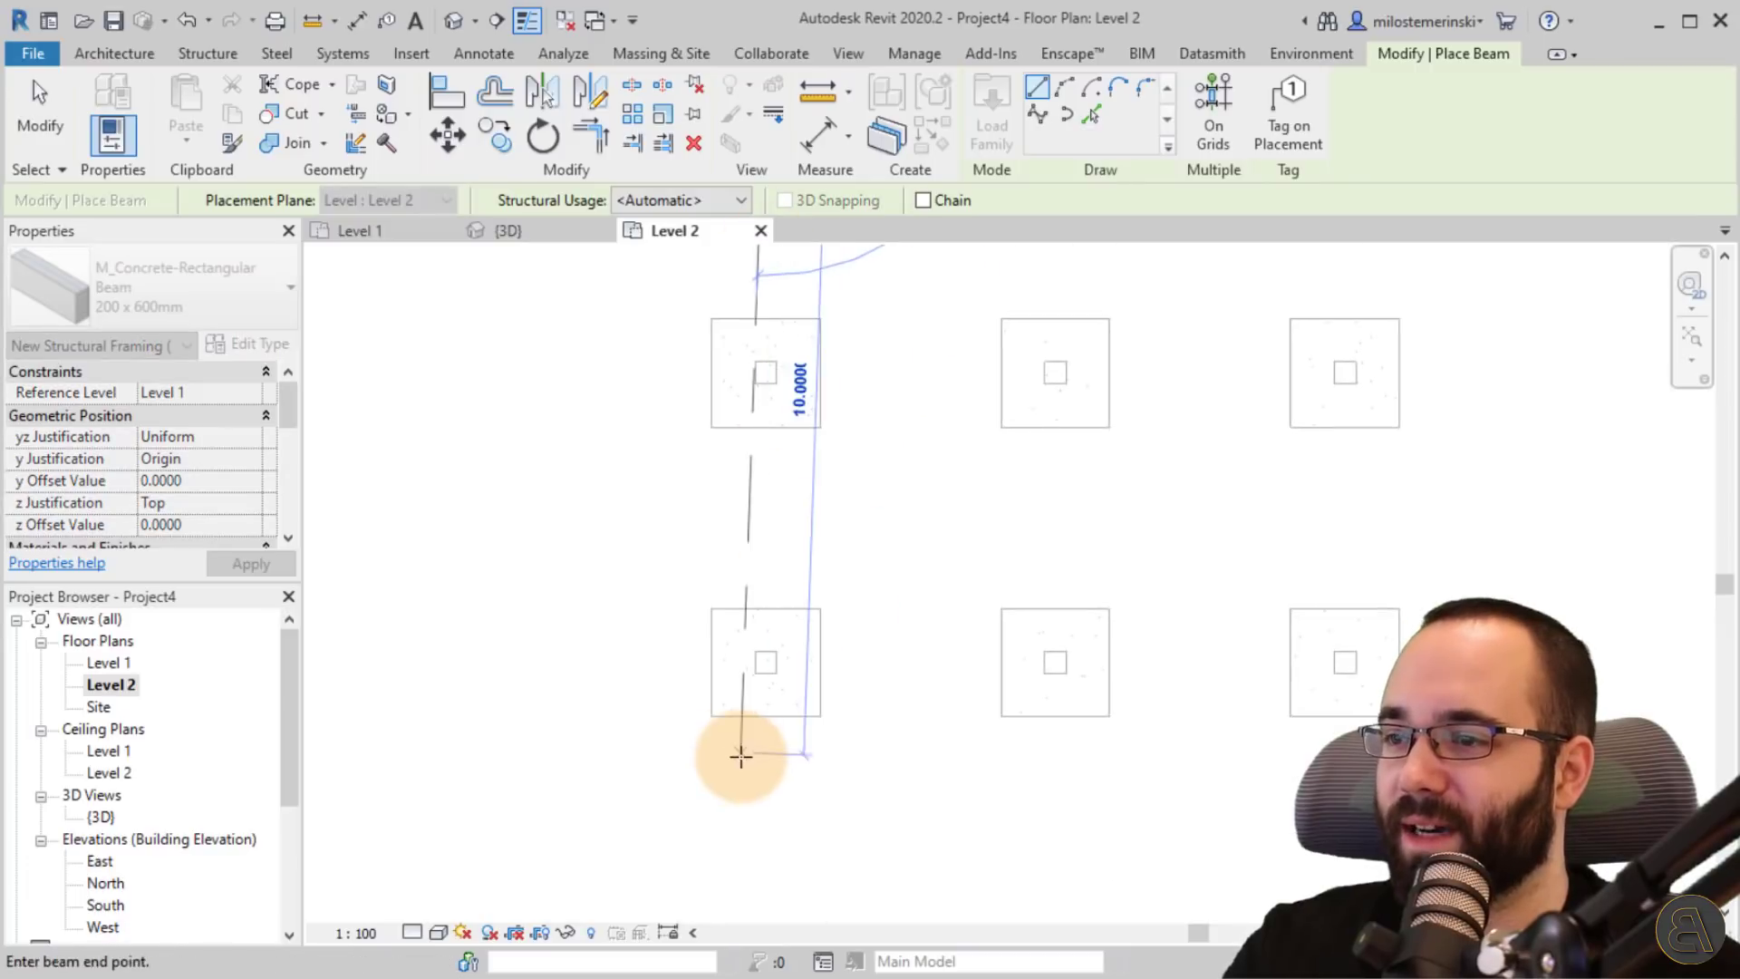
{"action": "left_click", "coordinate": [764, 715]}
{"action": "key", "text": "Escape"}
{"action": "key", "text": "Escape"}
- Set the Level 2 floor plan's detail level to Fine
{"action": "scroll", "coordinate": [765, 715], "scroll_direction": "up", "scroll_amount": 2}
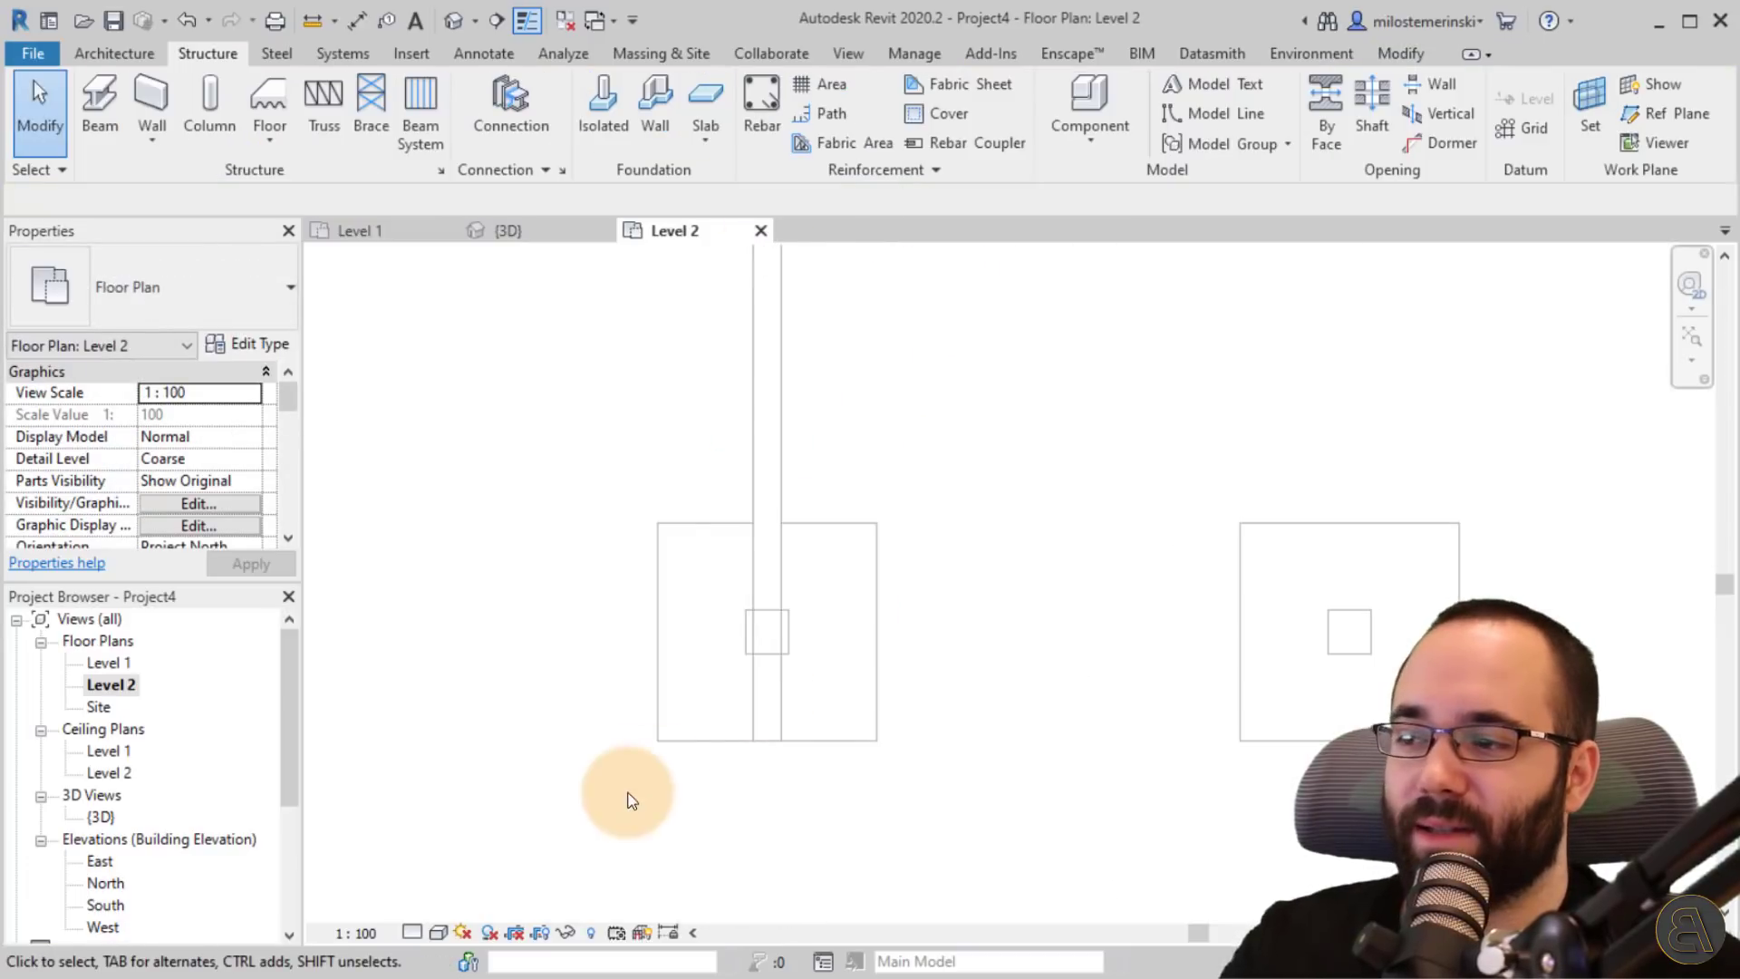
{"action": "left_click", "coordinate": [425, 932]}
{"action": "left_click", "coordinate": [425, 910]}
{"action": "scroll", "coordinate": [816, 702], "scroll_direction": "down", "scroll_amount": 2}
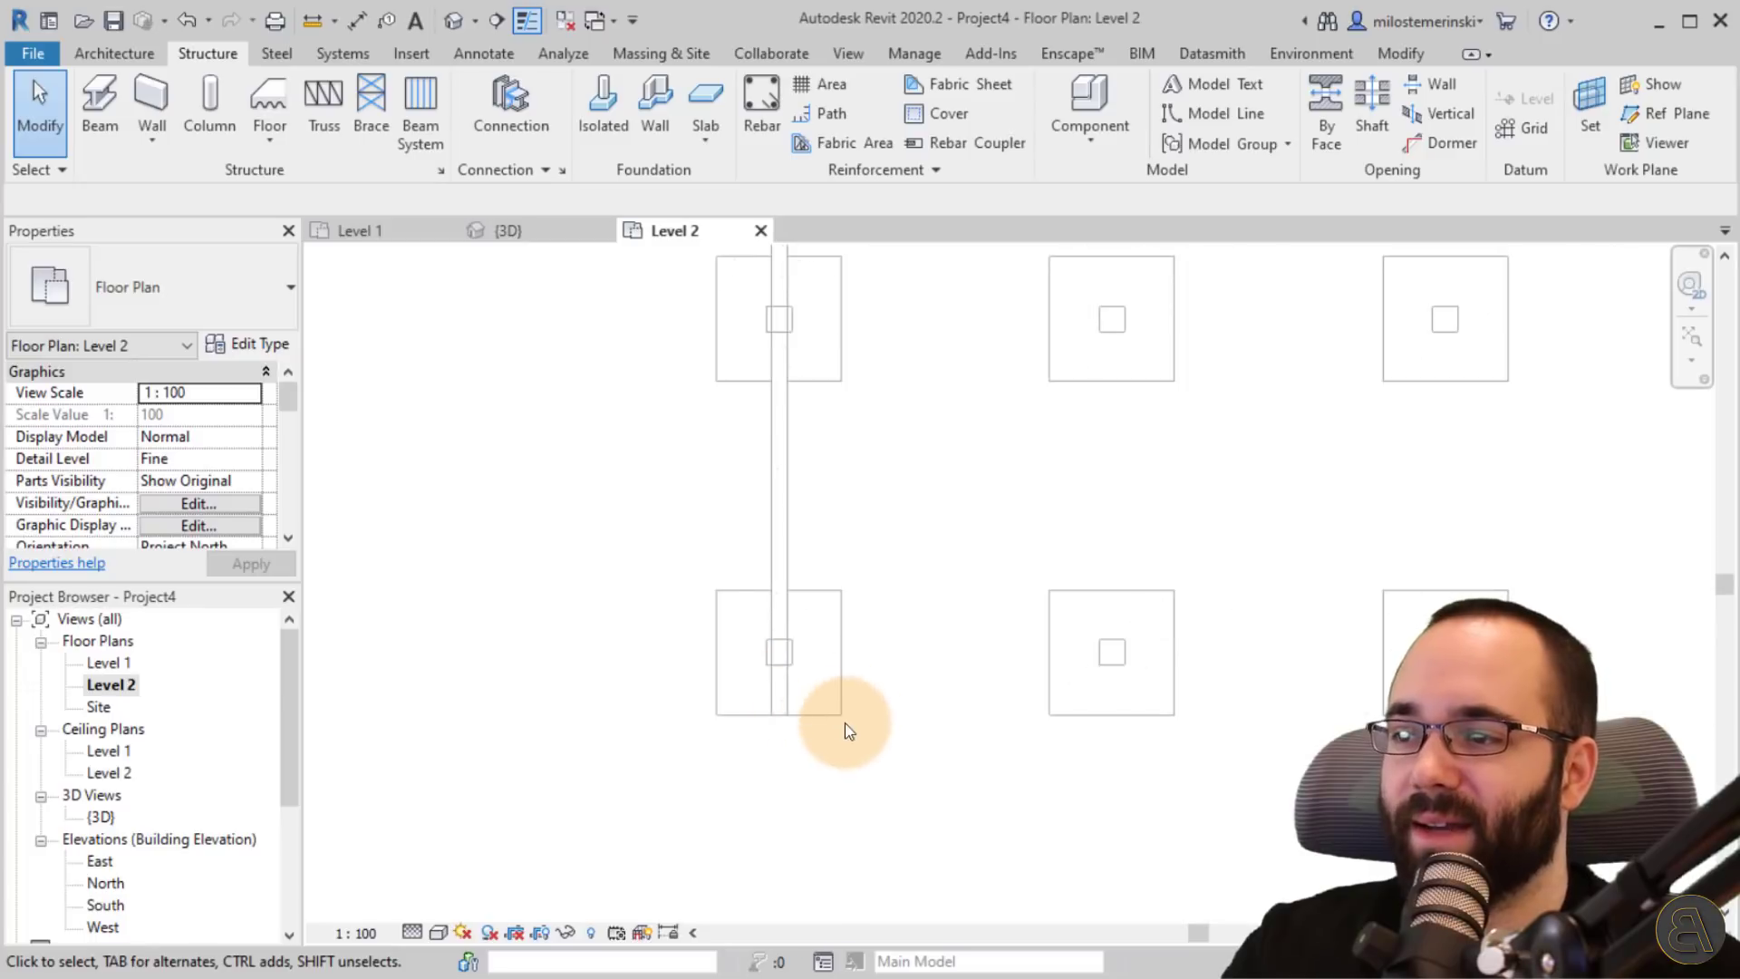
{"action": "middle_click_drag", "start_coordinate": [817, 574], "coordinate": [884, 828]}
{"action": "scroll", "coordinate": [852, 739], "scroll_direction": "down", "scroll_amount": 2}
{"action": "middle_click_drag", "start_coordinate": [926, 766], "coordinate": [740, 680]}
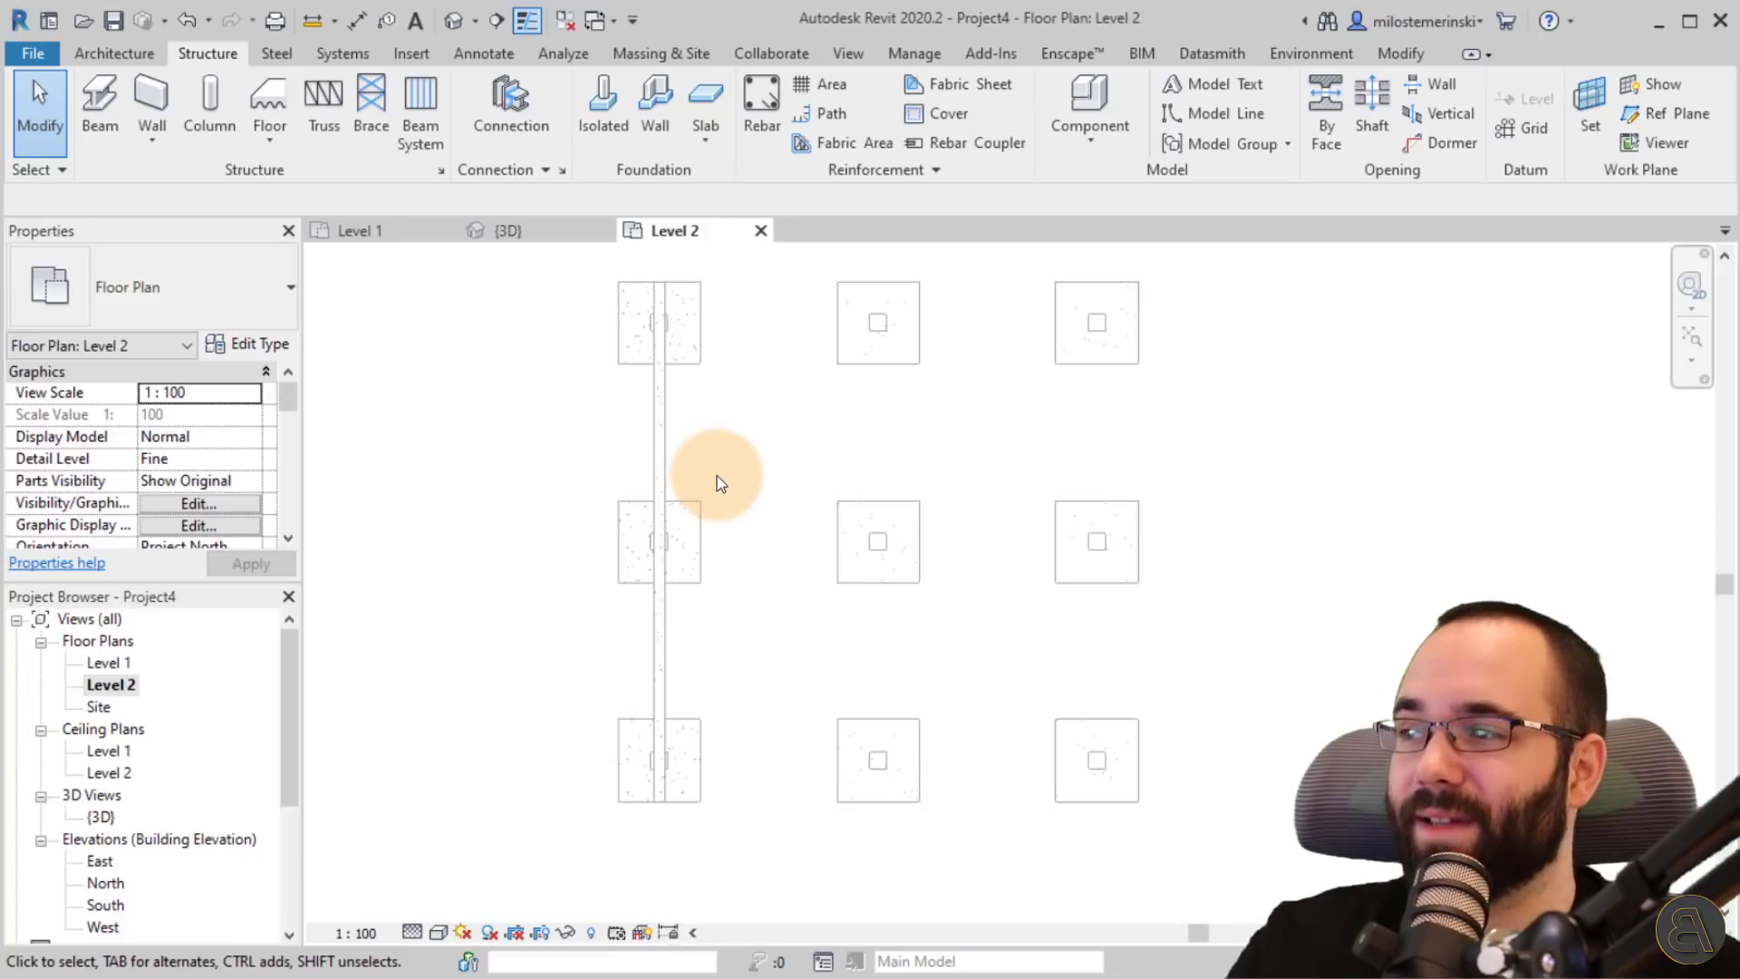
- Set the Level 2 view range's bottom and view depth level to Unlimited
{"action": "scroll", "coordinate": [107, 477], "scroll_direction": "down", "scroll_amount": 3}
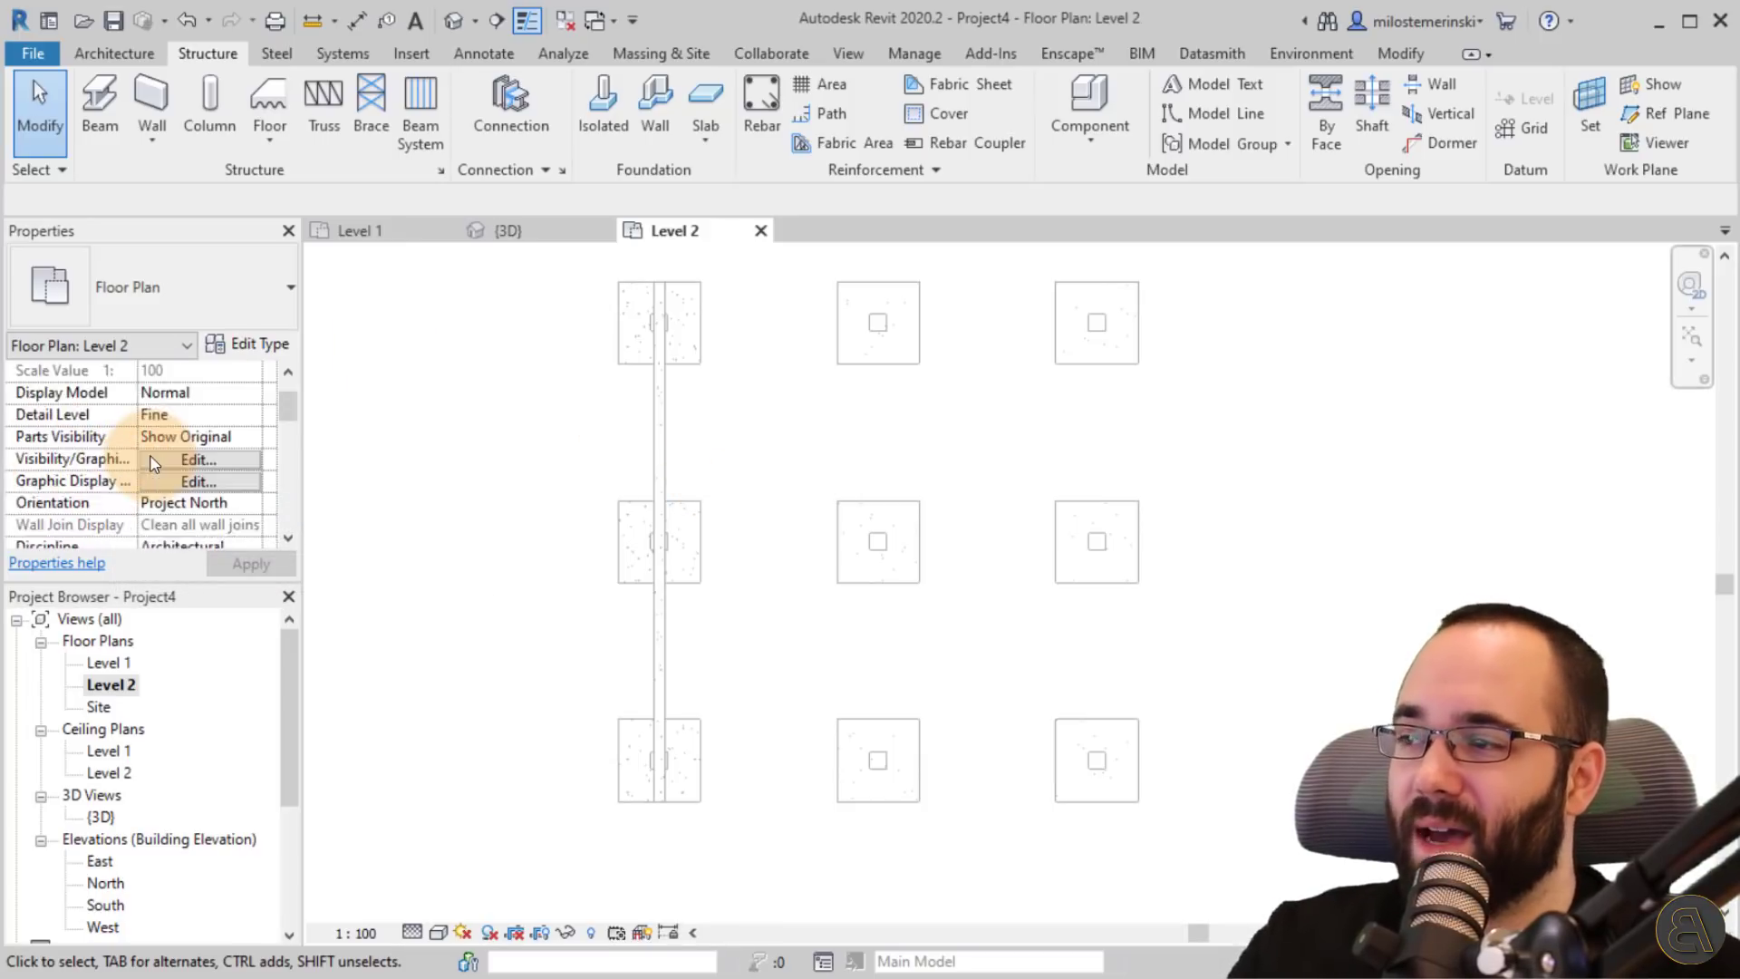
{"action": "scroll", "coordinate": [151, 464], "scroll_direction": "down", "scroll_amount": 5}
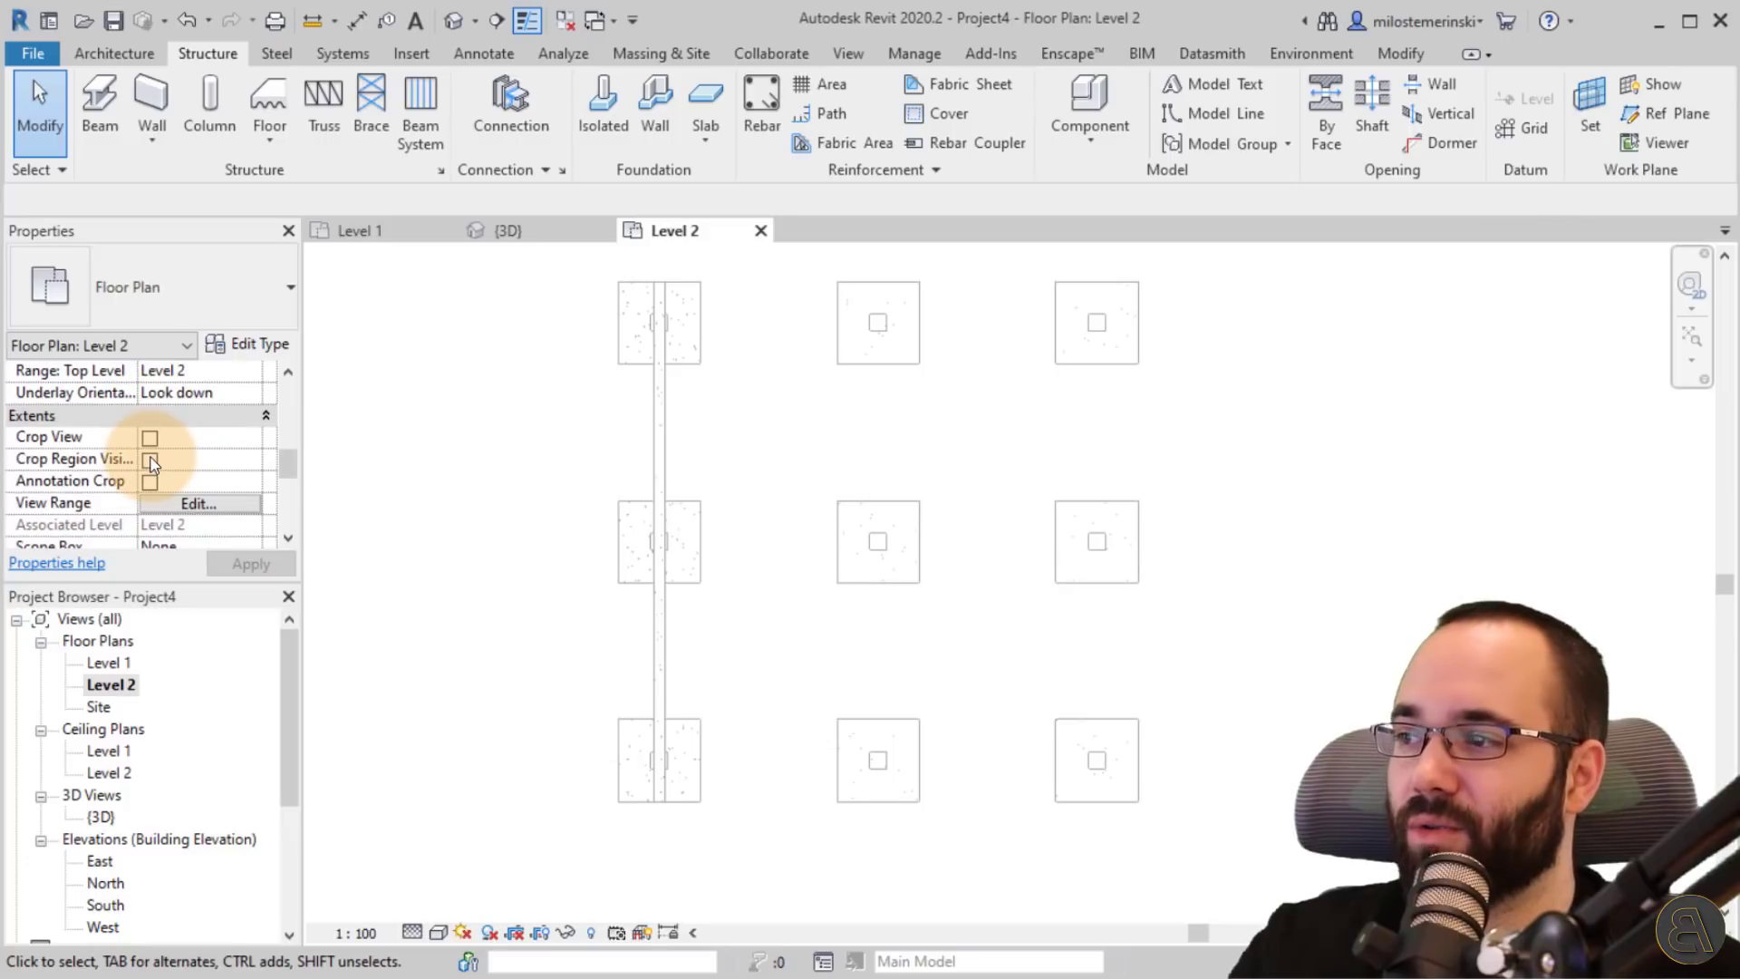
{"action": "left_click", "coordinate": [204, 502]}
{"action": "left_click", "coordinate": [517, 546]}
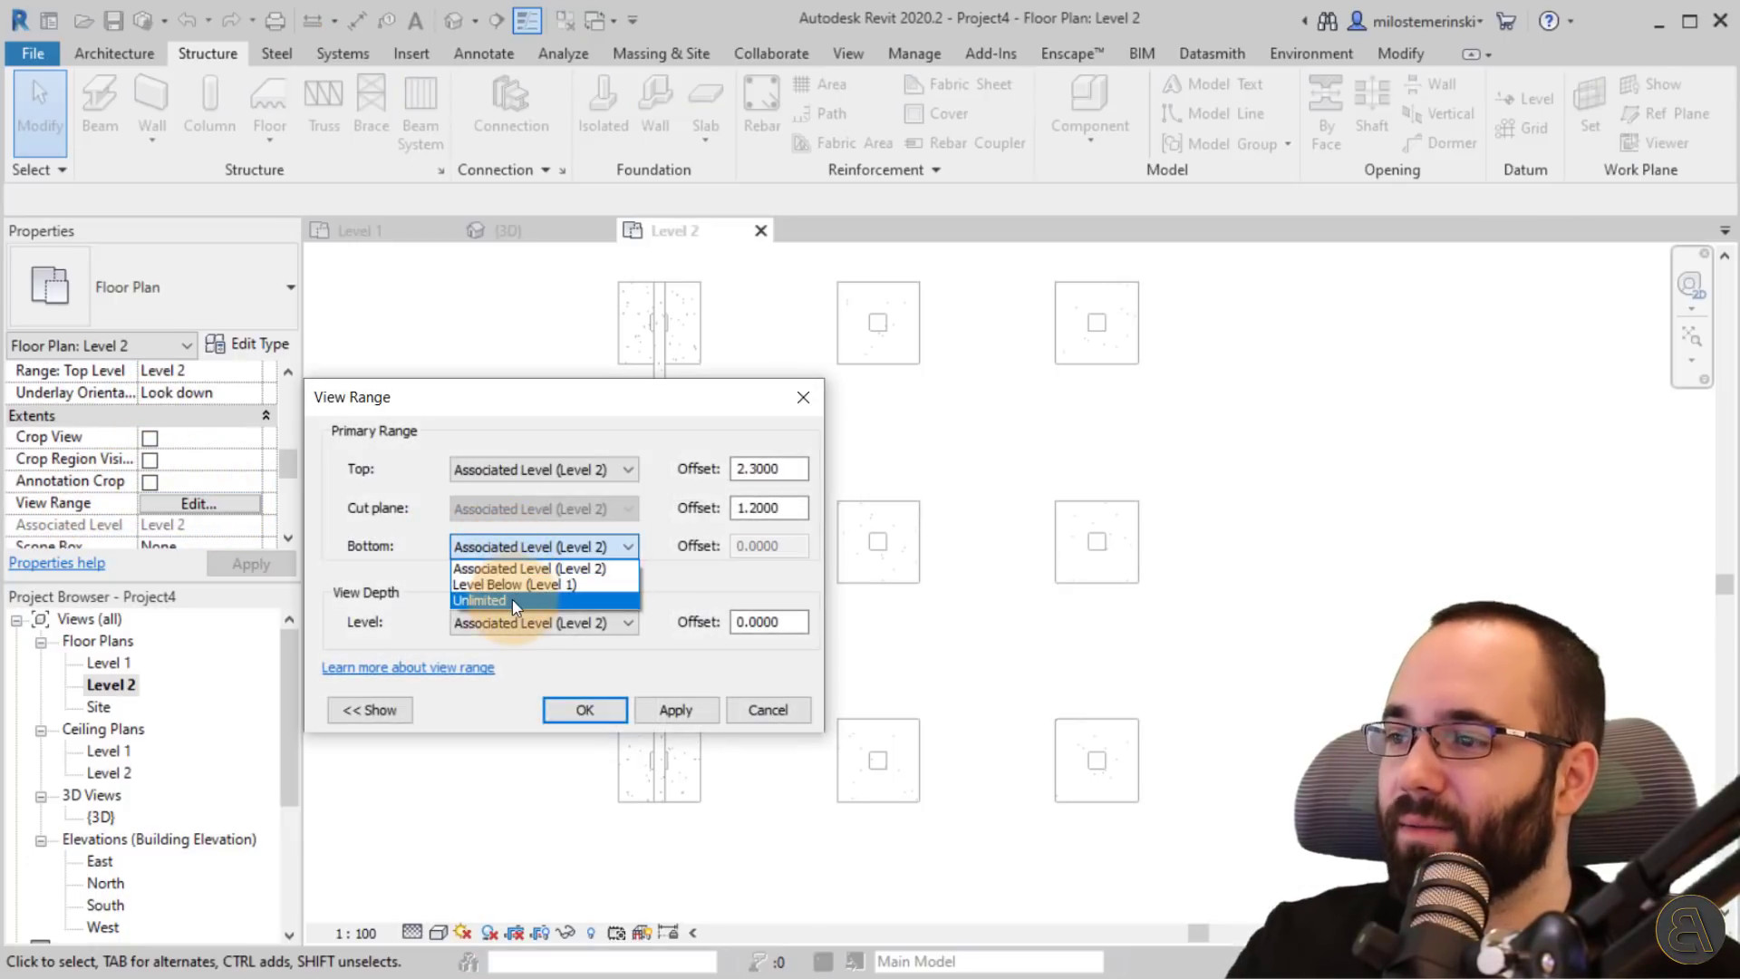
{"action": "left_click", "coordinate": [513, 600]}
{"action": "left_click", "coordinate": [513, 622]}
{"action": "left_click", "coordinate": [494, 664]}
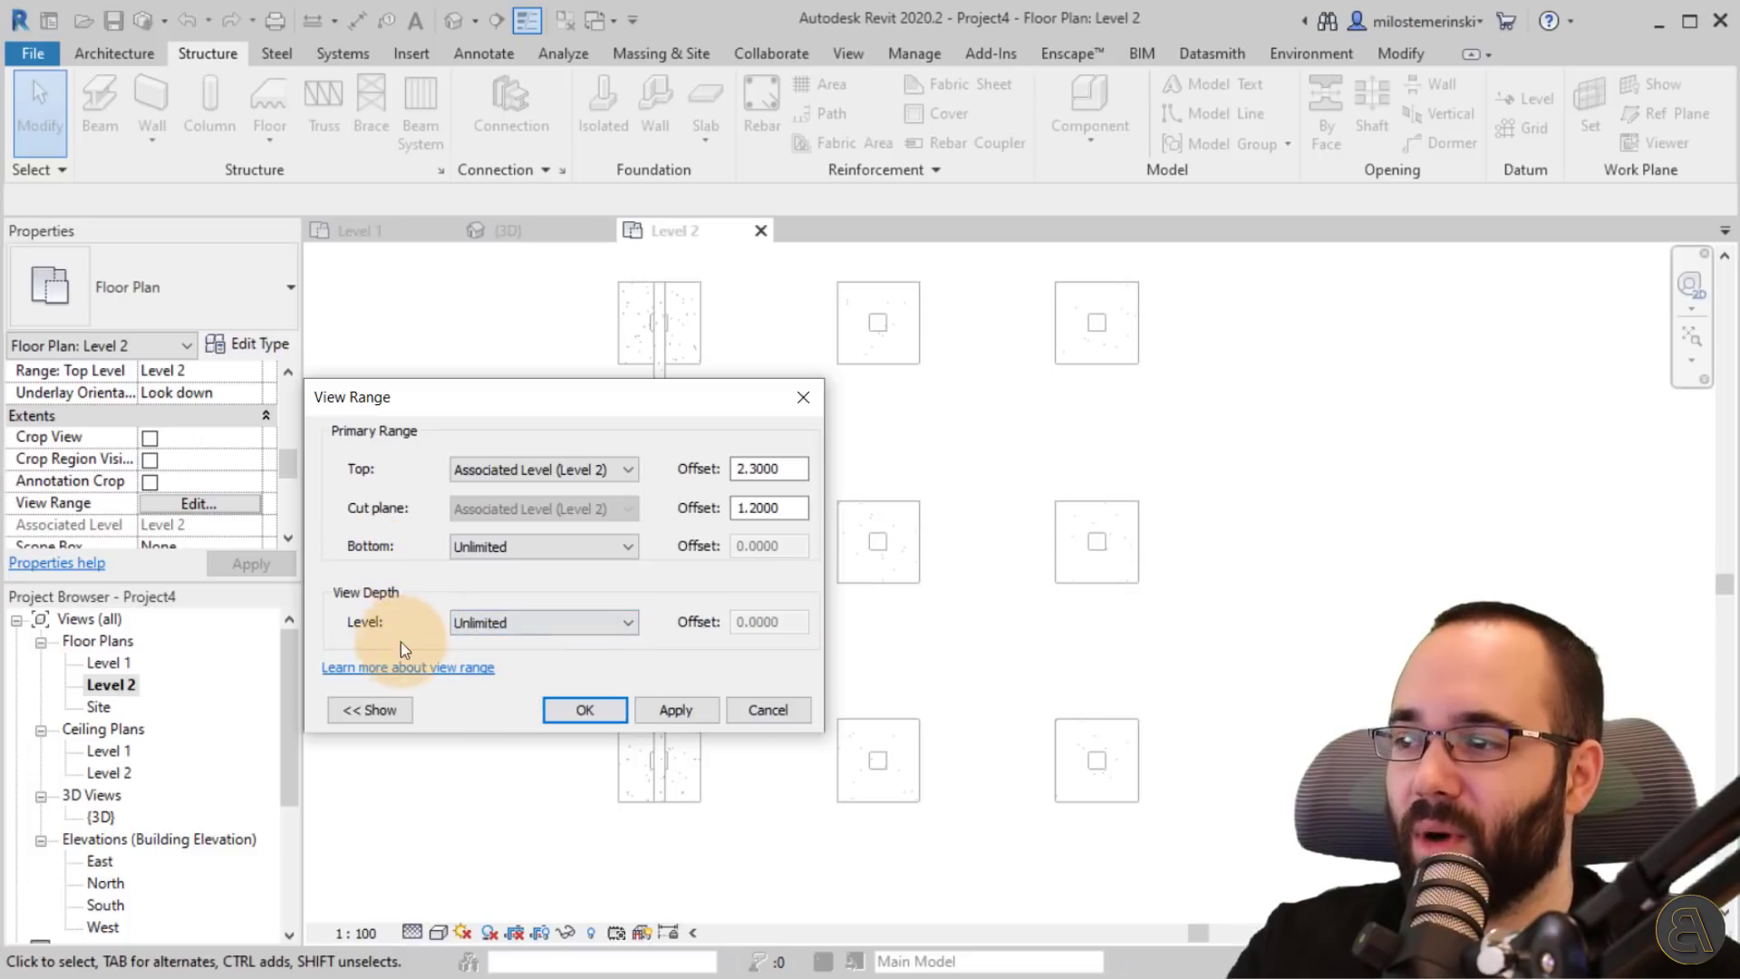
{"action": "left_click", "coordinate": [676, 710]}
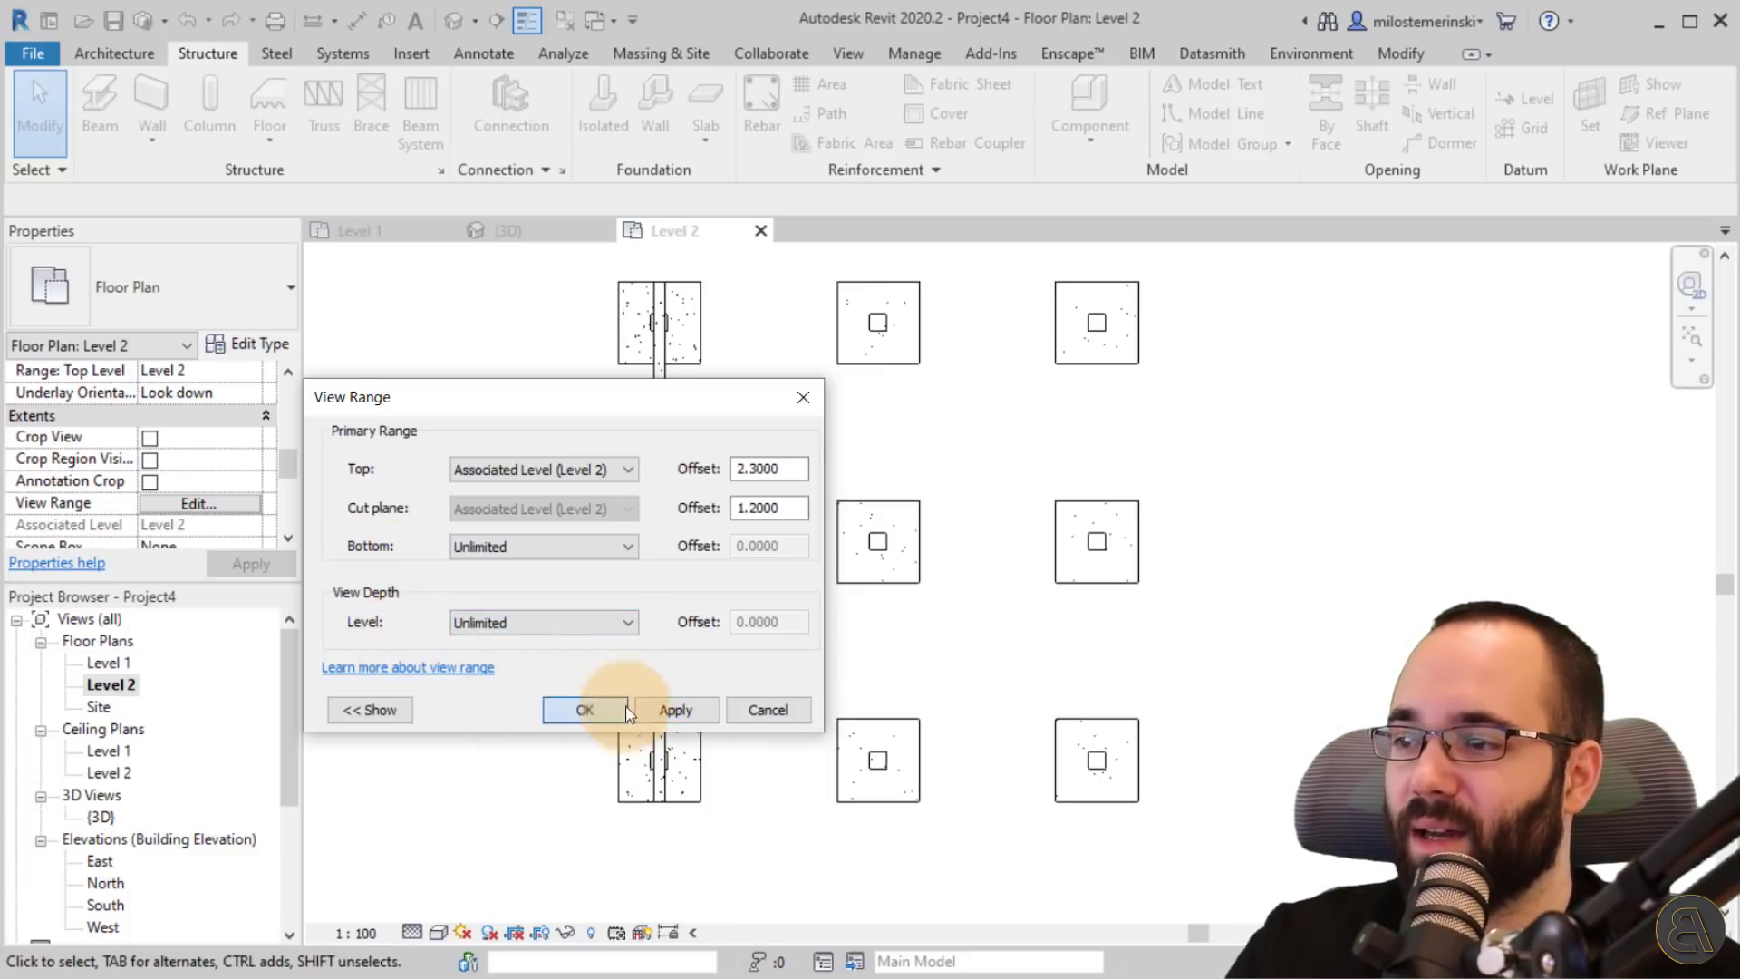
{"action": "left_click", "coordinate": [585, 709]}
- Copy the central beam so its outer face aligns with the left edge of the first column line's drop caps
{"action": "left_click", "coordinate": [657, 395]}
{"action": "scroll", "coordinate": [638, 304], "scroll_direction": "up", "scroll_amount": 10}
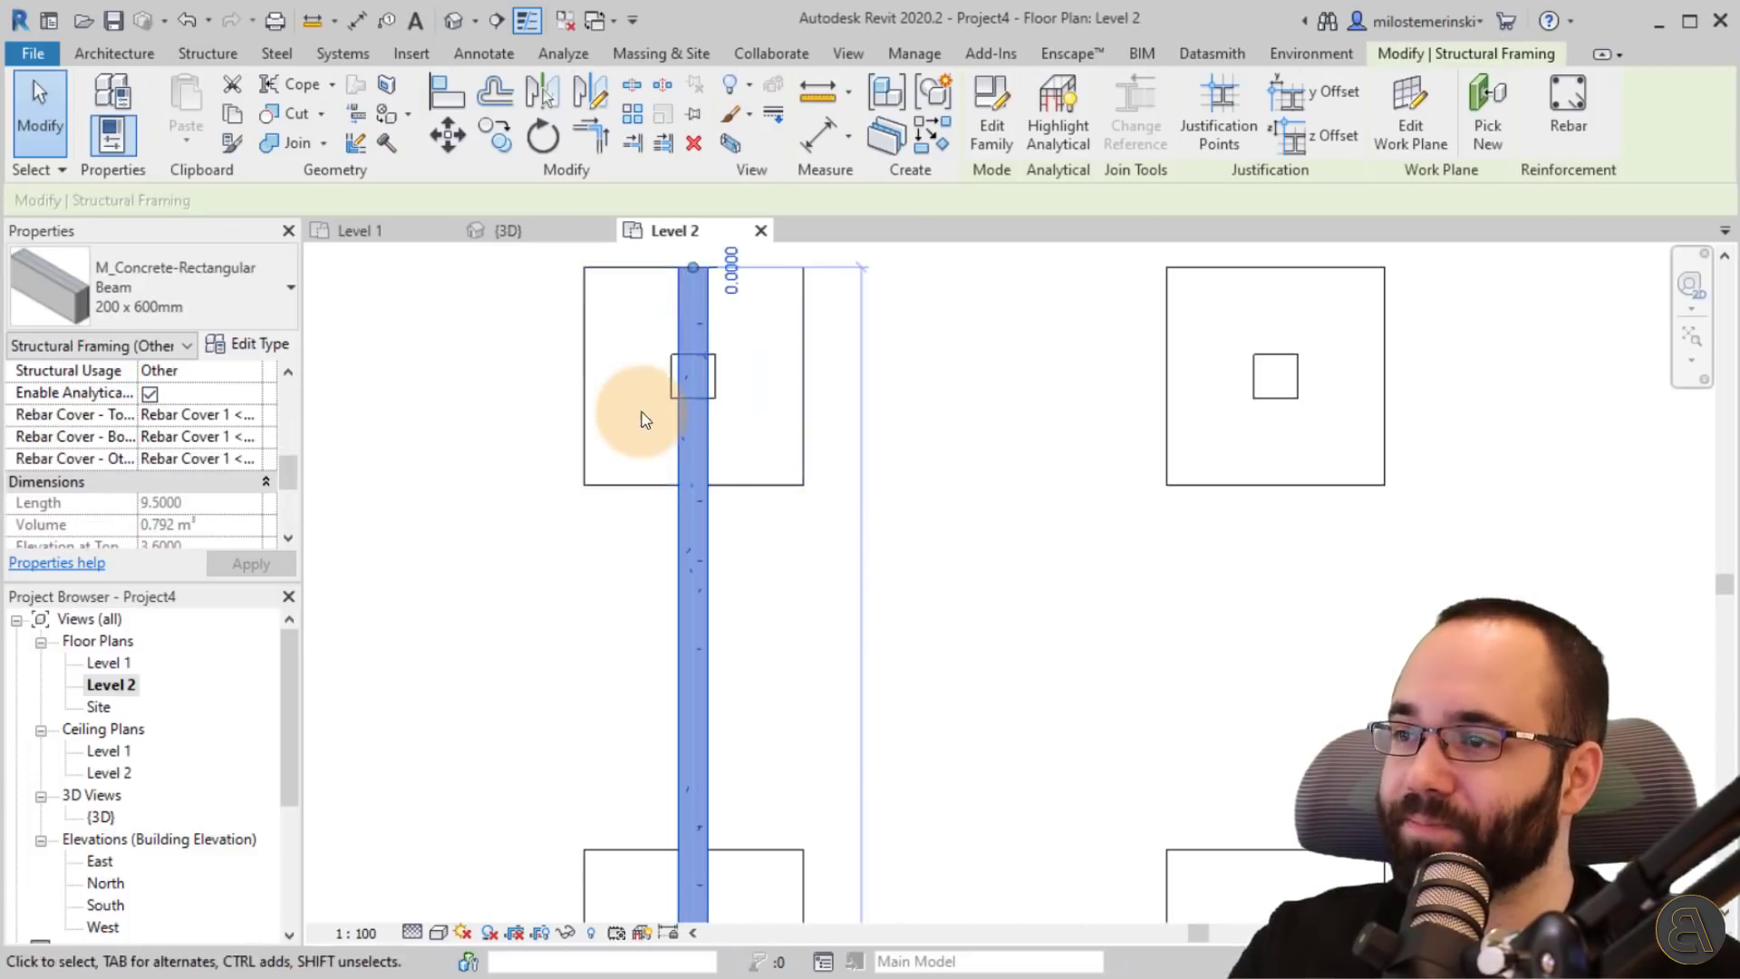
{"action": "middle_click_drag", "start_coordinate": [628, 453], "coordinate": [650, 488]}
{"action": "scroll", "coordinate": [619, 608], "scroll_direction": "down", "scroll_amount": 2}
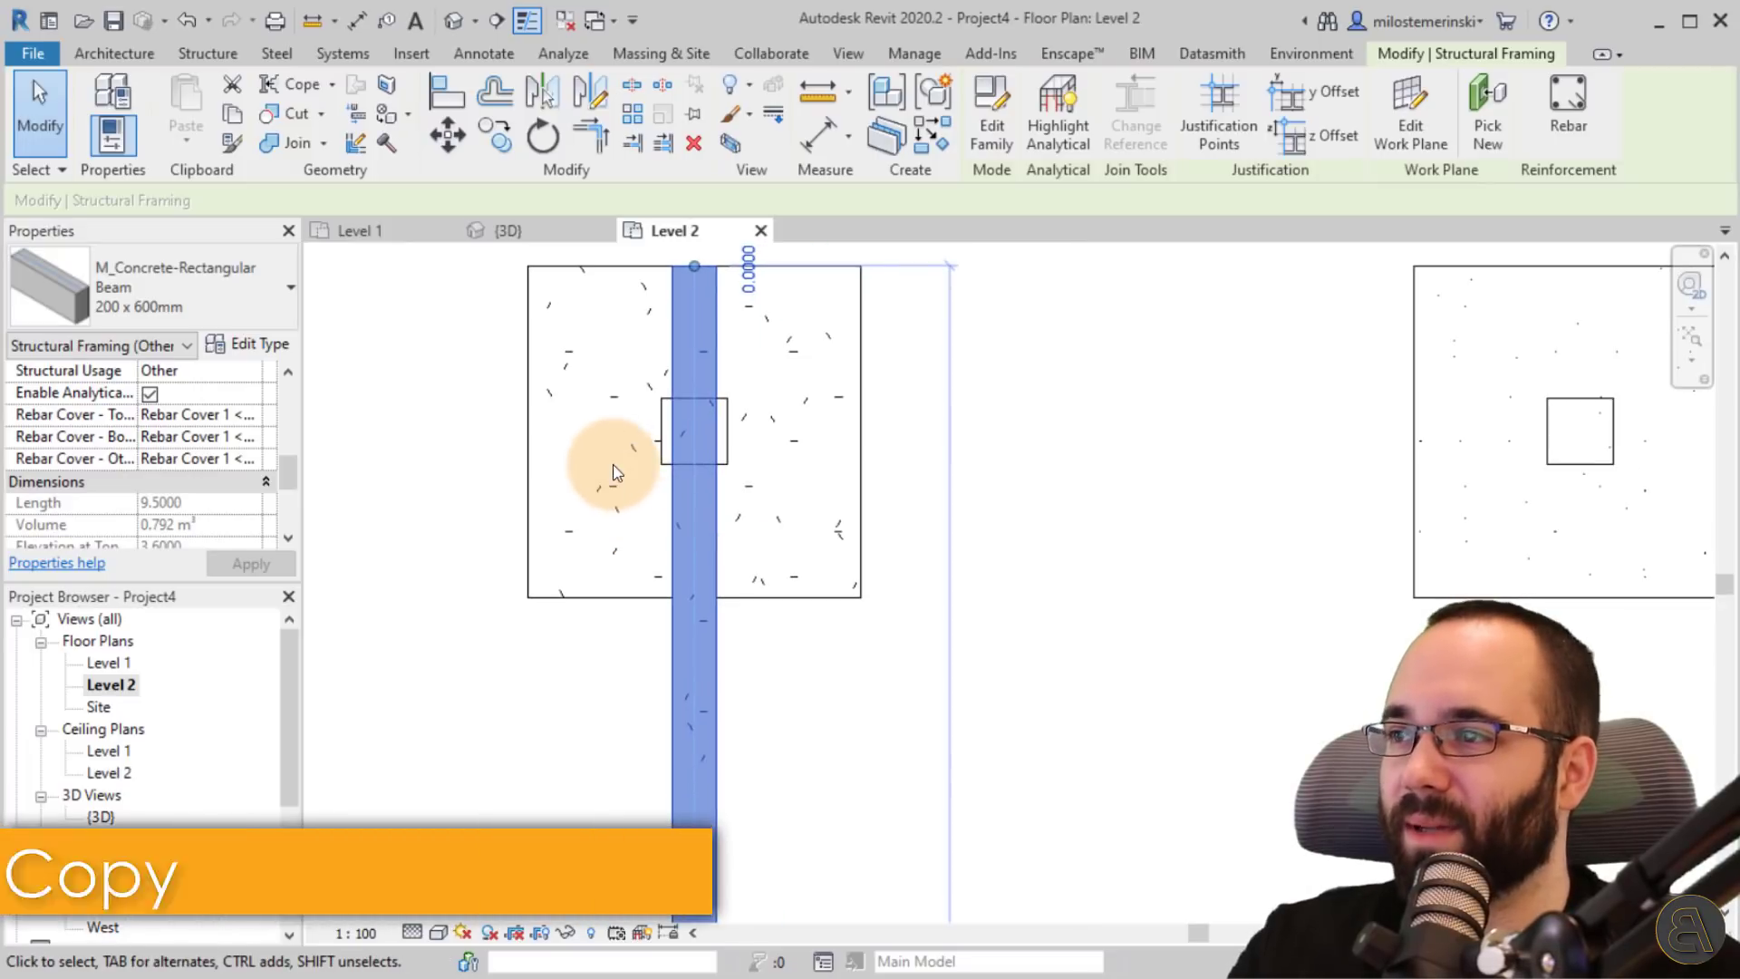
{"action": "left_click", "coordinate": [495, 135]}
{"action": "left_click", "coordinate": [671, 265]}
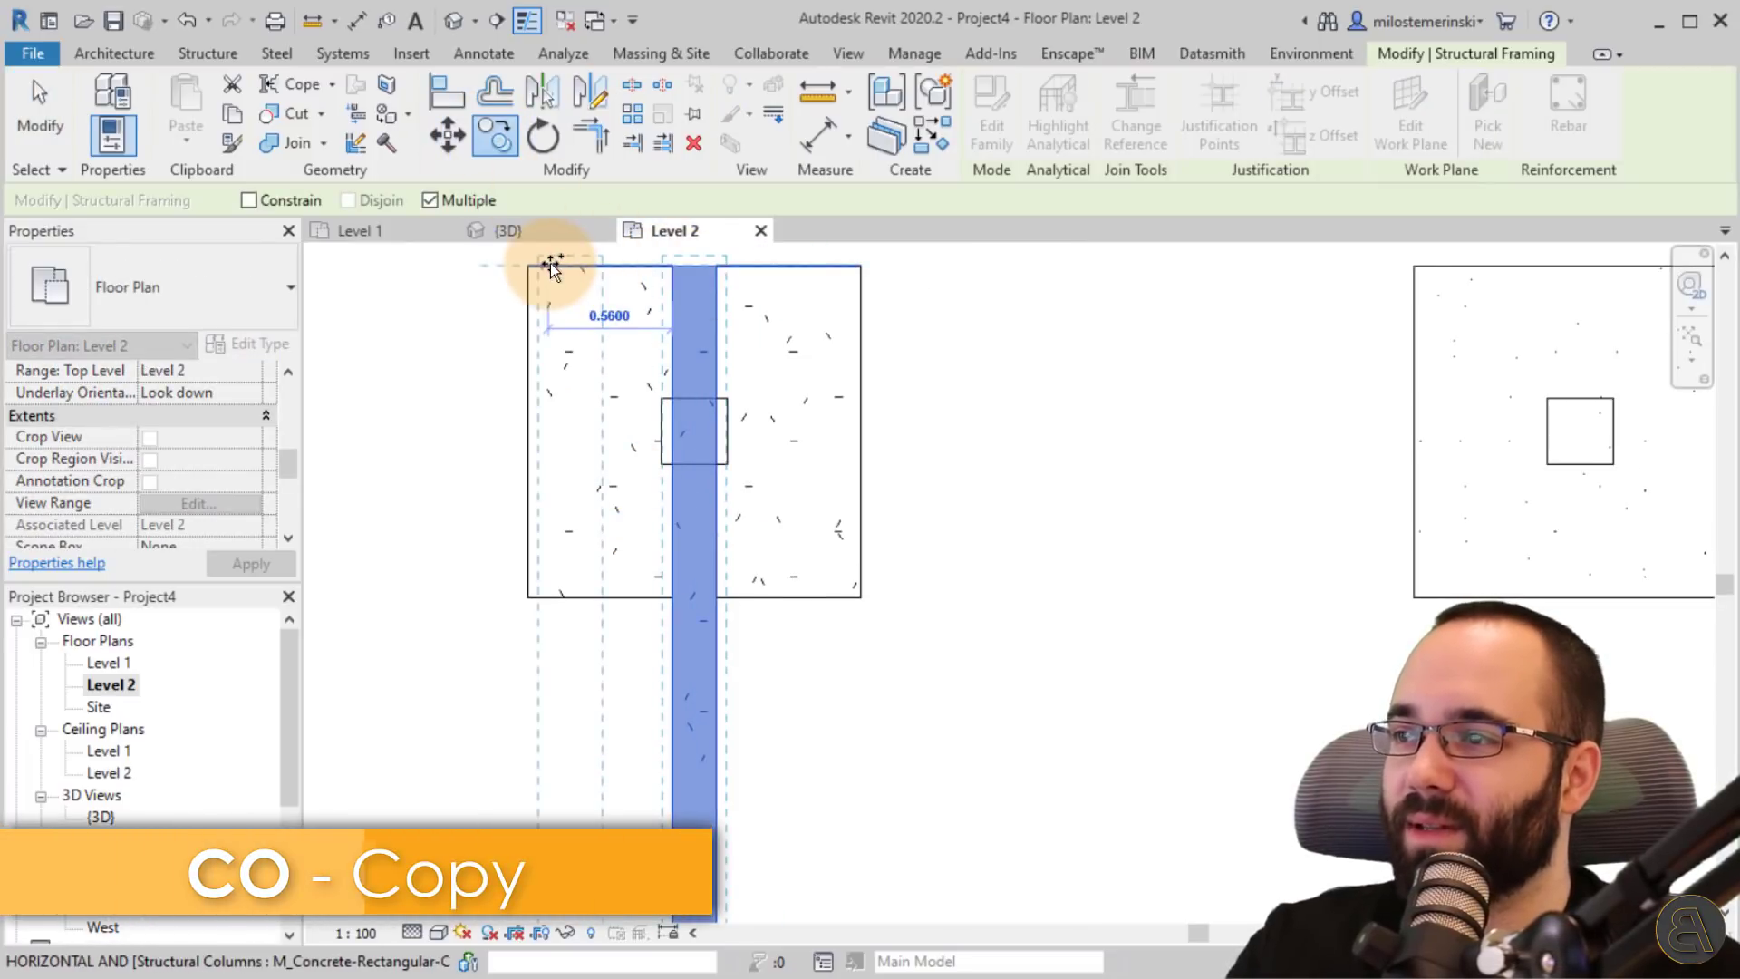
{"action": "key", "text": "Escape"}
{"action": "key", "text": "Escape"}
- Copy the central beam again so its outer face aligns with the right edge of the same drop caps
{"action": "left_click", "coordinate": [672, 317]}
{"action": "left_click", "coordinate": [495, 135]}
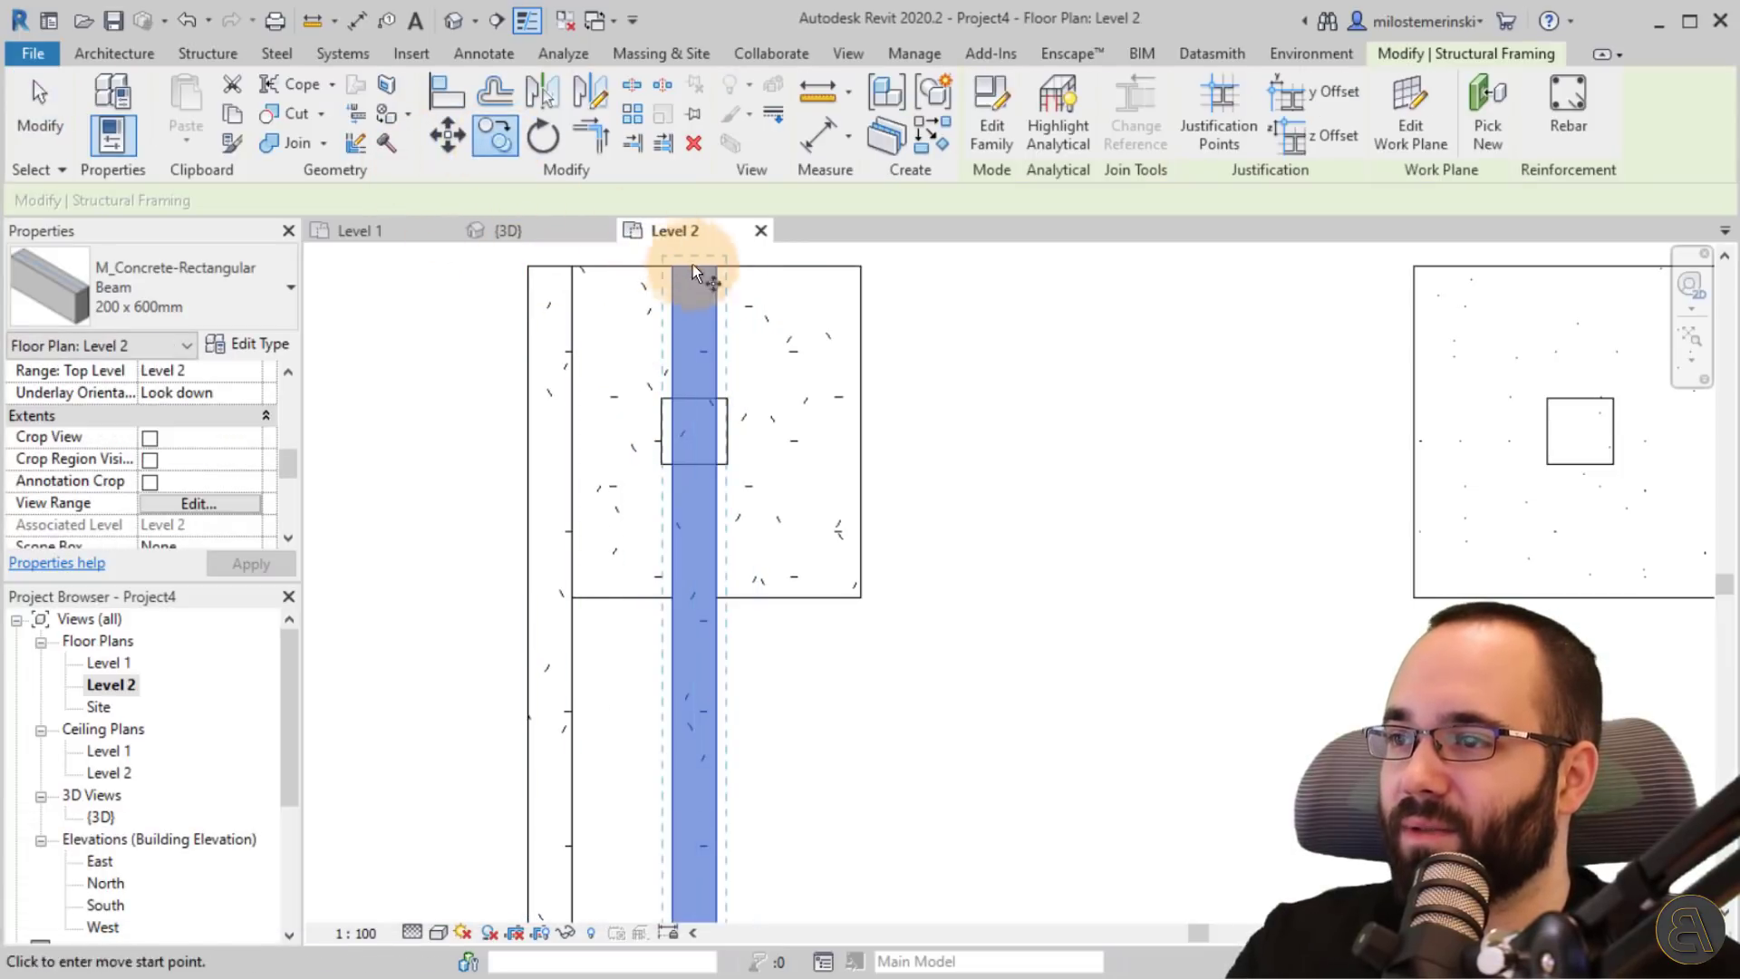
{"action": "left_click", "coordinate": [716, 265]}
{"action": "left_click", "coordinate": [863, 266]}
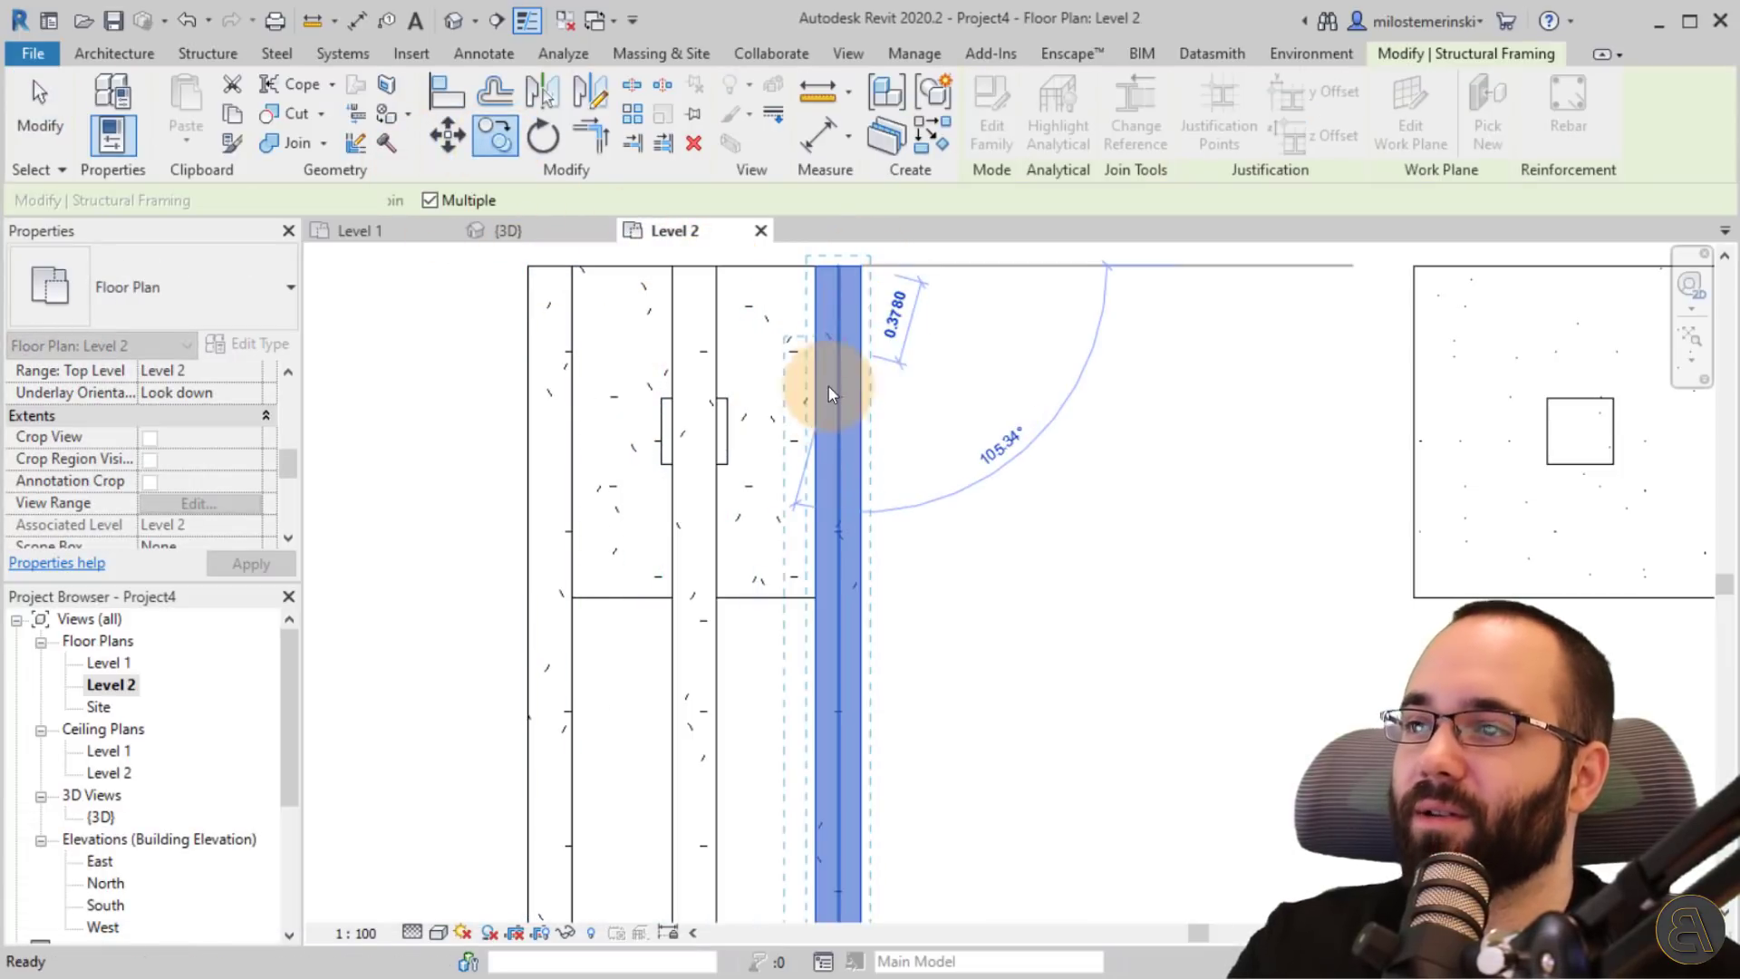
{"action": "key", "text": "Escape"}
{"action": "key", "text": "Escape"}
- Copy the three beams of the first column line onto the middle column line, aligned to the drop cap's top-left corner
{"action": "scroll", "coordinate": [857, 272], "scroll_direction": "down", "scroll_amount": 3}
{"action": "left_click_drag", "start_coordinate": [885, 515], "coordinate": [707, 460]}
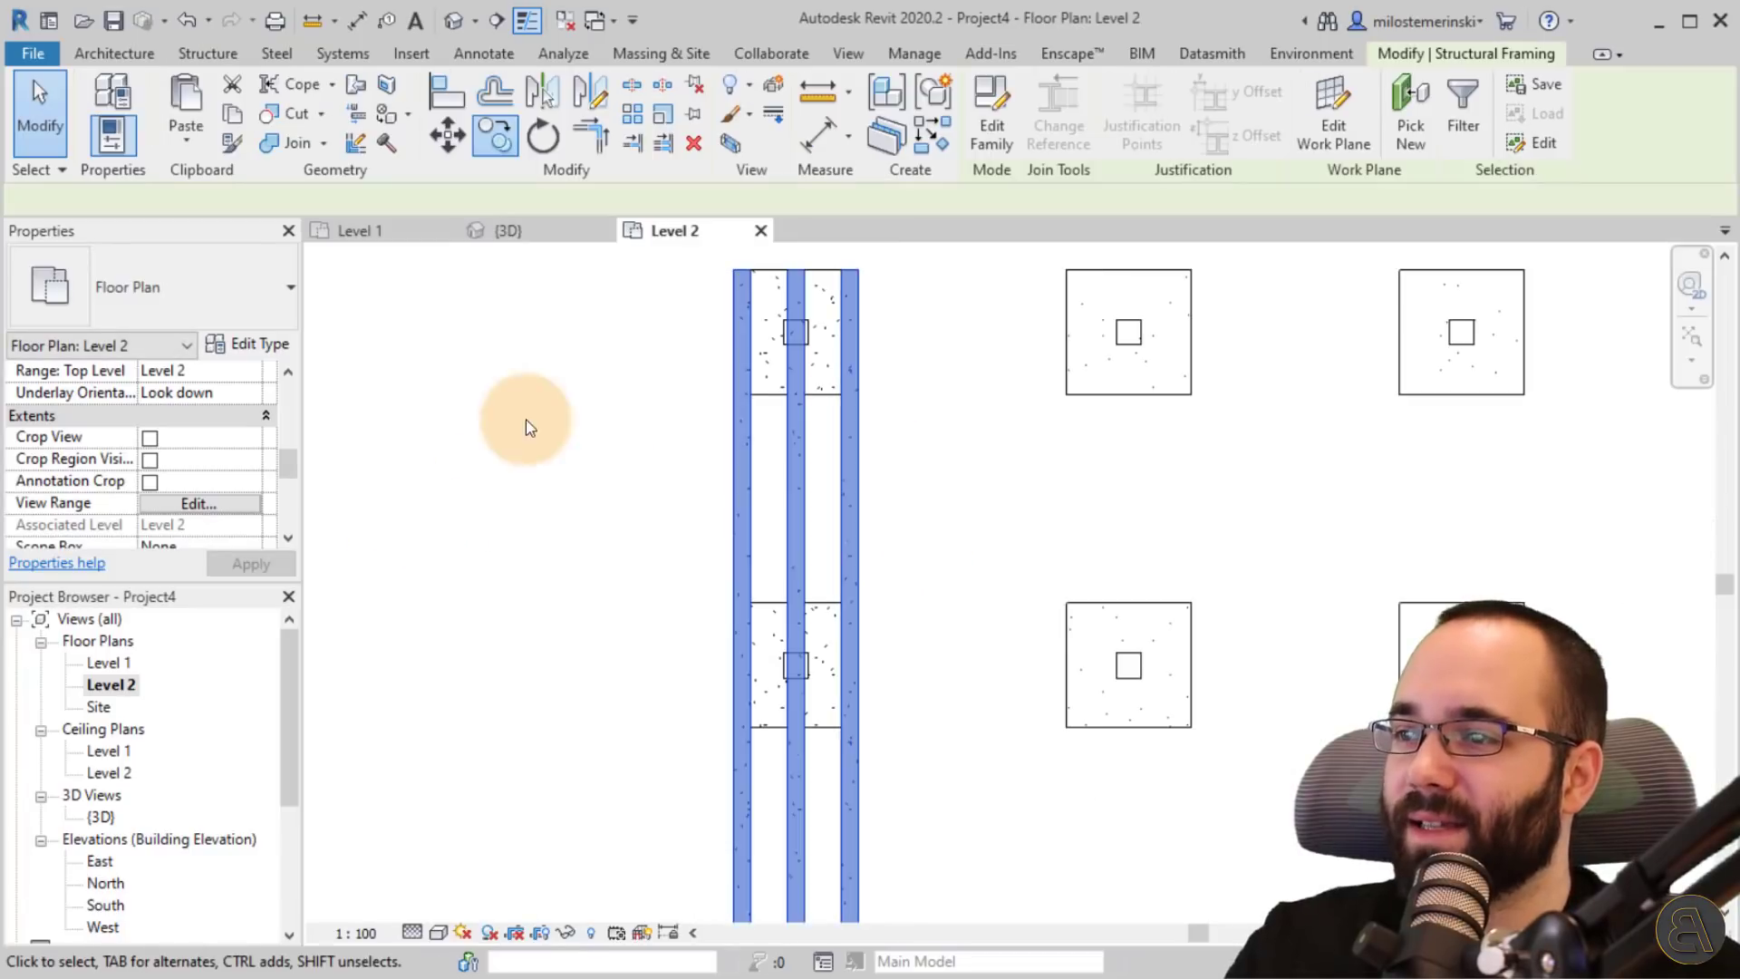
{"action": "left_click", "coordinate": [489, 144]}
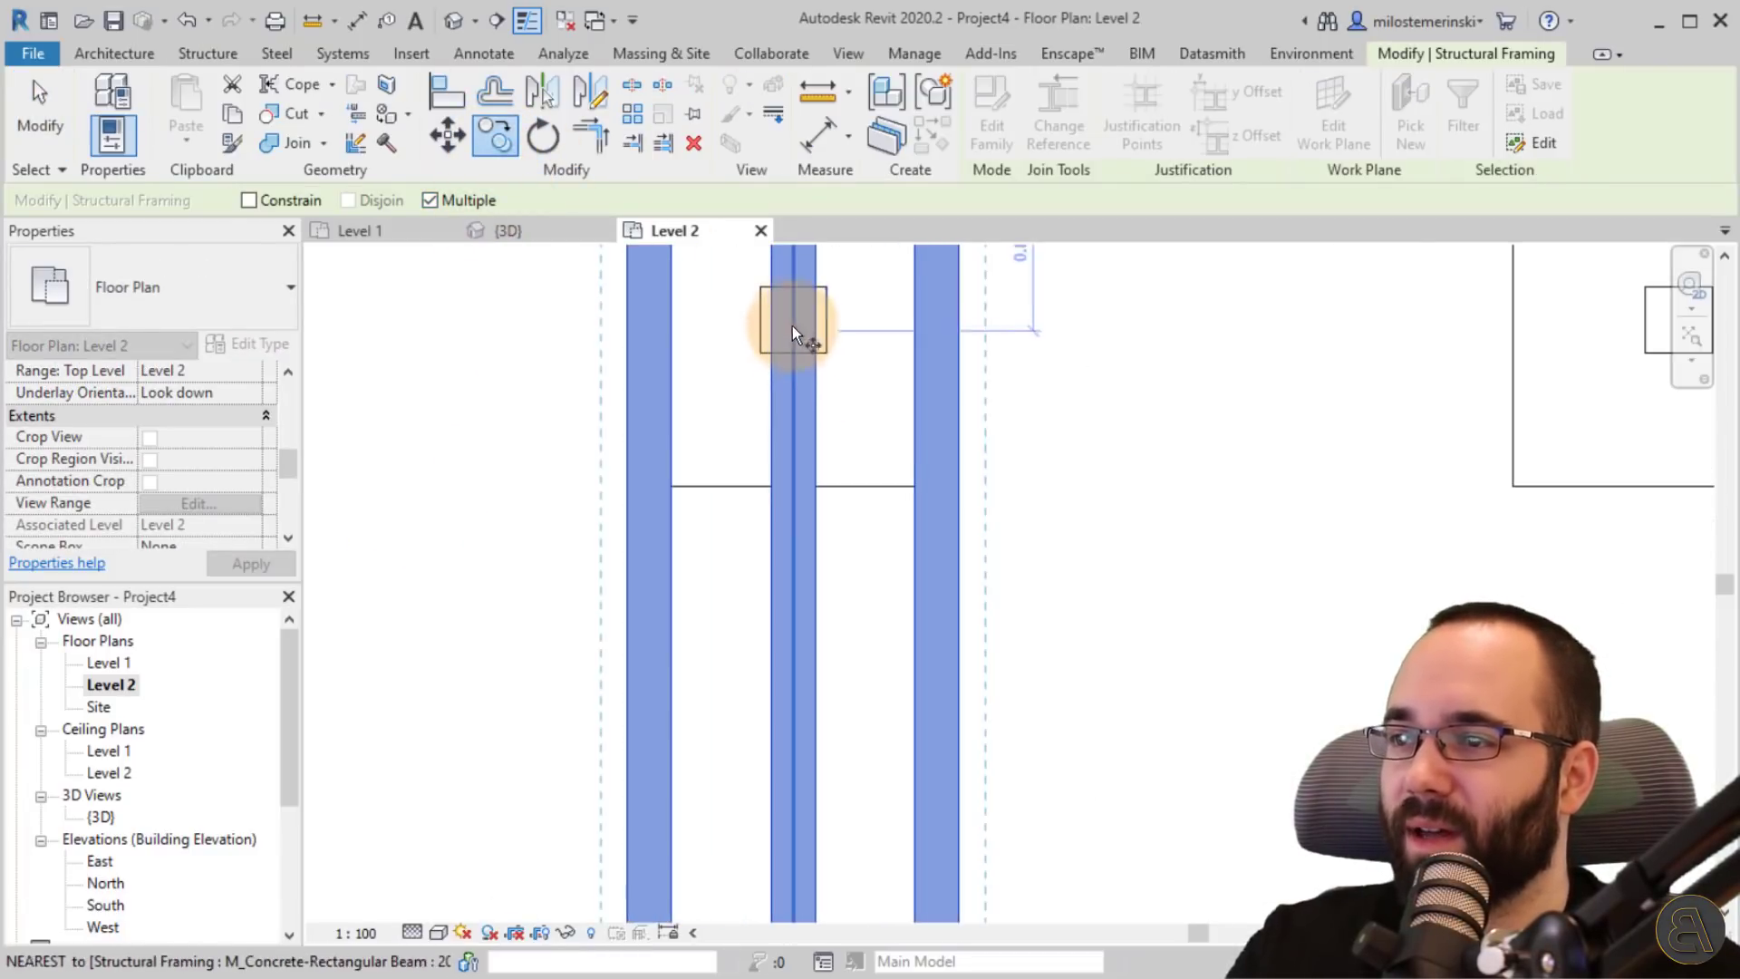
{"action": "scroll", "coordinate": [794, 327], "scroll_direction": "up", "scroll_amount": 3}
{"action": "middle_click_drag", "start_coordinate": [784, 311], "coordinate": [752, 429]}
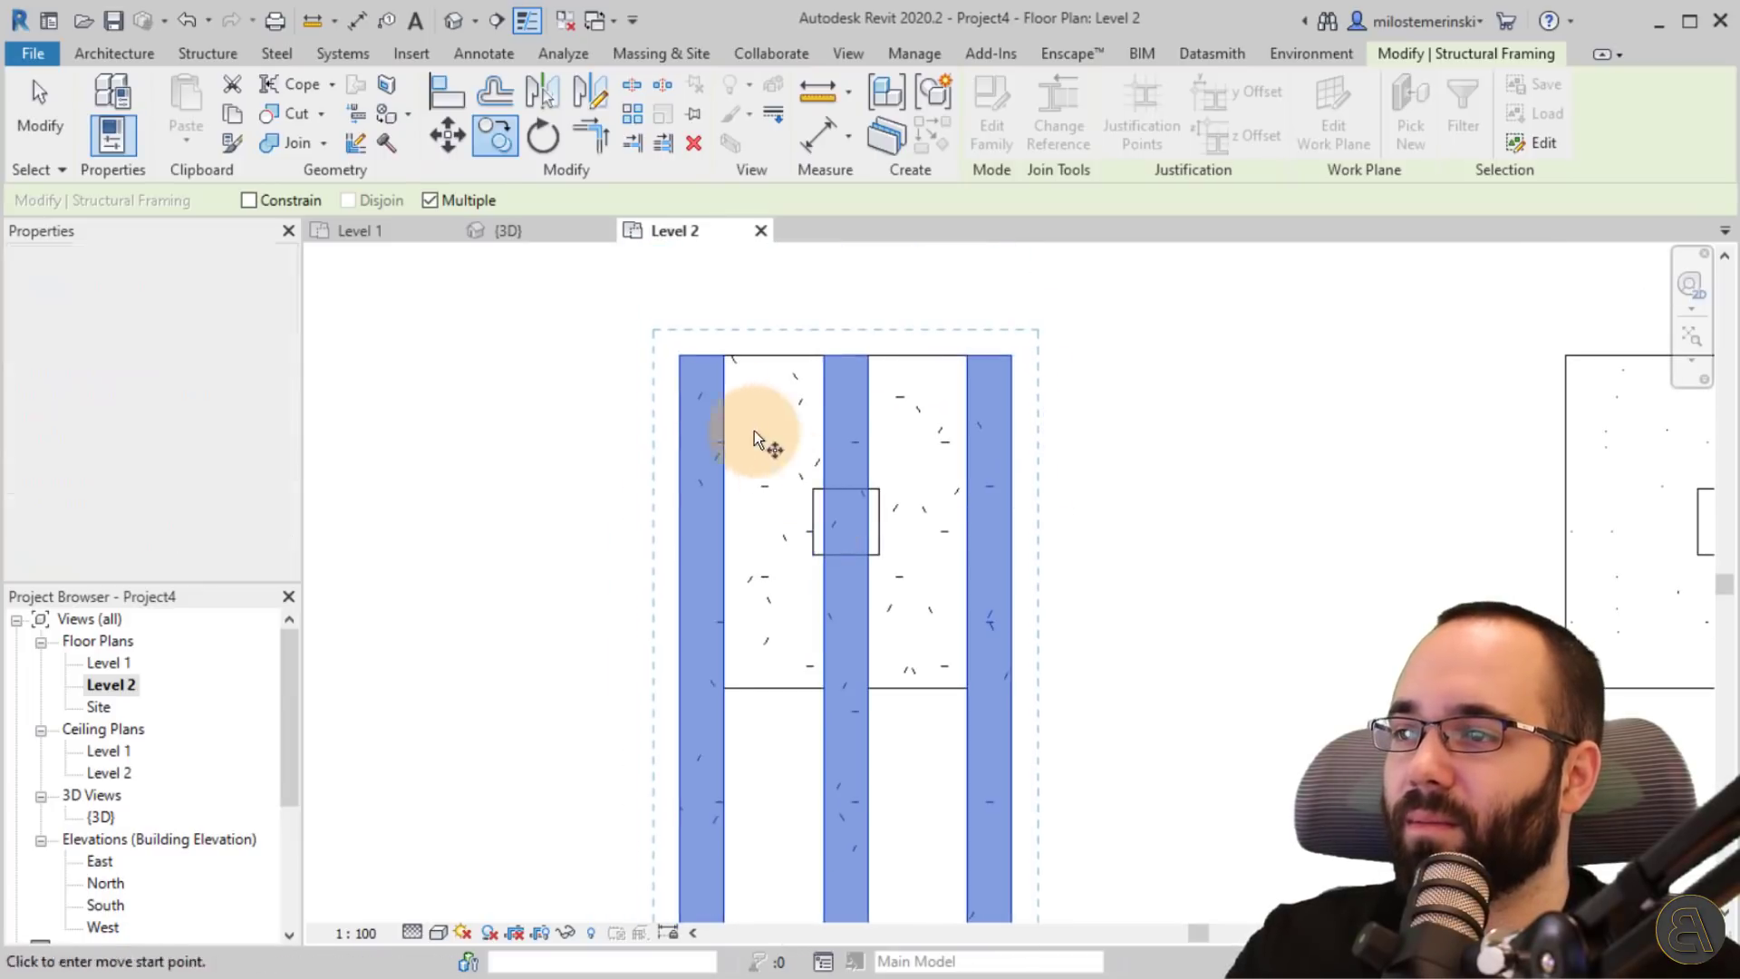
{"action": "left_click", "coordinate": [678, 356]}
{"action": "middle_click_drag", "start_coordinate": [1191, 485], "coordinate": [783, 395]}
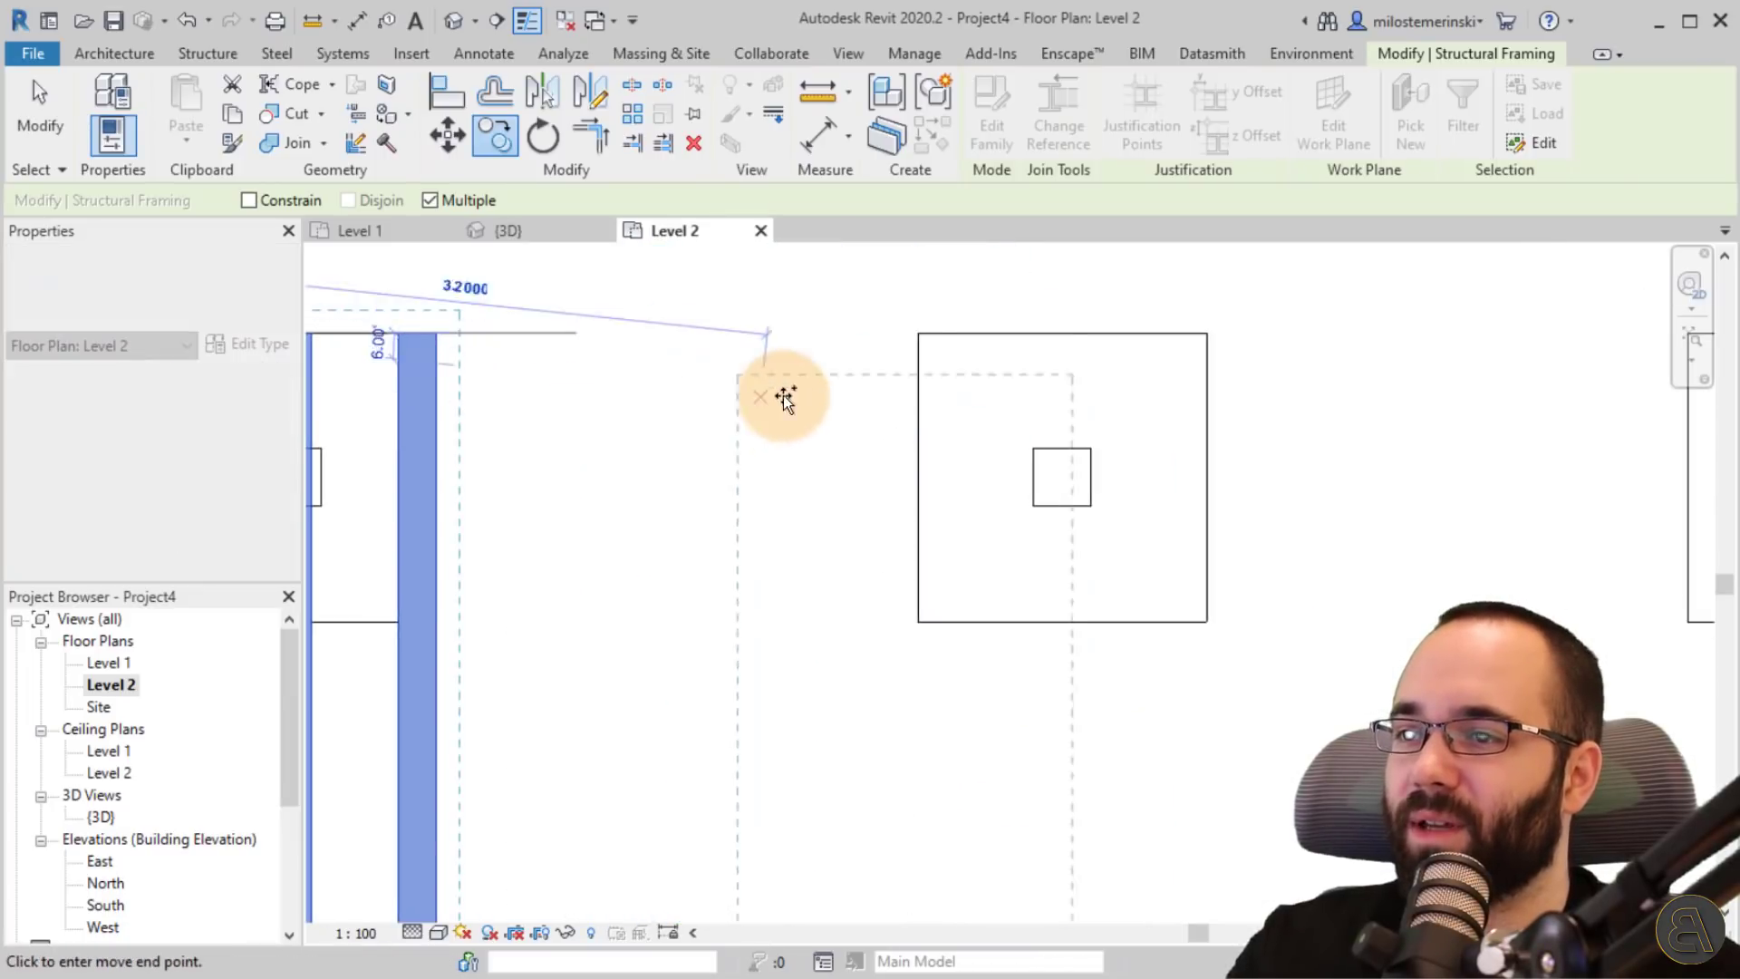
{"action": "left_click", "coordinate": [916, 333]}
- Place another copy of the three beams on the third column line, aligned to its drop cap's top-left corner
{"action": "scroll", "coordinate": [924, 349], "scroll_direction": "up", "scroll_amount": 8}
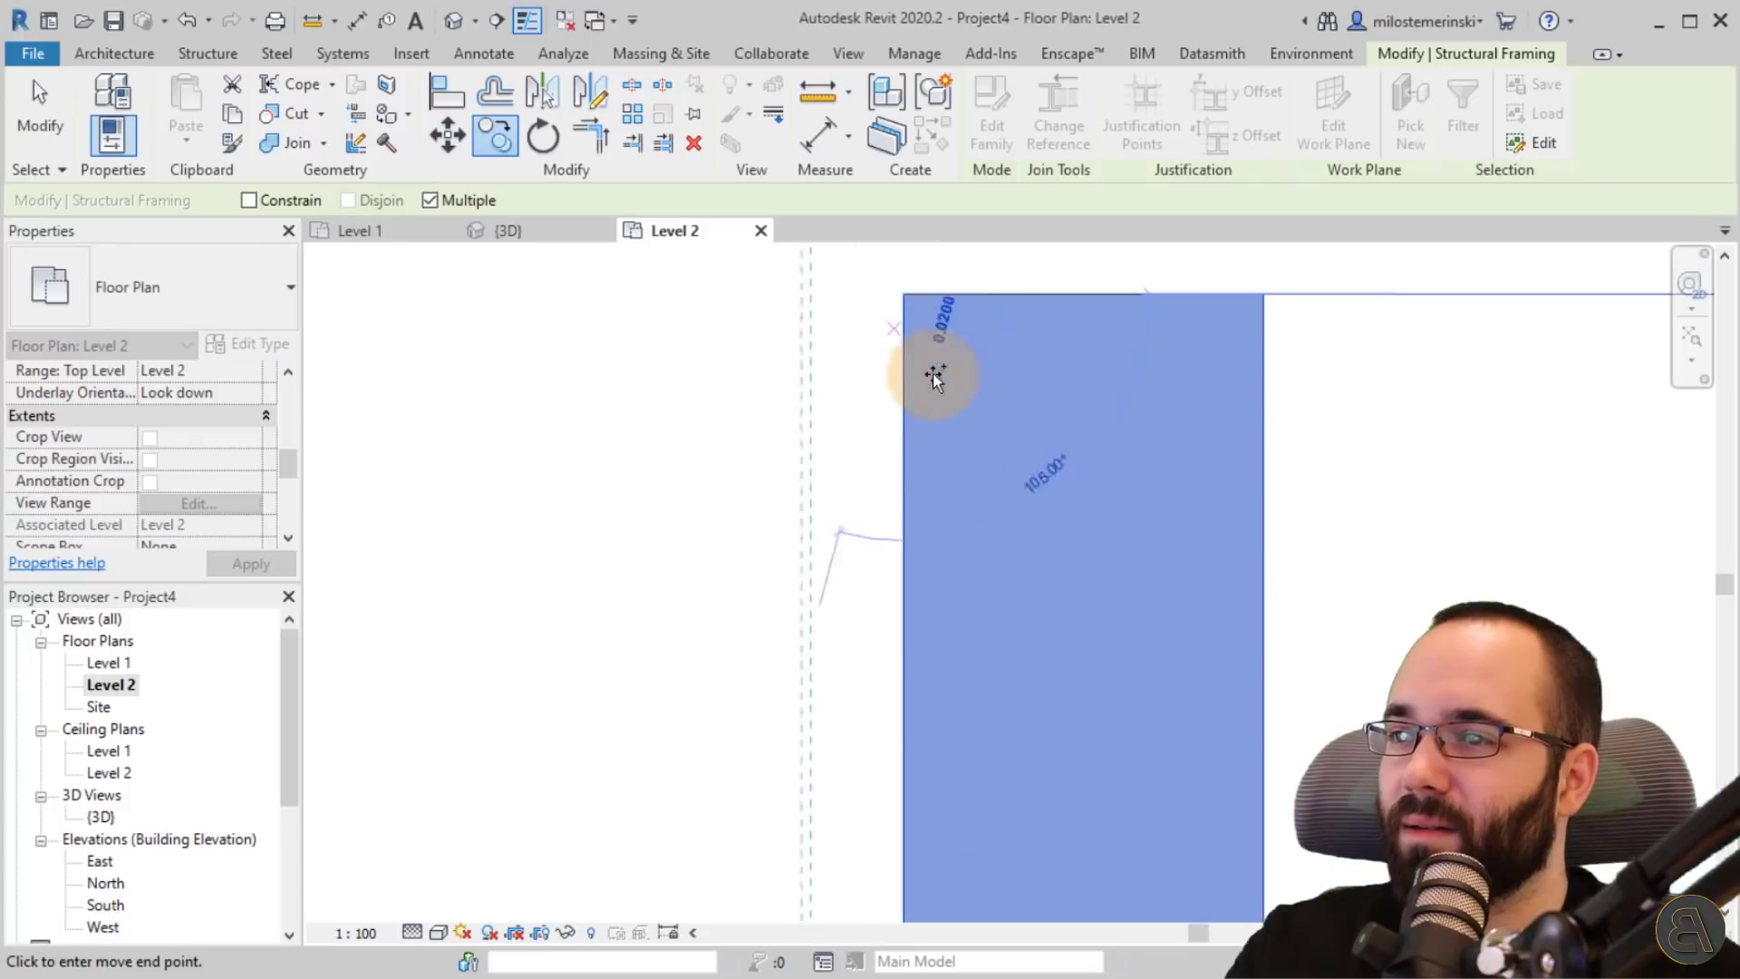
{"action": "middle_click_drag", "start_coordinate": [1313, 408], "coordinate": [496, 510]}
{"action": "scroll", "coordinate": [777, 520], "scroll_direction": "down", "scroll_amount": 2}
{"action": "middle_click_drag", "start_coordinate": [1094, 509], "coordinate": [589, 473]}
{"action": "scroll", "coordinate": [598, 471], "scroll_direction": "down", "scroll_amount": 4}
{"action": "scroll", "coordinate": [1274, 435], "scroll_direction": "up", "scroll_amount": 7}
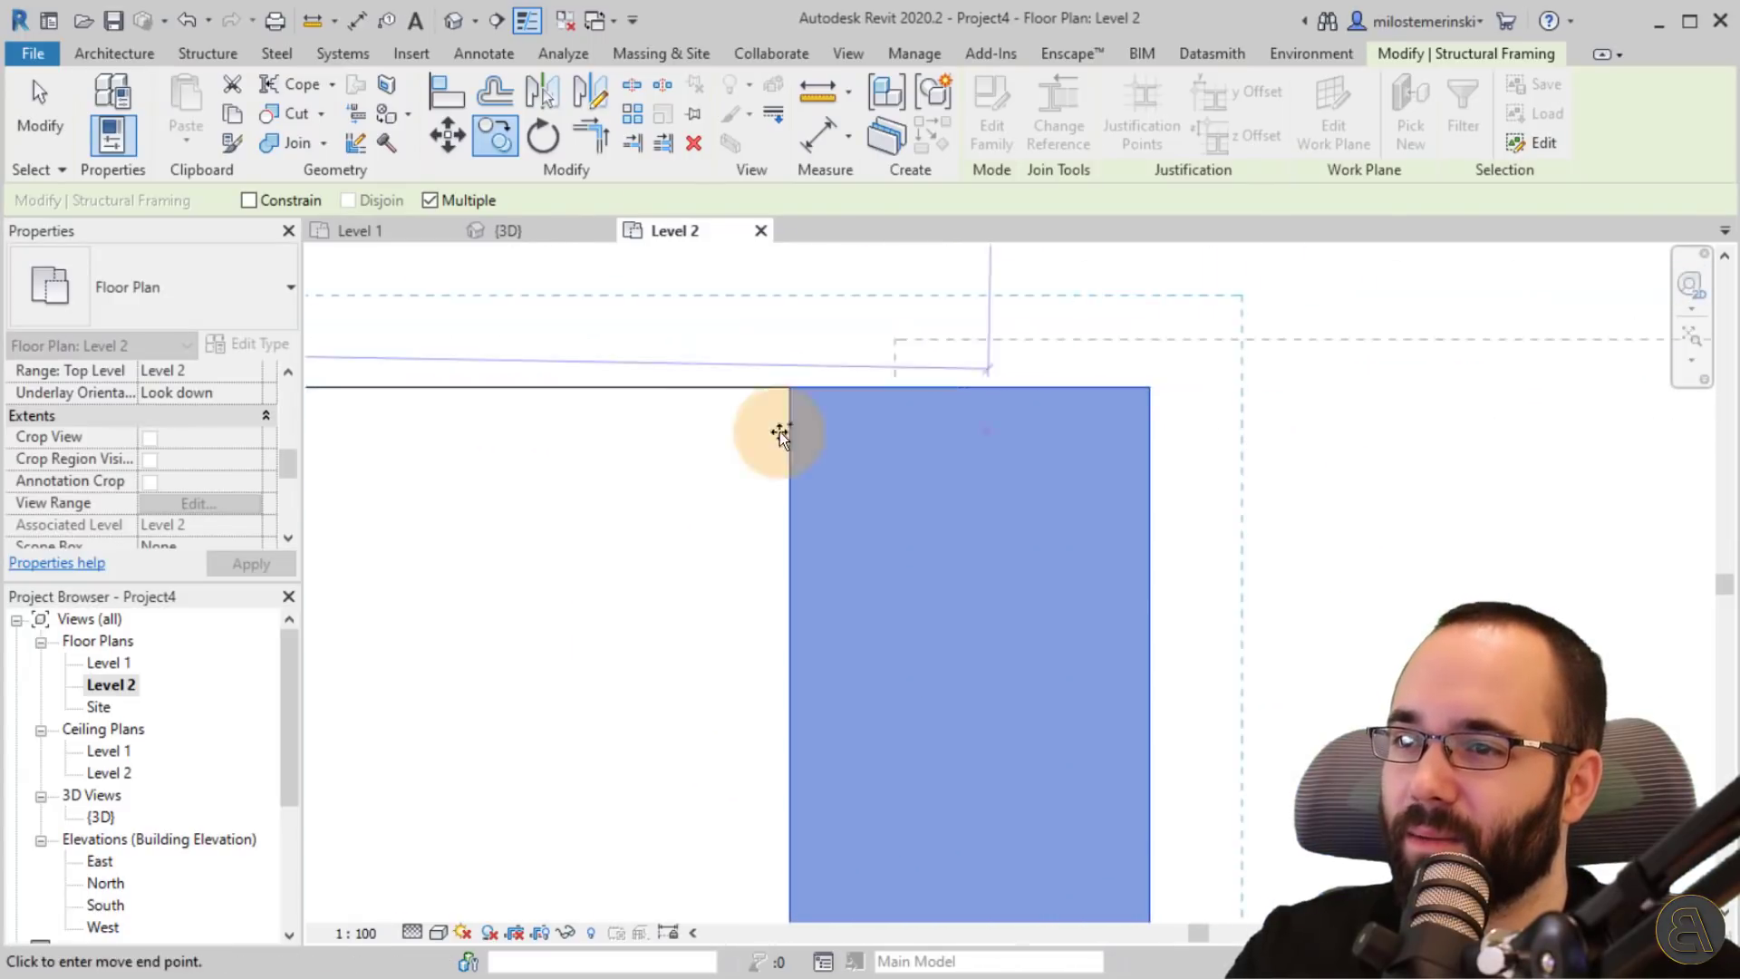
{"action": "scroll", "coordinate": [616, 427], "scroll_direction": "down", "scroll_amount": 11}
{"action": "left_click", "coordinate": [1322, 420]}
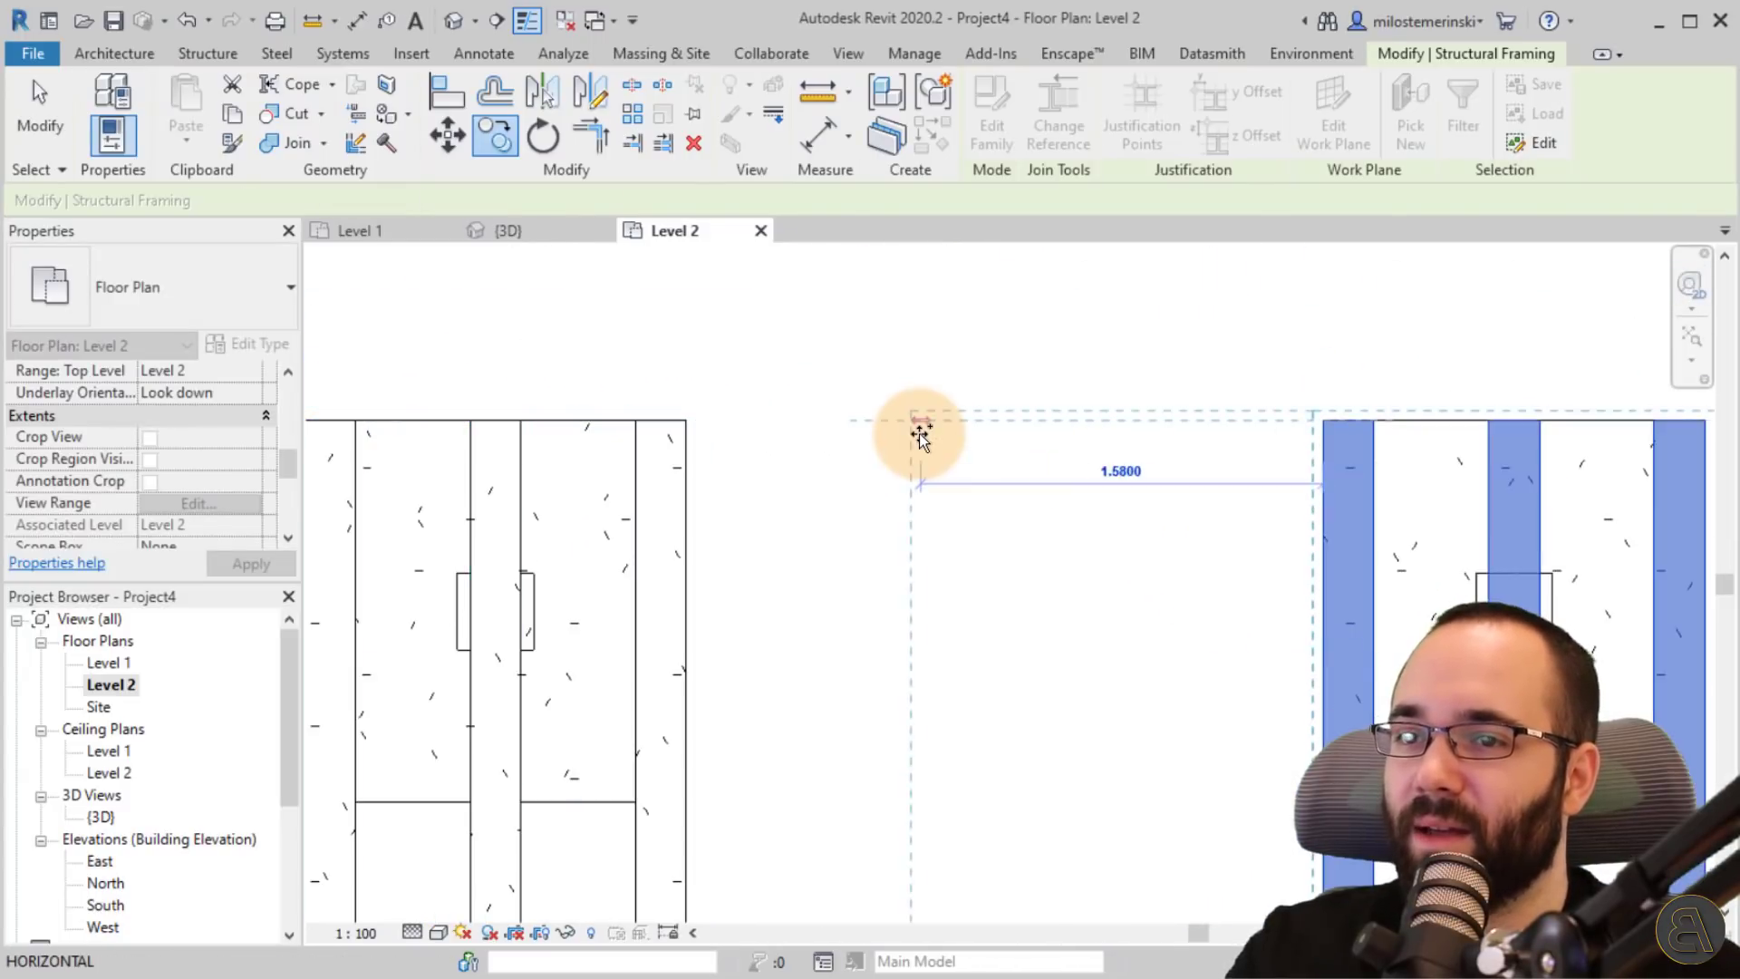
{"action": "scroll", "coordinate": [916, 427], "scroll_direction": "down", "scroll_amount": 5}
{"action": "middle_click_drag", "start_coordinate": [991, 505], "coordinate": [1069, 460]}
{"action": "key", "text": "Escape"}
{"action": "key", "text": "Escape"}
- Copy the first column line's right edge beam three times into the gap before the middle column line
{"action": "scroll", "coordinate": [801, 379], "scroll_direction": "up", "scroll_amount": 3}
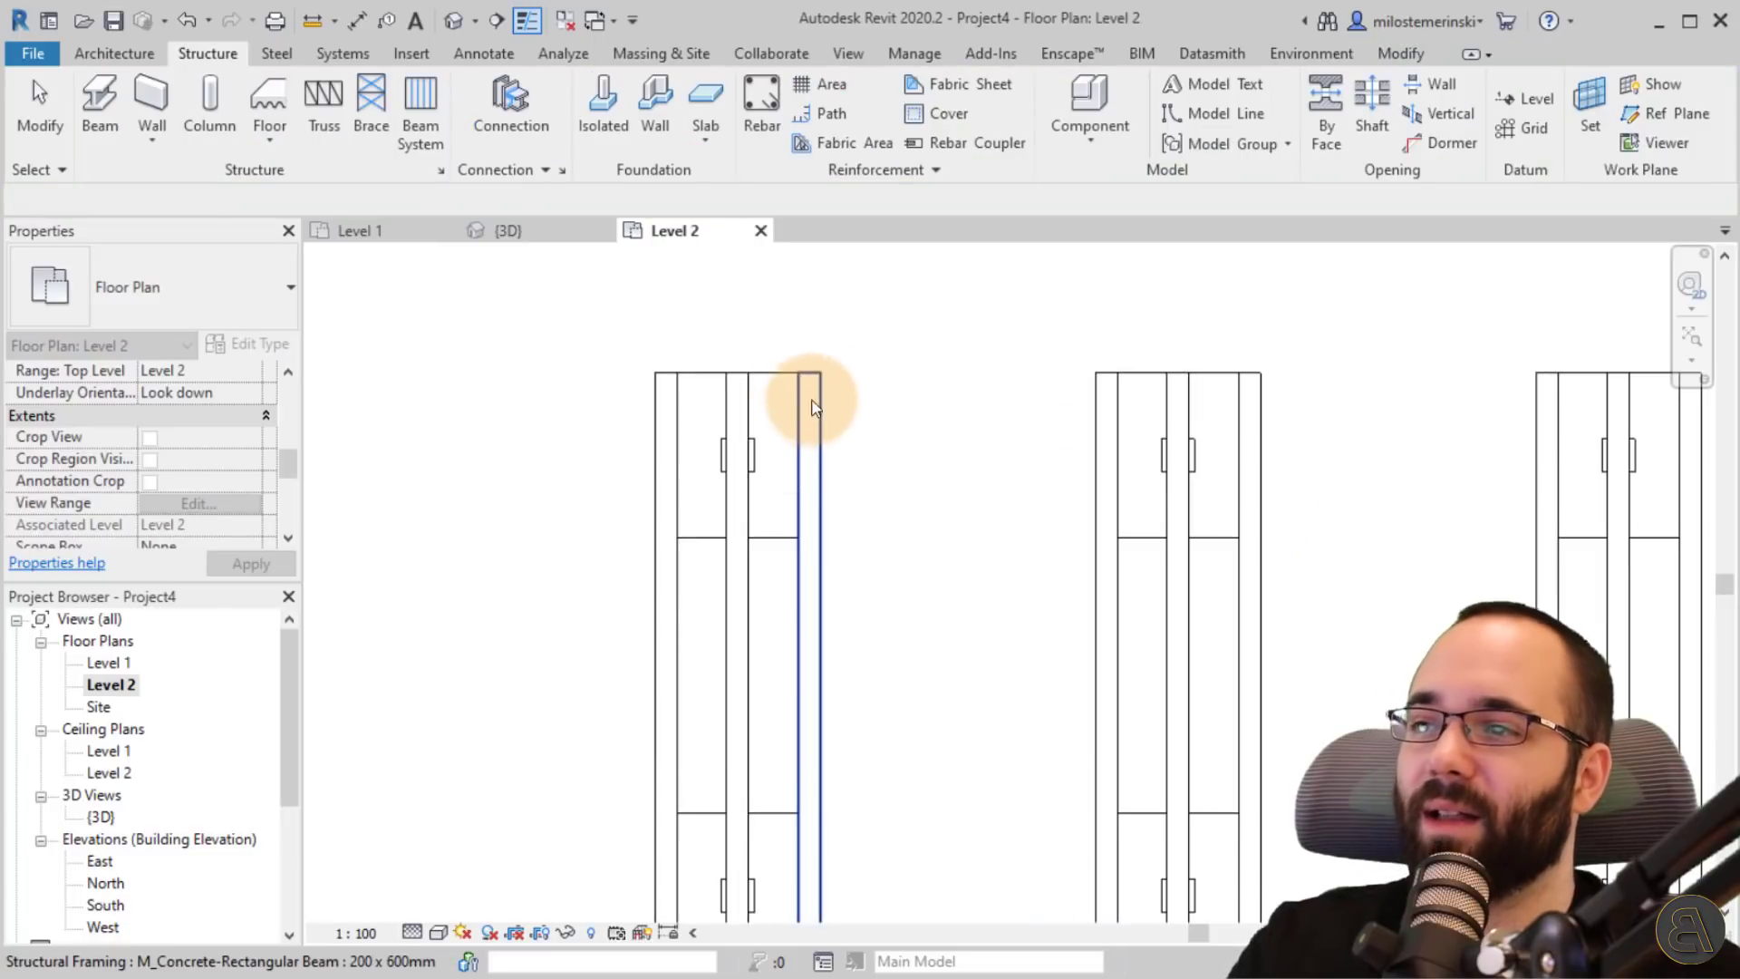
{"action": "left_click", "coordinate": [816, 613]}
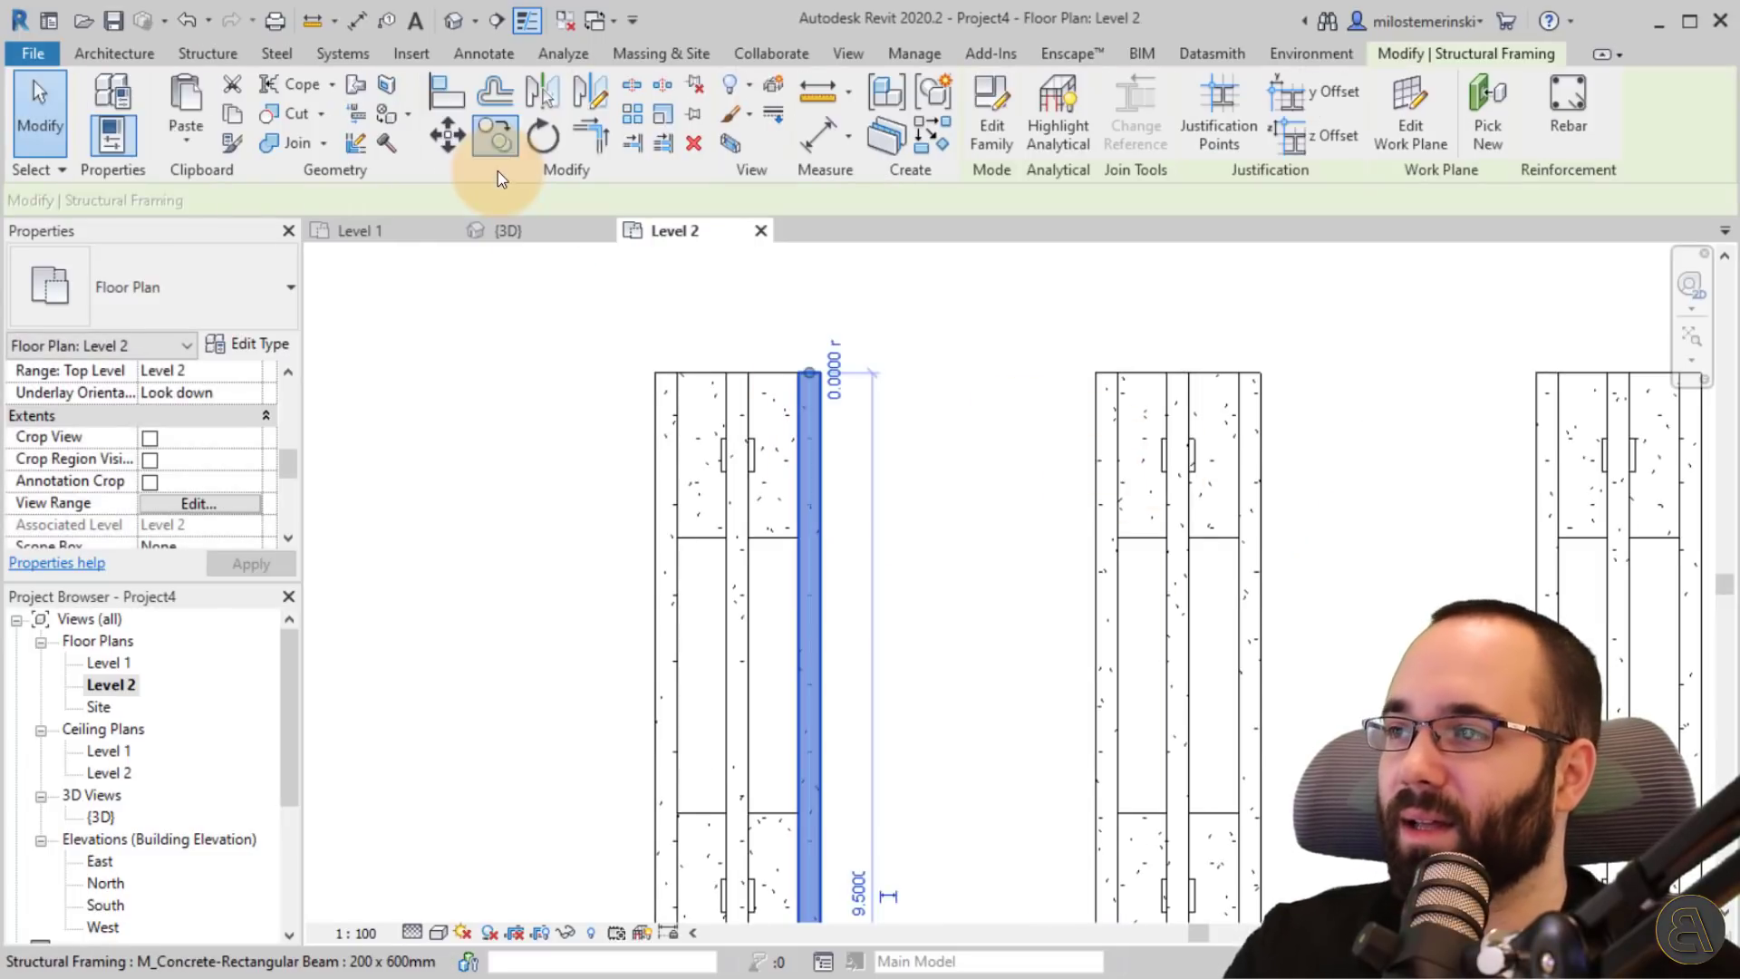
{"action": "left_click", "coordinate": [496, 148]}
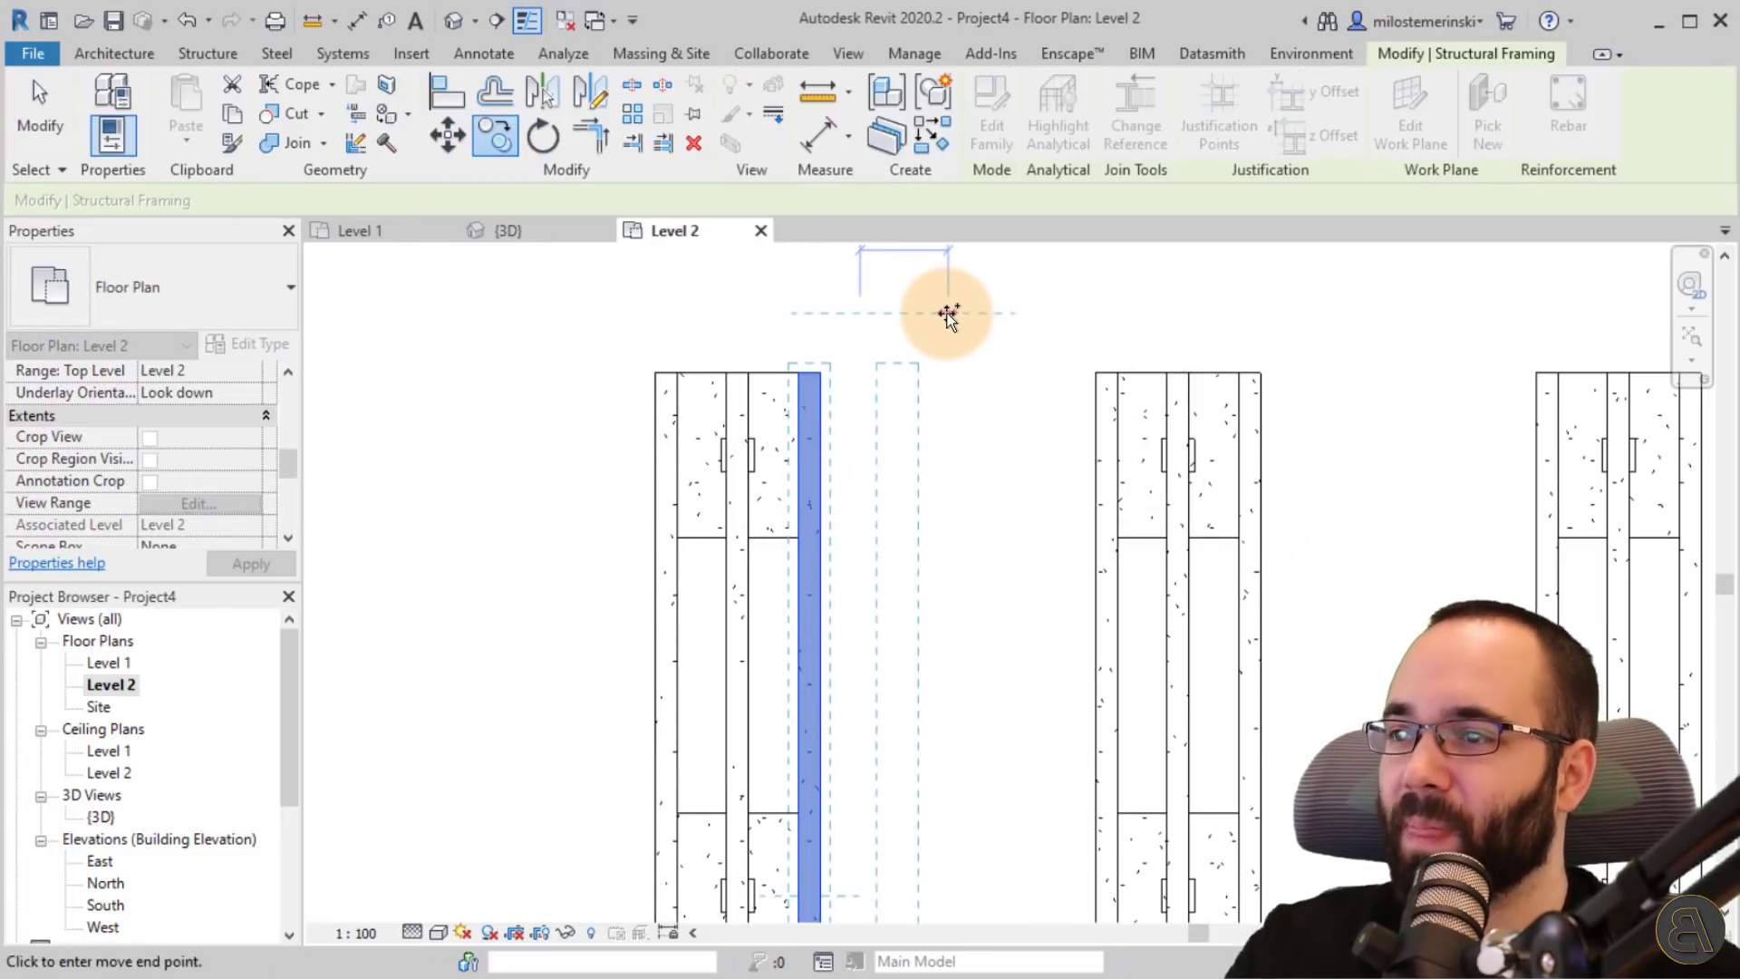
{"action": "left_click", "coordinate": [948, 314]}
{"action": "left_click", "coordinate": [1098, 307]}
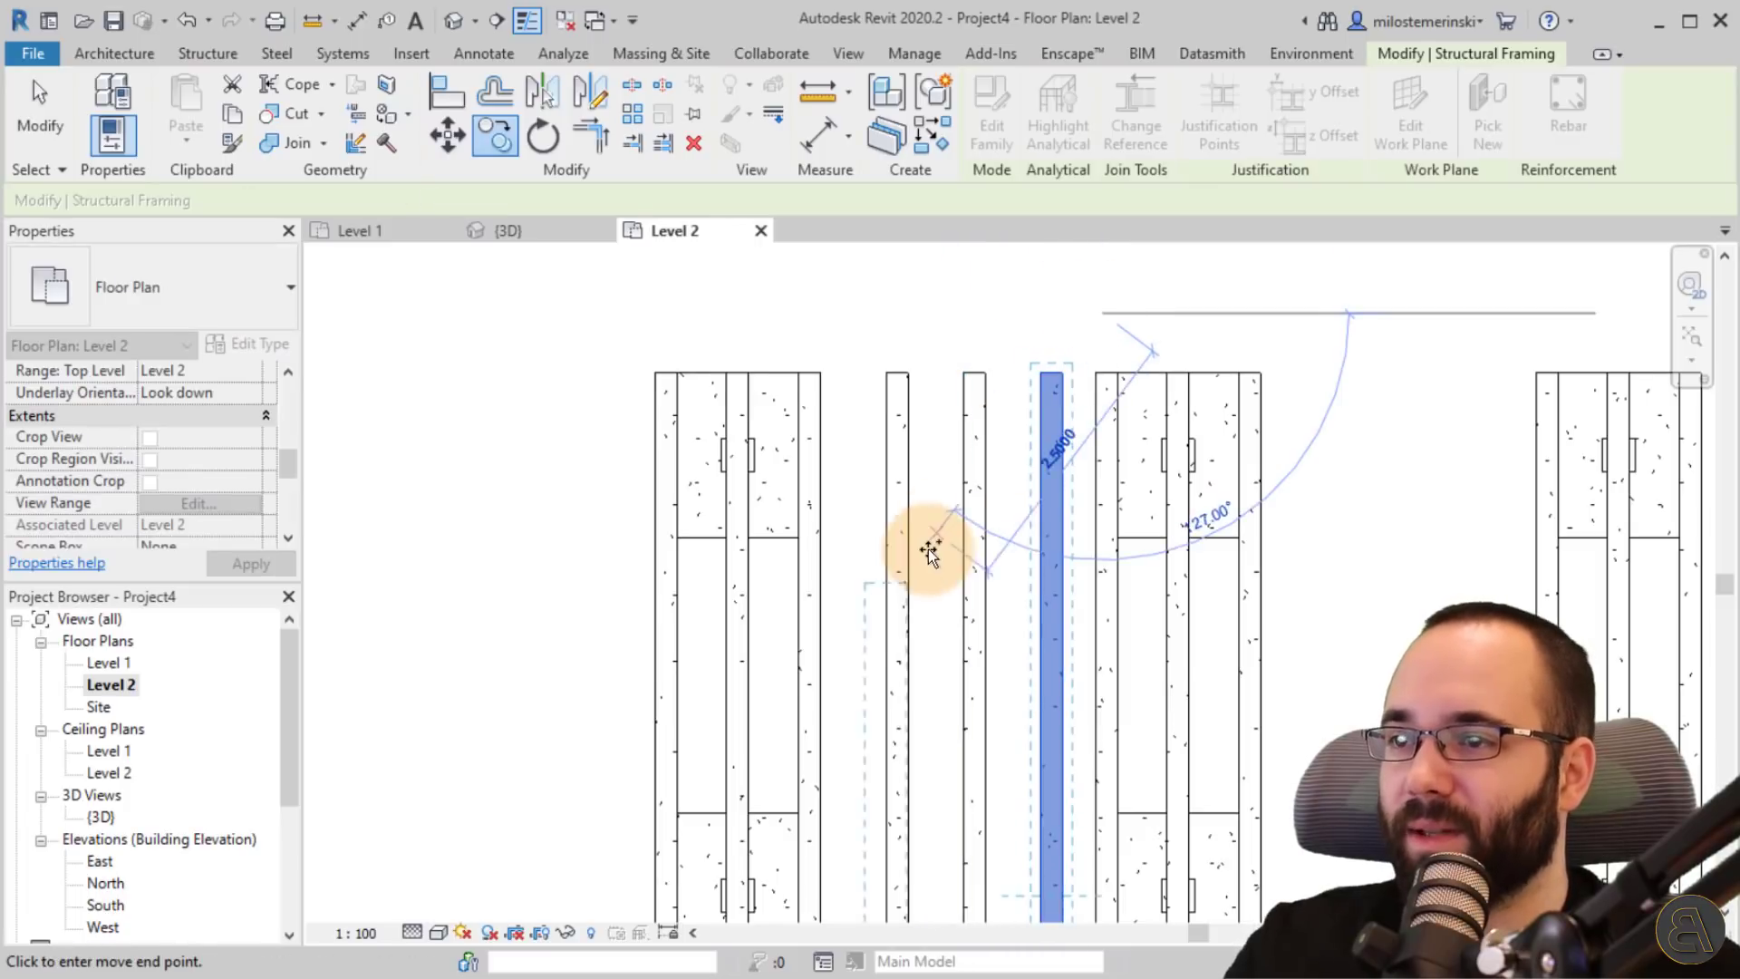
{"action": "key", "text": "Escape"}
{"action": "key", "text": "Escape"}
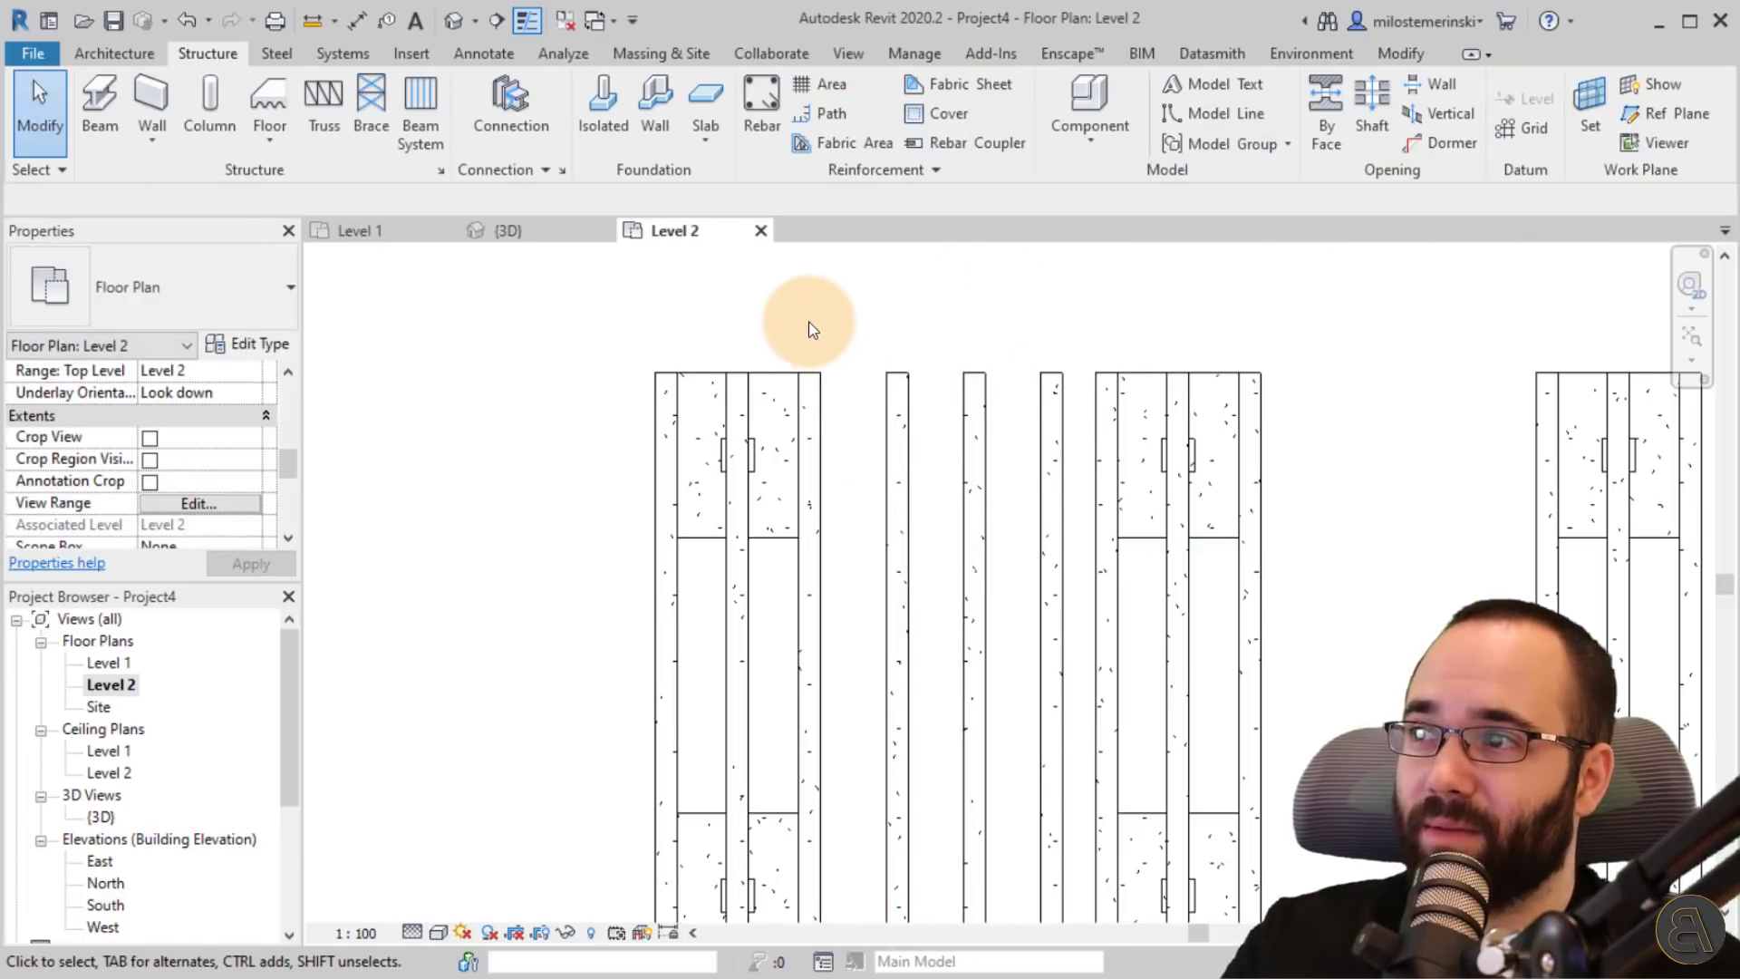
- Place an aligned dimension string through the centerlines of the five beams between the first column line's right beam and the middle line's left beam
{"action": "left_click", "coordinate": [356, 21]}
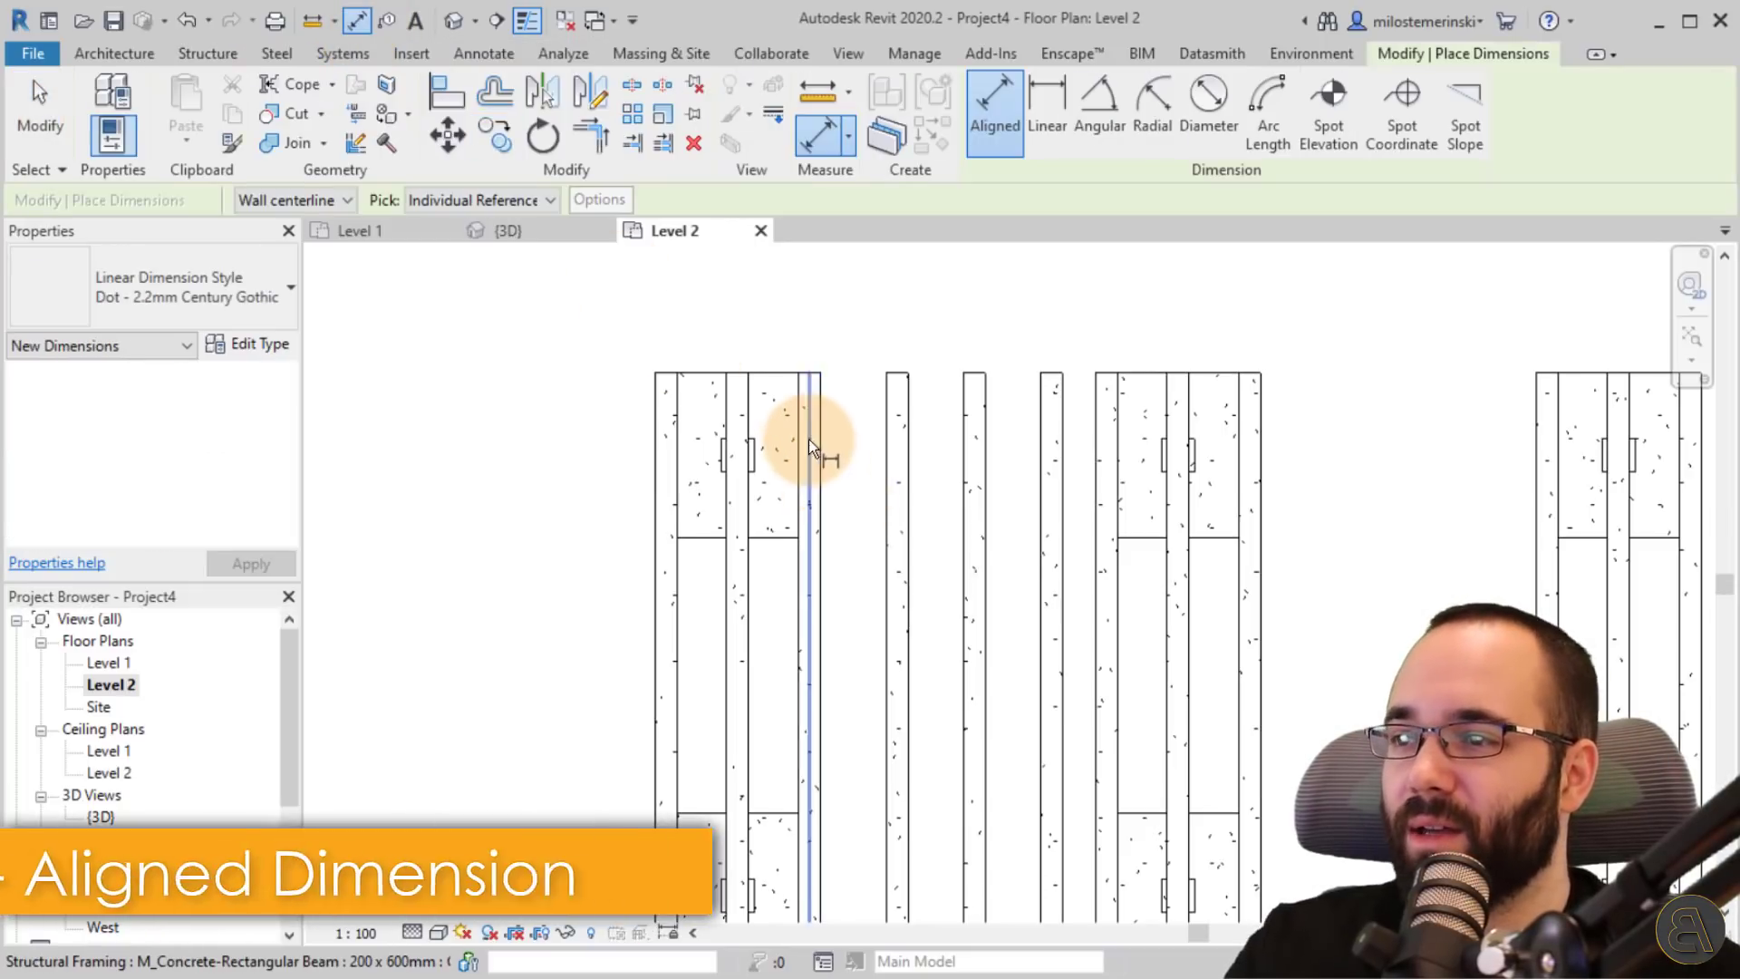
{"action": "left_click", "coordinate": [808, 439]}
{"action": "left_click", "coordinate": [897, 480]}
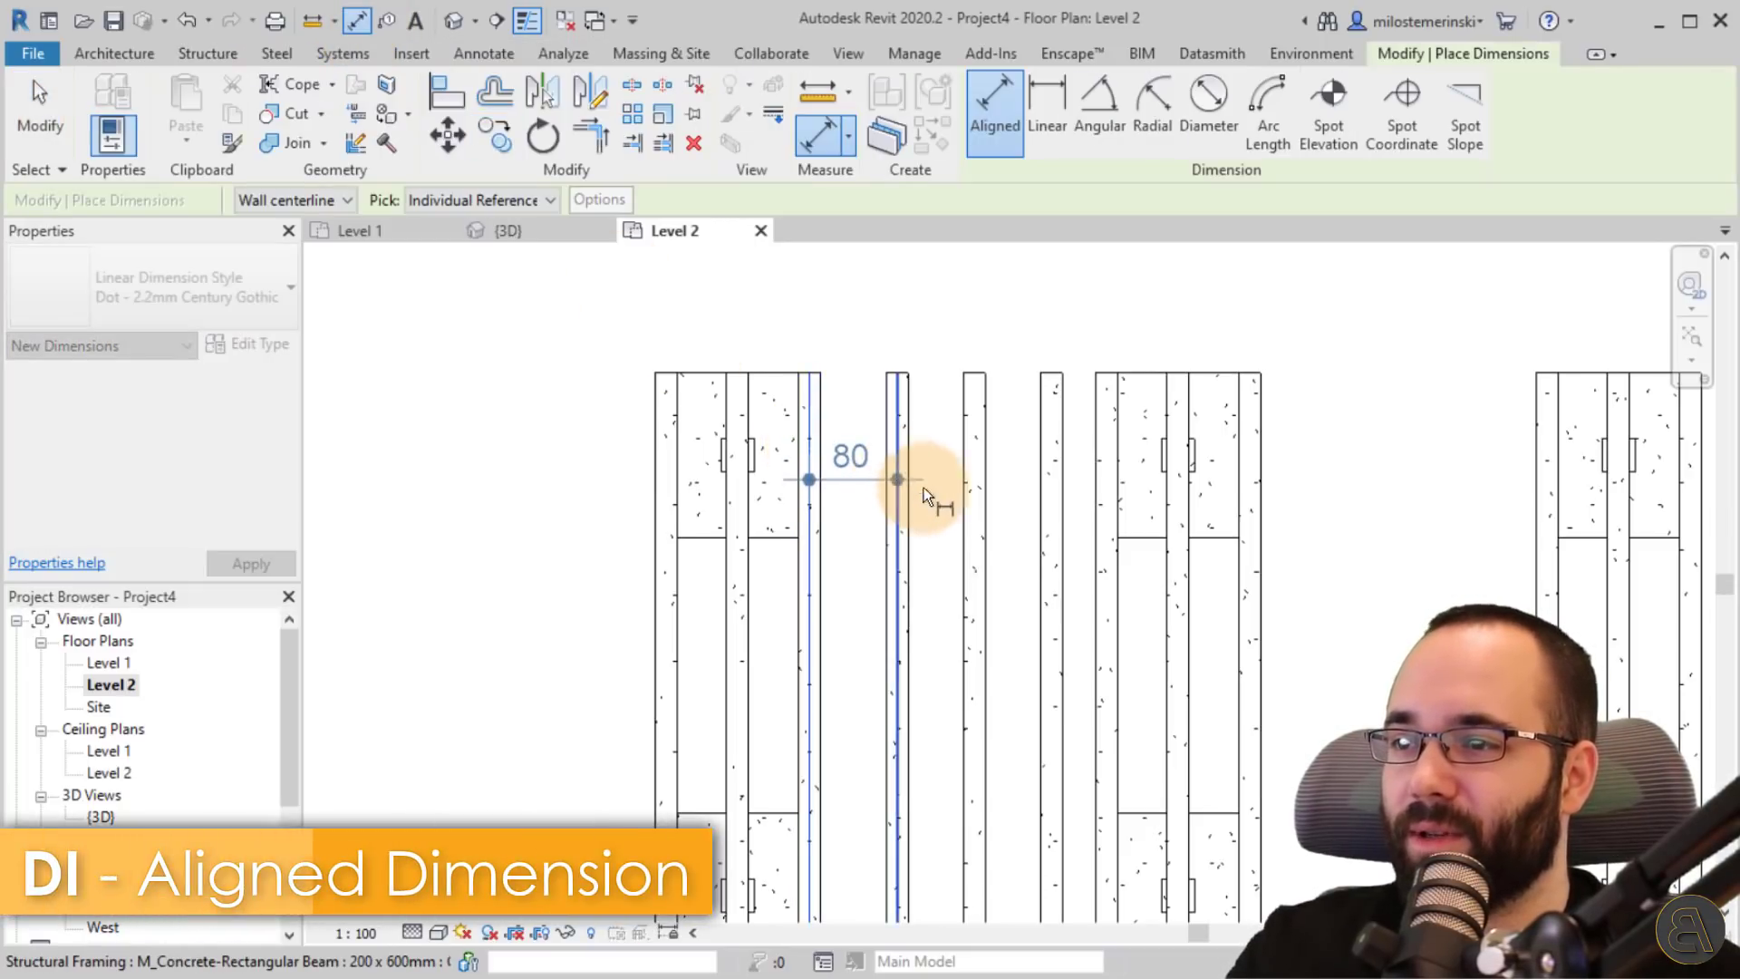
{"action": "left_click", "coordinate": [975, 486]}
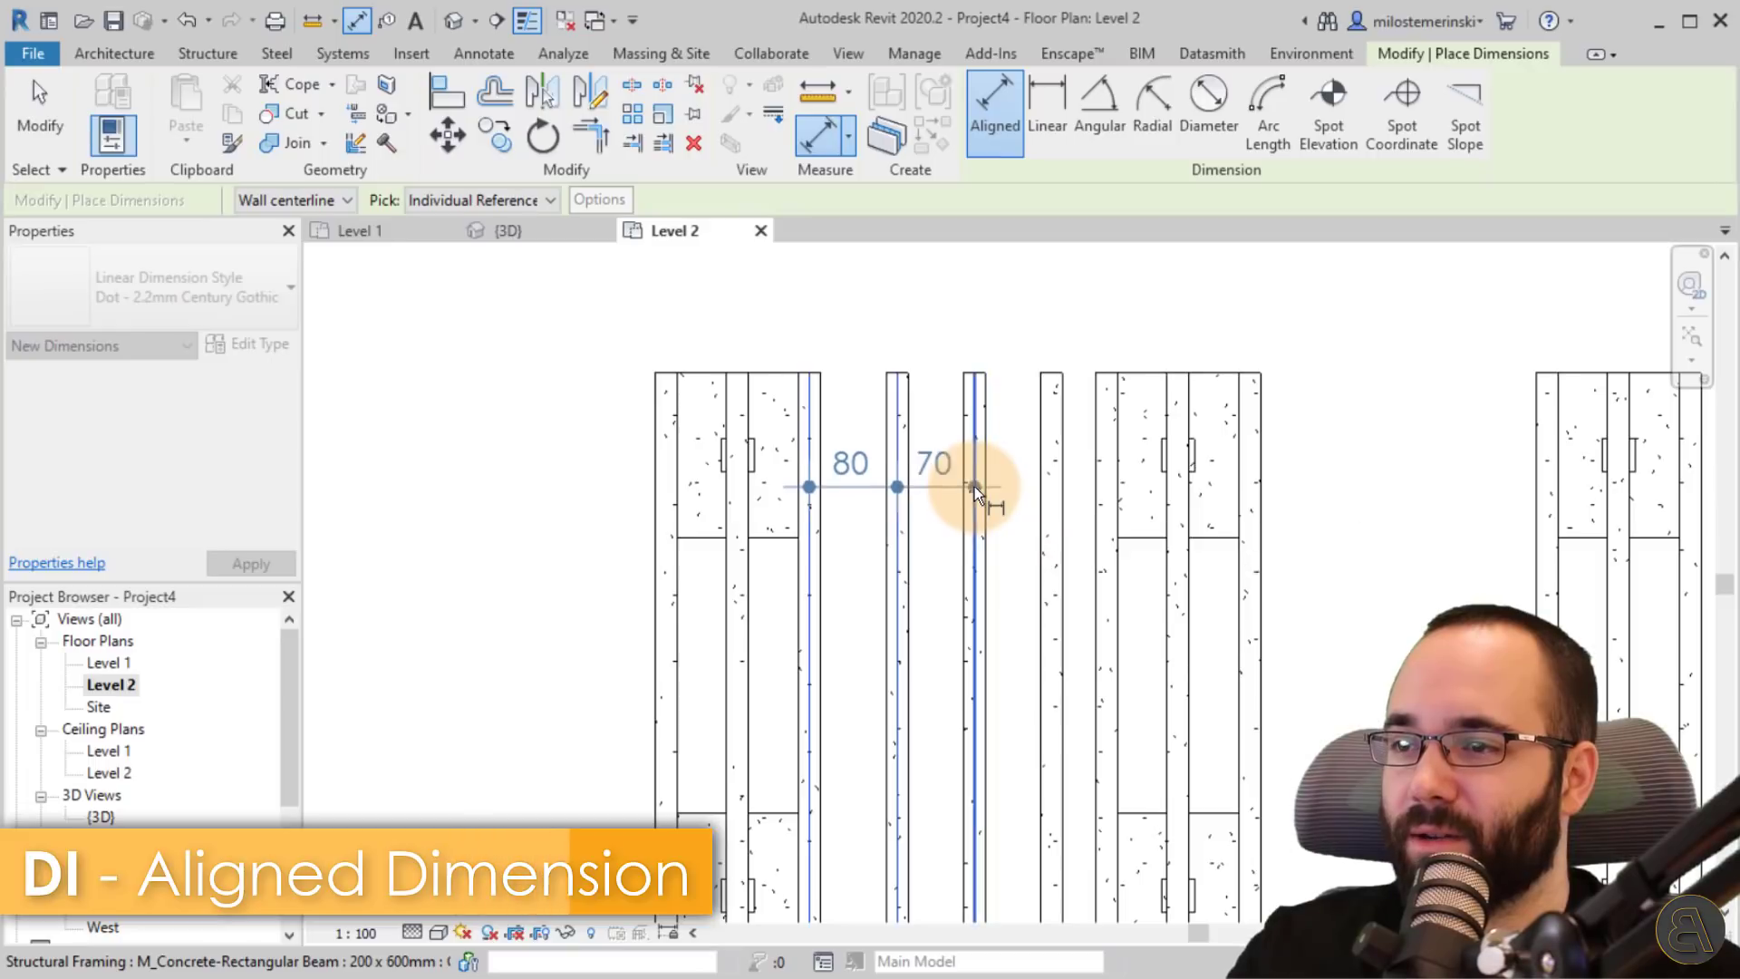
{"action": "left_click", "coordinate": [1051, 514]}
{"action": "left_click", "coordinate": [1106, 526]}
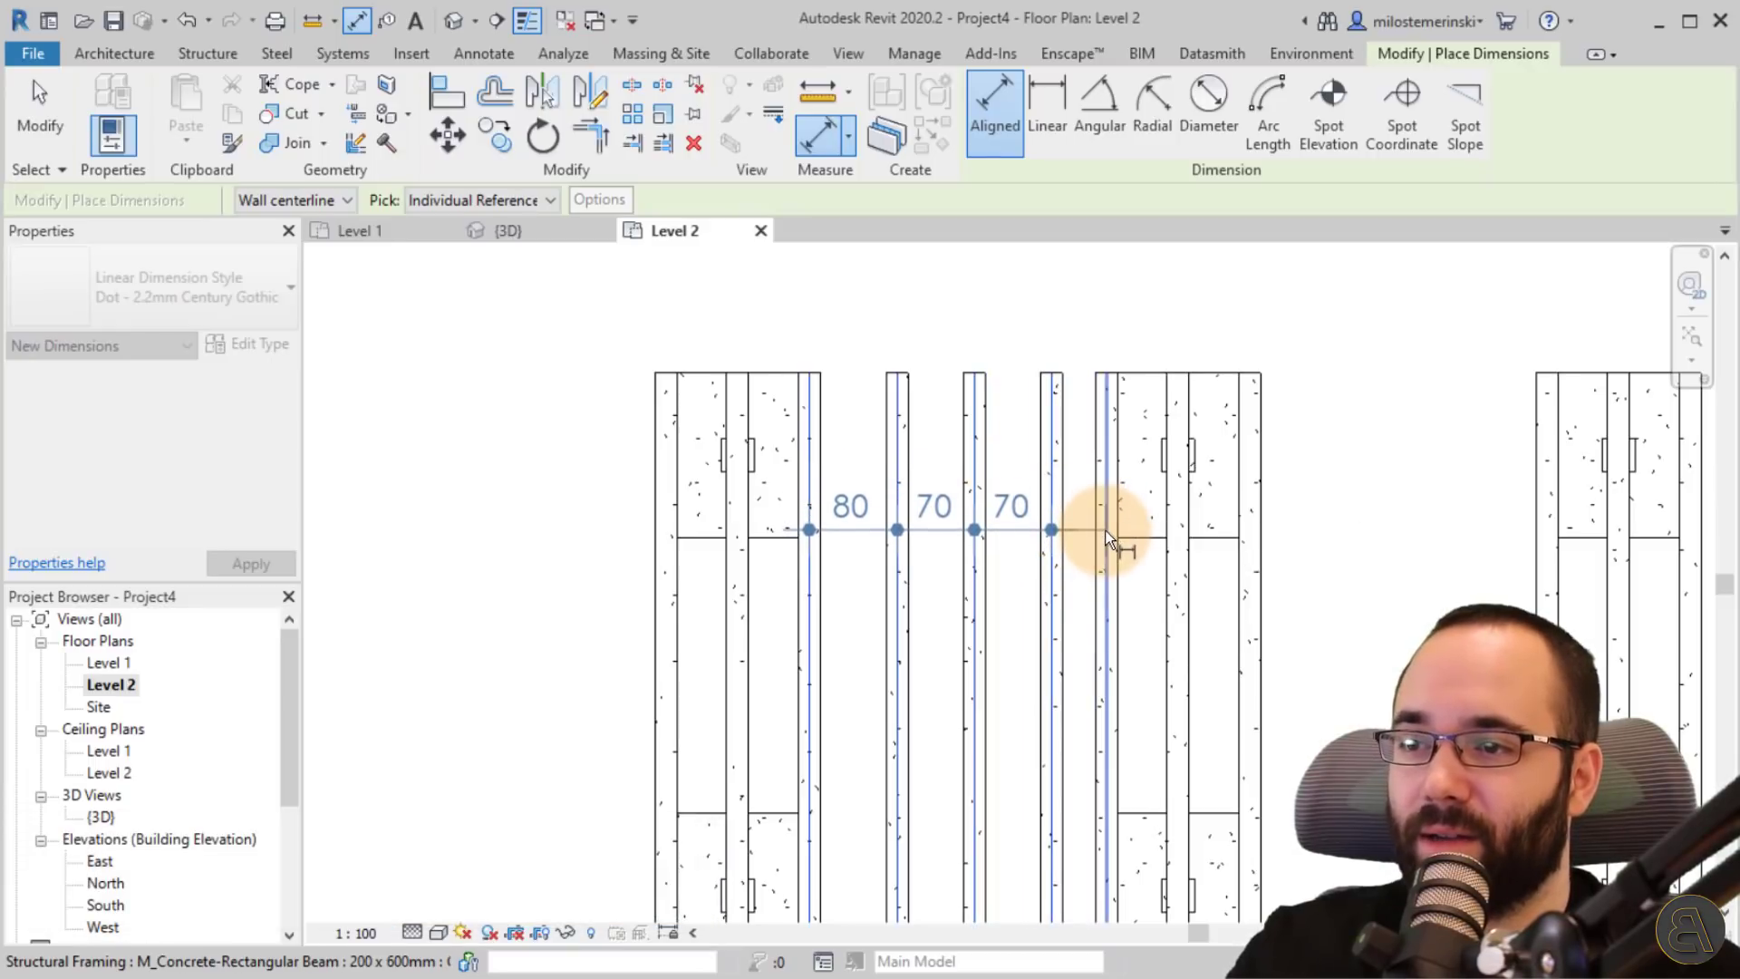
{"action": "left_click", "coordinate": [1133, 331]}
{"action": "middle_click_drag", "start_coordinate": [1011, 314], "coordinate": [1008, 528]}
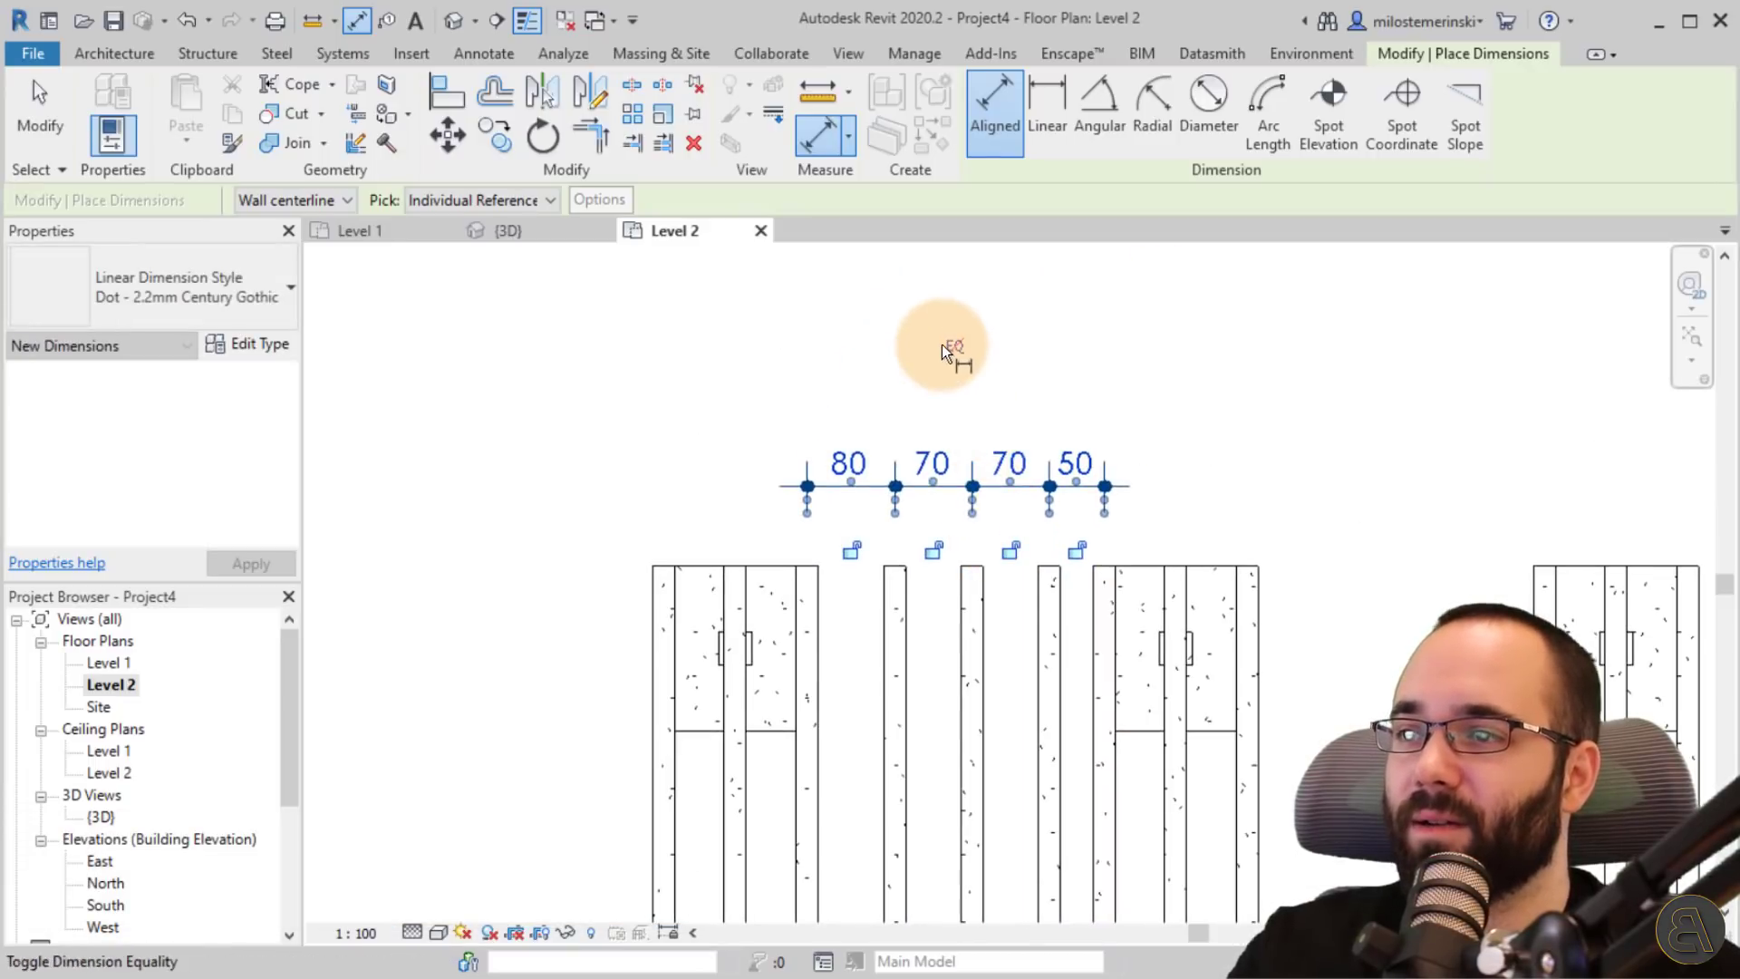
- Space the dimensioned beams evenly by applying the equality constraint to the dimension string, and delete the dimension string
{"action": "left_click", "coordinate": [954, 345]}
{"action": "key", "text": "Escape"}
{"action": "key", "text": "Escape"}
{"action": "scroll", "coordinate": [970, 480], "scroll_direction": "down", "scroll_amount": 3}
{"action": "left_click", "coordinate": [975, 459]}
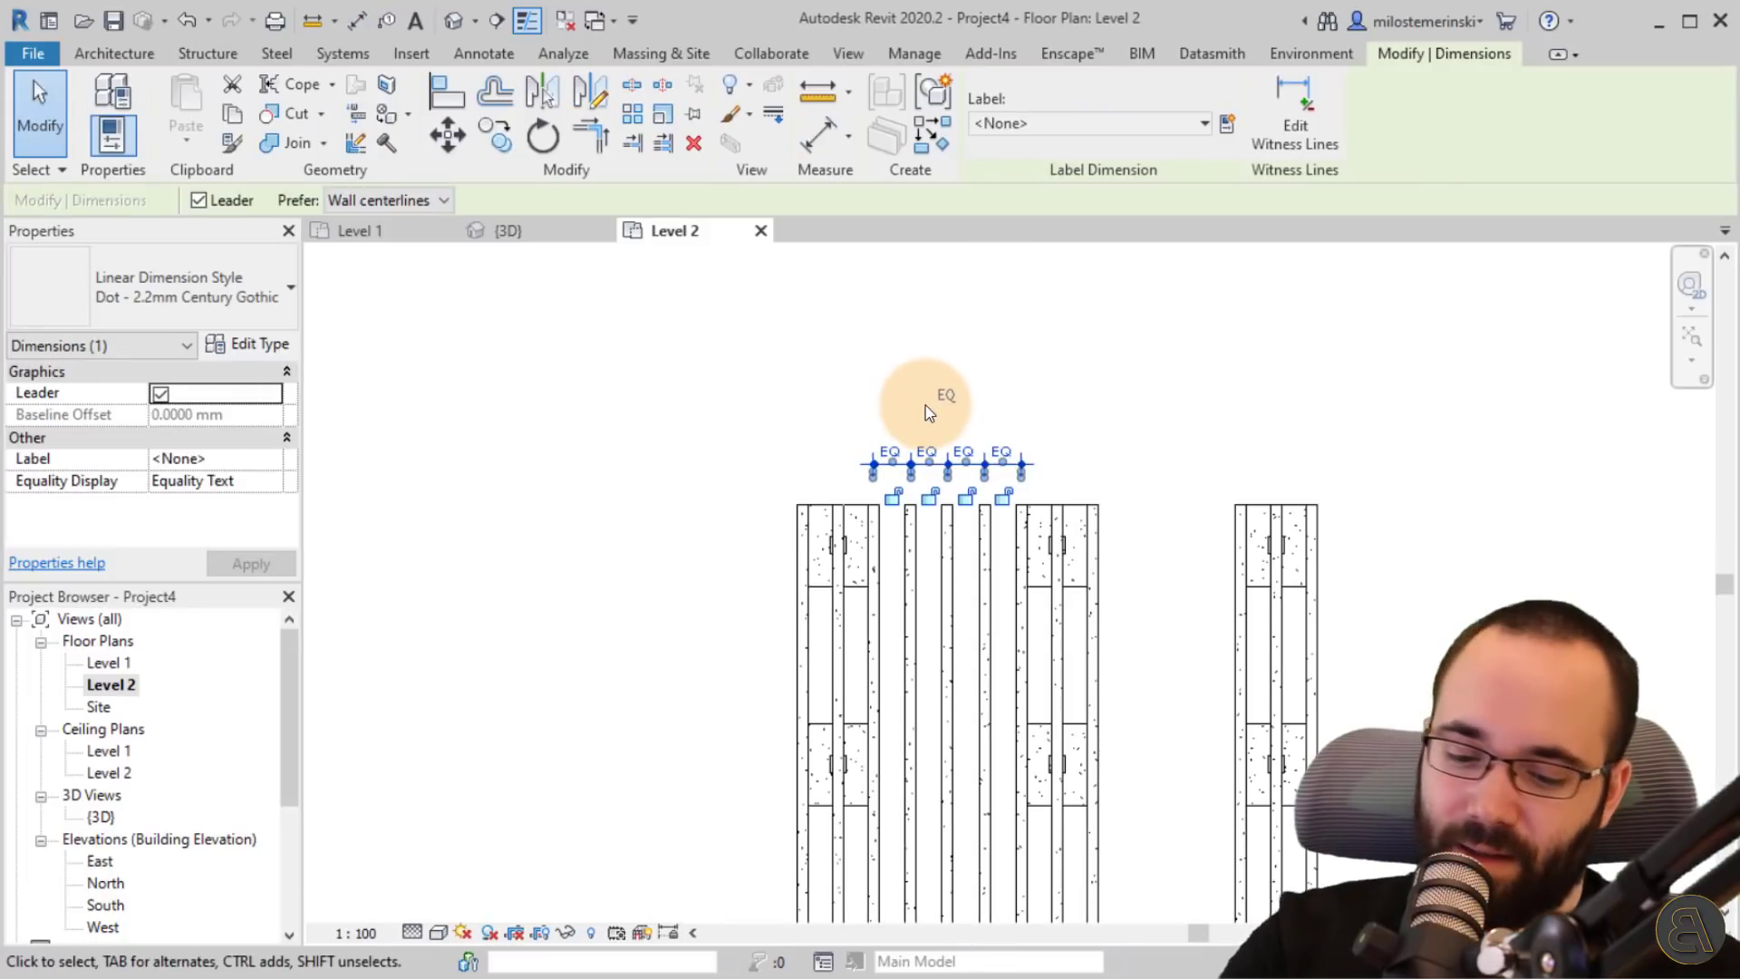
{"action": "key", "text": "Delete"}
{"action": "left_click", "coordinate": [1227, 938]}
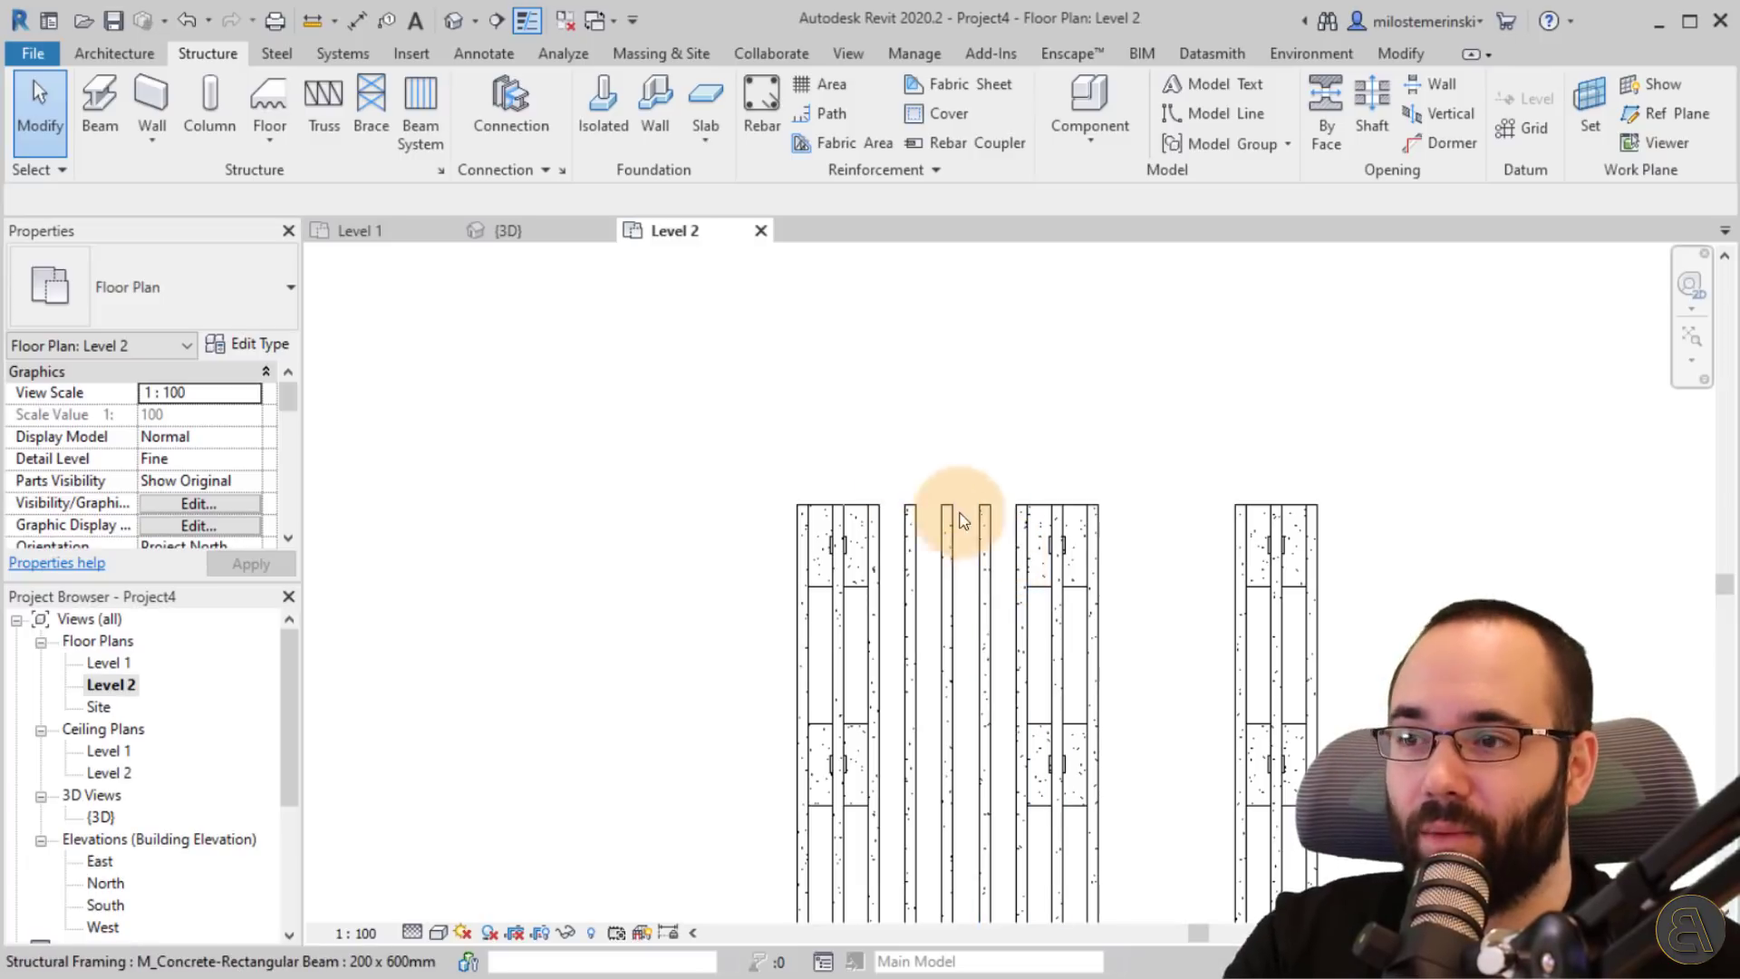
- Copy the three intermediate beams into the gap between the middle and third column lines, using the beam edge corners as reference points
{"action": "scroll", "coordinate": [970, 517], "scroll_direction": "up", "scroll_amount": 2}
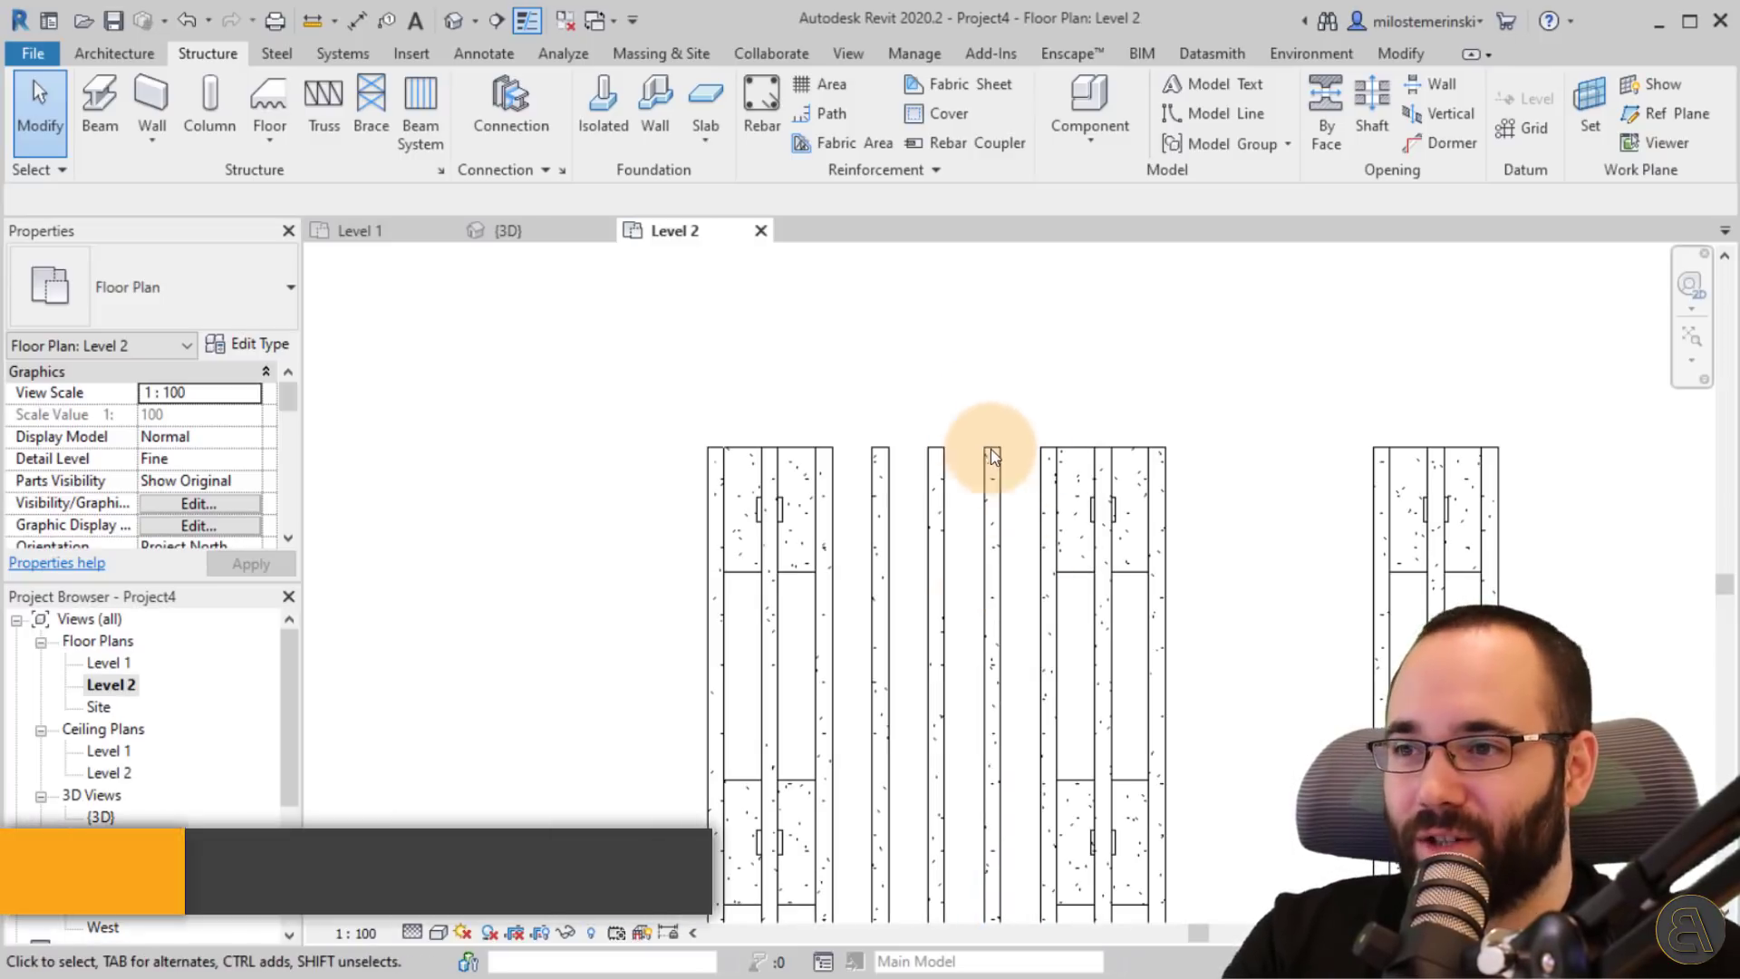
{"action": "left_click_drag", "start_coordinate": [1047, 380], "coordinate": [870, 535]}
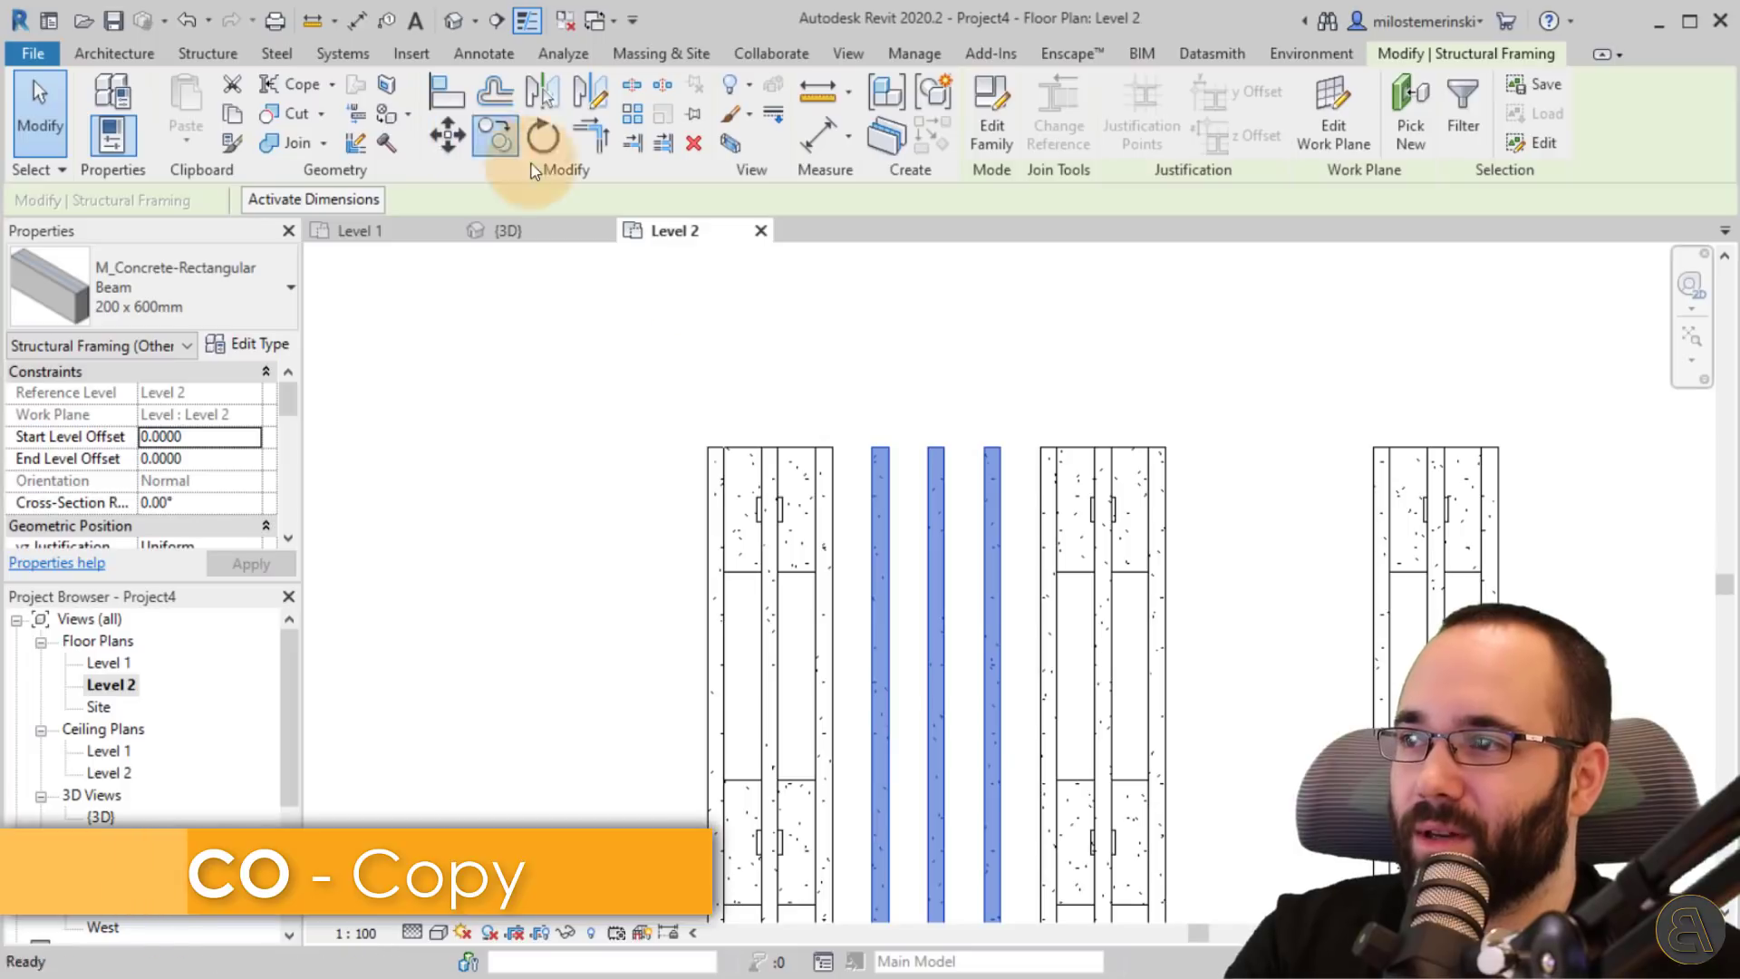
{"action": "left_click", "coordinate": [497, 136]}
{"action": "left_click", "coordinate": [832, 446]}
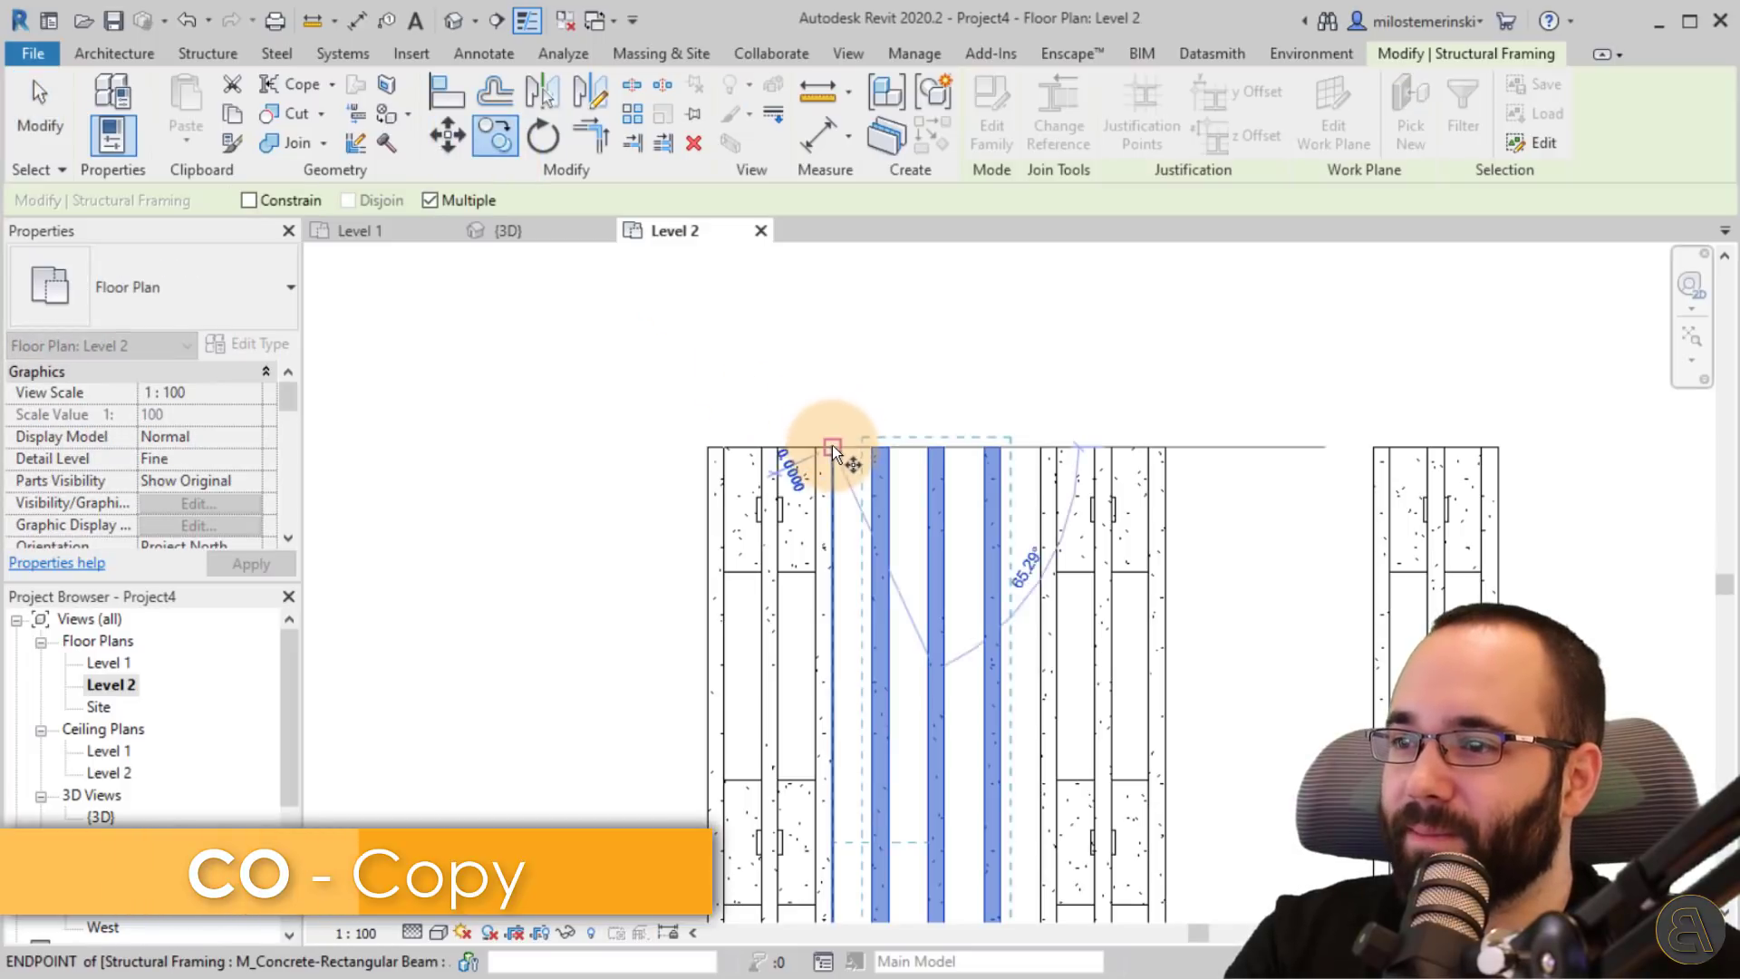
{"action": "left_click", "coordinate": [1170, 453]}
{"action": "scroll", "coordinate": [1178, 435], "scroll_direction": "down", "scroll_amount": 2}
{"action": "key", "text": "Escape"}
{"action": "key", "text": "Escape"}
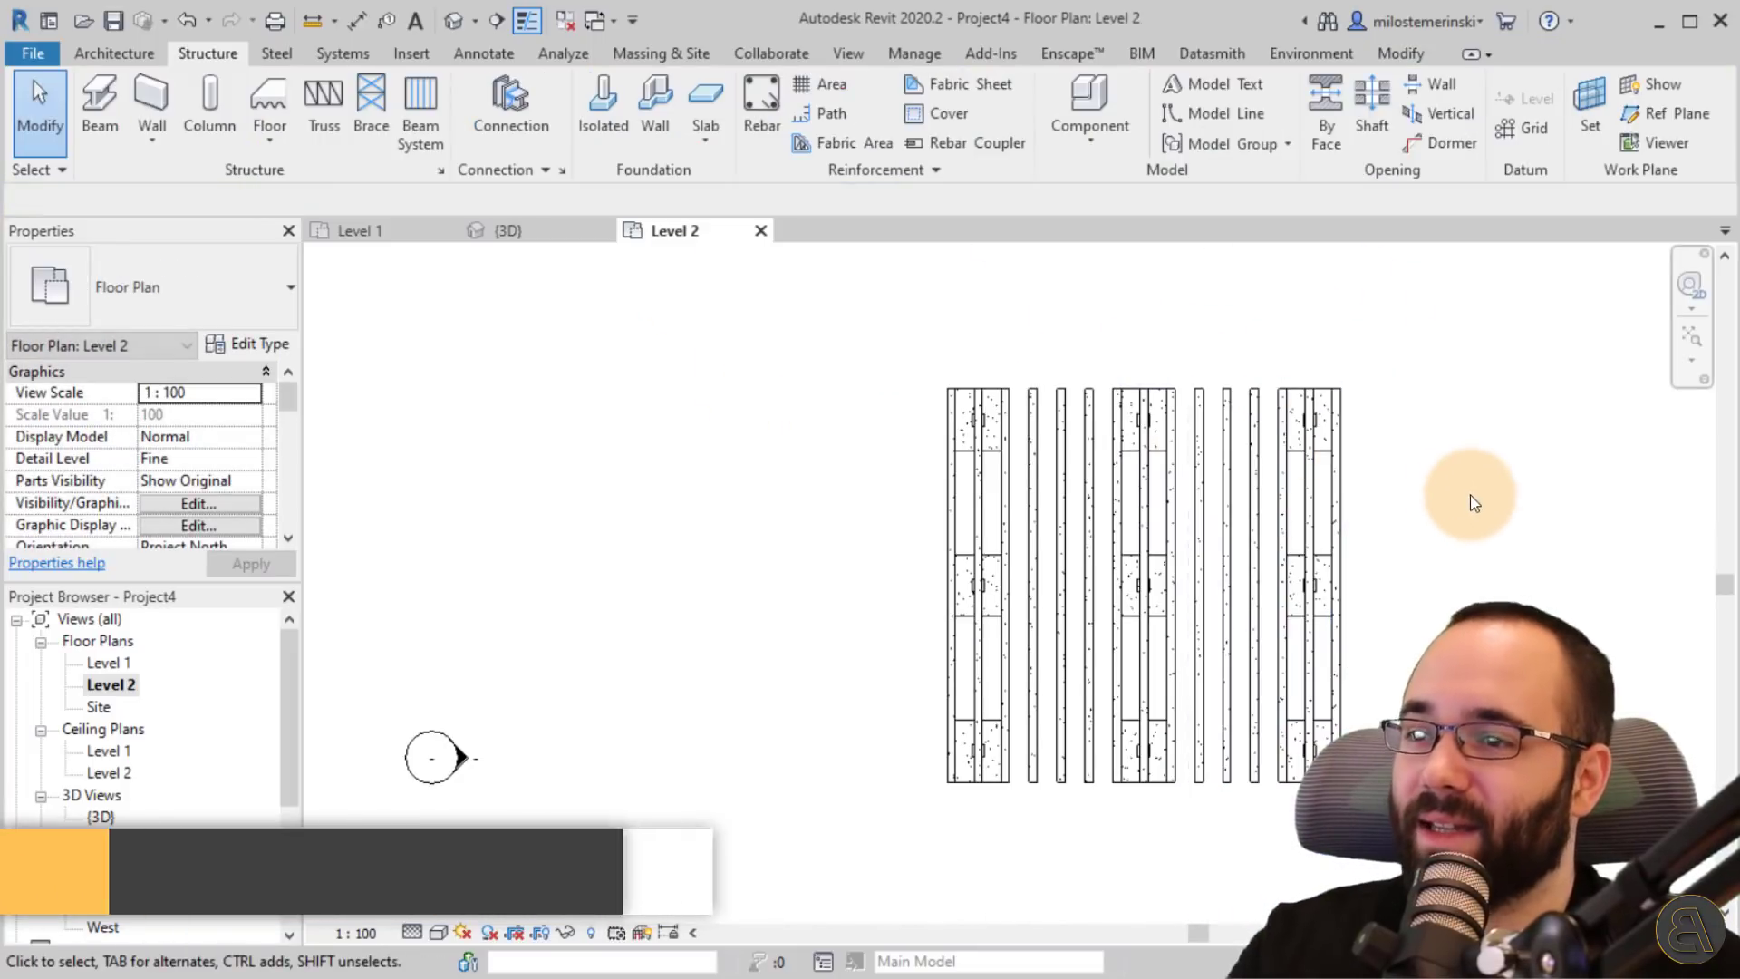
- Create a copy of all the beams rotated 90 degrees about the central column to form a two-way grid
{"action": "left_click_drag", "start_coordinate": [1493, 502], "coordinate": [818, 498]}
{"action": "scroll", "coordinate": [1126, 458], "scroll_direction": "up", "scroll_amount": 2}
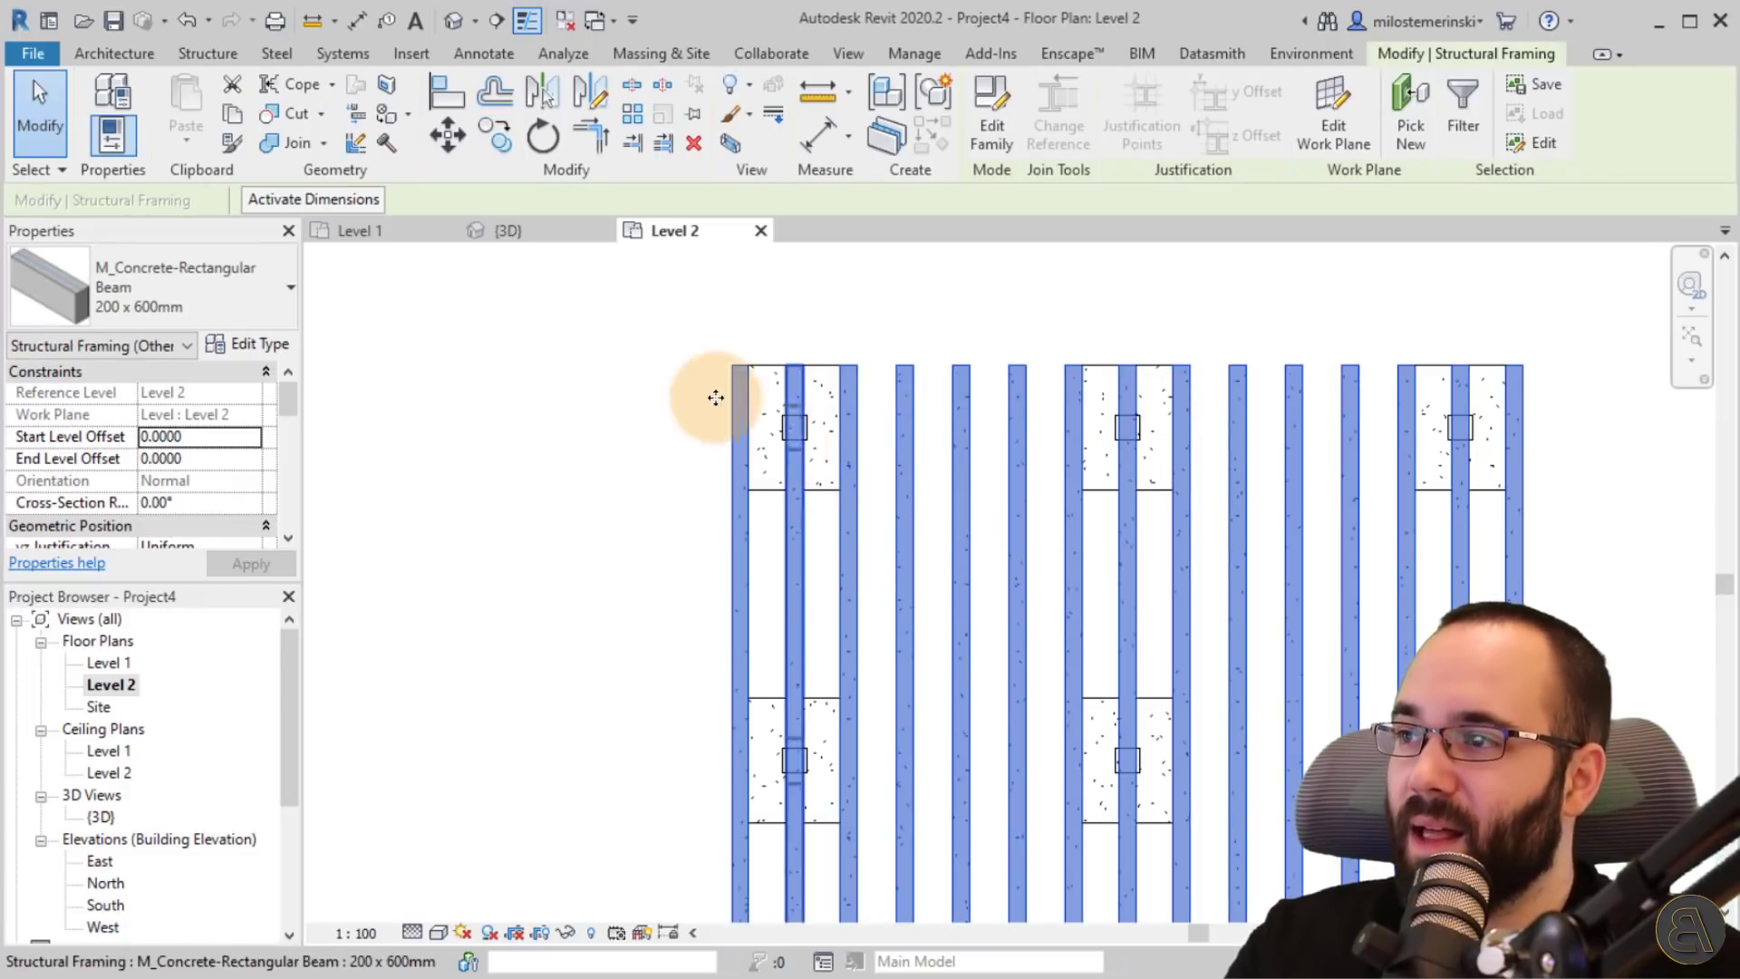
{"action": "left_click", "coordinate": [541, 136]}
{"action": "left_click", "coordinate": [331, 201]}
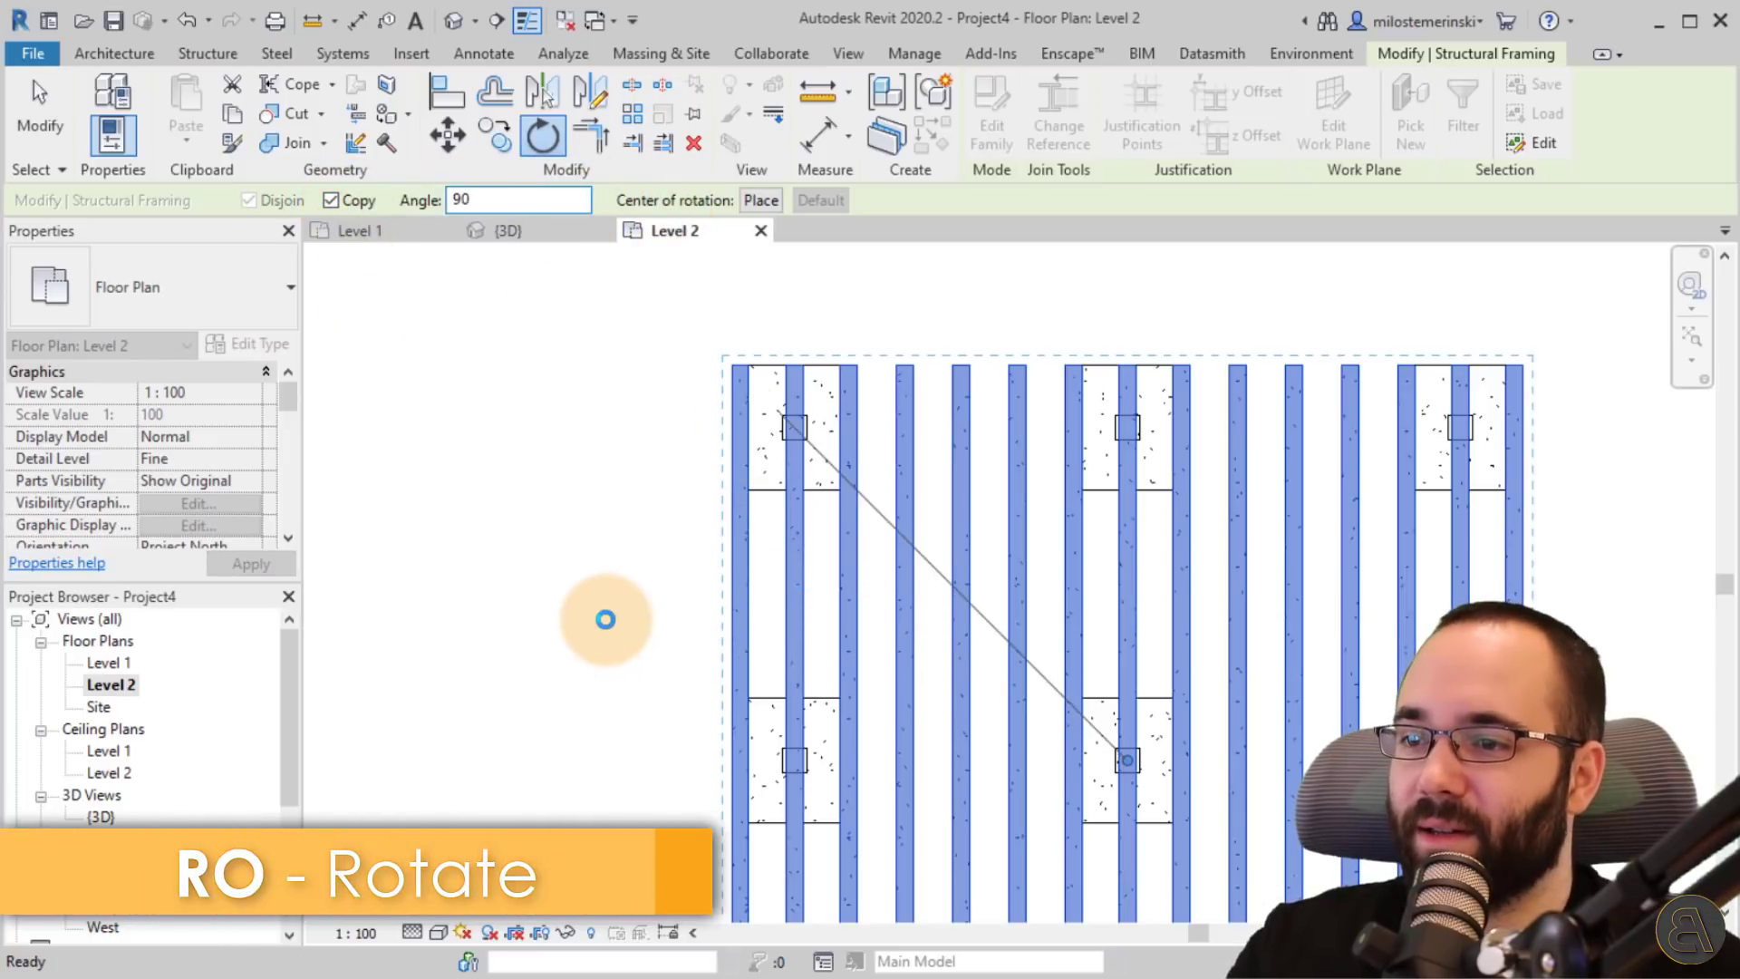
{"action": "key", "text": "Return"}
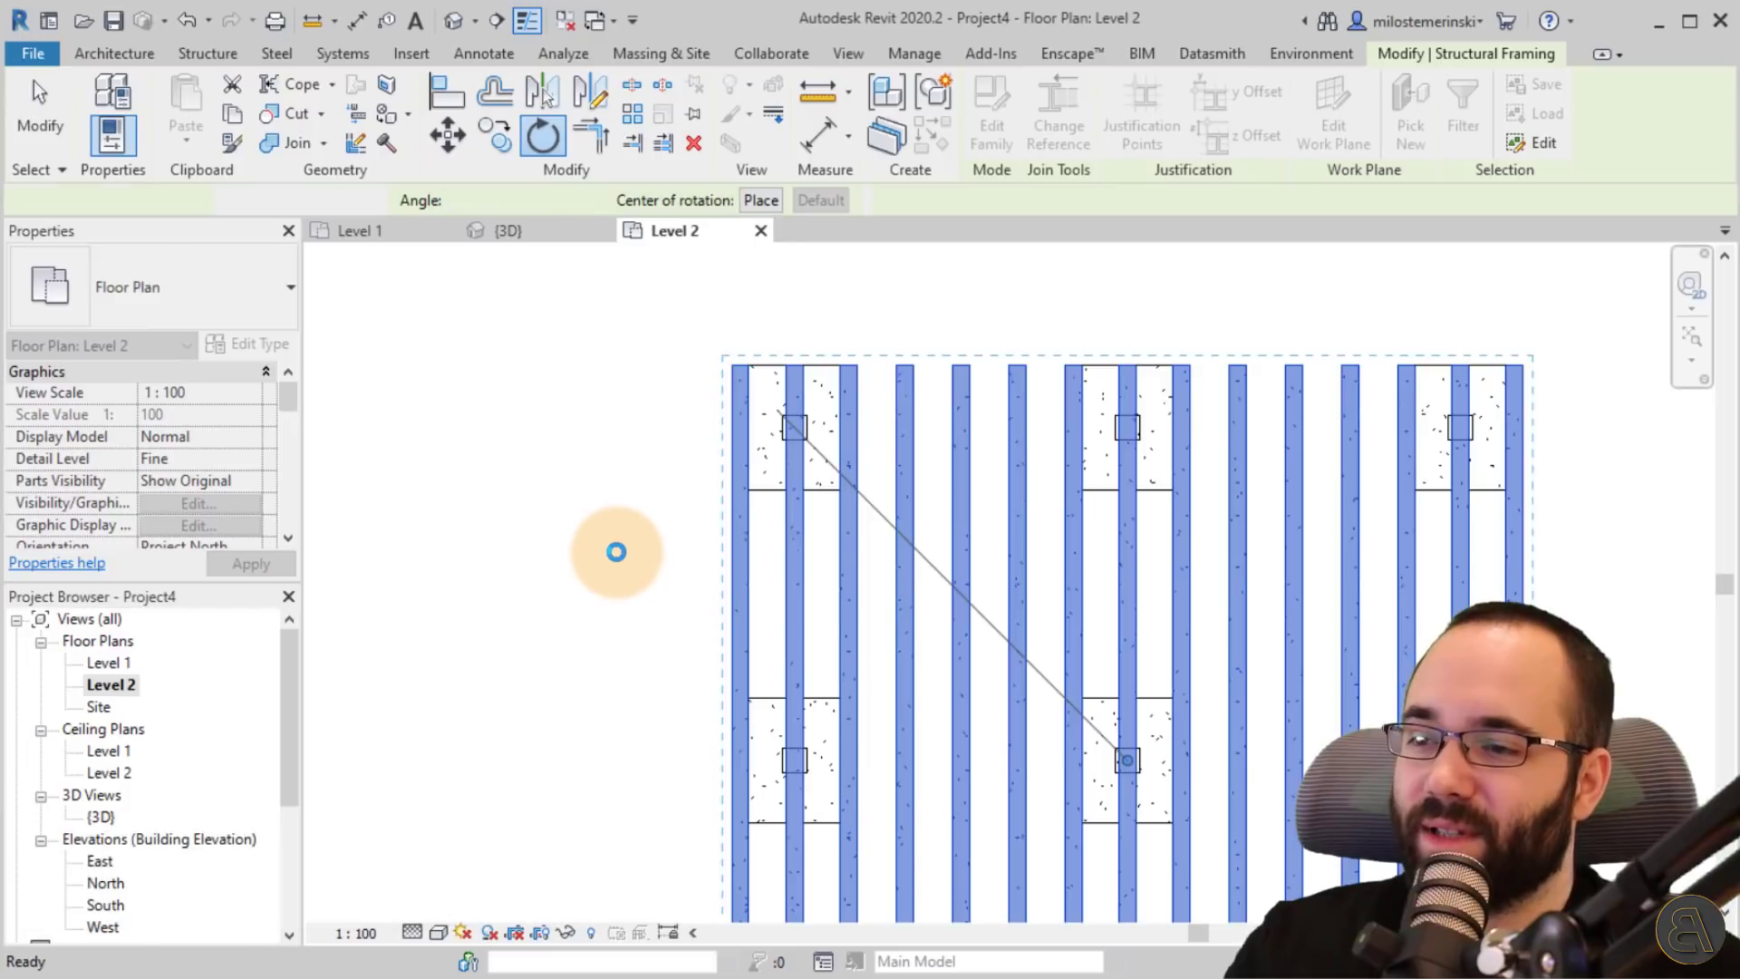
{"action": "scroll", "coordinate": [614, 553], "scroll_direction": "down", "scroll_amount": 3}
{"action": "left_click", "coordinate": [605, 453]}
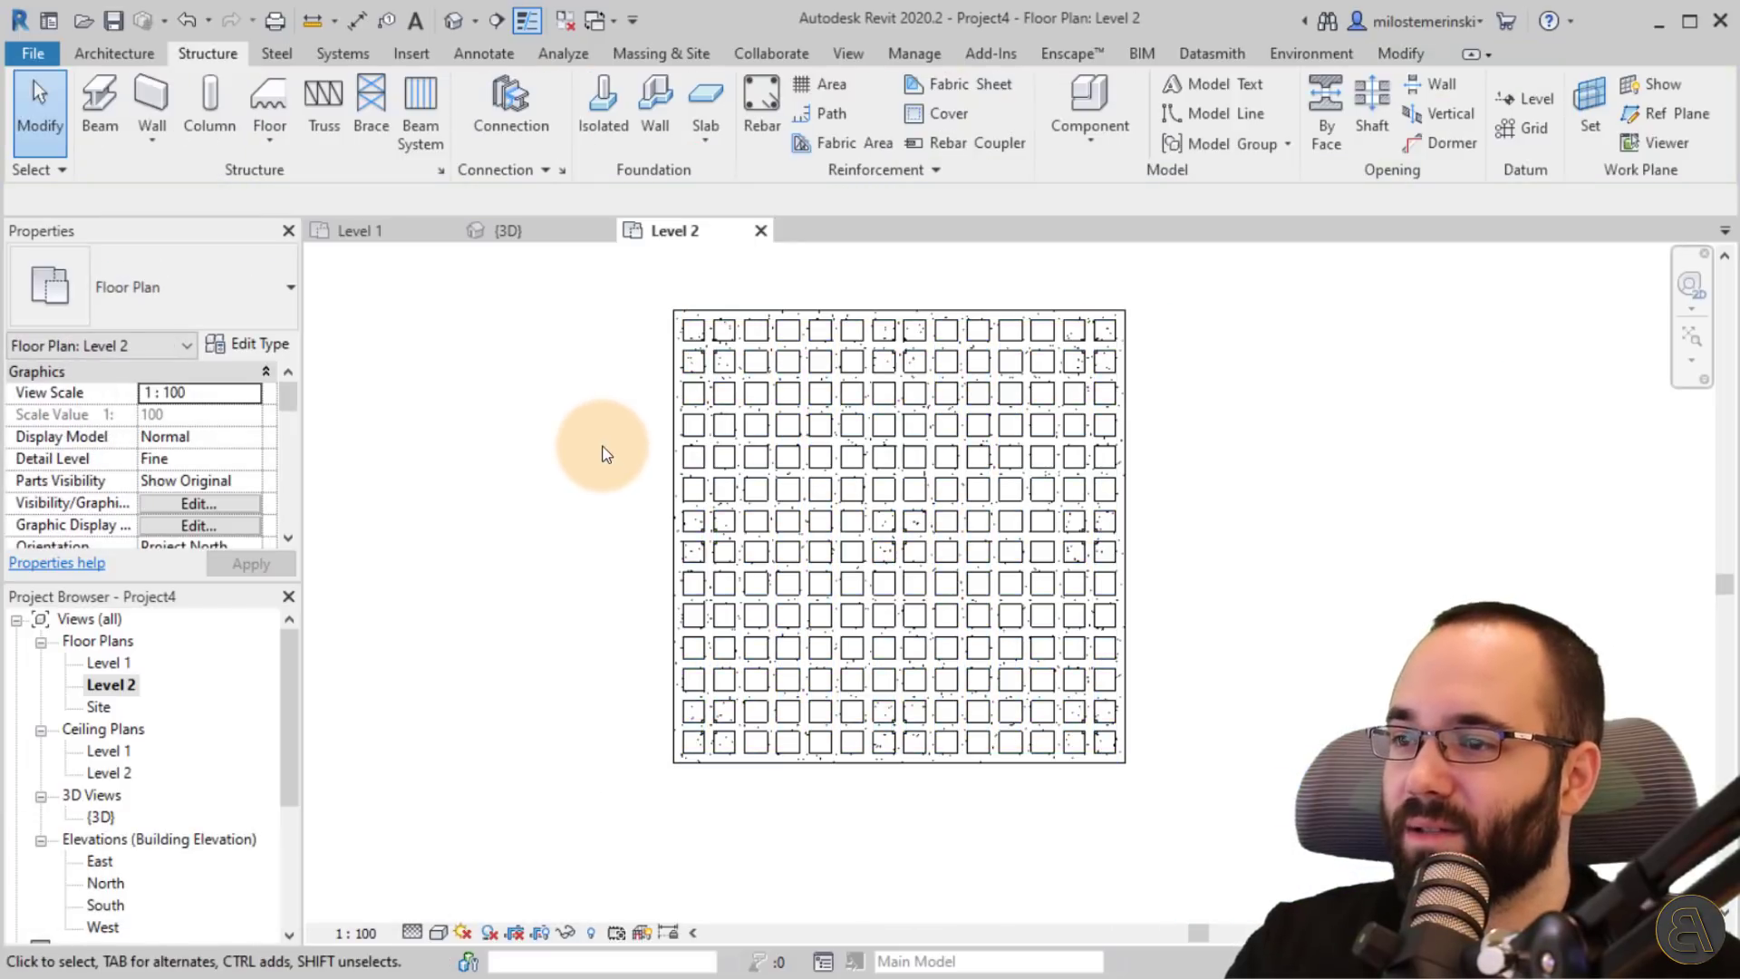
- Examine the beam grid in the 3D view from above and below, including where the beams meet a column's drop cap
{"action": "left_click", "coordinate": [525, 232]}
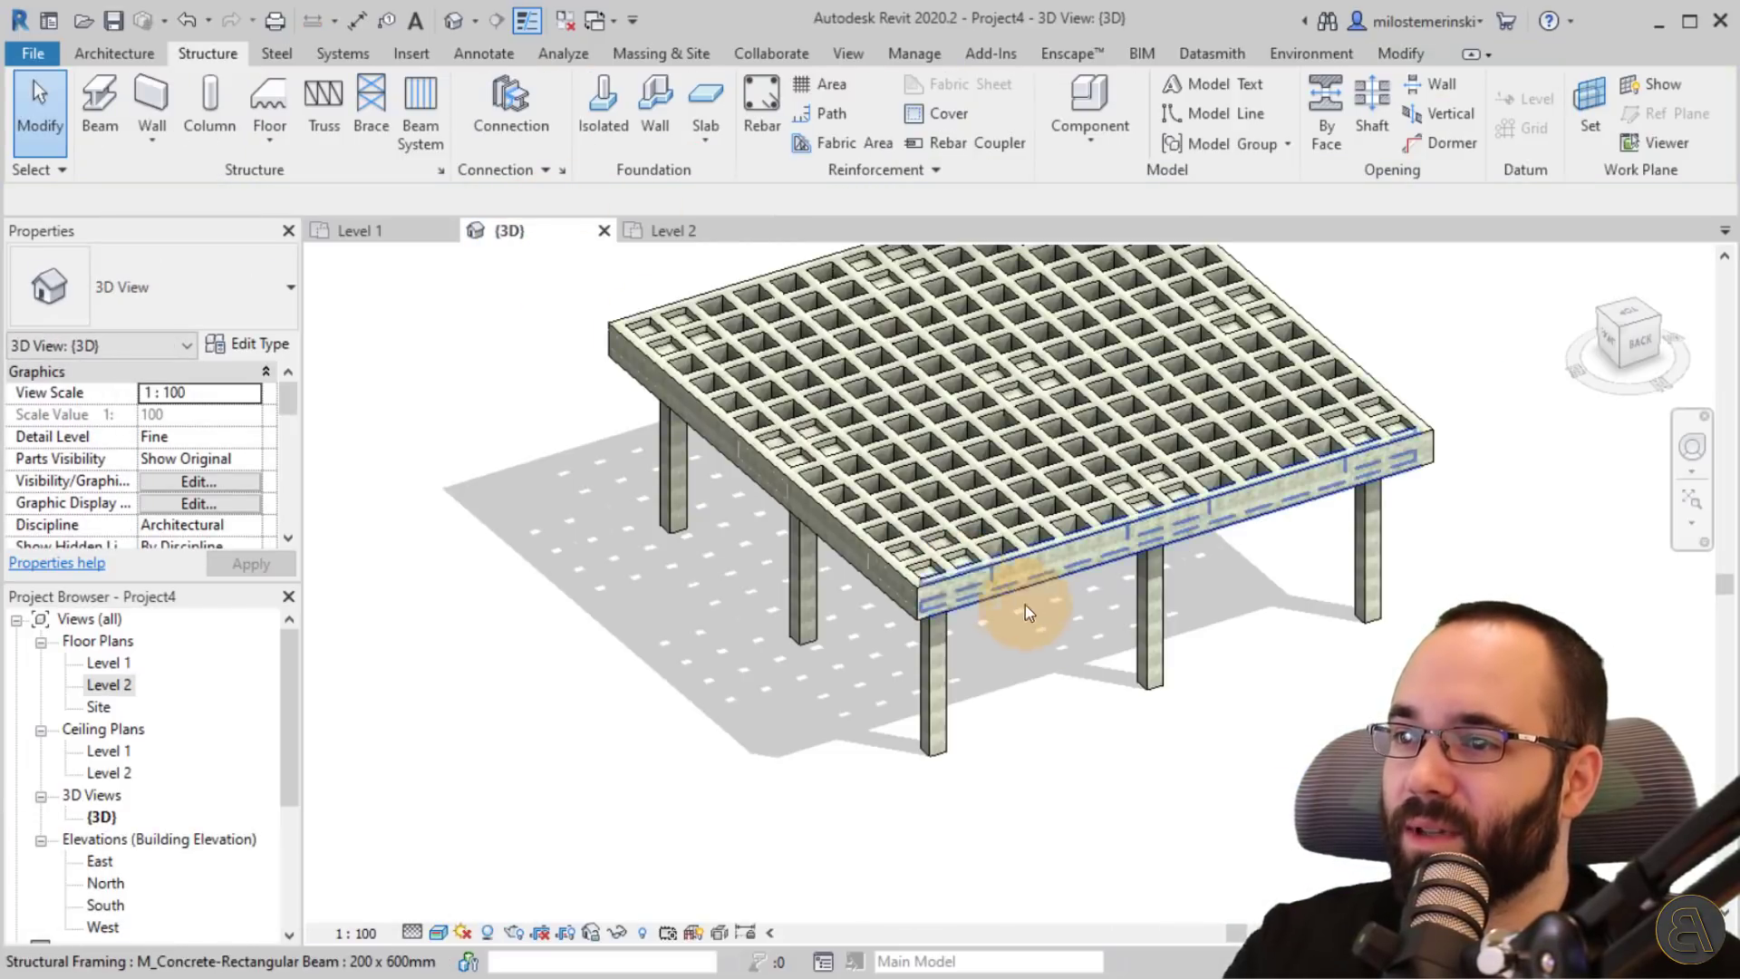
{"action": "middle_click_drag", "start_coordinate": [1022, 603], "coordinate": [932, 601], "text": "shift"}
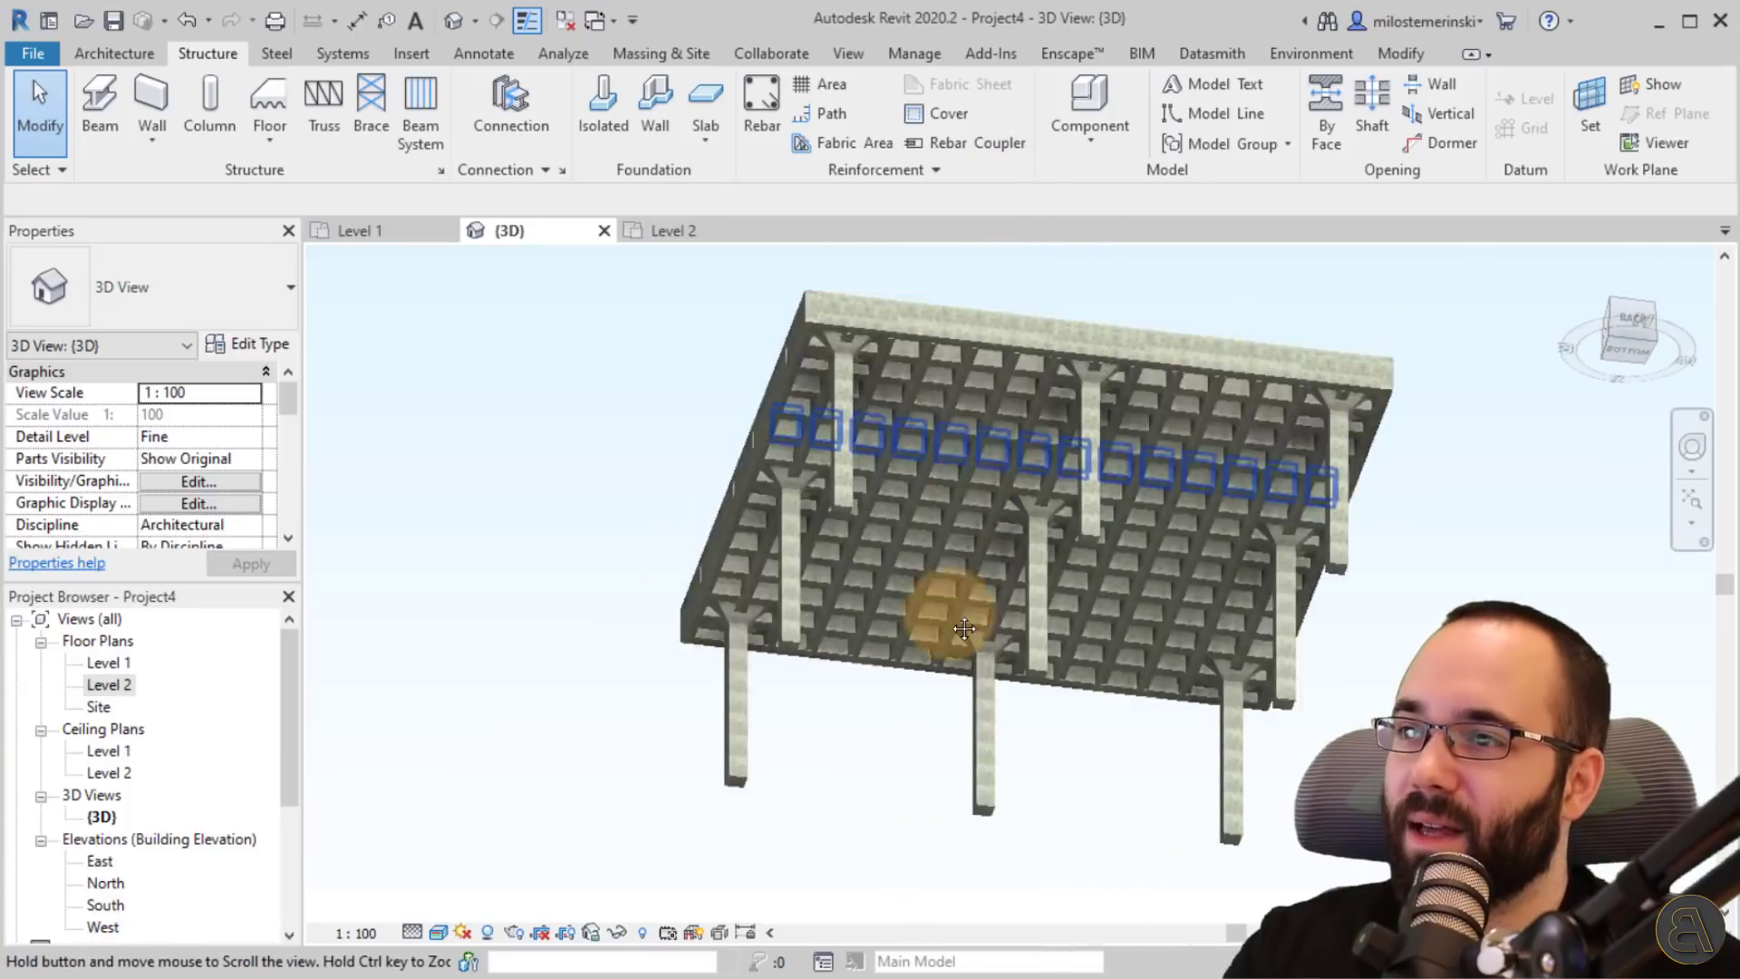
{"action": "scroll", "coordinate": [937, 598], "scroll_direction": "up", "scroll_amount": 5}
{"action": "scroll", "coordinate": [818, 584], "scroll_direction": "up", "scroll_amount": 5}
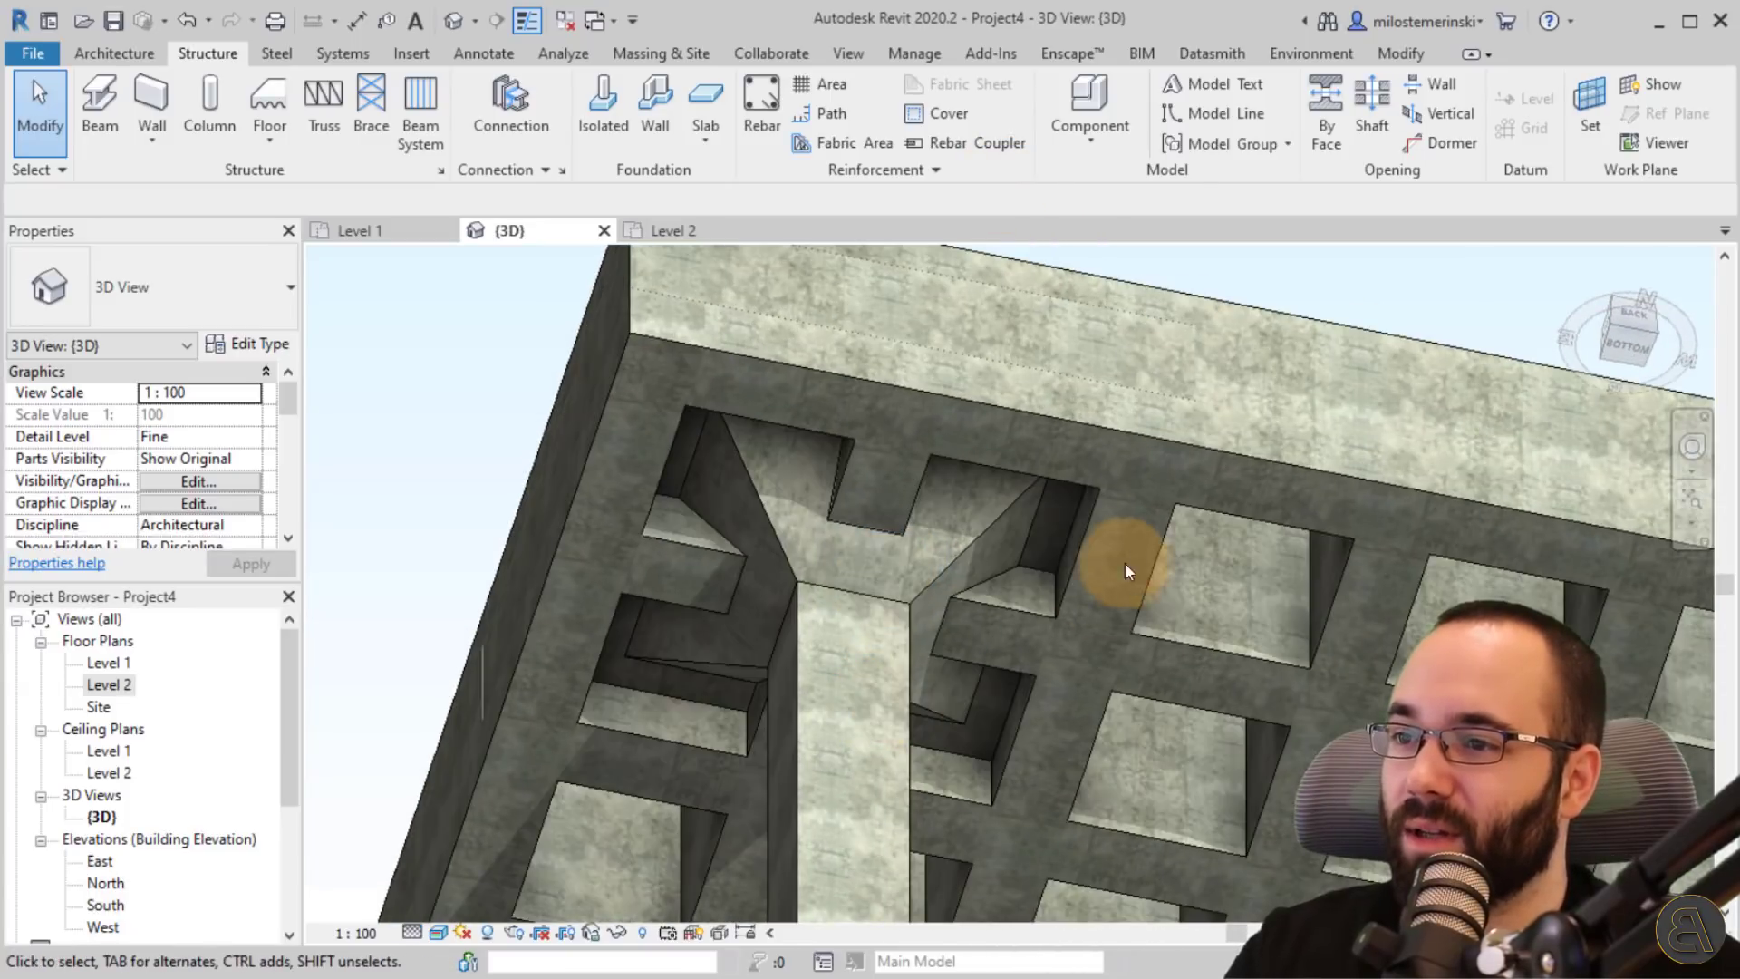
{"action": "scroll", "coordinate": [1055, 591], "scroll_direction": "up", "scroll_amount": 3}
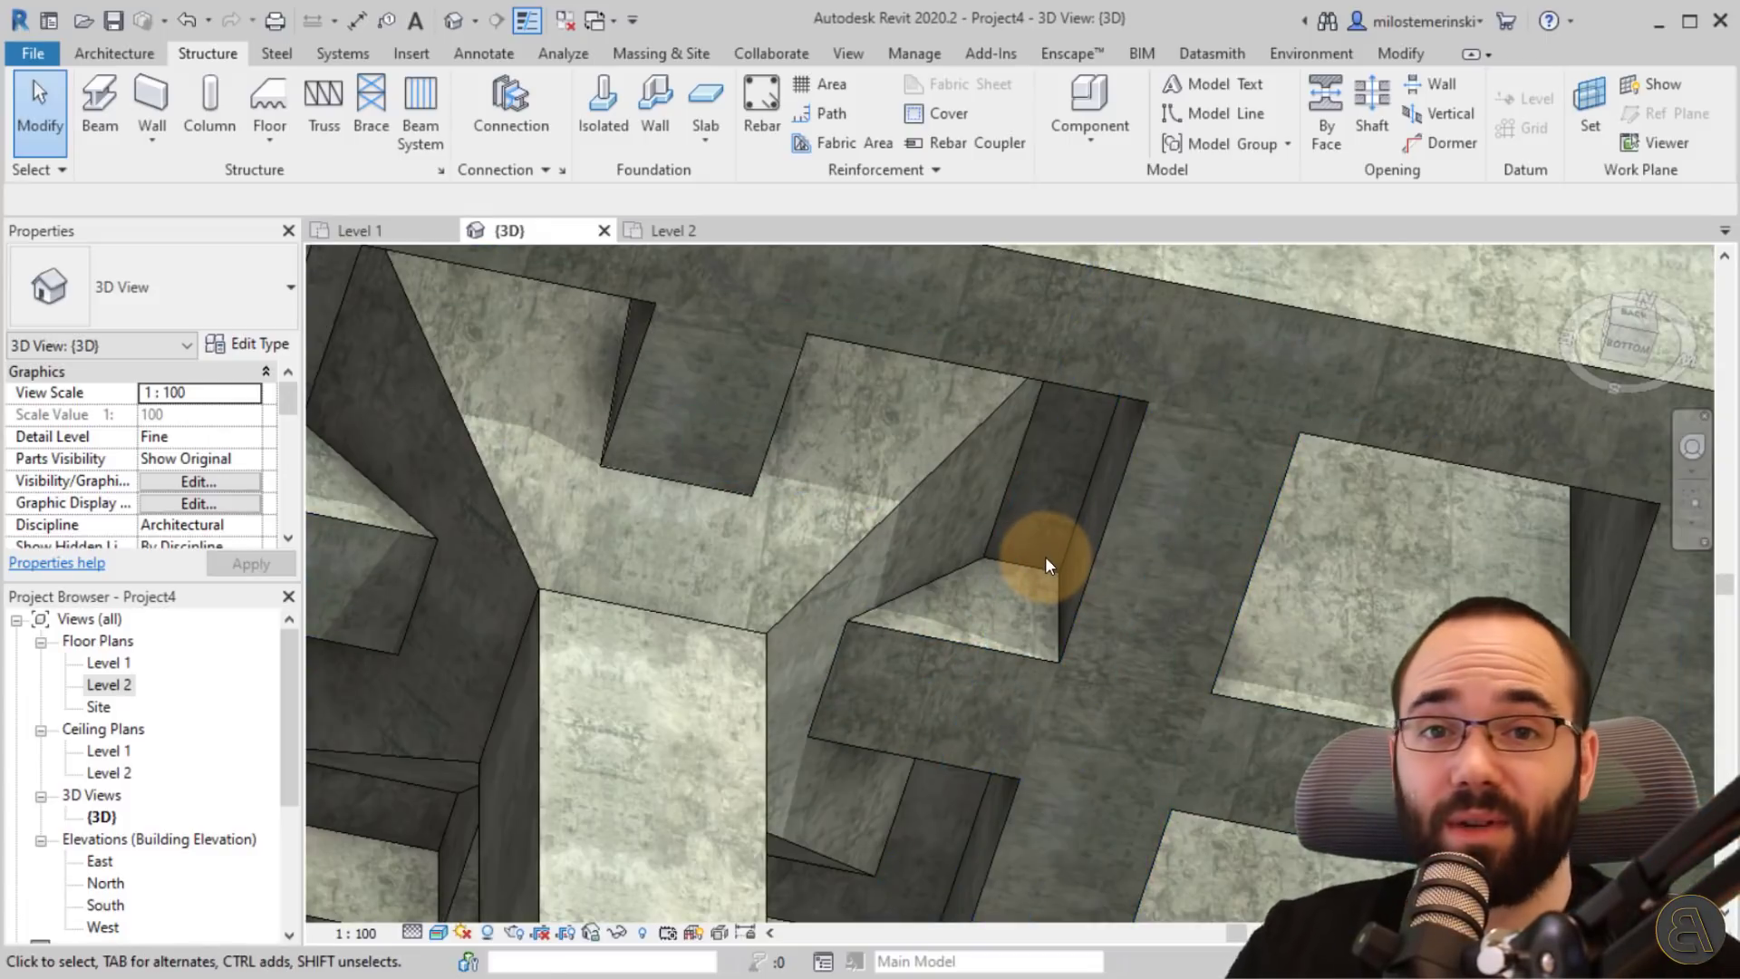
{"action": "scroll", "coordinate": [1046, 556], "scroll_direction": "down", "scroll_amount": 4}
{"action": "middle_click_drag", "start_coordinate": [1053, 524], "coordinate": [1084, 602], "text": "shift"}
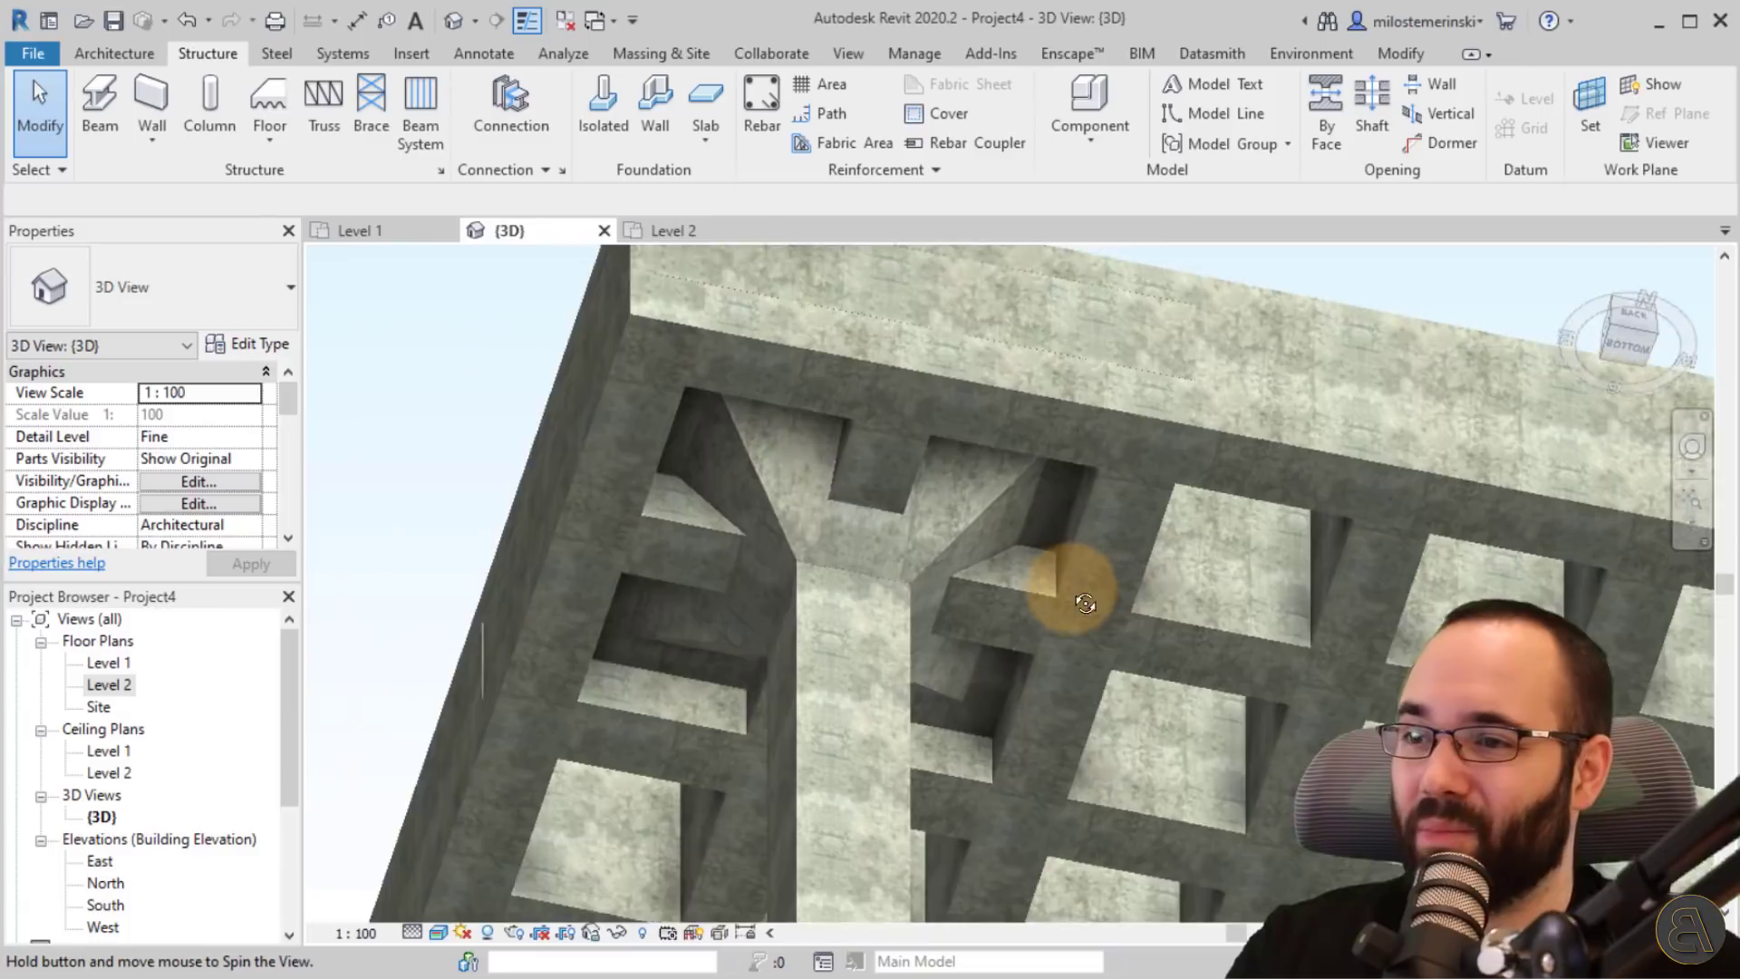
{"action": "scroll", "coordinate": [991, 486], "scroll_direction": "down", "scroll_amount": 6}
{"action": "middle_click_drag", "start_coordinate": [991, 486], "coordinate": [1114, 894], "text": "shift"}
{"action": "scroll", "coordinate": [683, 448], "scroll_direction": "up", "scroll_amount": 3}
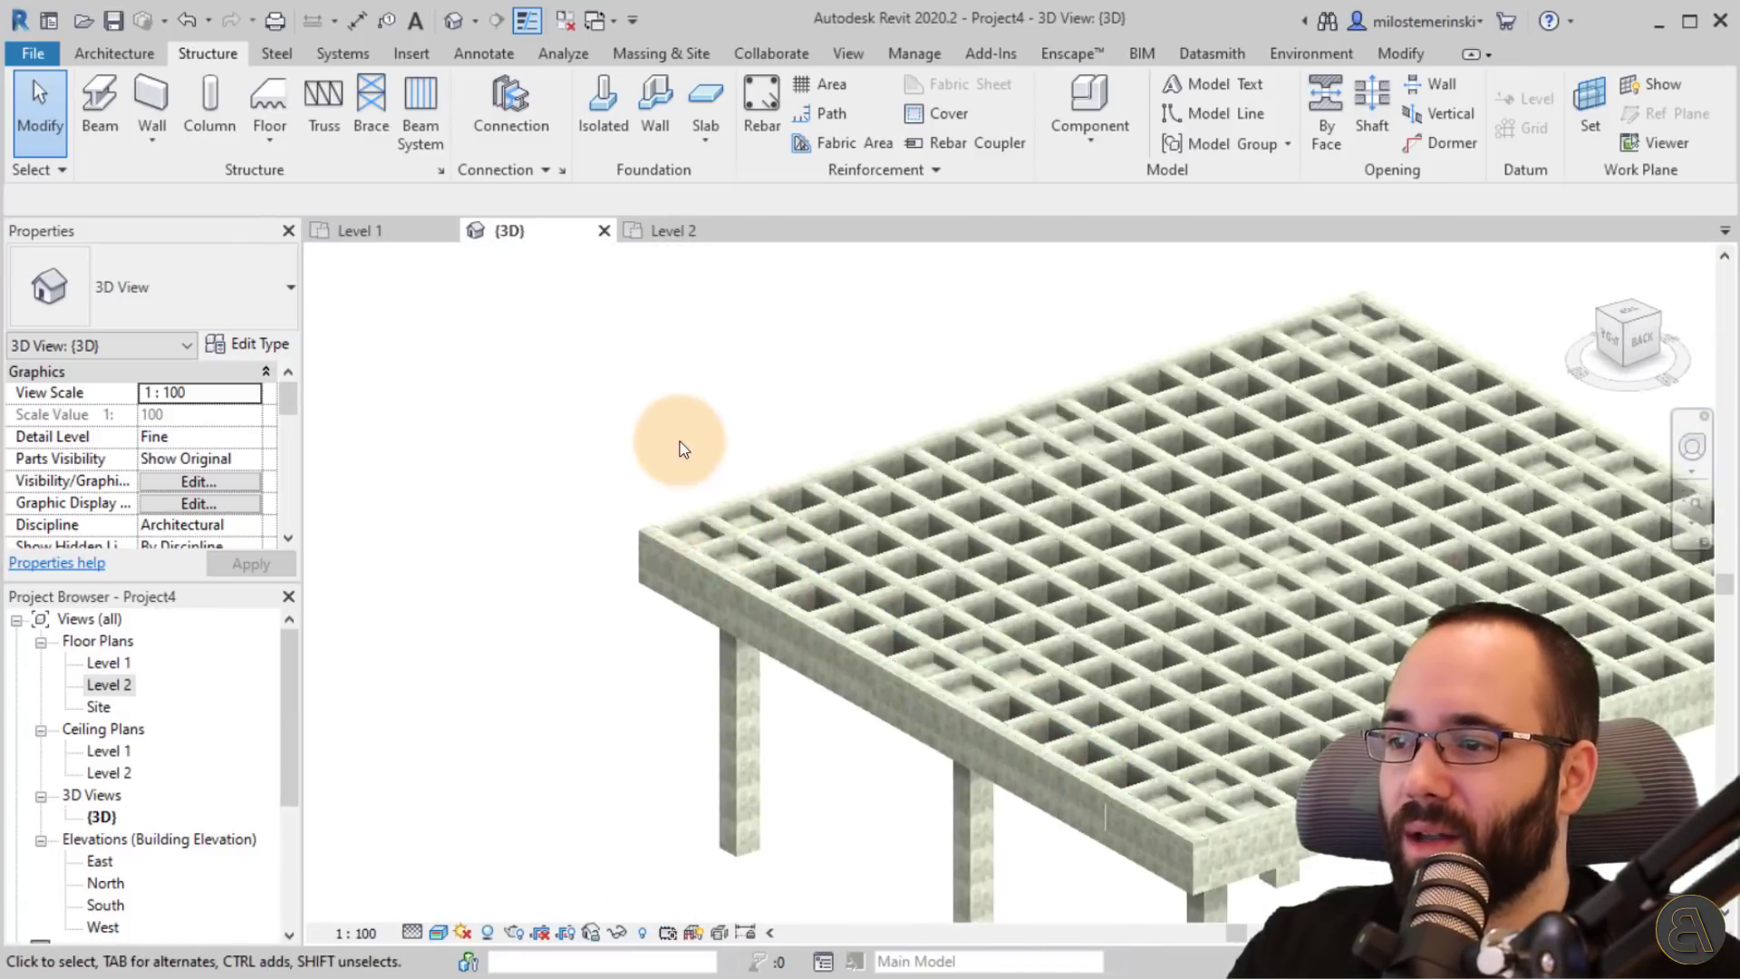
- Start a structural floor in the Level 2 plan using the Generic 150mm floor type
{"action": "left_click", "coordinate": [670, 238]}
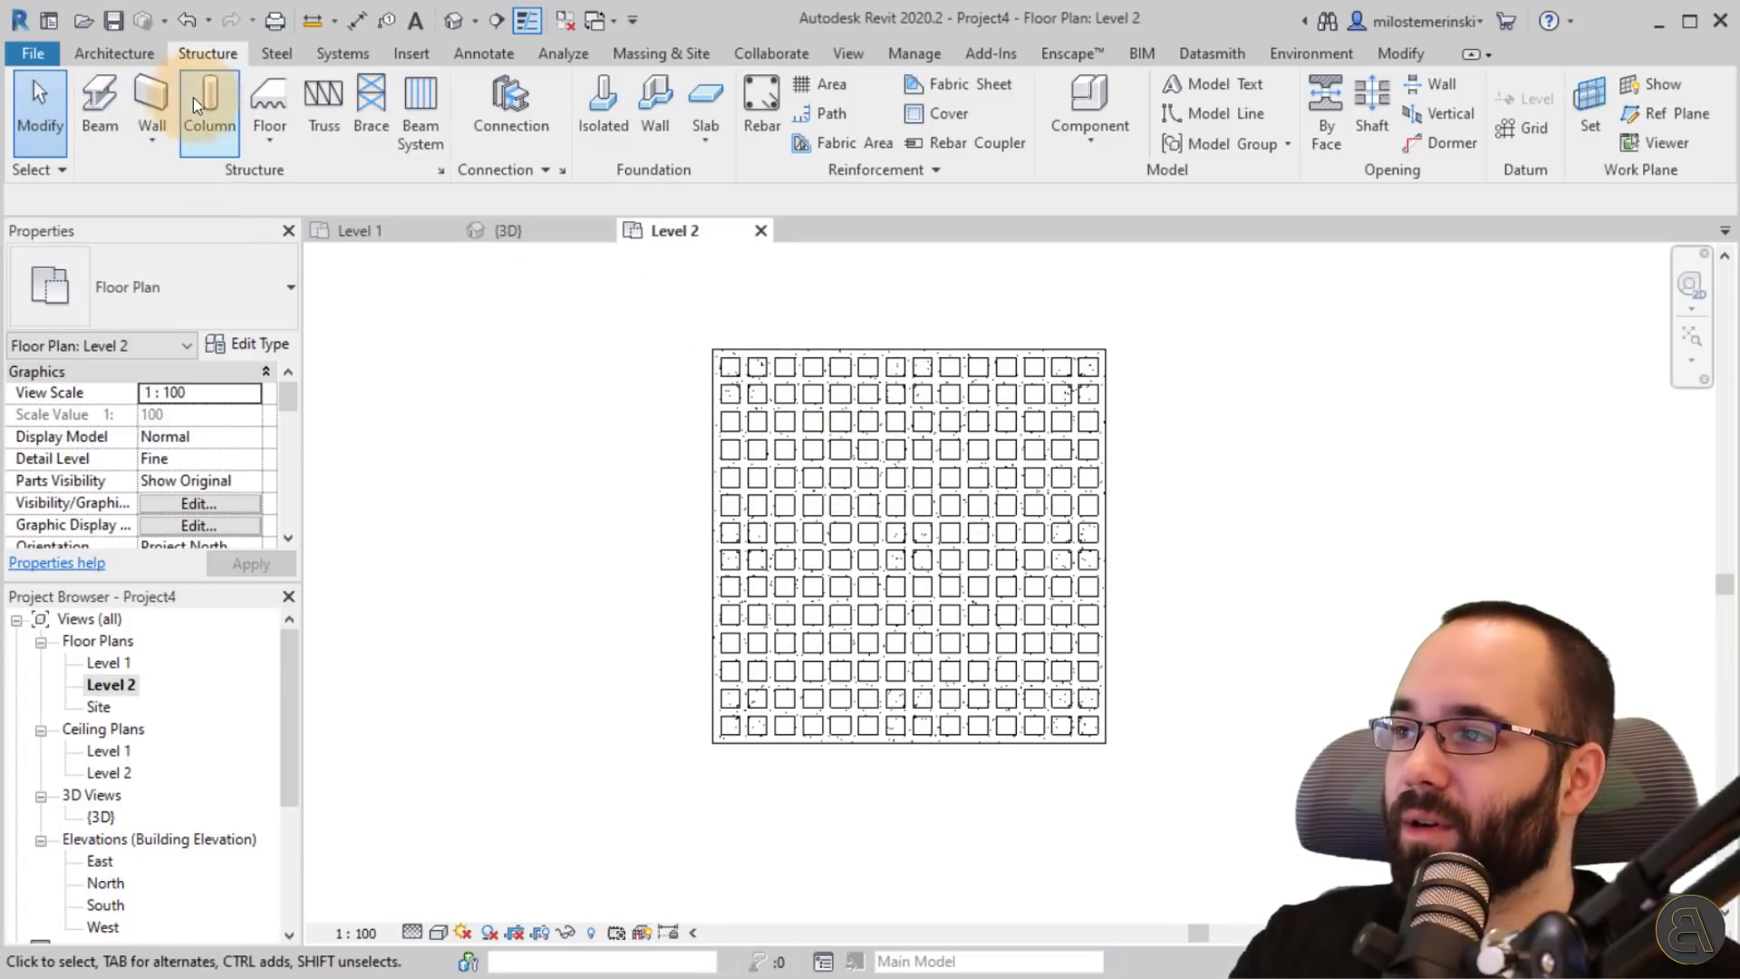
{"action": "left_click", "coordinate": [253, 98]}
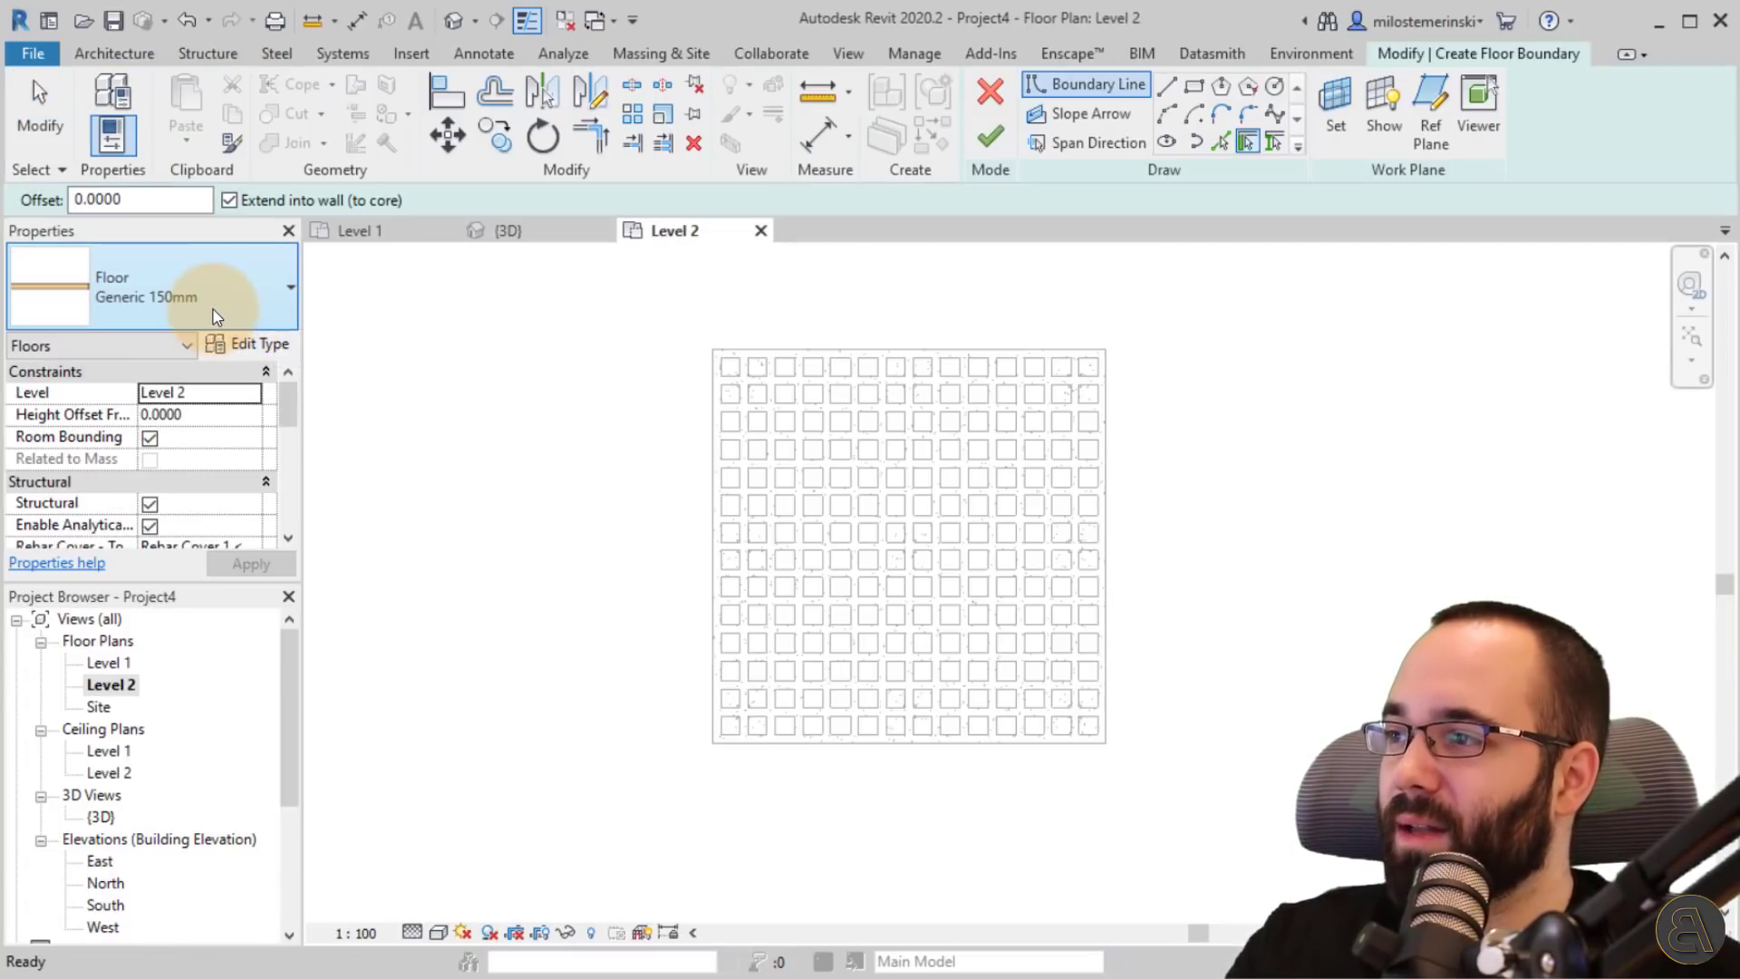
{"action": "left_click", "coordinate": [216, 316]}
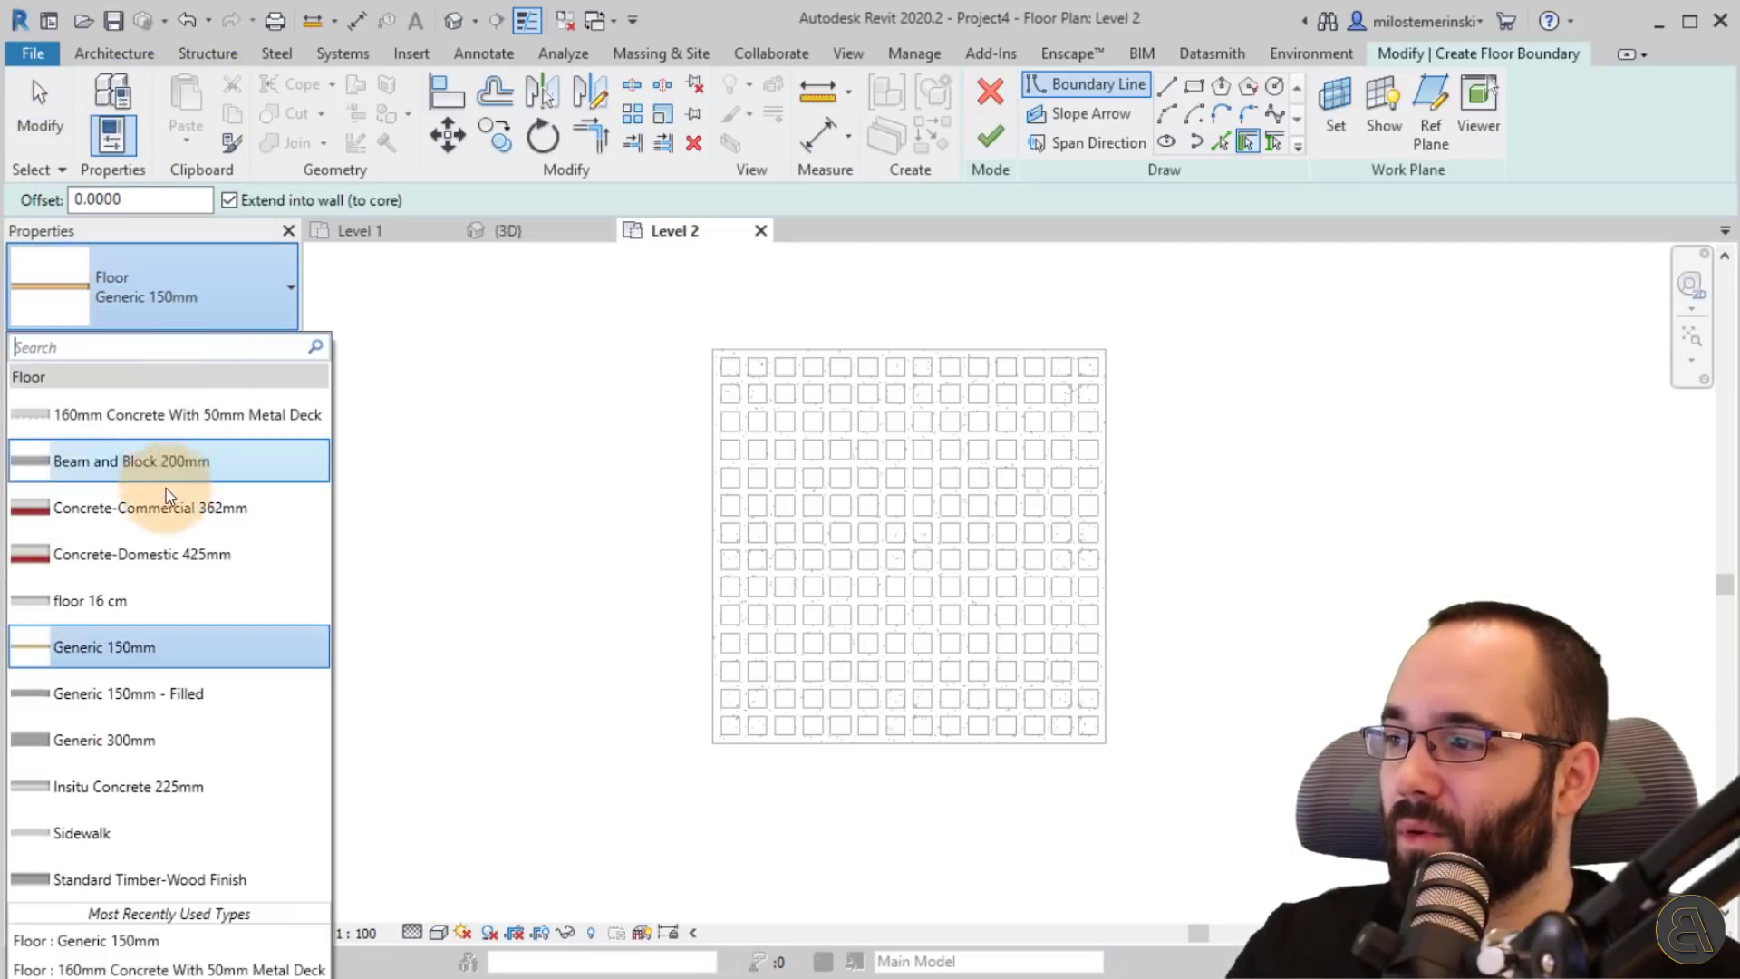
{"action": "left_click", "coordinate": [107, 652]}
- Change the structure layer material of the Generic 150mm floor type to Concrete, Cast-in-Place gray
{"action": "left_click", "coordinate": [276, 346]}
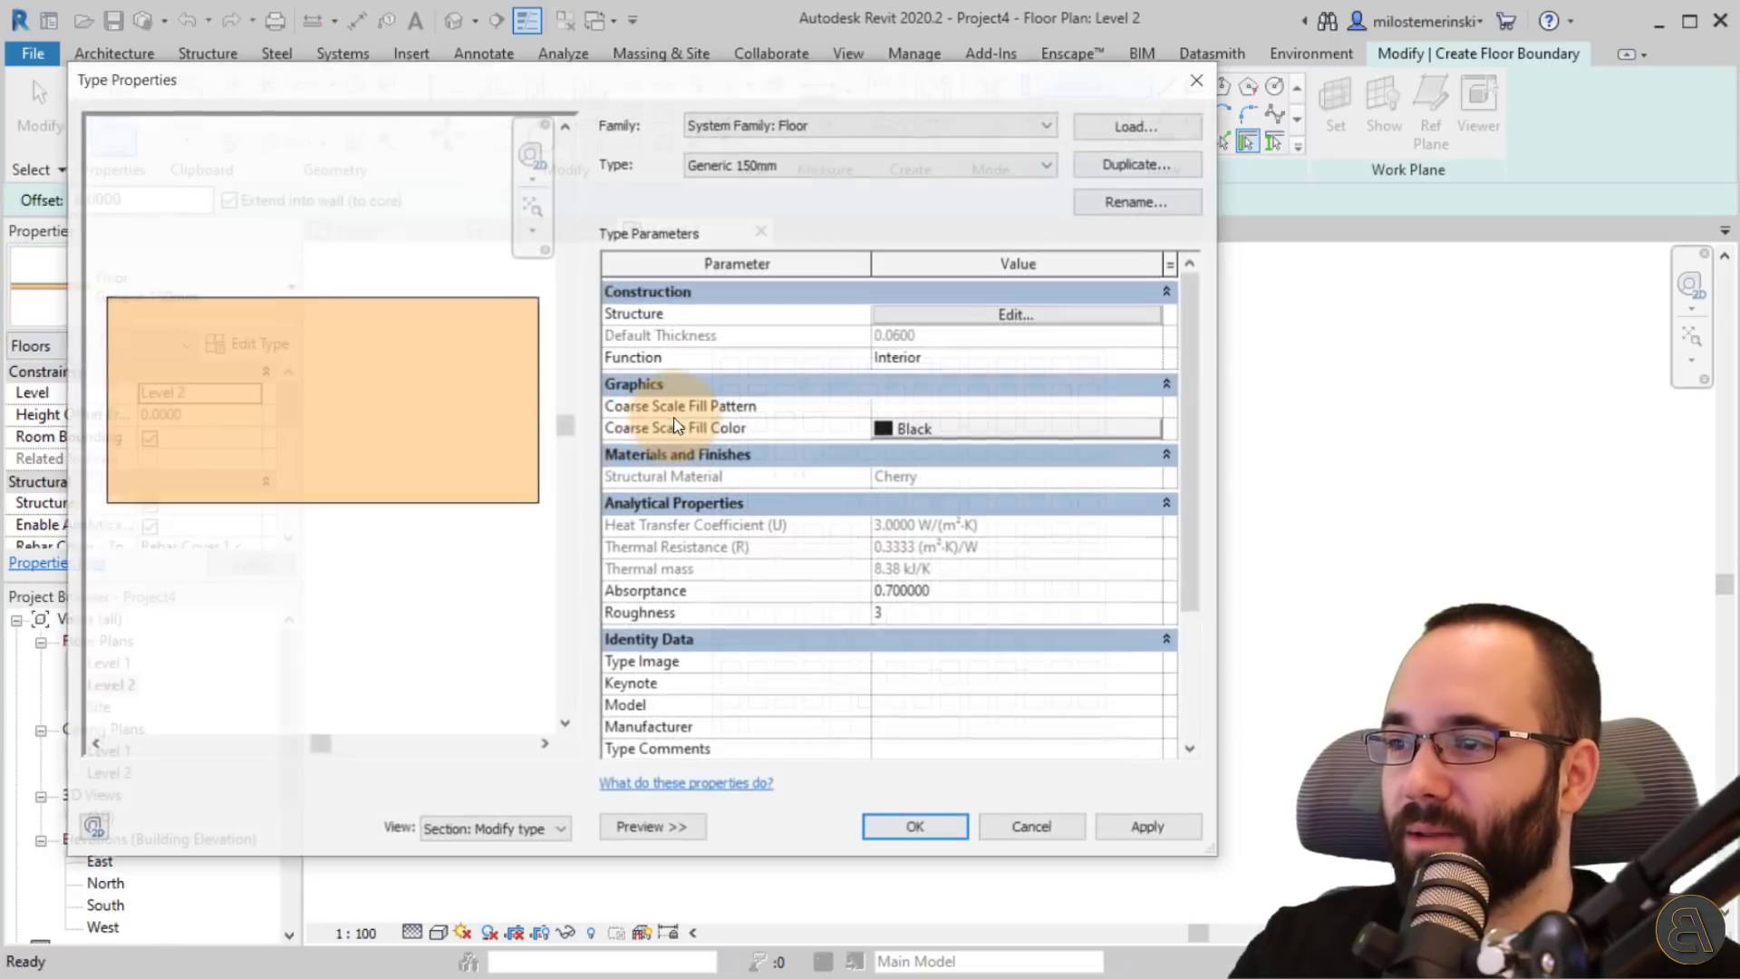
{"action": "left_click", "coordinate": [973, 317]}
{"action": "left_click", "coordinate": [818, 331]}
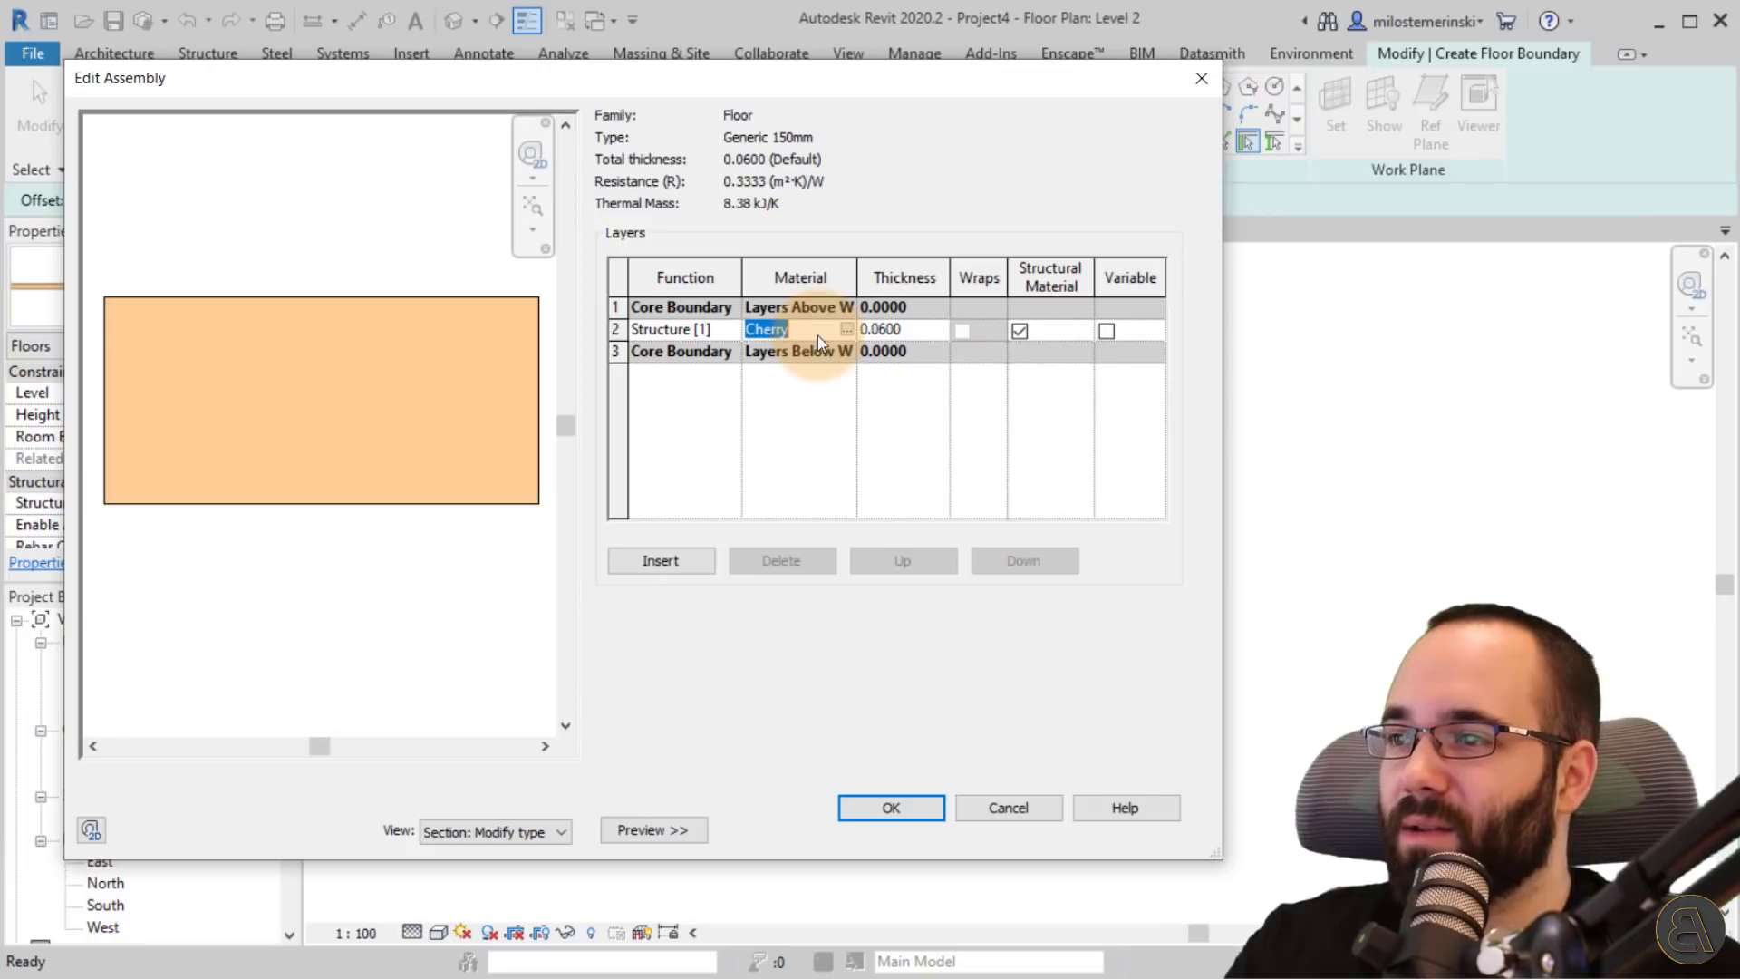
{"action": "left_click", "coordinate": [847, 328]}
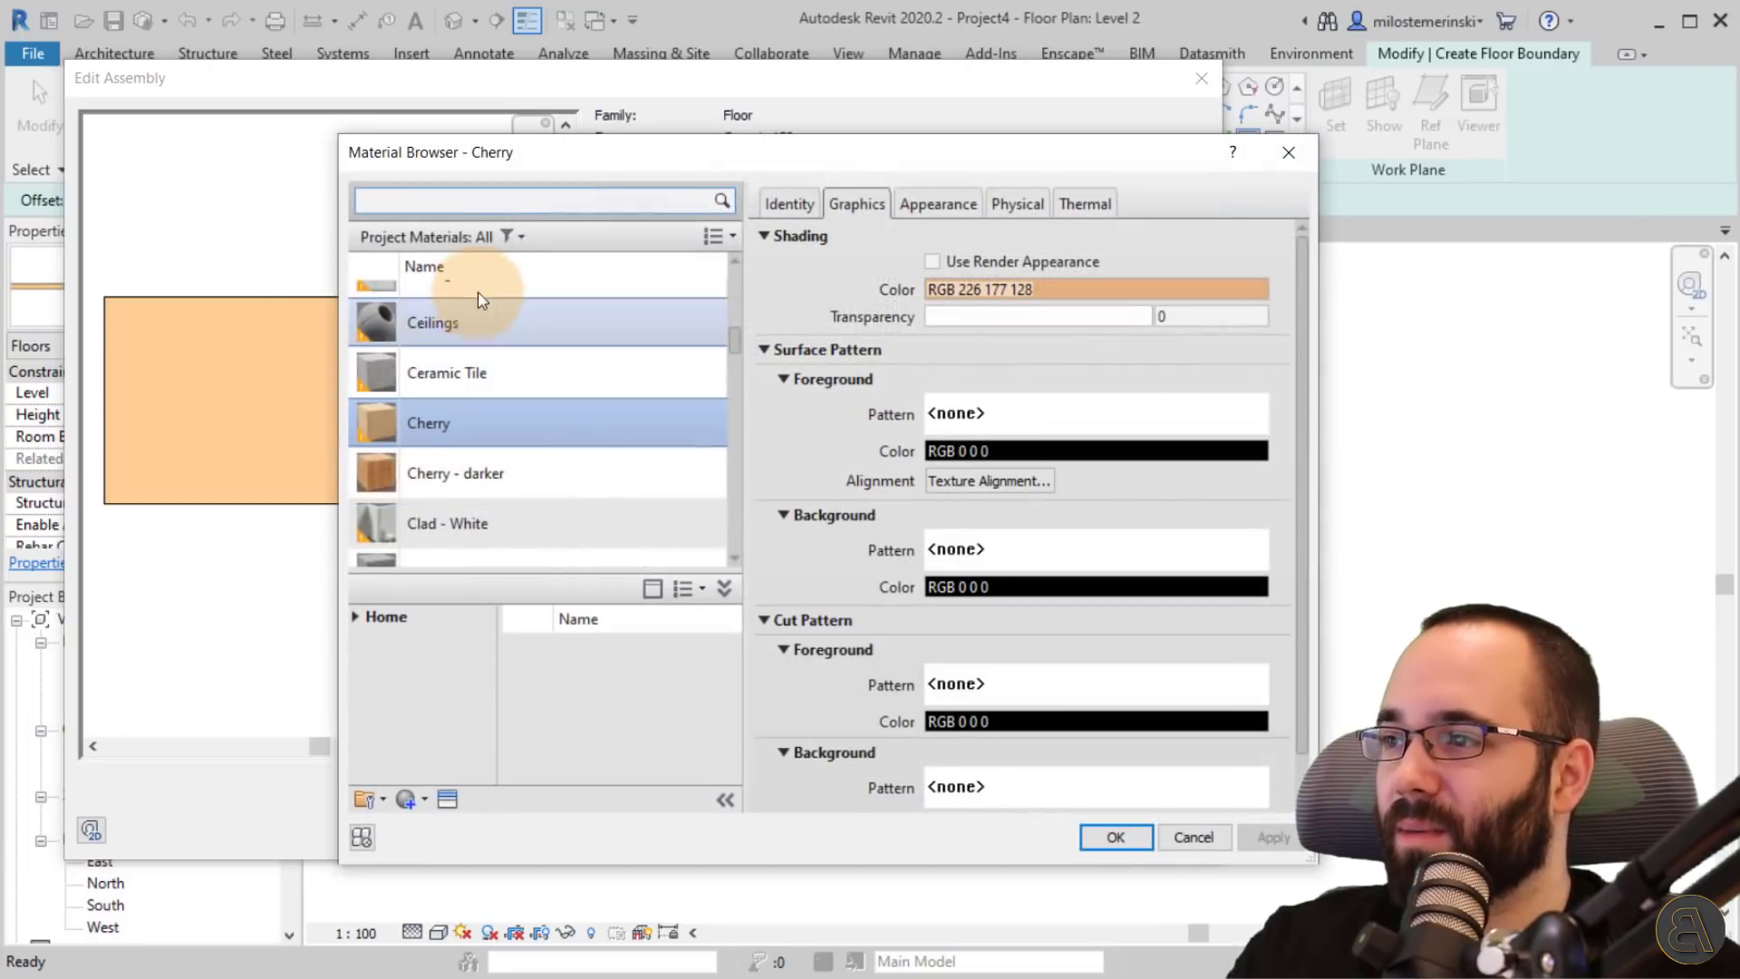
{"action": "left_click", "coordinate": [458, 203]}
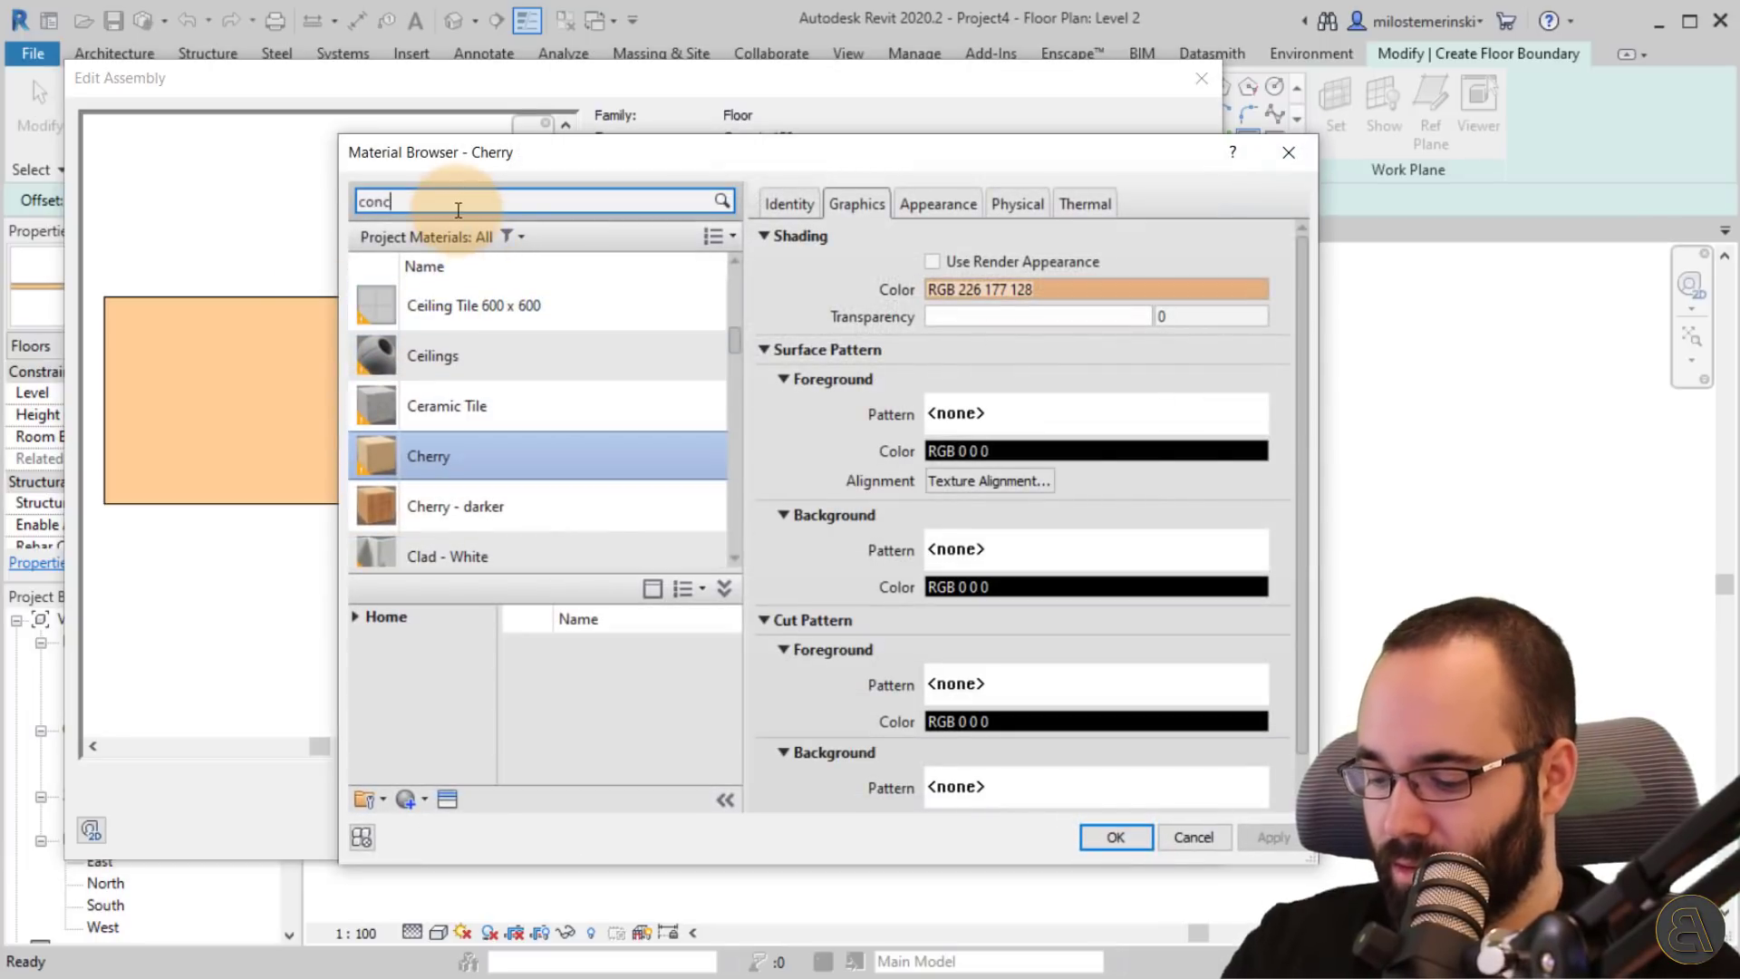
{"action": "type", "text": "concrete"}
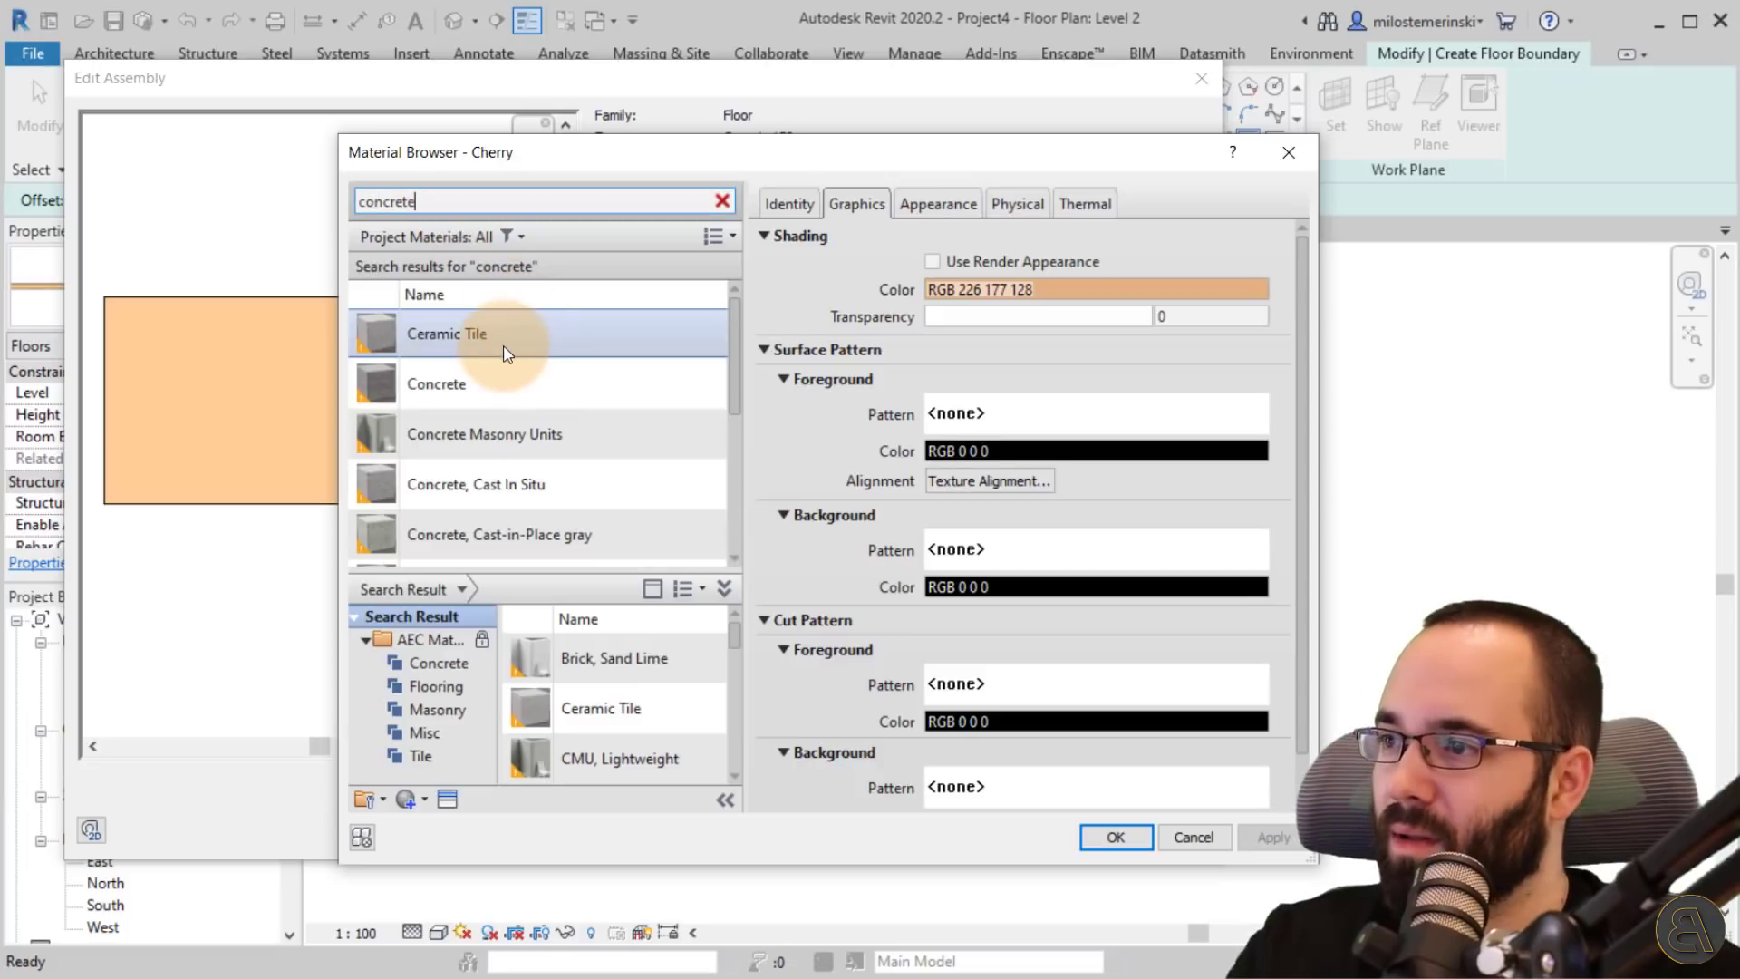
{"action": "scroll", "coordinate": [584, 473], "scroll_direction": "down", "scroll_amount": 1}
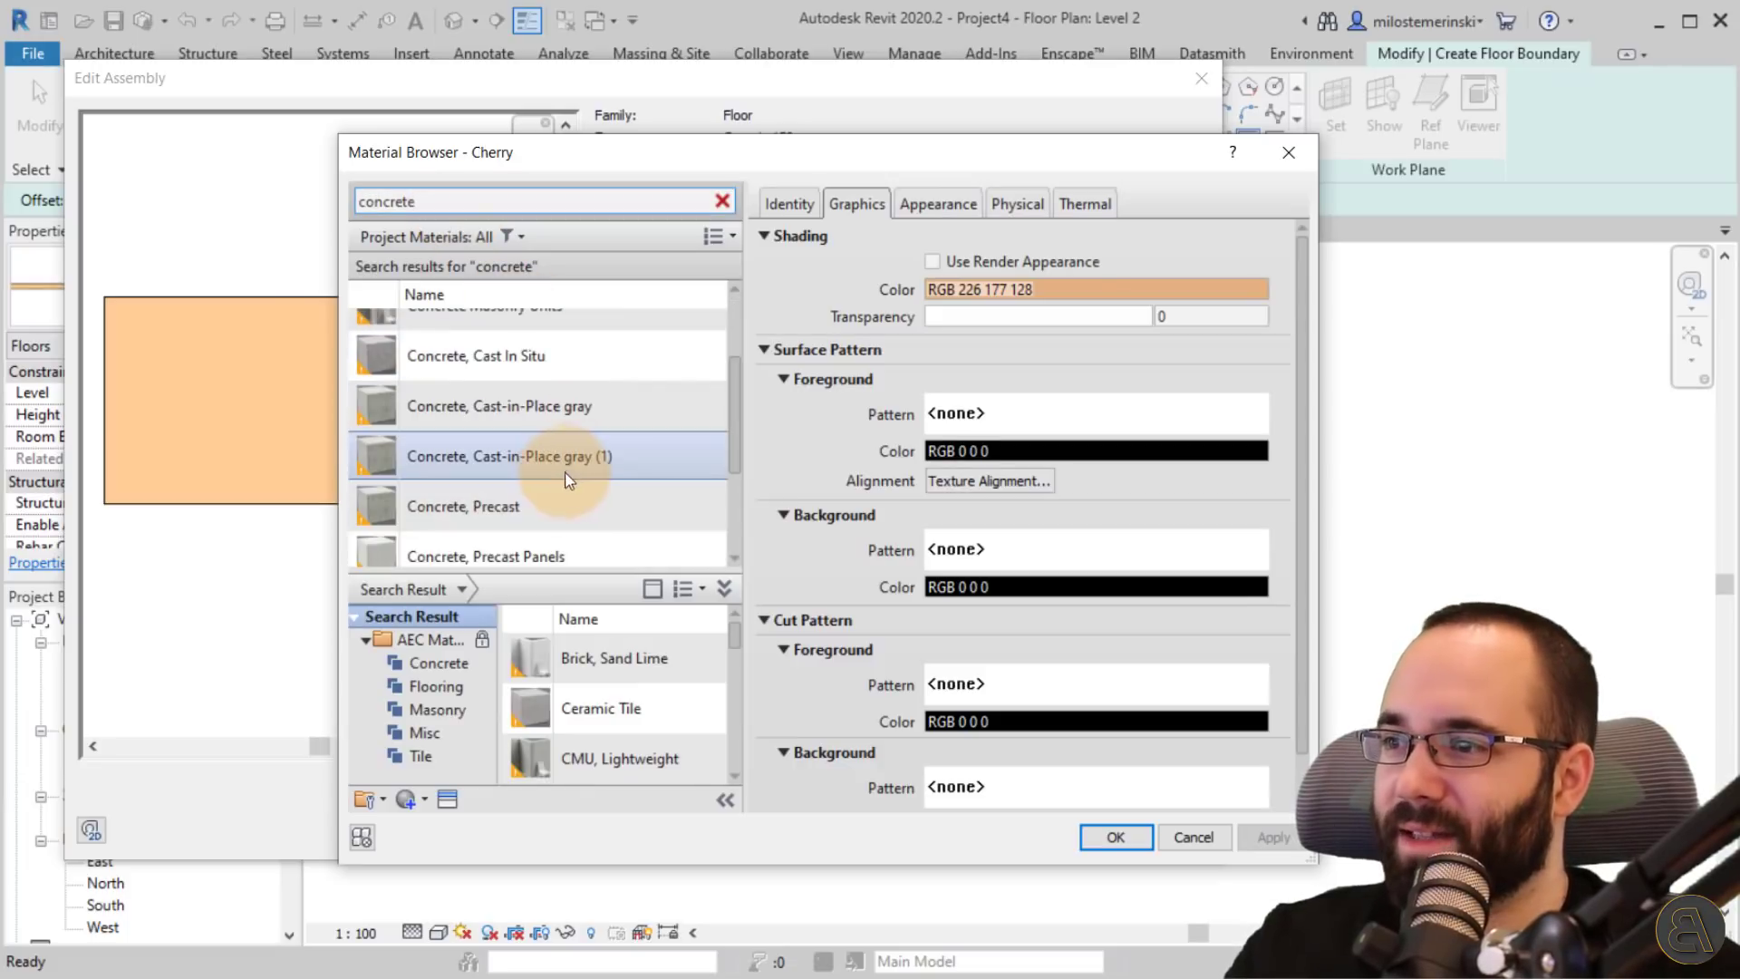
{"action": "double_click", "coordinate": [523, 410]}
{"action": "left_click", "coordinate": [939, 807]}
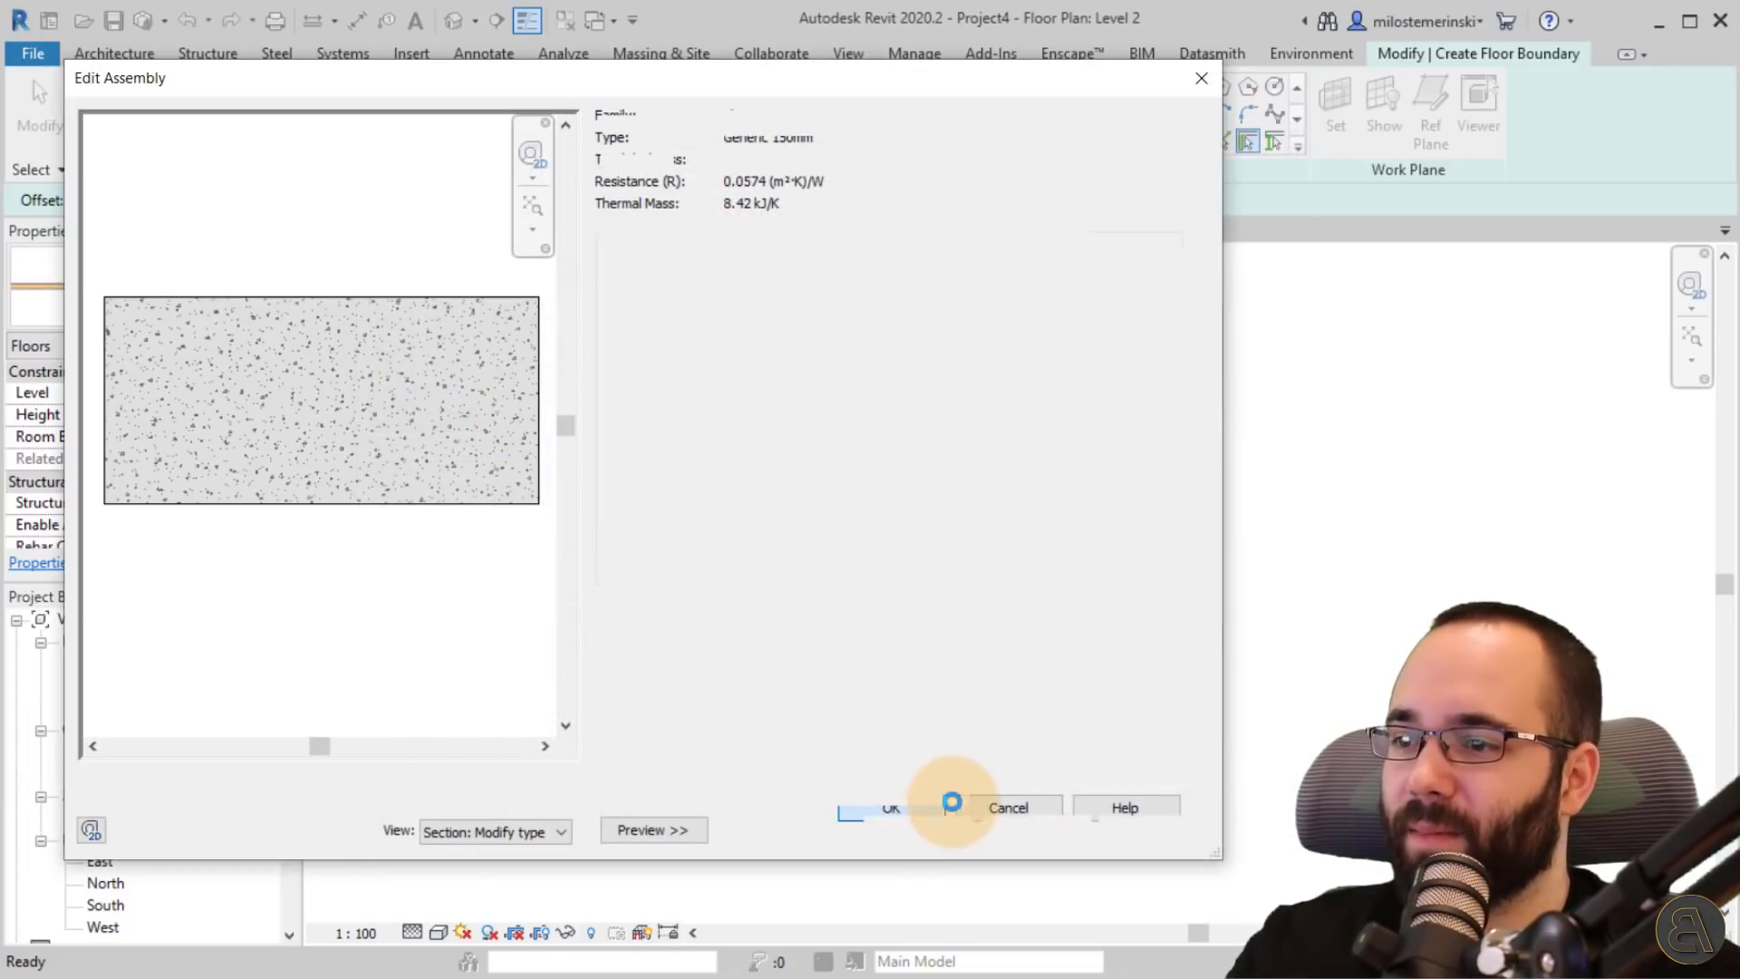
{"action": "left_click", "coordinate": [914, 828]}
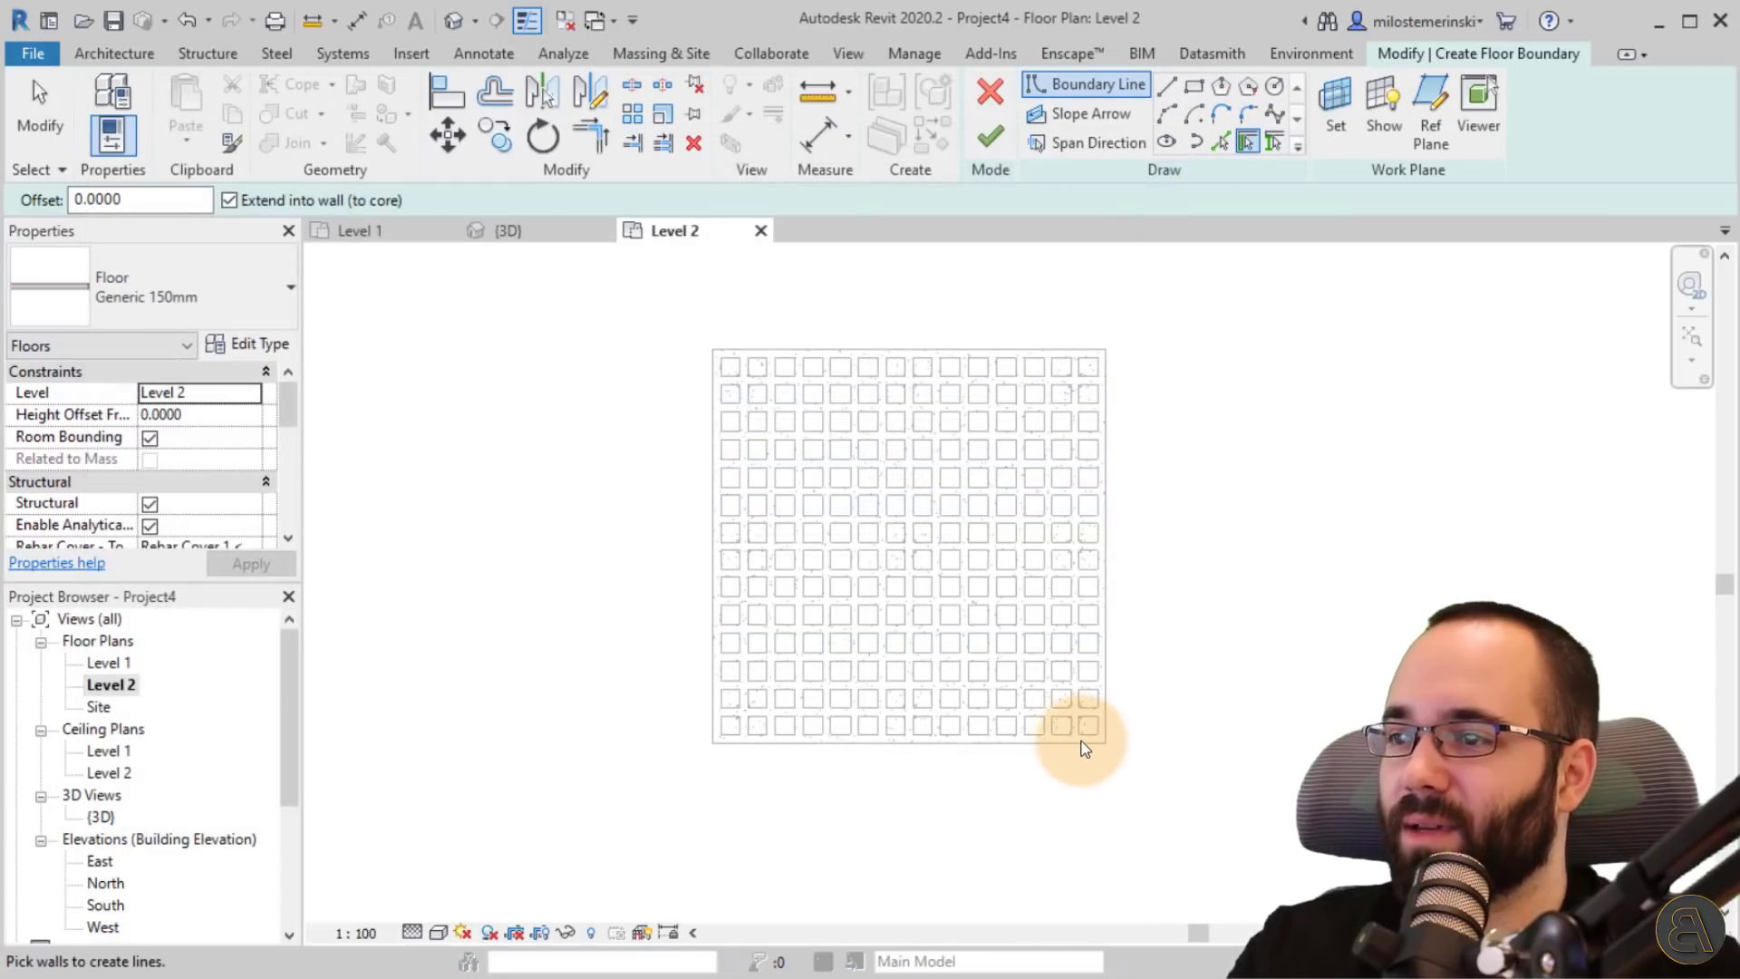
- Sketch a rectangular floor boundary between opposite outer corners of the beam grid and finish the floor
{"action": "left_click", "coordinate": [1193, 87]}
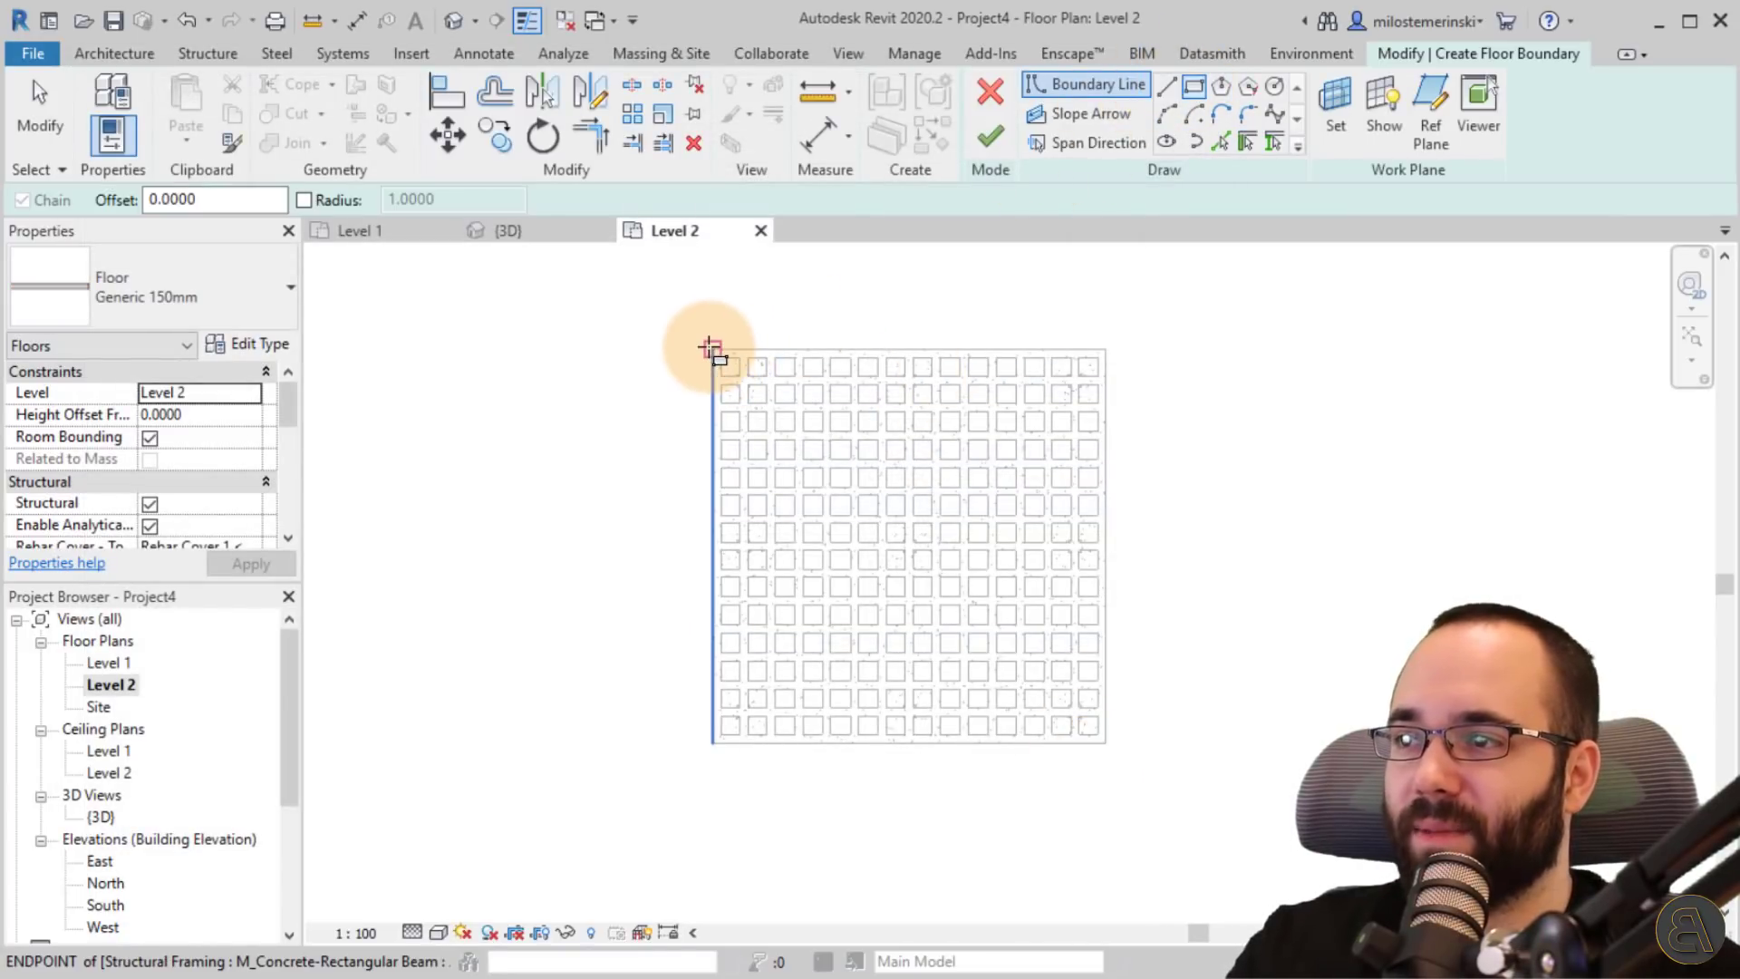
{"action": "left_click", "coordinate": [713, 350]}
{"action": "left_click", "coordinate": [1105, 743]}
{"action": "key", "text": "Escape"}
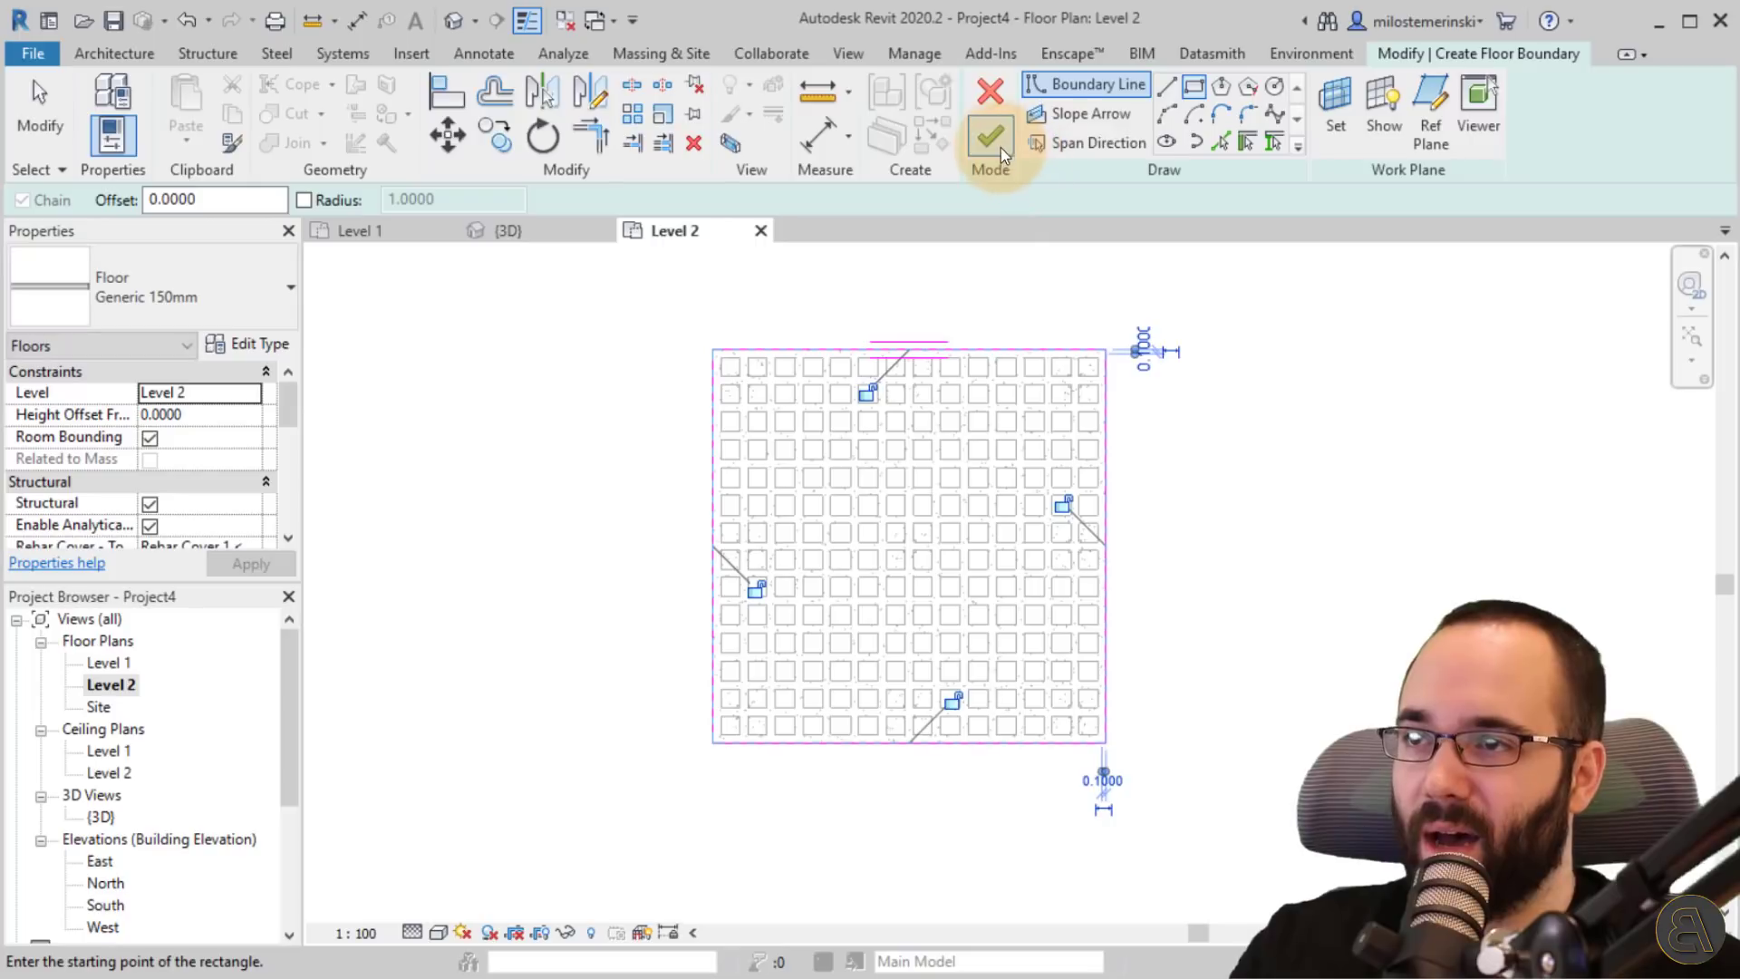
{"action": "left_click", "coordinate": [810, 323]}
{"action": "middle_click_drag", "start_coordinate": [912, 357], "coordinate": [730, 317]}
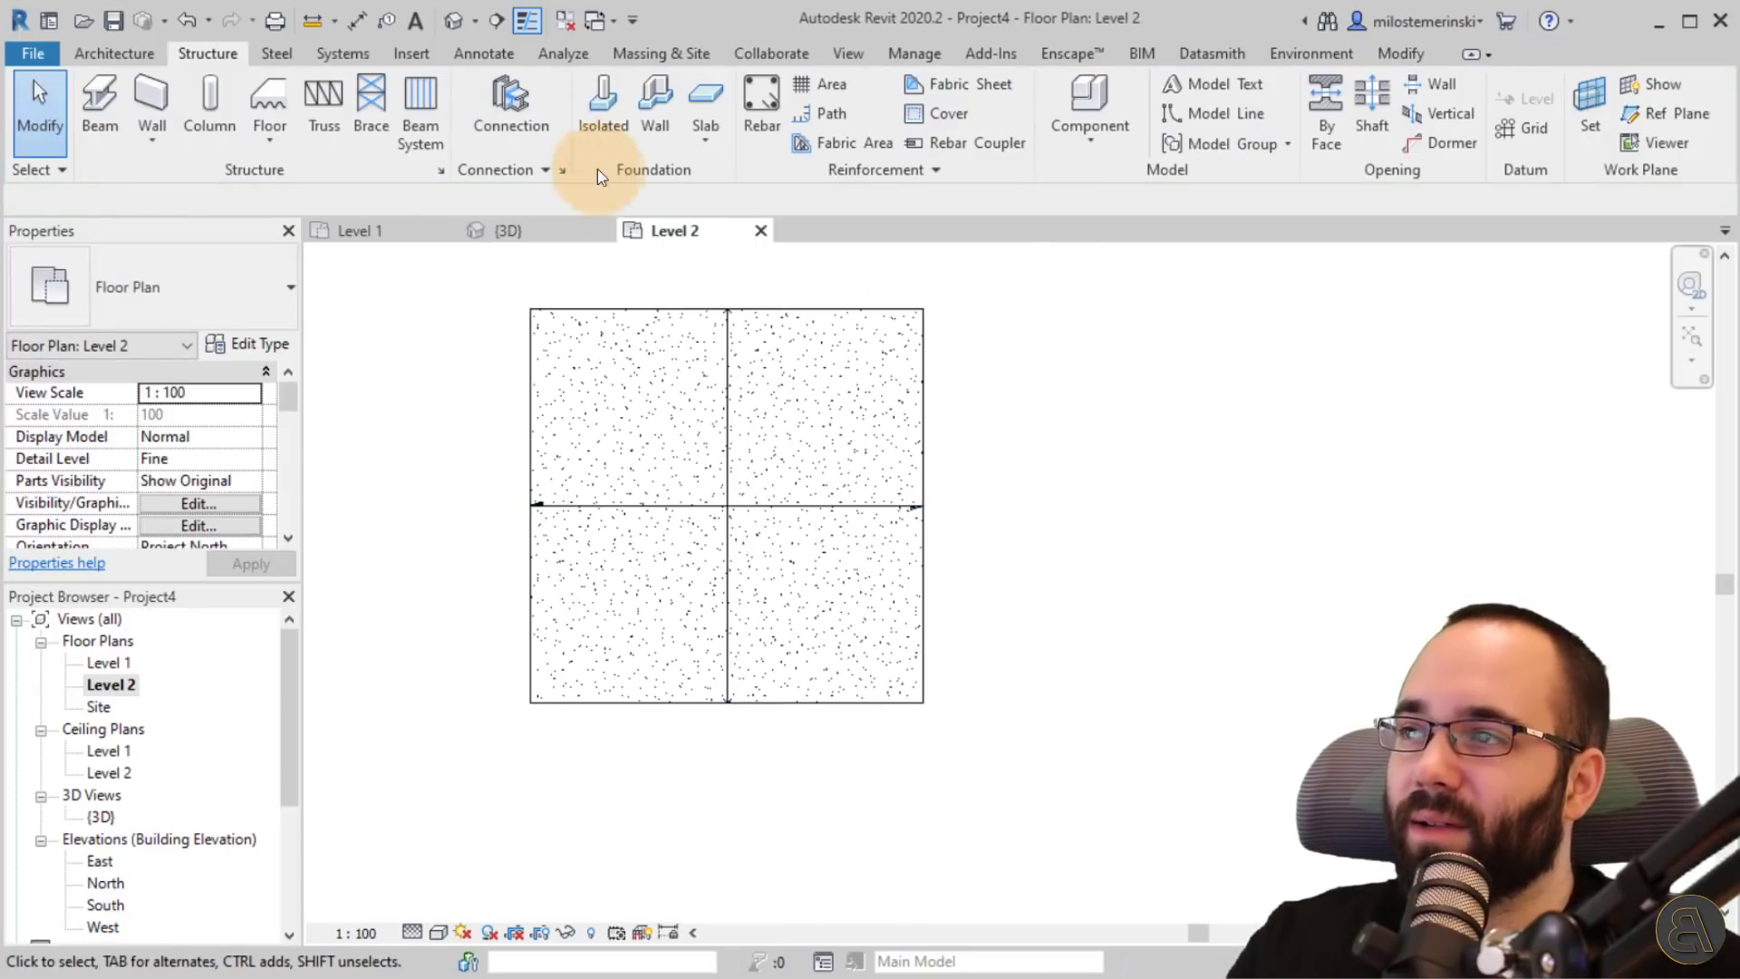
- Draw a horizontal building section across the full slab in the Level 2 plan and move its line onto the middle column row
{"action": "left_click", "coordinate": [498, 21]}
{"action": "left_click", "coordinate": [493, 427]}
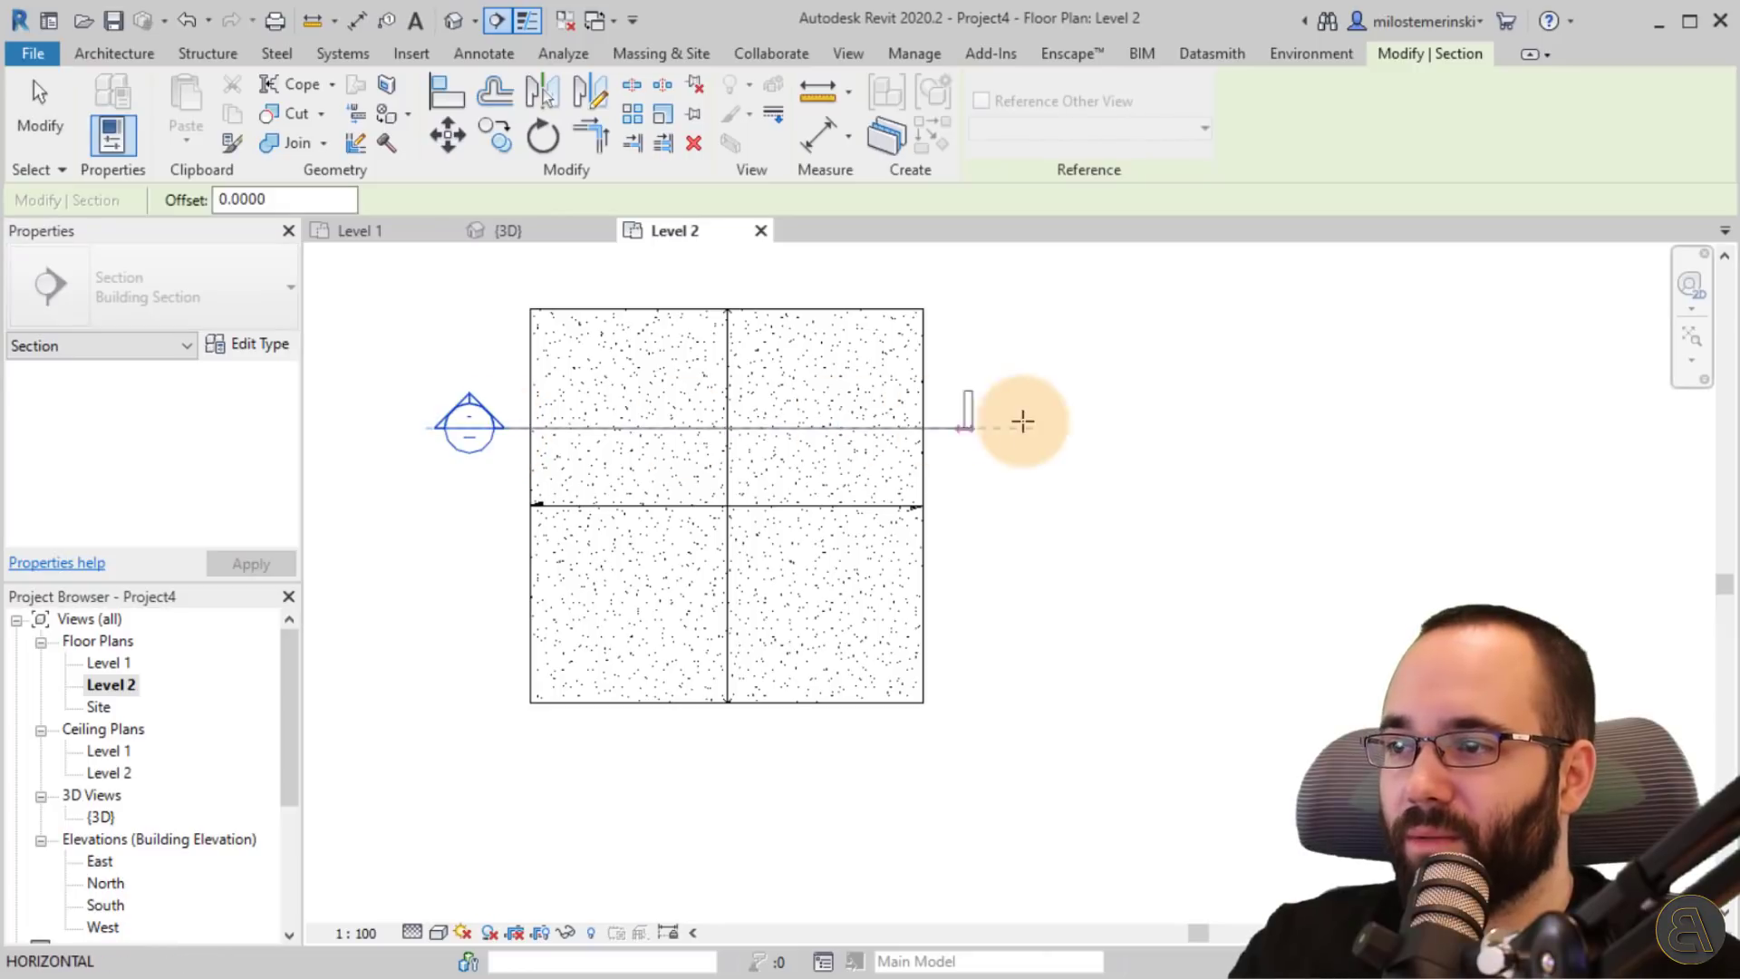
{"action": "left_click", "coordinate": [1032, 427]}
{"action": "key", "text": "Escape"}
{"action": "key", "text": "Escape"}
{"action": "left_click_drag", "start_coordinate": [963, 427], "coordinate": [966, 506]}
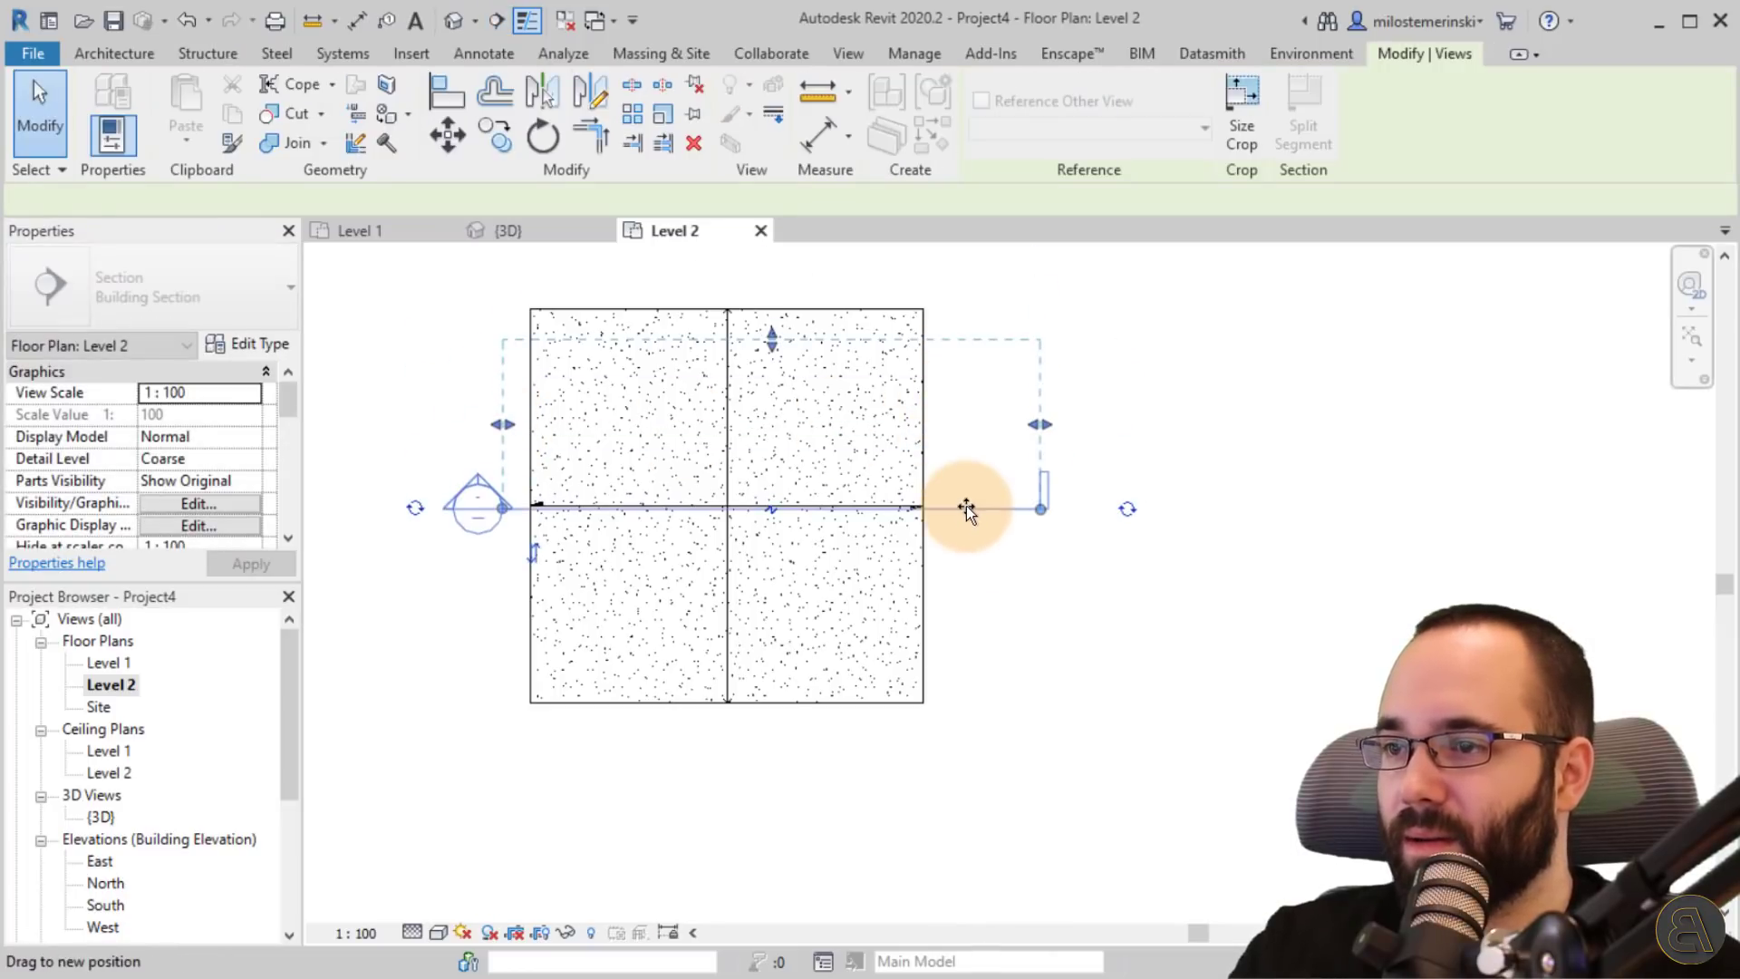
{"action": "left_click", "coordinate": [454, 600]}
- Set the Level 2 plan's visual style to Wireframe
{"action": "scroll", "coordinate": [503, 516], "scroll_direction": "up", "scroll_amount": 5}
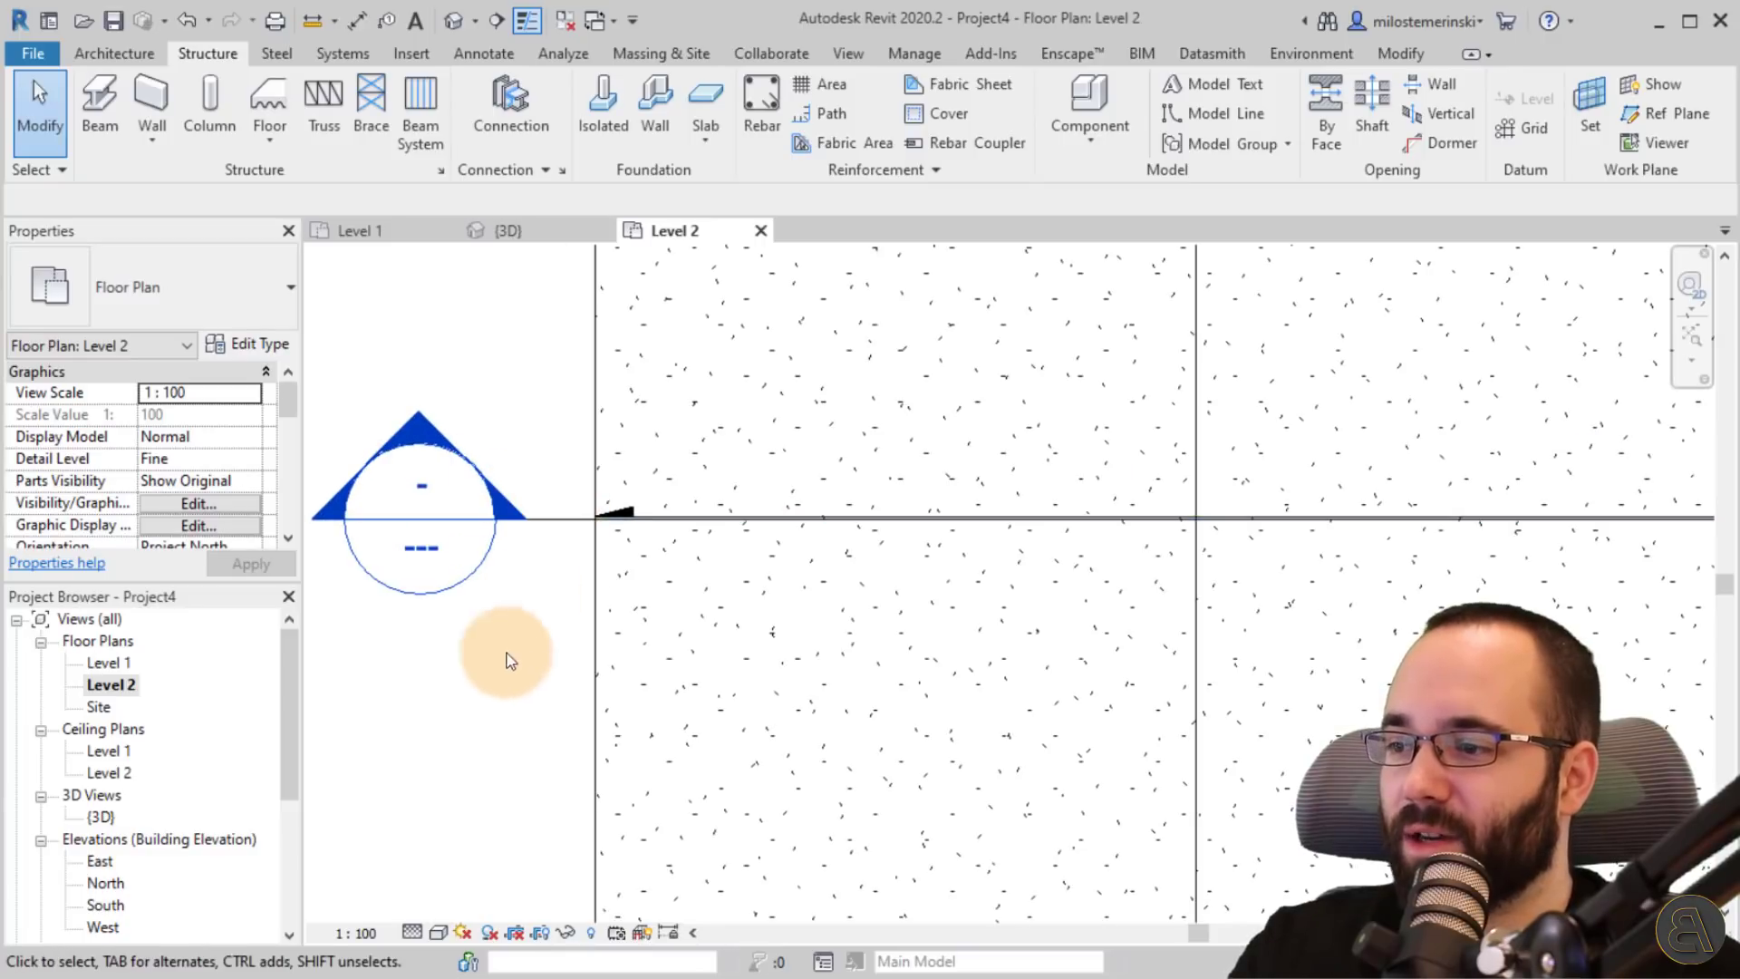
{"action": "left_click", "coordinate": [439, 933]}
{"action": "left_click", "coordinate": [486, 781]}
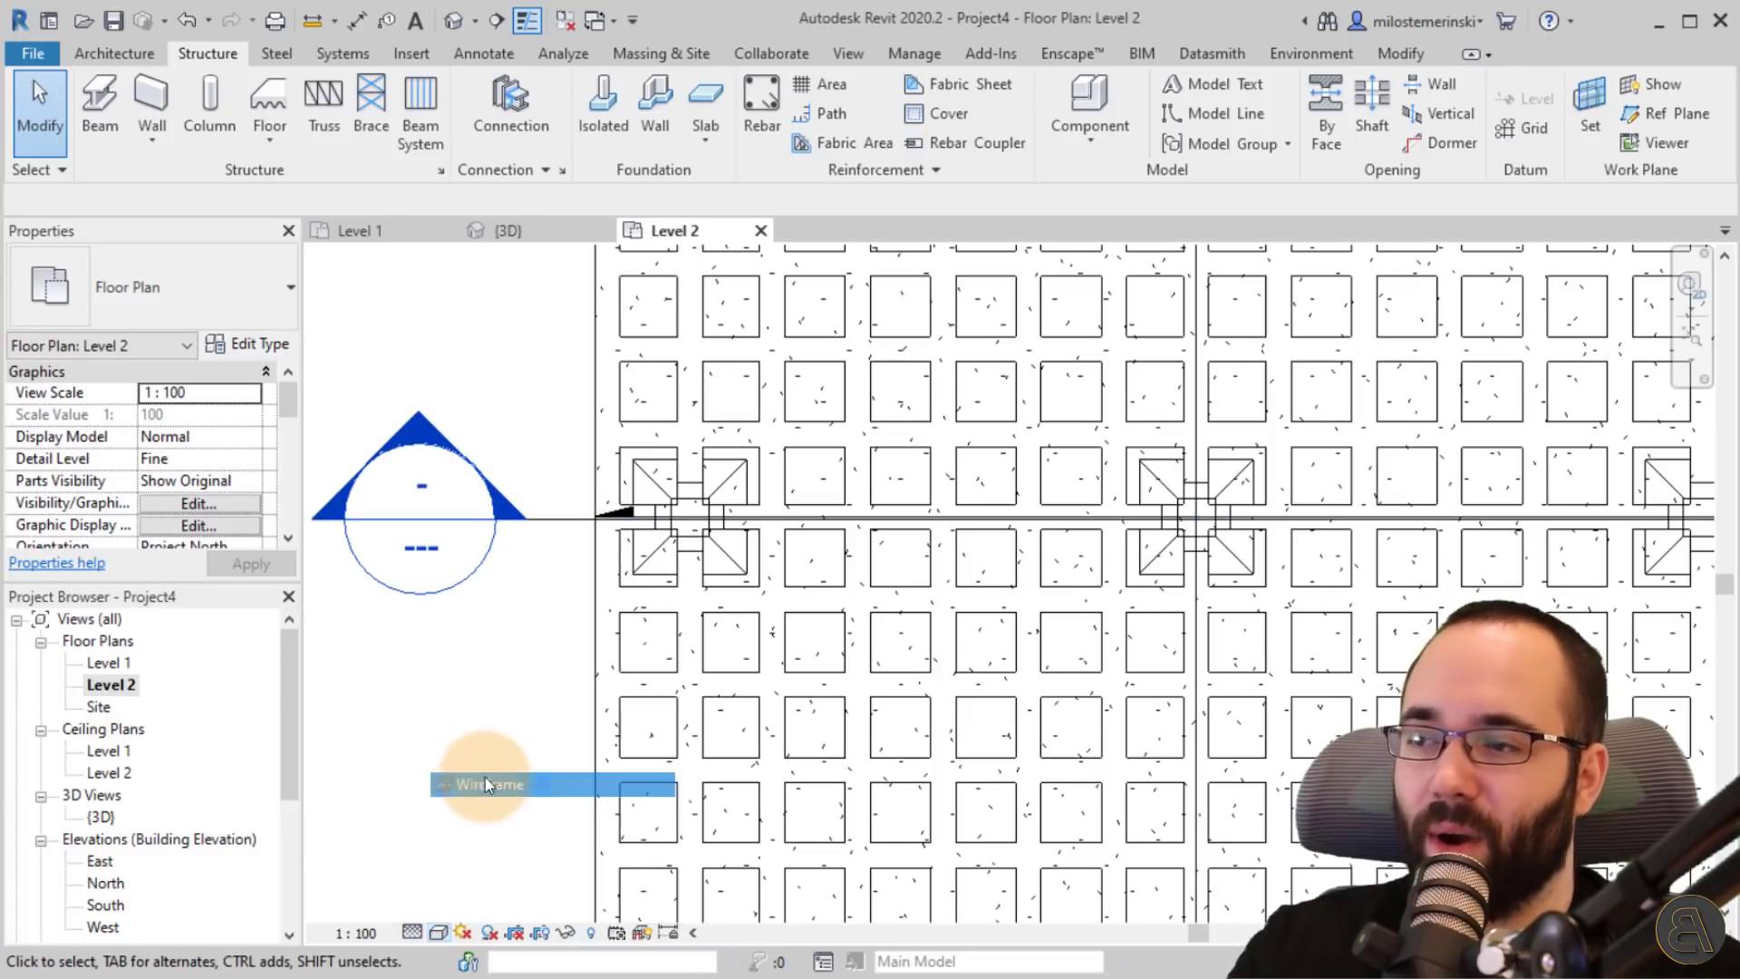
- Move the section line slightly below the middle column row's centreline so it cuts through the drop caps, and open the section view
{"action": "scroll", "coordinate": [557, 514], "scroll_direction": "up", "scroll_amount": 2}
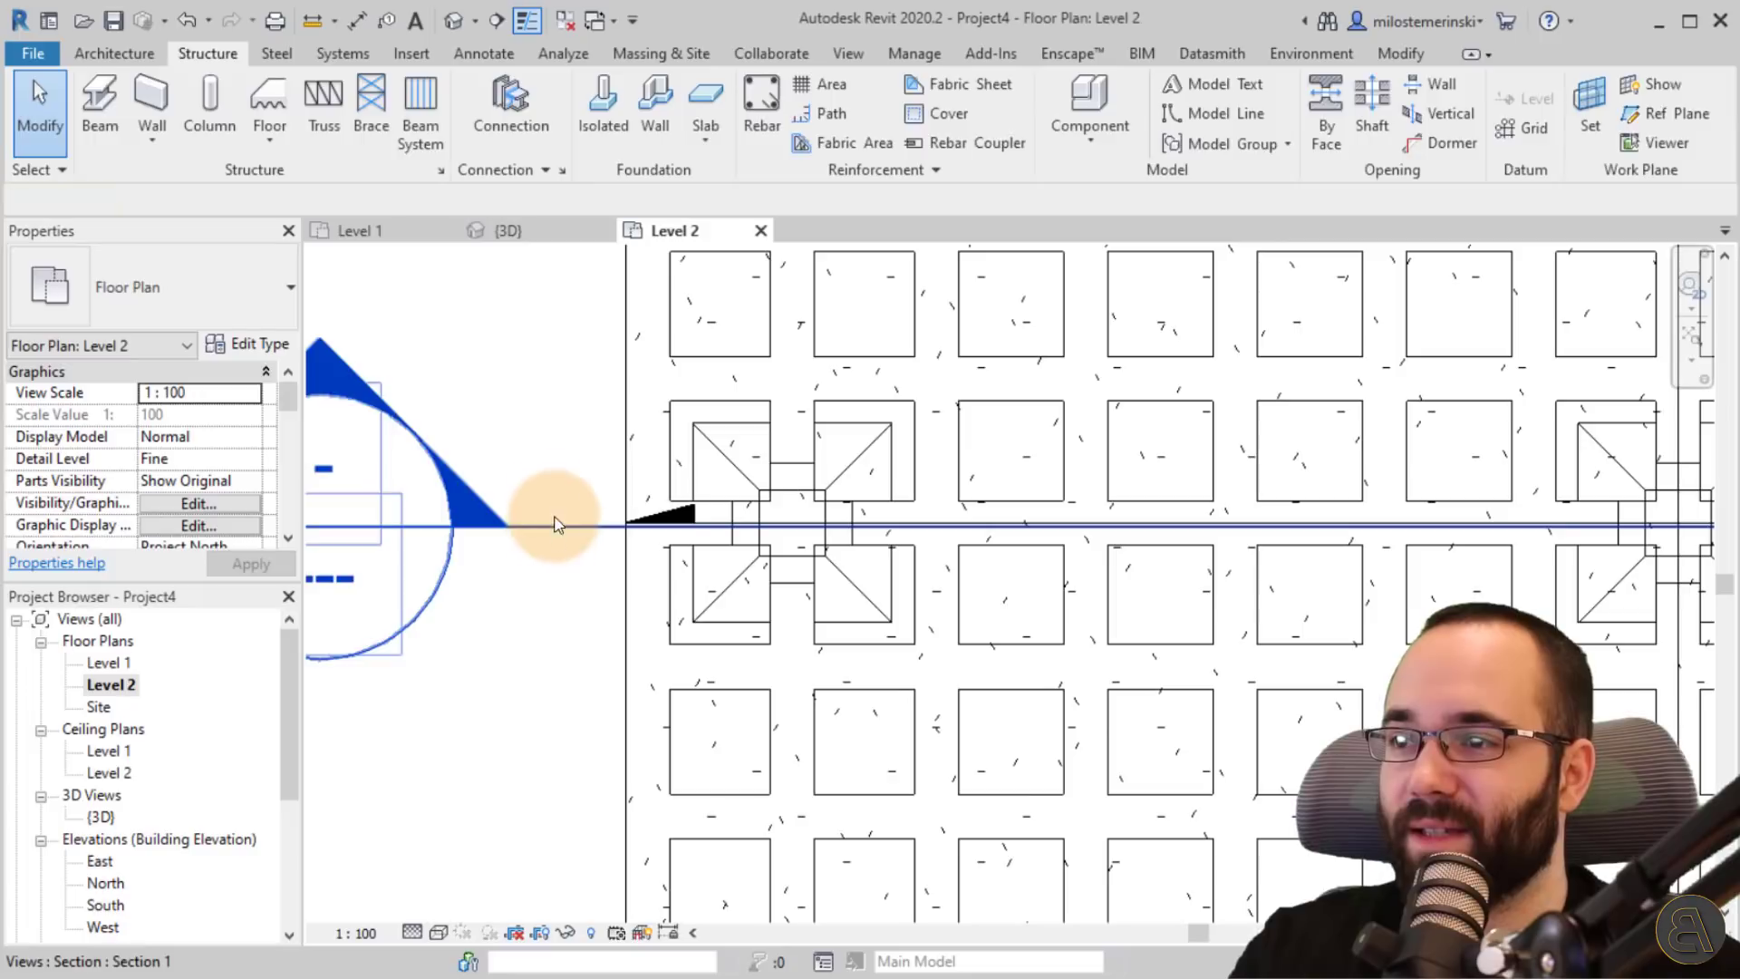
{"action": "left_click_drag", "start_coordinate": [557, 520], "coordinate": [537, 453]}
{"action": "scroll", "coordinate": [571, 589], "scroll_direction": "down", "scroll_amount": 3}
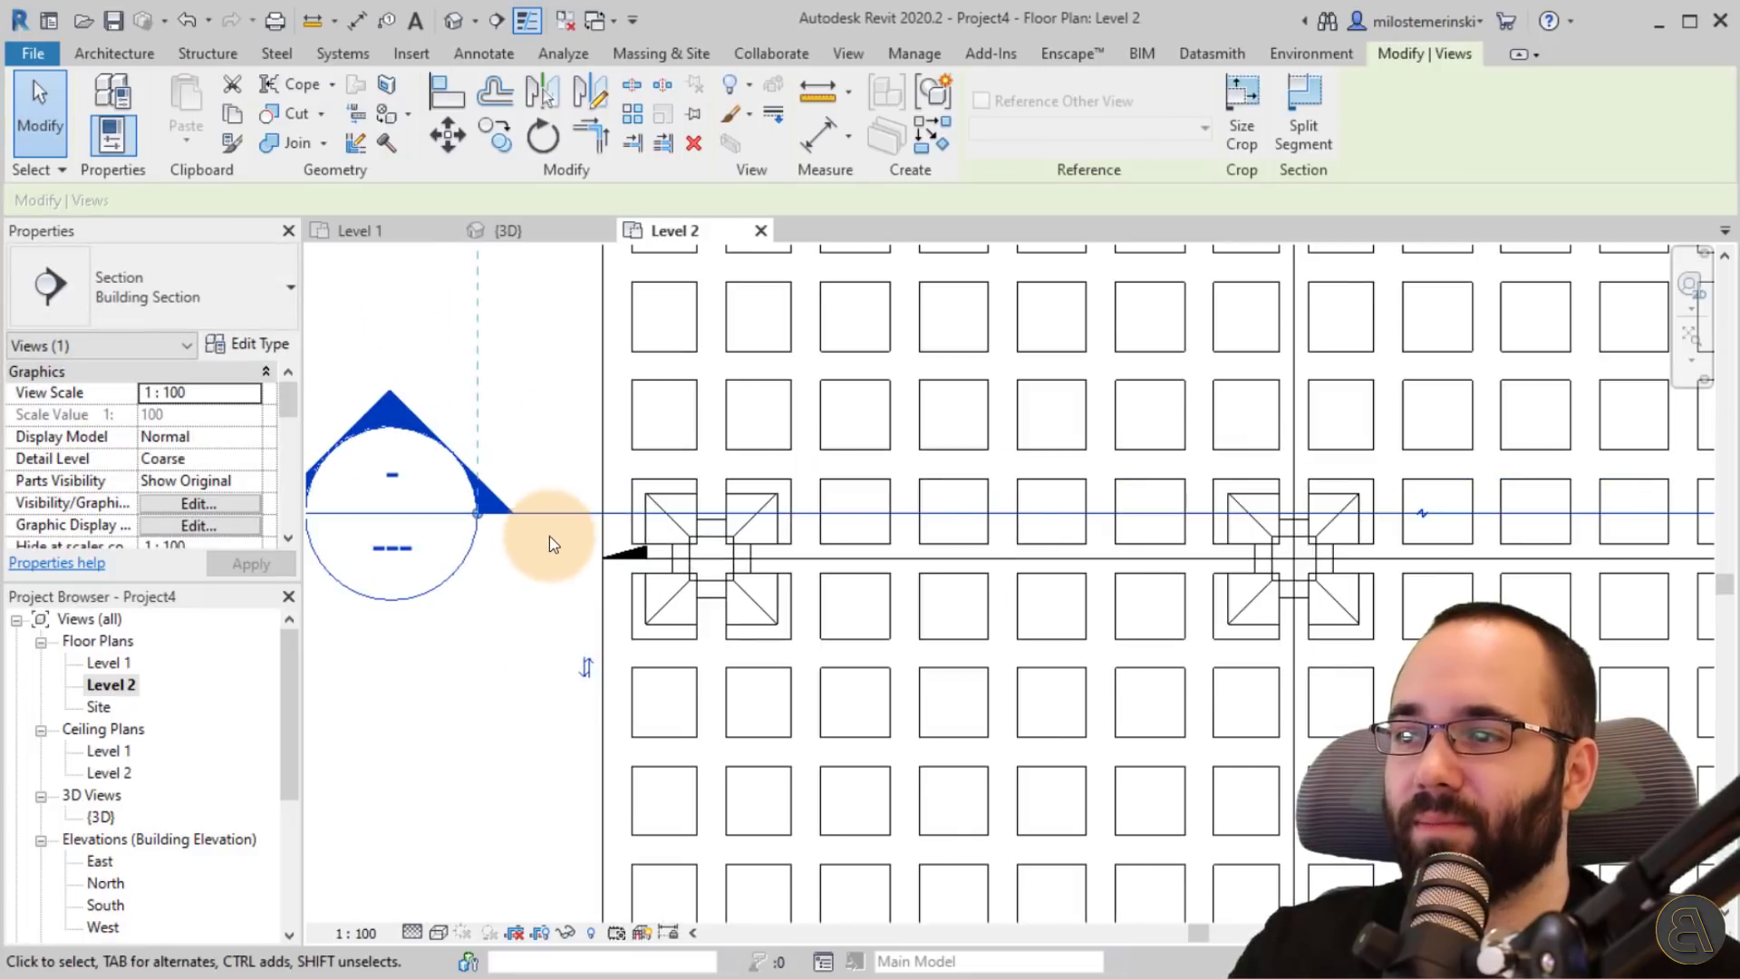
{"action": "left_click_drag", "start_coordinate": [551, 513], "coordinate": [551, 657]}
{"action": "left_click", "coordinate": [448, 428]}
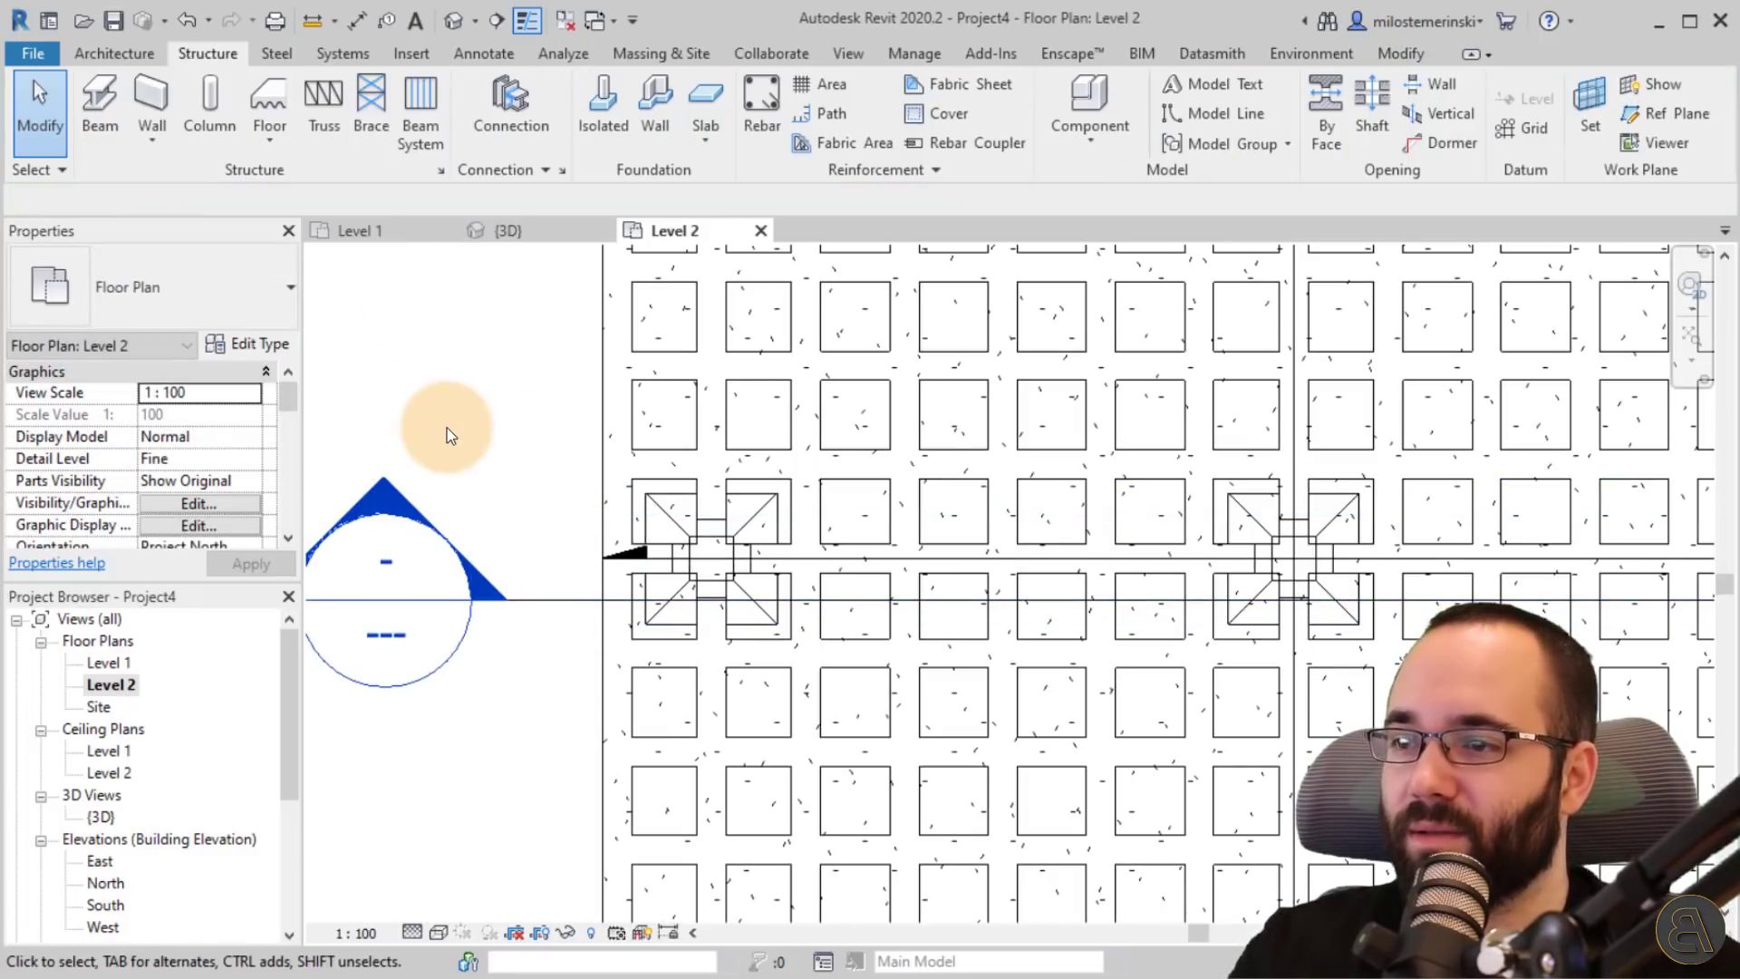
{"action": "double_click", "coordinate": [388, 483]}
{"action": "scroll", "coordinate": [458, 610], "scroll_direction": "up", "scroll_amount": 4}
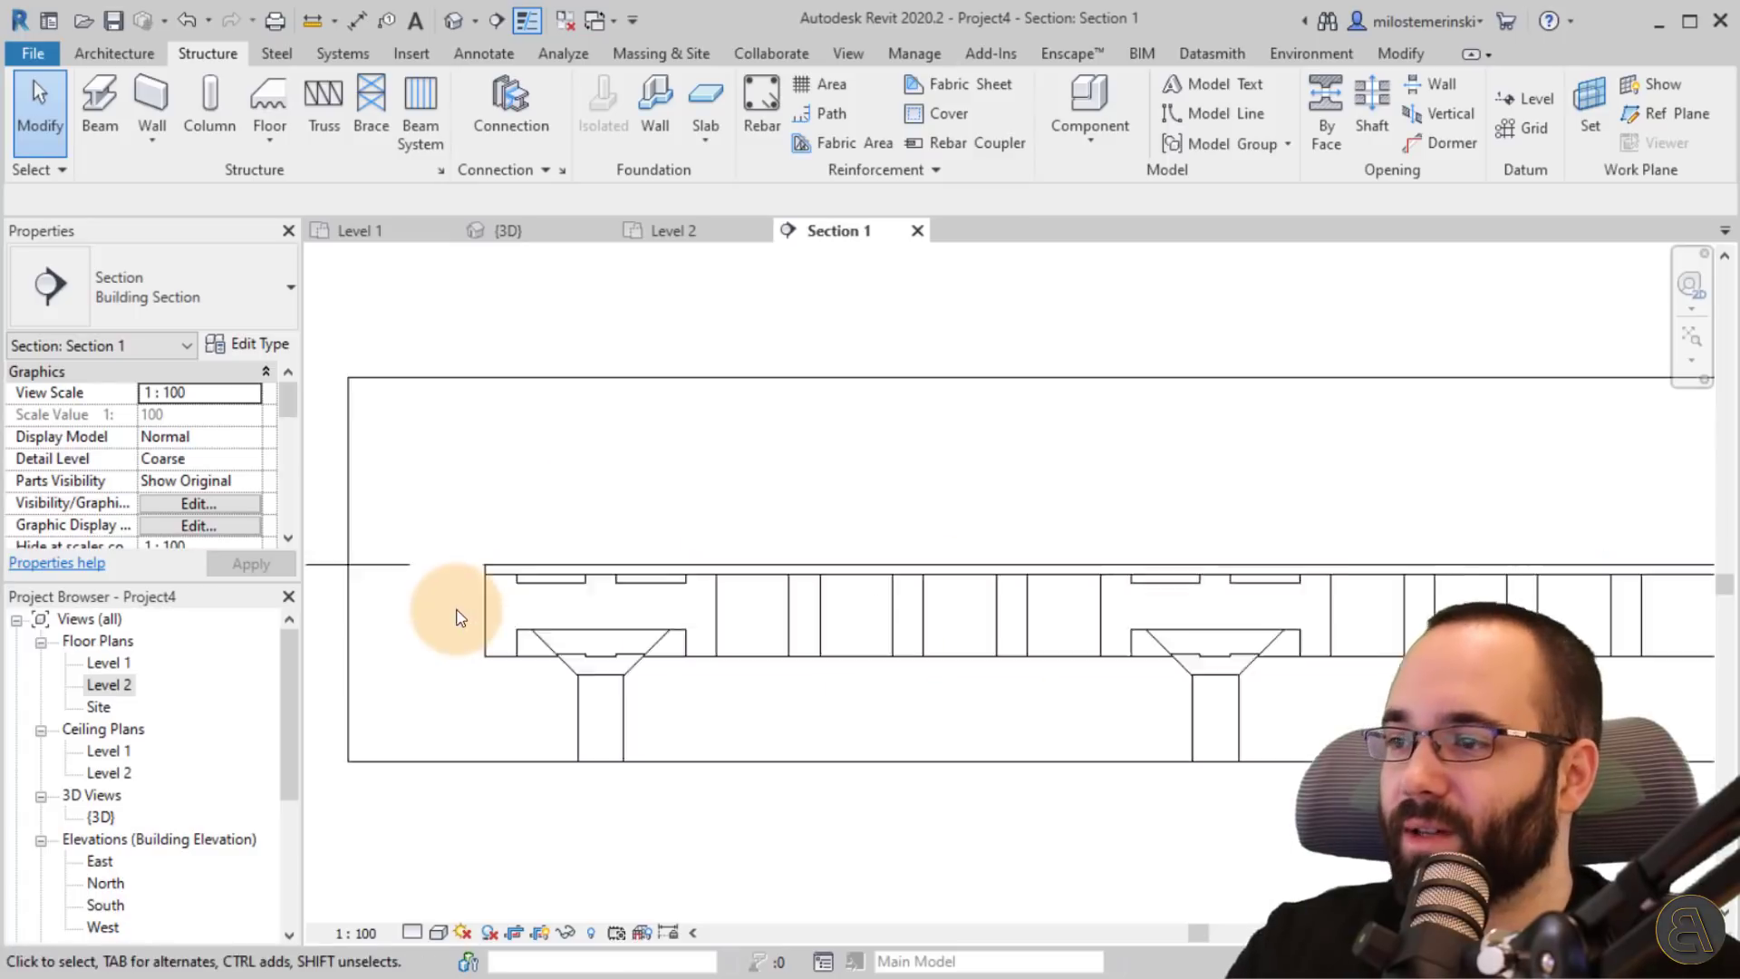
- Set the structure thickness of the slab's Generic 150mm floor type to 0.12 m
{"action": "left_click", "coordinate": [770, 546]}
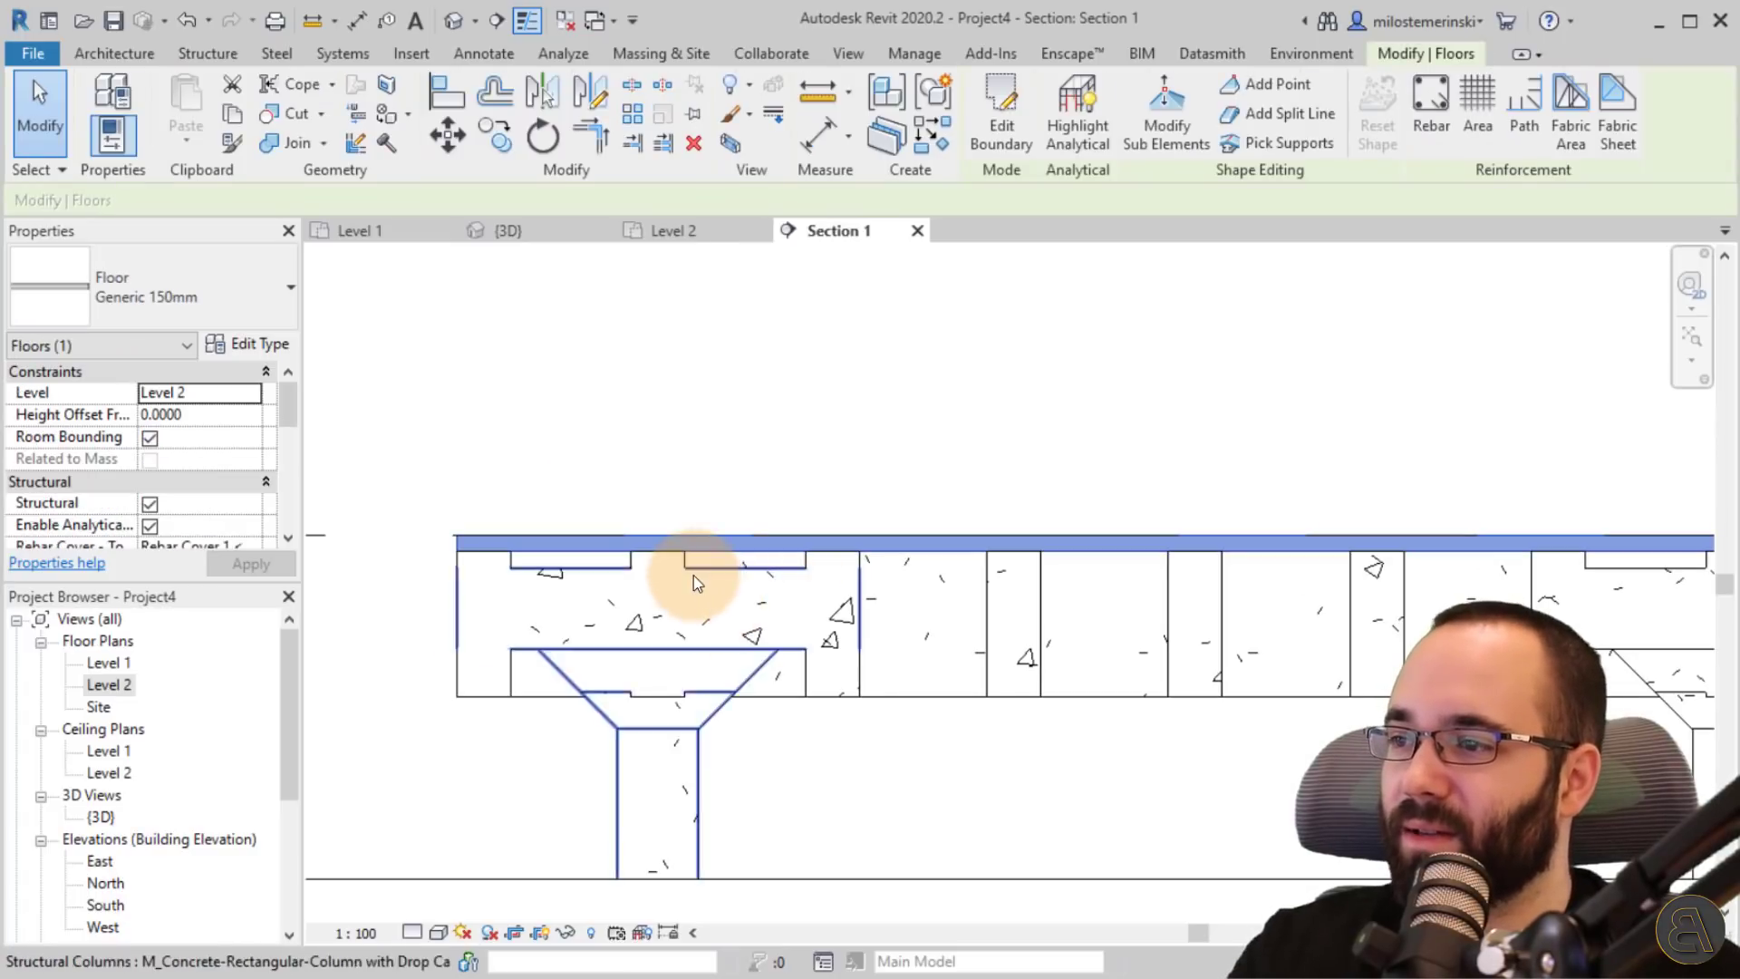
{"action": "left_click", "coordinate": [276, 350]}
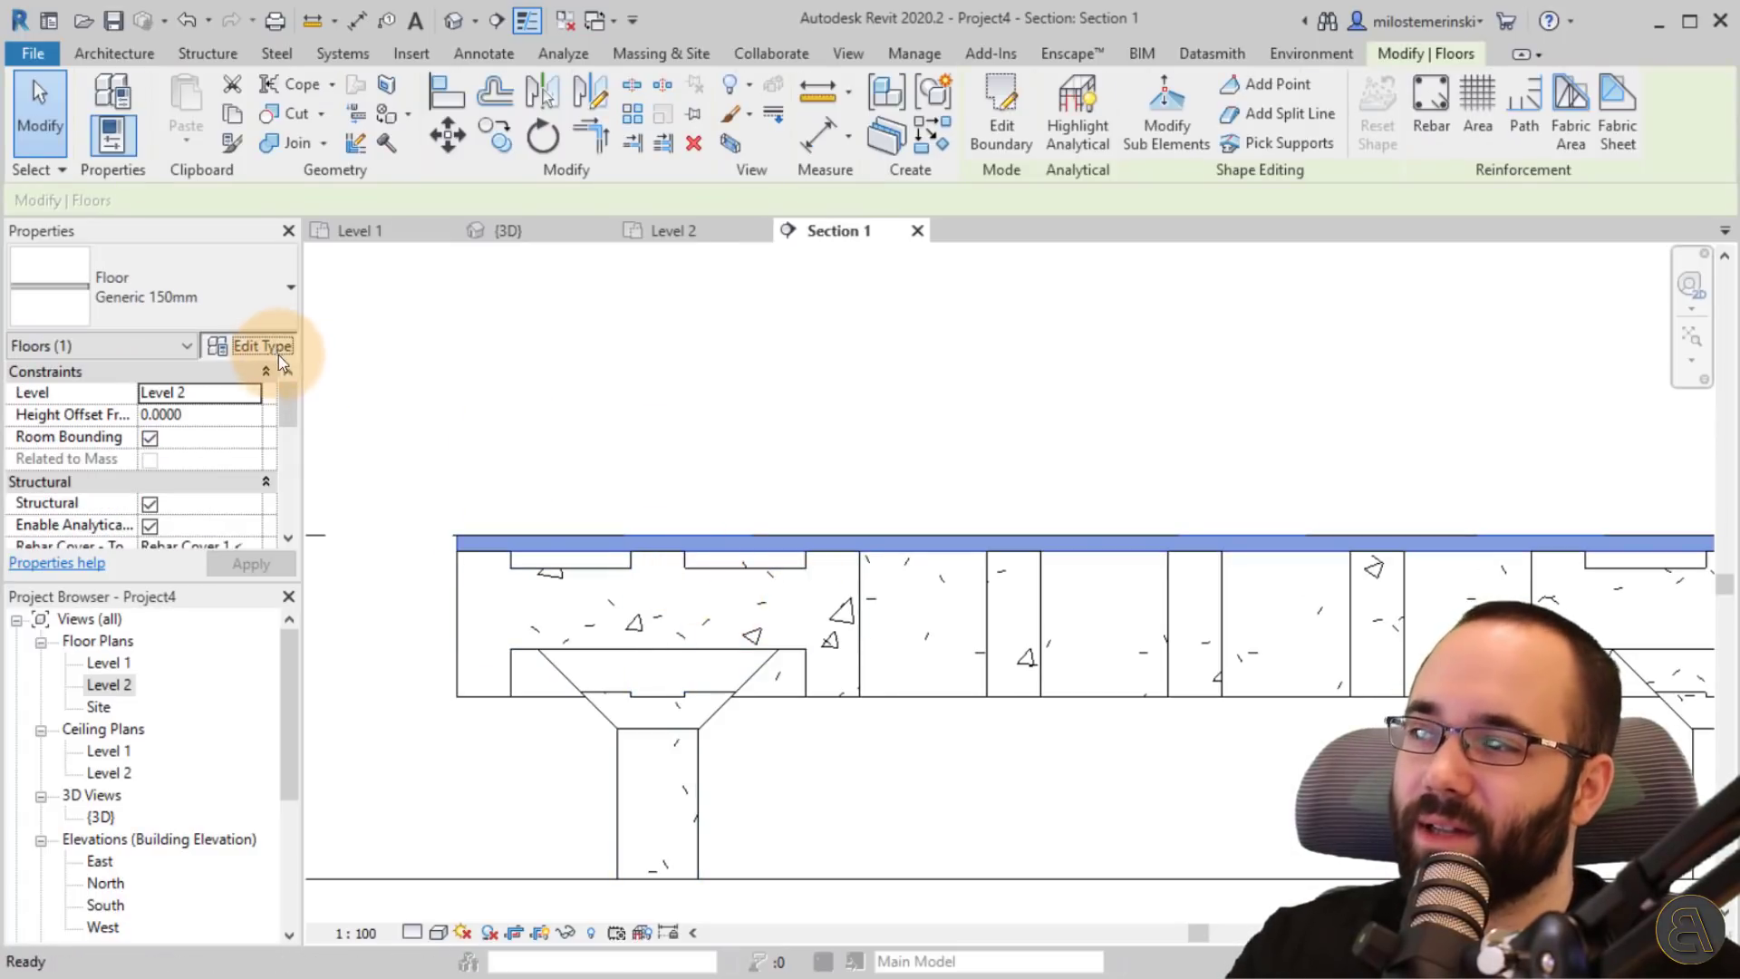
{"action": "left_click", "coordinate": [1022, 317]}
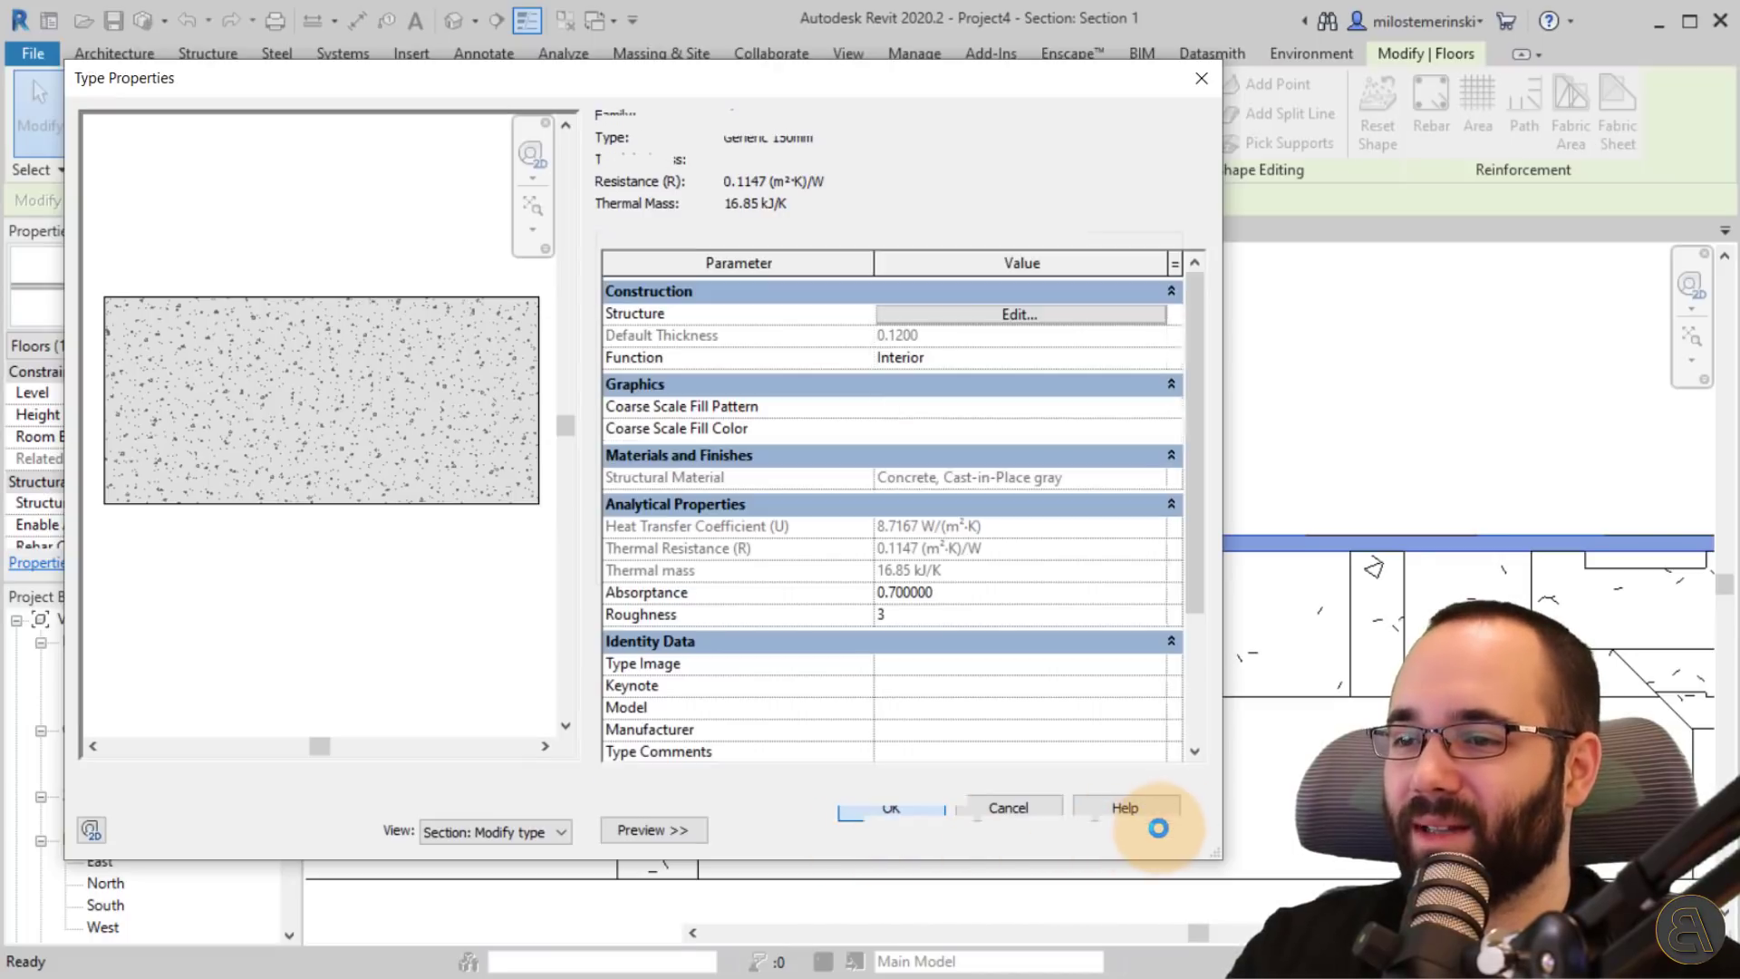
{"action": "left_click", "coordinate": [1152, 829]}
{"action": "left_click", "coordinate": [917, 831]}
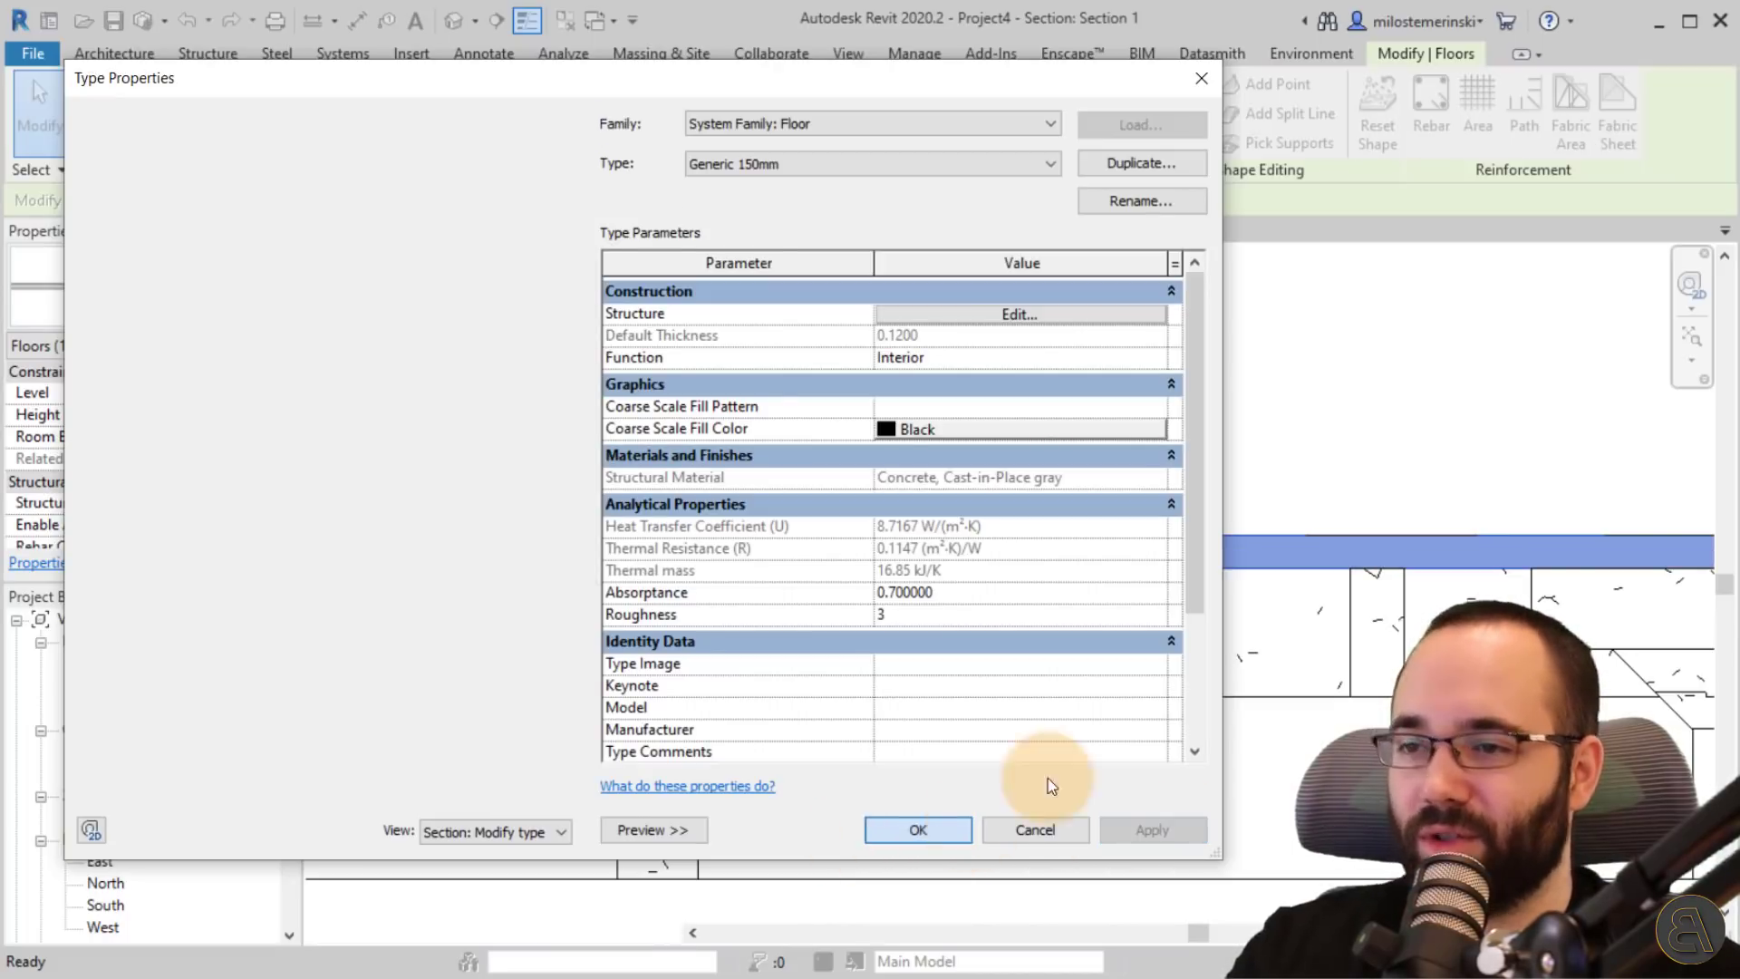
- Examine in the section how the floor, the beams' undersides and the column's drop cap line up
{"action": "left_click", "coordinate": [1066, 797]}
{"action": "scroll", "coordinate": [839, 437], "scroll_direction": "down", "scroll_amount": 1}
{"action": "scroll", "coordinate": [794, 641], "scroll_direction": "up", "scroll_amount": 2}
{"action": "scroll", "coordinate": [795, 632], "scroll_direction": "down", "scroll_amount": 1}
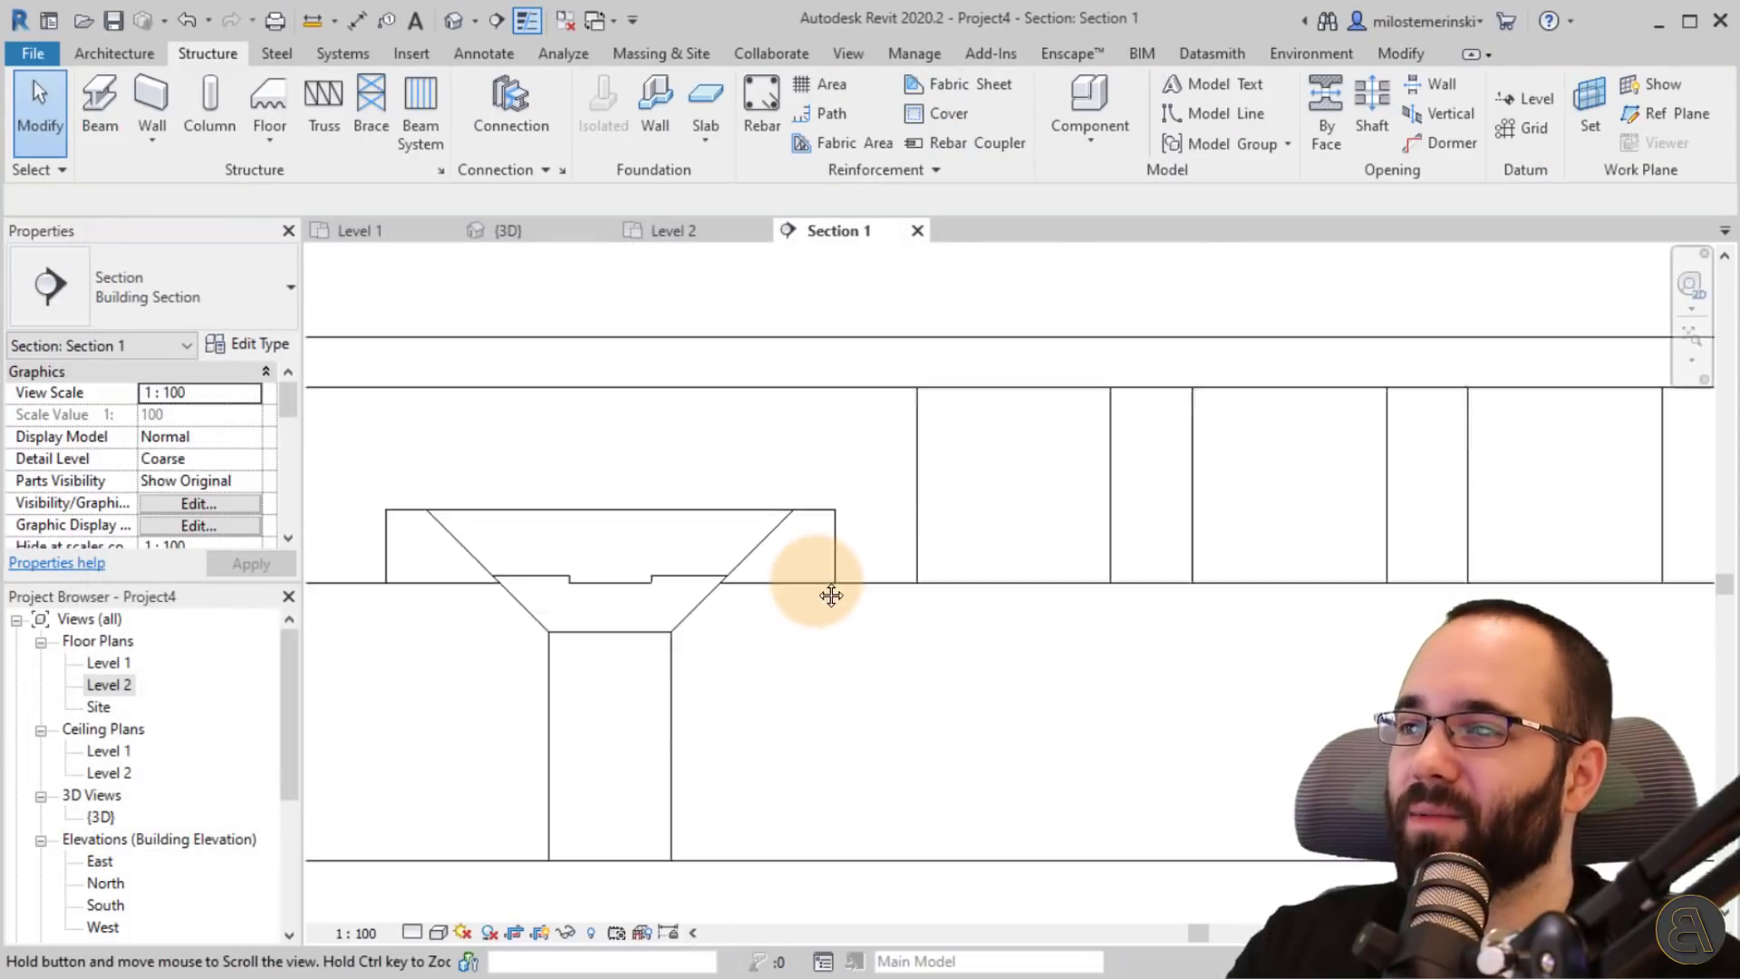
{"action": "scroll", "coordinate": [881, 456], "scroll_direction": "up", "scroll_amount": 1}
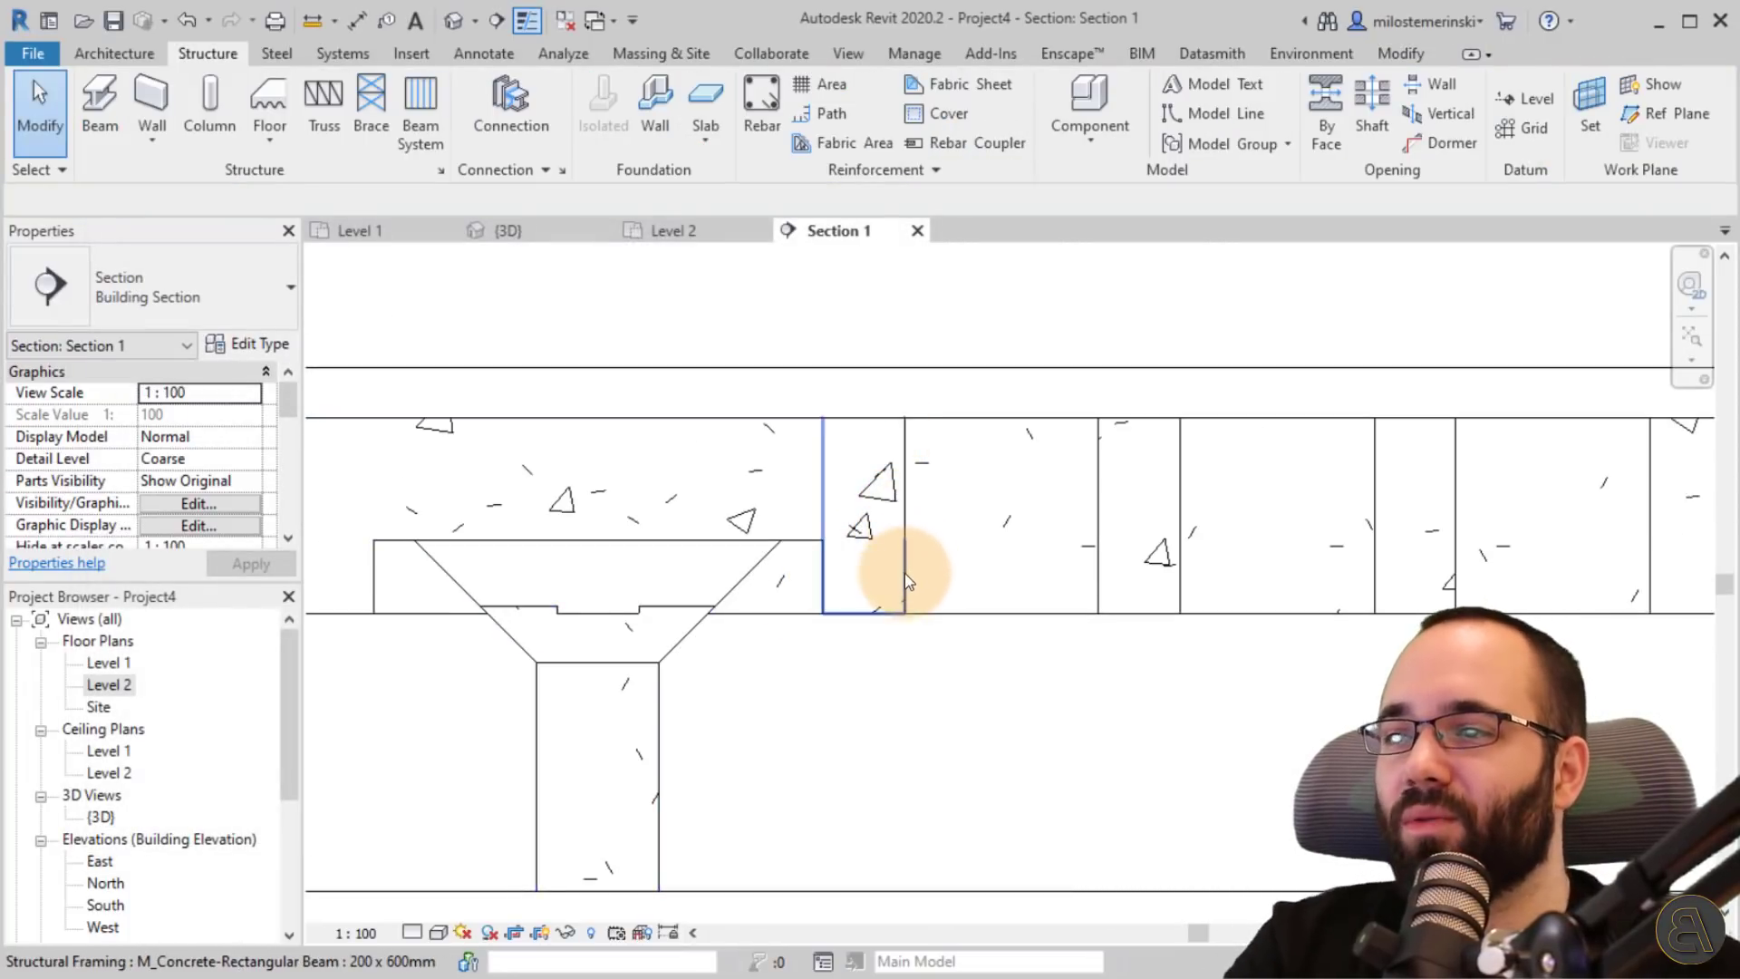
{"action": "scroll", "coordinate": [815, 507], "scroll_direction": "down", "scroll_amount": 1}
{"action": "scroll", "coordinate": [861, 400], "scroll_direction": "up", "scroll_amount": 1}
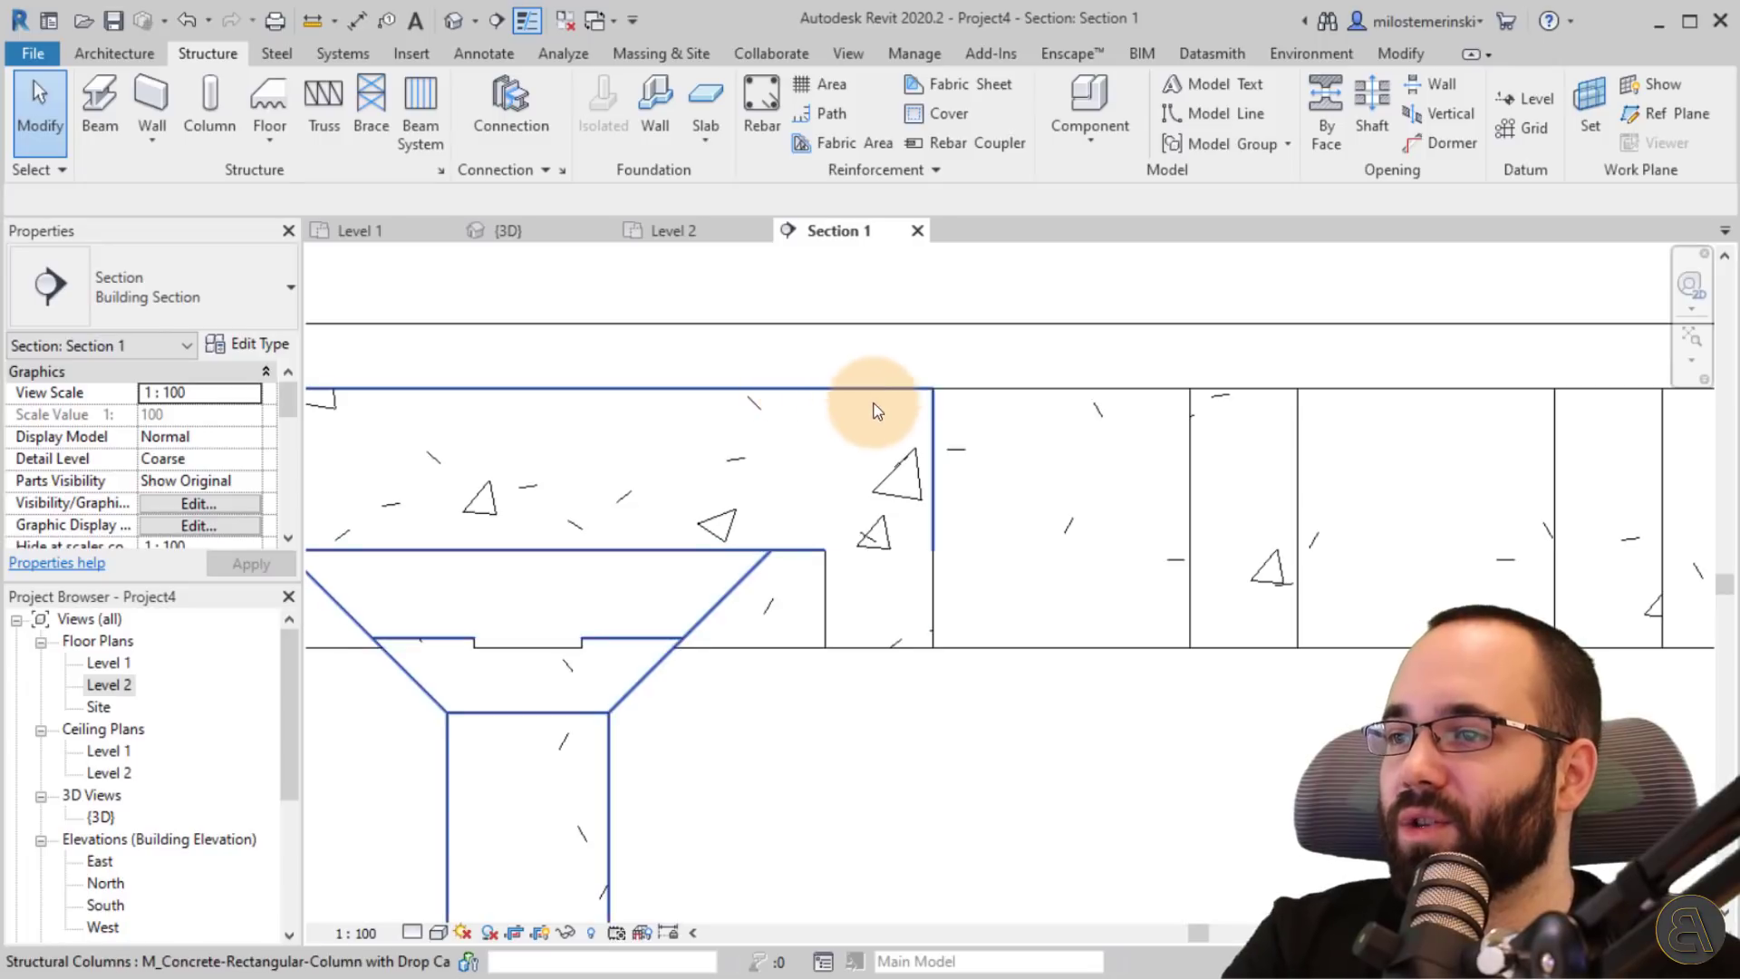
{"action": "left_click", "coordinate": [929, 616]}
{"action": "scroll", "coordinate": [1123, 540], "scroll_direction": "down", "scroll_amount": 3}
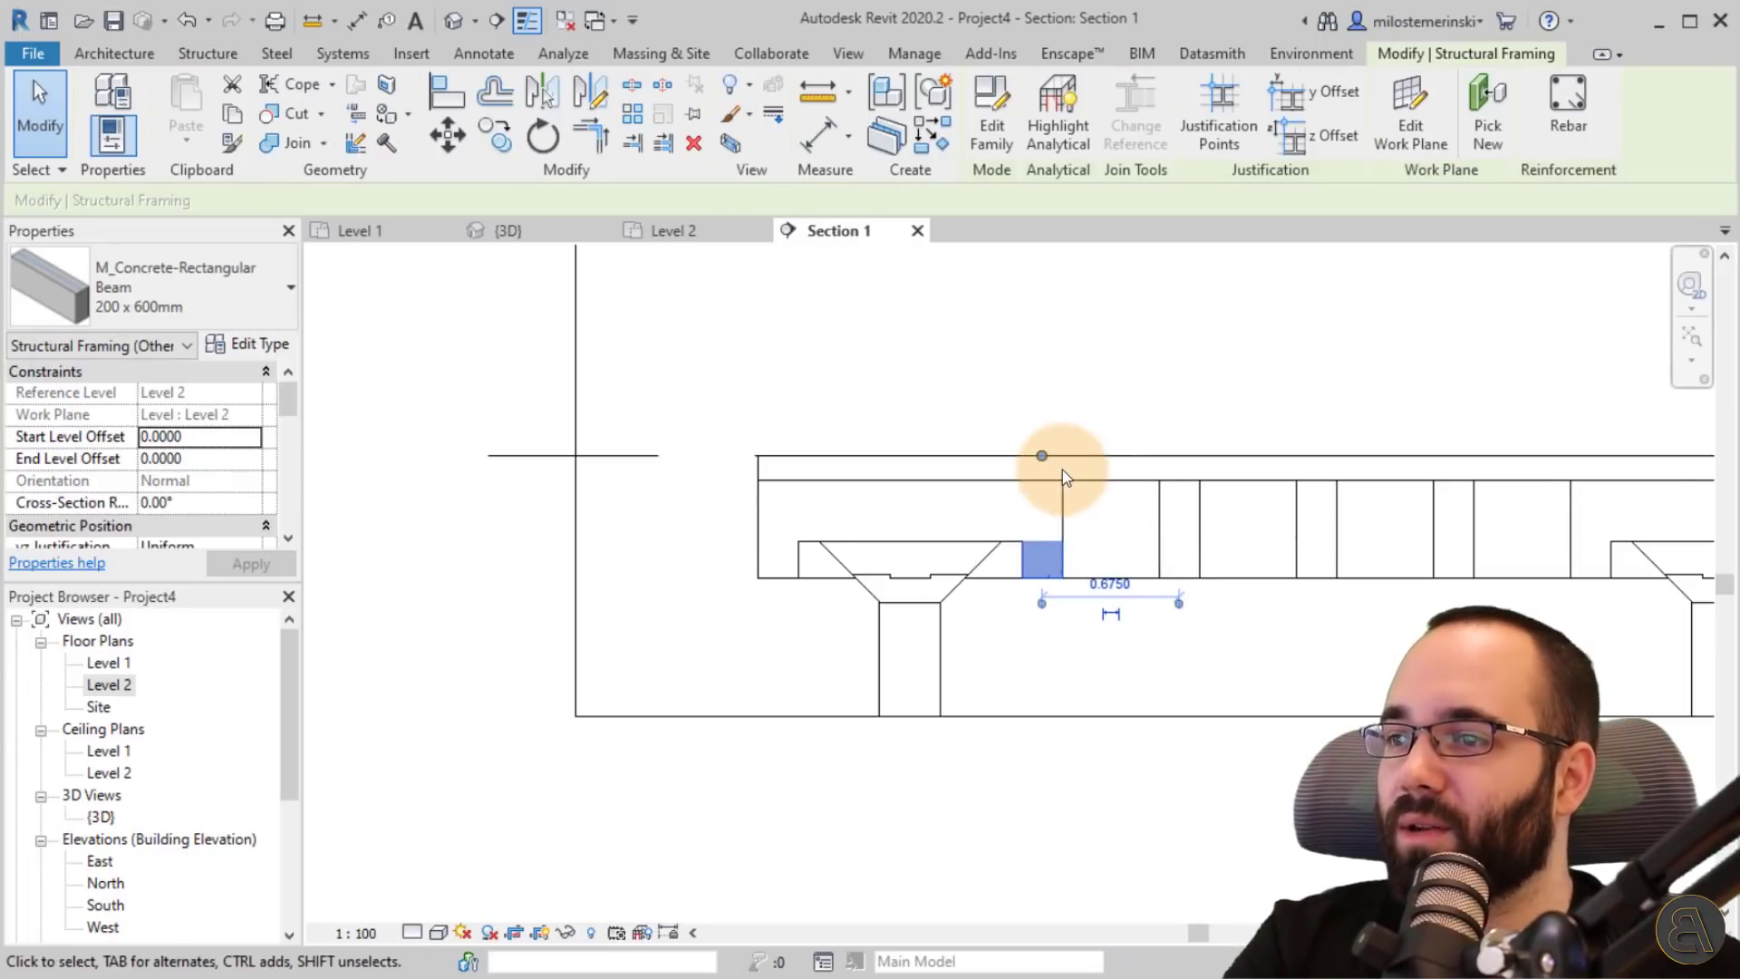
{"action": "scroll", "coordinate": [1062, 470], "scroll_direction": "up", "scroll_amount": 2}
{"action": "scroll", "coordinate": [1041, 635], "scroll_direction": "up", "scroll_amount": 2}
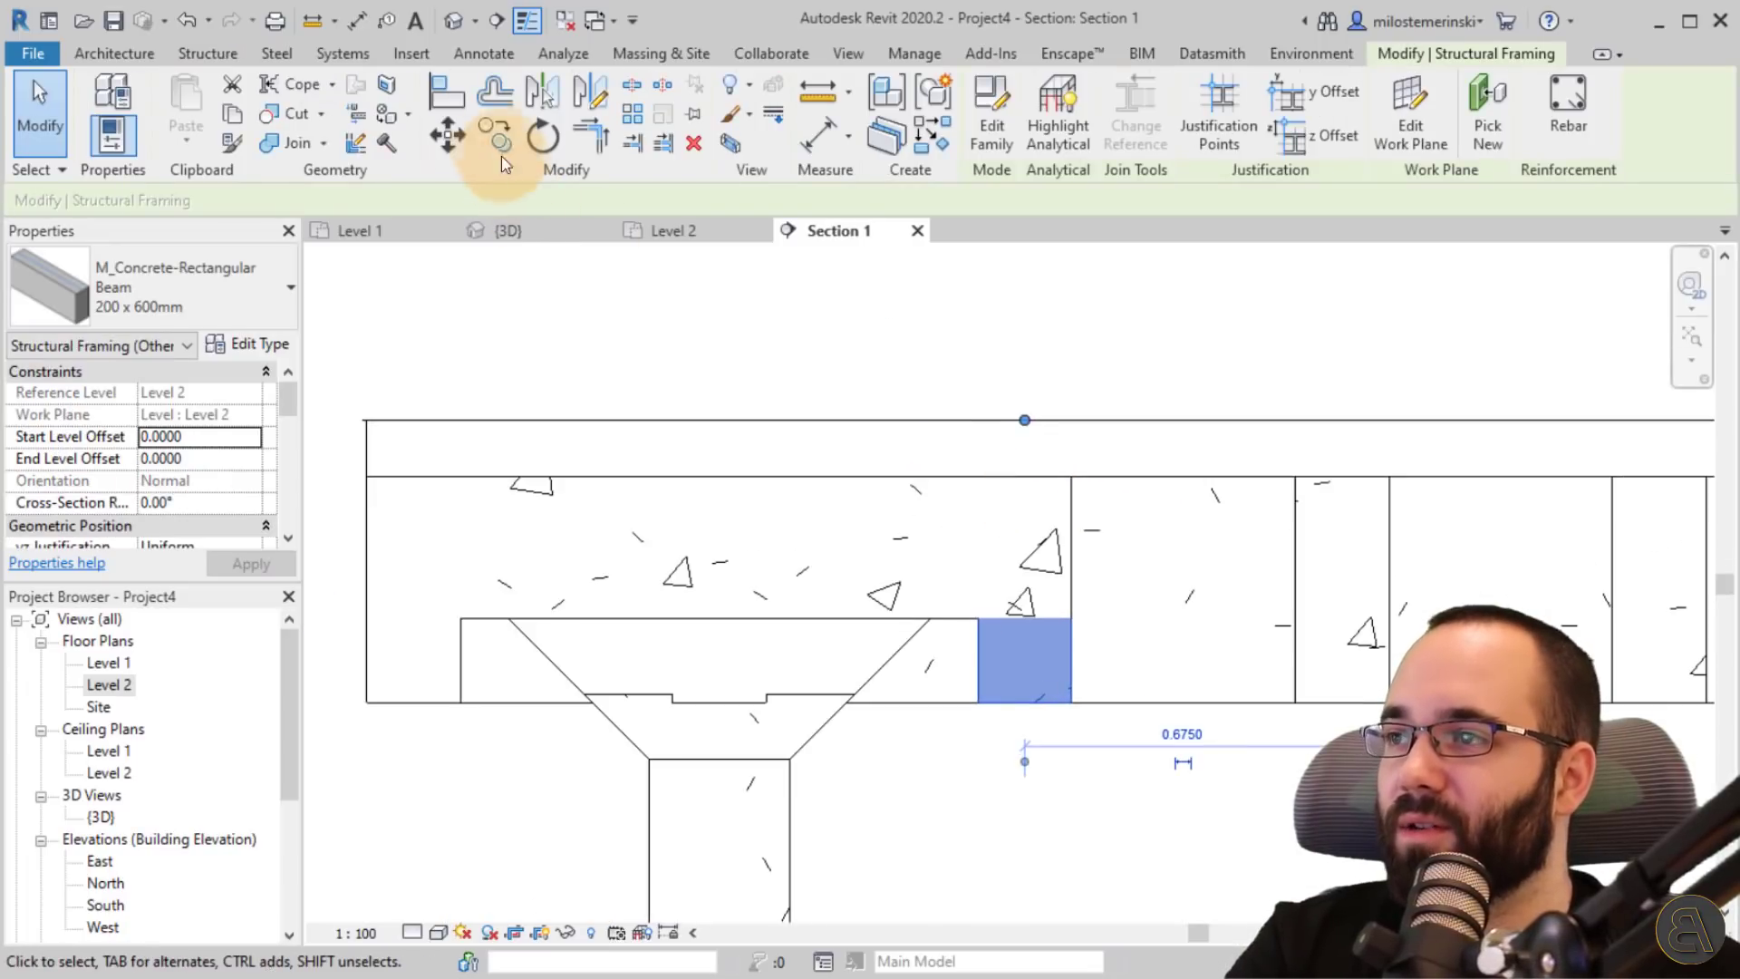
{"action": "left_click", "coordinate": [317, 22]}
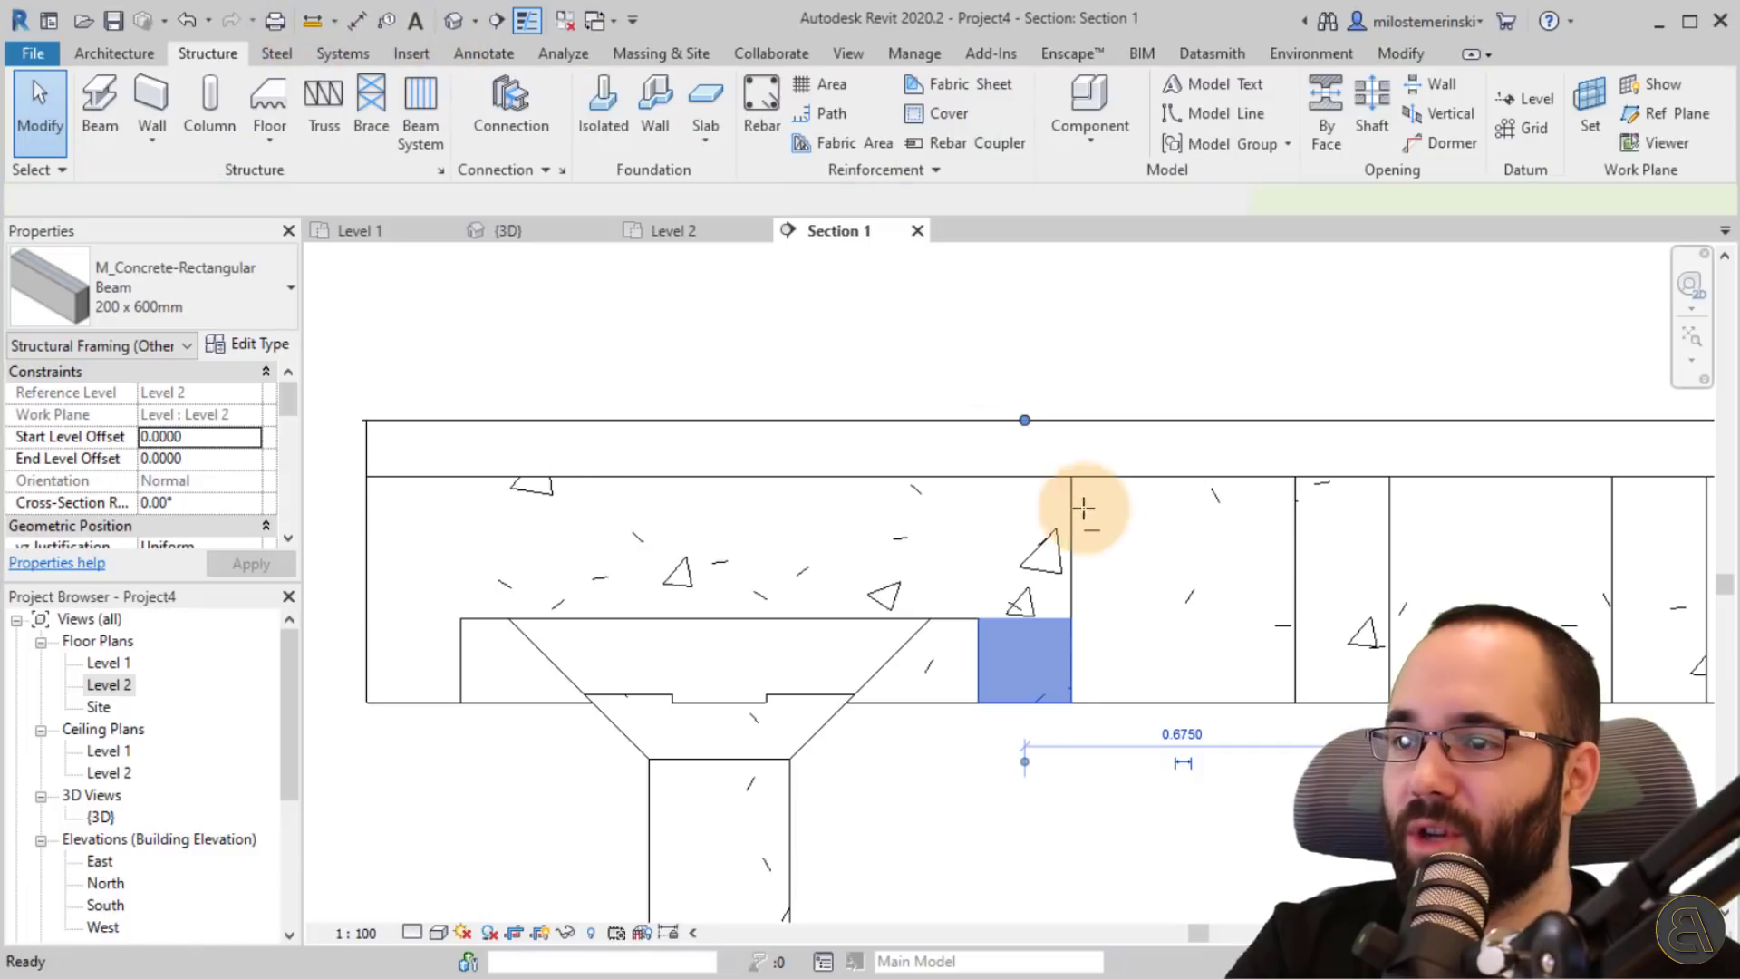
{"action": "left_click", "coordinate": [984, 418]}
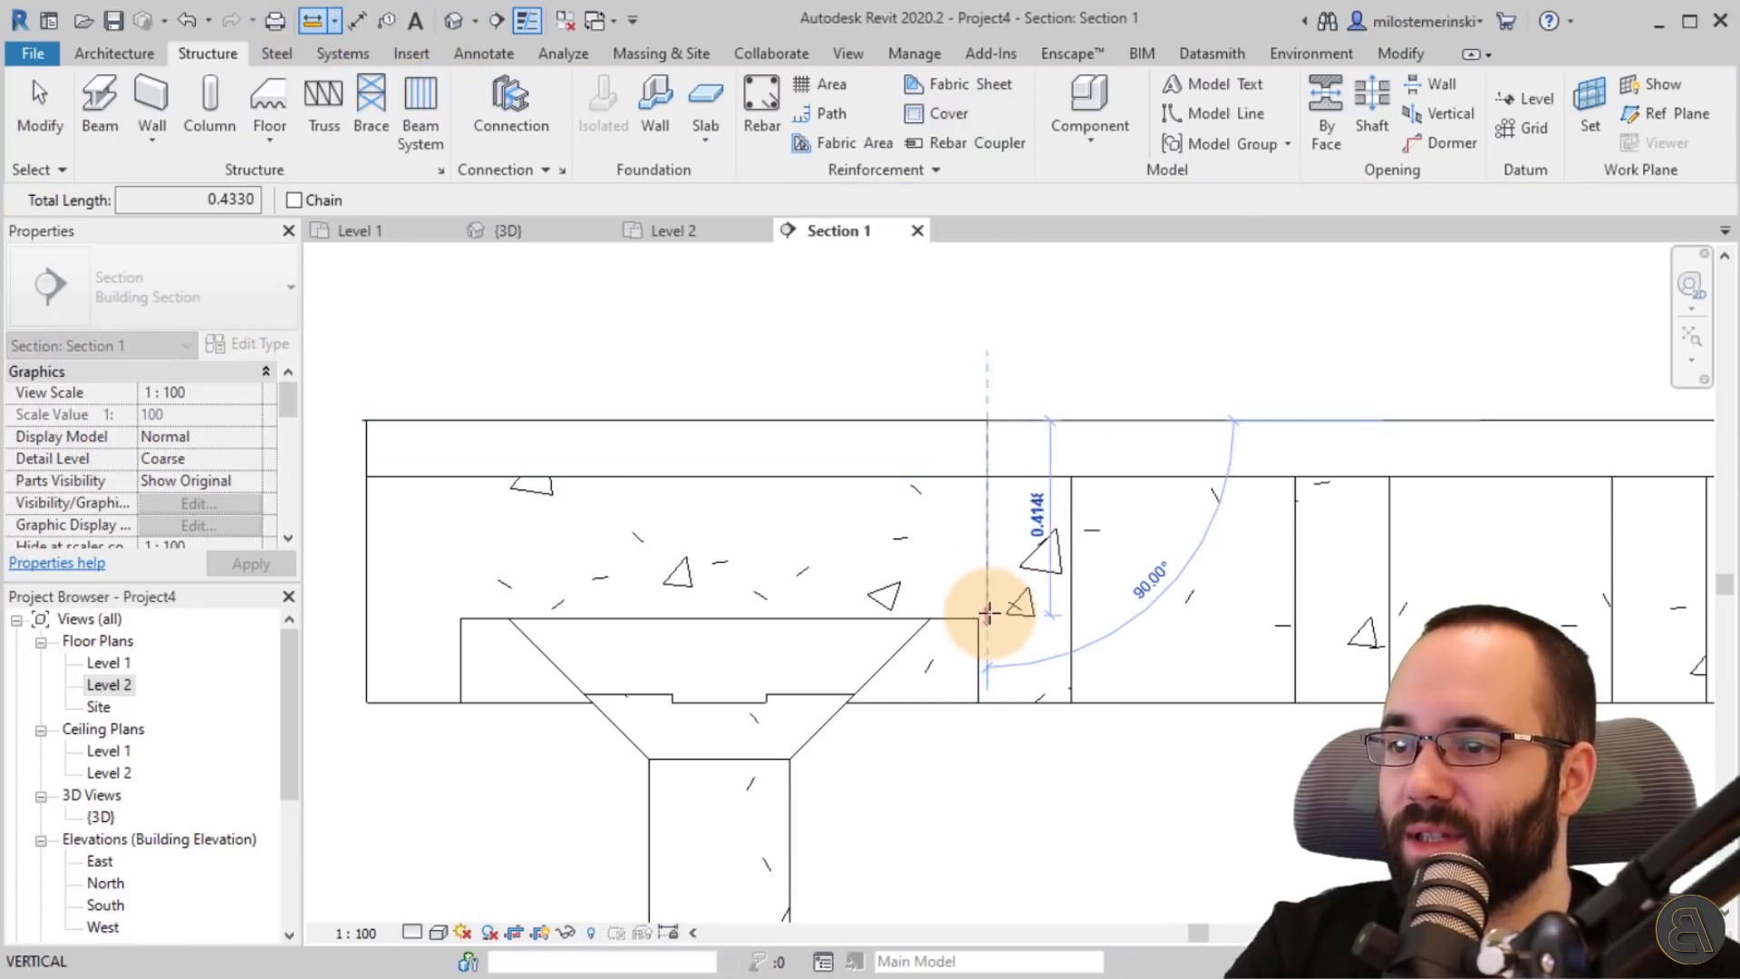
{"action": "key", "text": "Escape"}
{"action": "key", "text": "Escape"}
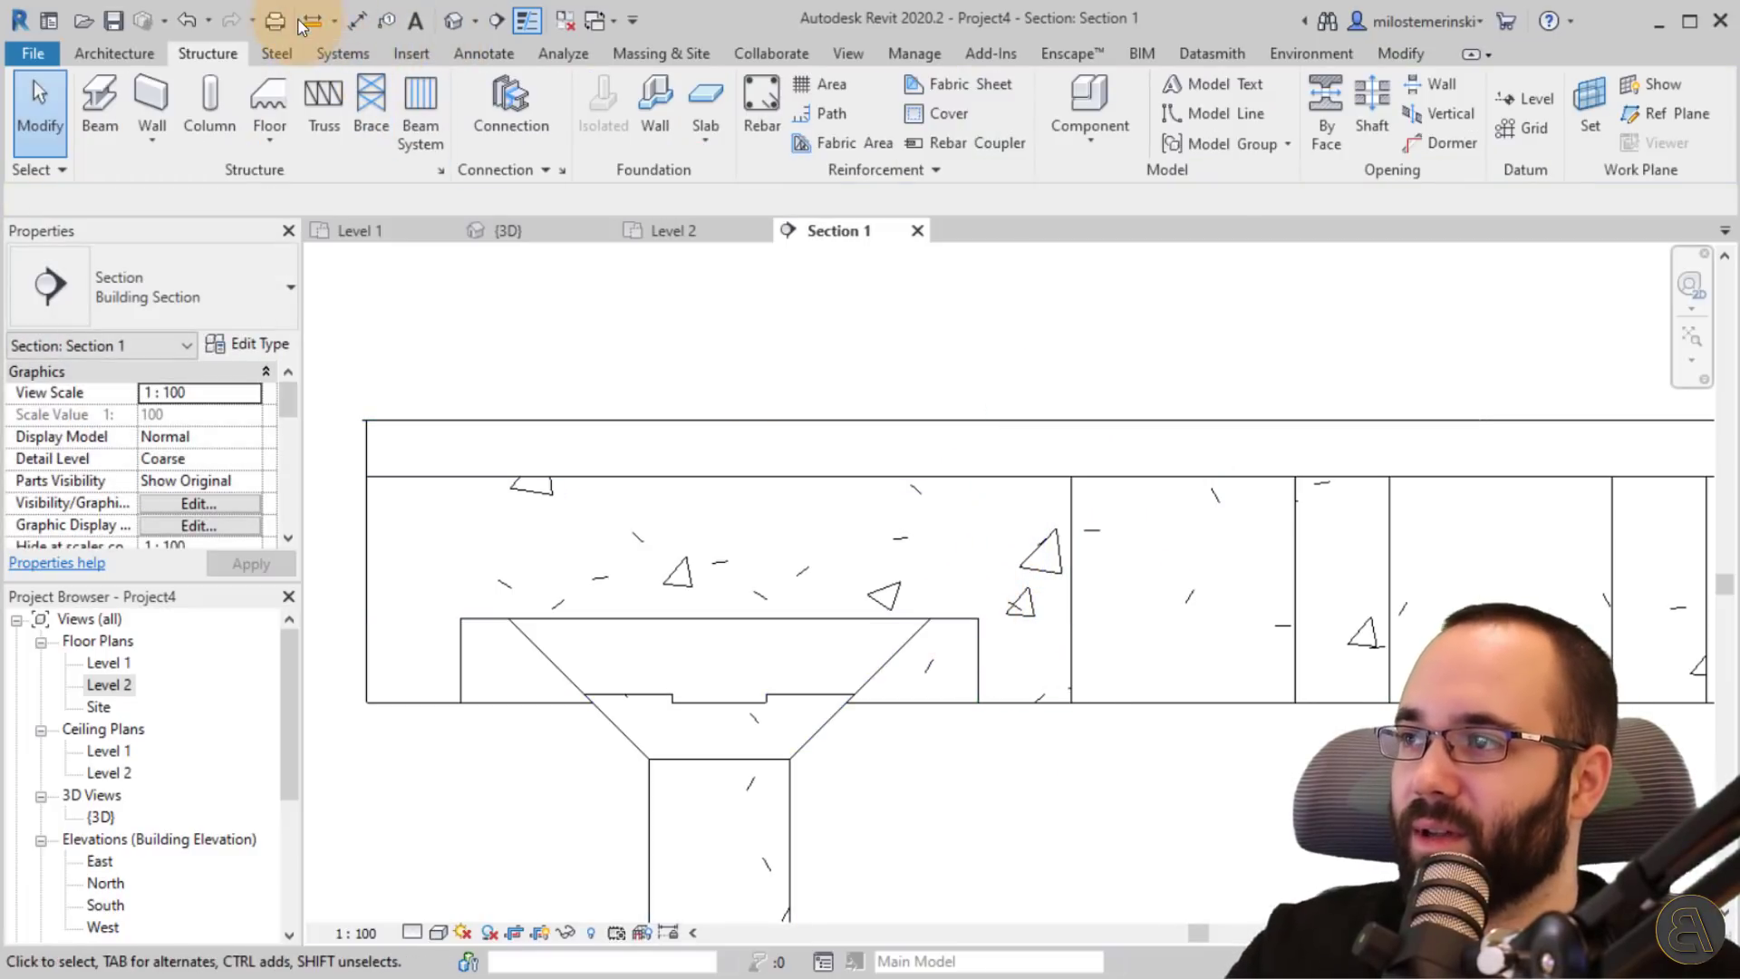
- Measure the vertical distance from the drop cap's top edge to the top of the floor at Level 2
{"action": "left_click", "coordinate": [324, 23]}
{"action": "left_click", "coordinate": [954, 618]}
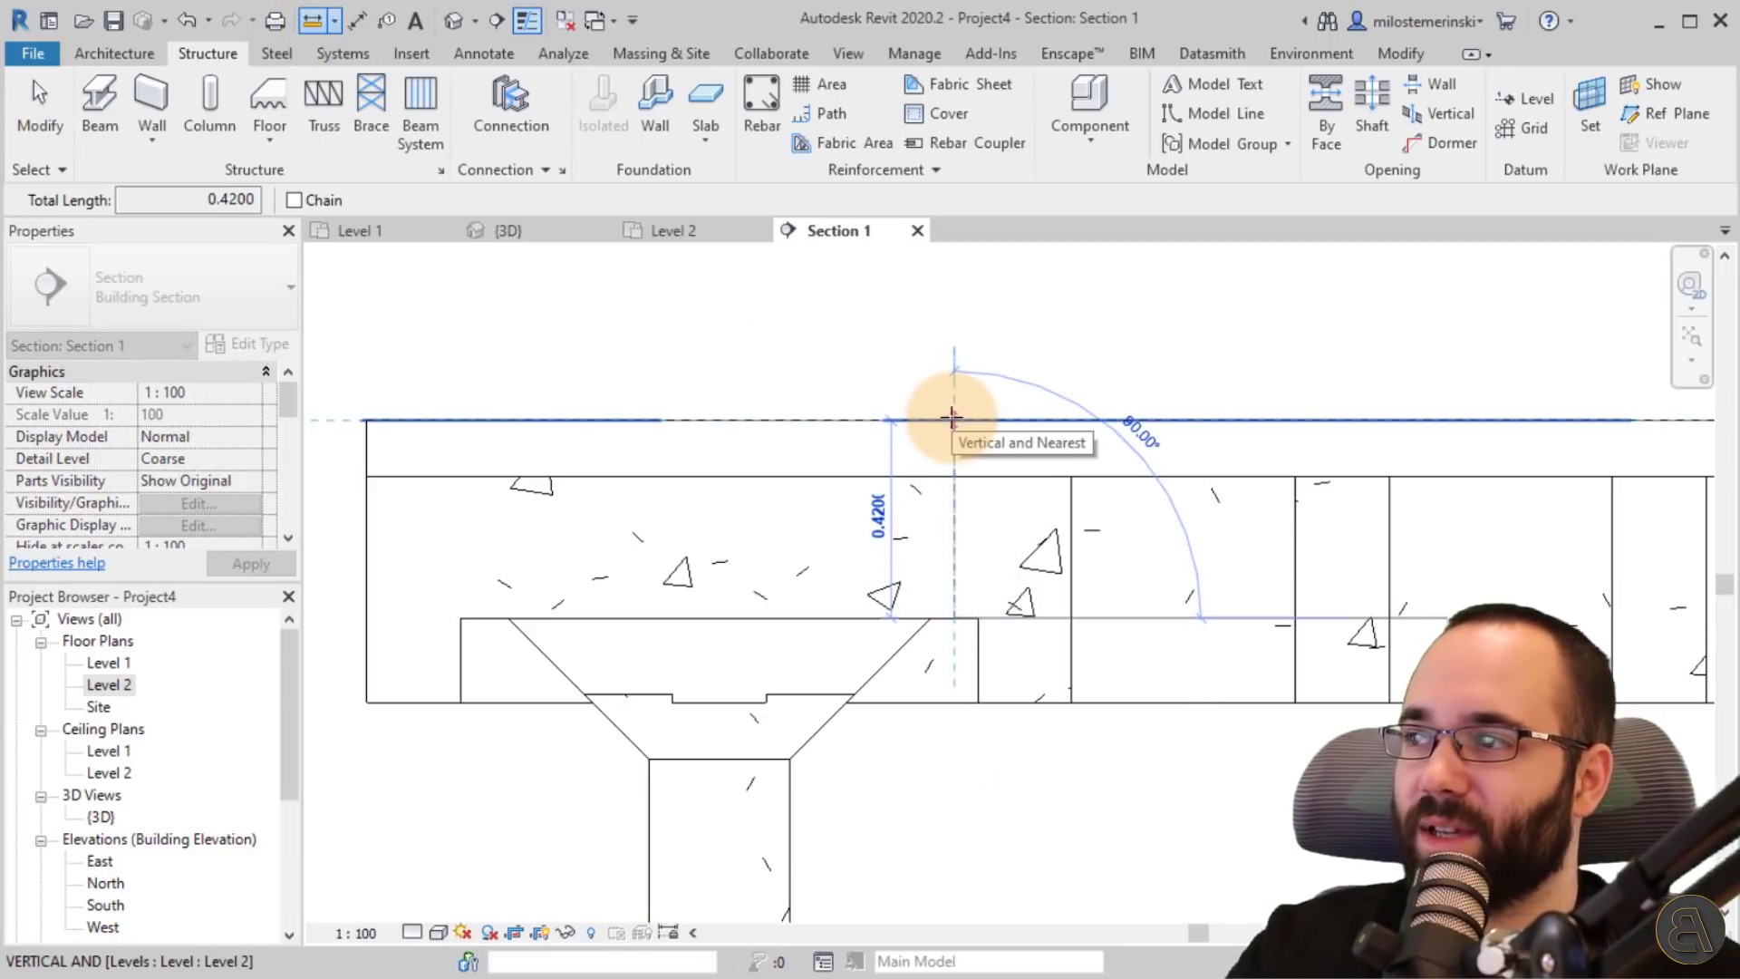
{"action": "key", "text": "Escape"}
{"action": "key", "text": "Escape"}
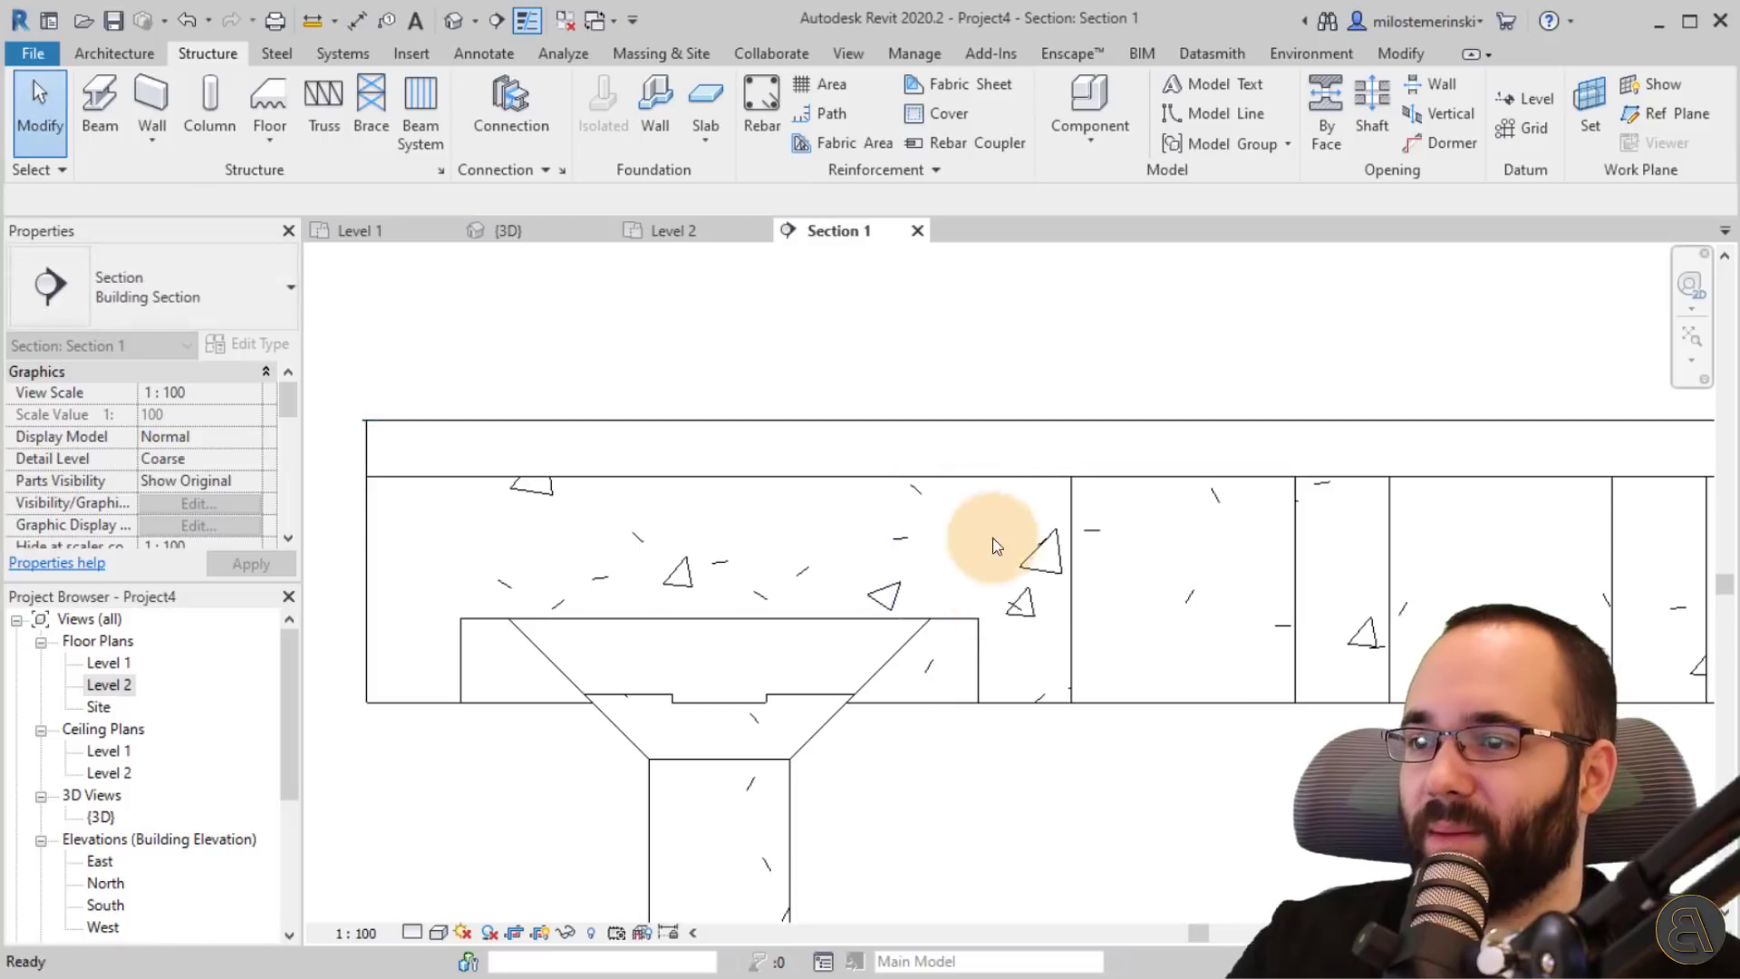
- Rename the 200 x 600mm concrete beam type as 200 x 420
{"action": "left_click", "coordinate": [994, 685]}
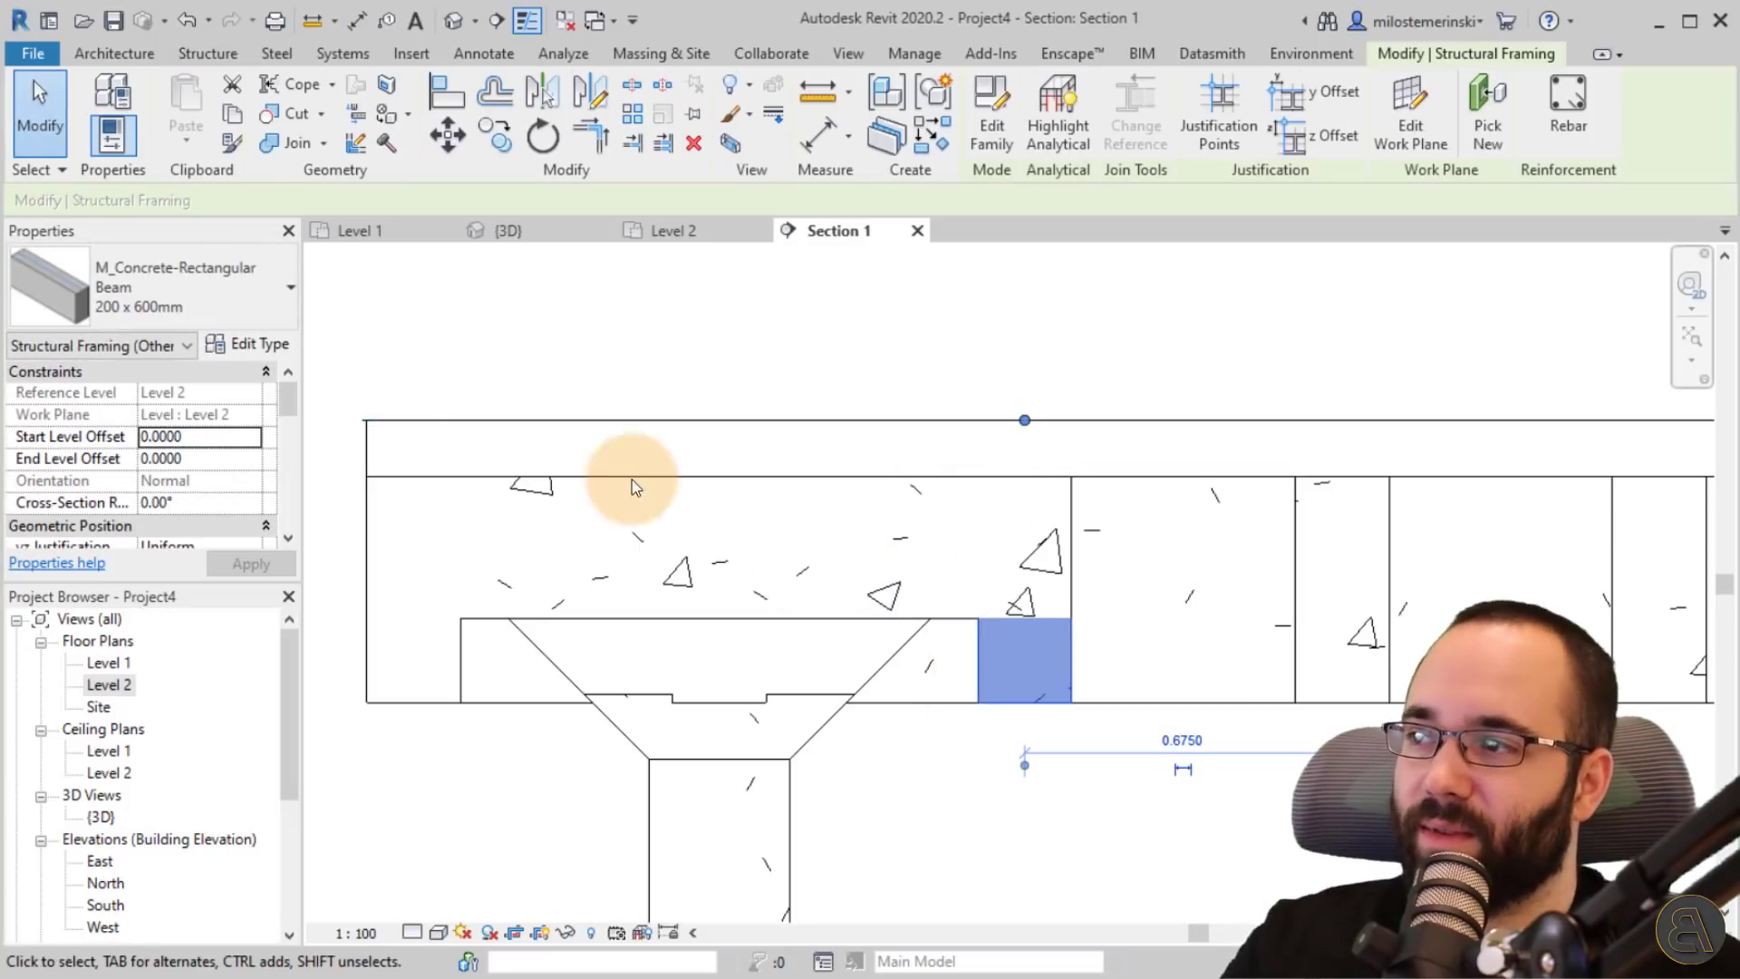
{"action": "left_click", "coordinate": [257, 343]}
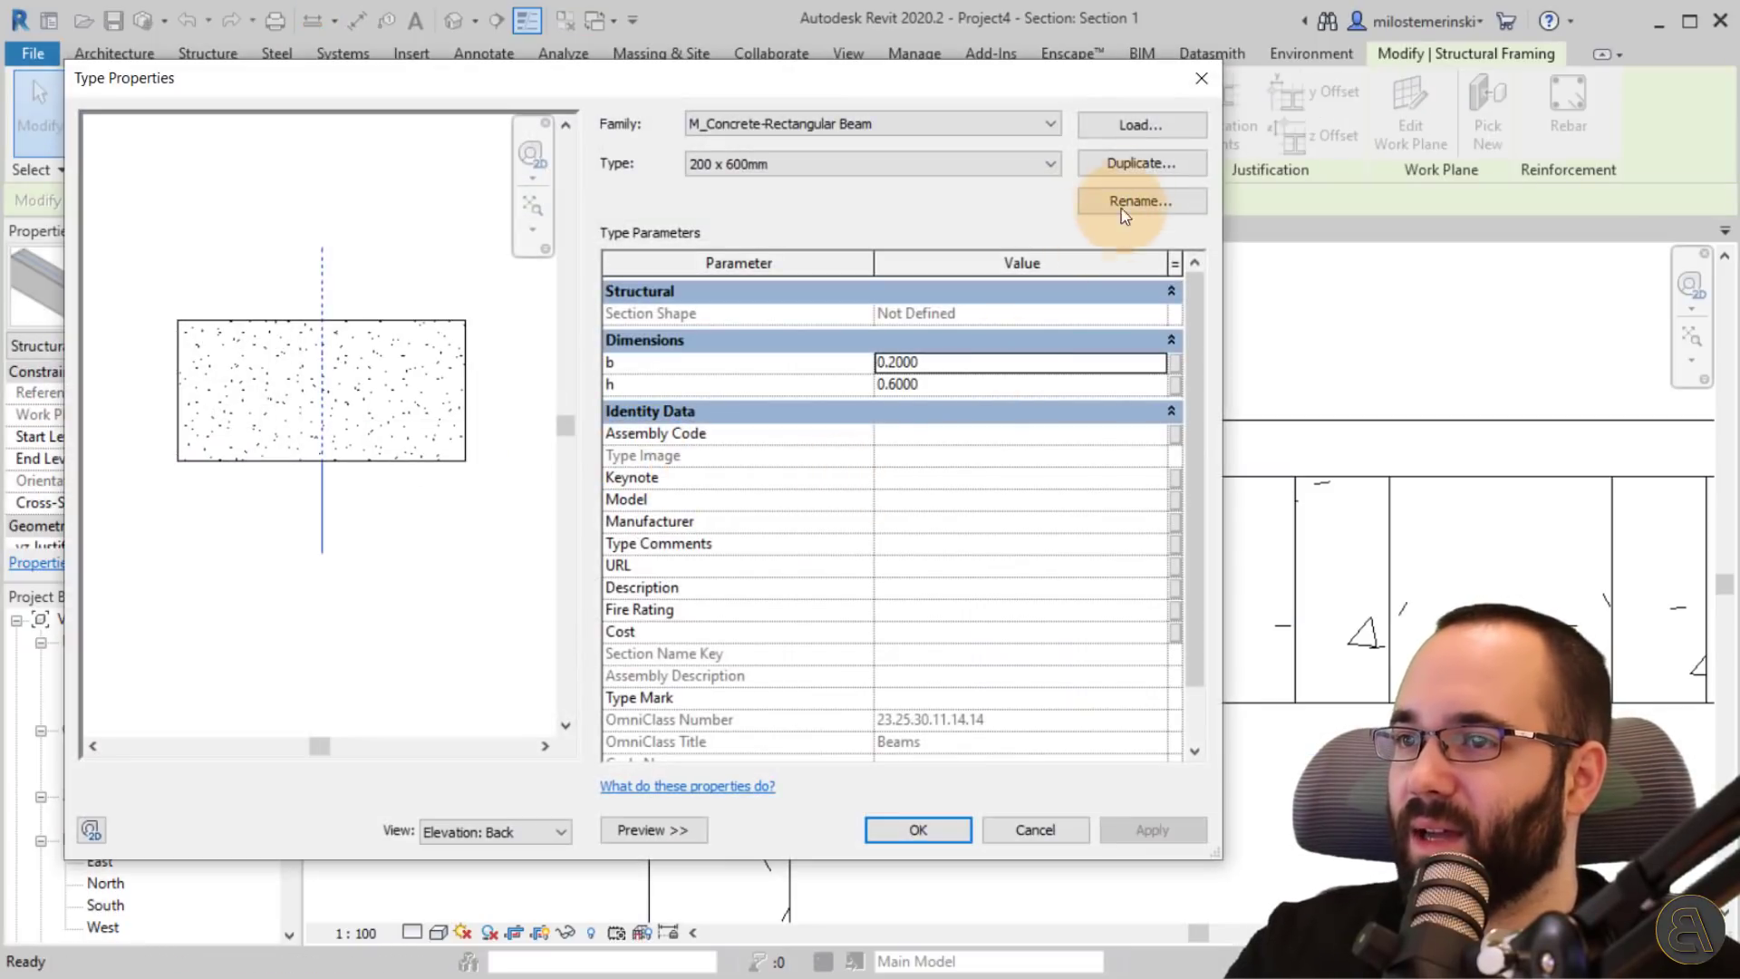
{"action": "left_click", "coordinate": [1140, 200]}
{"action": "left_click", "coordinate": [711, 611]}
{"action": "left_click_drag", "start_coordinate": [711, 611], "coordinate": [662, 613]}
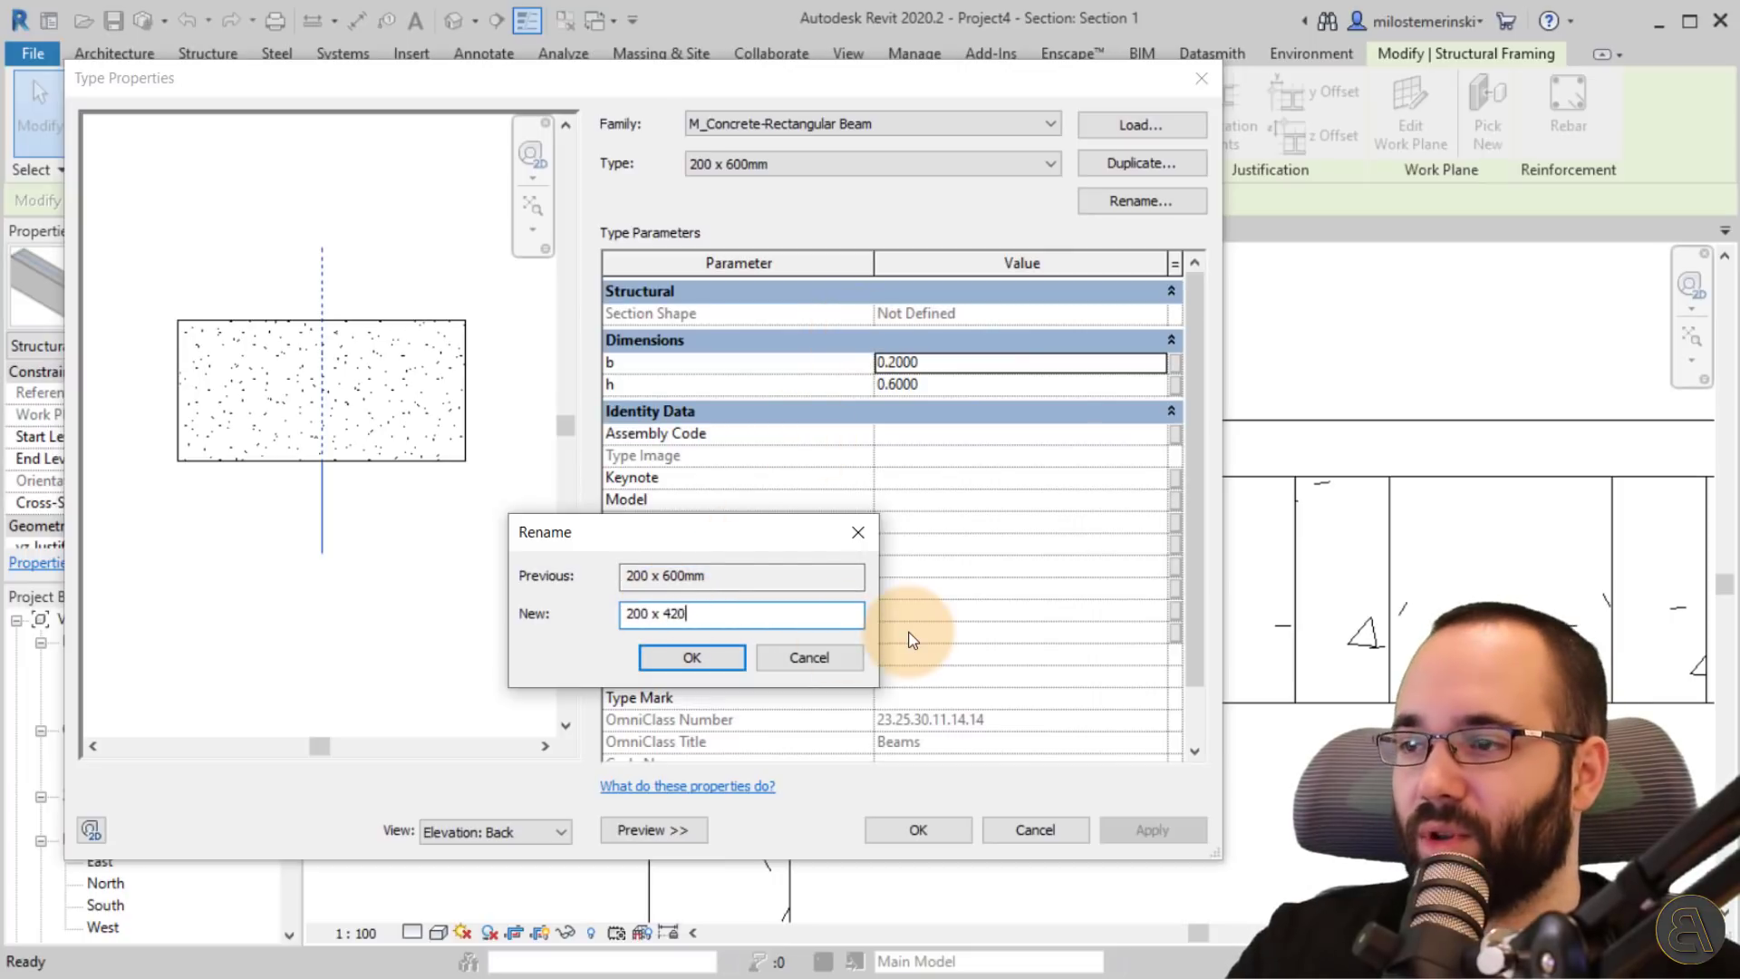
{"action": "key", "text": "Return"}
- Set the beam type's height h to 0.42 m and apply it to the beams
{"action": "left_click", "coordinate": [986, 389]}
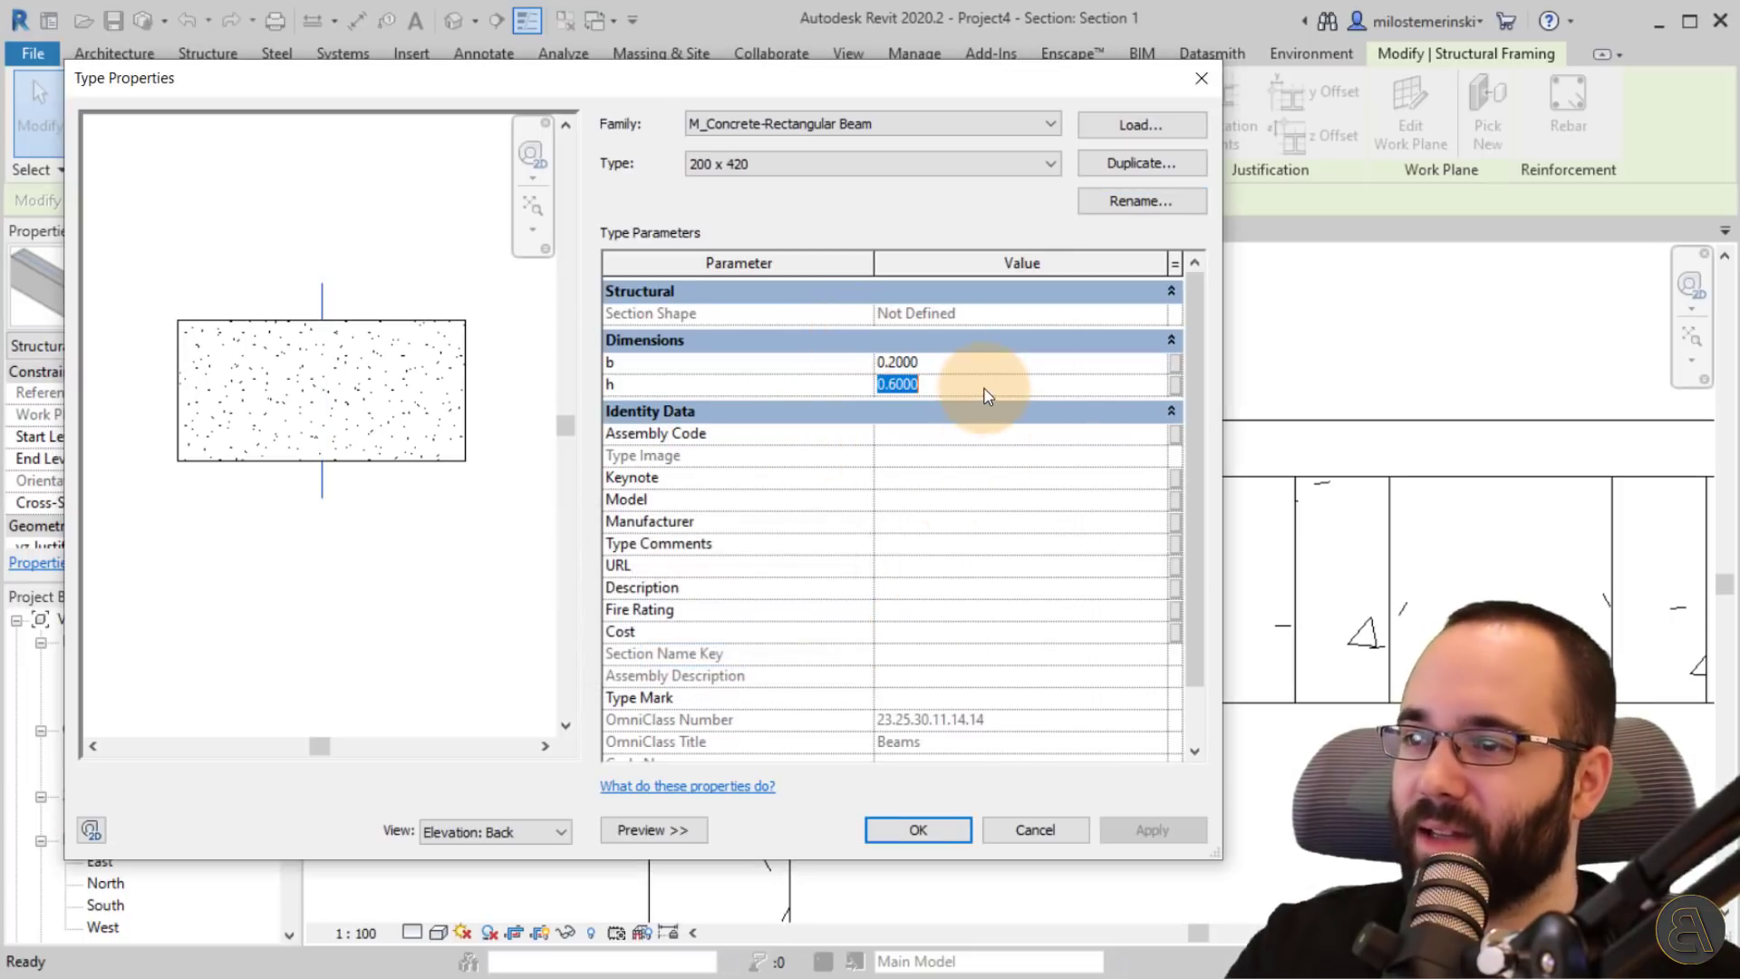
{"action": "type", "text": ".42"}
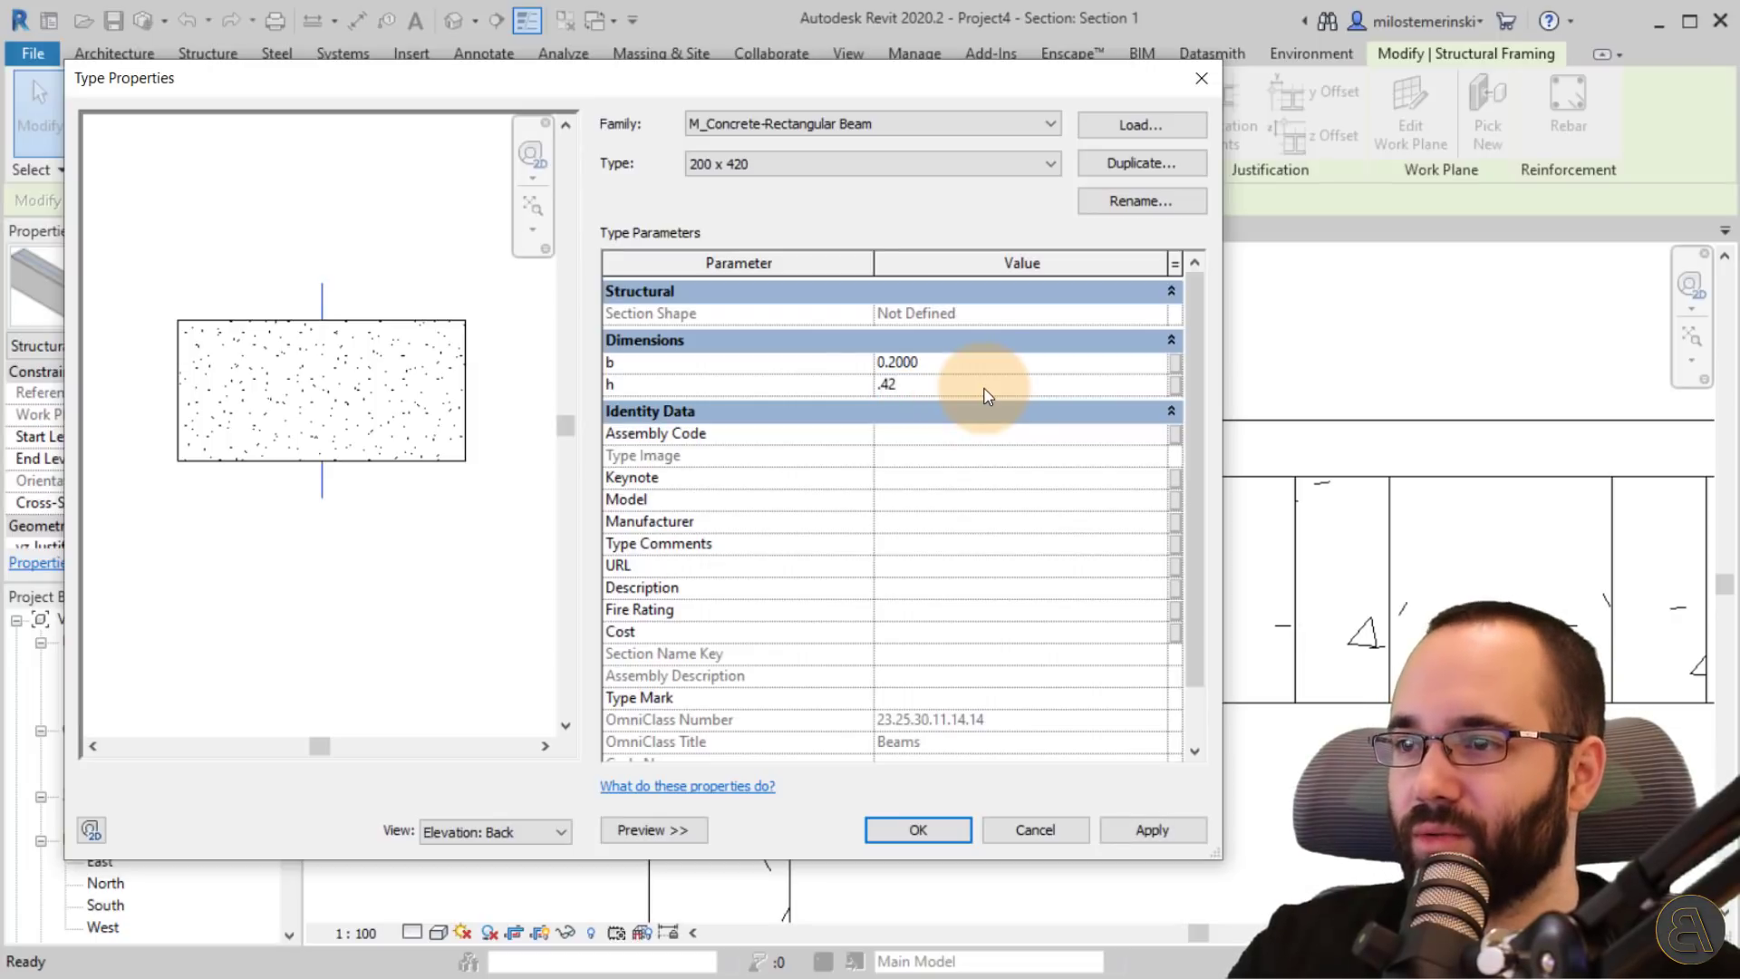
{"action": "left_click", "coordinate": [1146, 827]}
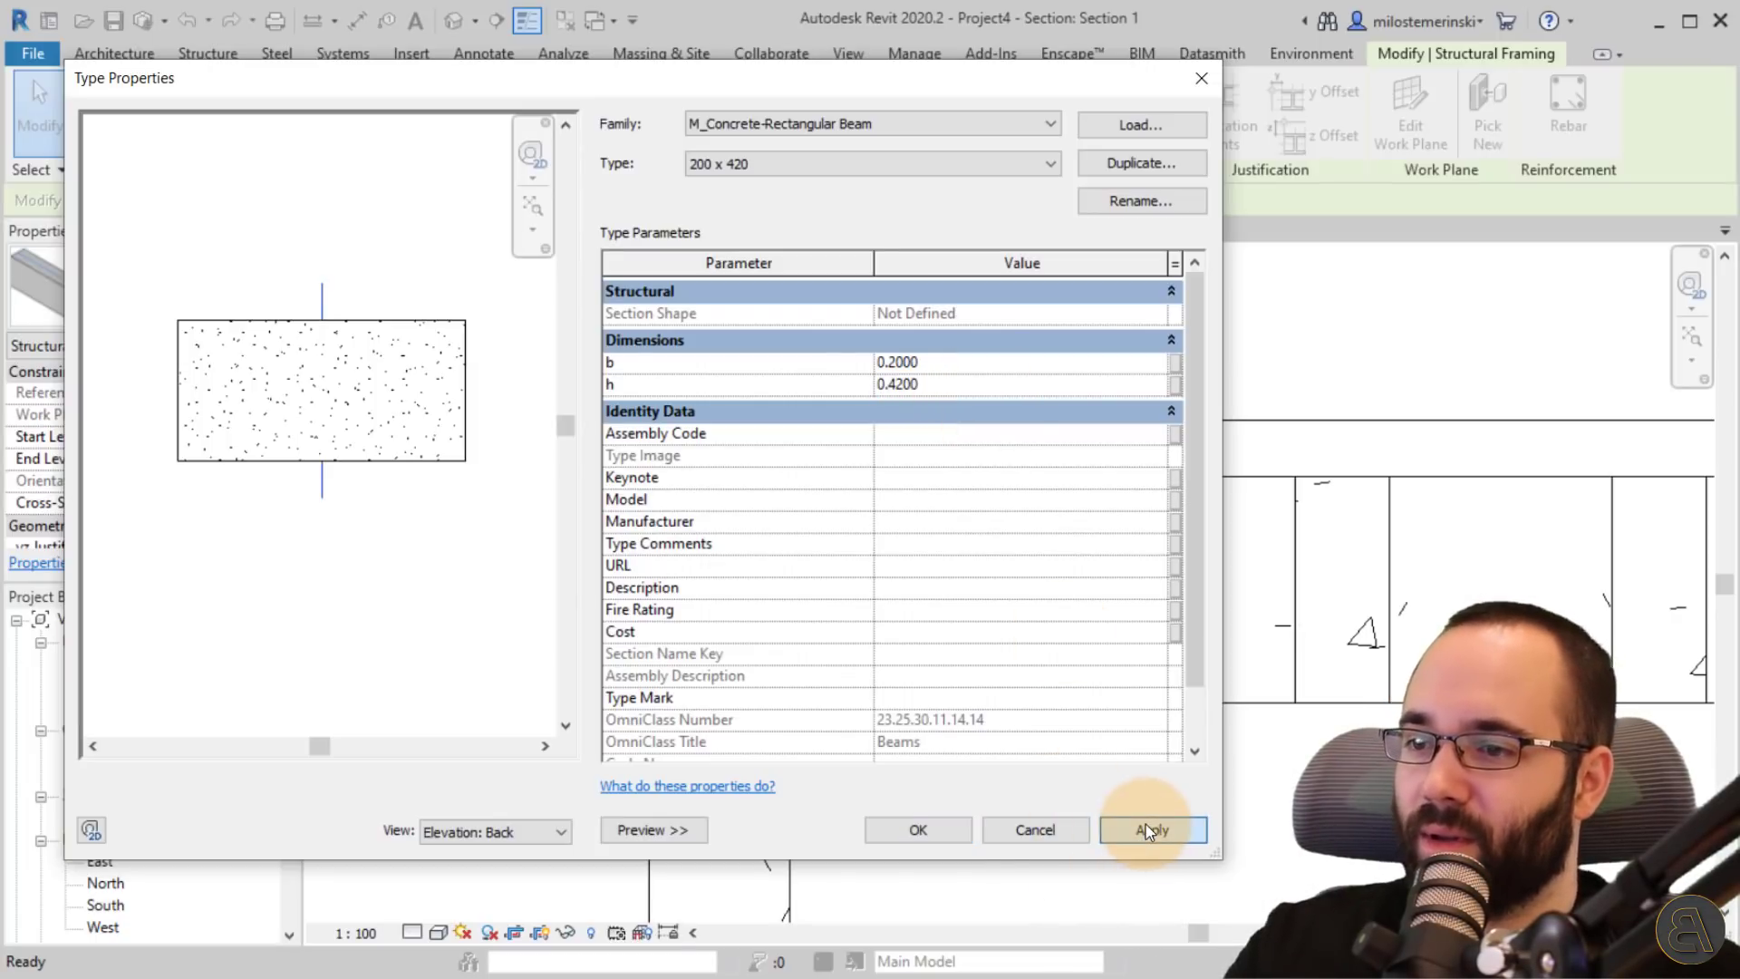
{"action": "left_click", "coordinate": [909, 831]}
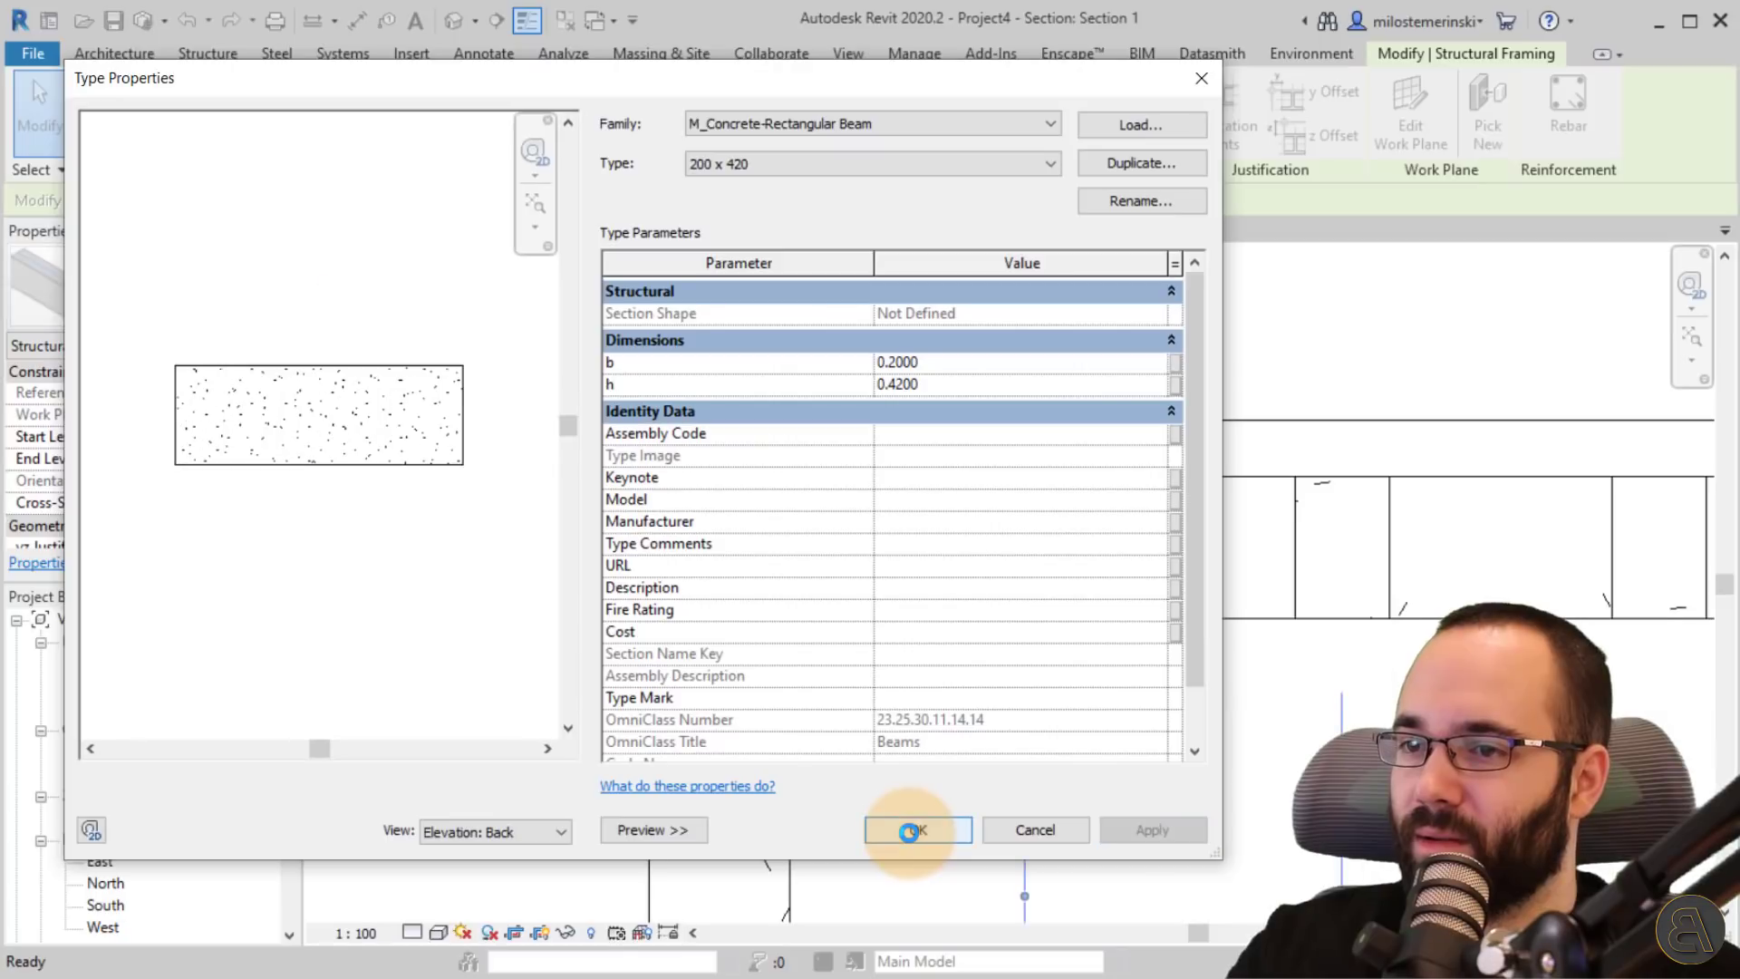
{"action": "left_click", "coordinate": [1022, 832]}
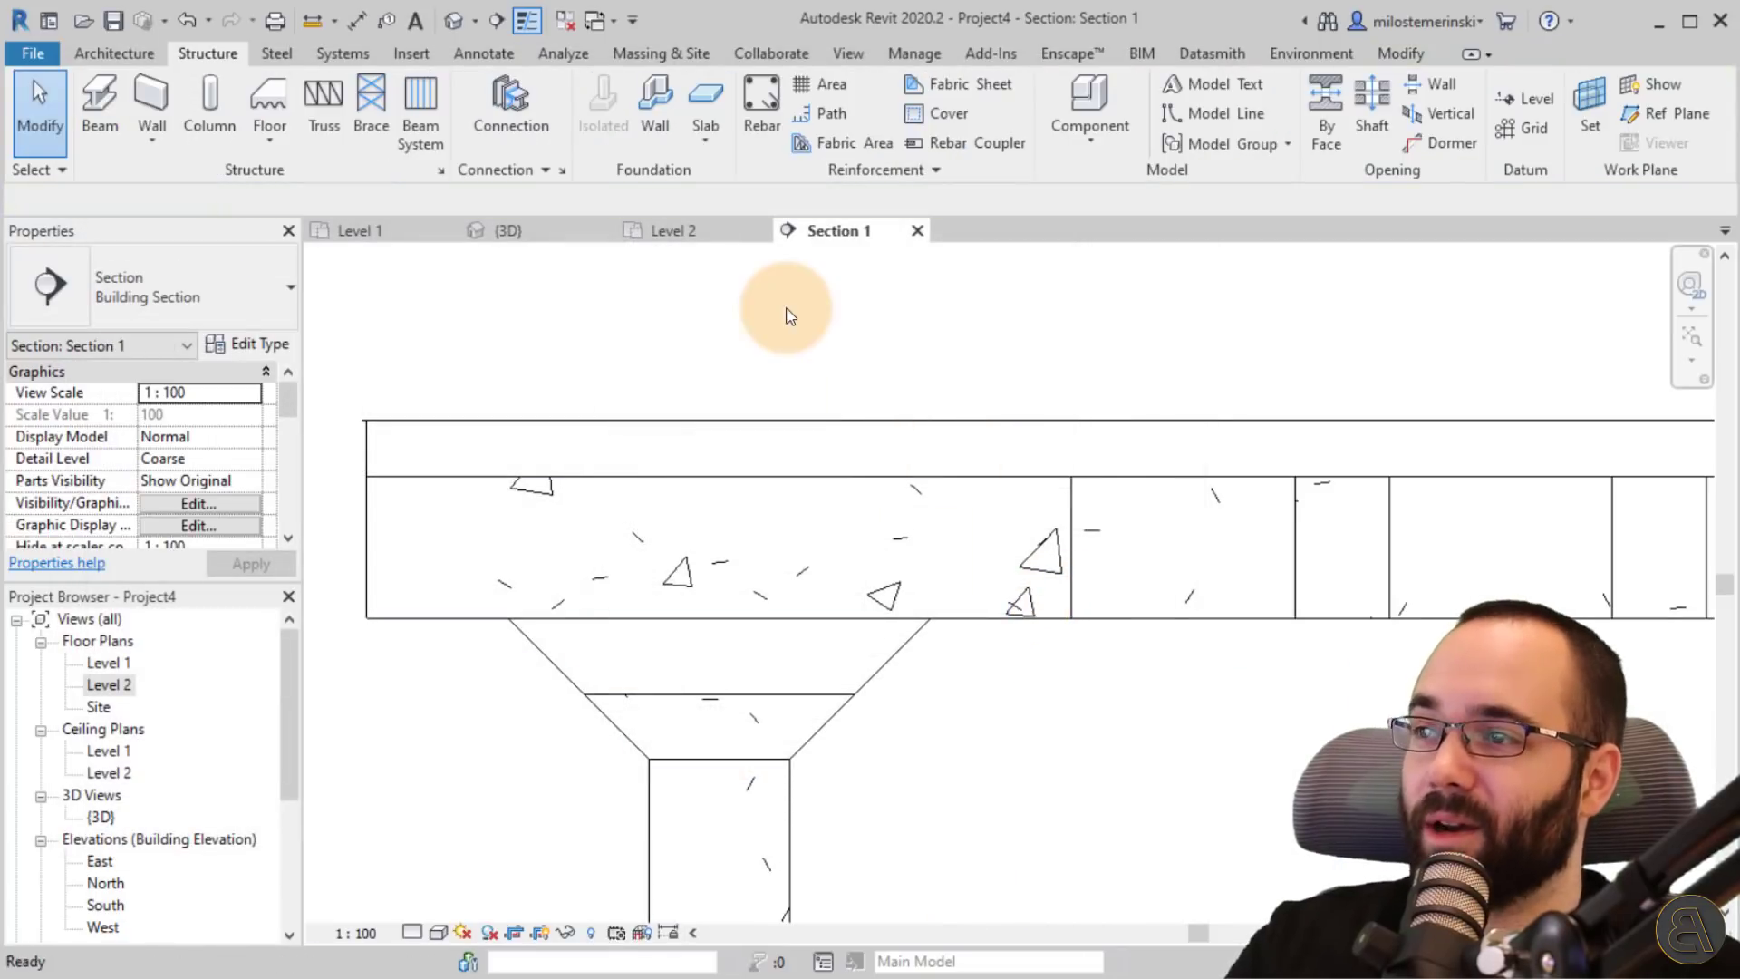
- Examine the waffle slab in the 3D view from below, including the junction of the beams with a column's drop cap
{"action": "left_click", "coordinate": [521, 230]}
{"action": "middle_click_drag", "start_coordinate": [1131, 797], "coordinate": [1242, 555], "text": "shift"}
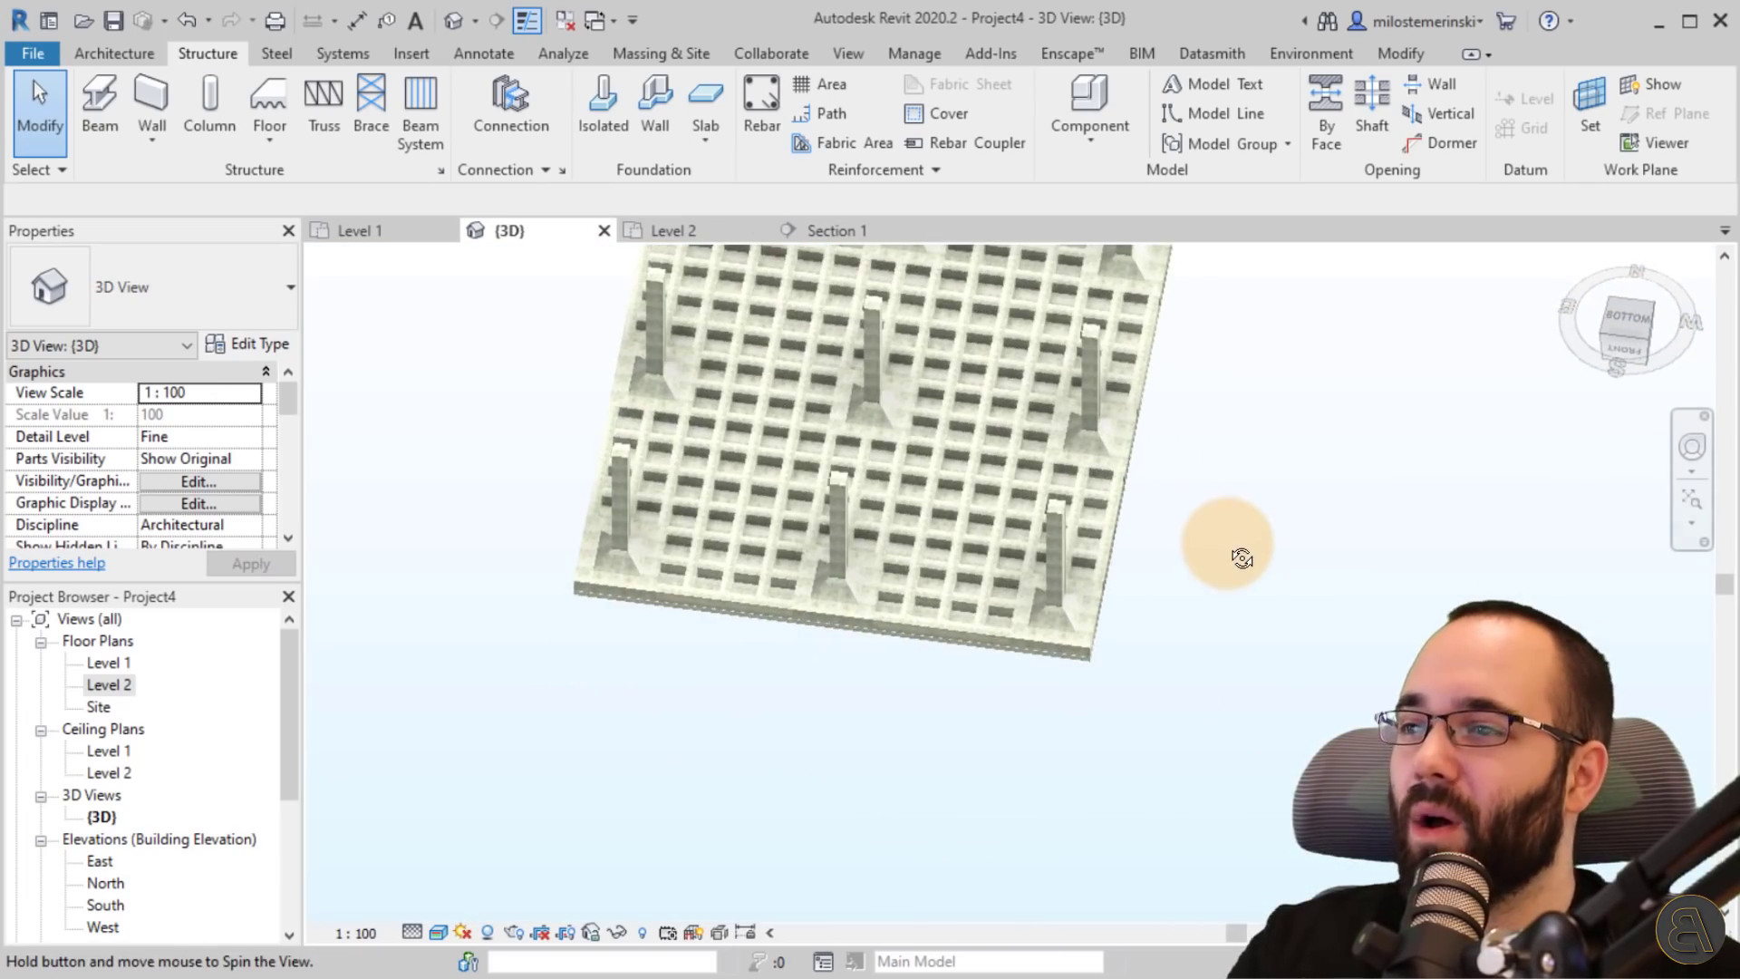
{"action": "scroll", "coordinate": [797, 419], "scroll_direction": "up", "scroll_amount": 8}
{"action": "scroll", "coordinate": [819, 692], "scroll_direction": "down", "scroll_amount": 8}
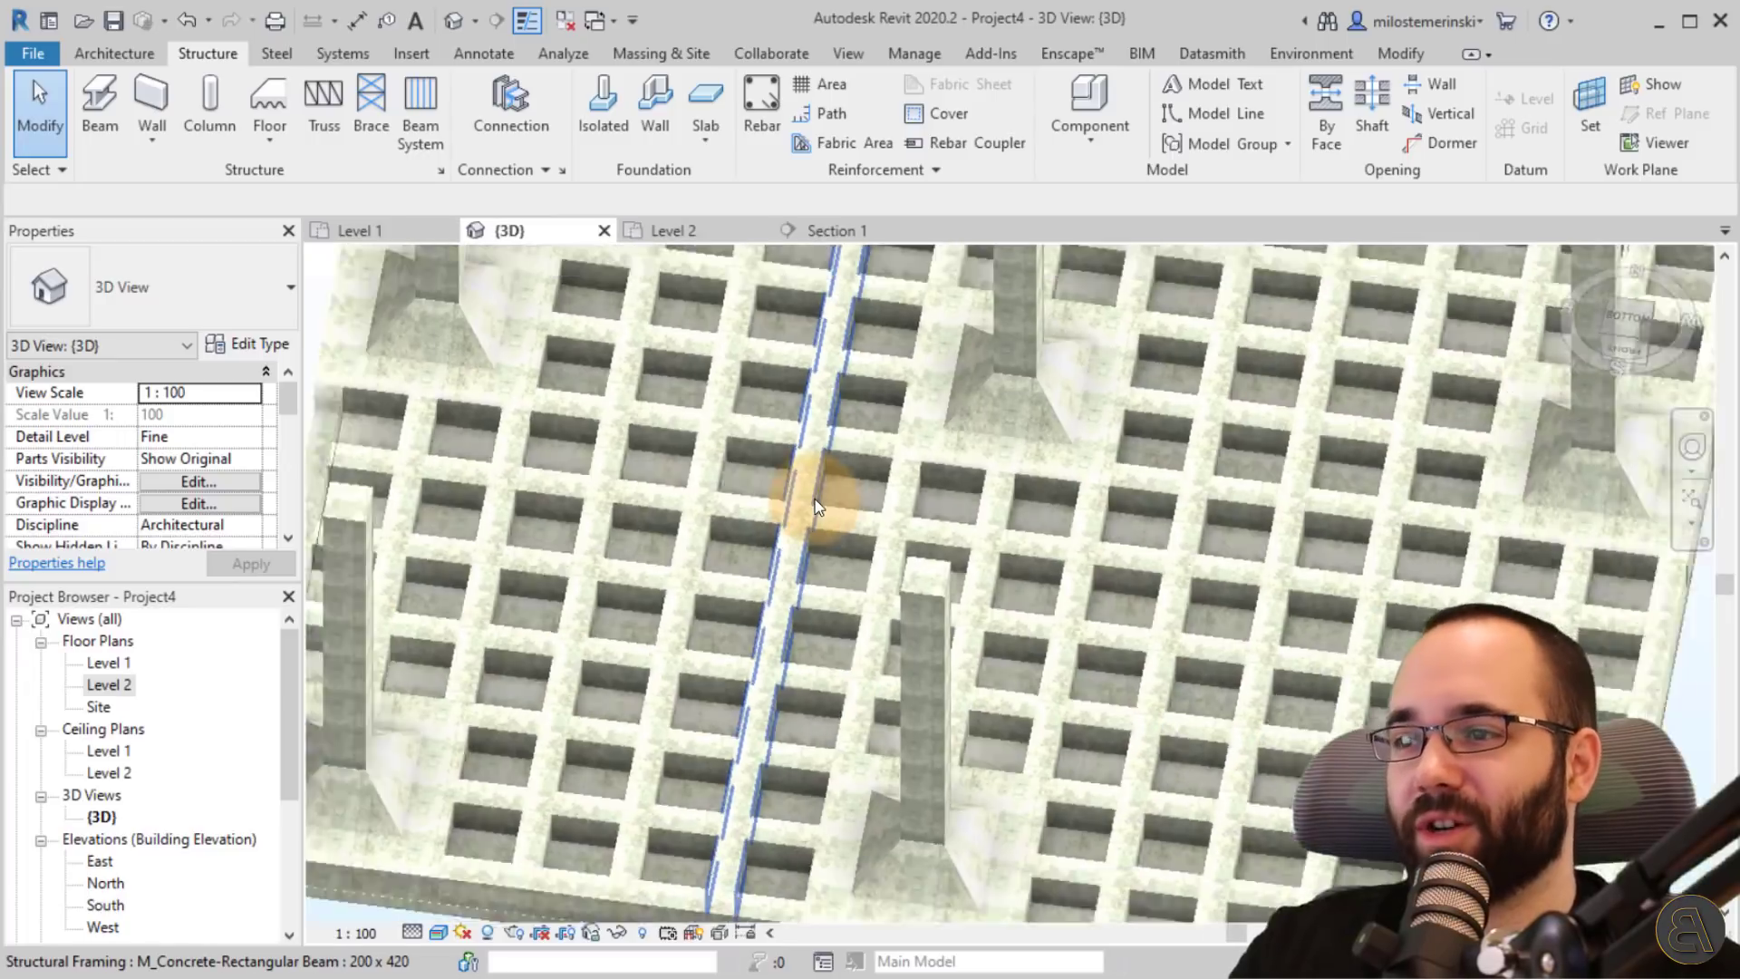
{"action": "middle_click_drag", "start_coordinate": [1071, 452], "coordinate": [1224, 524], "text": "shift"}
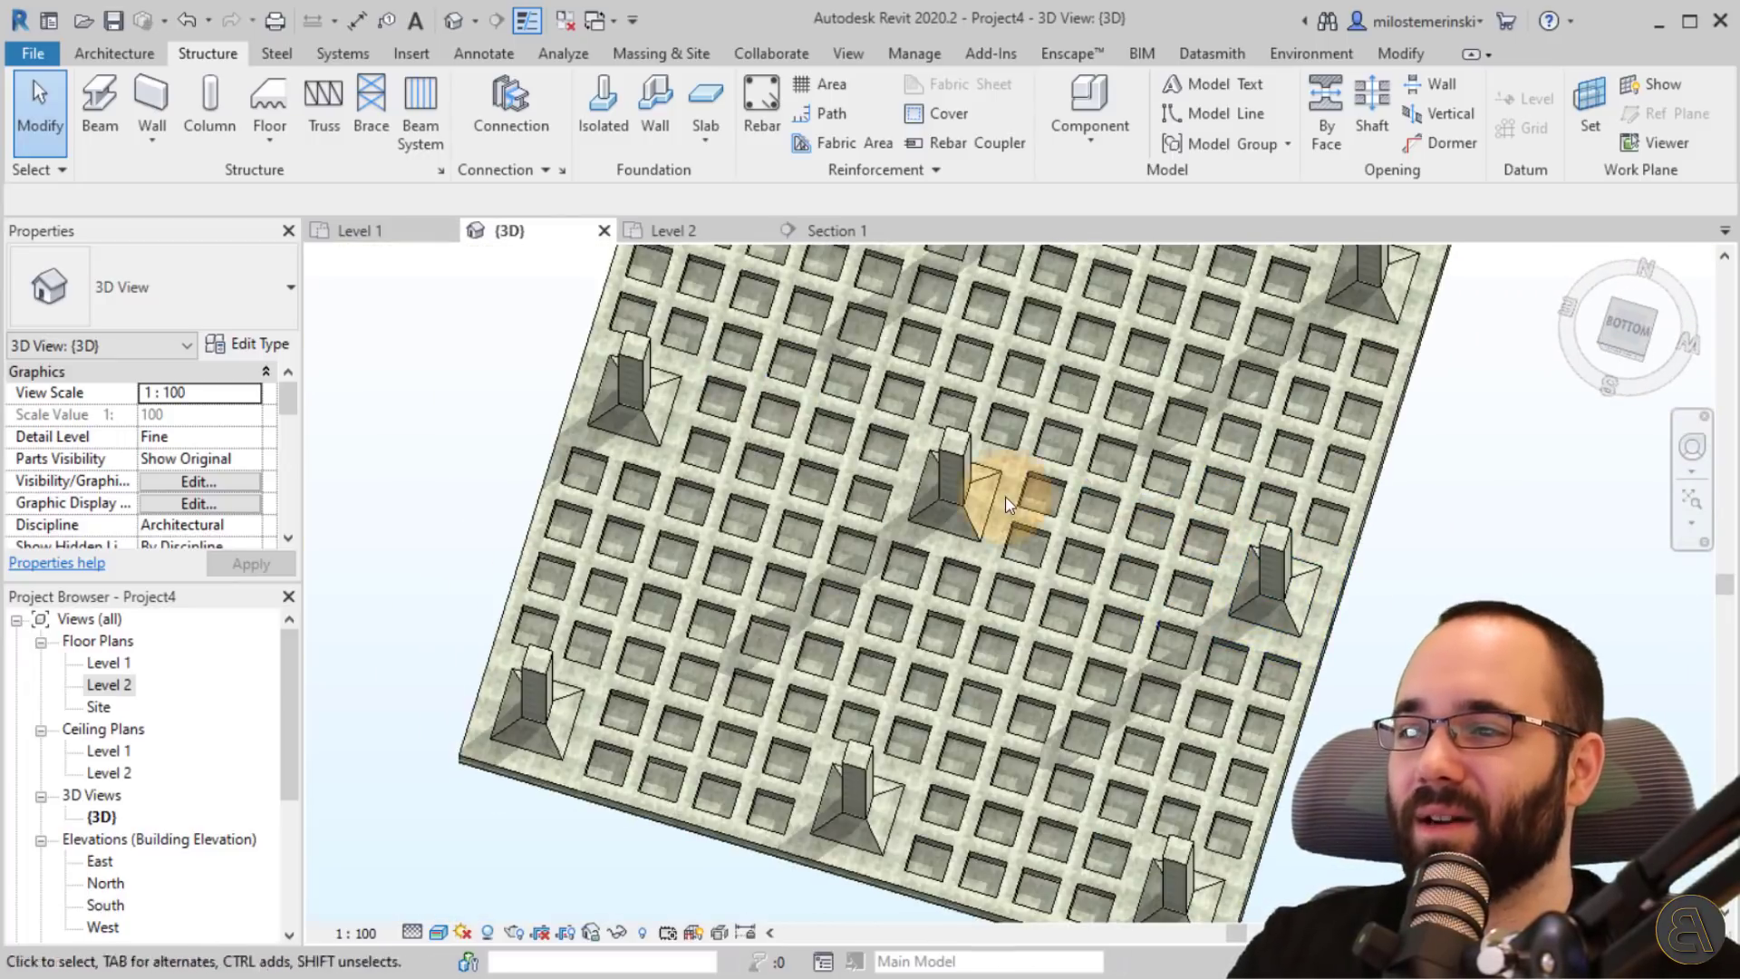
{"action": "scroll", "coordinate": [1004, 492], "scroll_direction": "up", "scroll_amount": 6}
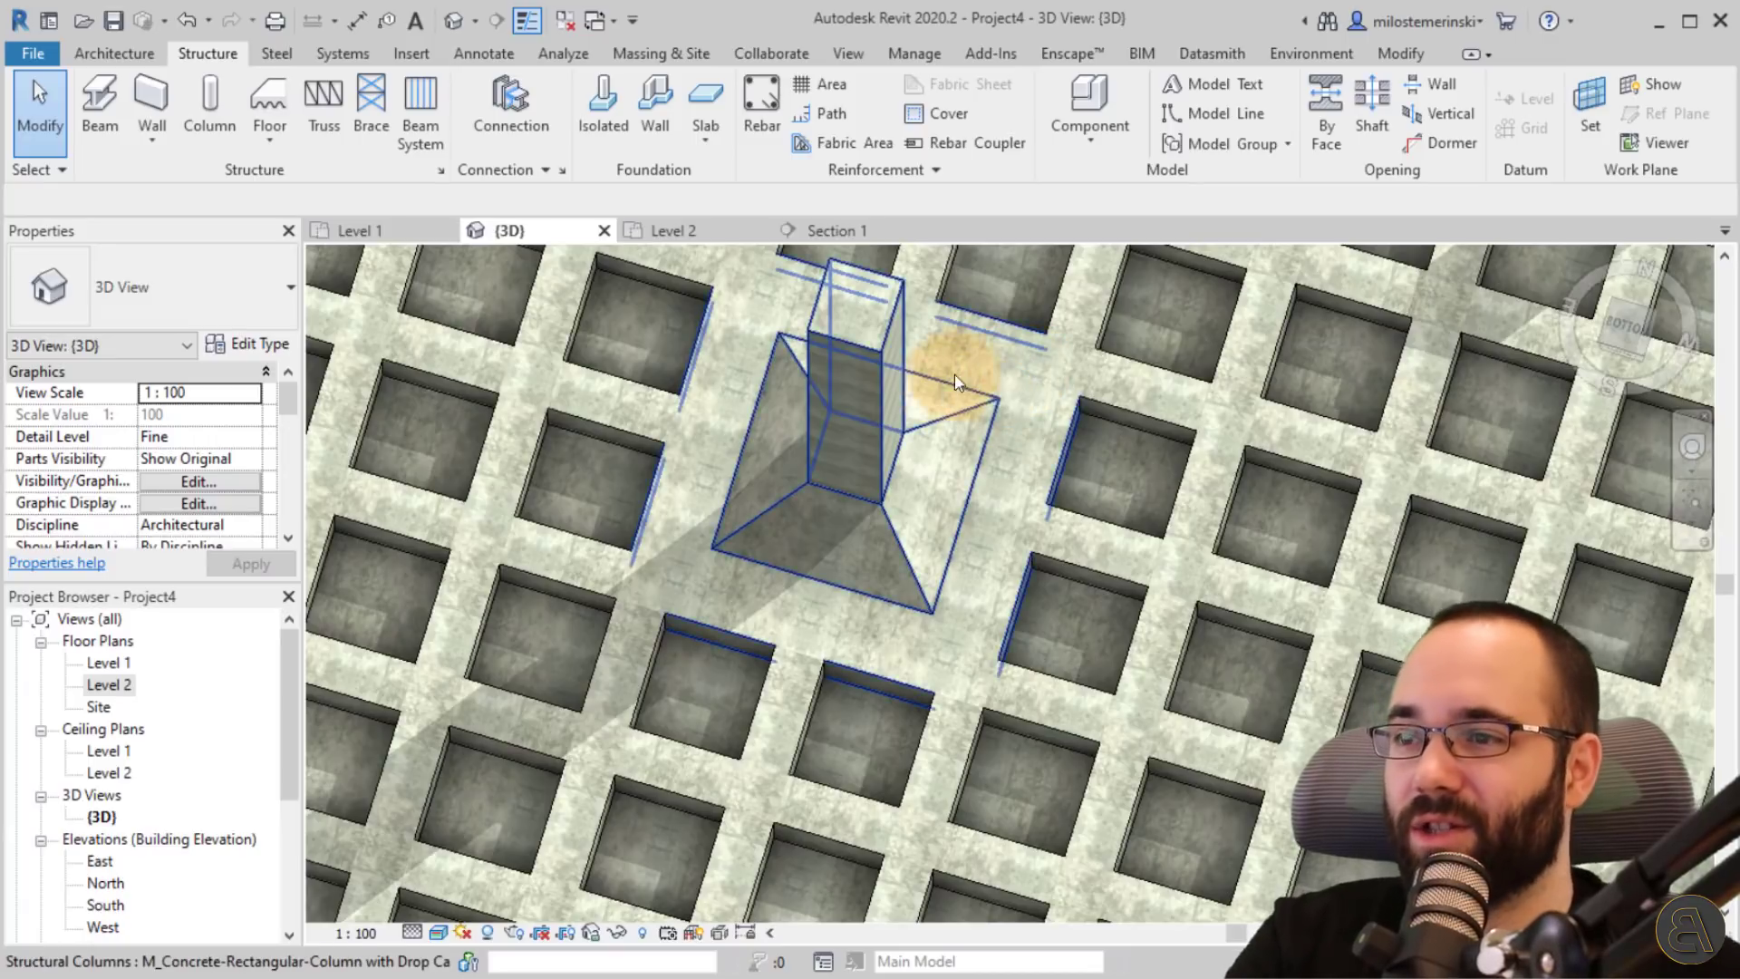
{"action": "scroll", "coordinate": [1052, 426], "scroll_direction": "down", "scroll_amount": 6}
{"action": "scroll", "coordinate": [1062, 601], "scroll_direction": "down", "scroll_amount": 3}
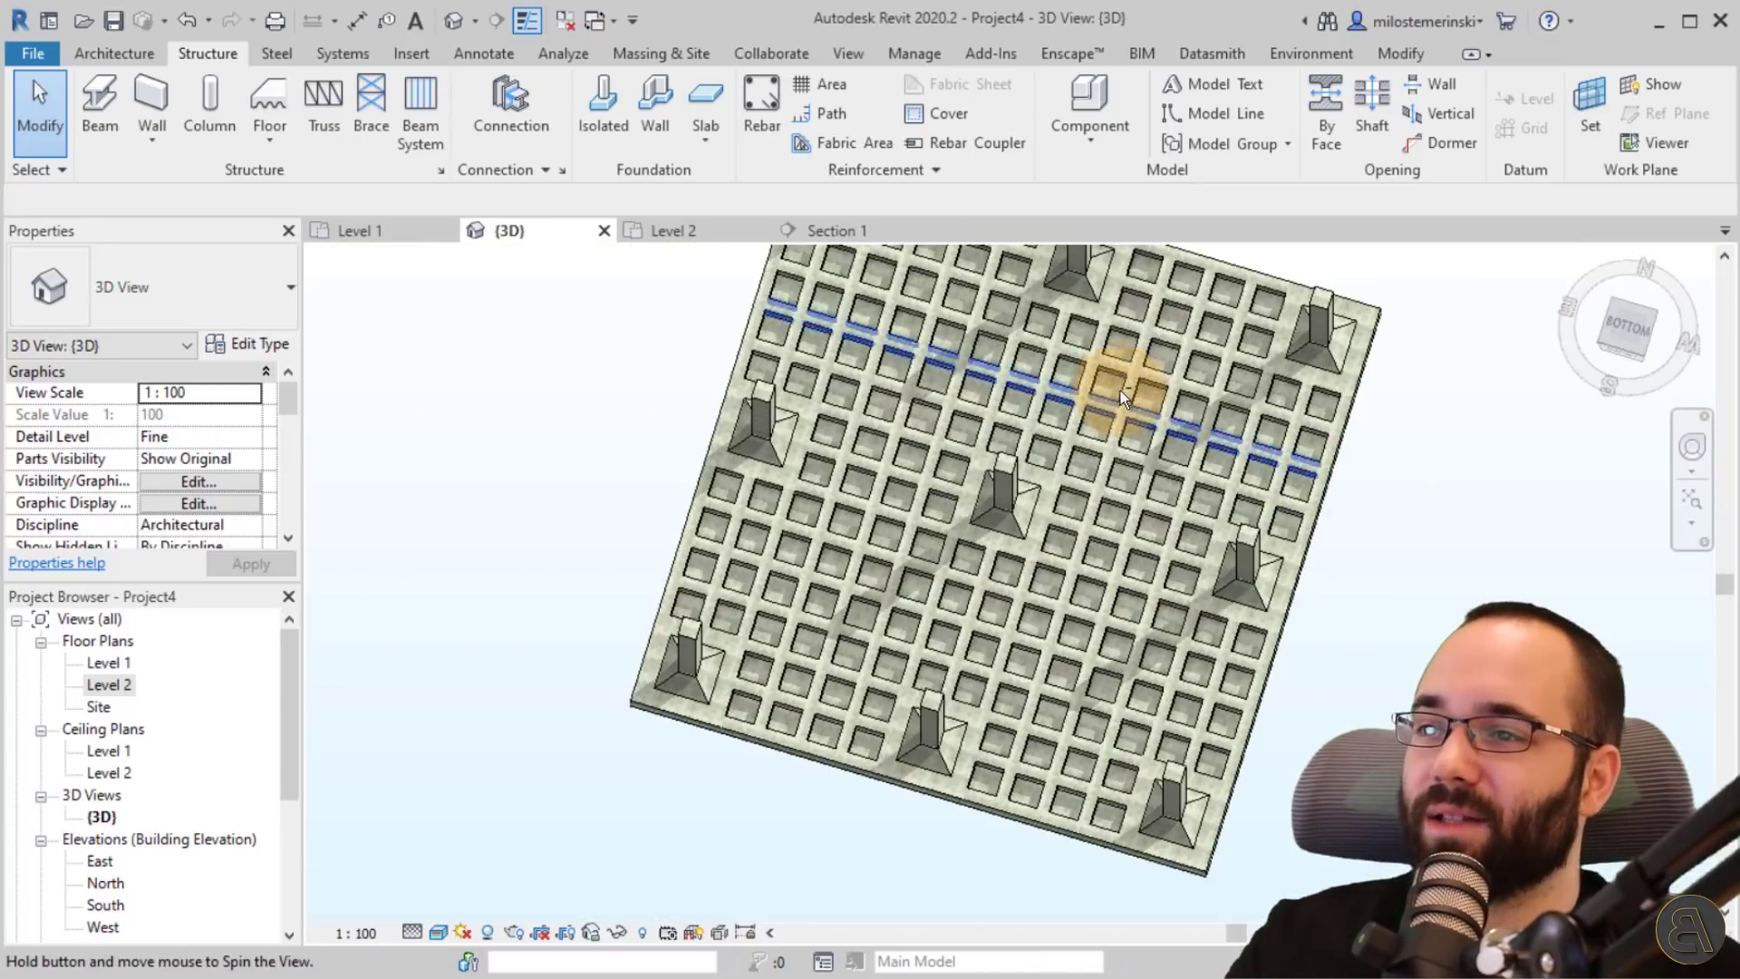
{"action": "middle_click_drag", "start_coordinate": [1127, 381], "coordinate": [1029, 749], "text": "shift"}
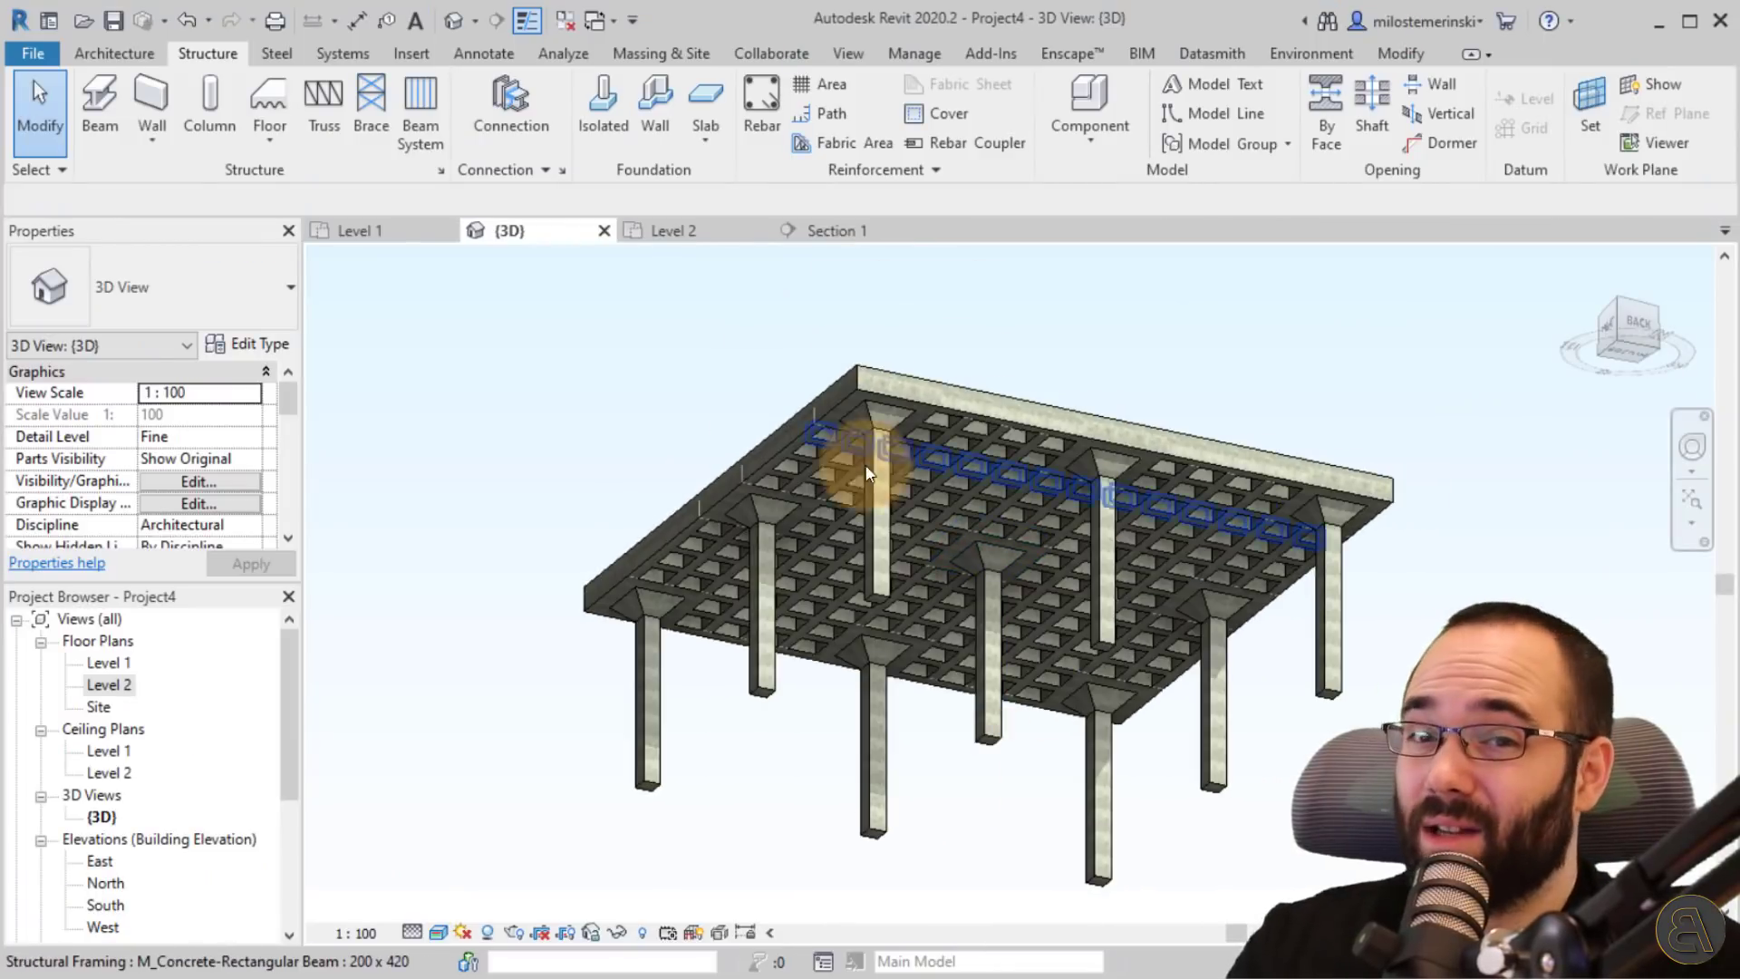
{"action": "middle_click_drag", "start_coordinate": [1025, 788], "coordinate": [827, 743], "text": "shift"}
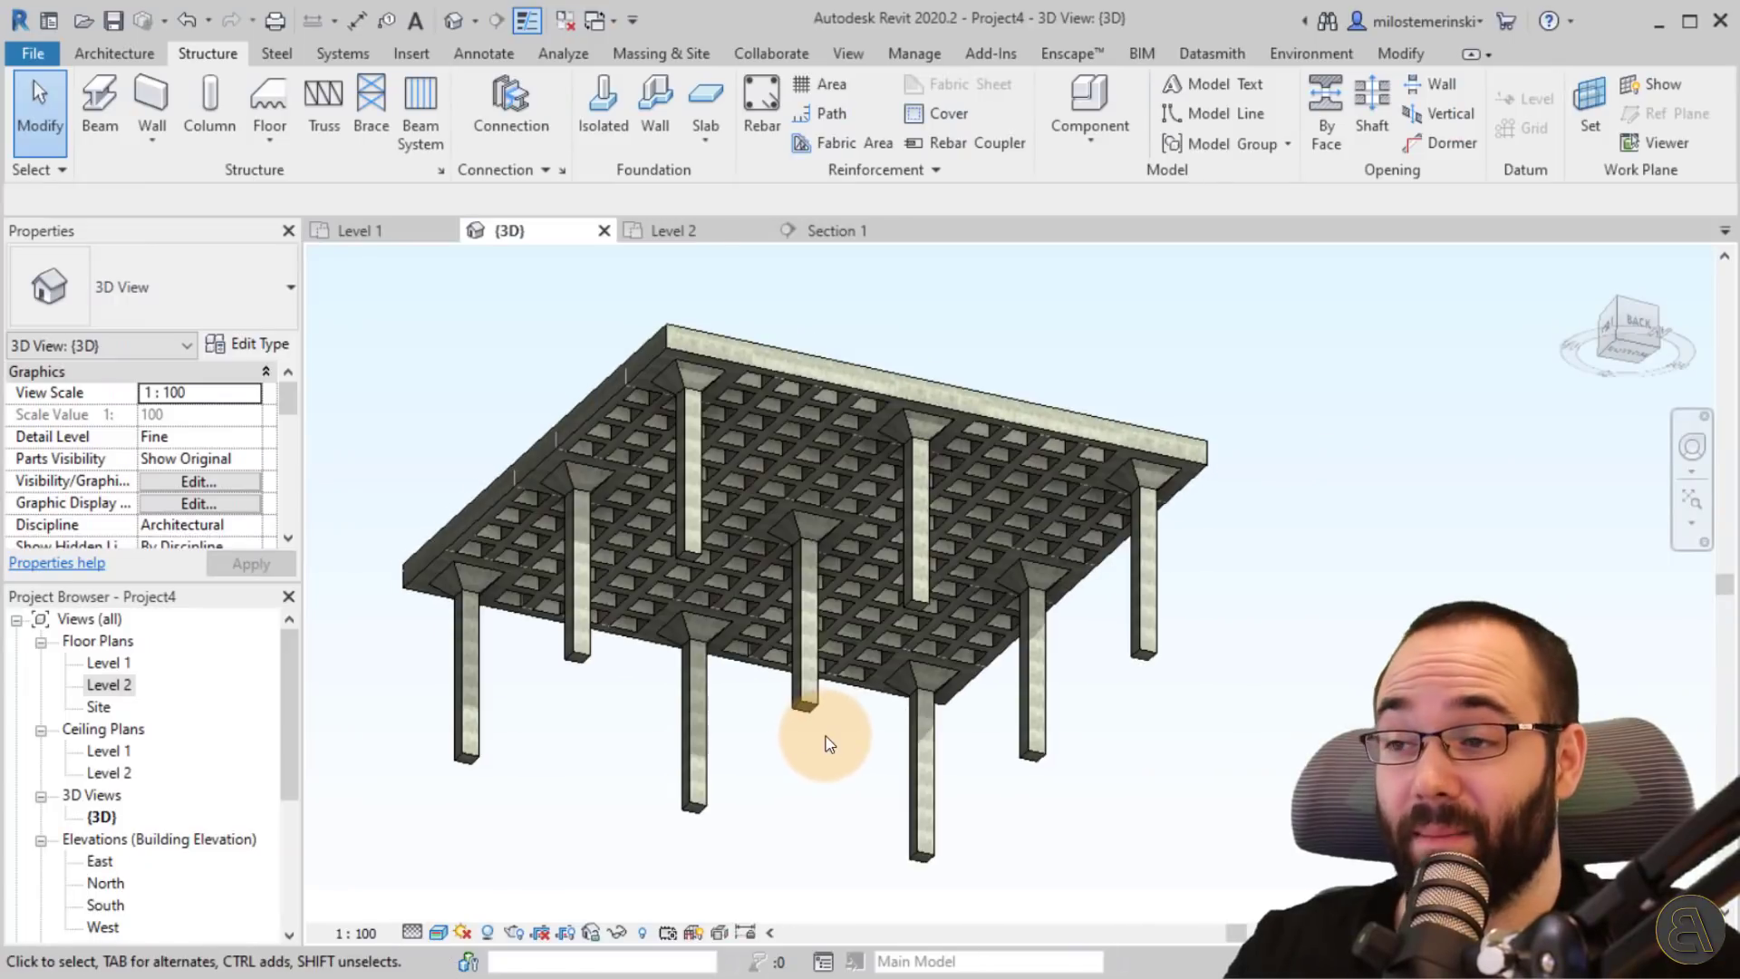